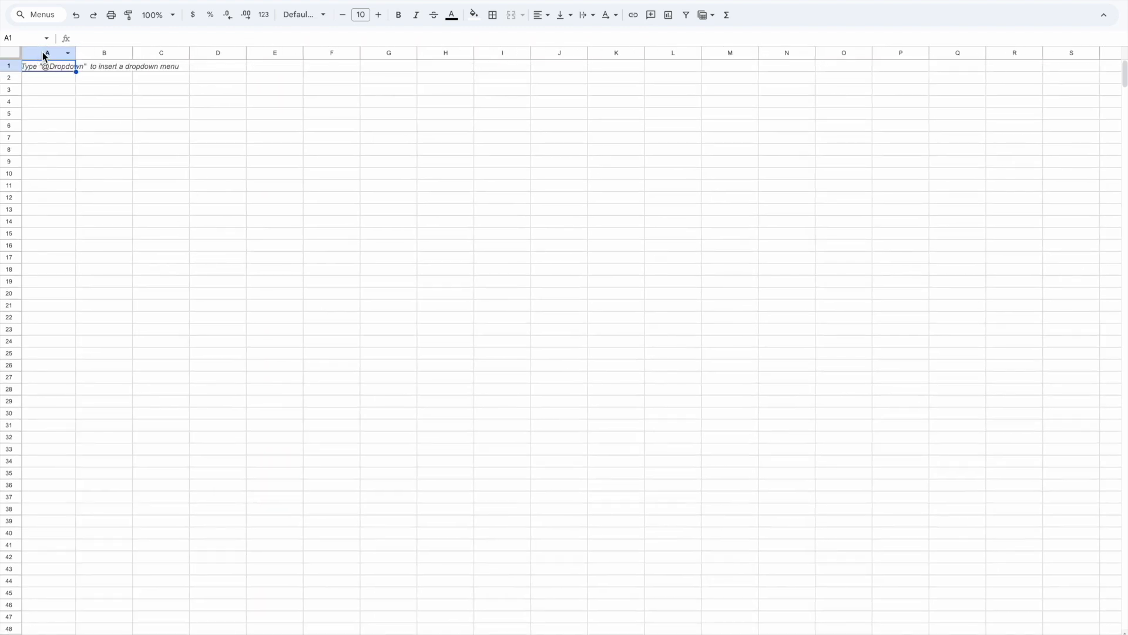
- Apply white borders to all cells across columns A through Z of the blank sheet
scroll(330, 84, "right", 7)
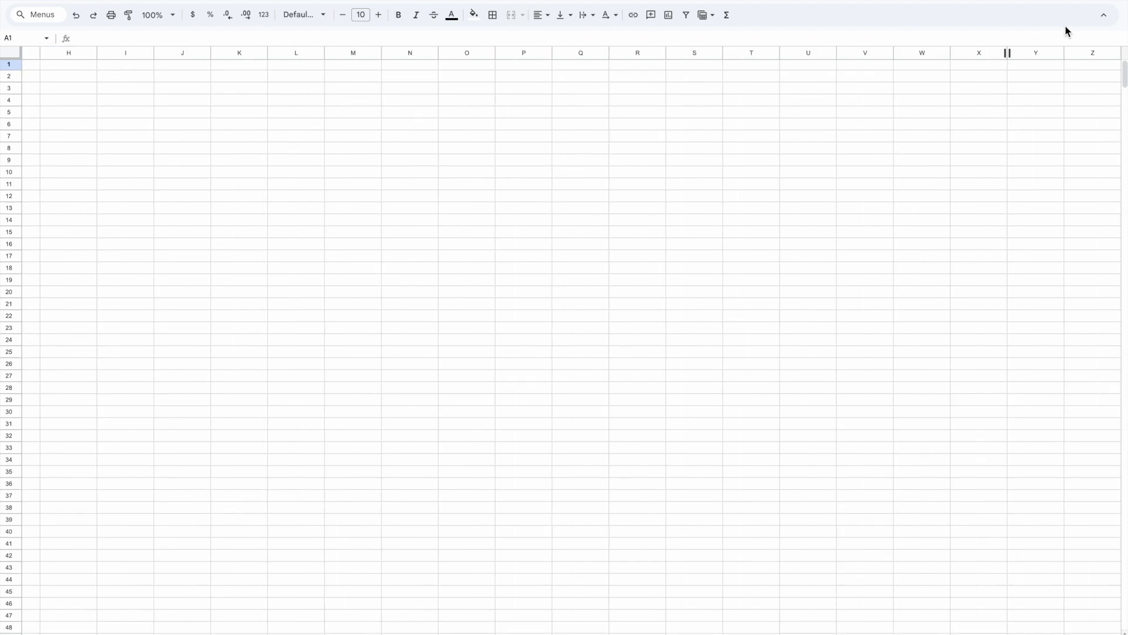
key("ctrl+a")
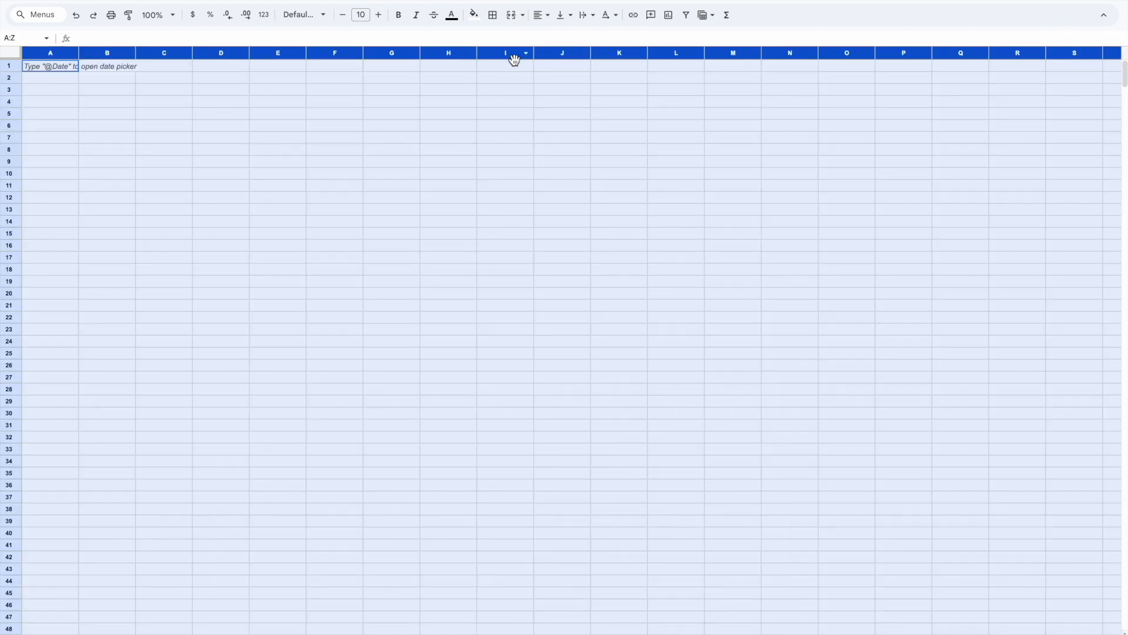
left_click(494, 19)
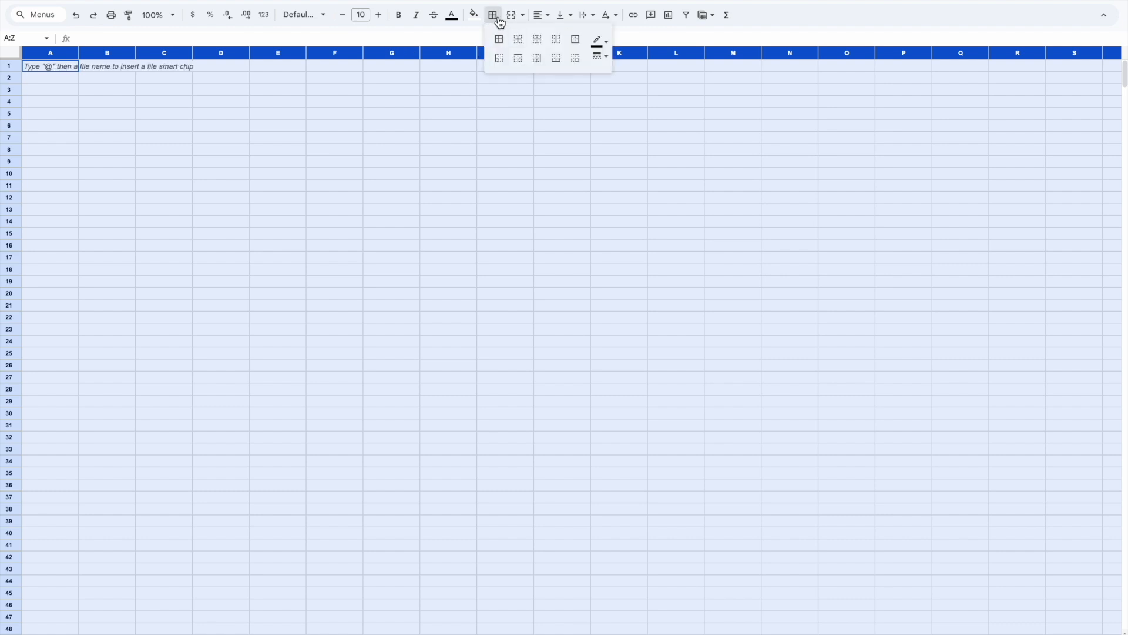
left_click(602, 40)
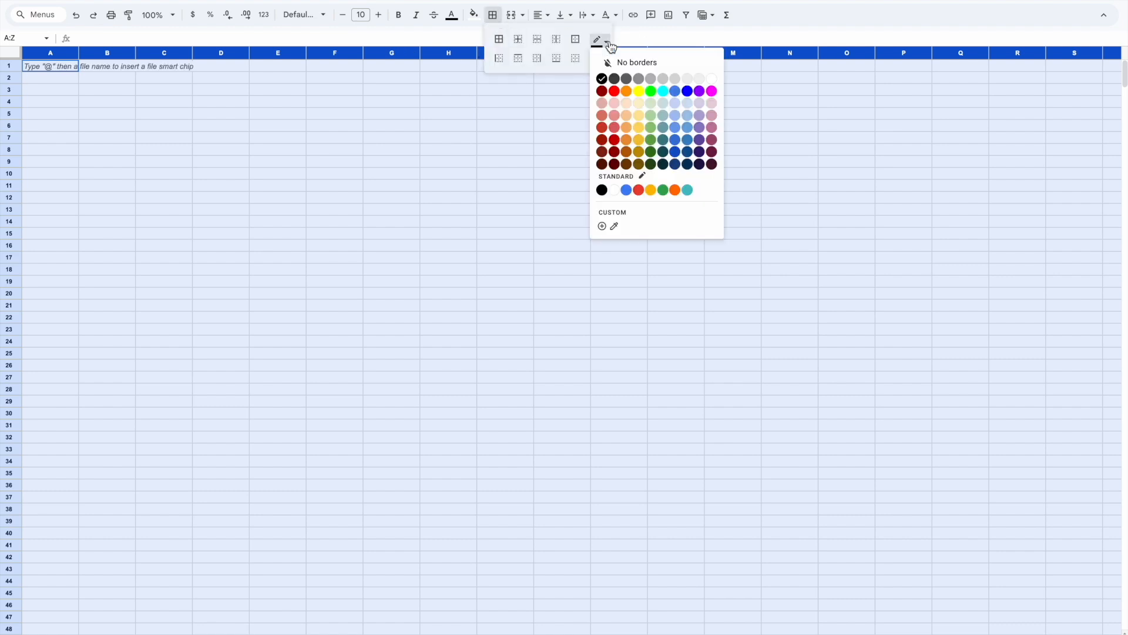
left_click(712, 91)
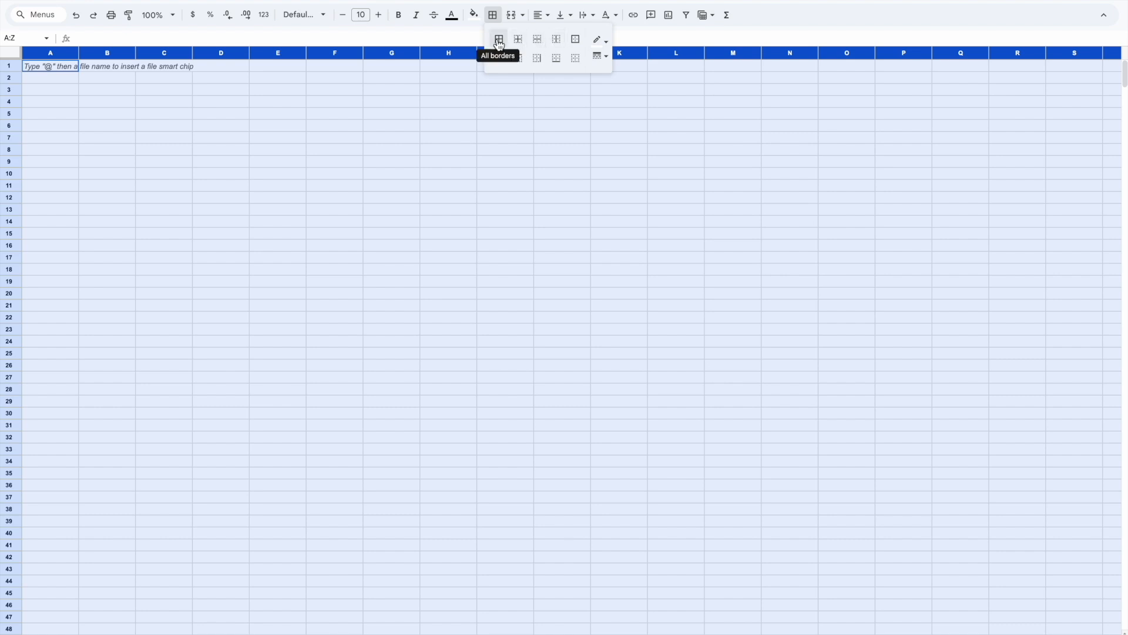
left_click(499, 46)
left_click(481, 257)
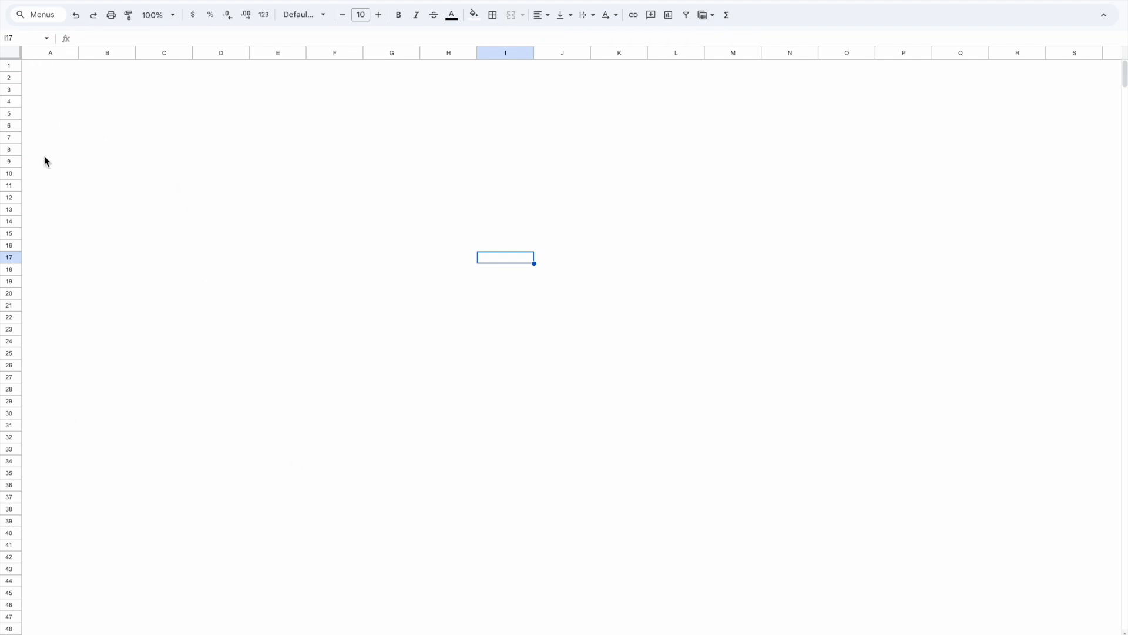
- Resize column A to a width of 30 pixels
left_click(48, 54)
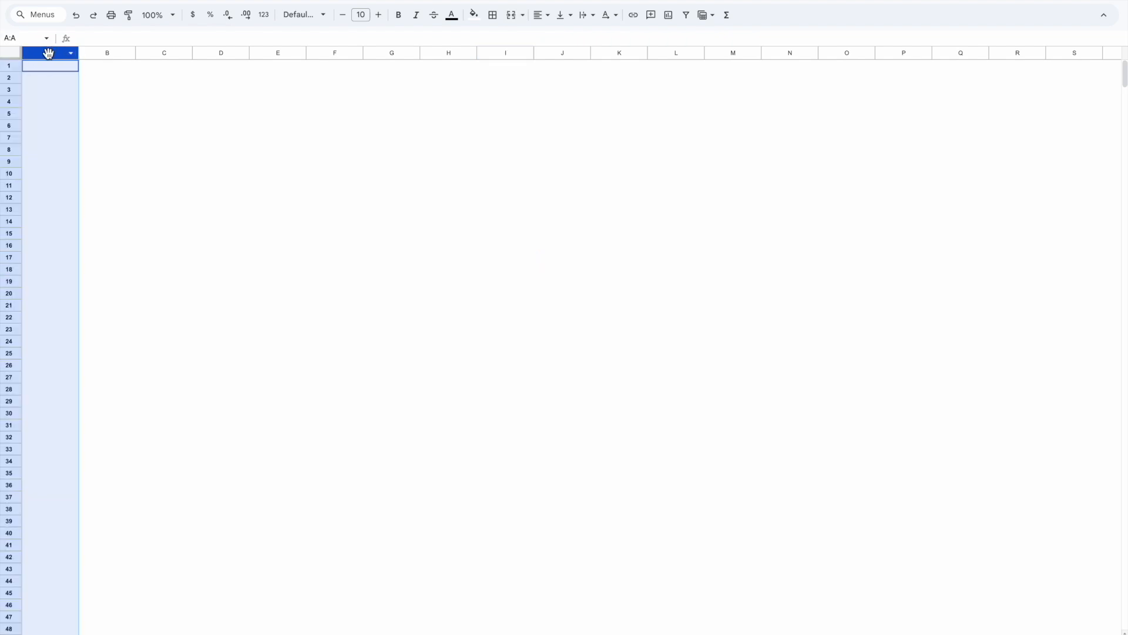
right_click(49, 54)
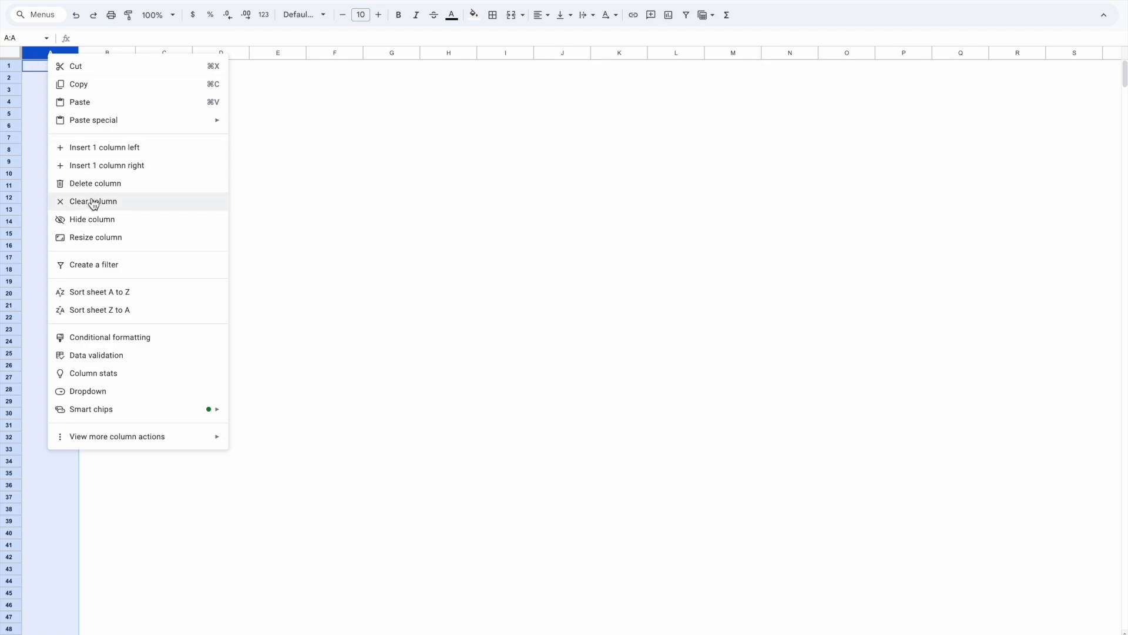
left_click(96, 237)
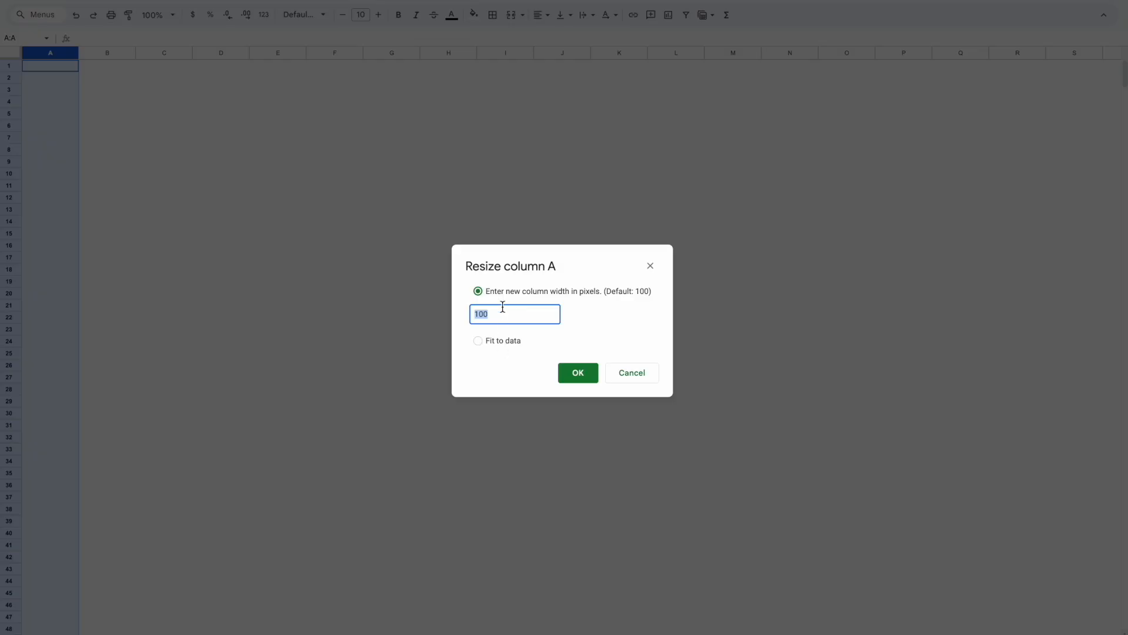
type("30")
left_click(576, 376)
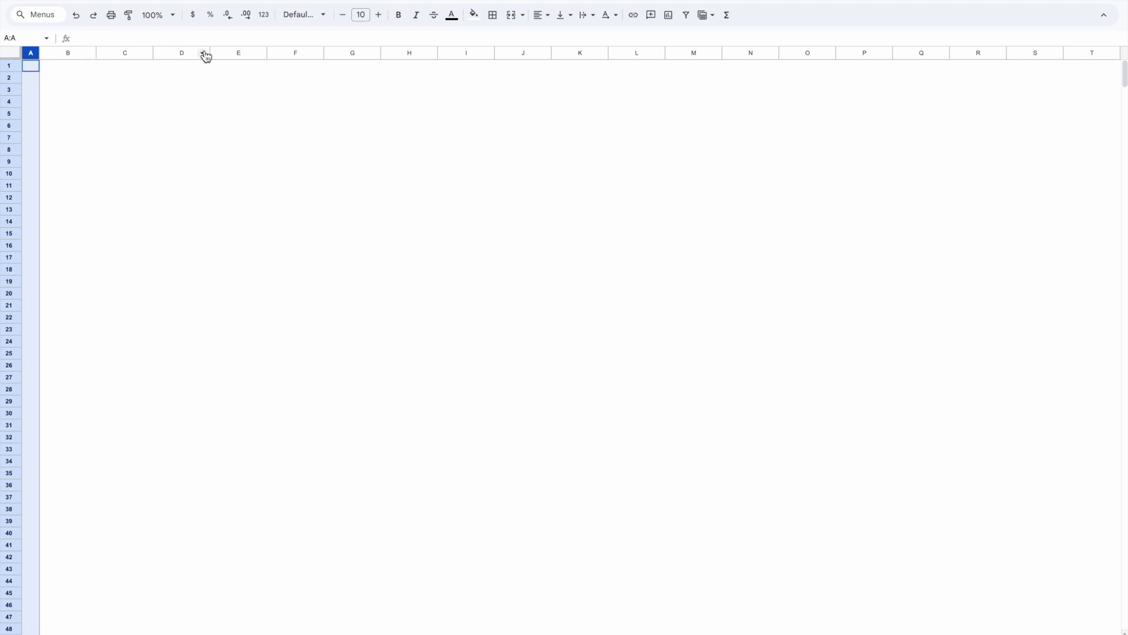
- Resize column E to a width of 30 pixels
left_click(230, 52)
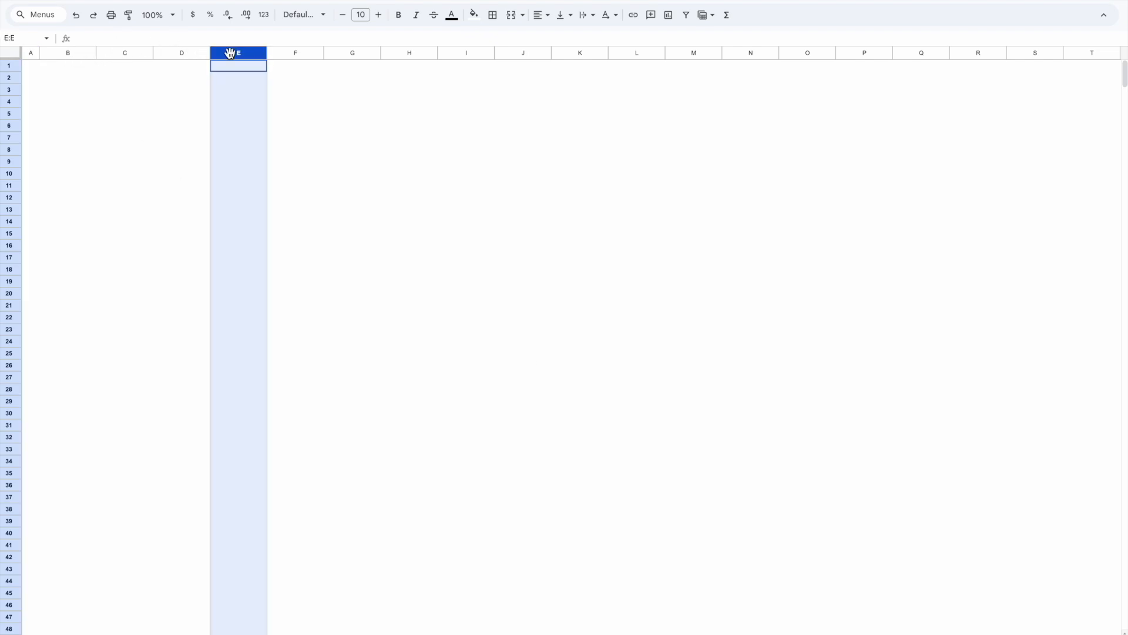
right_click(236, 53)
left_click(294, 237)
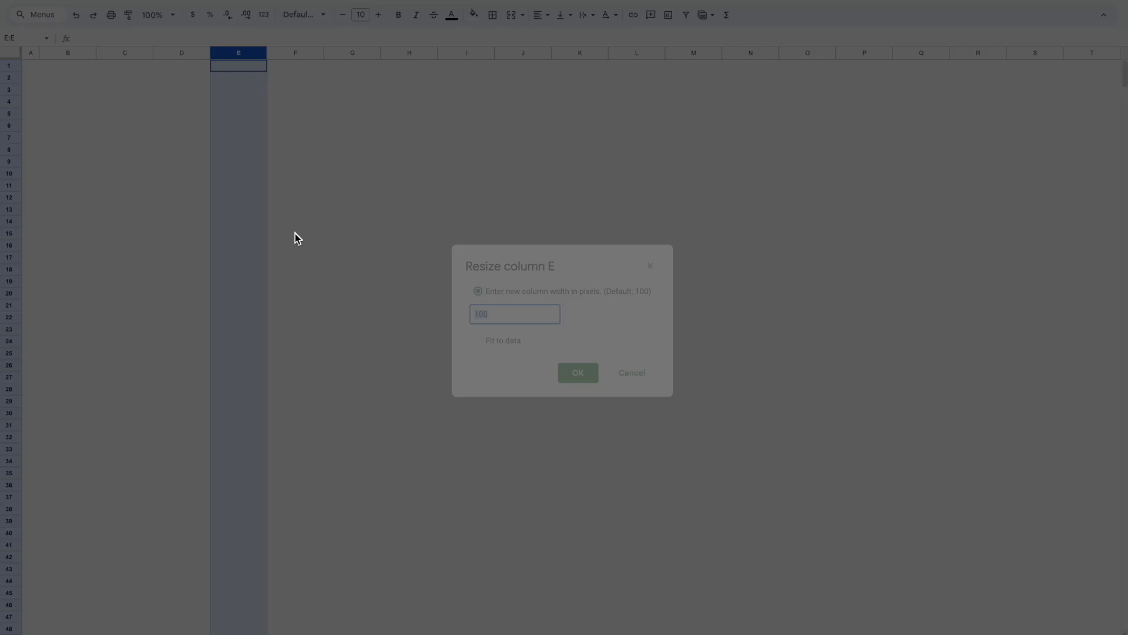
type("30")
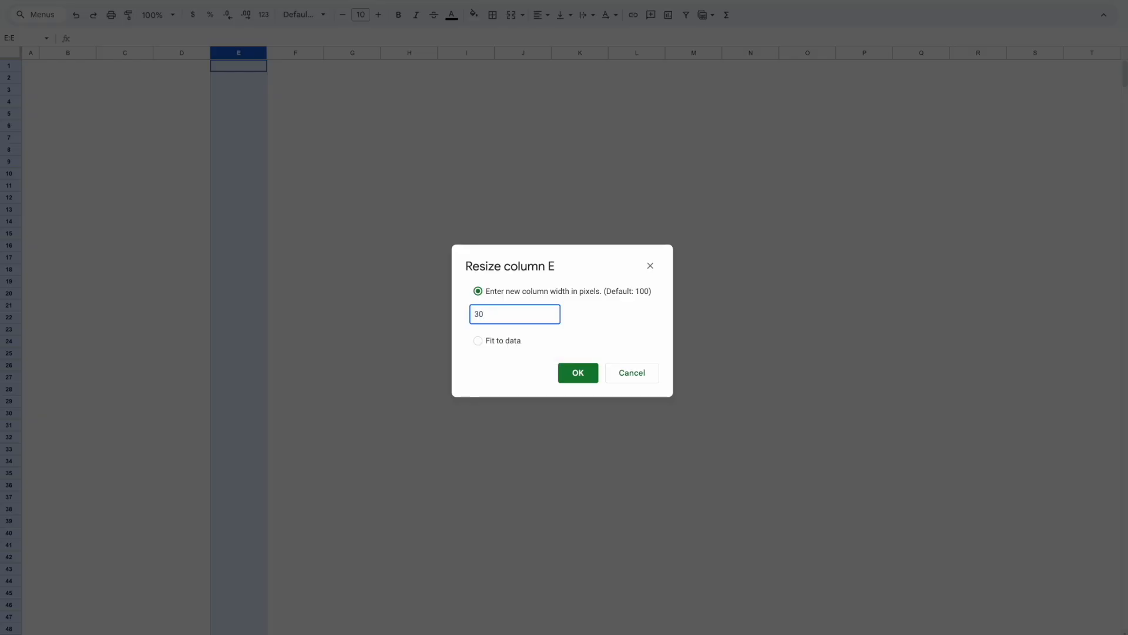
left_click(585, 378)
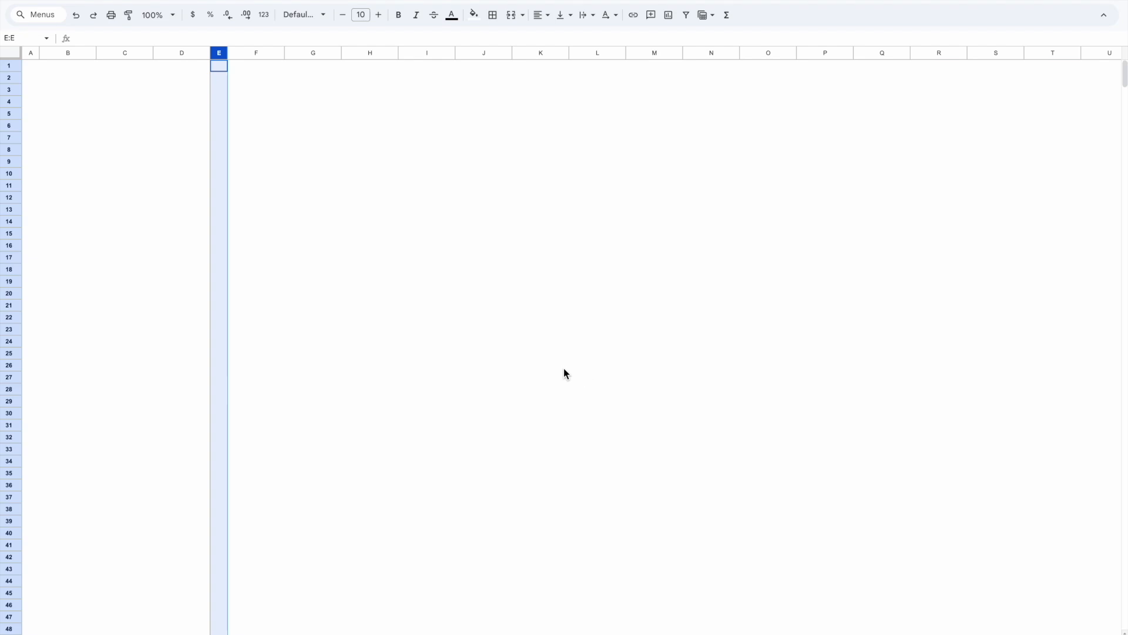
- Fill columns A through E with the custom background color #f2f5ee
left_click(30, 55)
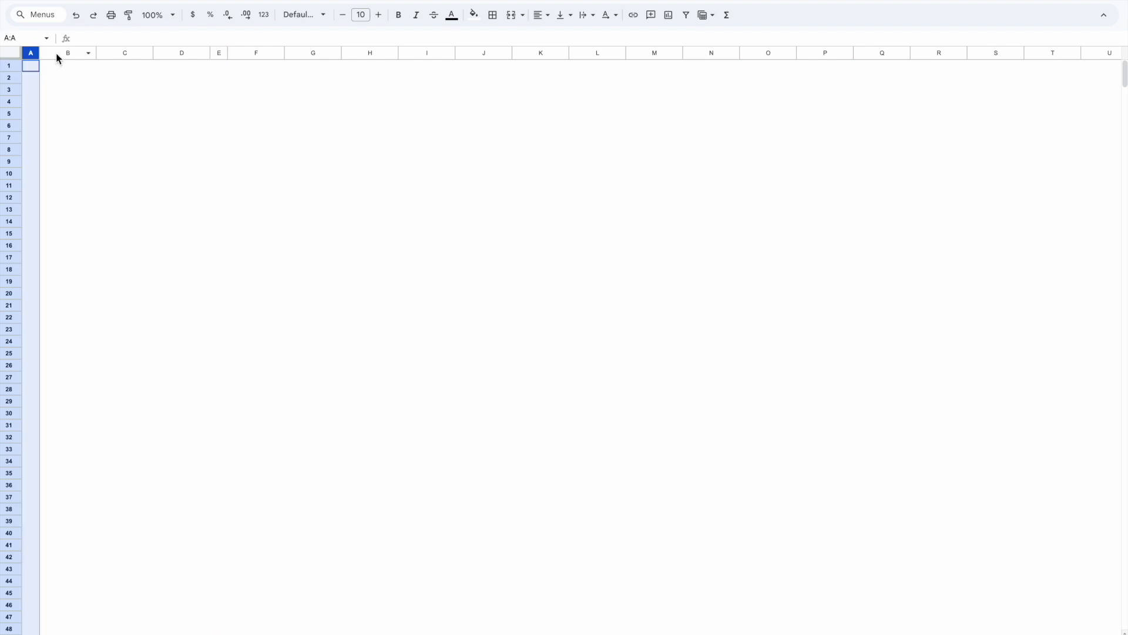
left_click(220, 54, "shift")
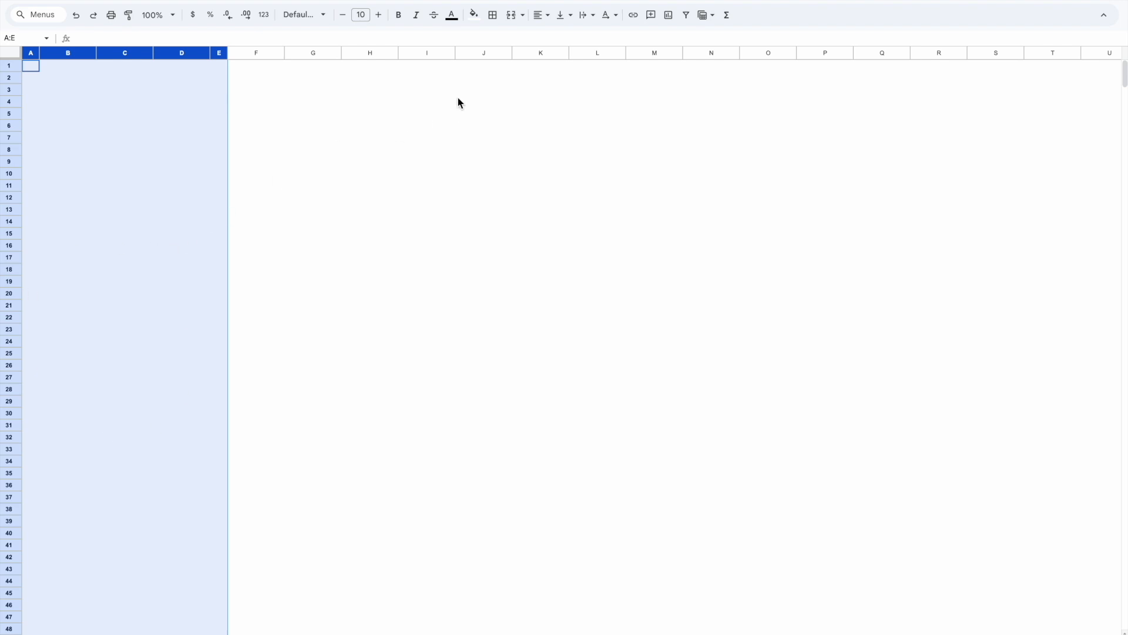
left_click(473, 14)
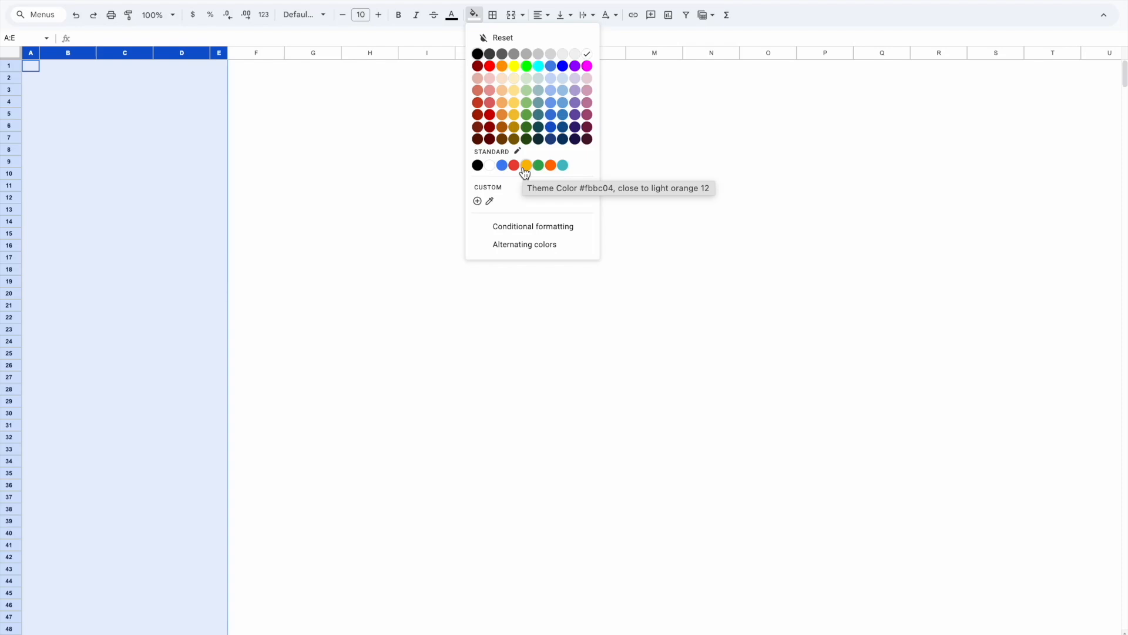
left_click(478, 201)
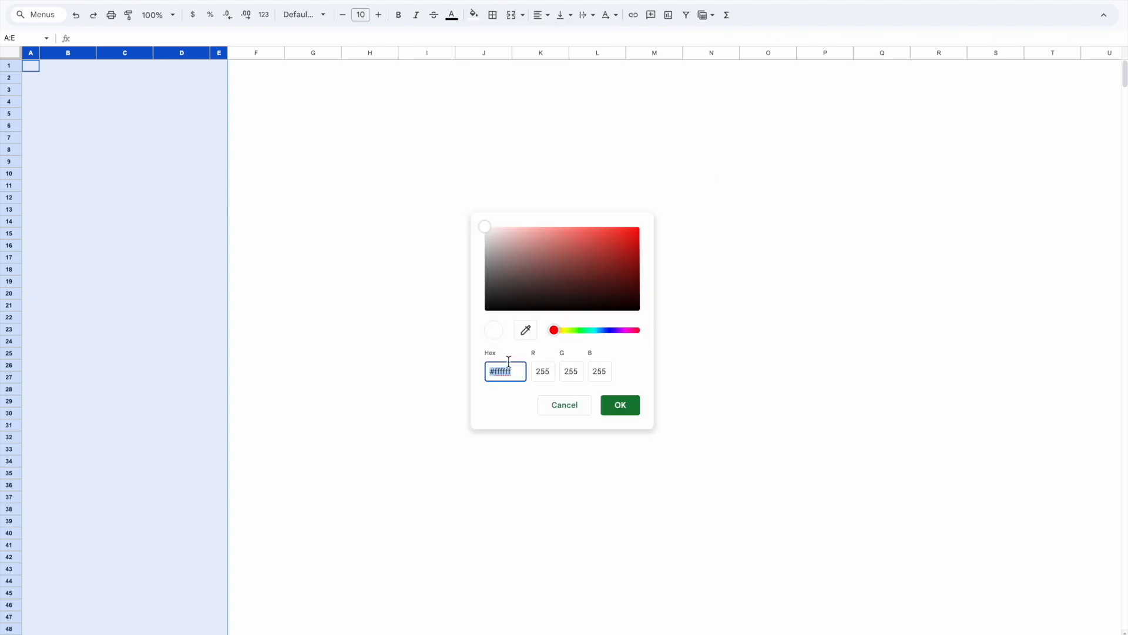
type("f2f5ee")
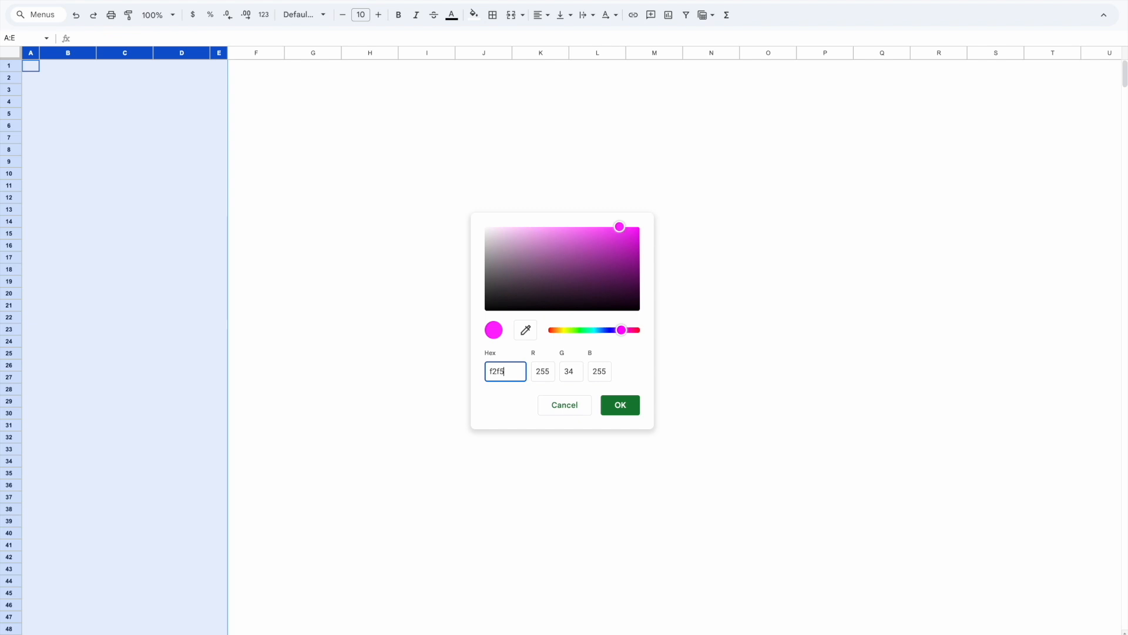
left_click(629, 412)
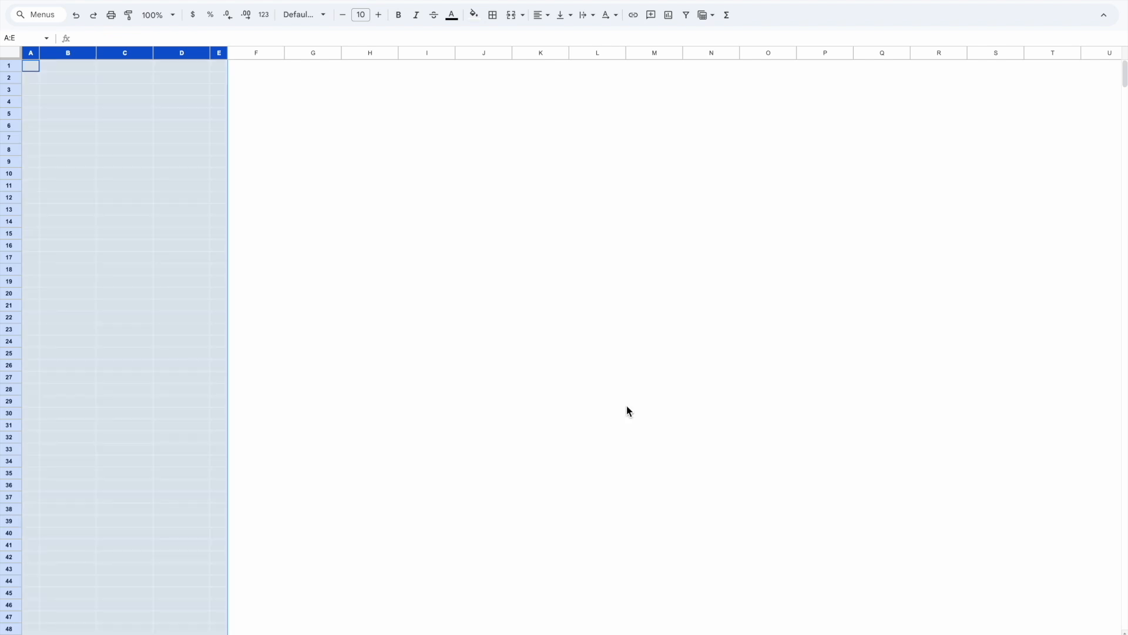
left_click(256, 164)
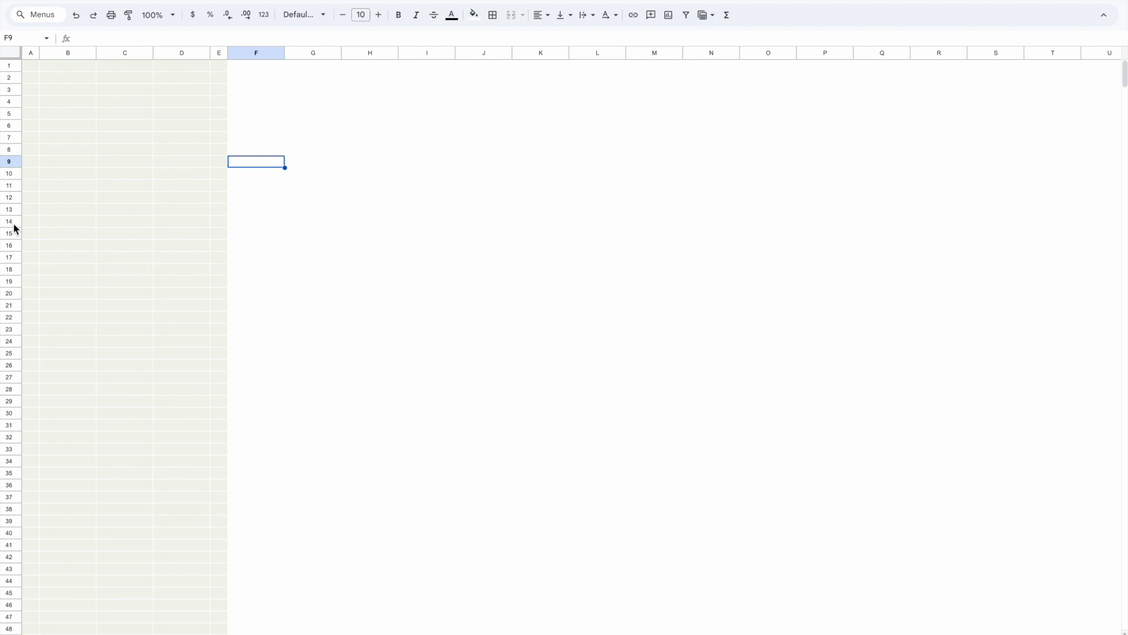
- Apply all borders to columns A through E in the same custom color as their fill
left_click(32, 53)
left_click(219, 53, "shift")
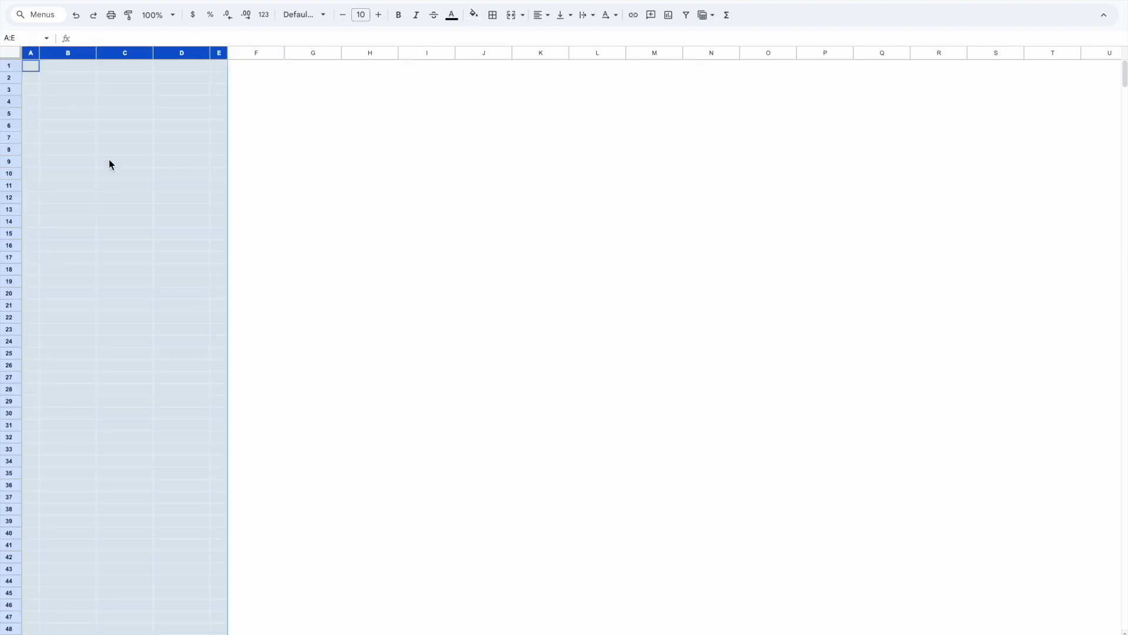
left_click(496, 18)
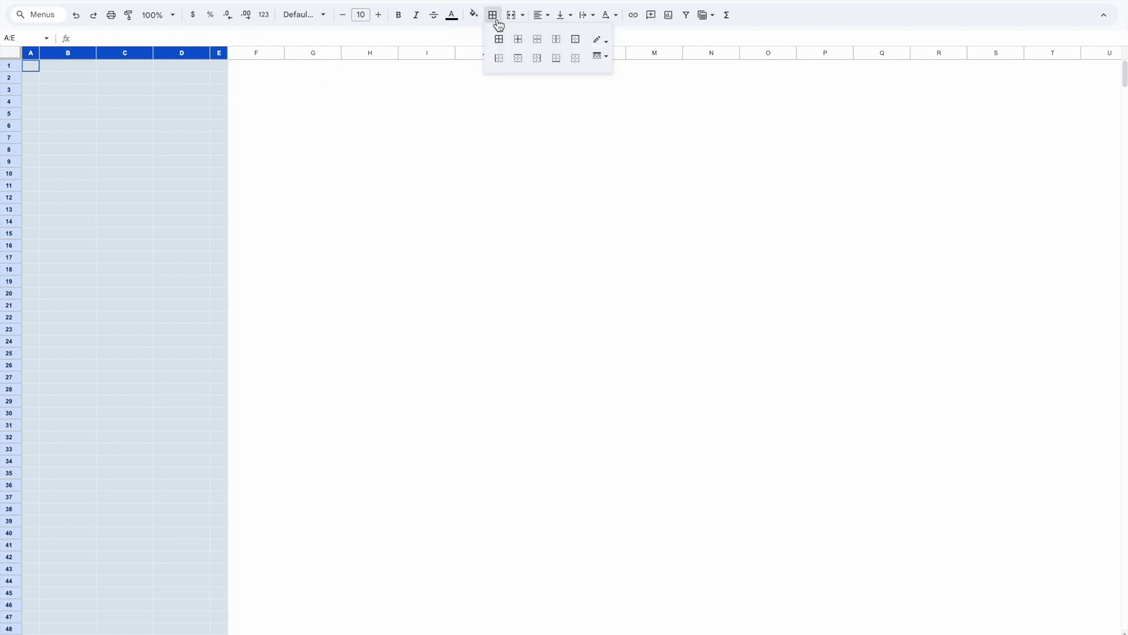
left_click(600, 39)
left_click(628, 143)
left_click(600, 40)
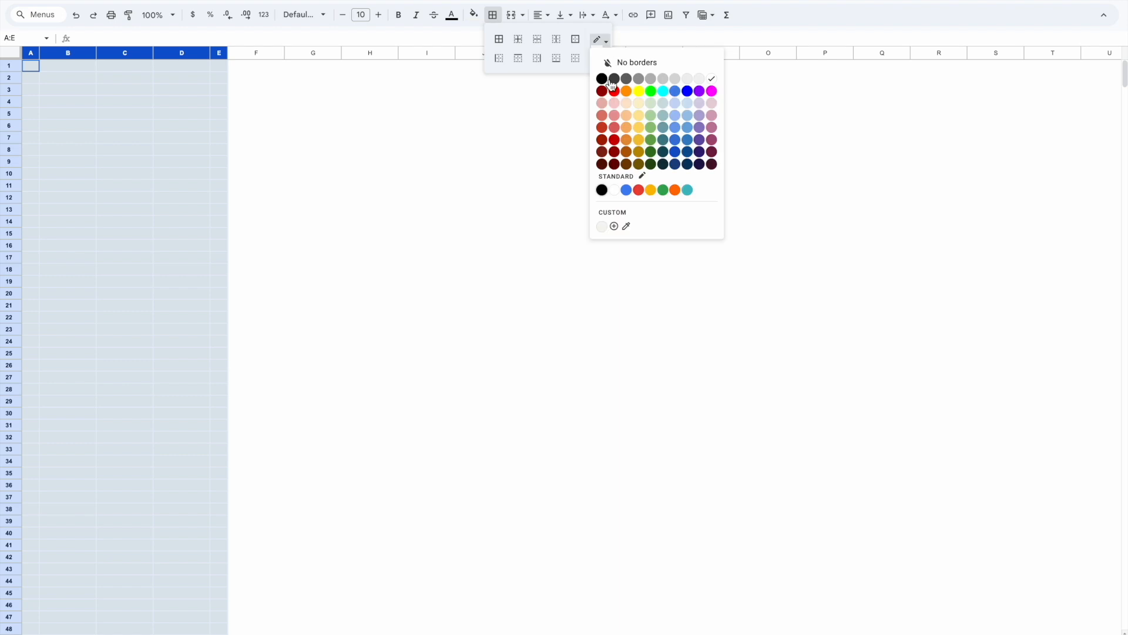
left_click(603, 228)
left_click(498, 40)
left_click(418, 152)
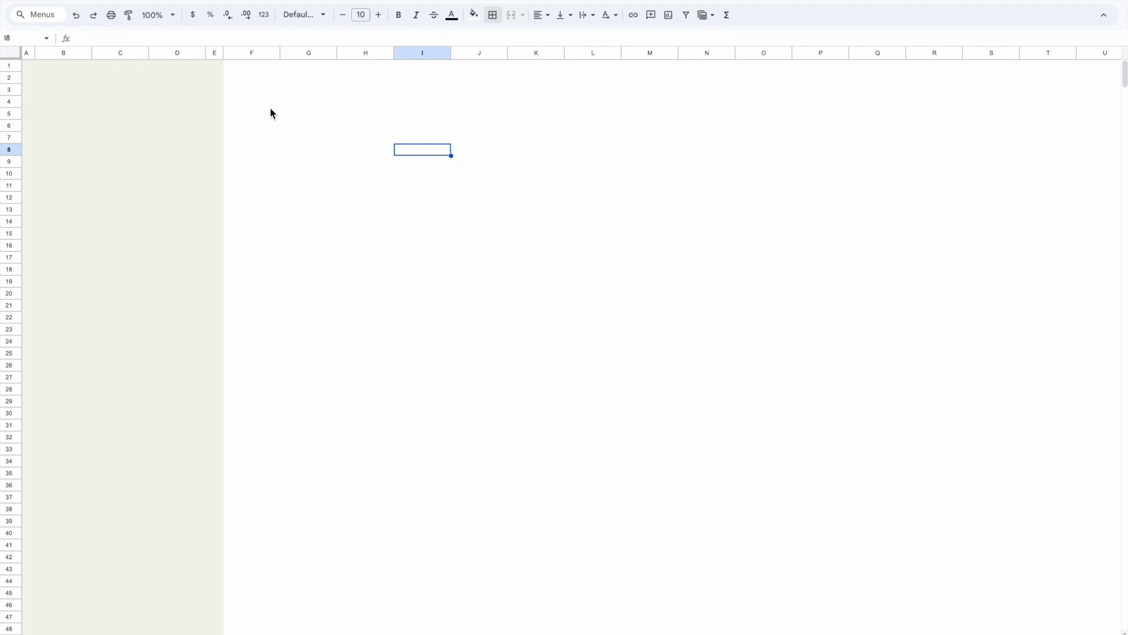
- Resize column F to a width of 30 pixels
left_click(247, 55)
right_click(246, 55)
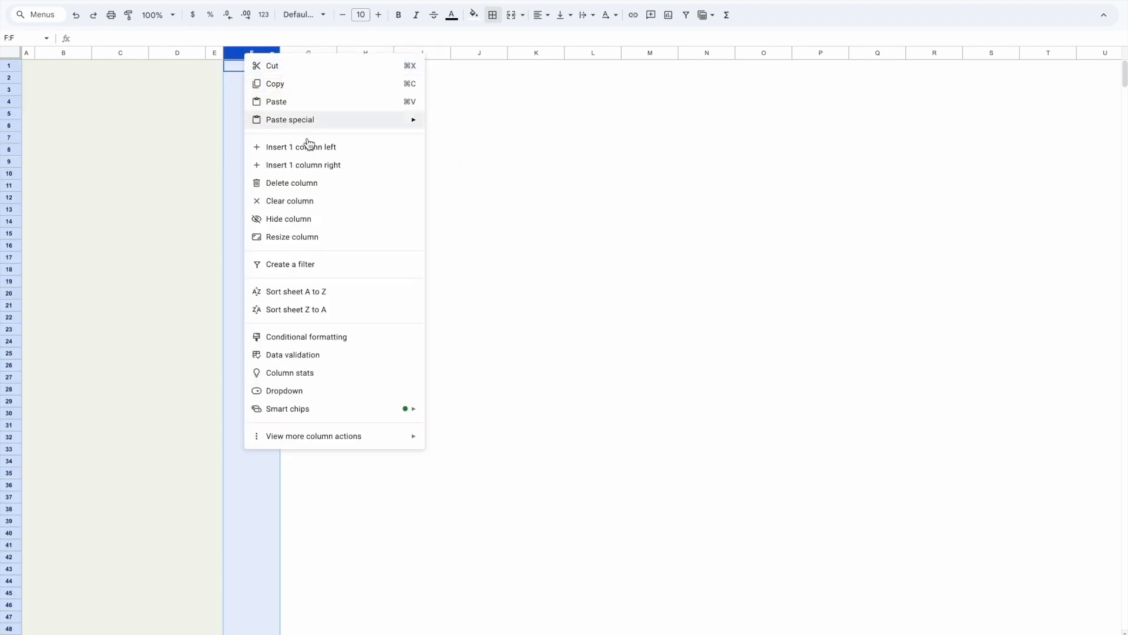
left_click(300, 237)
type("30")
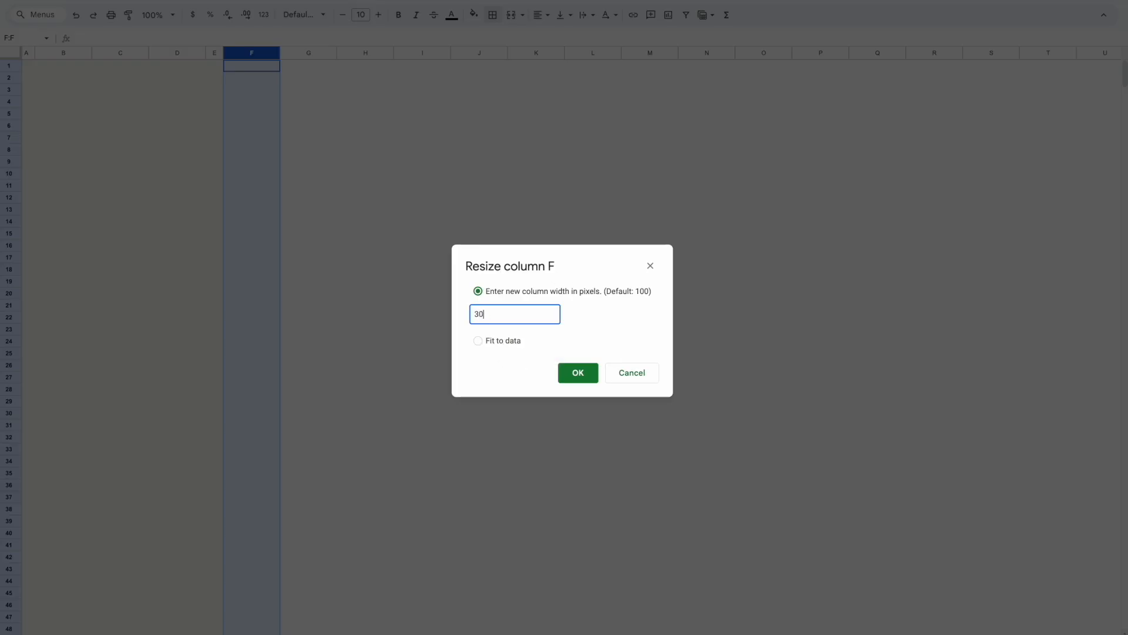
left_click(576, 372)
left_click(401, 235)
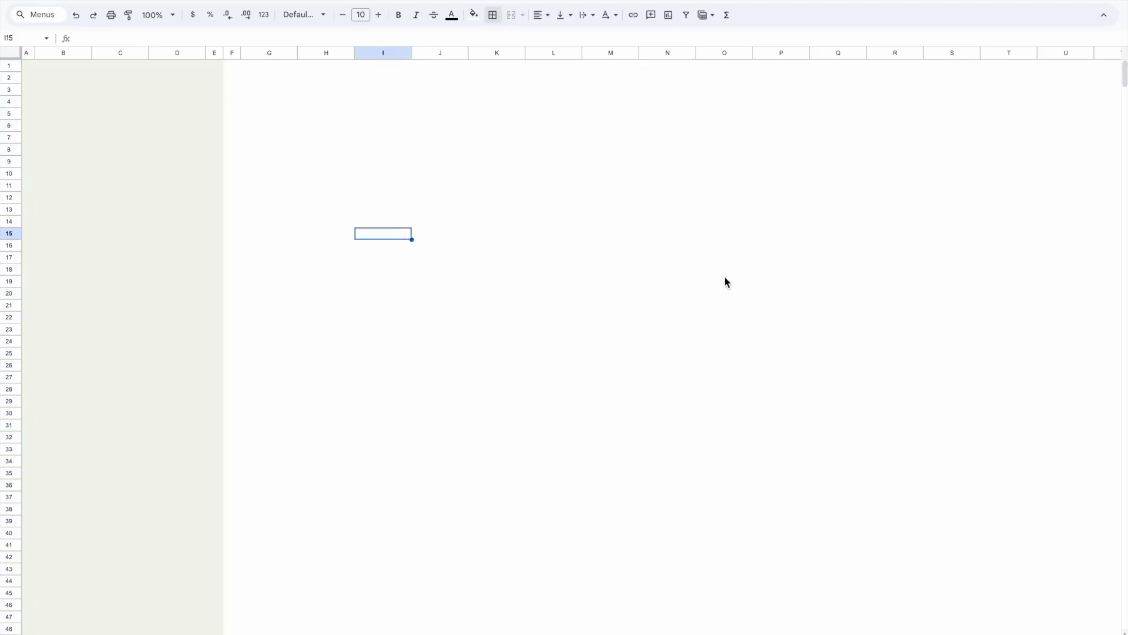
- Set the font of columns A through Z to Poppins
left_click(30, 53)
scroll(214, 121, "right", 5)
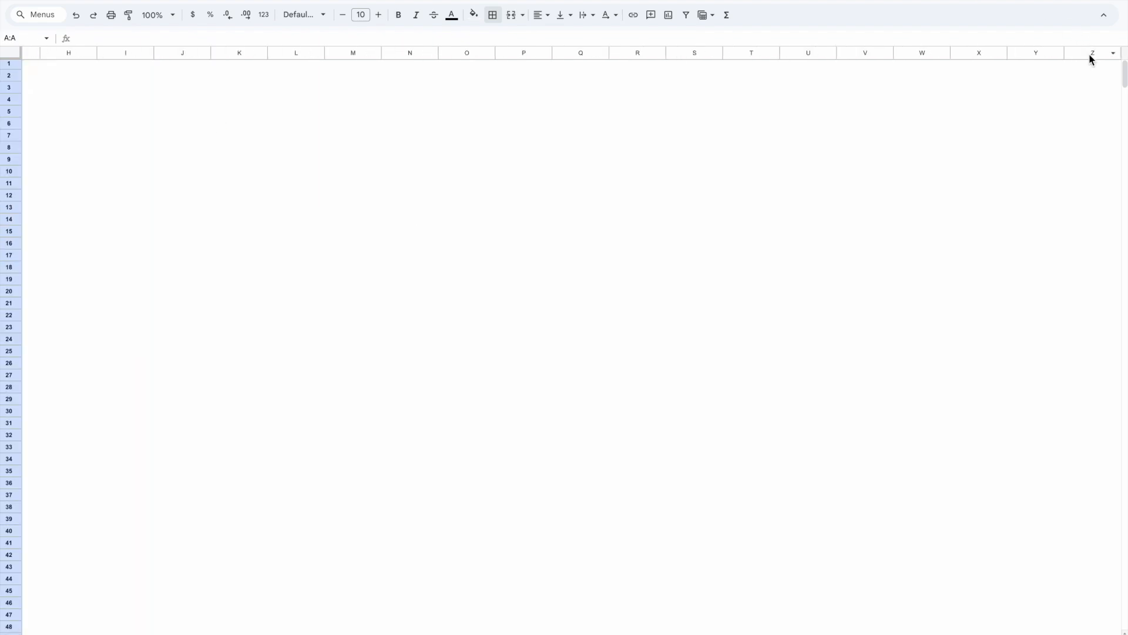
left_click(1089, 53, "shift")
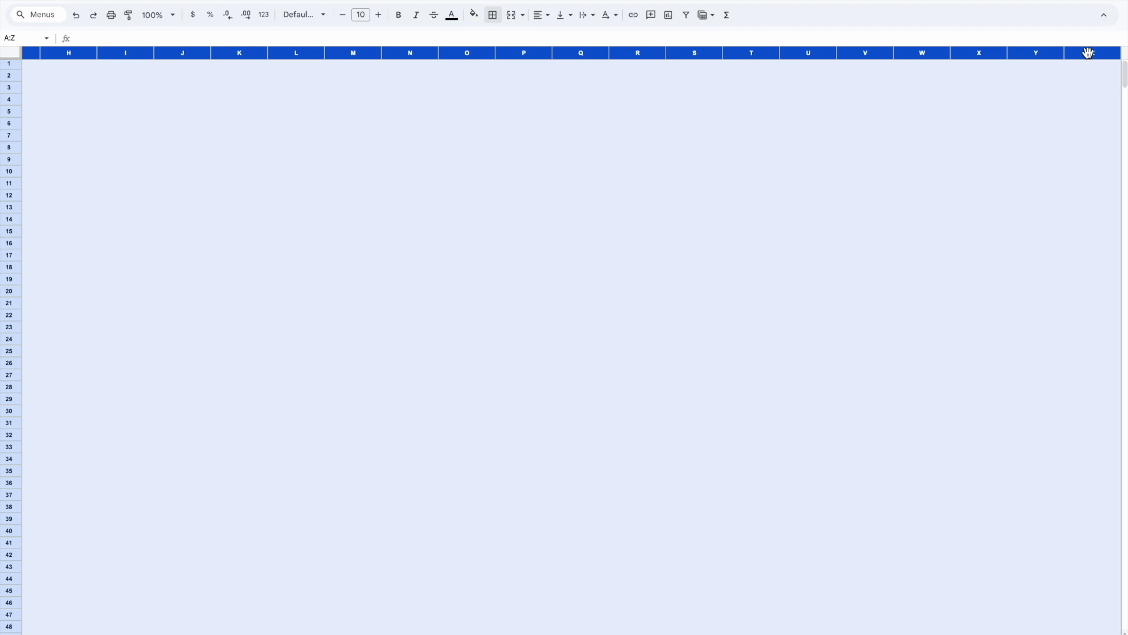
scroll(1089, 52, "left", 5)
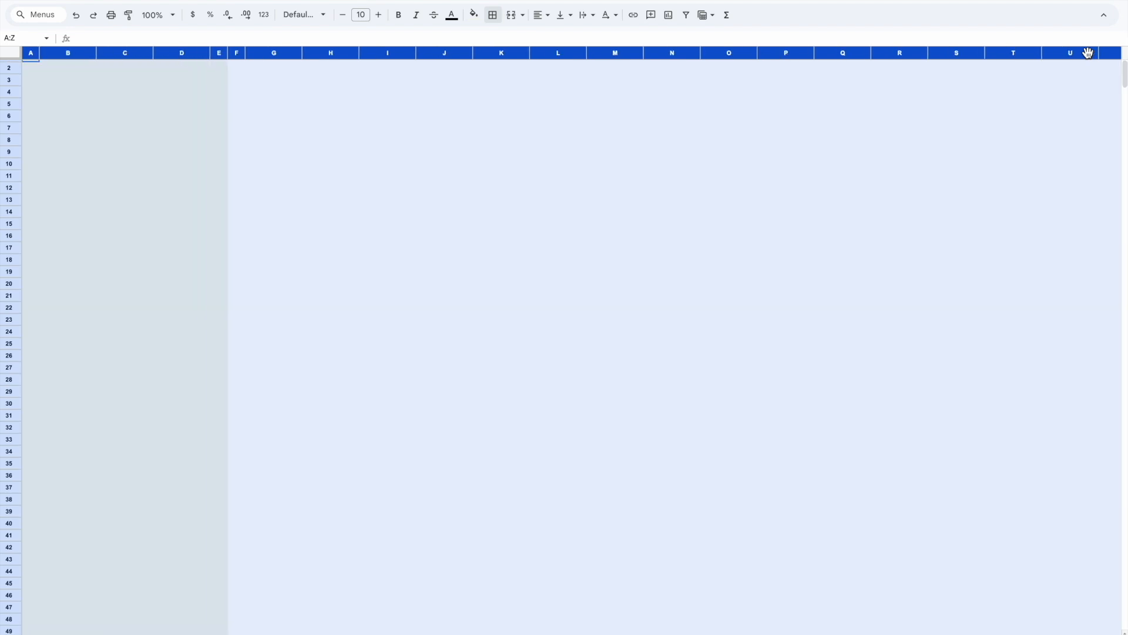
left_click(330, 17)
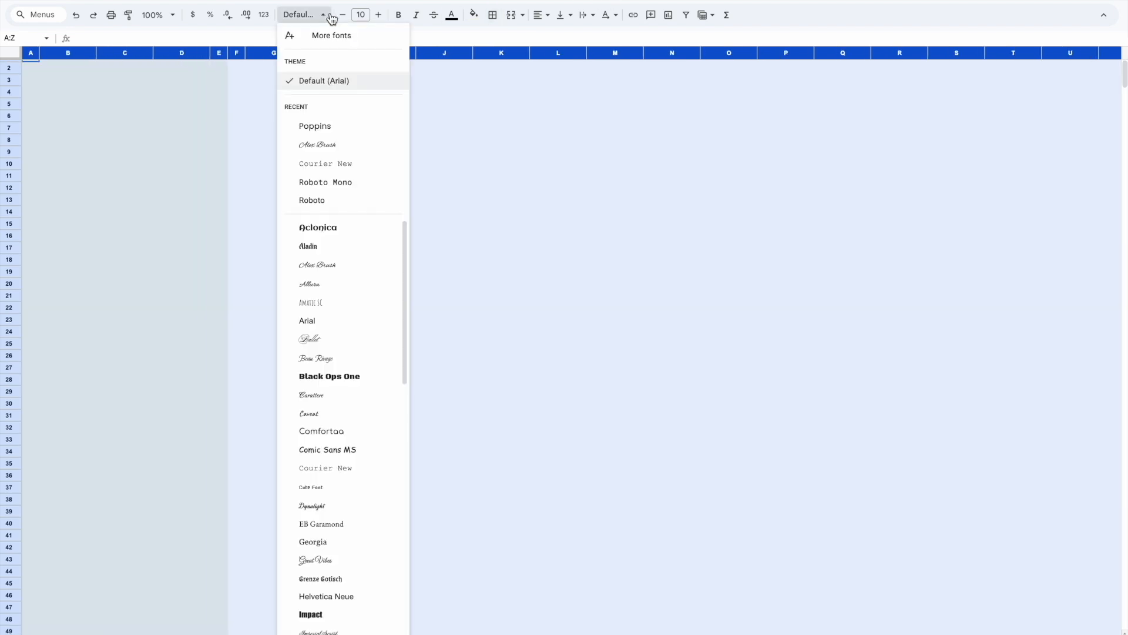
left_click(316, 125)
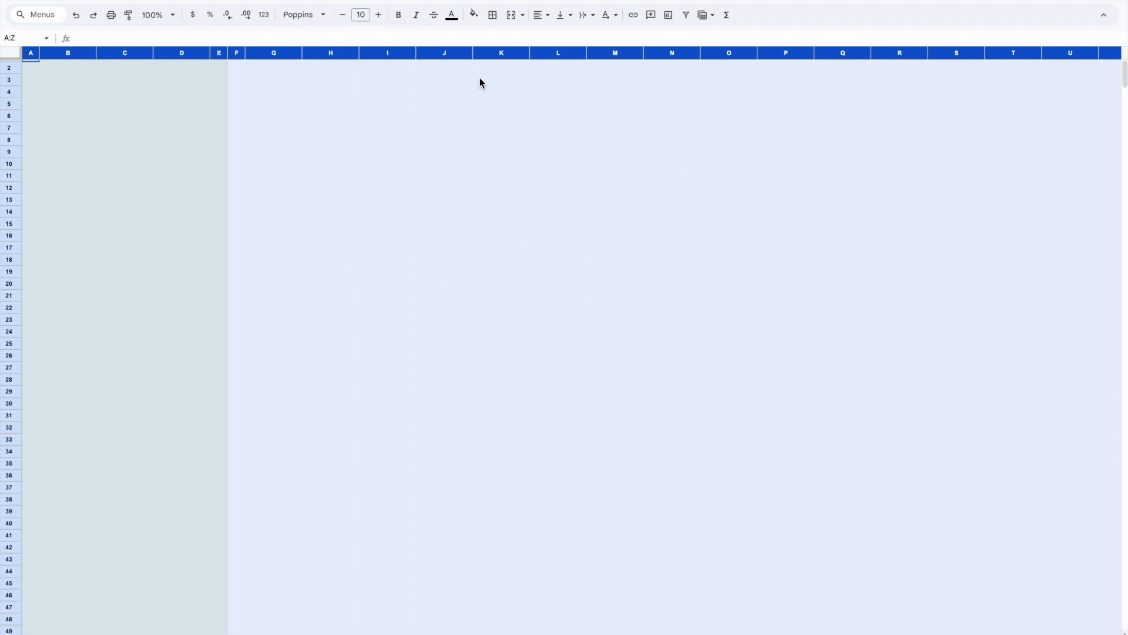
- Set the text color of columns A through Z to the custom color #3e3e46
left_click(453, 17)
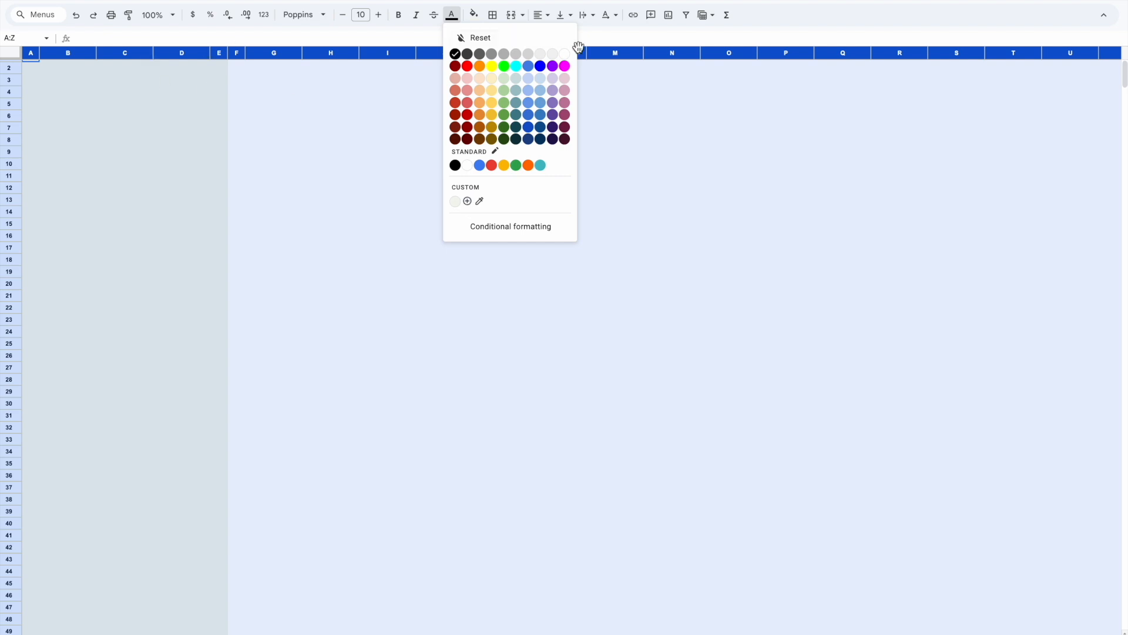
left_click(468, 201)
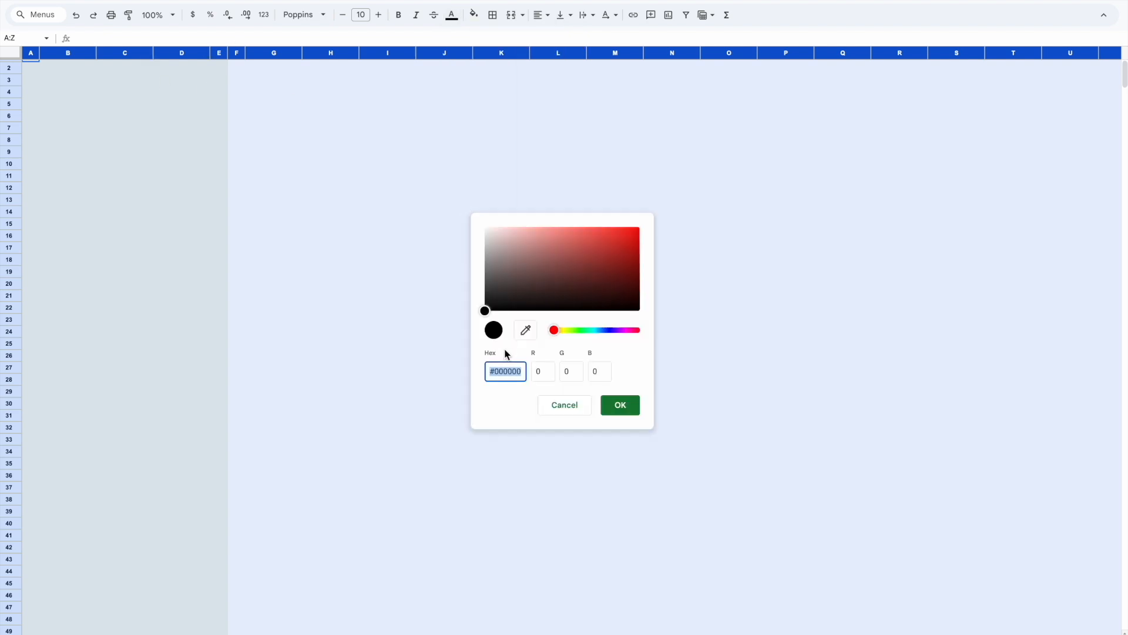
type("3e3")
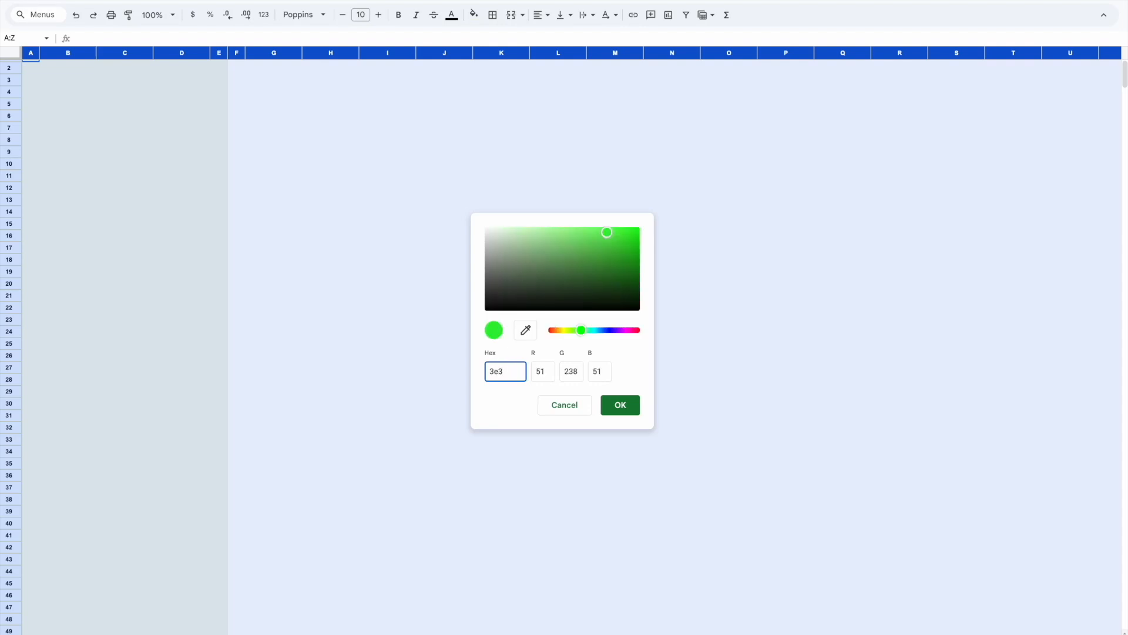
type("e46")
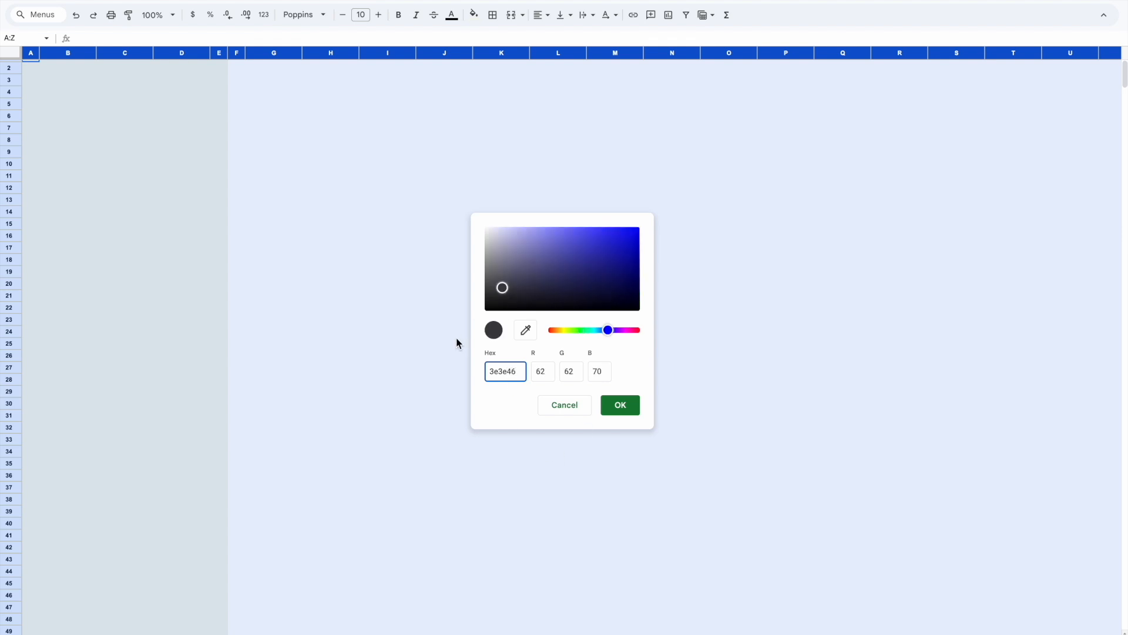
left_click(608, 405)
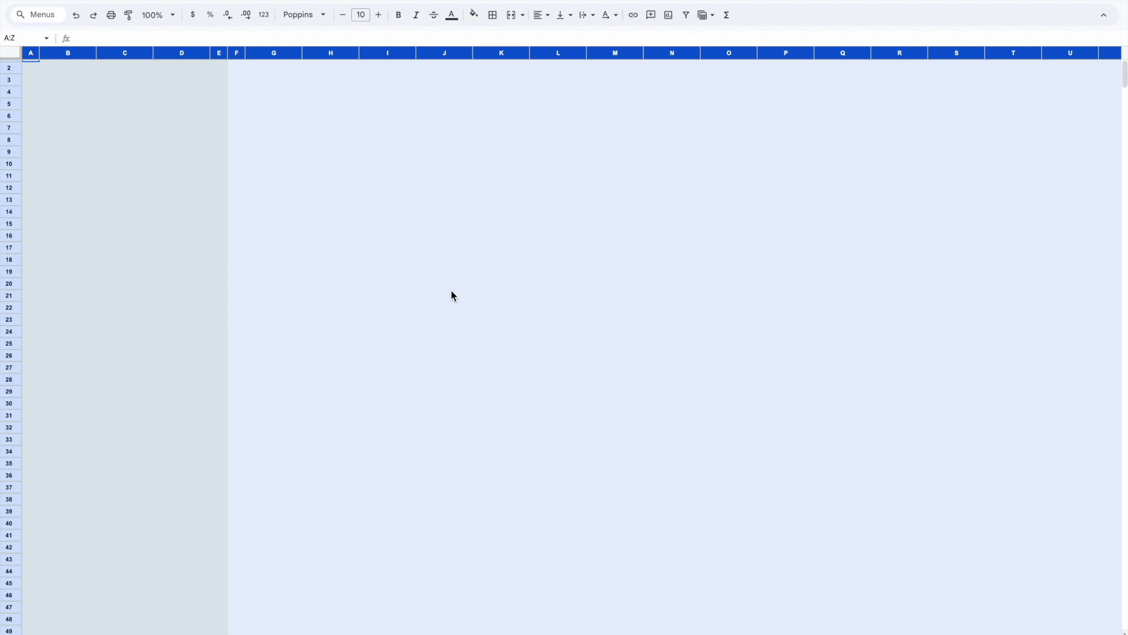
left_click(414, 234)
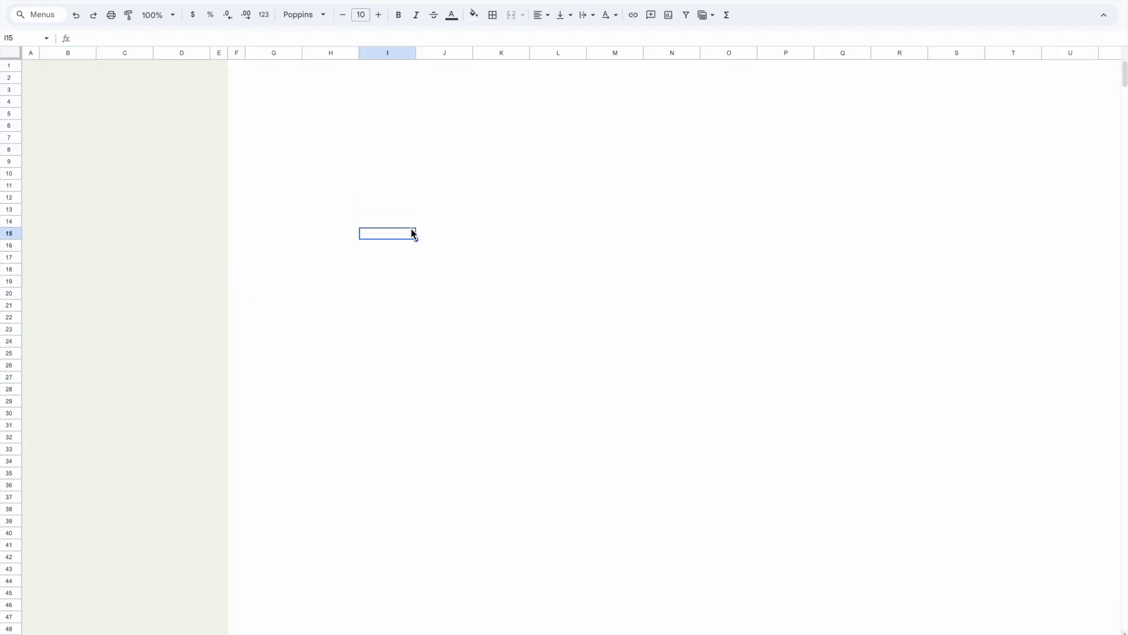
- Try out the font and text color with "hello world" in cell H10, and discard the entry
scroll(539, 341, "right", 1)
left_click(309, 174)
type("hello world")
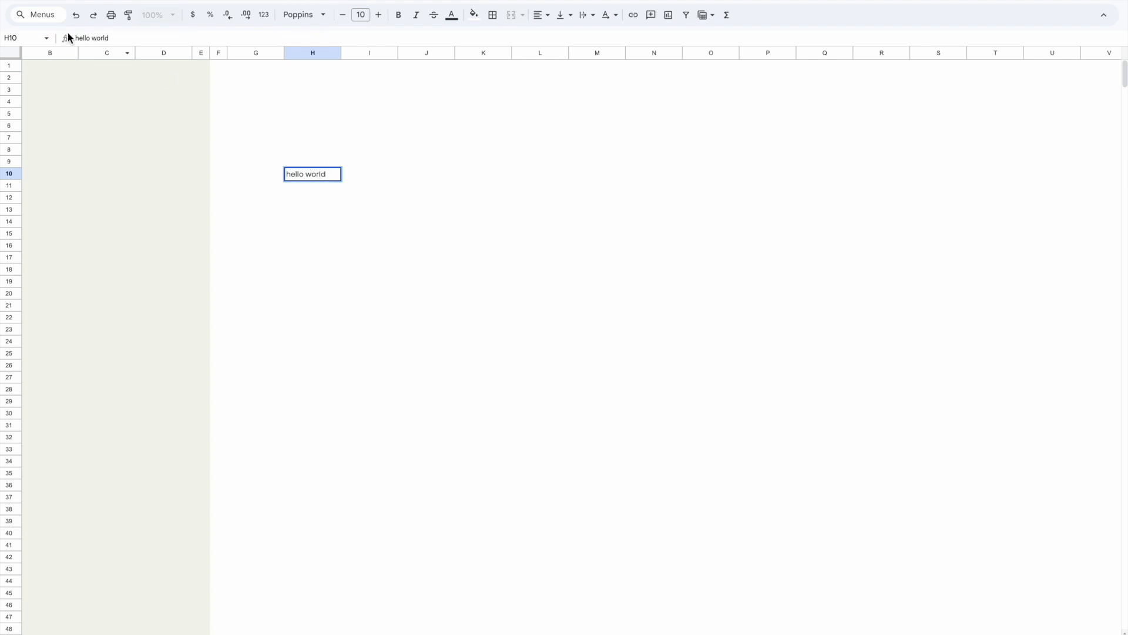
key("Escape")
key("Right")
key("Right")
key("Down")
scroll(224, 249, "left", 1)
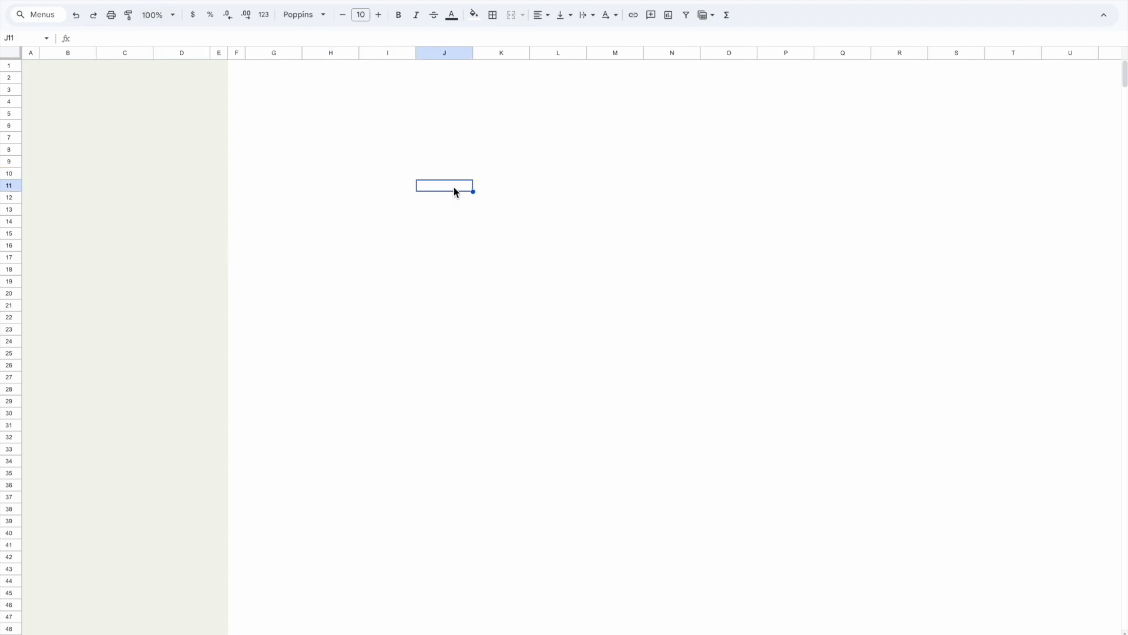
left_click(438, 210)
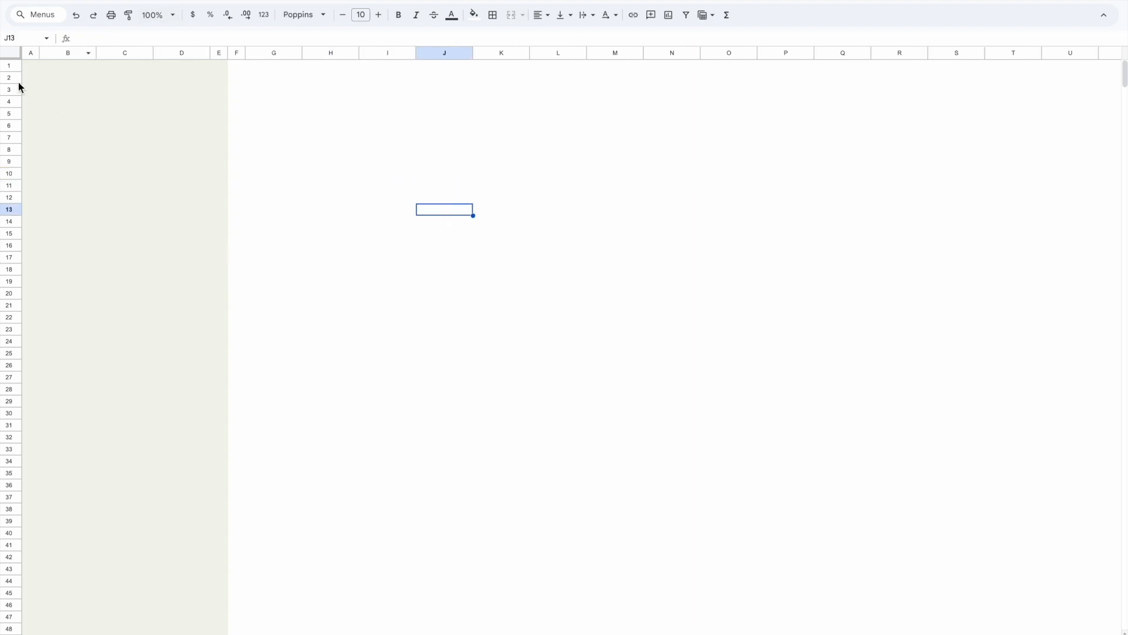
- Resize rows 1 through 1000 to a height of 30 pixels
scroll(7, 202, "down", 4)
scroll(10, 378, "up", 1)
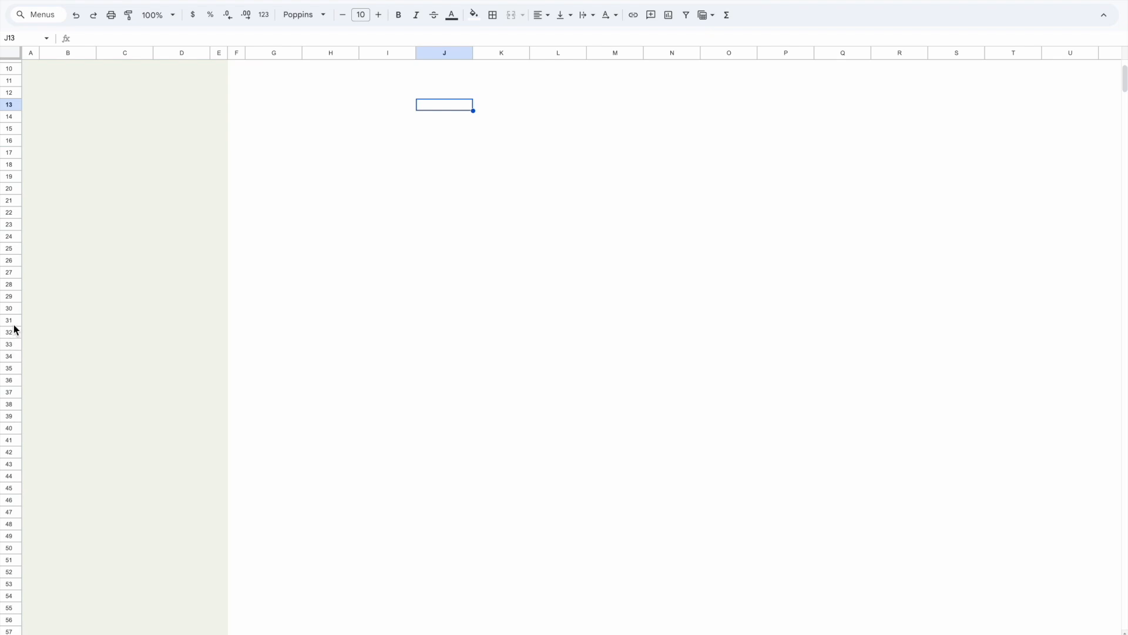
scroll(13, 341, "up", 3)
scroll(13, 340, "right", 1)
scroll(18, 92, "left", 1)
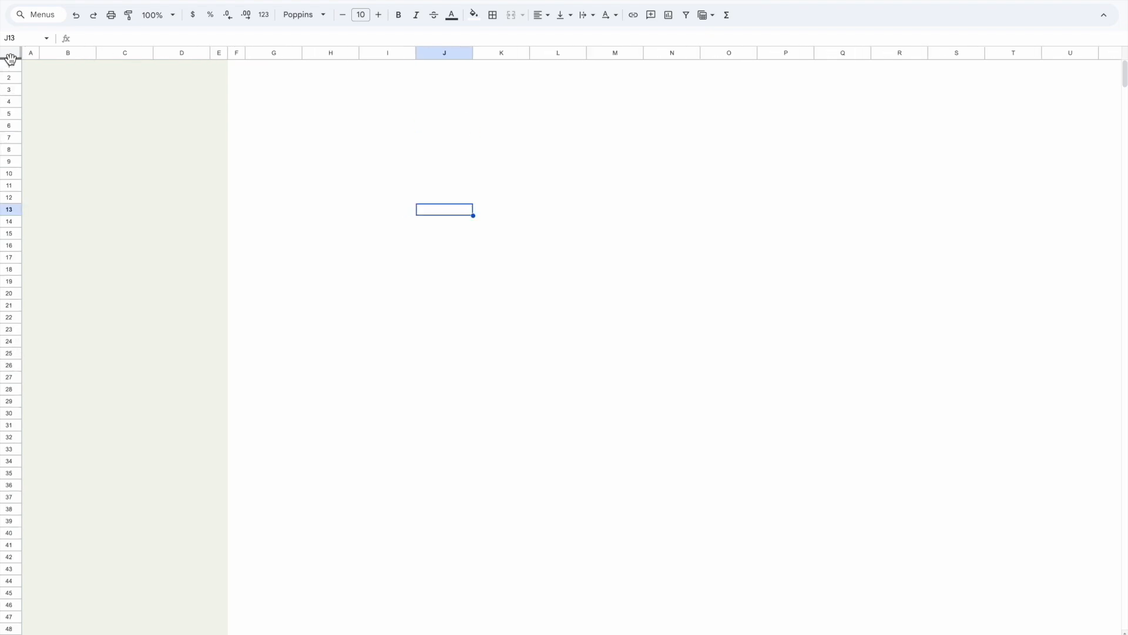
left_click(9, 66)
scroll(9, 69, "down", 20)
scroll(9, 71, "right", 1)
scroll(9, 70, "down", 20)
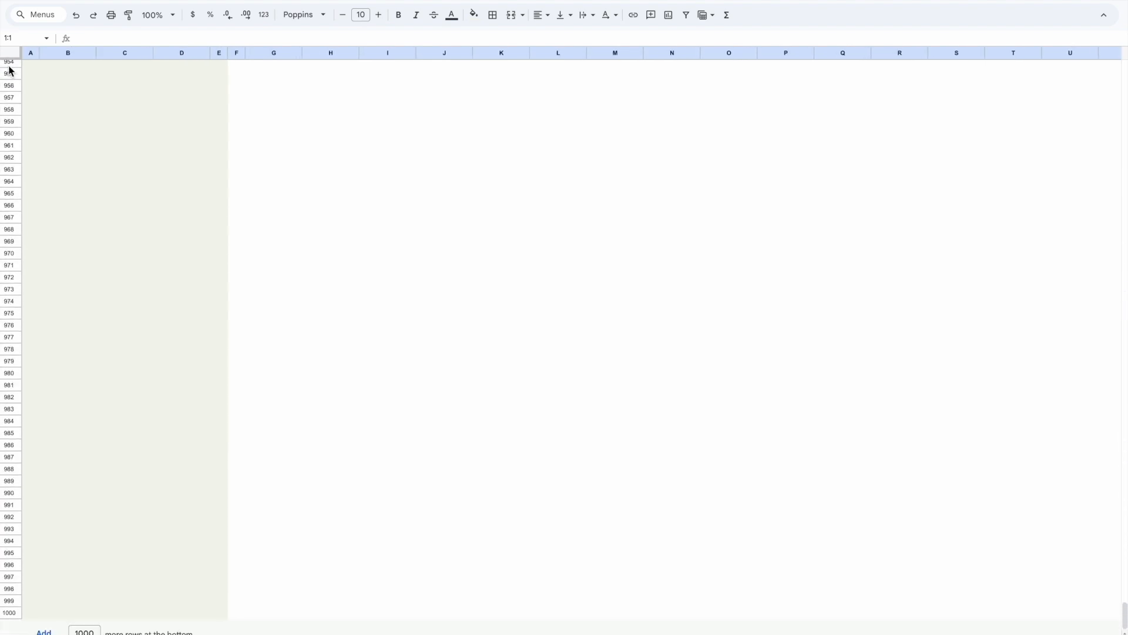
left_click(10, 614, "shift")
right_click(12, 534)
left_click(63, 418)
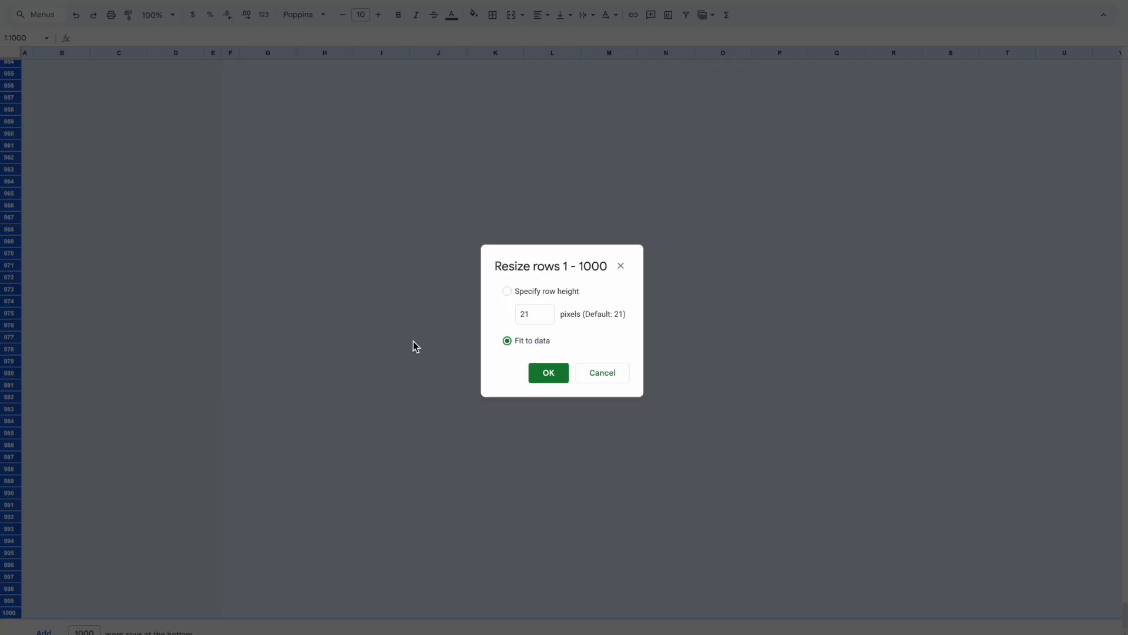
type("30")
left_click(548, 373)
- Resize columns G through Z to a width of 120 pixels
scroll(443, 439, "up", 20)
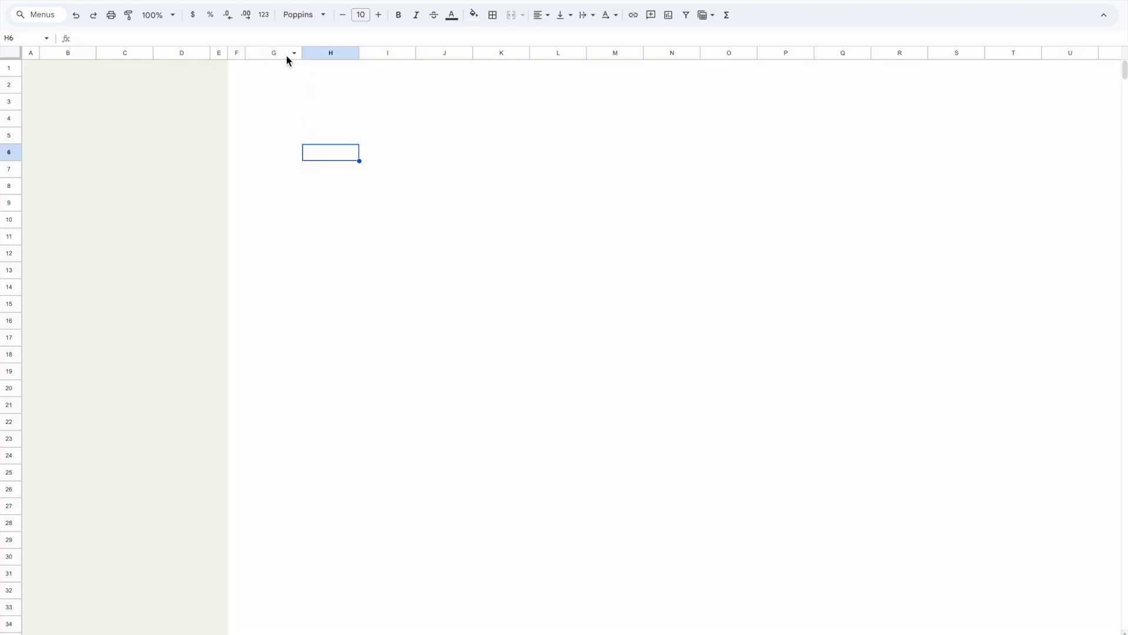
left_click(278, 54)
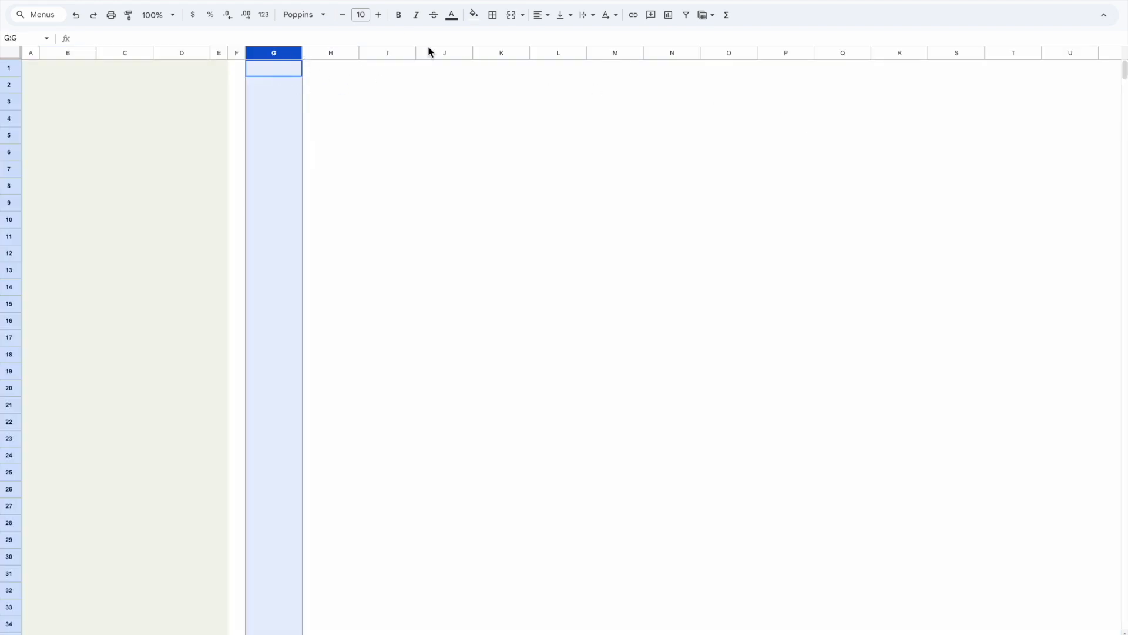
right_click(274, 56)
left_click(330, 236)
left_click(635, 376)
scroll(261, 58, "right", 5)
scroll(261, 57, "down", 1)
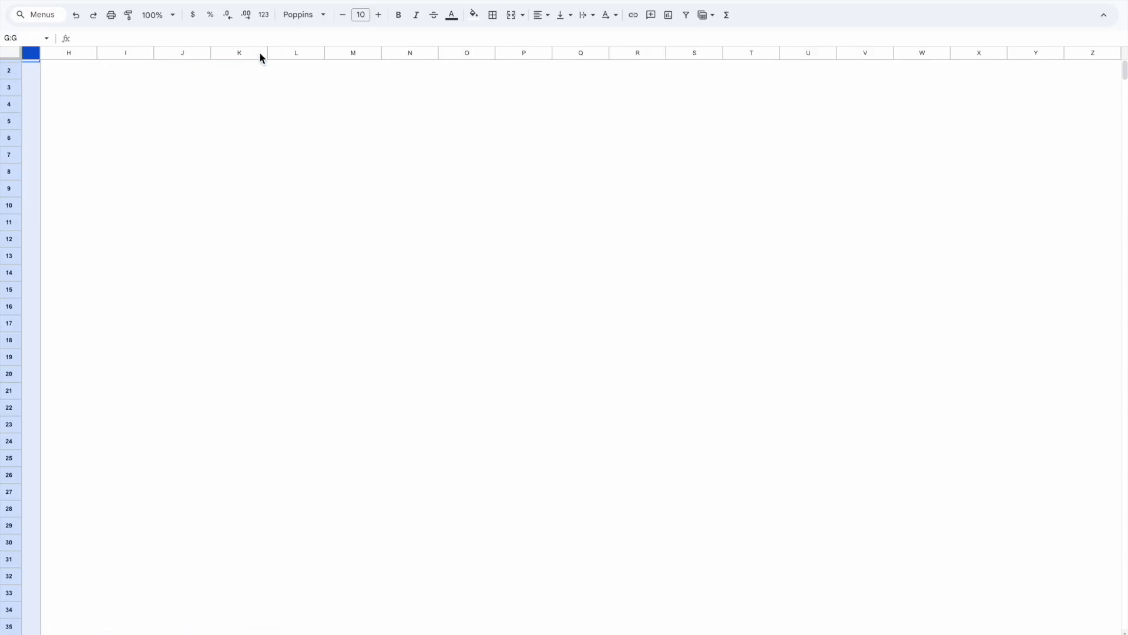
left_click(1083, 53, "shift")
right_click(979, 54)
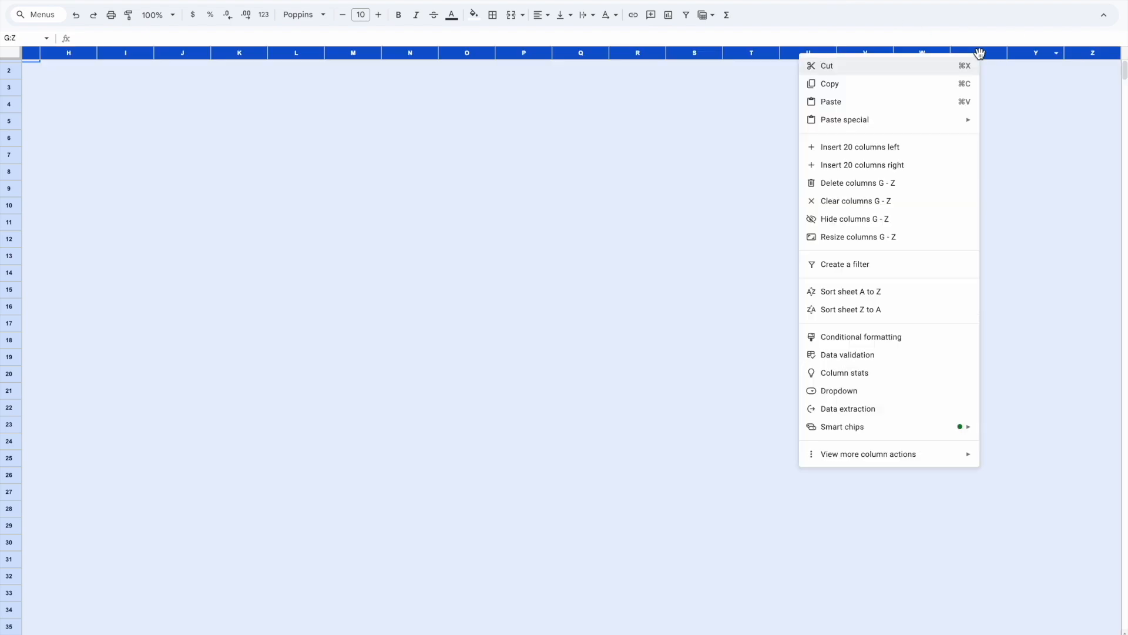
left_click(829, 237)
type("120")
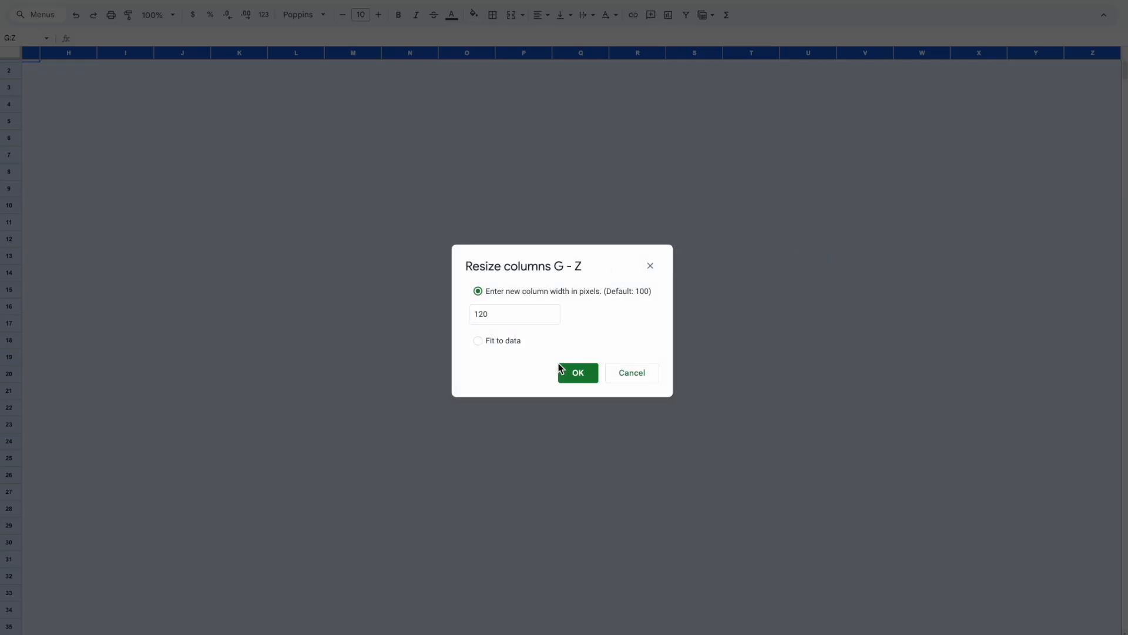
left_click(561, 370)
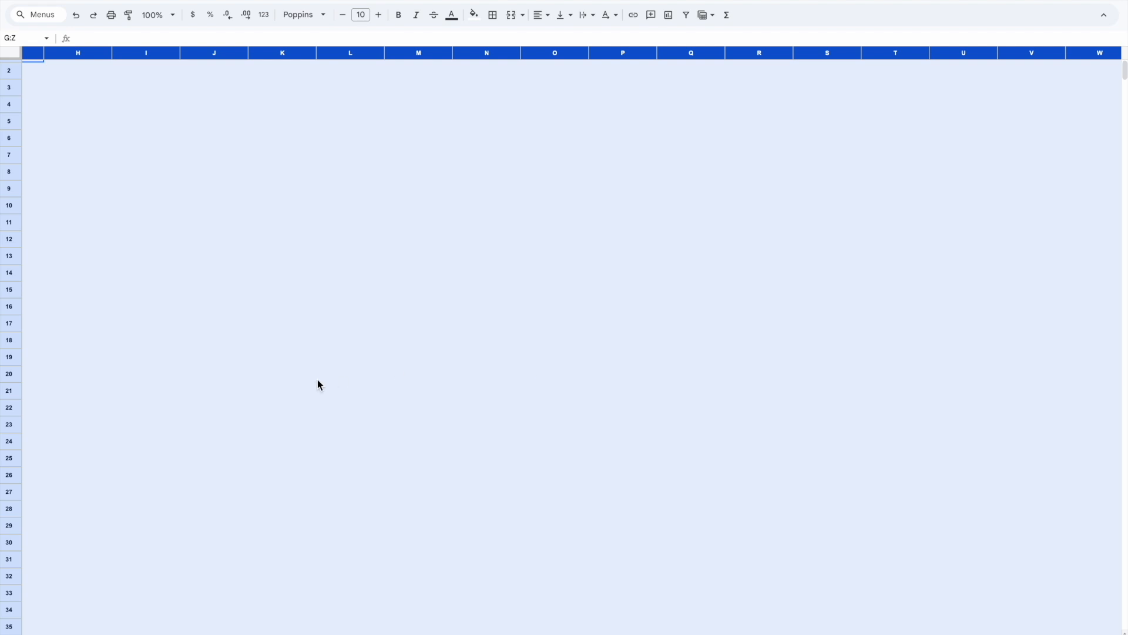
- Resize columns B through D to a width of 120 pixels
right_click(209, 52)
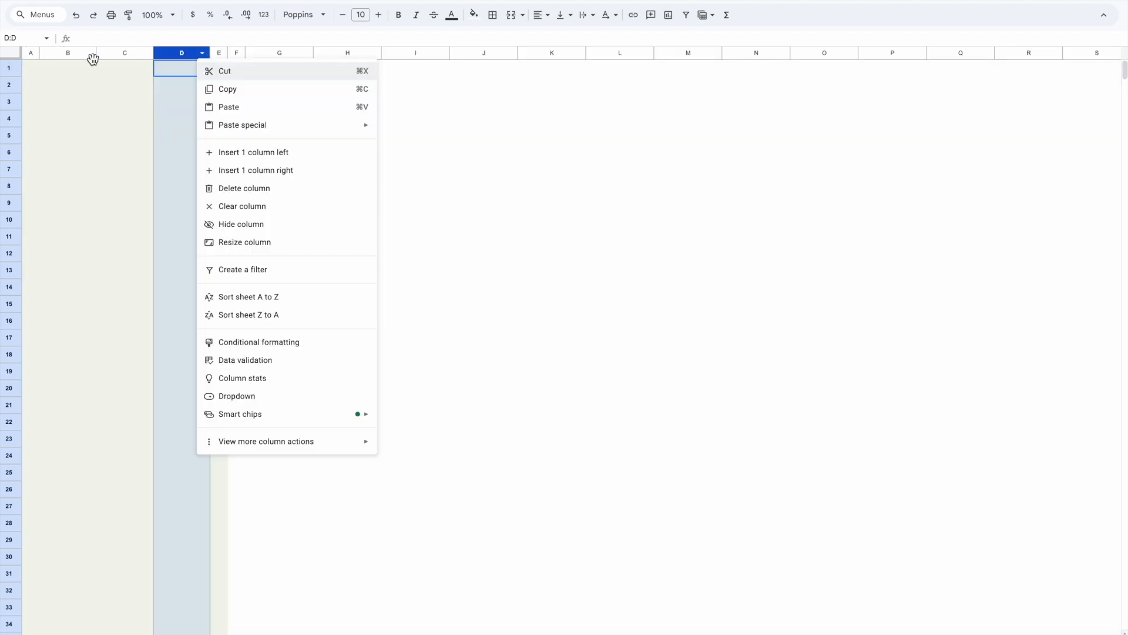
left_click(72, 54)
left_click(73, 52, "shift")
right_click(72, 52)
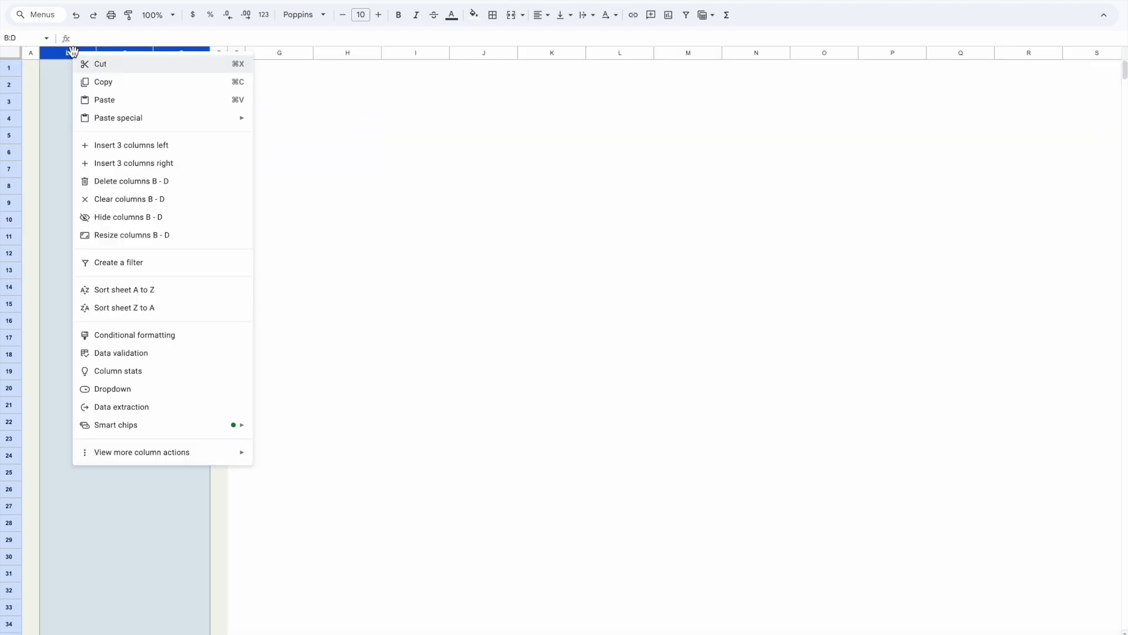
left_click(145, 237)
type("120")
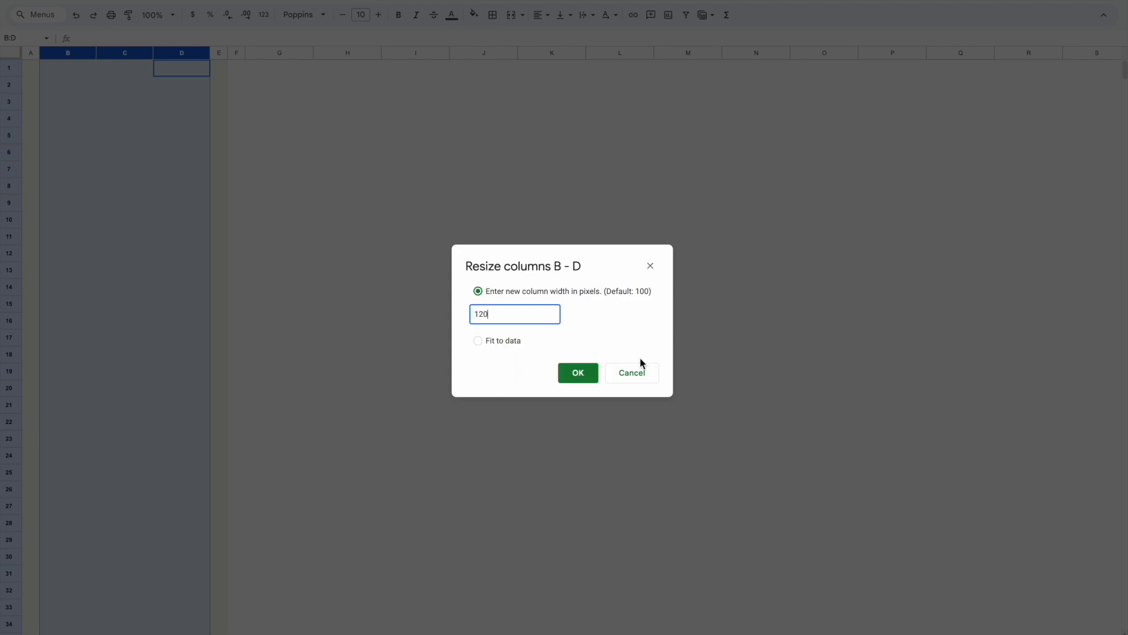
left_click(577, 373)
left_click(525, 337)
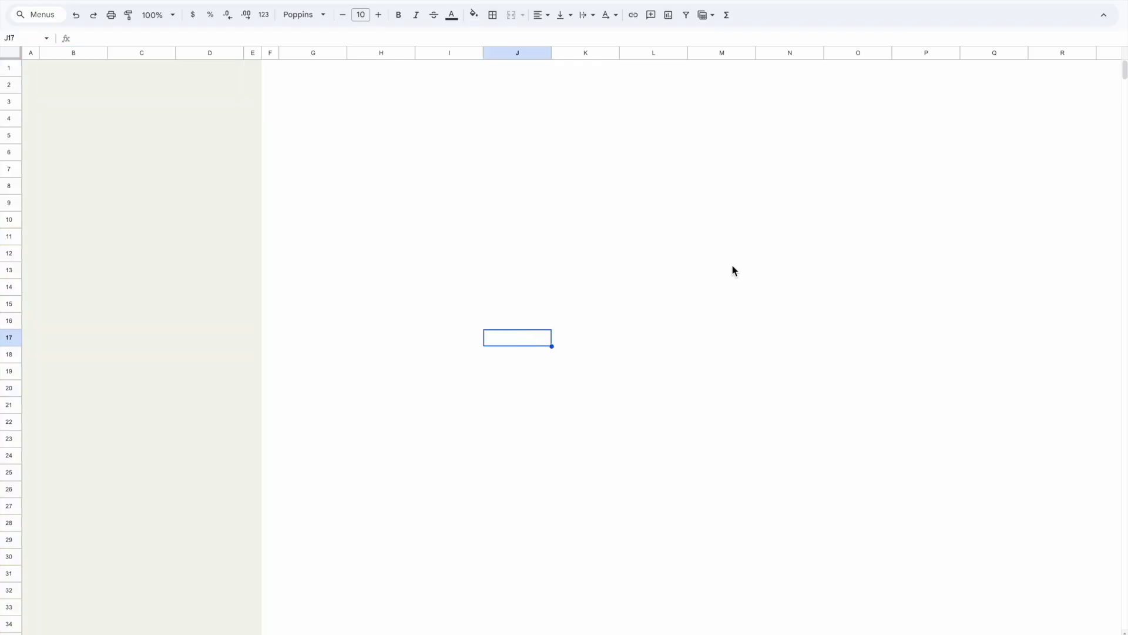
- Enter the heading "Needs" in cell G11 and merge cells G11 through J11
left_click(10, 236)
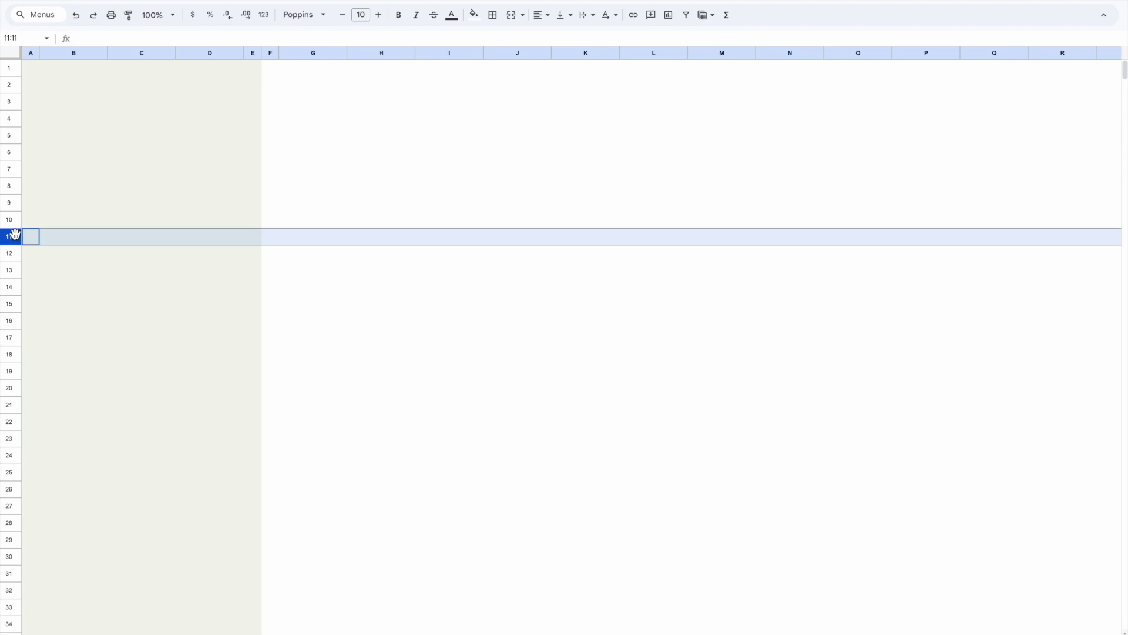
left_click(311, 238)
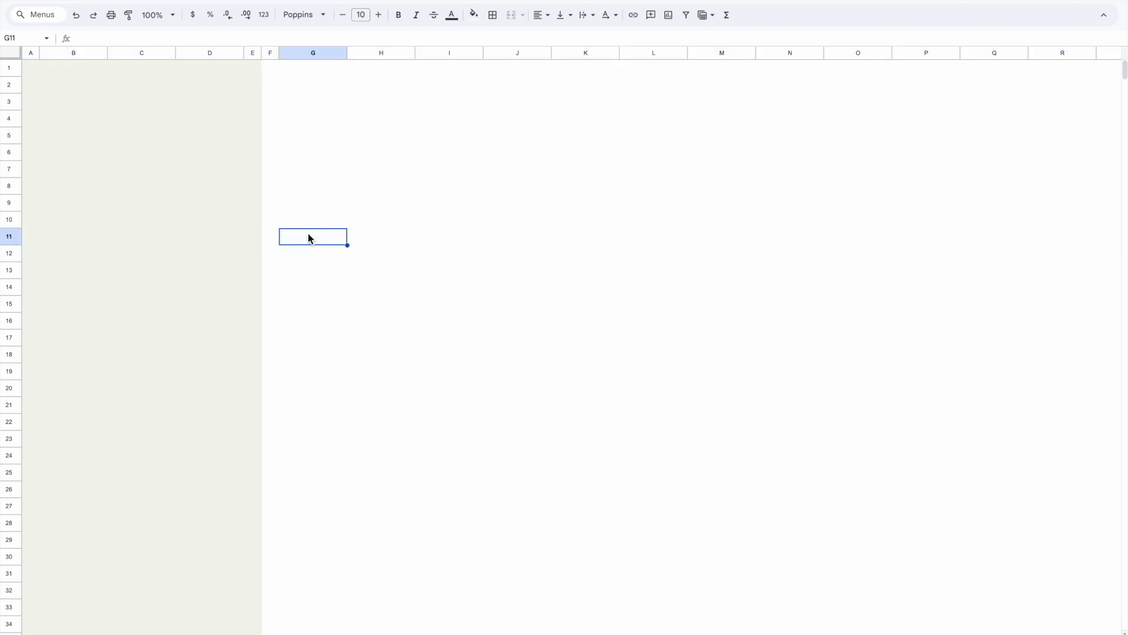
type("Needs")
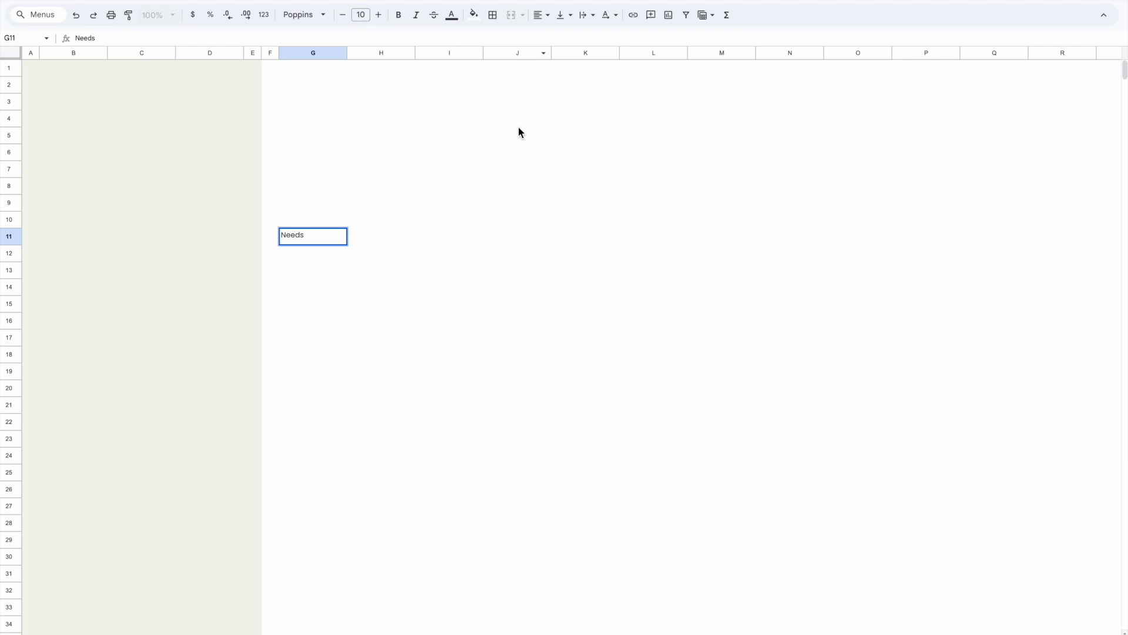
left_click(517, 237, "shift")
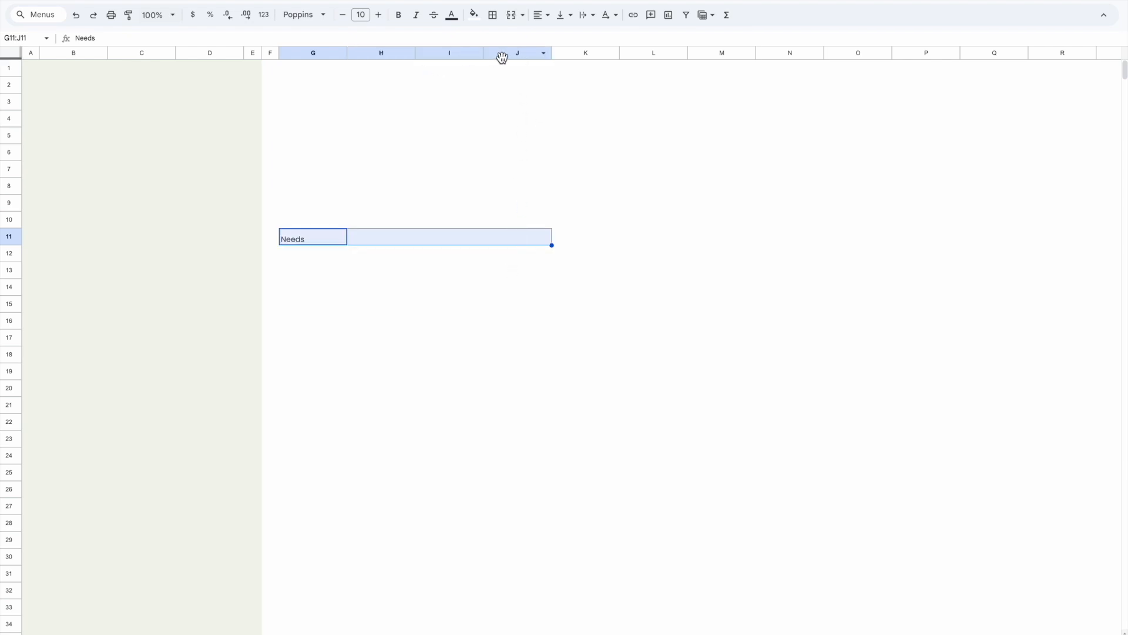
left_click(511, 15)
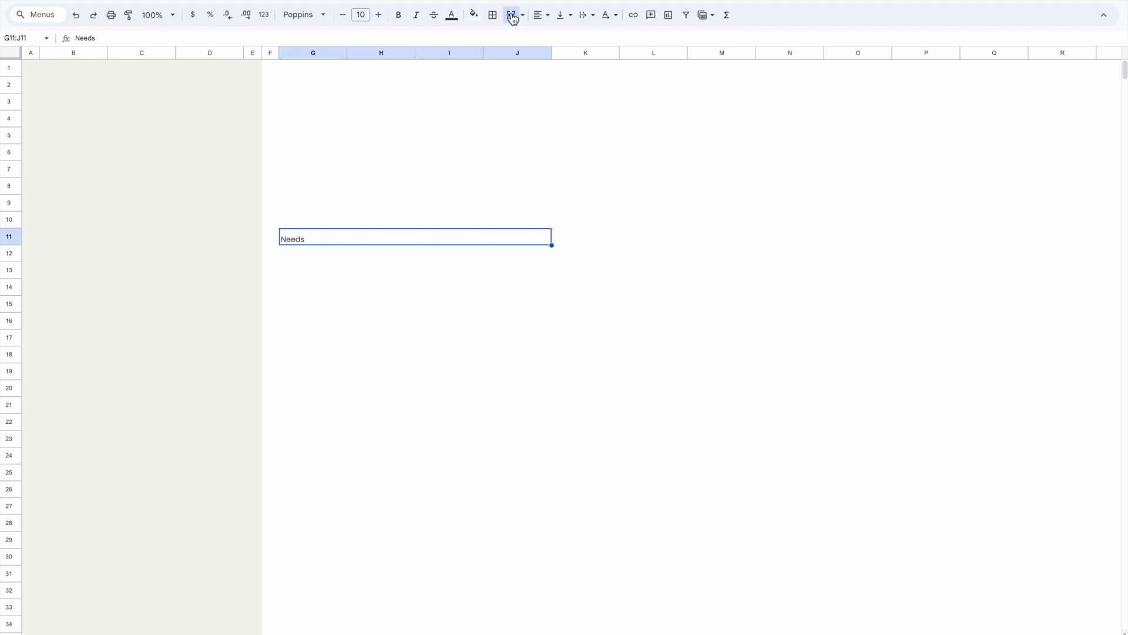
- Format the merged Needs heading with middle vertical alignment, font size 16 and bold
left_click(563, 17)
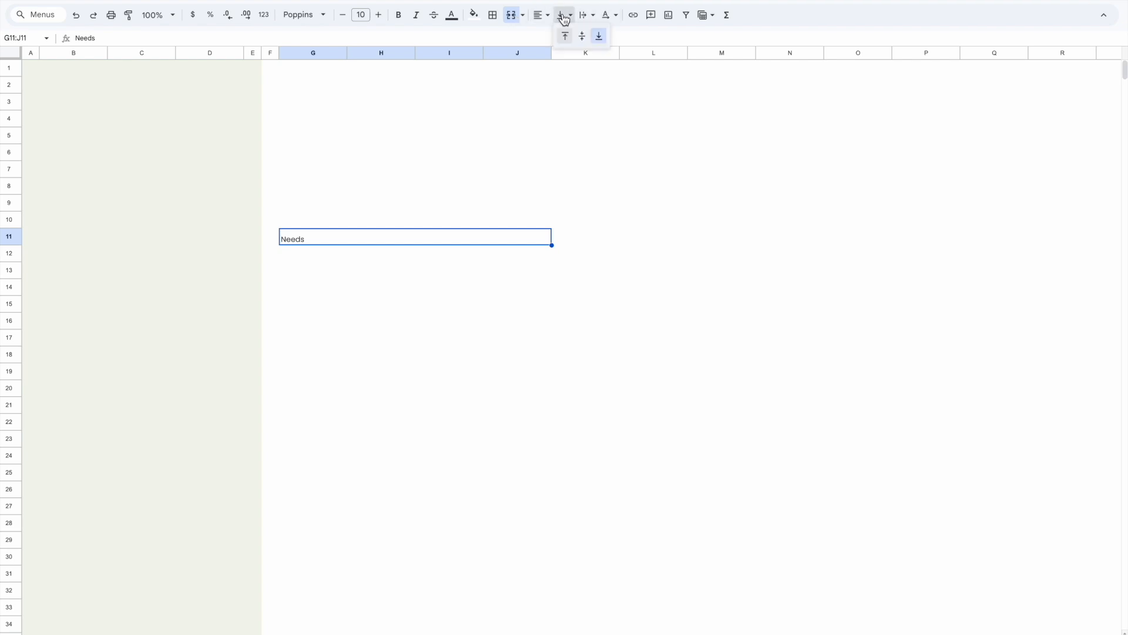
left_click(581, 36)
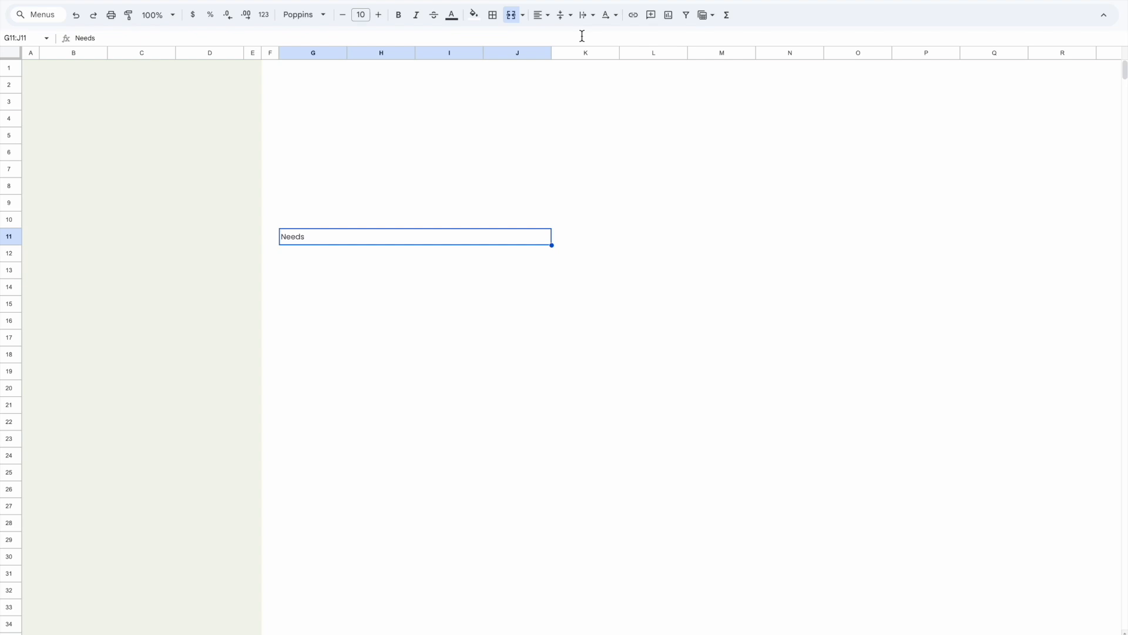
left_click(359, 15)
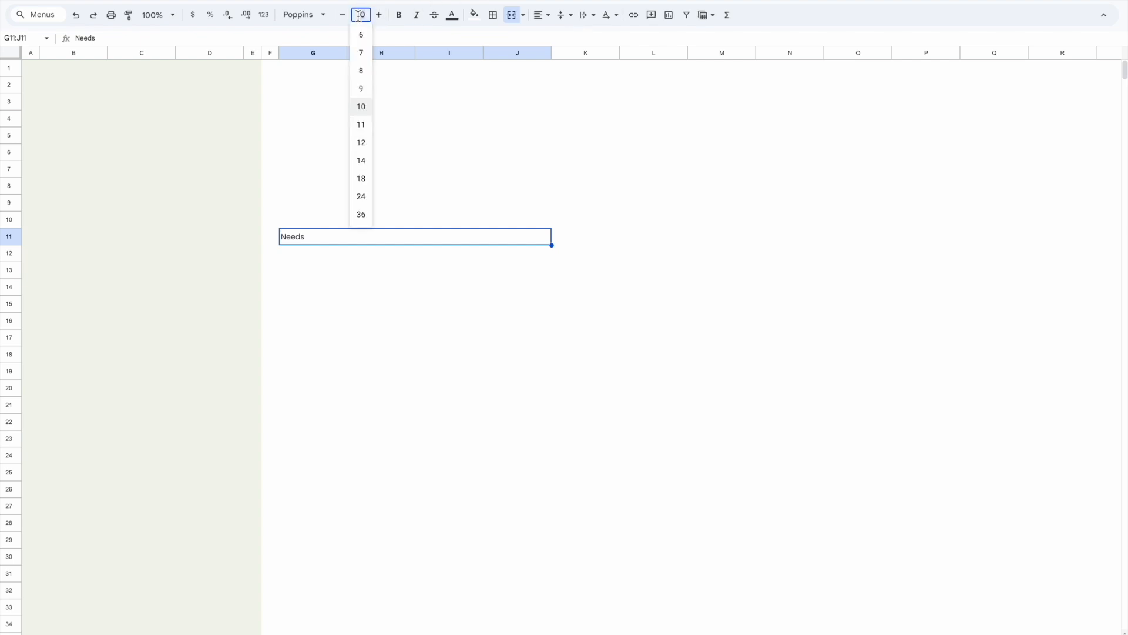
type("16")
key("Return")
left_click(400, 15)
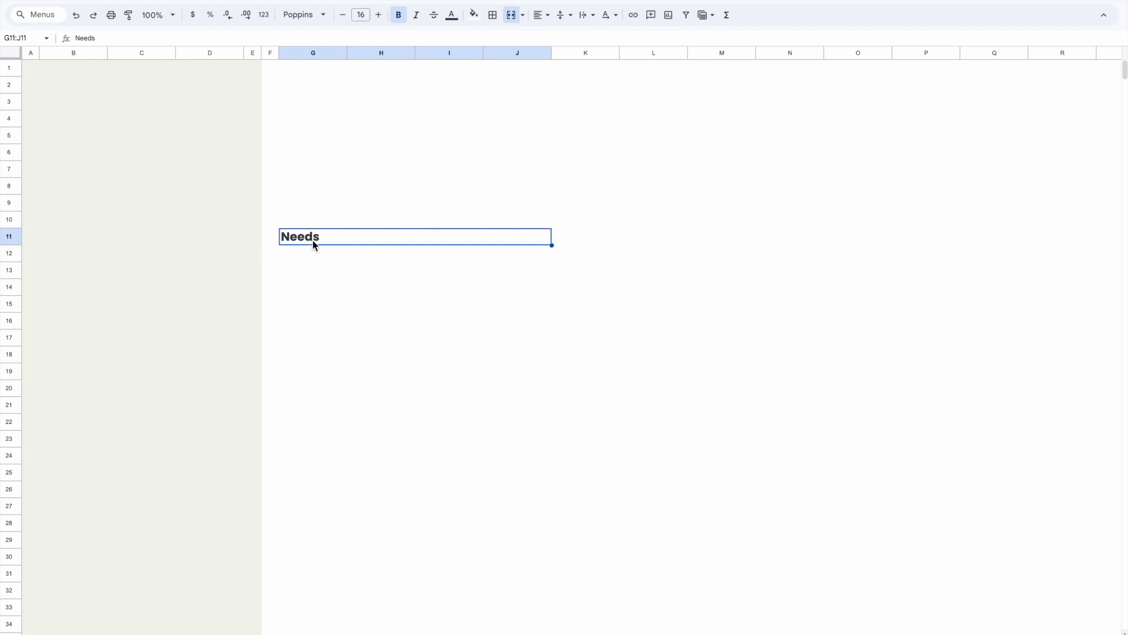
- Copy the merged Needs heading to row 11 starting at cell L11
key("ctrl+c")
left_click(643, 238)
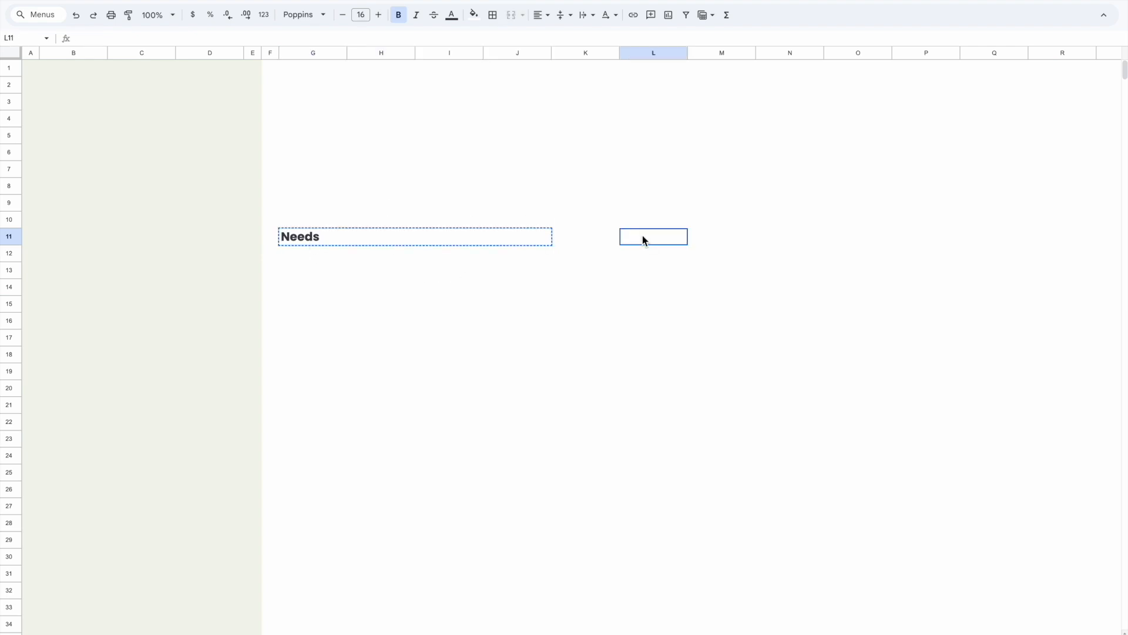
key("ctrl+v")
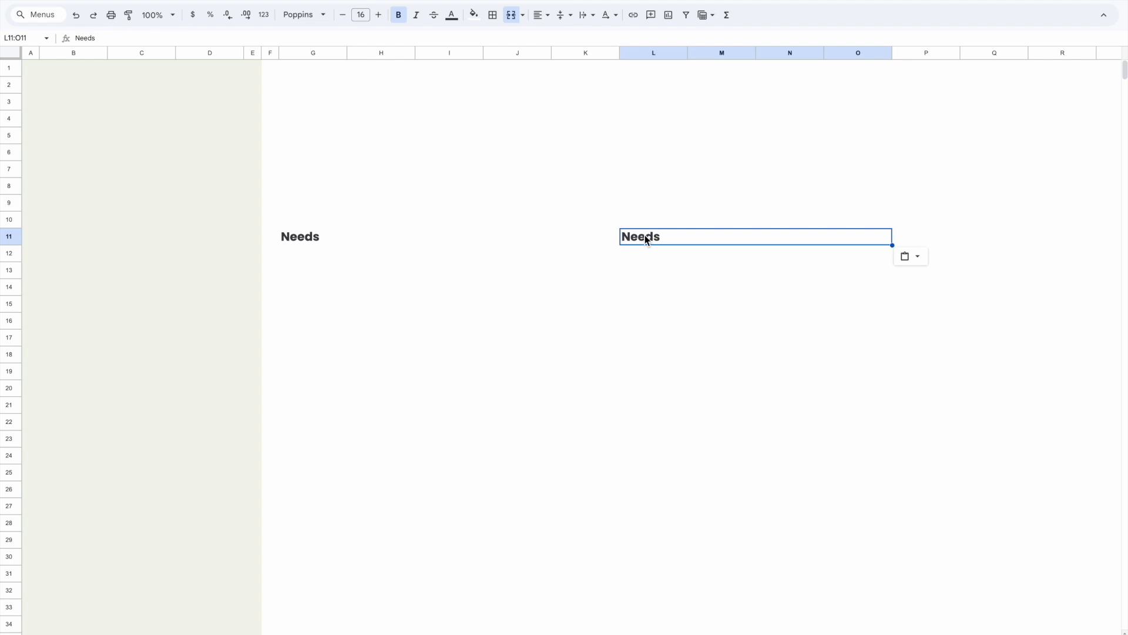
- Resize spacer column K between the two headings to a width of 30 pixels
left_click(588, 54)
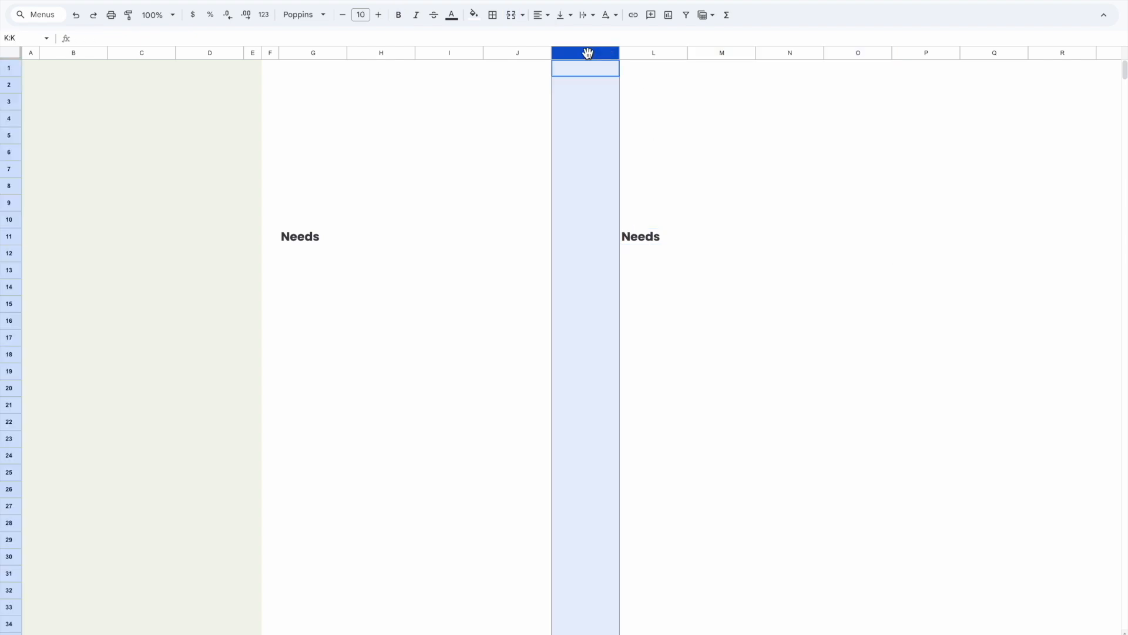
right_click(589, 54)
left_click(639, 241)
type("30")
left_click(574, 374)
left_click(470, 343)
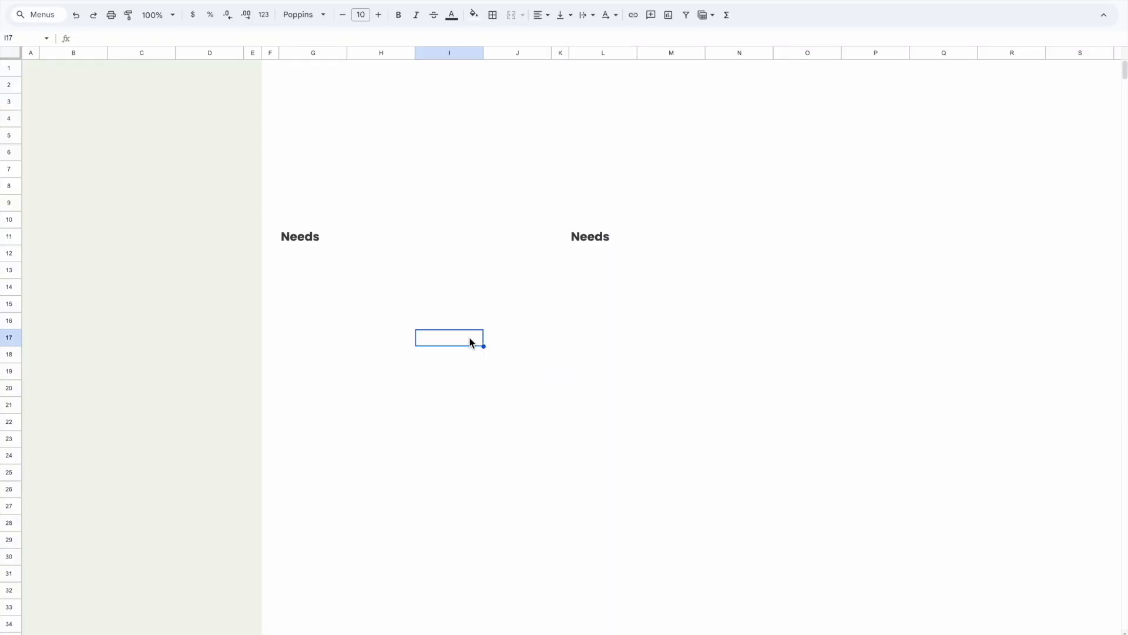
- Paste another copy of the merged Needs heading into row 11 starting at cell Q11
left_click(605, 239)
scroll(788, 246, "right", 2)
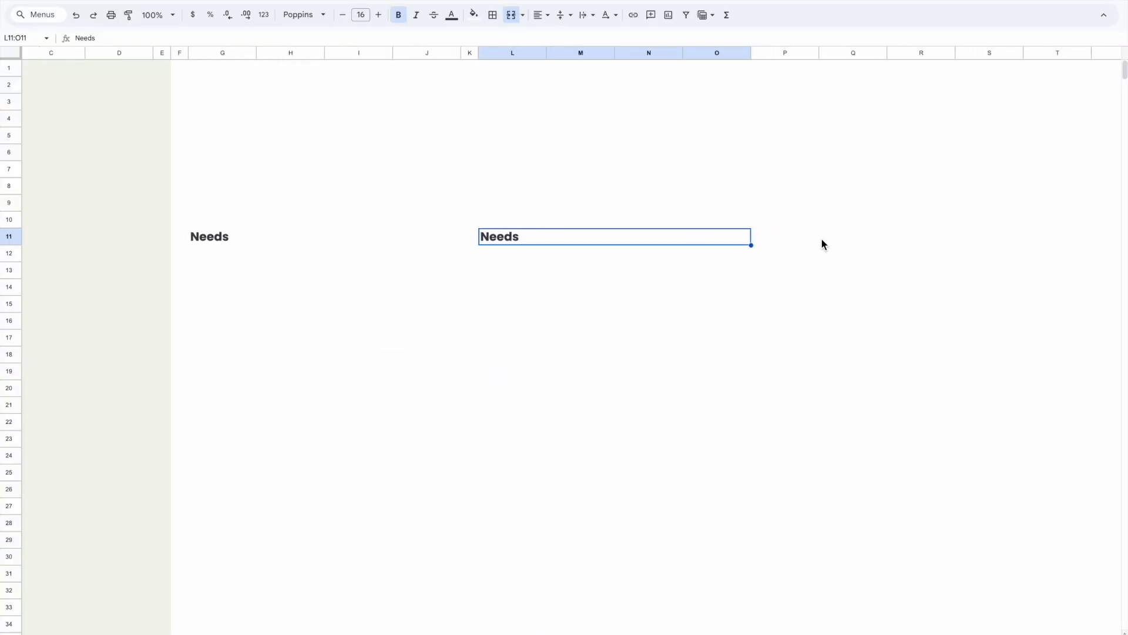
left_click(842, 237)
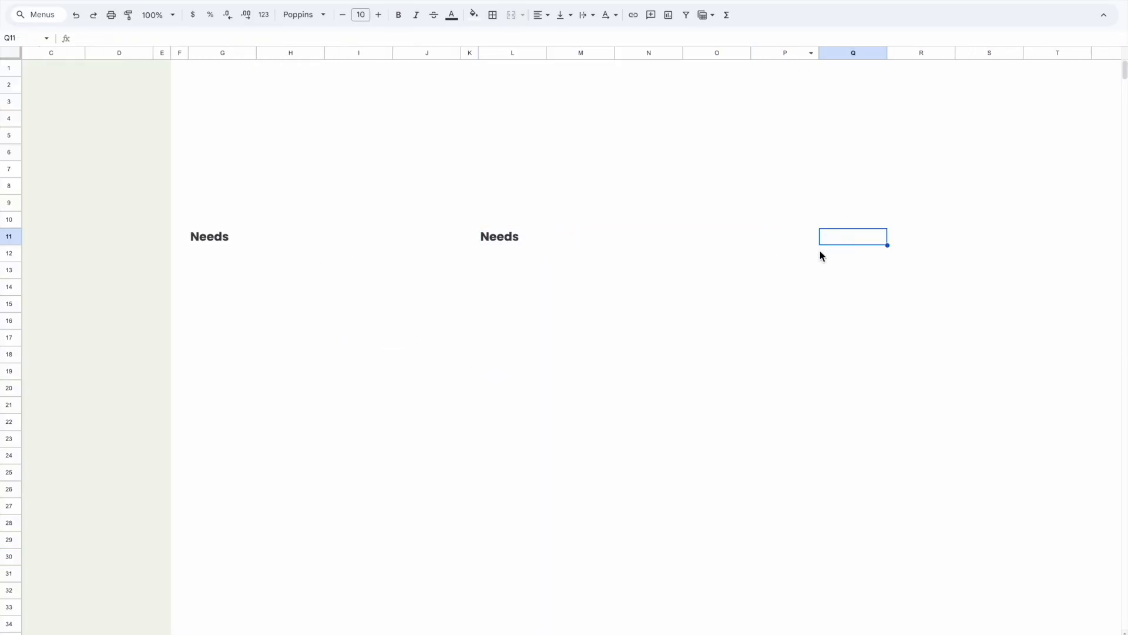
key("ctrl+v")
- Resize spacer column P to a width of 30 pixels
left_click(782, 241)
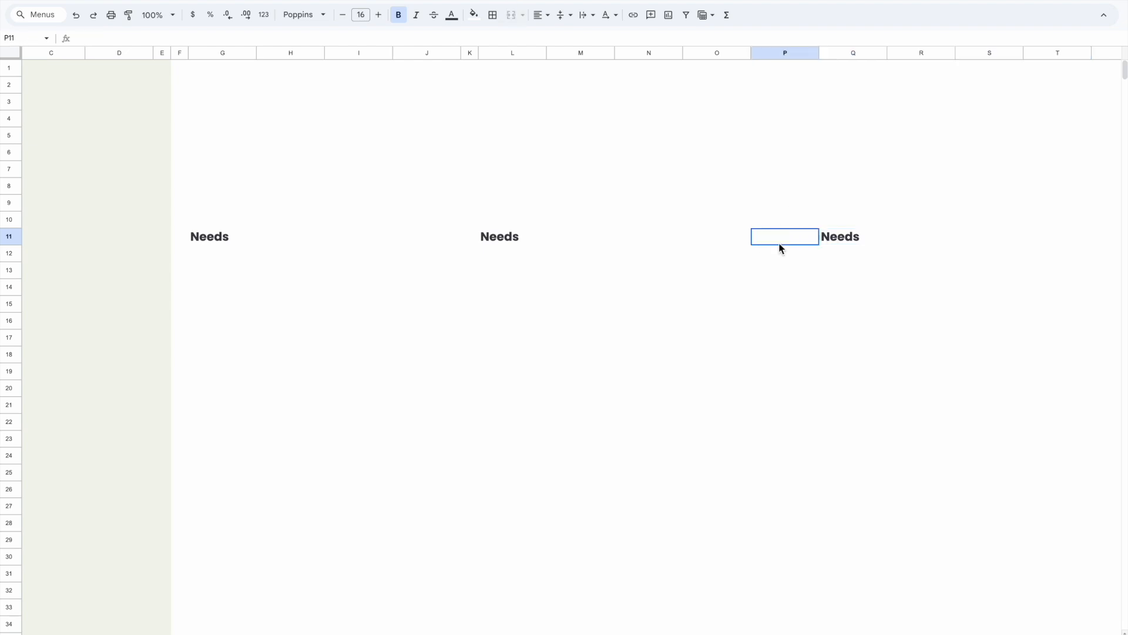
right_click(777, 52)
left_click(822, 234)
type("30")
left_click(578, 372)
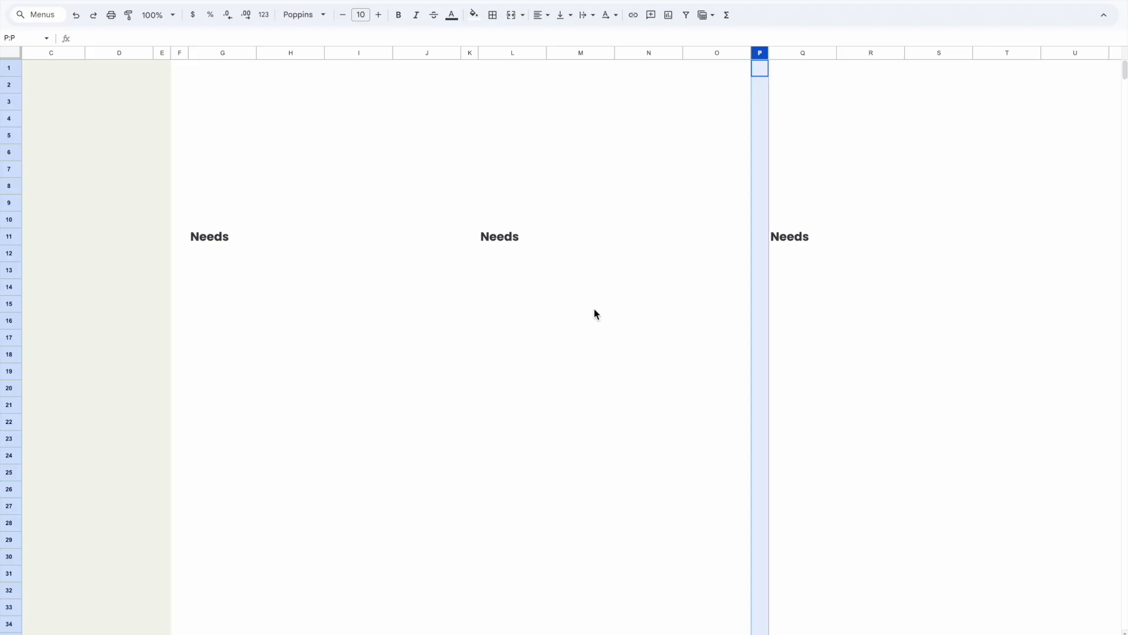
- Replace the copied heading in L11 with "Wants" and the one in Q11 with "Investments"
left_click(504, 254)
key("Delete")
type("Want")
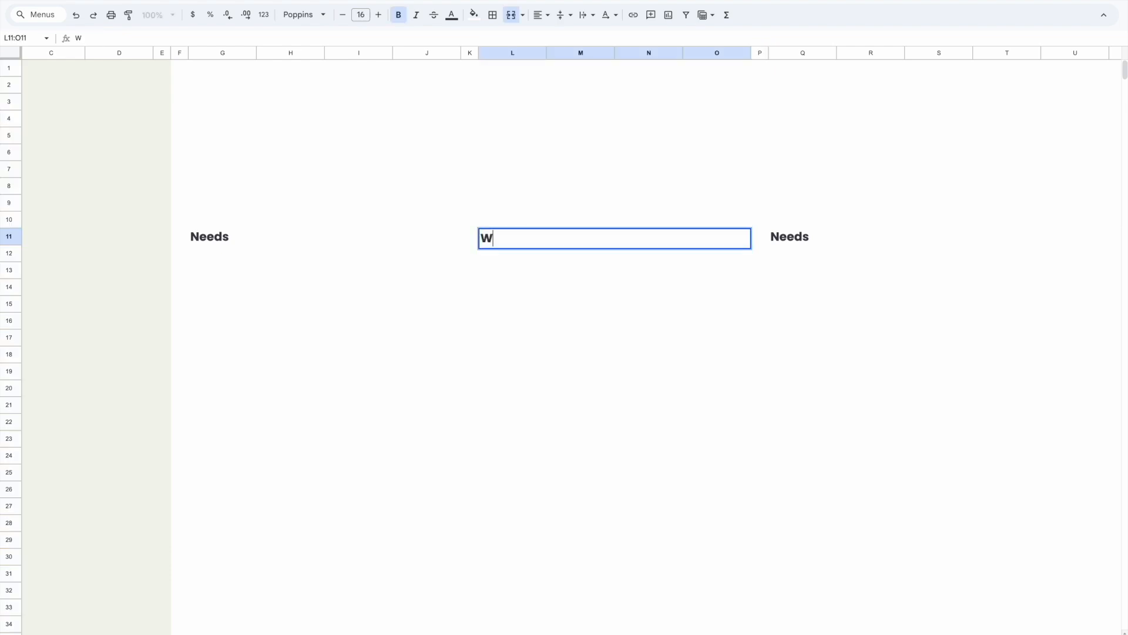
left_click(816, 241)
key("Delete")
type("Investments")
left_click(775, 290)
scroll(379, 416, "left", 1)
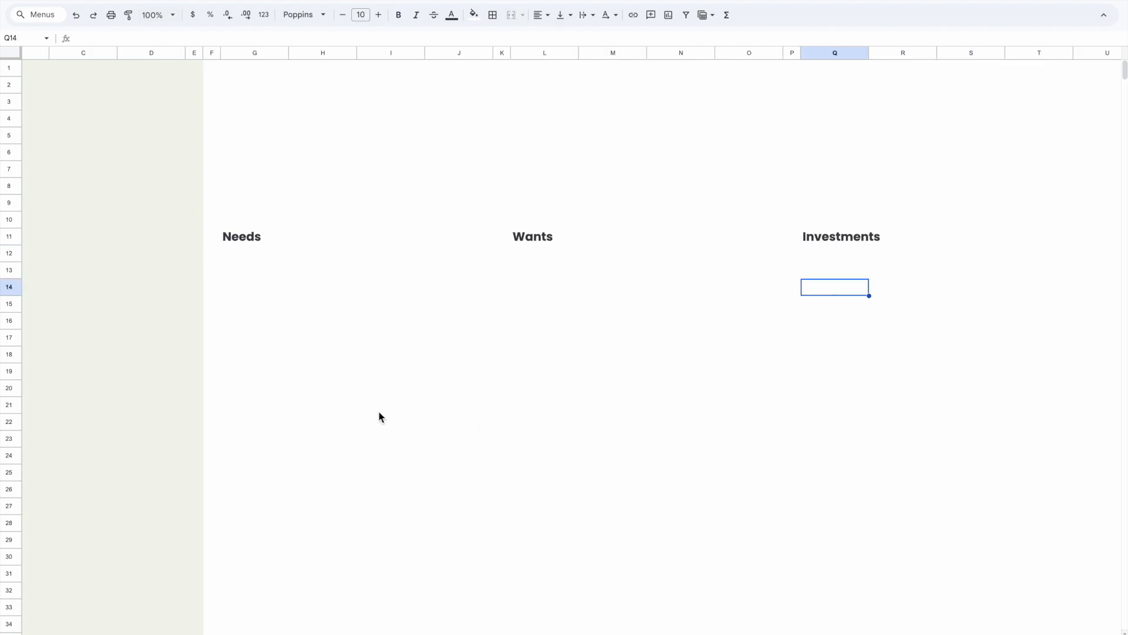
scroll(379, 412, "left", 2)
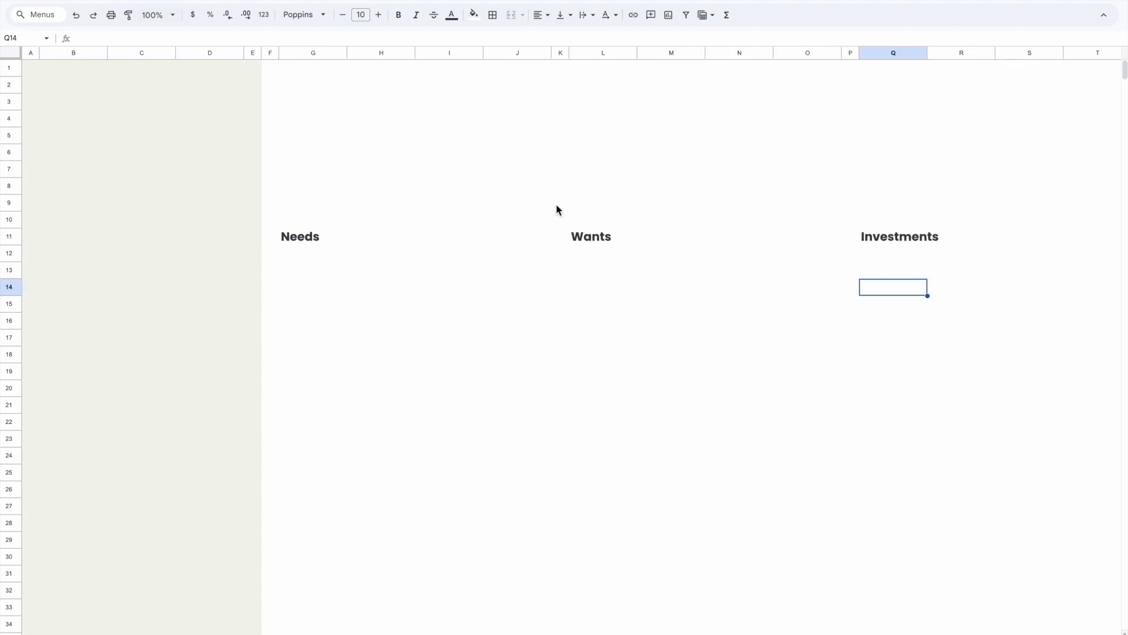
- Fill cells G13 through J13 below the Needs heading with the custom light beige color
left_click(316, 274)
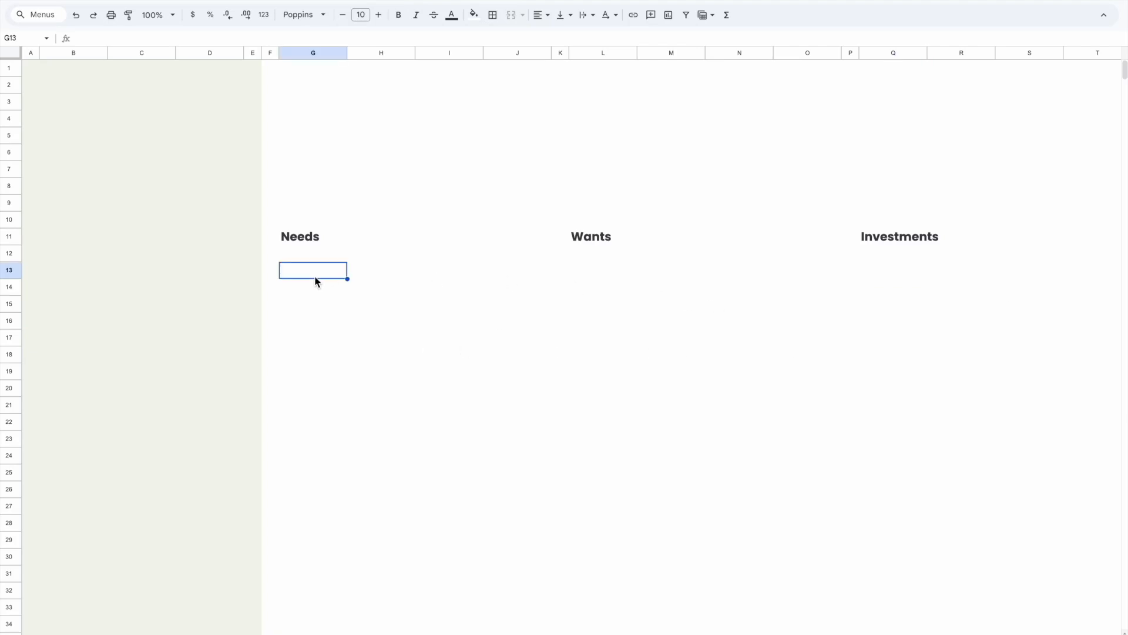
left_click(451, 278, "shift")
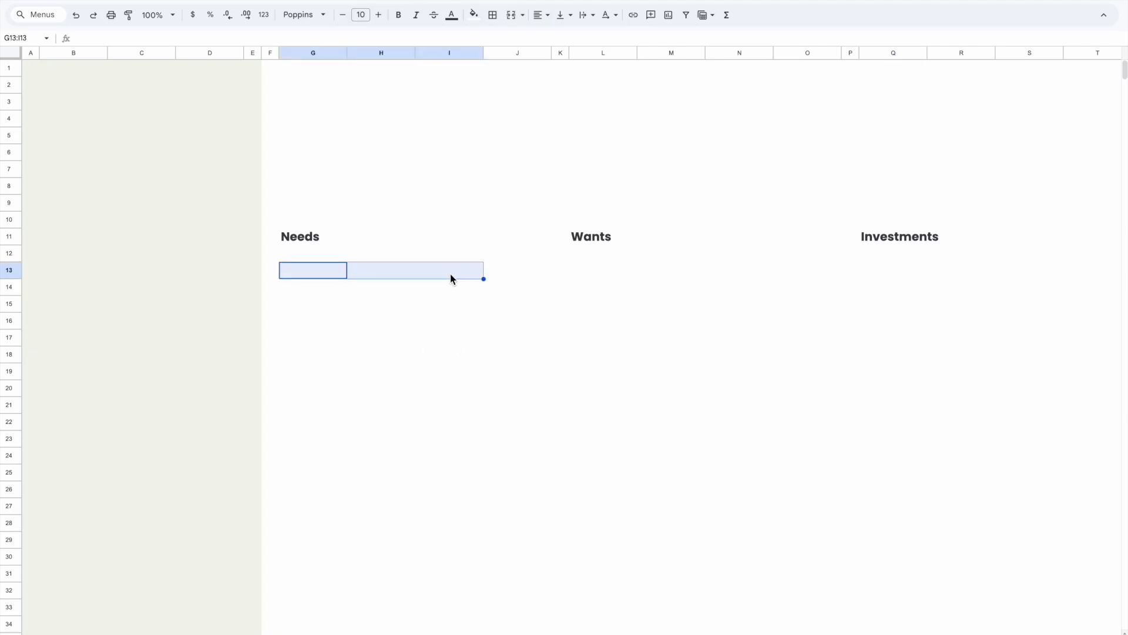
left_click(500, 274, "shift")
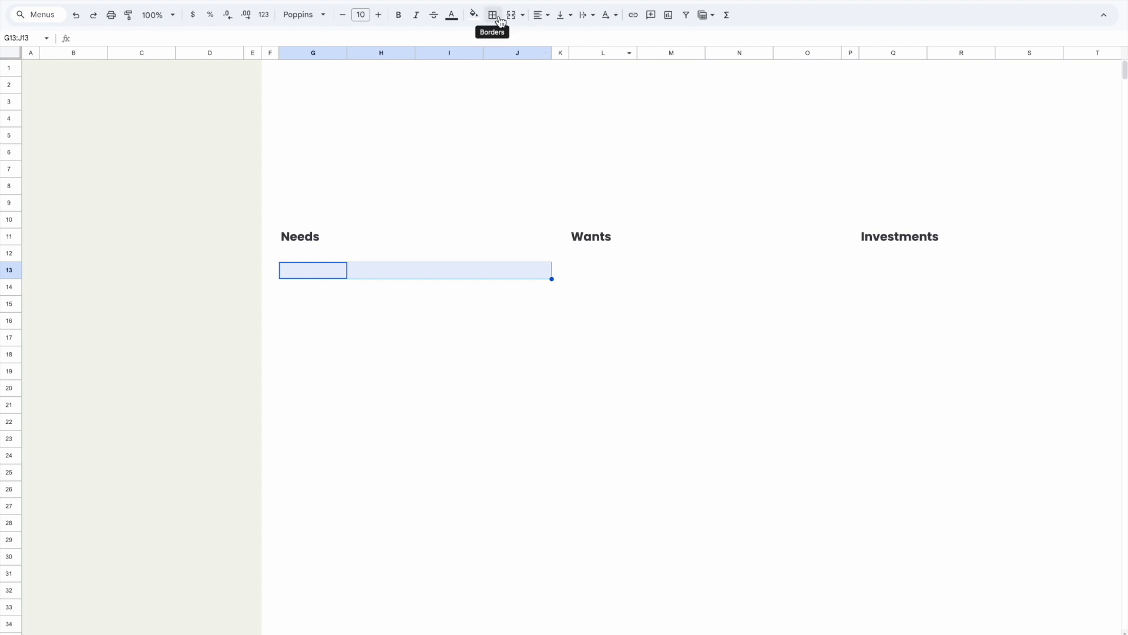
left_click(474, 14)
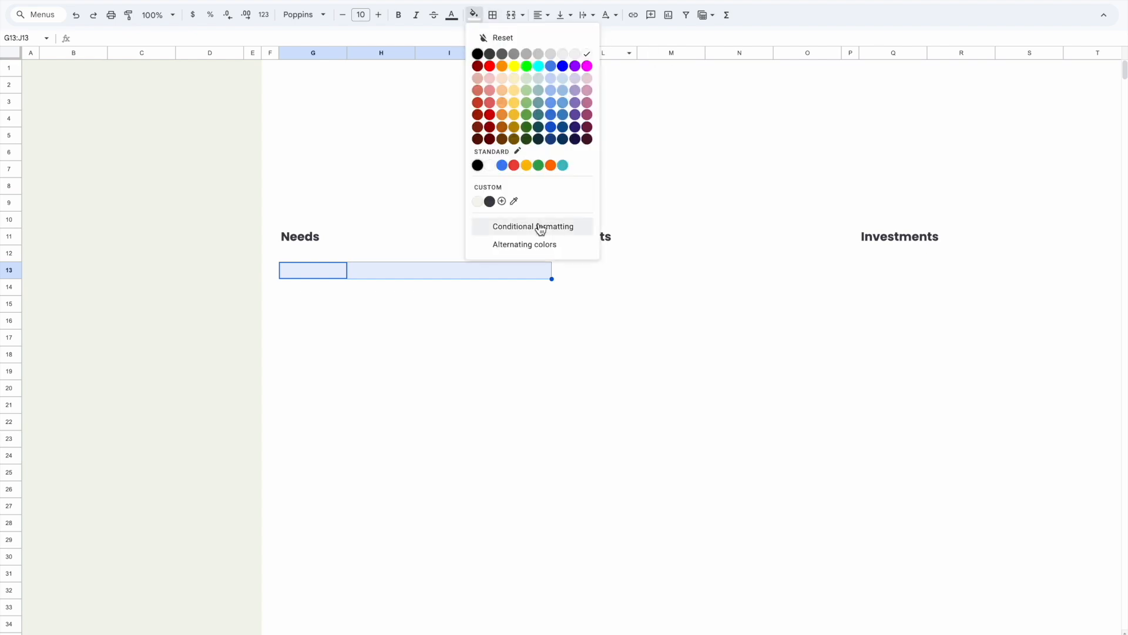
left_click(478, 201)
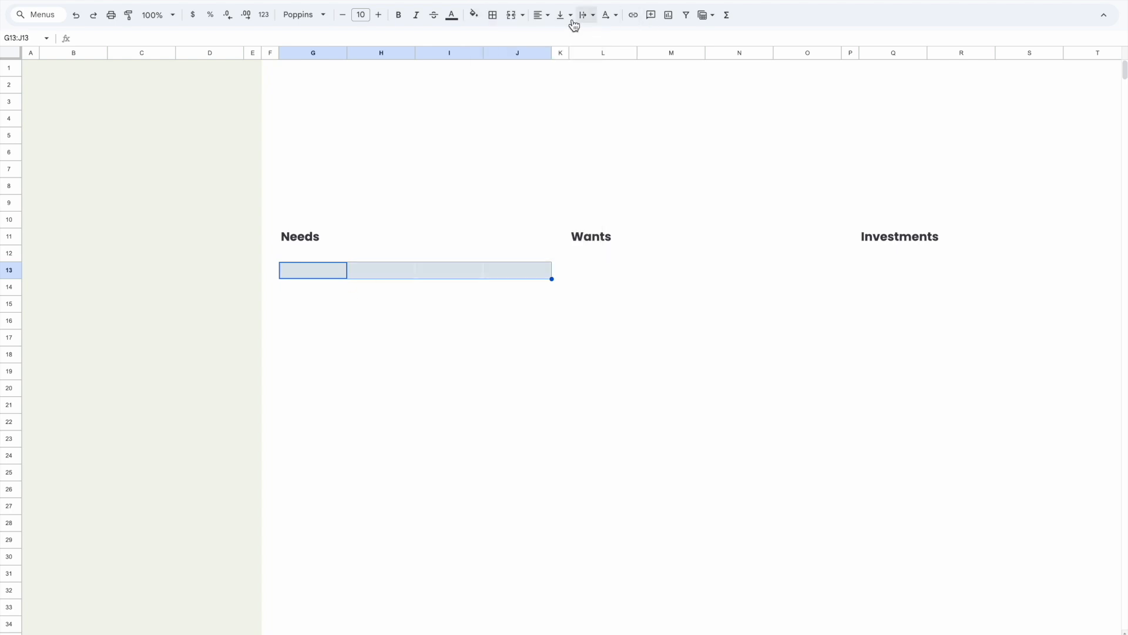
- Set the border color for cells G13 through J13 to the custom light beige
left_click(522, 15)
left_click(492, 15)
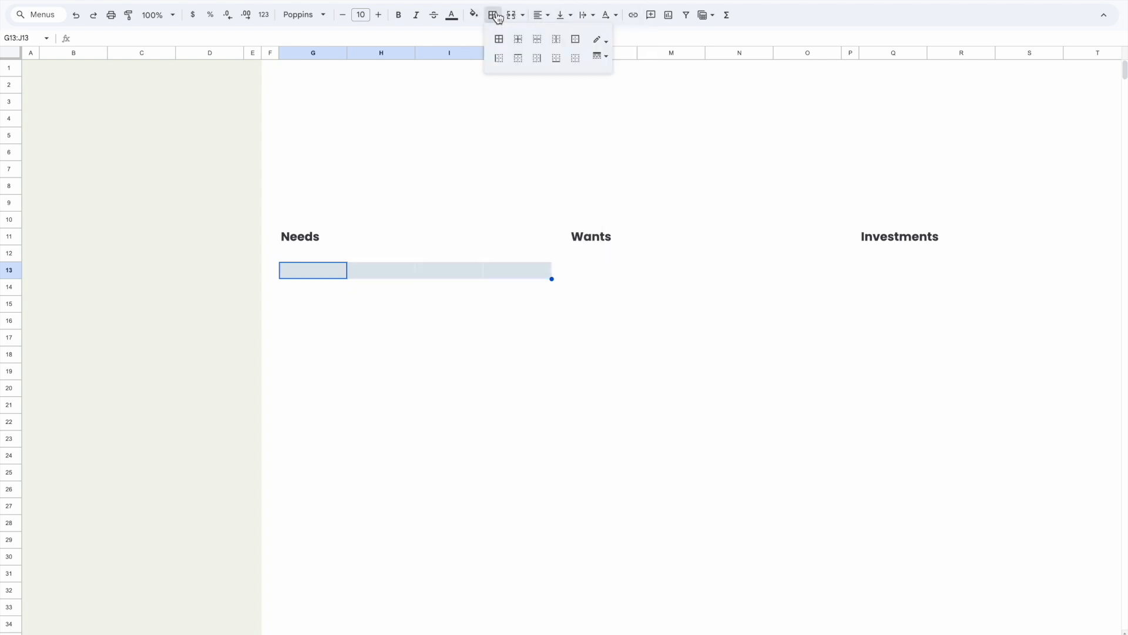
left_click(610, 41)
left_click(603, 228)
left_click(559, 303)
left_click(323, 275)
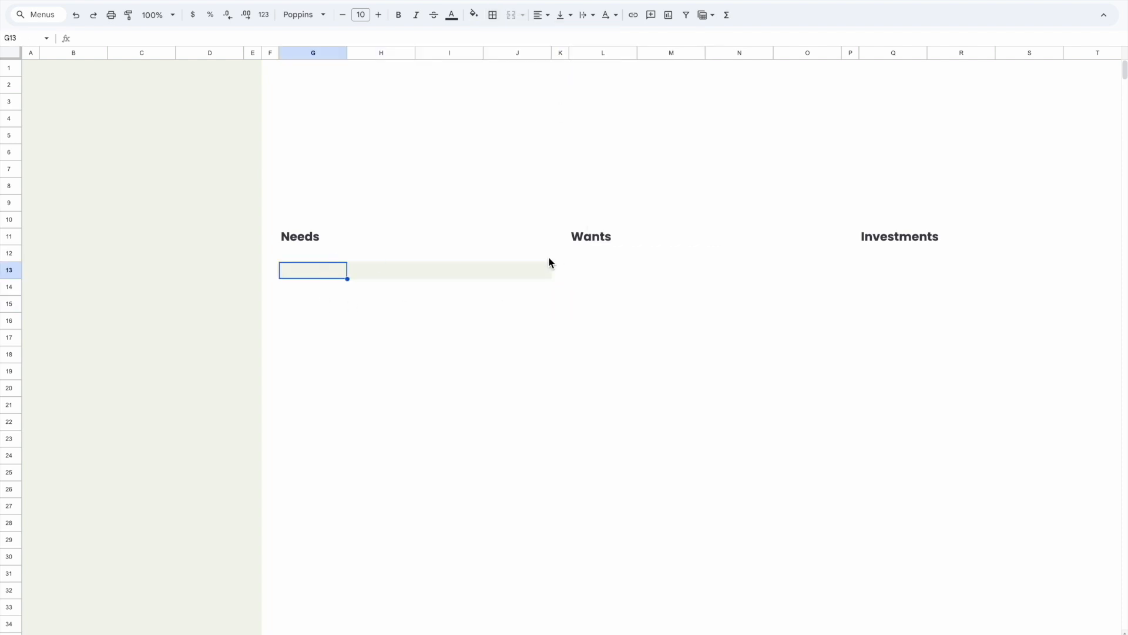
left_click(549, 262, "shift")
left_click(464, 288)
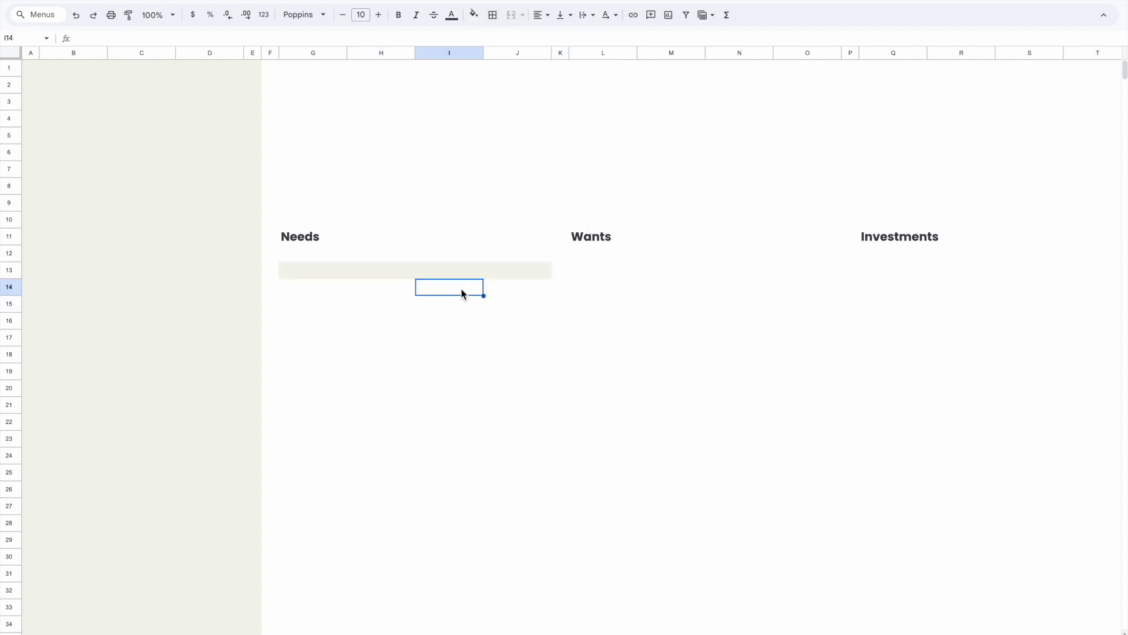
- Enter the column headers "Item", "Monthly cost", "Annual cost" and "Pot" in cells G13 through J13
left_click(294, 273)
type("It")
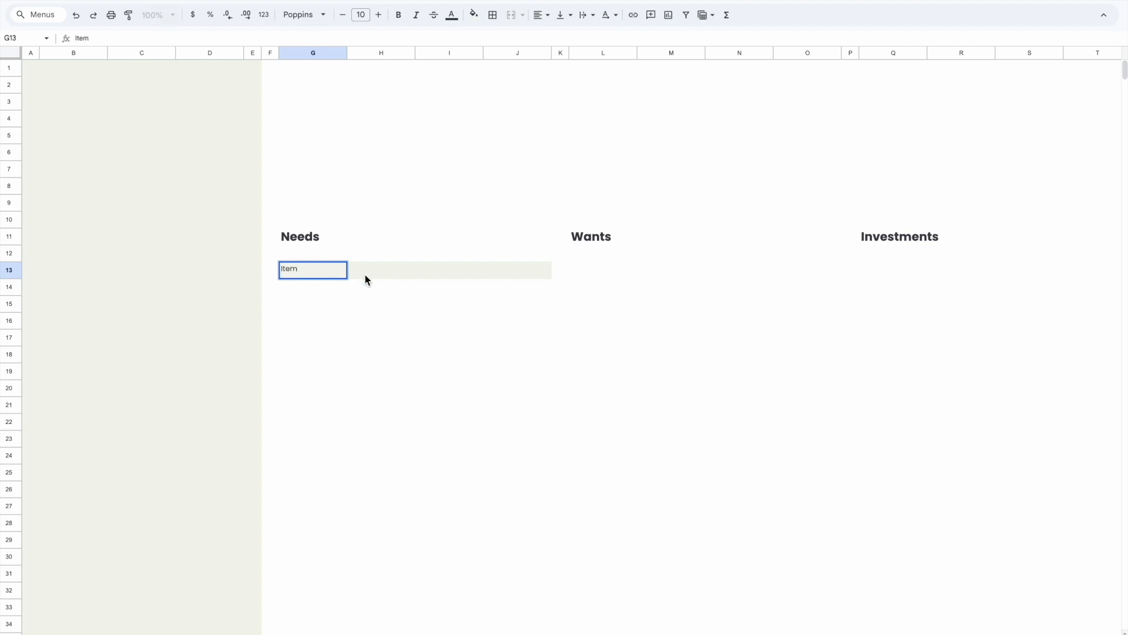
type("em")
key("Tab")
type("Monht")
key("BackSpace")
key("BackSpace")
type("thly cost")
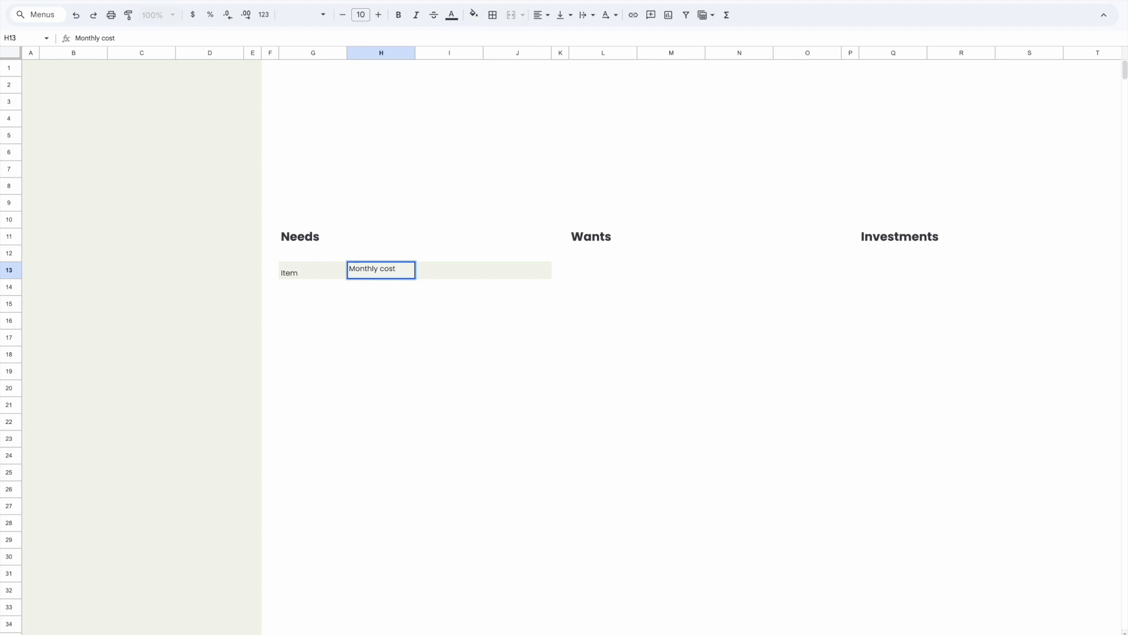
key("Tab")
type("Annual cost")
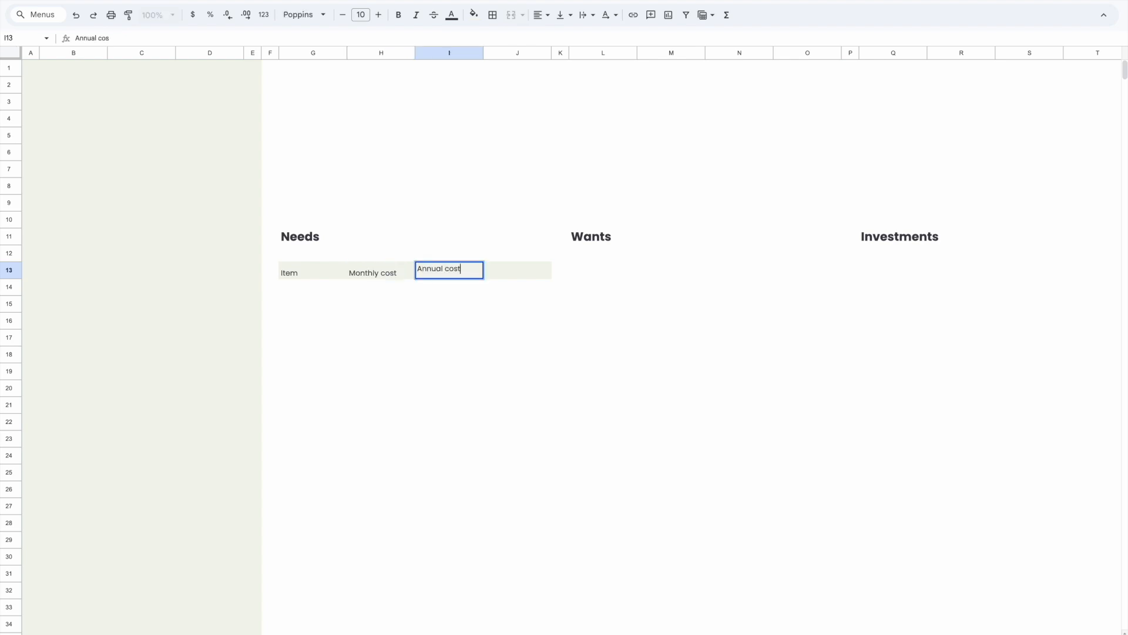
key("Tab")
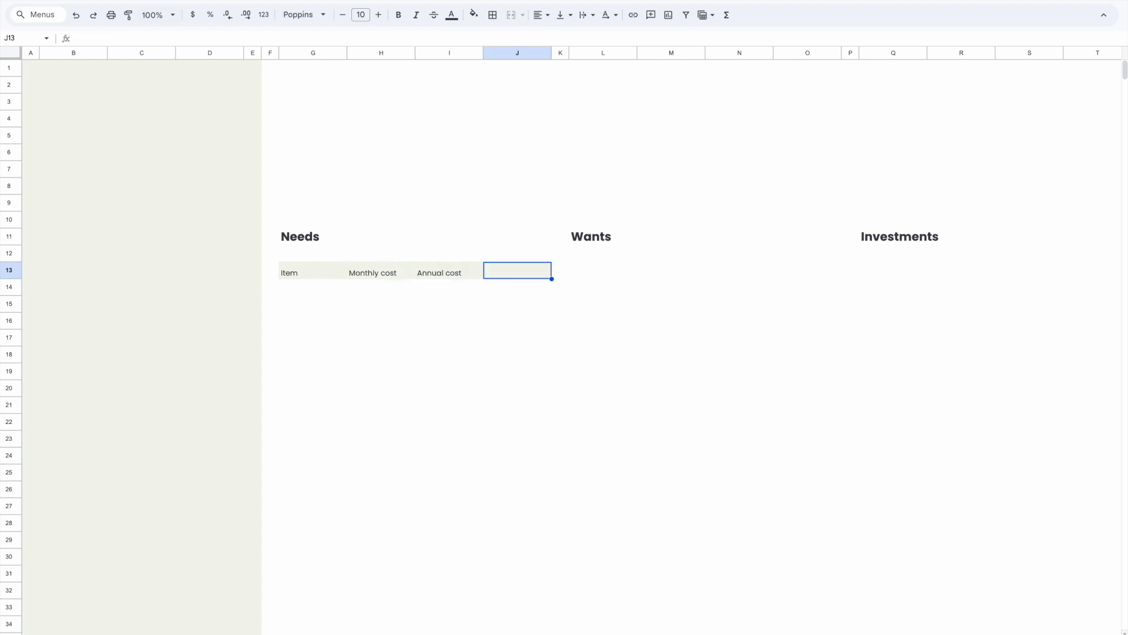
type("Pot")
left_click(395, 336)
- Format the header cells G13 through J13 with middle vertical alignment and bold text
left_click(305, 257)
left_click(301, 275)
left_click(510, 277, "shift")
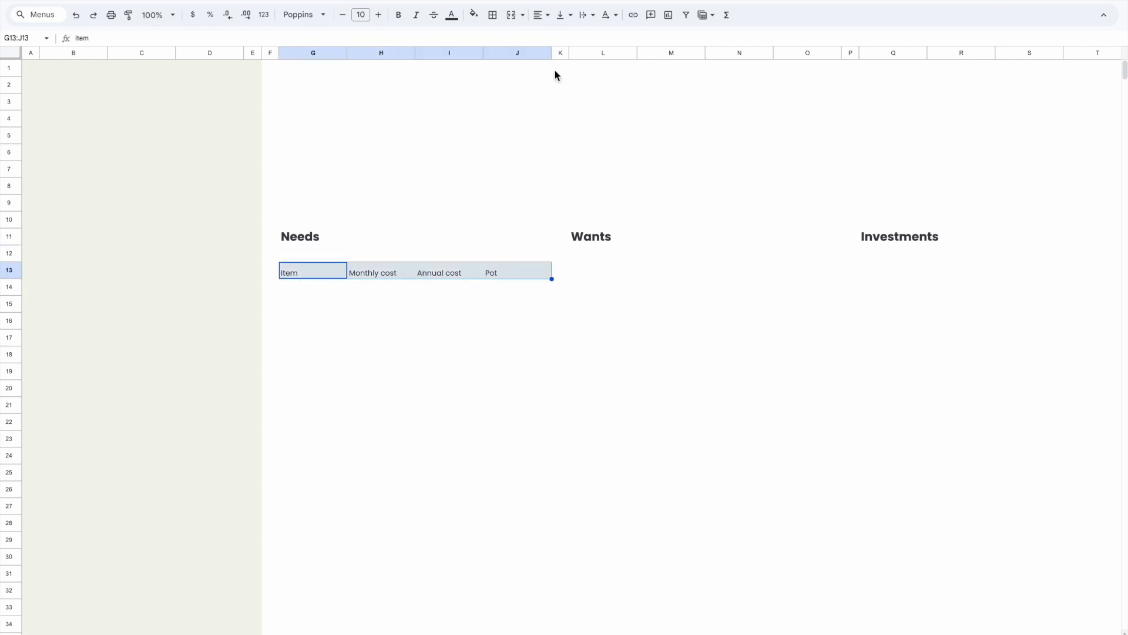
left_click(563, 15)
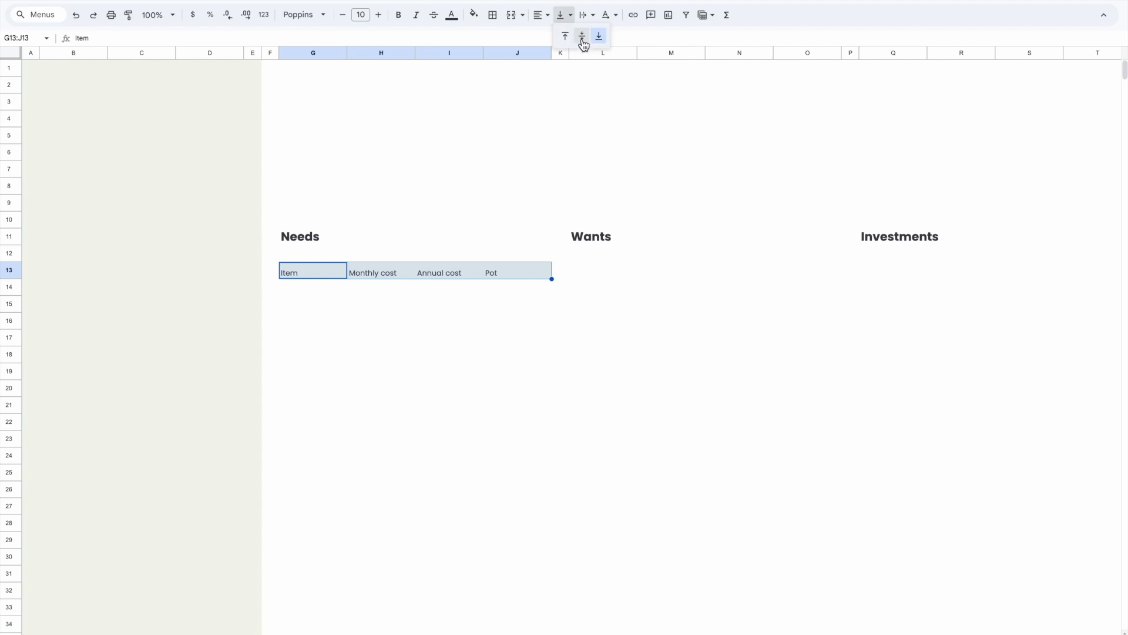
left_click(583, 37)
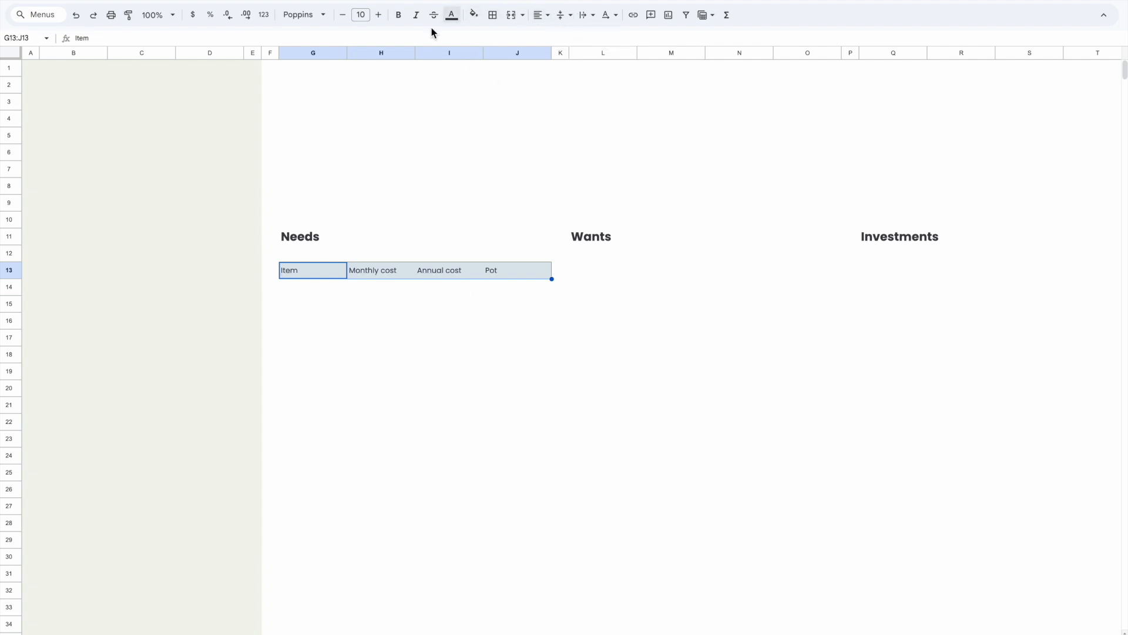
left_click(399, 15)
- Copy the formatted header row G13 through J13 to L13 under Wants and Q13 under Investments
key("ctrl+c")
left_click(588, 274)
key("ctrl+v")
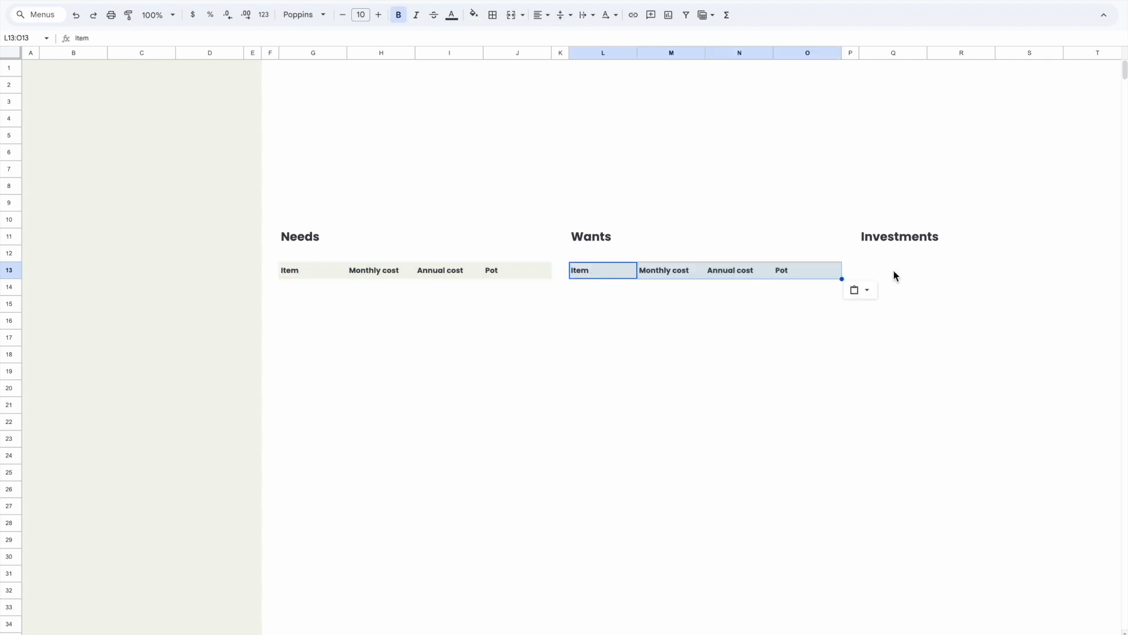
left_click(876, 271)
key("ctrl+v")
left_click(710, 358)
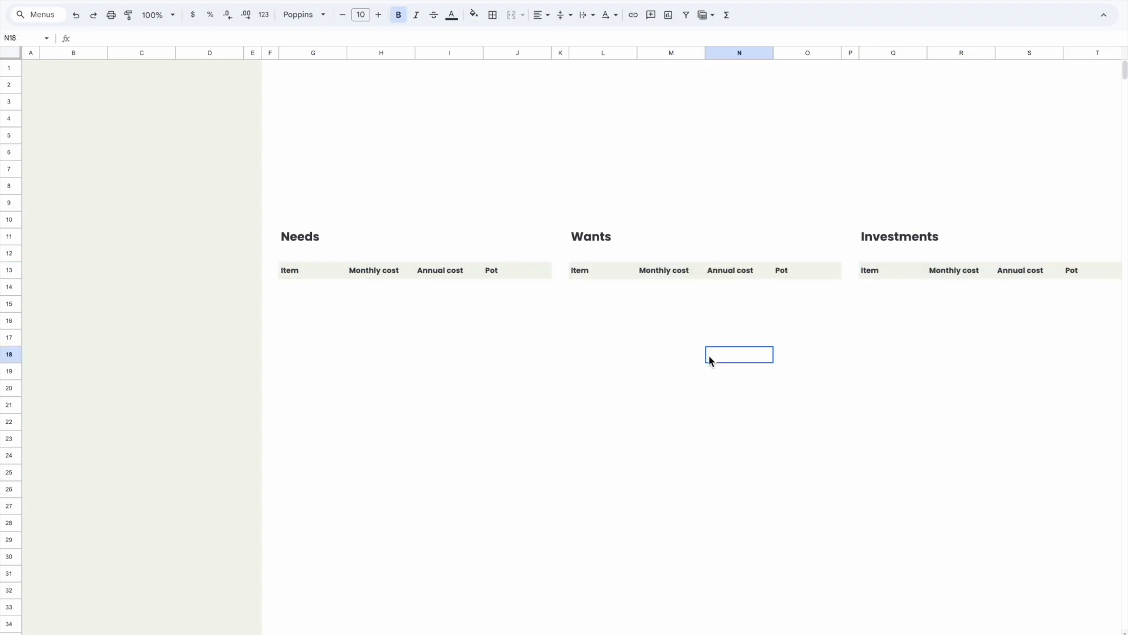
left_click(609, 405)
scroll(760, 257, "right", 1)
scroll(761, 257, "left", 1)
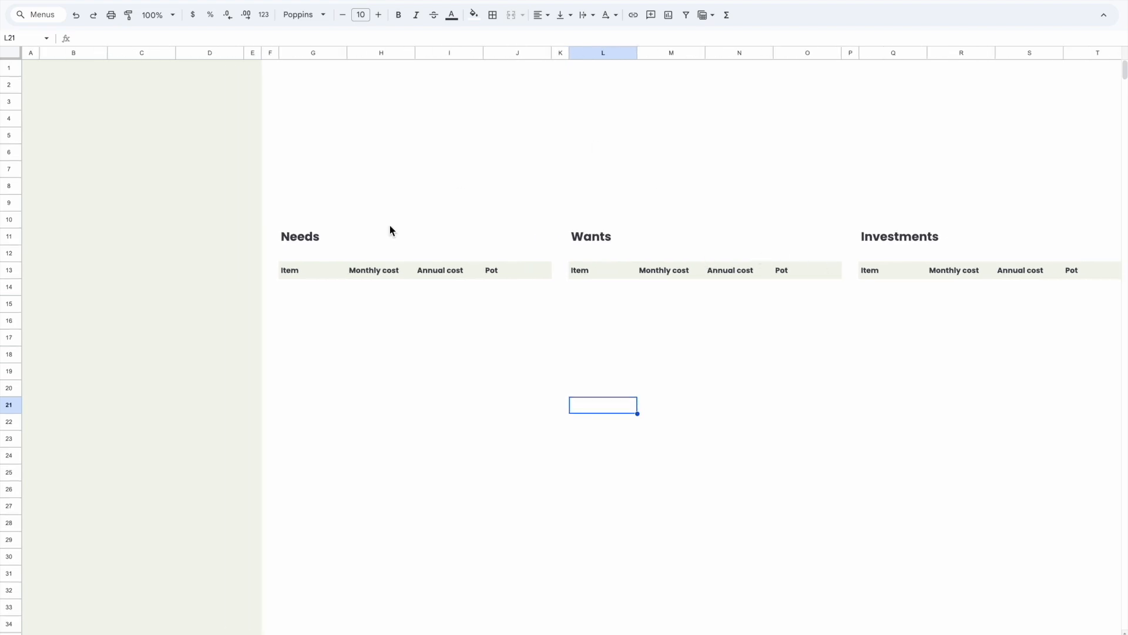
- Reduce the font size of all column headers in G13 through T13 to 9
left_click(301, 270)
scroll(301, 270, "right", 5)
left_click(891, 270, "shift")
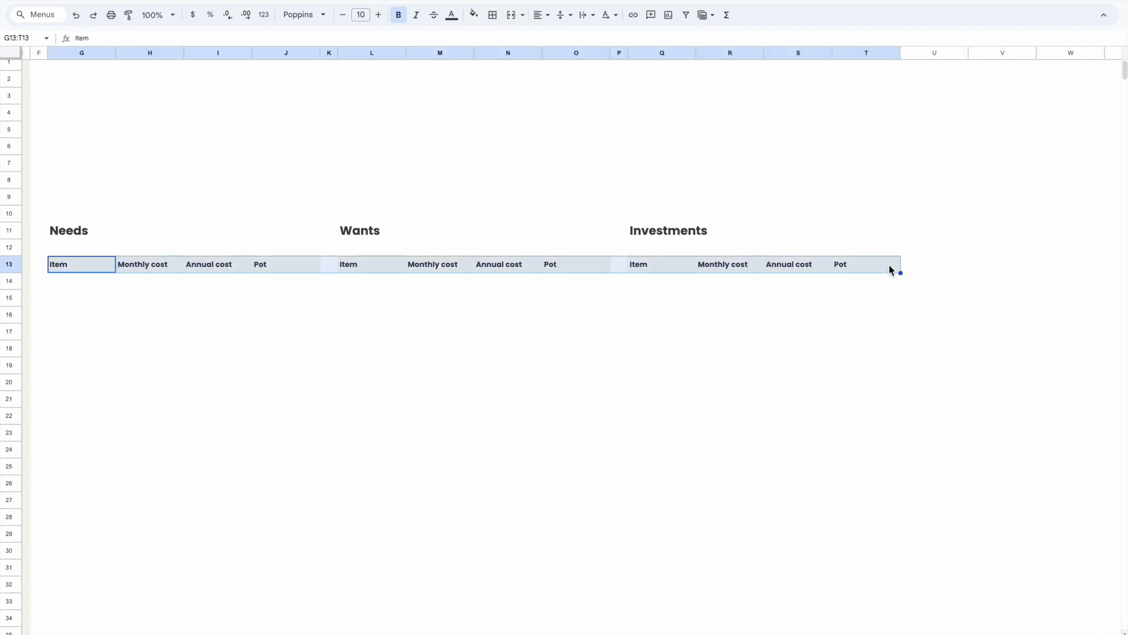
scroll(891, 270, "left", 5)
left_click(346, 18)
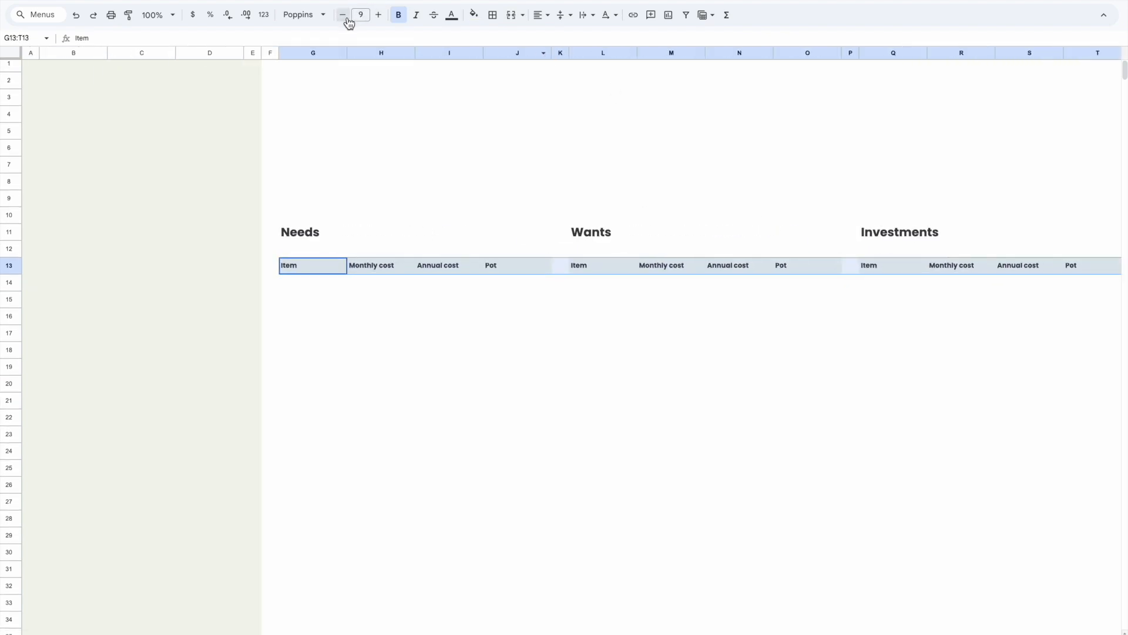
left_click(439, 330)
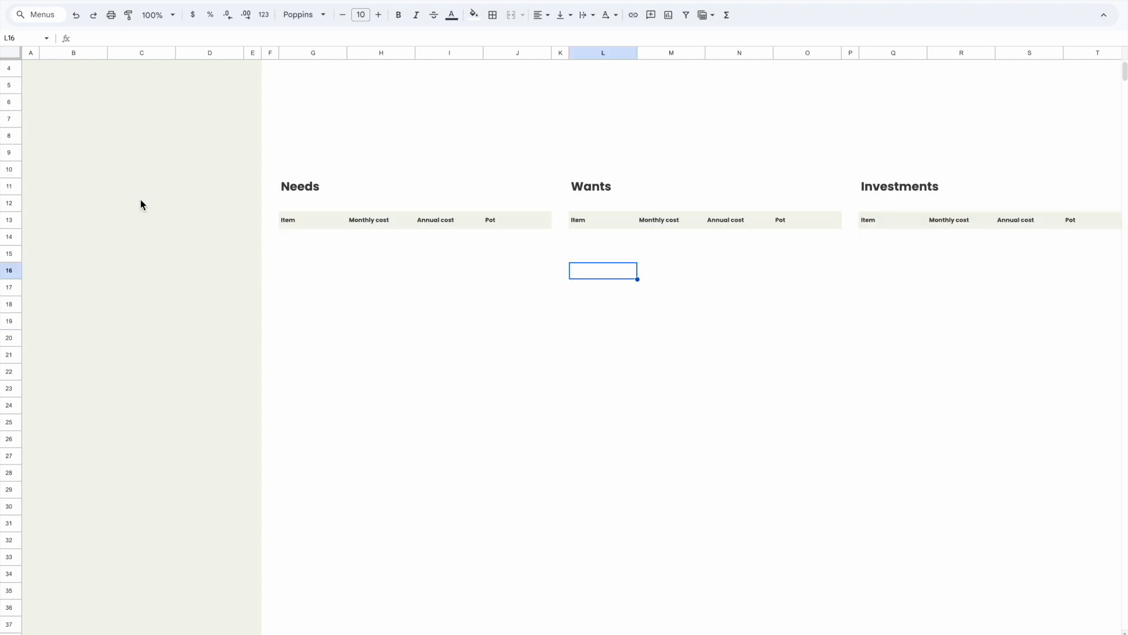
- Add gray inner horizontal borders and a bottom border to cells G14 through J24 under Needs
left_click(294, 241)
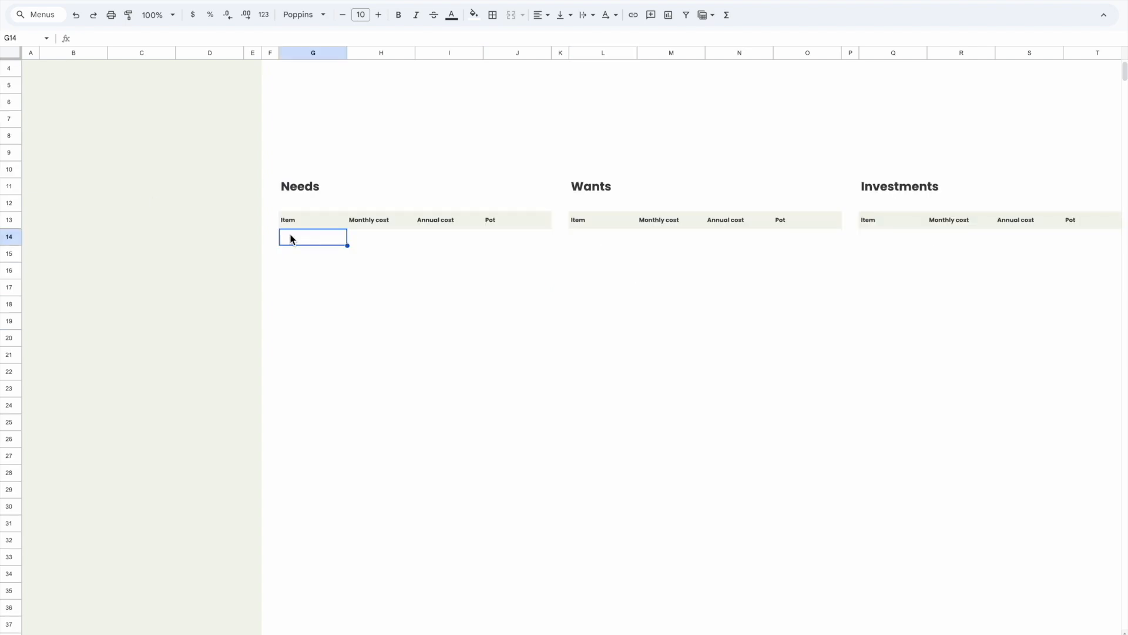
left_click(563, 419, "shift")
left_click(544, 412, "shift")
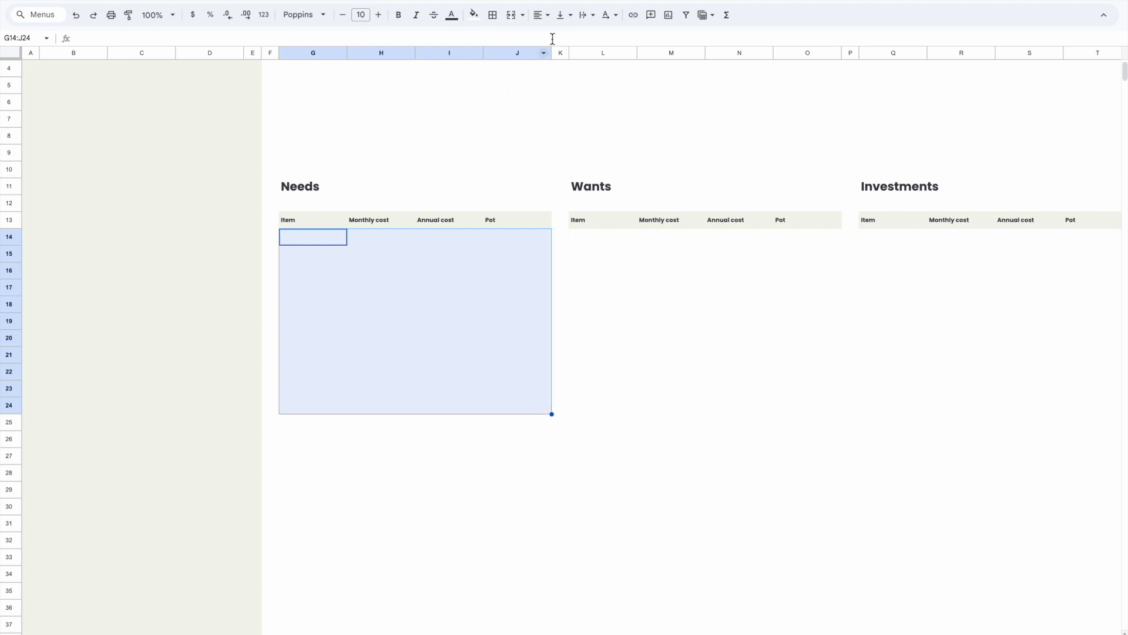
left_click(493, 16)
left_click(602, 41)
left_click(671, 85)
left_click(537, 39)
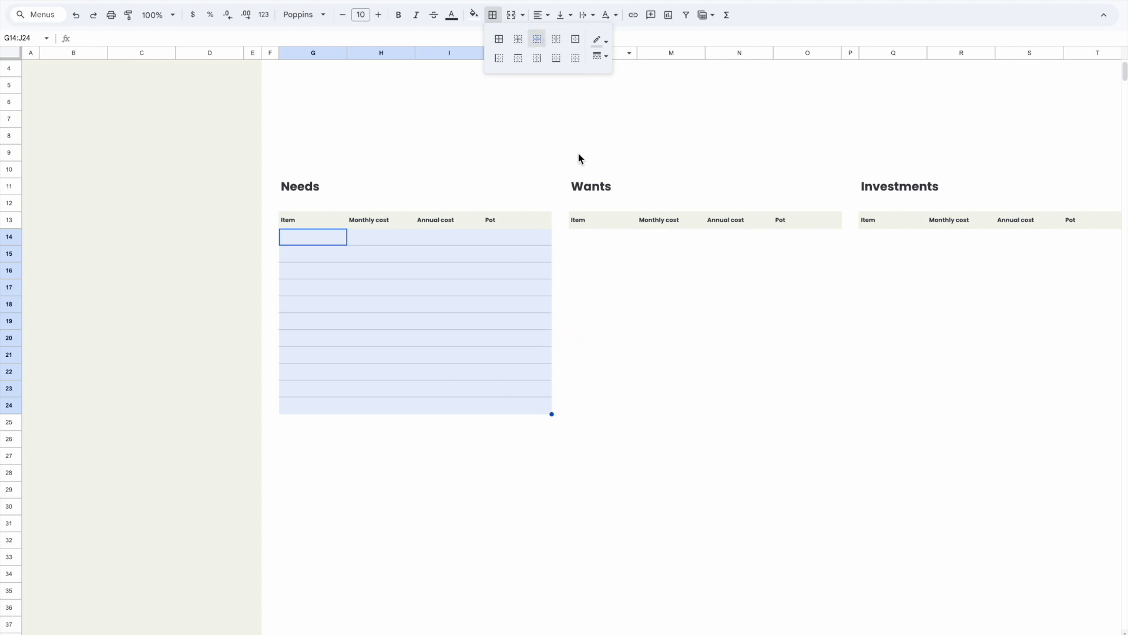
left_click(555, 61)
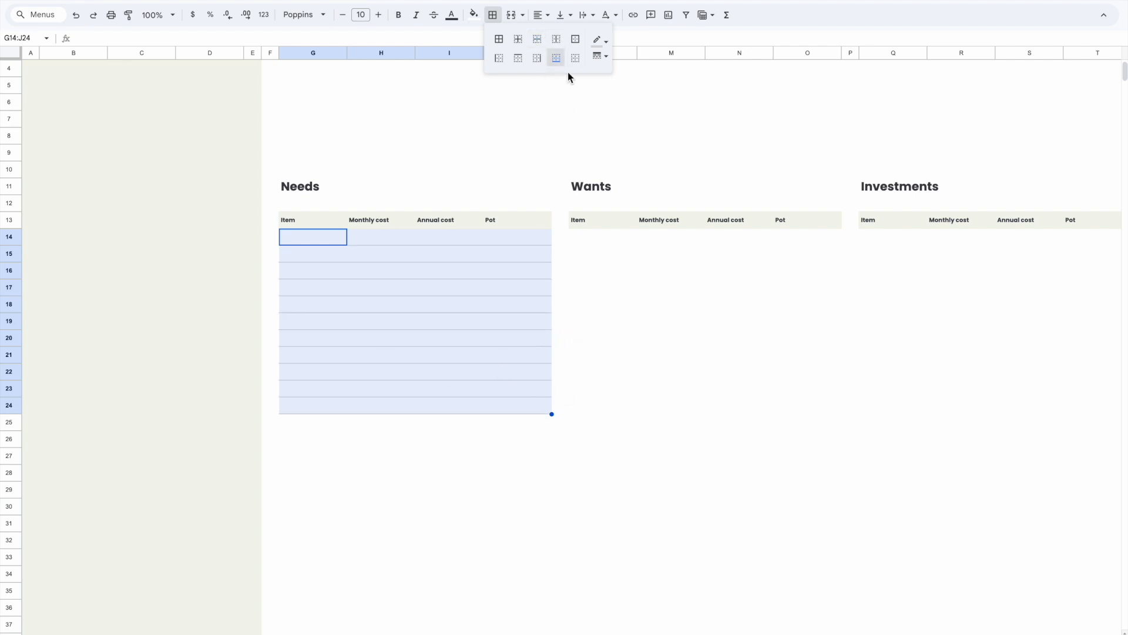
left_click(672, 440)
- Copy the bordered rows G14 through J24 under Needs to L14 under Wants and Q14 under Investments
scroll(671, 441, "down", 1)
left_click_drag(295, 206, 540, 375)
key("ctrl+c")
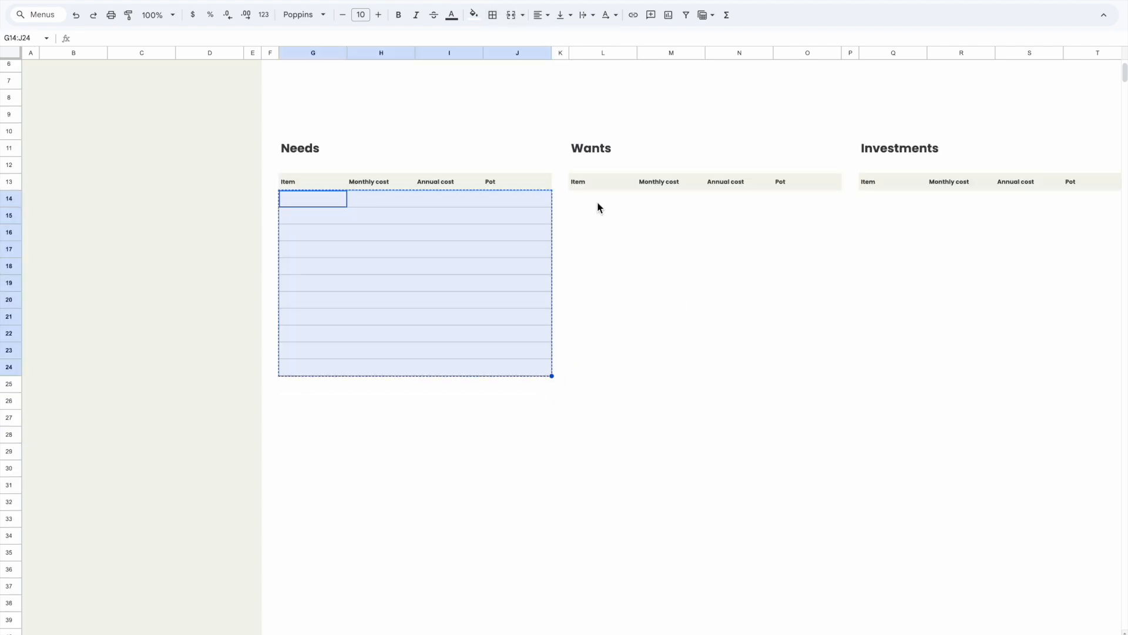
left_click(597, 201)
key("ctrl+v")
left_click(886, 198)
key("ctrl+v")
left_click(802, 457)
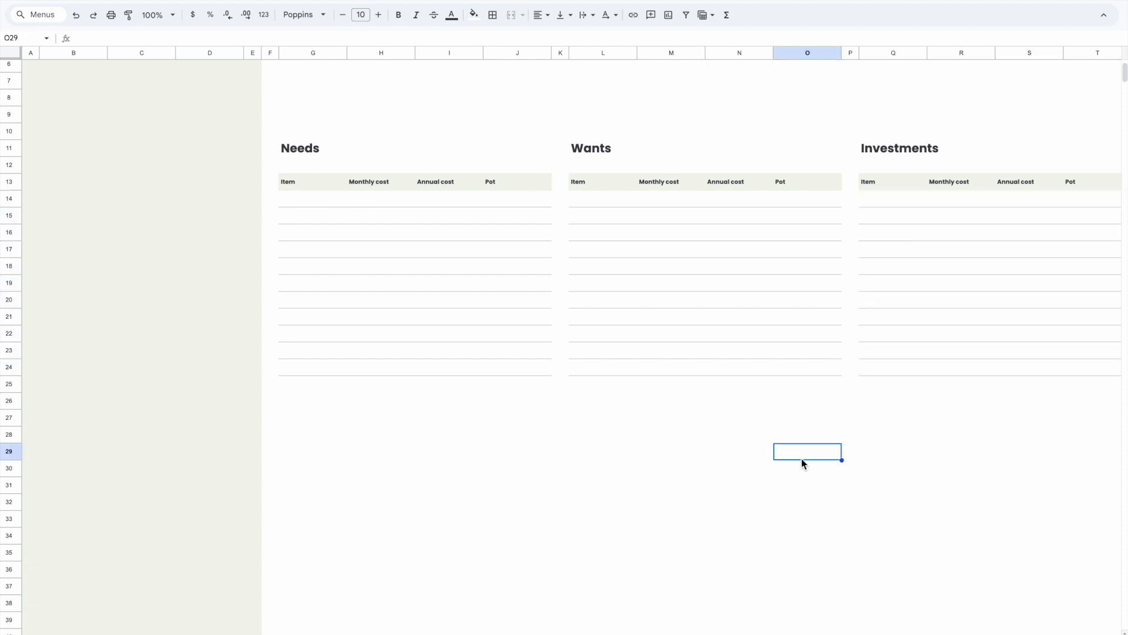
- Set the text color of the Annual cost cells I14 through I24 under Needs to the custom gray
scroll(801, 457, "up", 3)
scroll(802, 458, "right", 1)
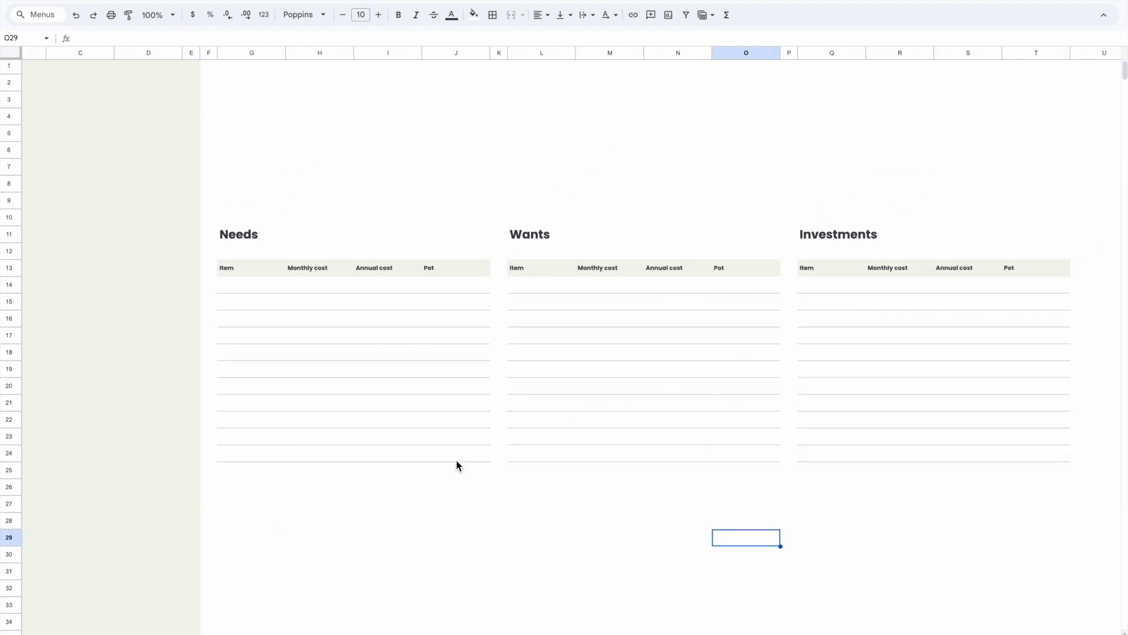
scroll(456, 460, "left", 2)
scroll(590, 375, "down", 1)
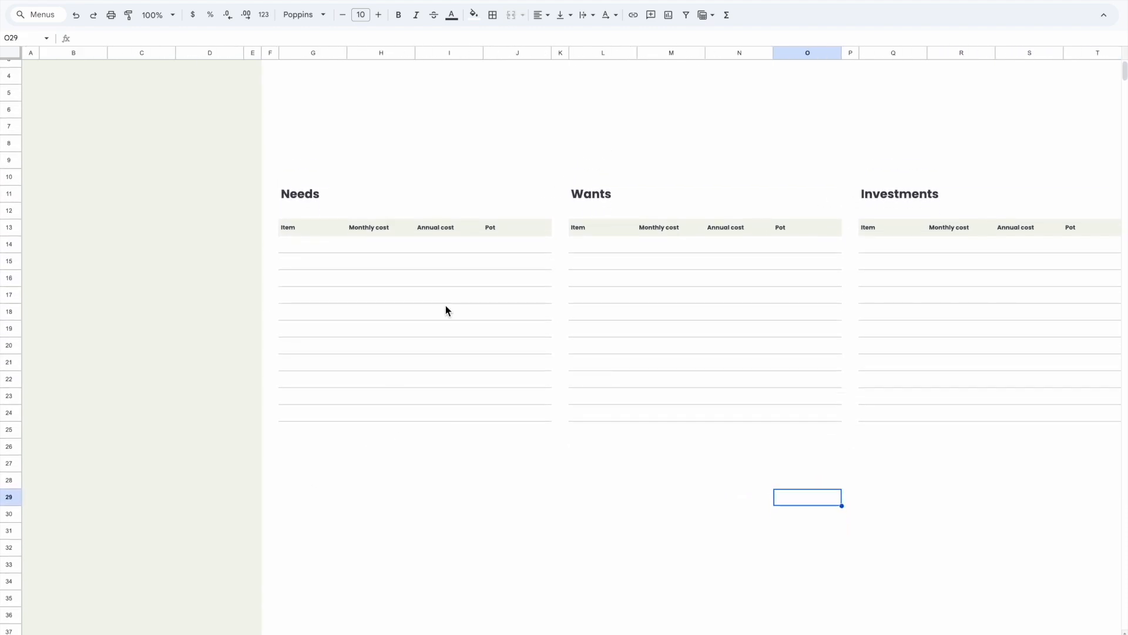
scroll(519, 256, "up", 1)
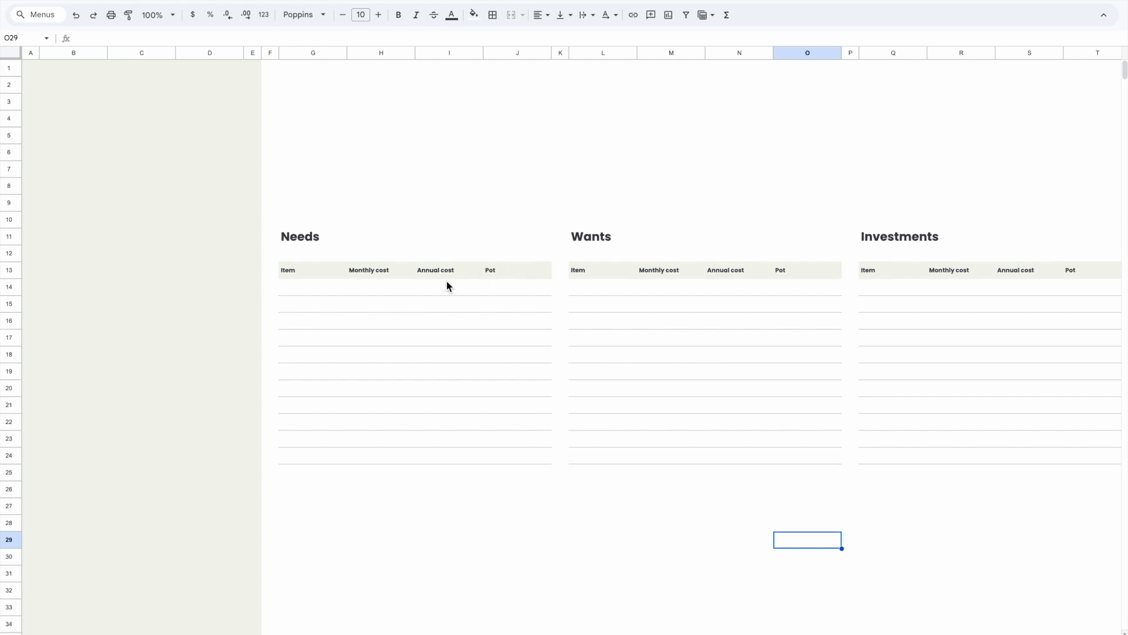
left_click(423, 288)
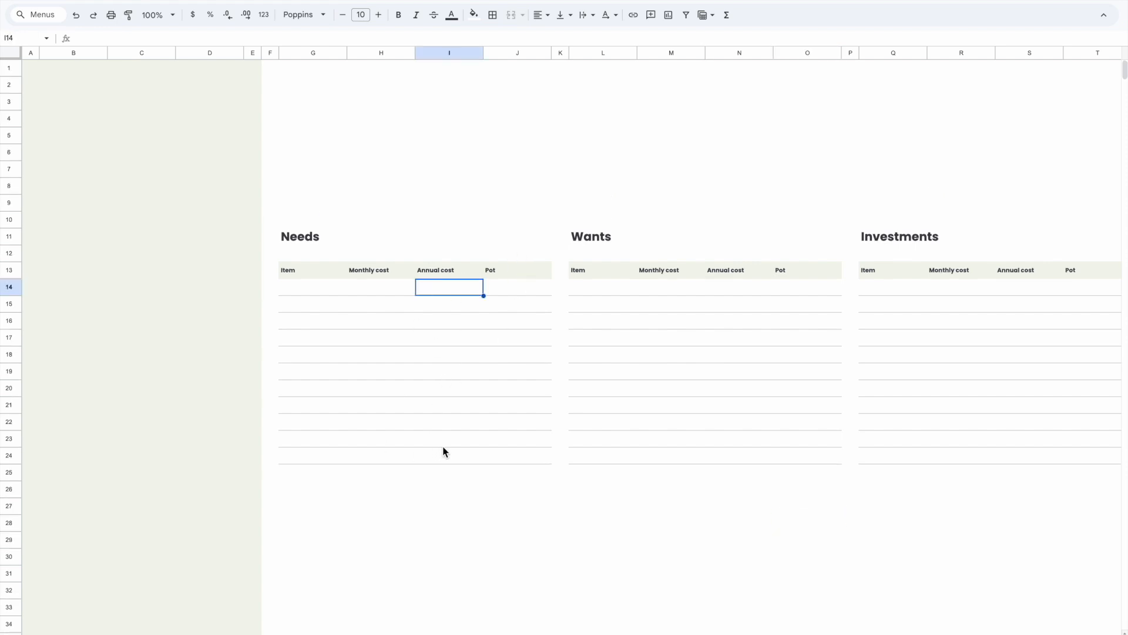
left_click(446, 462, "shift")
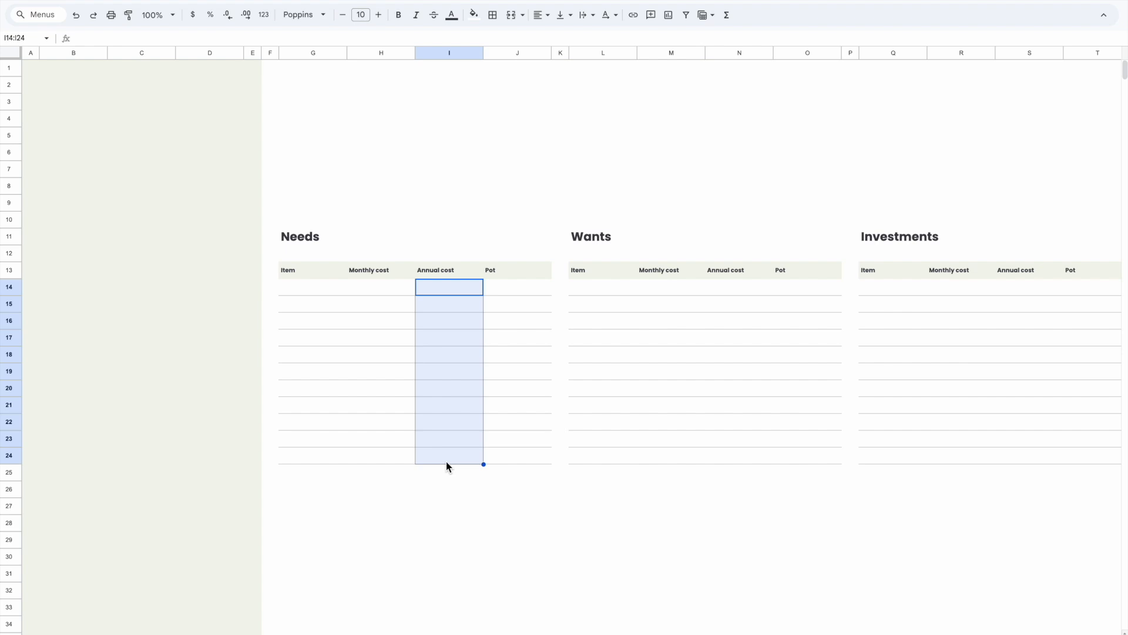
left_click(451, 15)
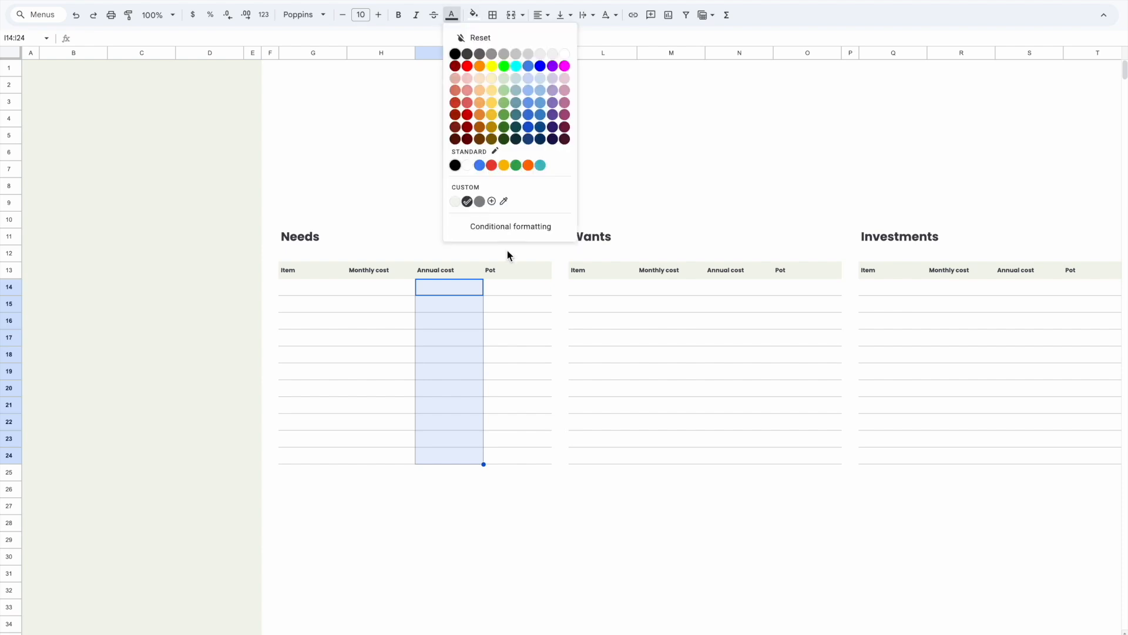
left_click(480, 202)
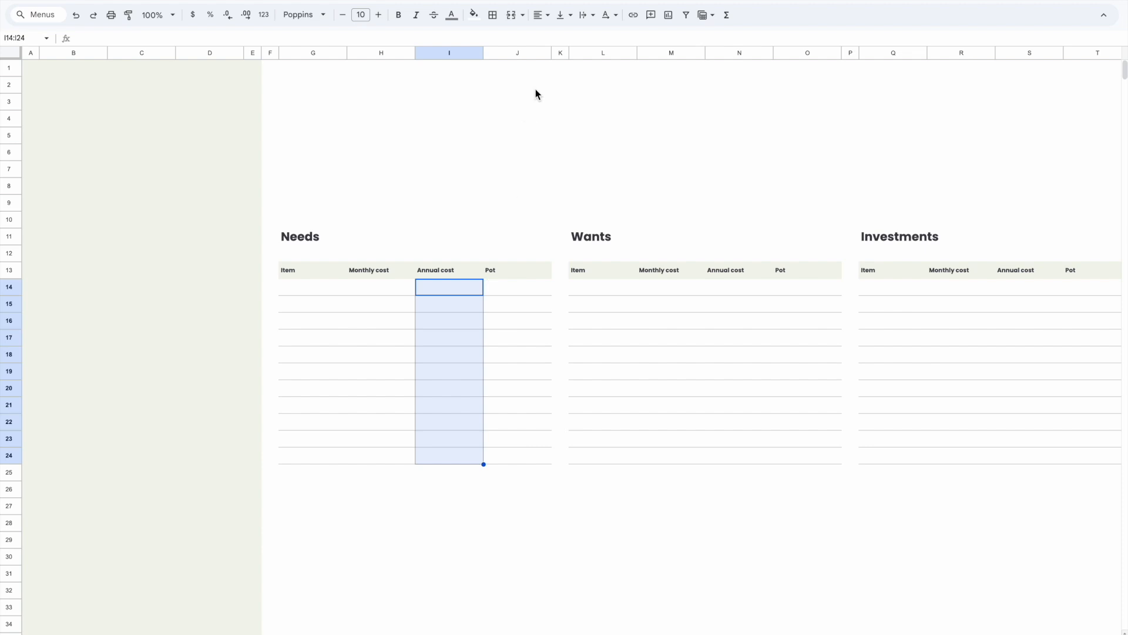
- Fill the Annual cost cells I14 through I24 with a new custom light gray color
left_click(473, 14)
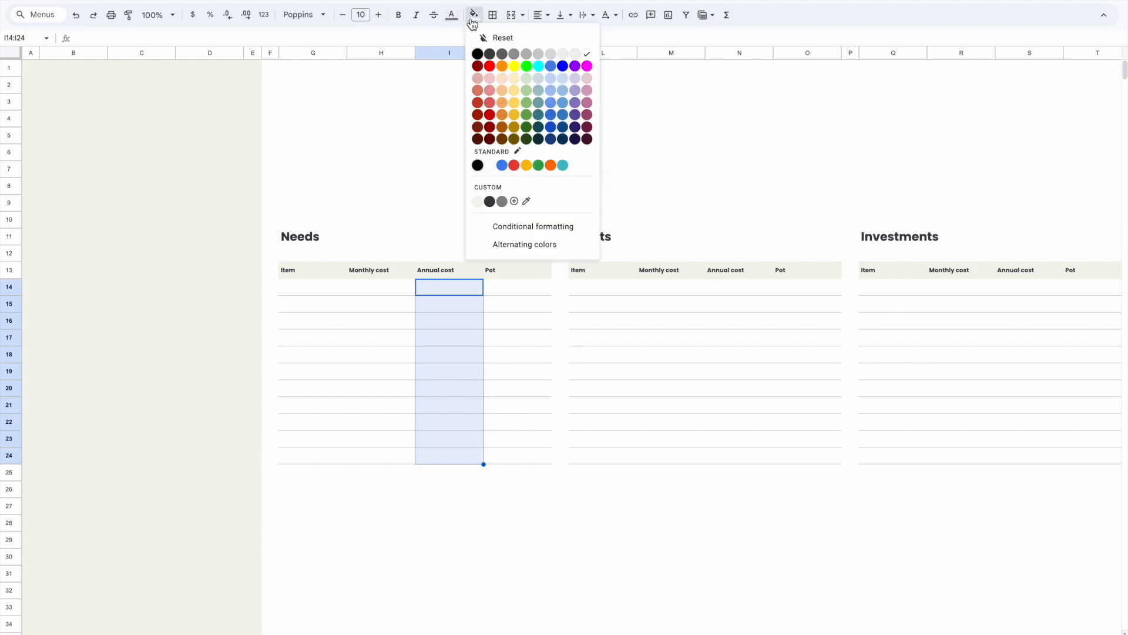
left_click(515, 201)
key("ctrl+v")
left_click(620, 405)
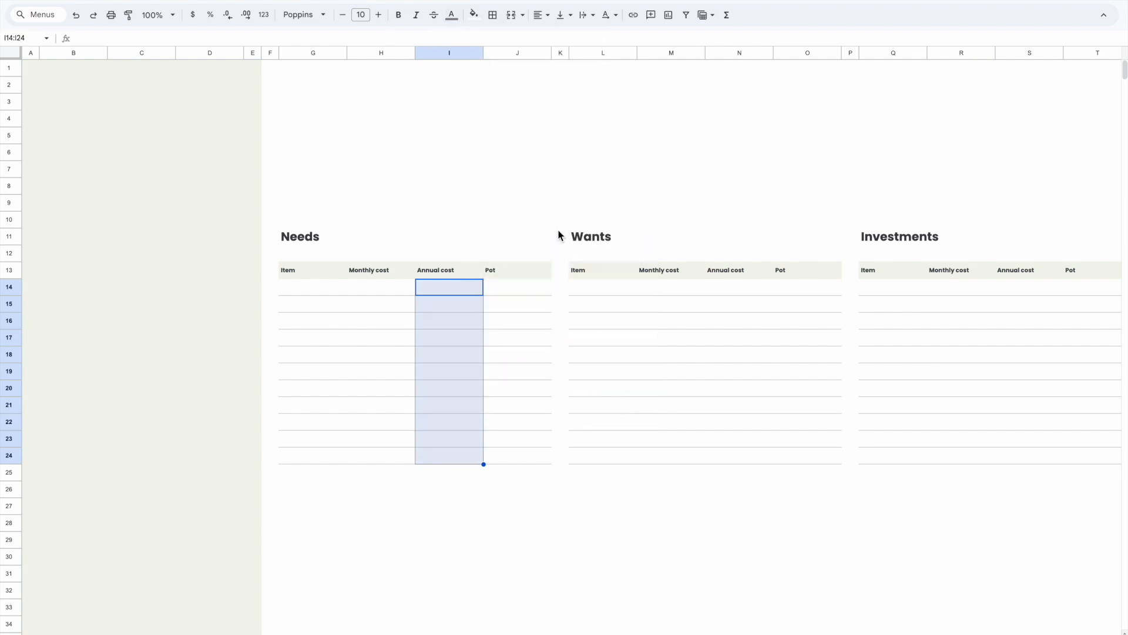
left_click(559, 235)
scroll(442, 420, "right", 1)
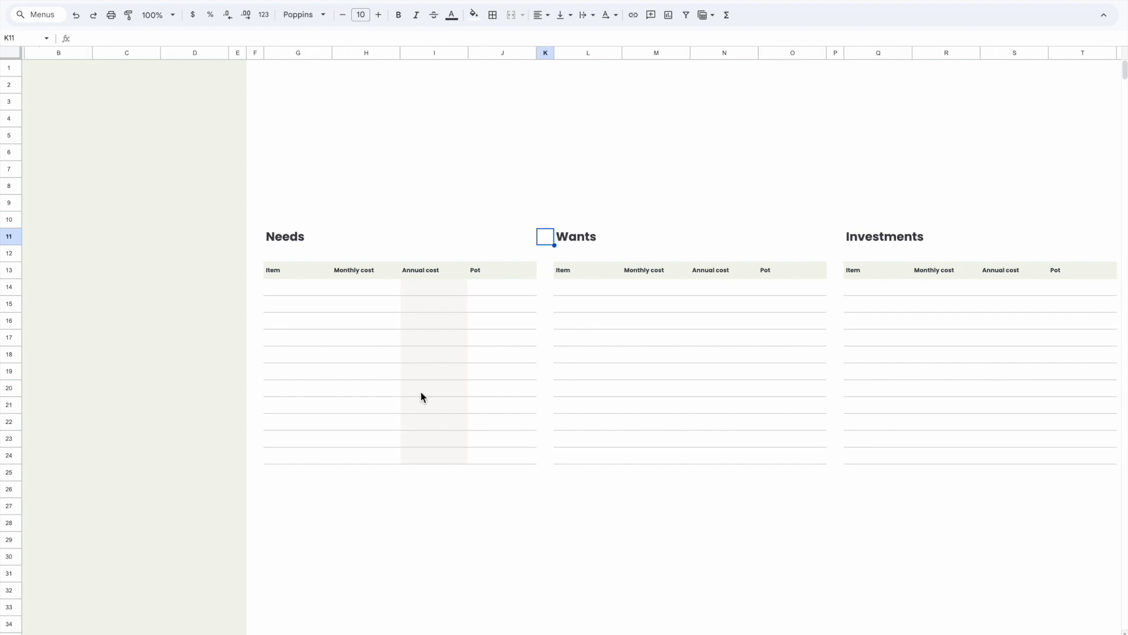
scroll(446, 457, "left", 1)
left_click(465, 323)
left_click(460, 289)
key("Down")
key("Down")
key("Down")
key("Down")
key("Down")
key("Up")
key("Up")
key("Up")
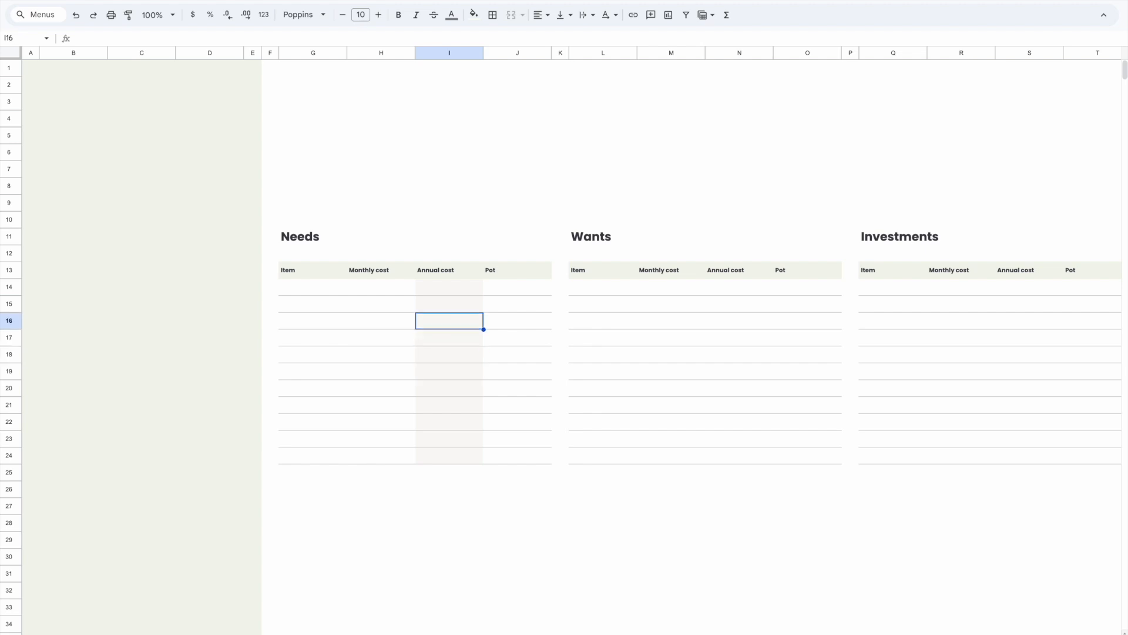
left_click_drag(453, 293, 457, 459)
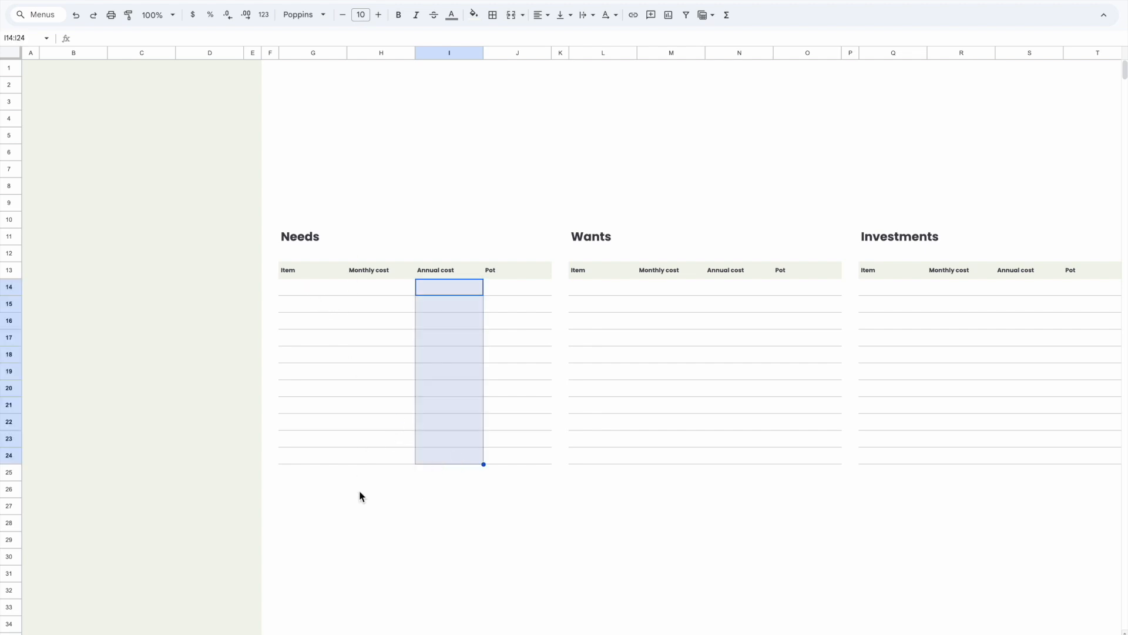
- Copy the unshaded bordered rows L14 through O24 under Wants to G26 below the Needs table
left_click(353, 510)
scroll(351, 513, "down", 1)
left_click(302, 452)
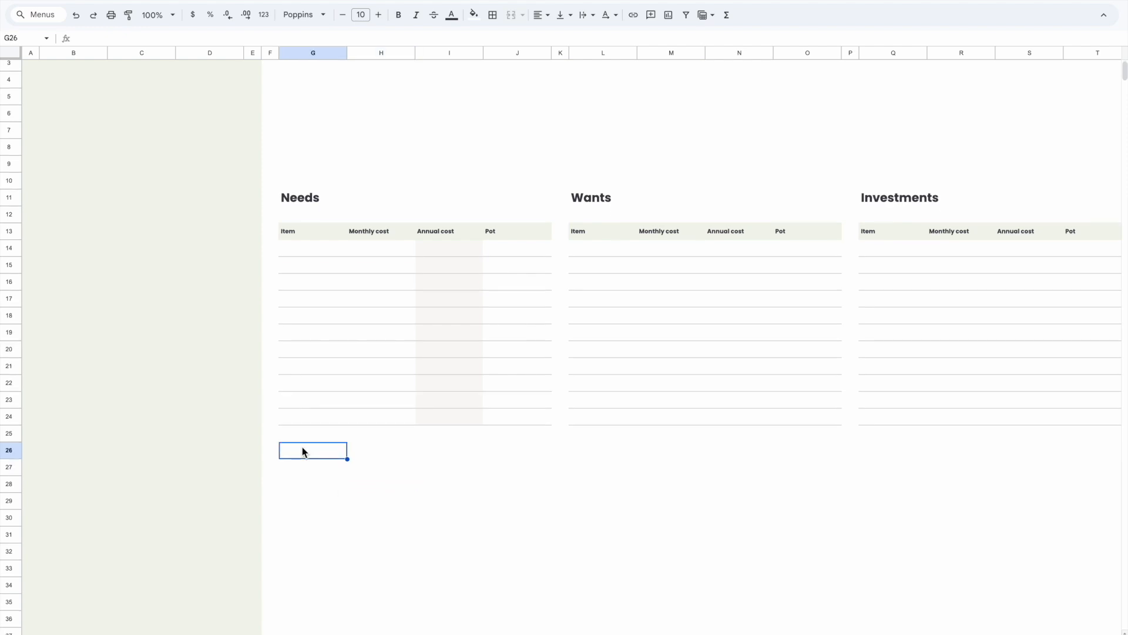
left_click(591, 251)
left_click(834, 423, "shift")
key("ctrl+c")
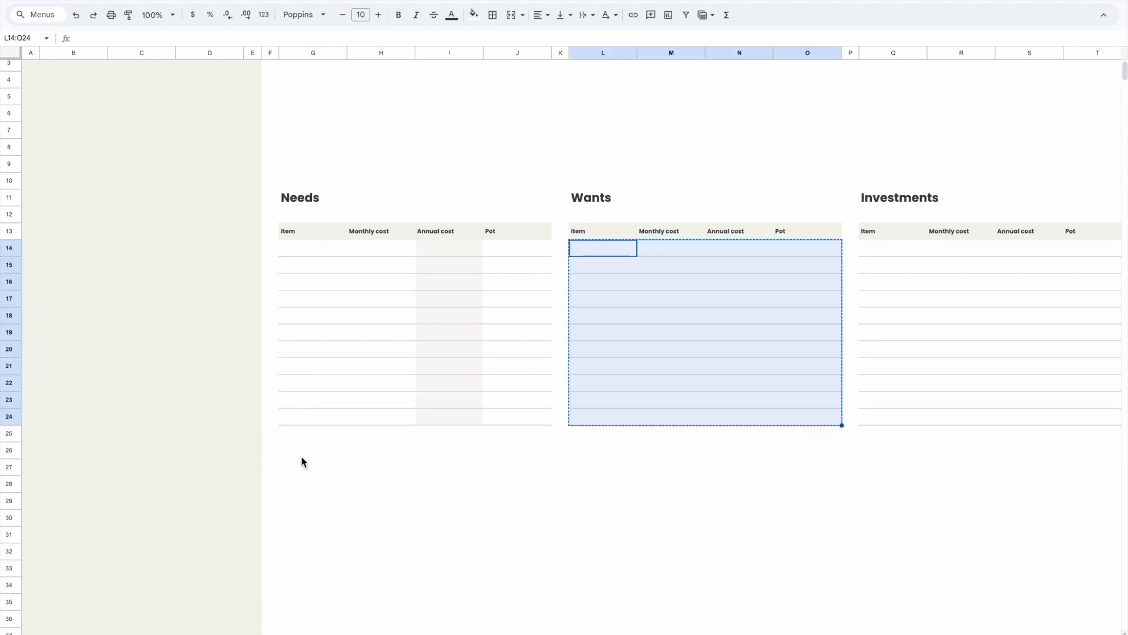
left_click(302, 454)
key("ctrl+v")
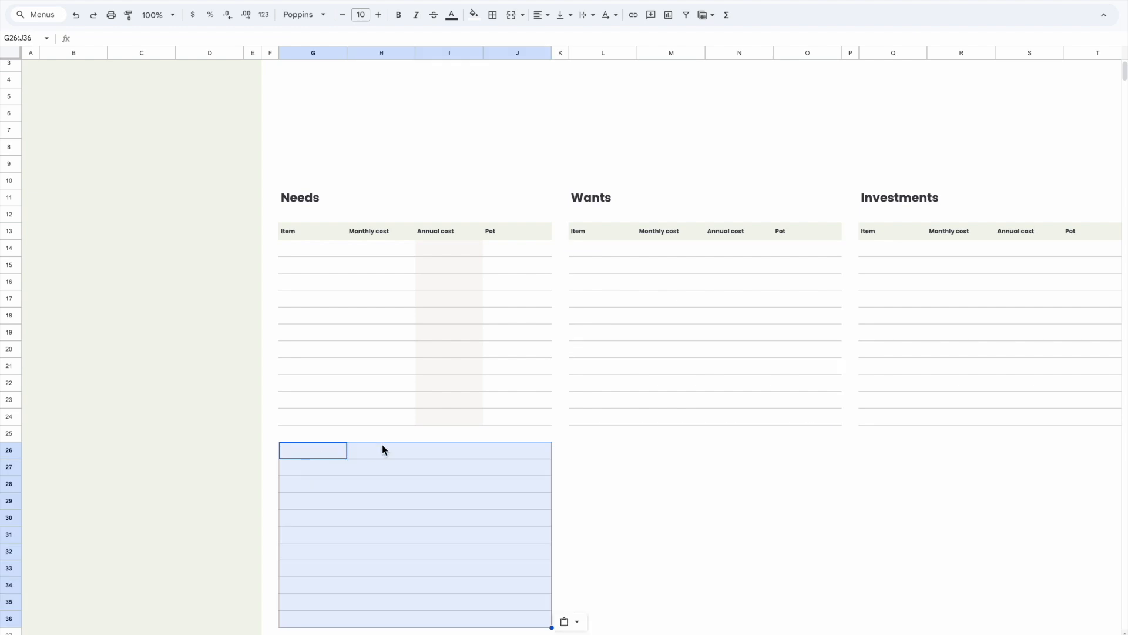
left_click(538, 429)
left_click(604, 467)
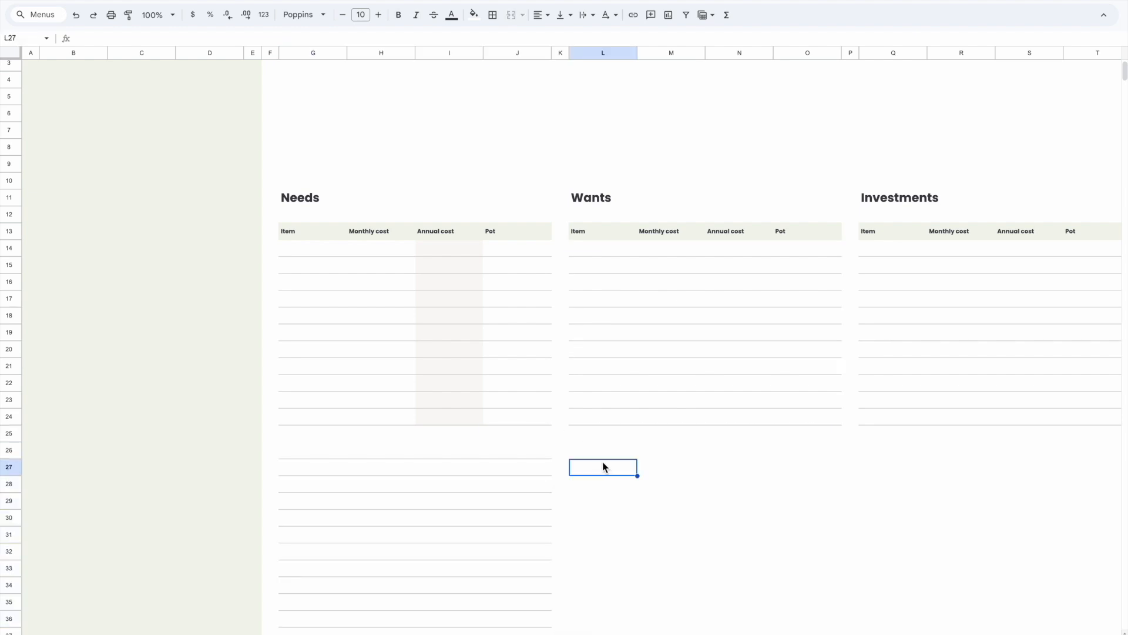
- Copy the shaded cells I15 through I24 to H27 in the lower Needs table
left_click(450, 265)
left_click_drag(450, 259, 449, 413)
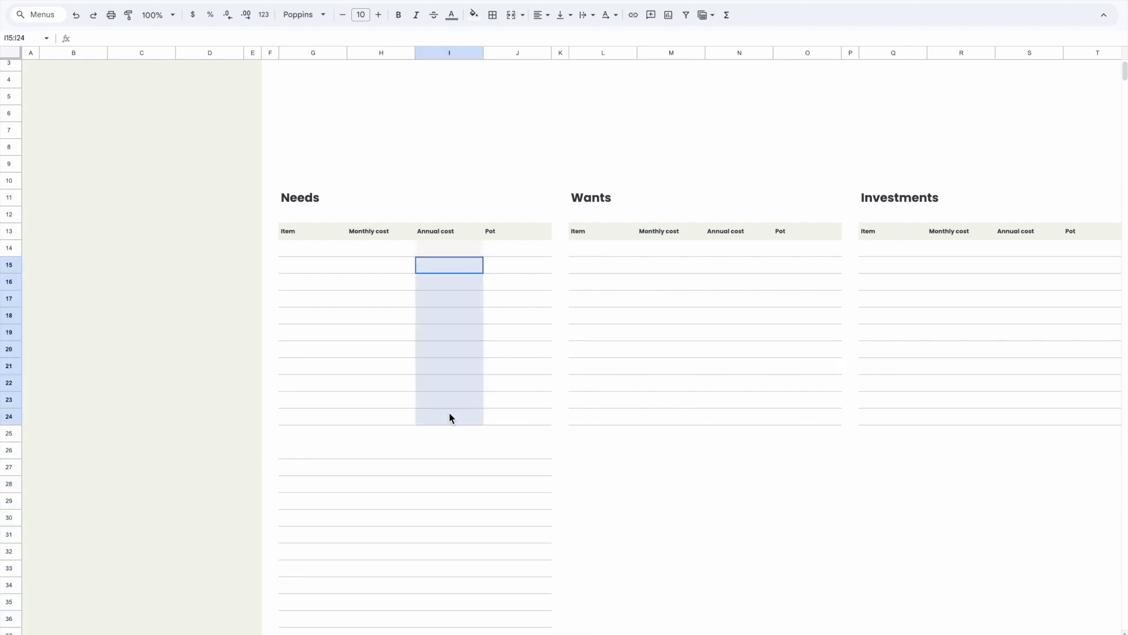
key("ctrl+c")
left_click(376, 469)
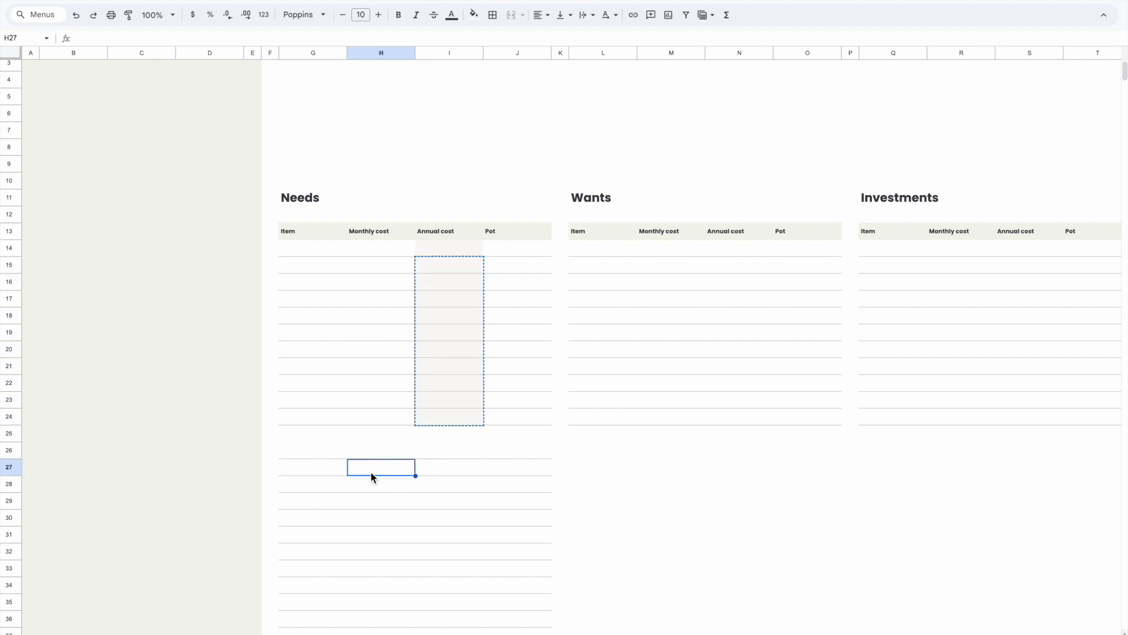
key("ctrl+v")
scroll(388, 535, "down", 3)
left_click(579, 474)
scroll(545, 485, "up", 1)
scroll(546, 485, "up", 1)
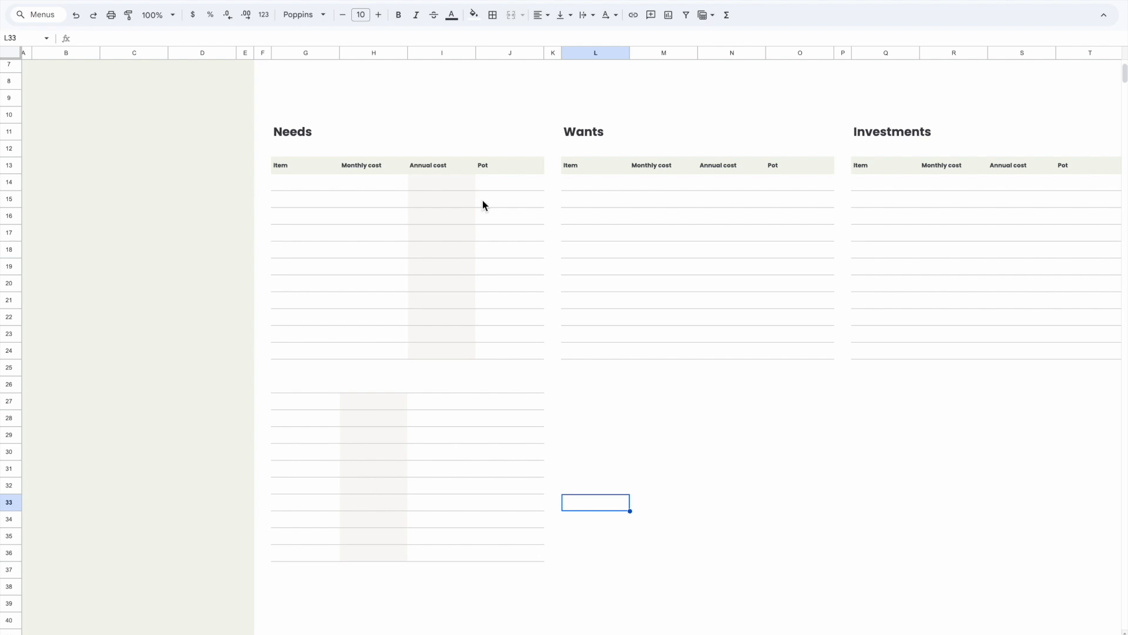
- Copy both Needs table bodies, G14 through J36, to L14 under Wants and Q14 under Investments
left_click(456, 184)
left_click(453, 282)
scroll(451, 259, "up", 3)
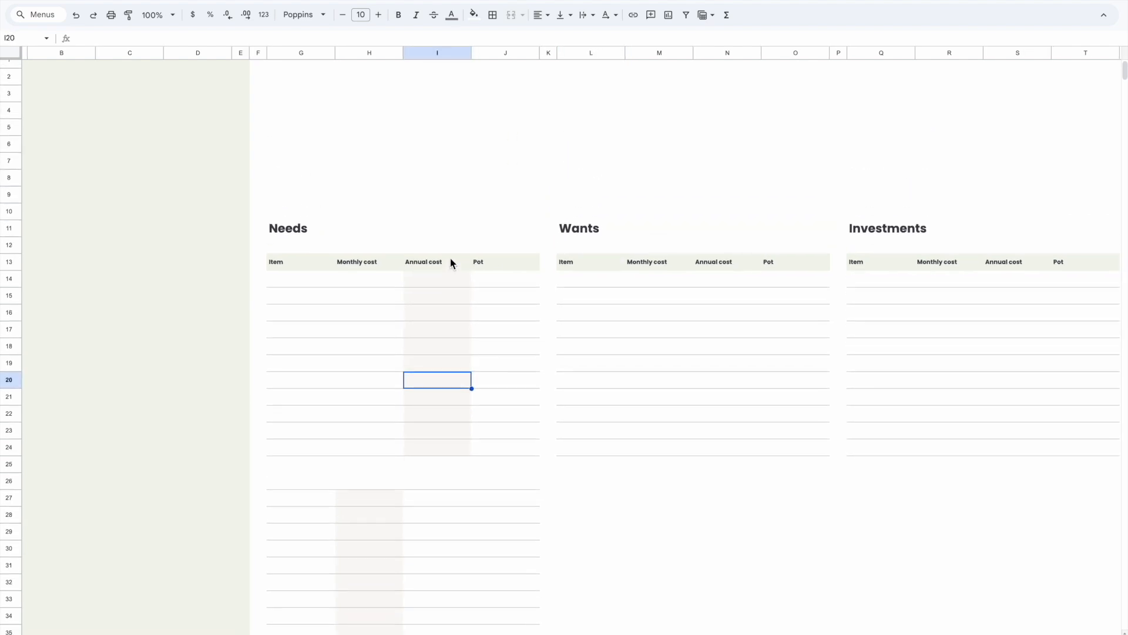
left_click(286, 290)
scroll(547, 582, "down", 2)
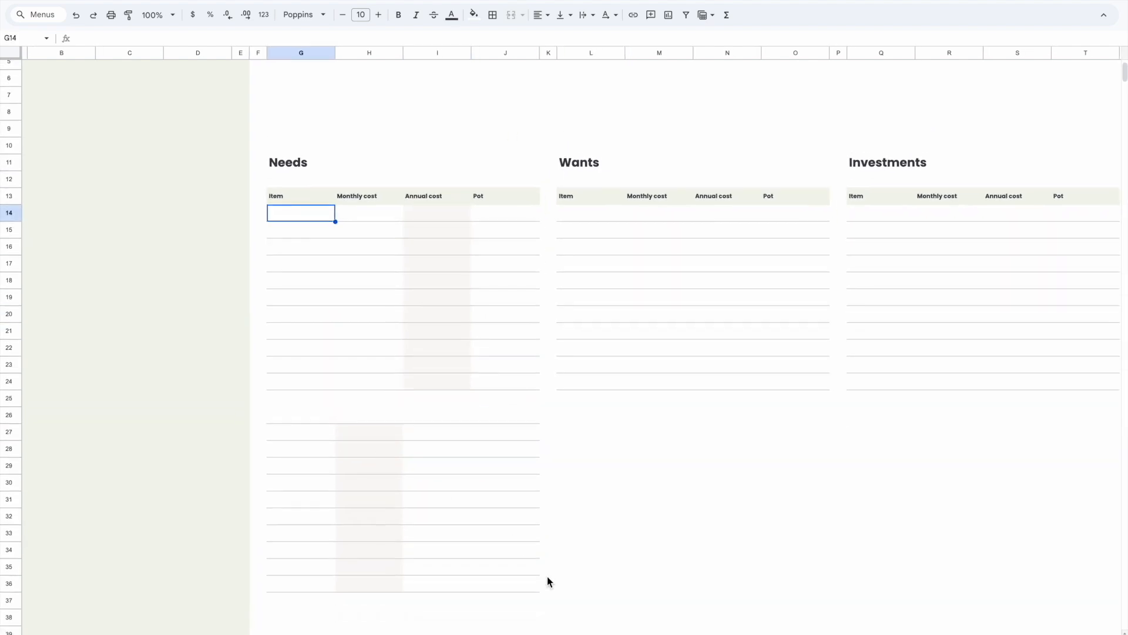
left_click(529, 584, "shift")
key("ctrl+c")
left_click(582, 216)
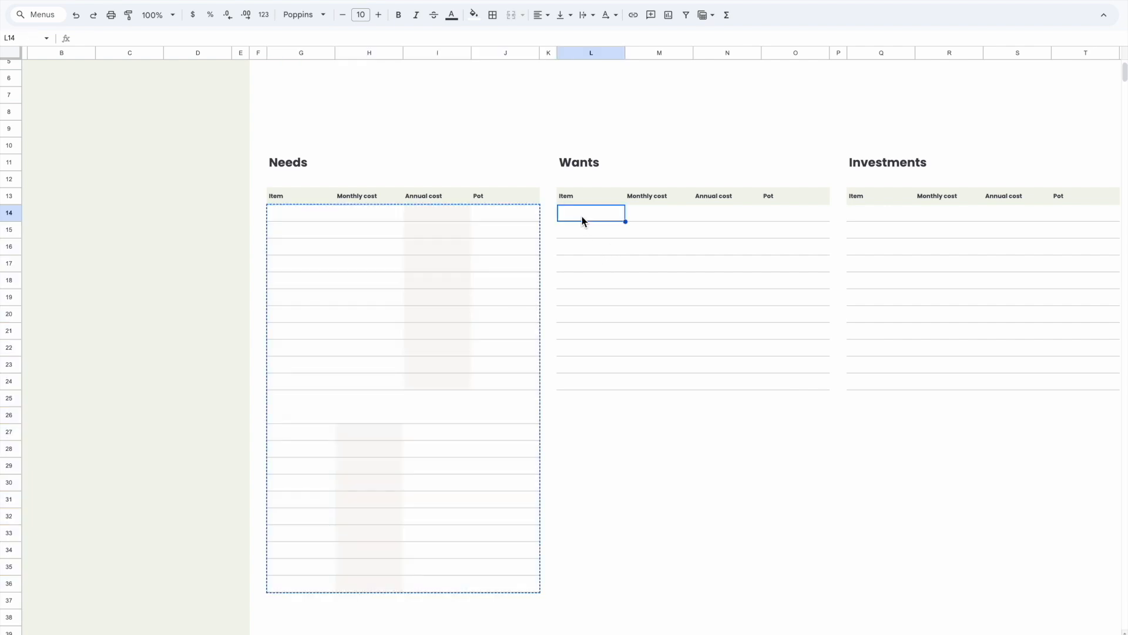
key("ctrl+v")
scroll(581, 218, "right", 3)
left_click(717, 247)
key("ctrl+v")
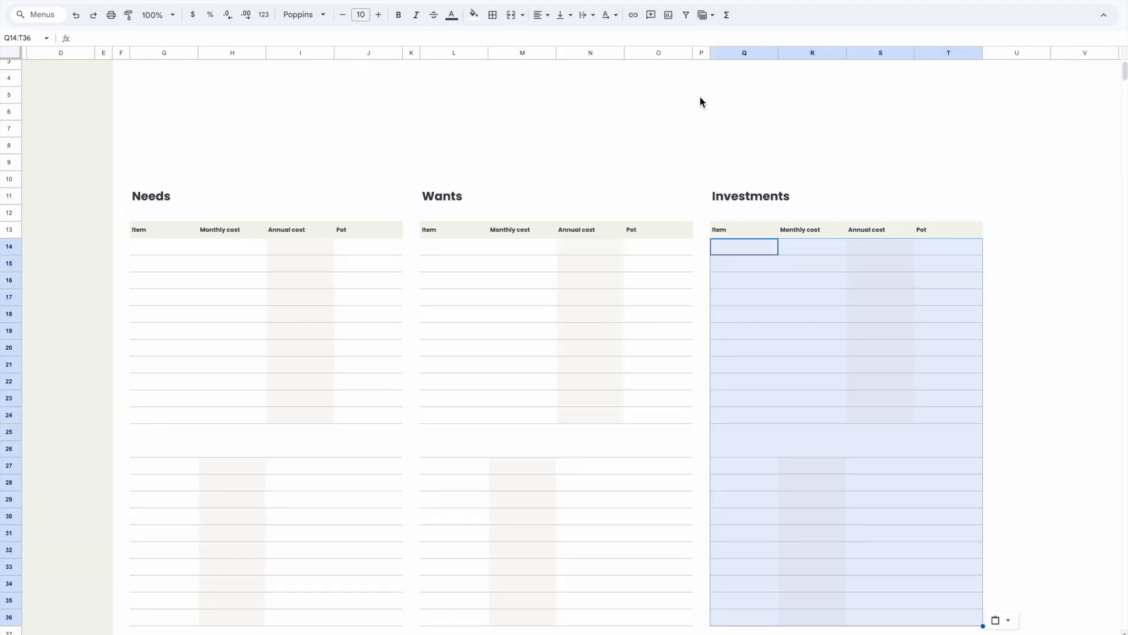
left_click(696, 97)
scroll(788, 346, "left", 2)
scroll(787, 347, "down", 1)
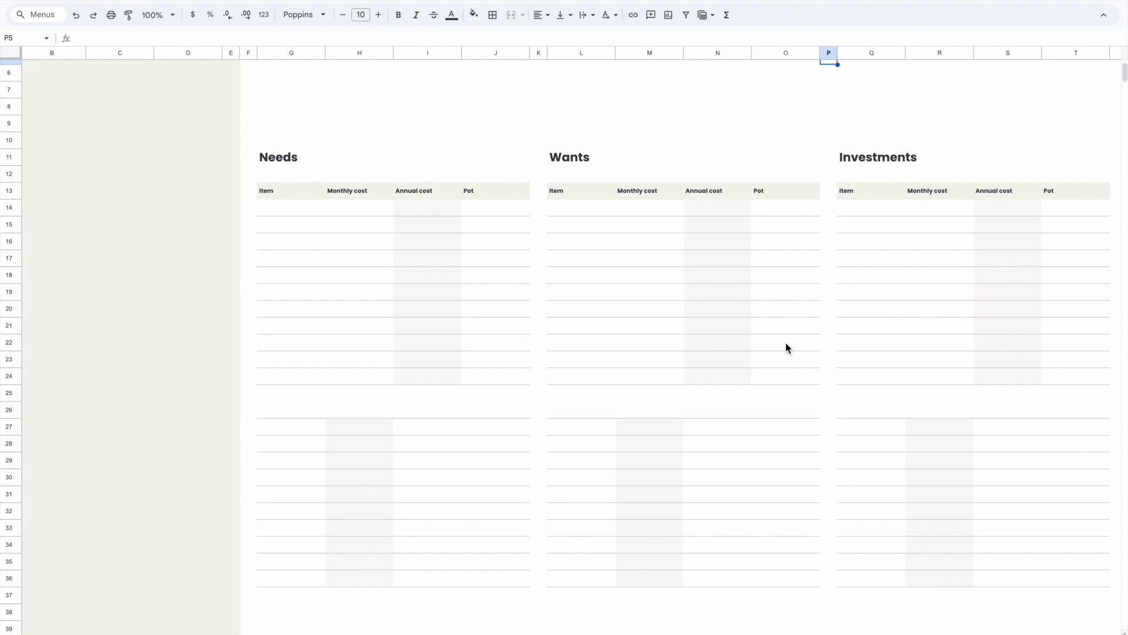
scroll(674, 347, "up", 3)
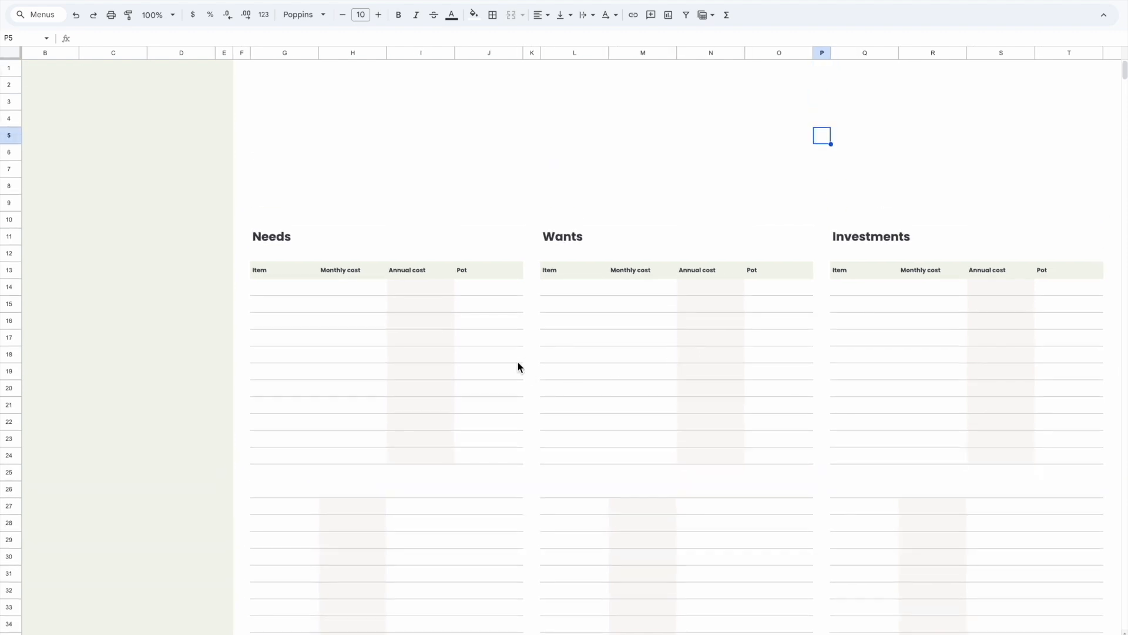
scroll(355, 424, "left", 1)
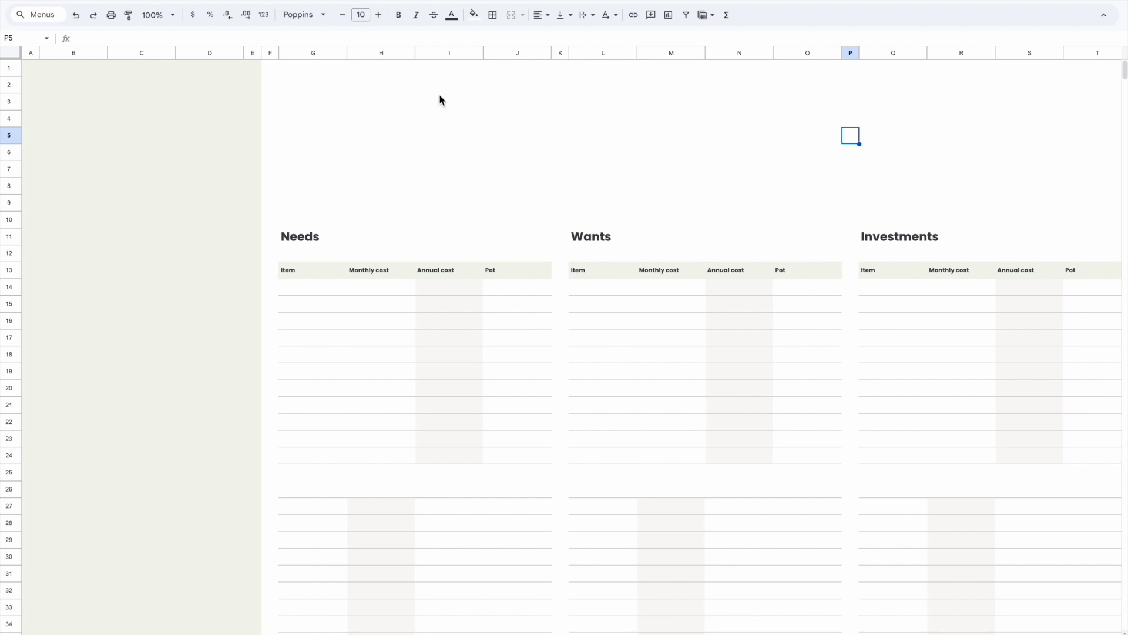
left_click(99, 81)
left_click(304, 235)
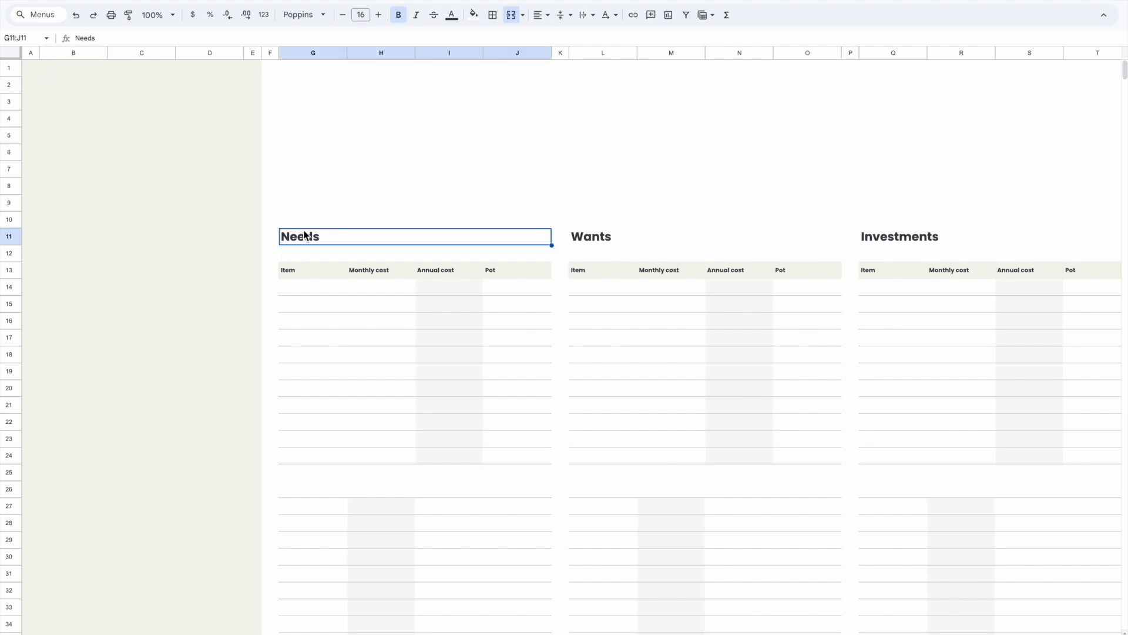
key("ctrl+c")
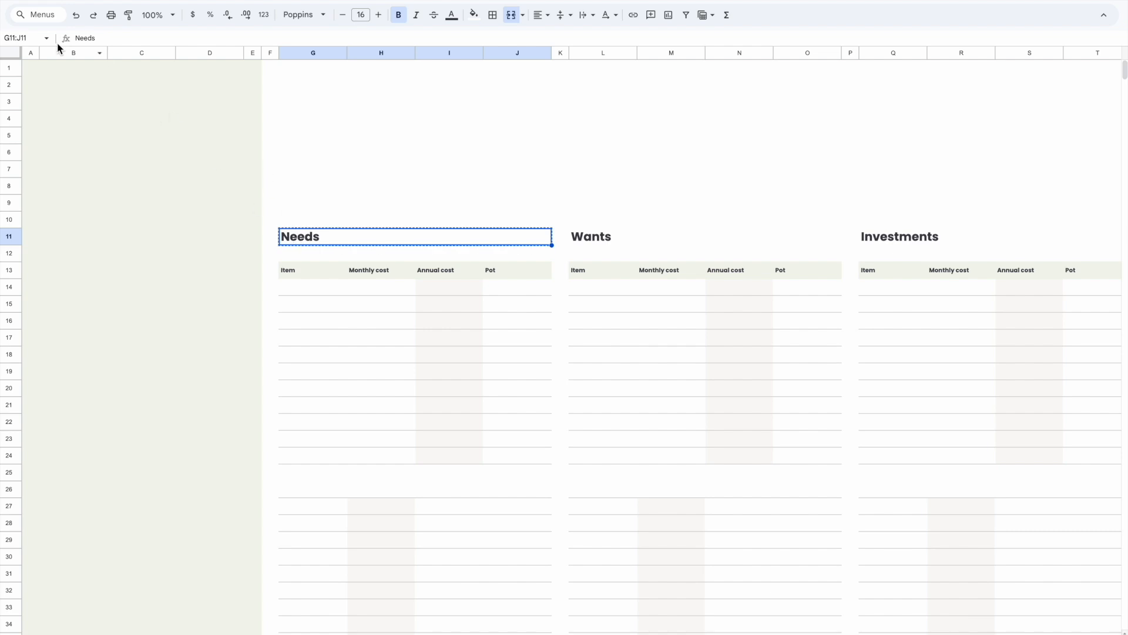
left_click(51, 88)
left_click(223, 170)
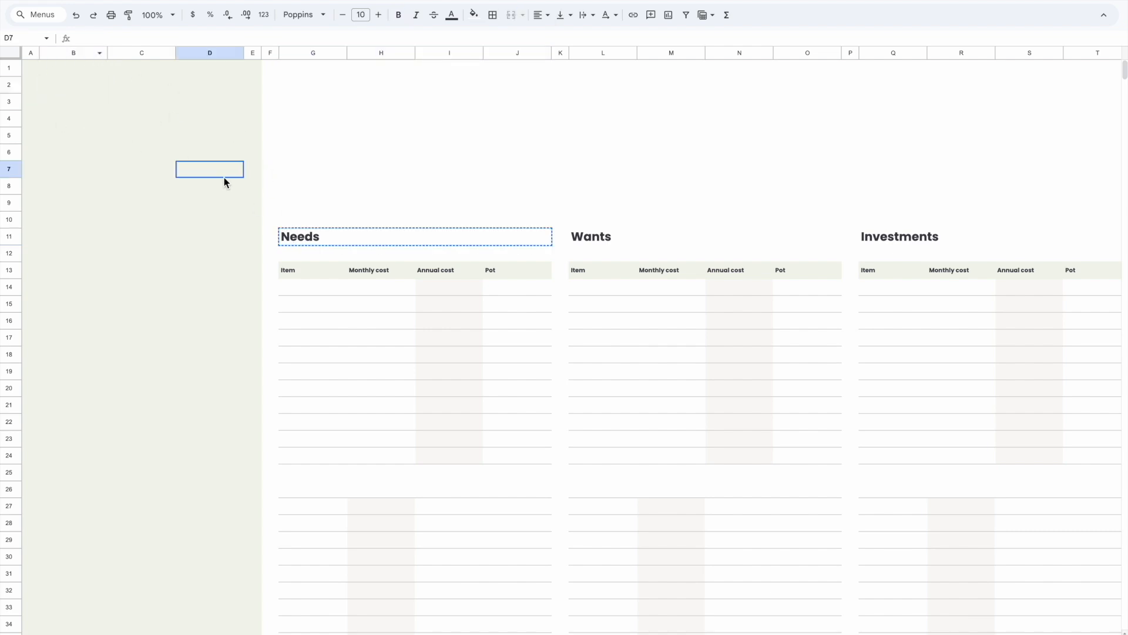
- Enter the title "My dasboard" in cell B2 of the tinted side area
left_click(82, 91)
type("My")
key("BackSpace")
key("BackSpace")
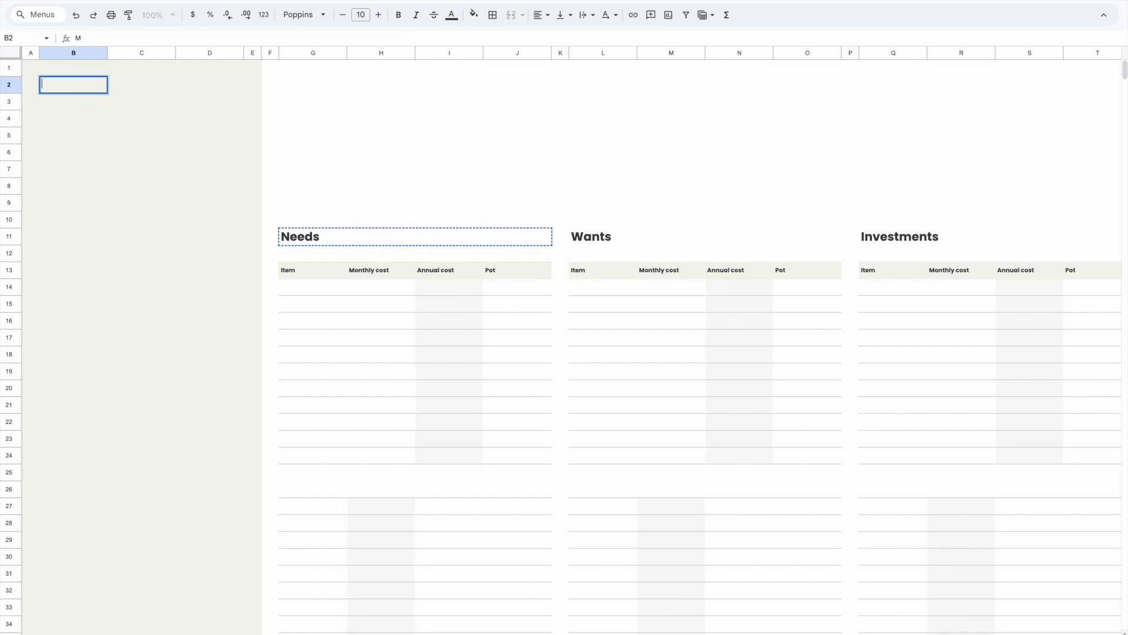
type("My dasboard")
left_click(113, 139)
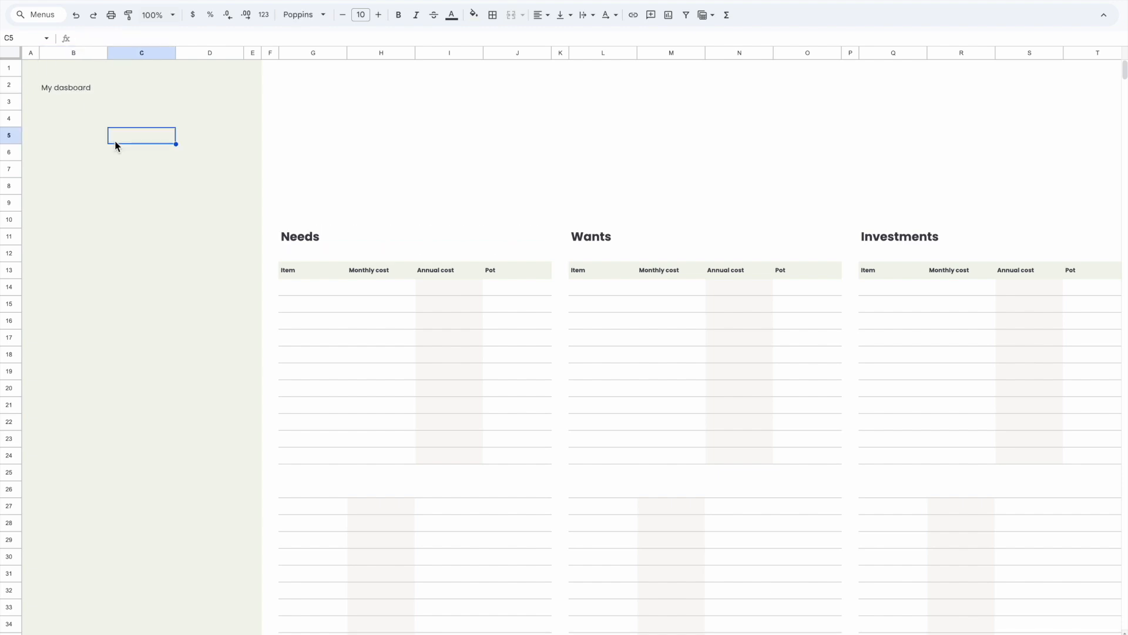
- Merge cells B2 through D2 and format the title as bold text at font size 16
left_click(58, 89)
left_click(203, 87, "shift")
left_click(511, 18)
left_click(361, 14)
type("16")
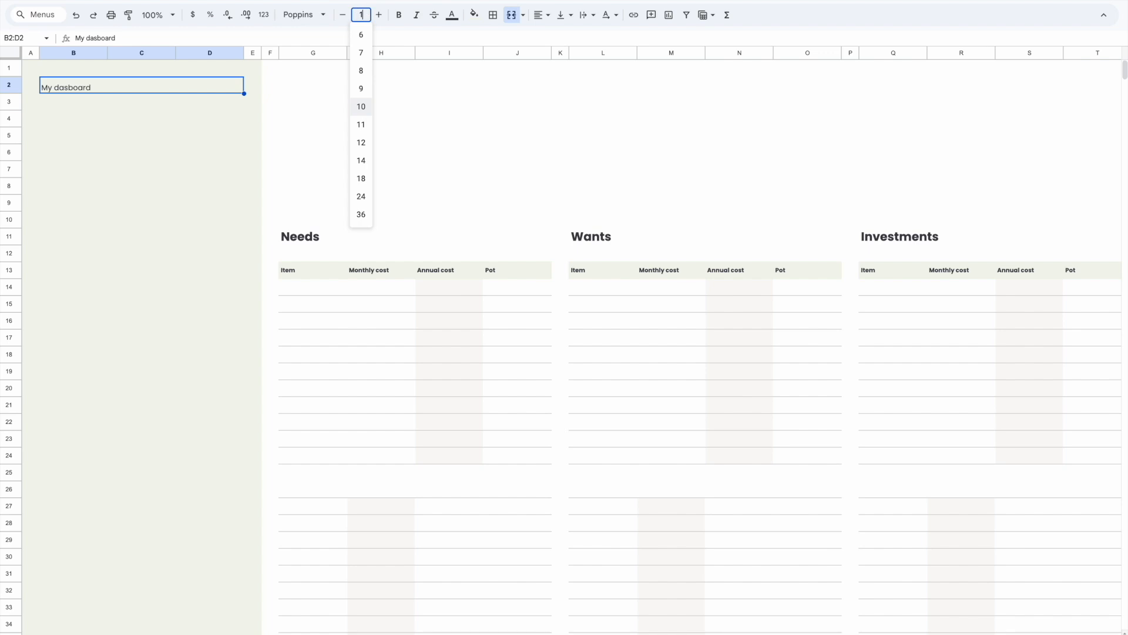
key("Return")
left_click(399, 14)
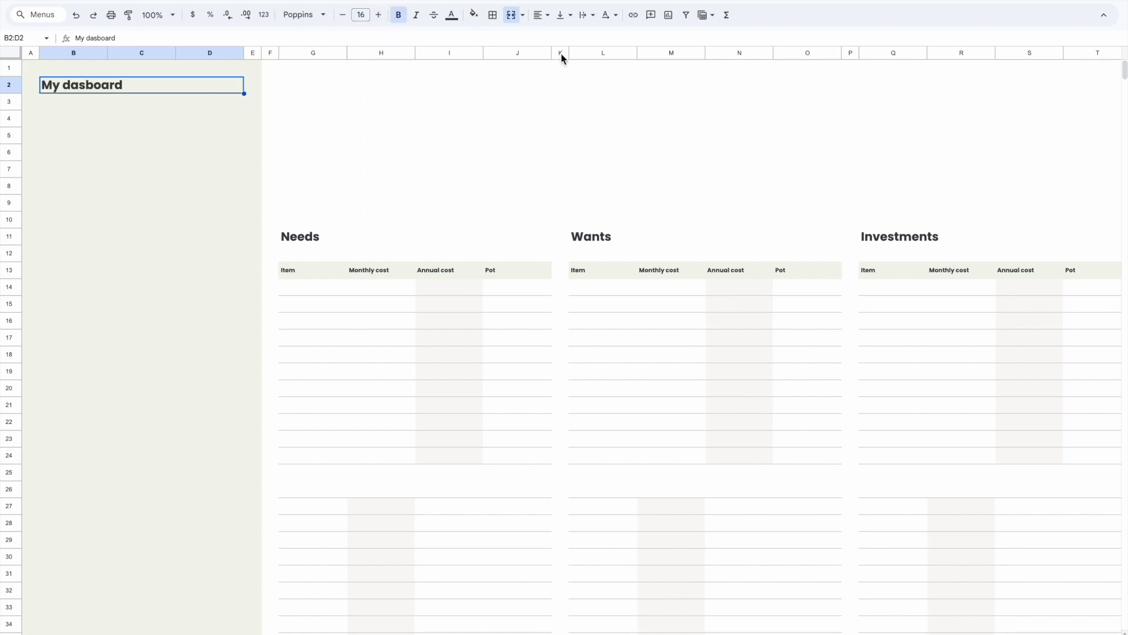
- Align the My dasboard title vertically to the middle of its merged cell
left_click(558, 20)
left_click(580, 37)
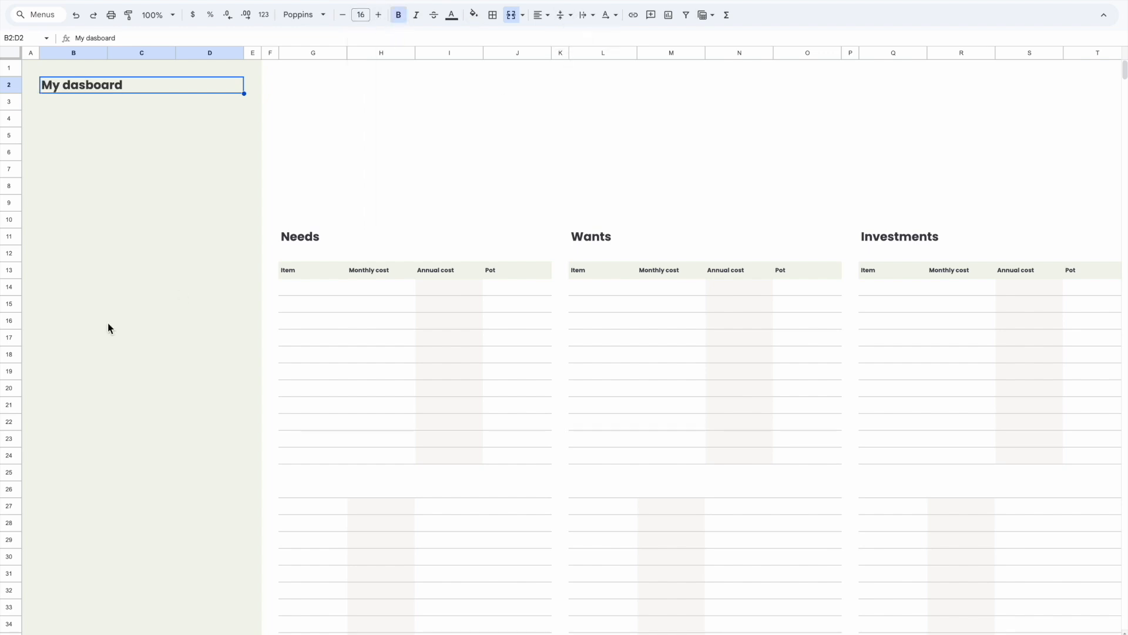
left_click(174, 205)
left_click(68, 106)
left_click(192, 123)
left_click(53, 108)
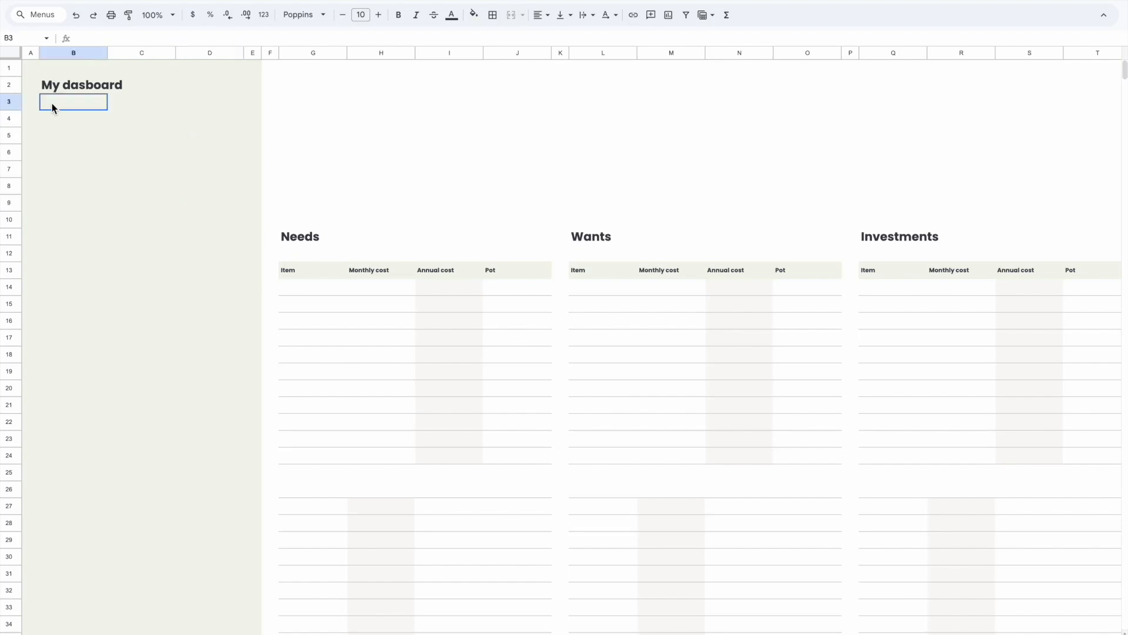
left_click(167, 136)
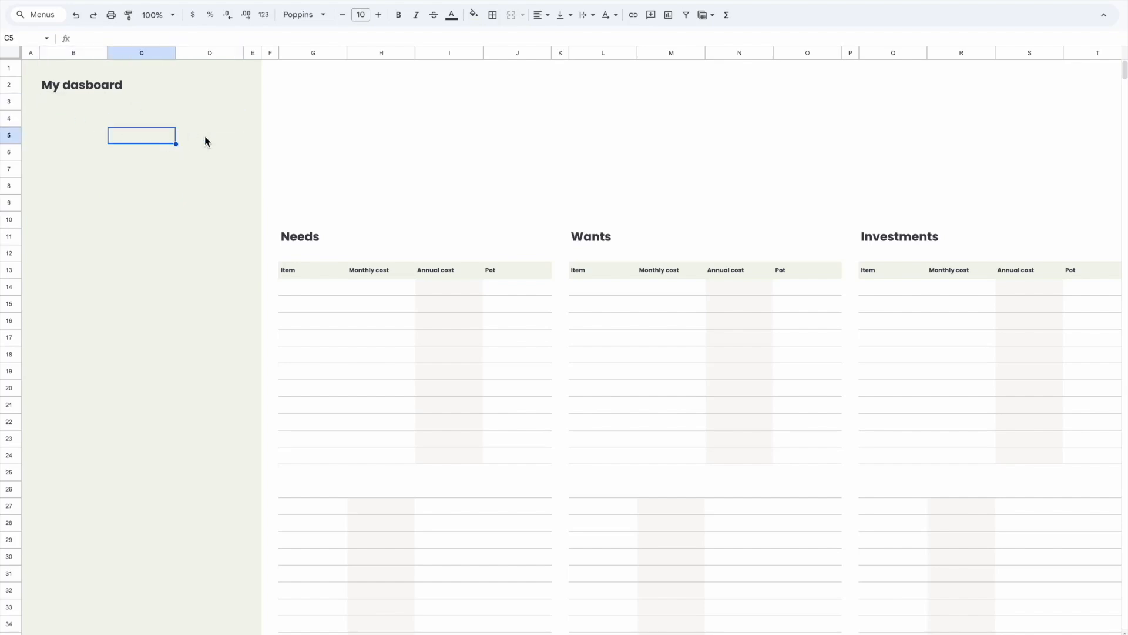
left_click(94, 204)
left_click(70, 151)
- Enter the heading "Income (monthly)" in cell B5 of the side area
left_click(59, 136)
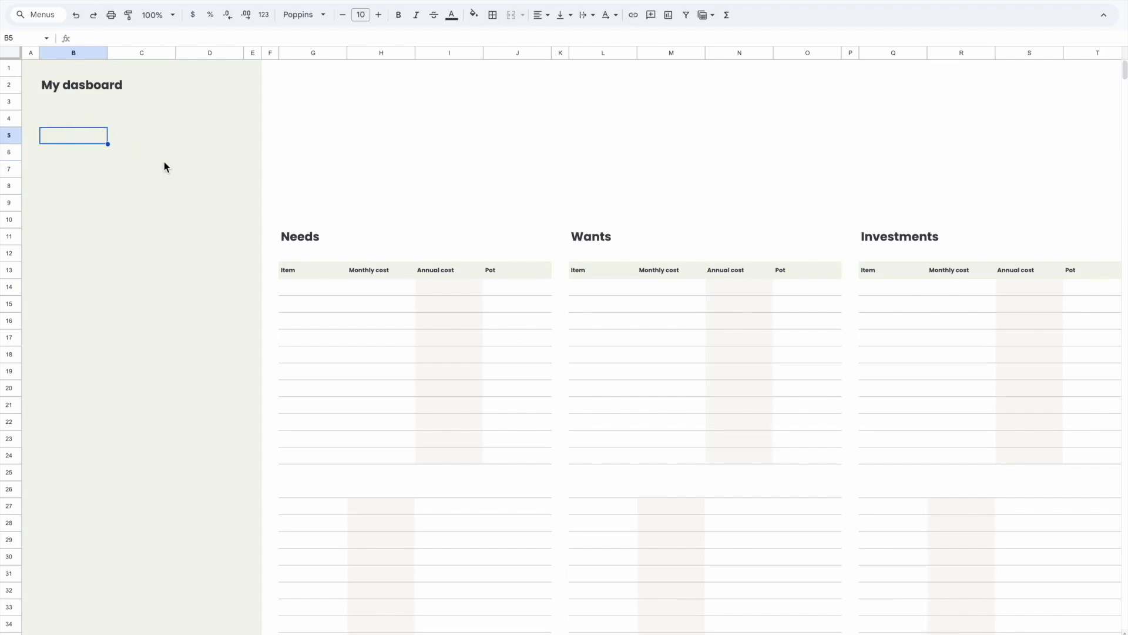
type("Income (monthly)")
left_click(148, 203)
- Merge cells B5 through D5 and format the Income (monthly) heading as bold text at font size 14
left_click(72, 131)
left_click(205, 135, "shift")
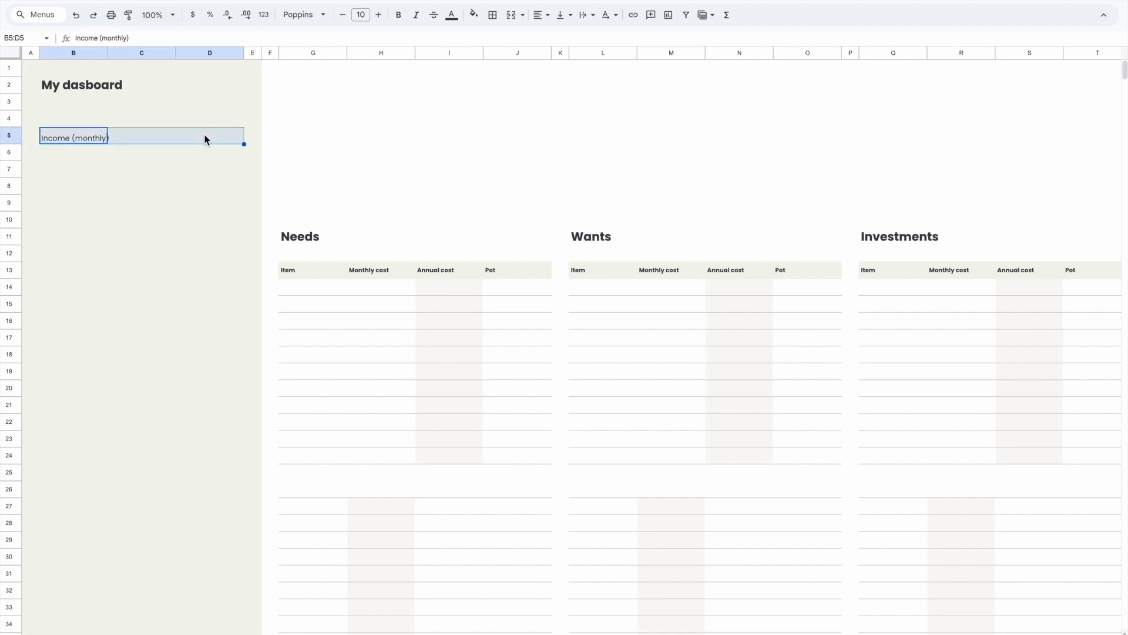
left_click(510, 15)
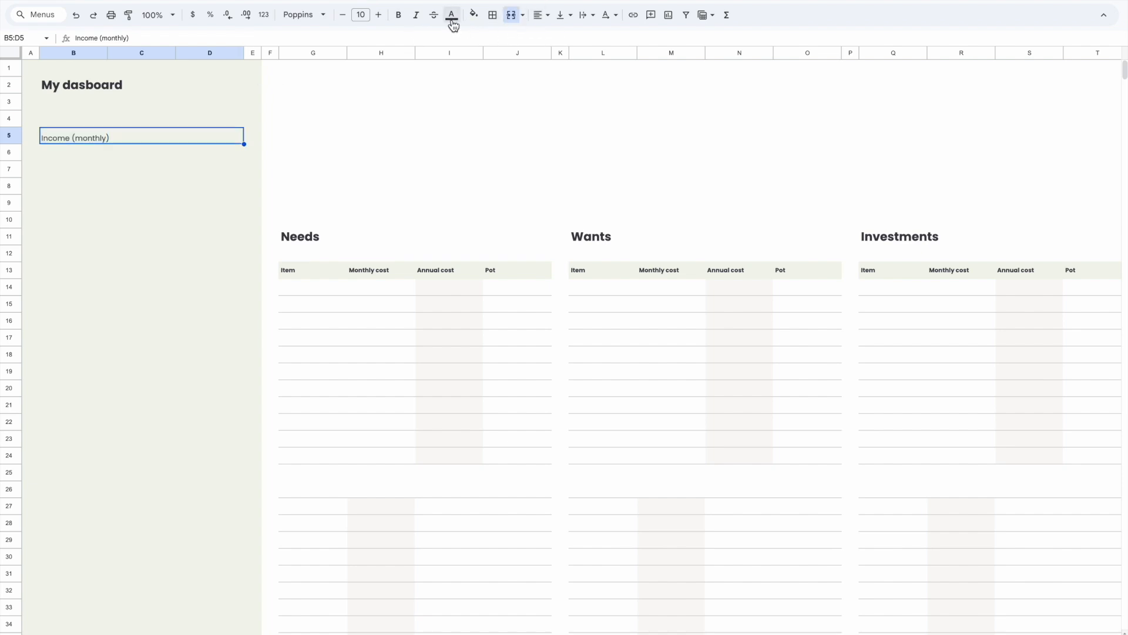
left_click(360, 15)
type("13")
key("Return")
left_click(379, 14)
left_click(398, 14)
left_click(115, 253)
left_click(81, 138)
- Enter the label "Amount" in cell B6 under the income heading and make it bold
left_click(73, 169)
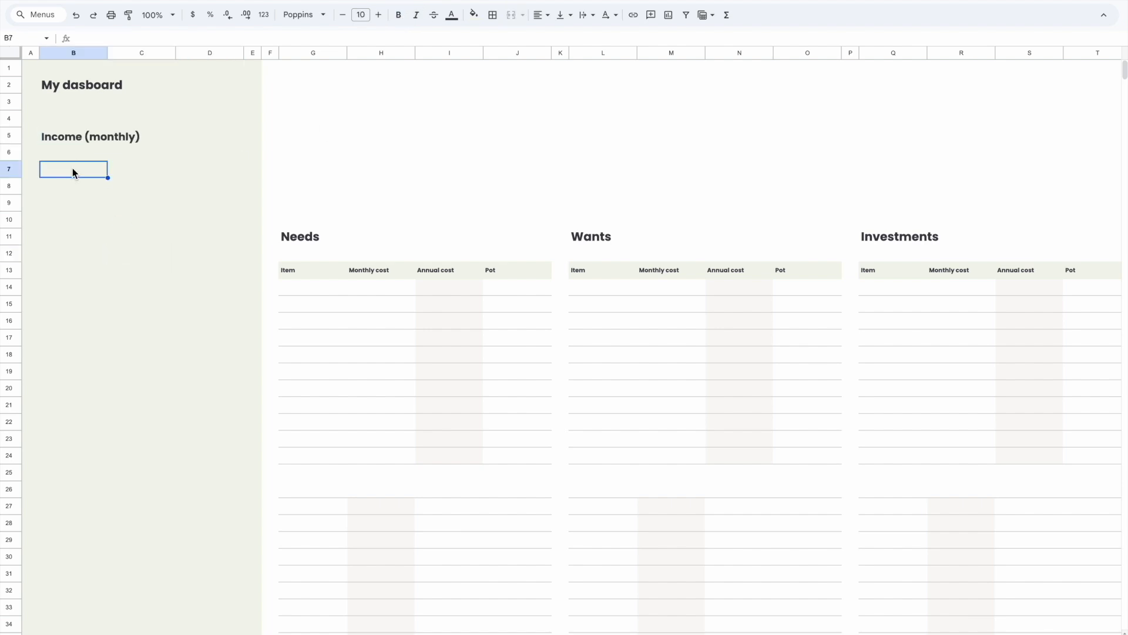
left_click(69, 153)
type("Amount")
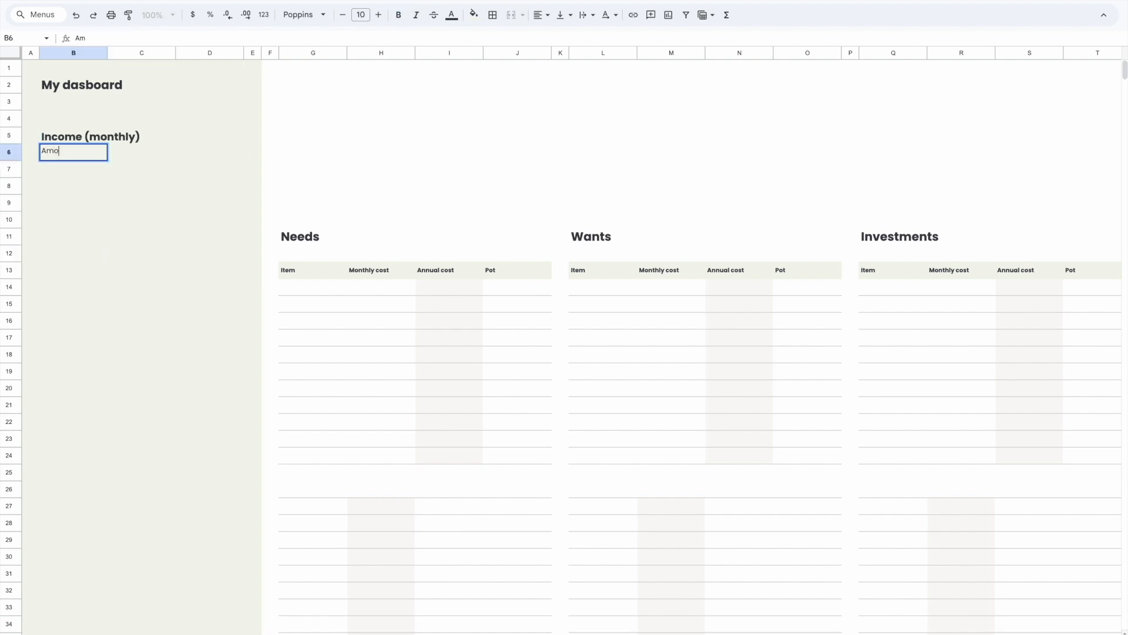
left_click(159, 174)
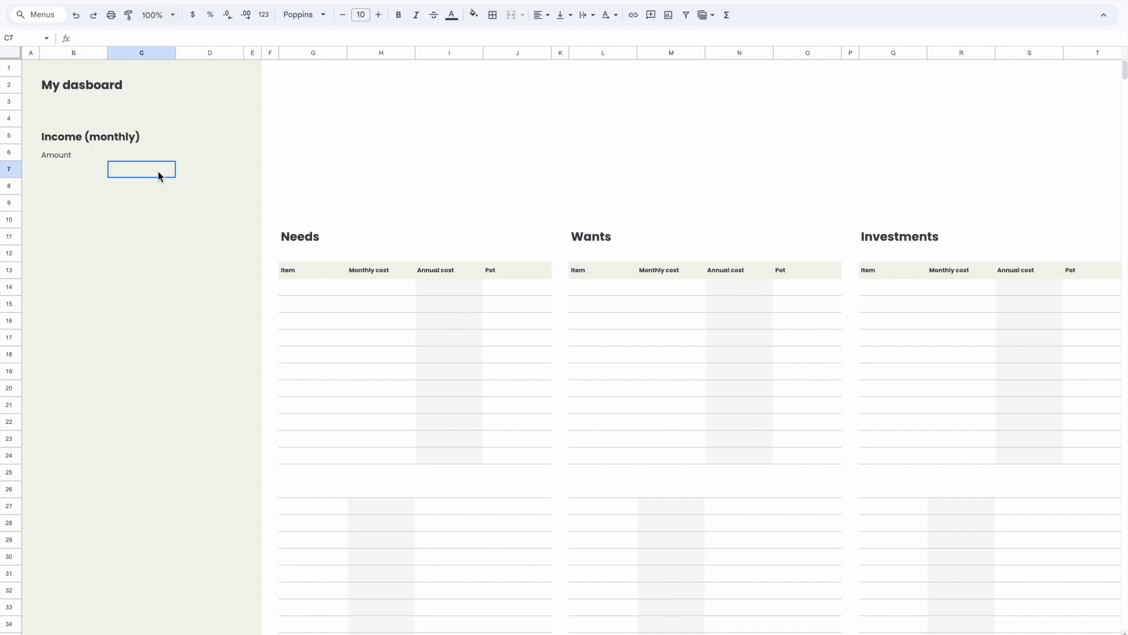
left_click(71, 154)
left_click(399, 15)
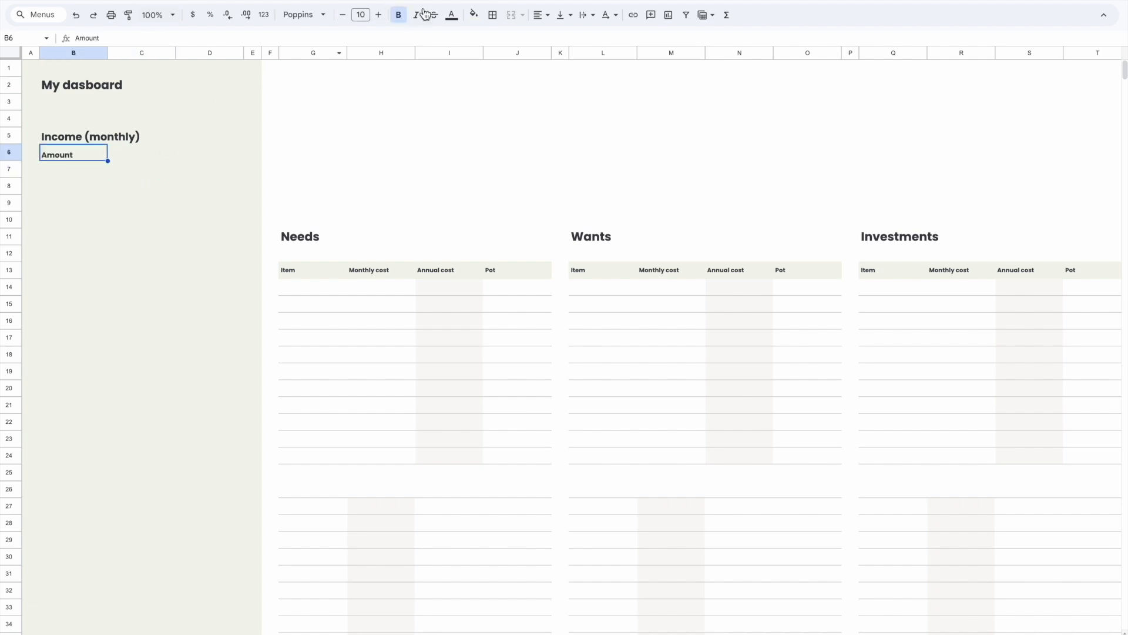
- Fill cell C6 beside the Amount label with white
left_click(131, 153)
left_click(473, 15)
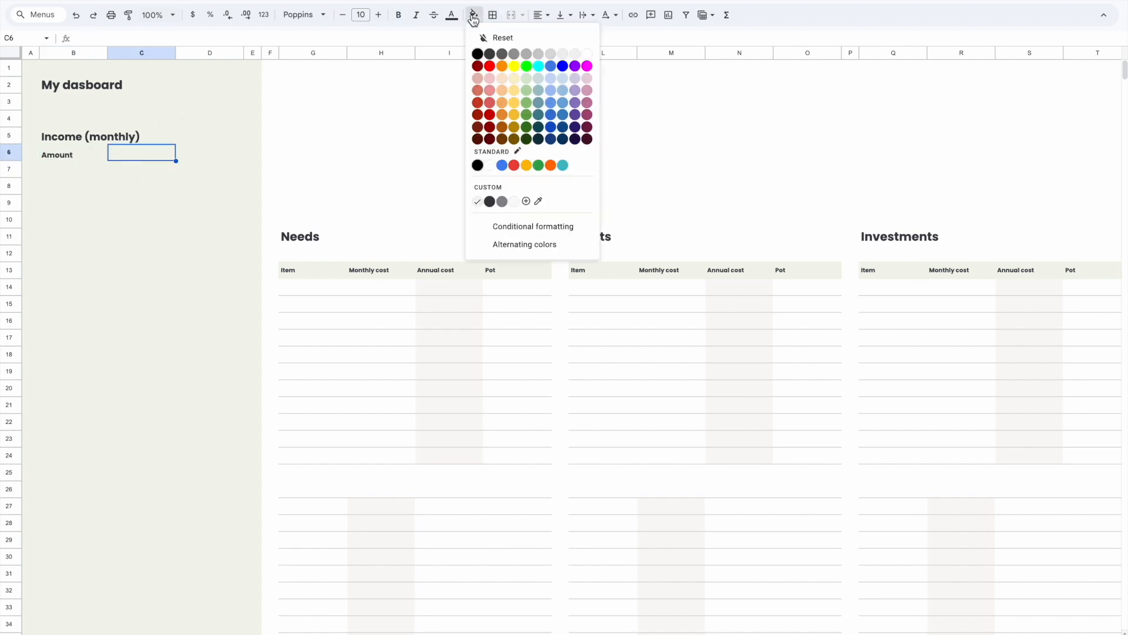
left_click(586, 58)
left_click(121, 205)
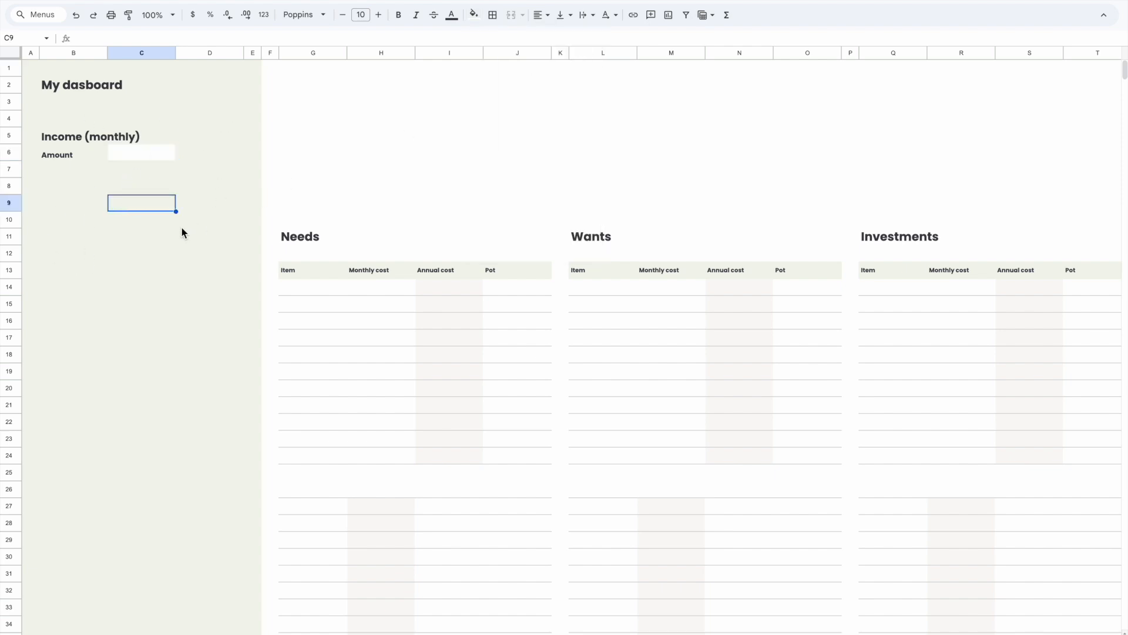
- Align the Income (monthly) heading vertically to the middle of its merged cell
left_click(151, 140)
left_click(113, 148)
left_click(110, 140)
left_click(559, 19)
left_click(585, 37)
left_click(68, 76)
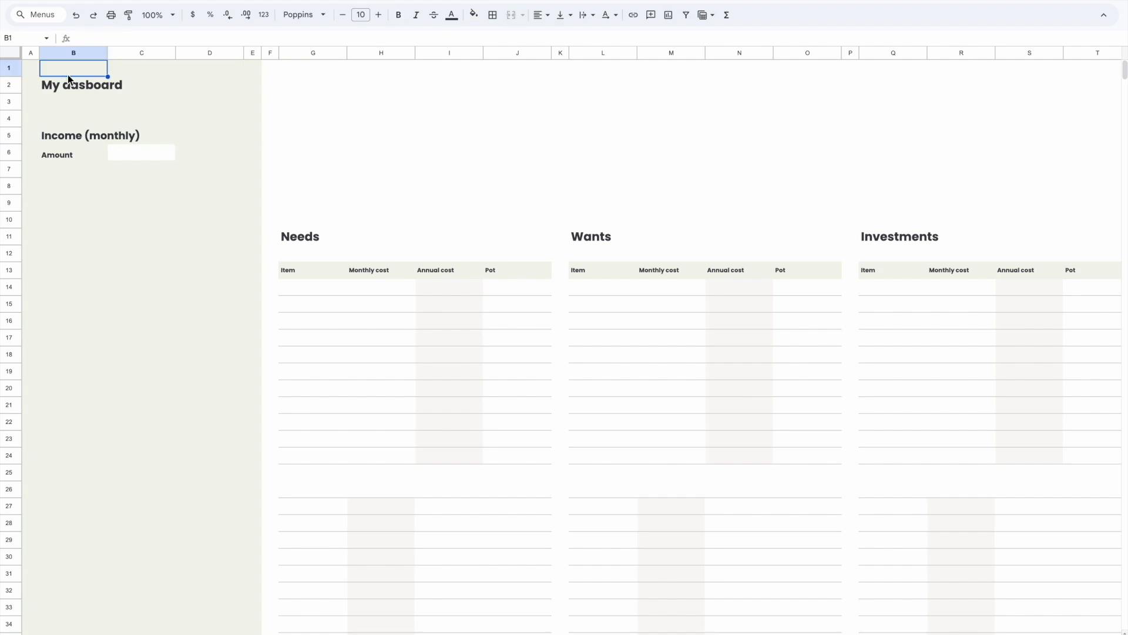
- Align all cells in columns A through E vertically to the middle
left_click(31, 52)
left_click(251, 52, "shift")
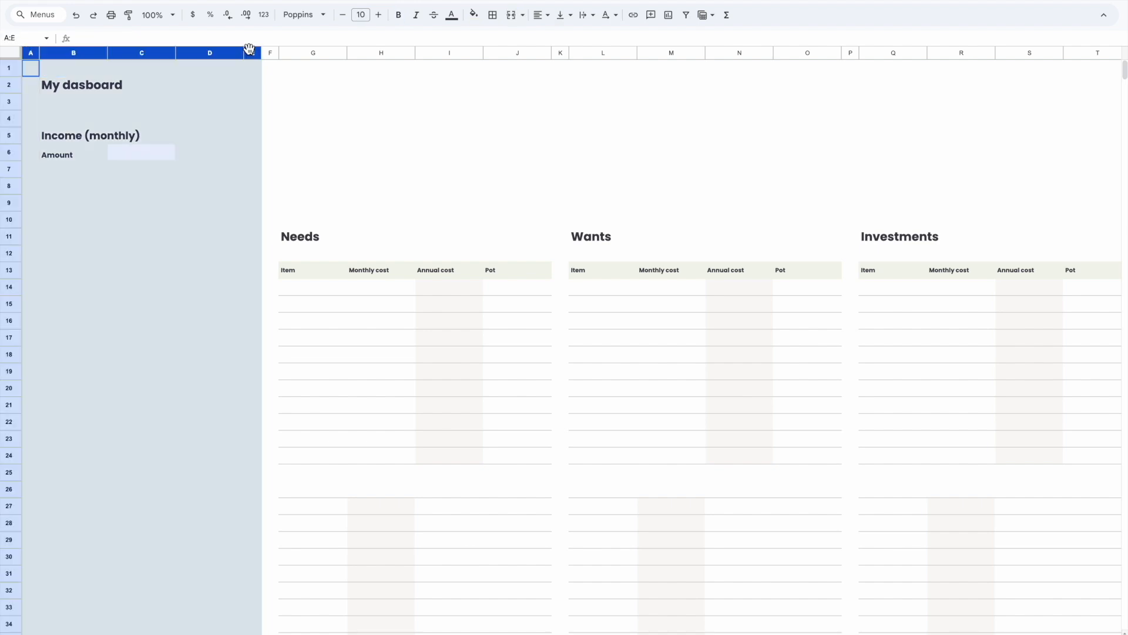
left_click(562, 14)
left_click(585, 36)
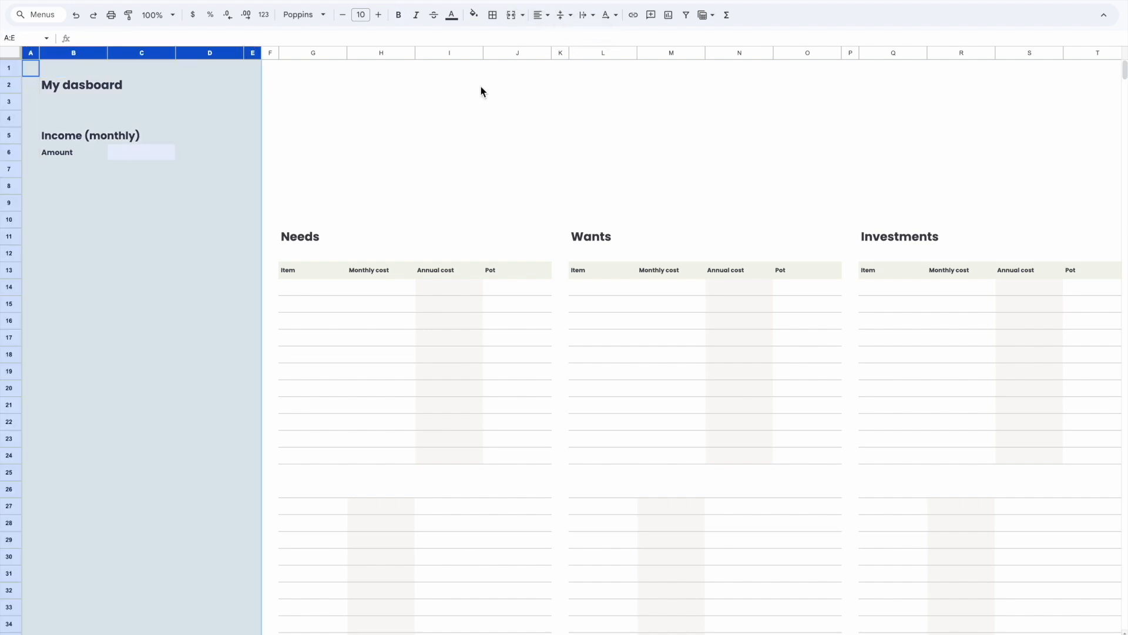
left_click(381, 101)
- Apply the pound (£) number format to cell C6 and enter 2500 as the income amount
left_click(160, 154)
type("cu")
key("BackSpace")
key("BackSpace")
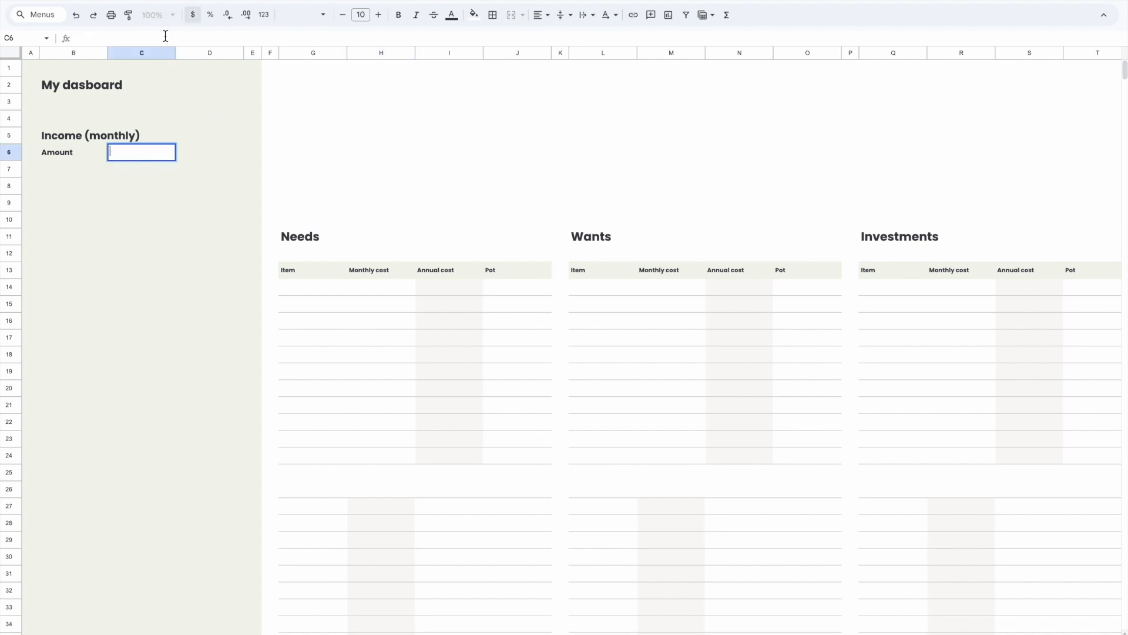
left_click(115, 1)
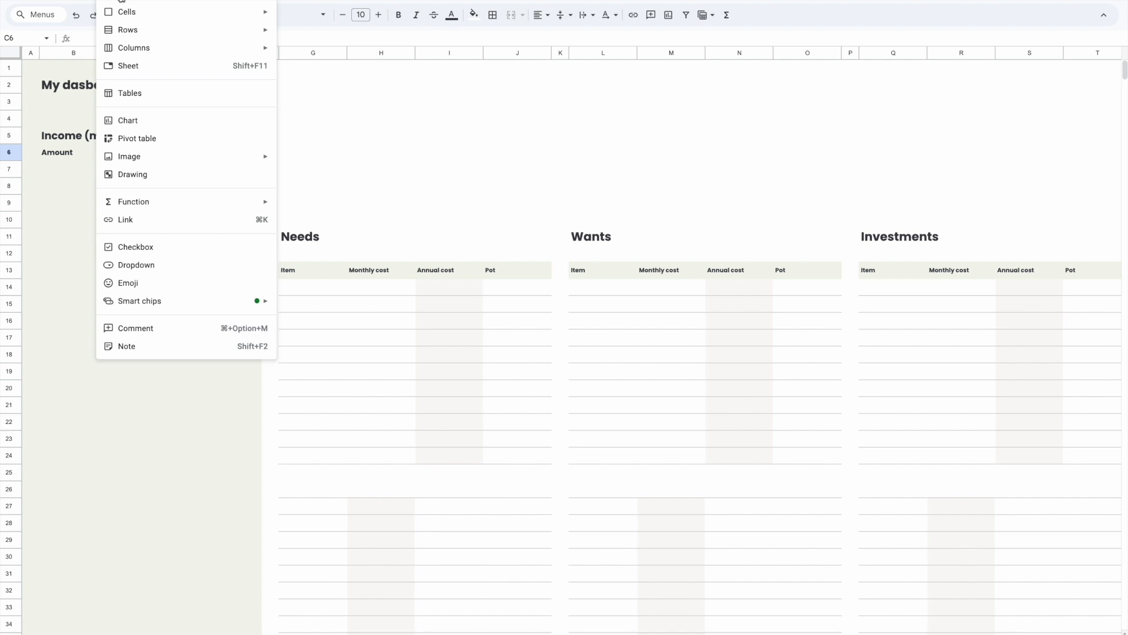
mouse_move(140, 1)
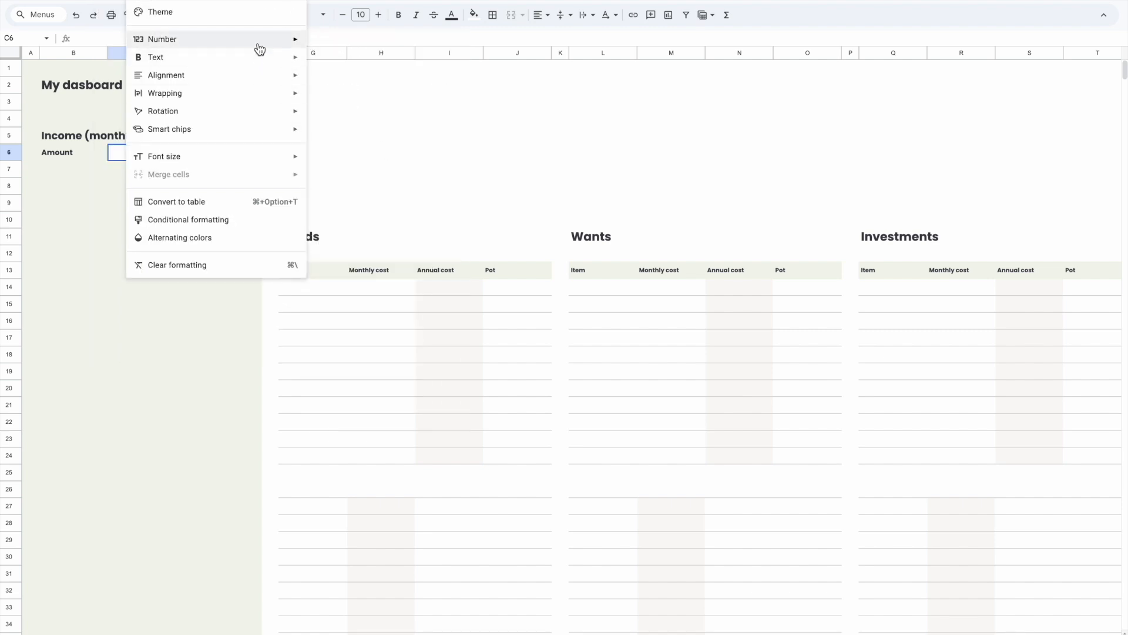
mouse_move(262, 41)
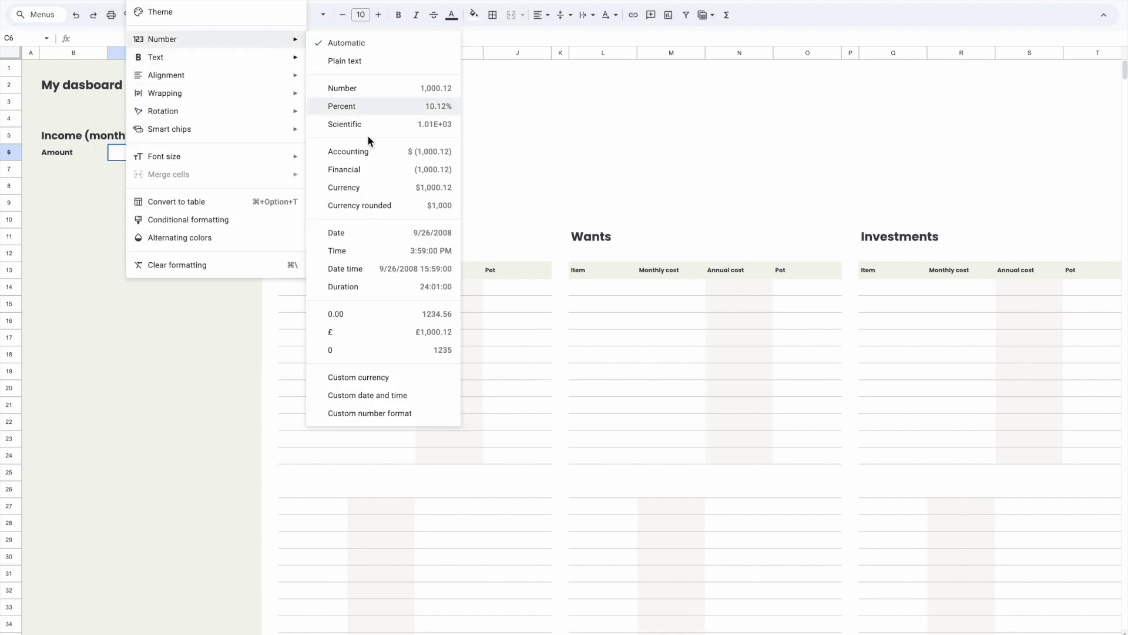
left_click(366, 334)
type("2500")
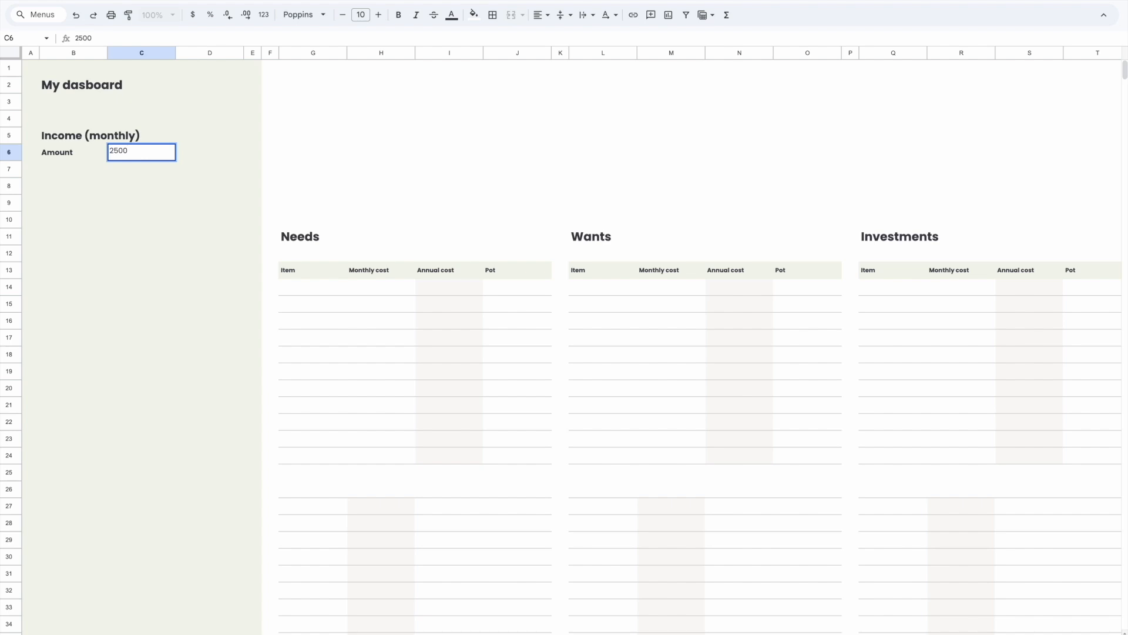
key("Return")
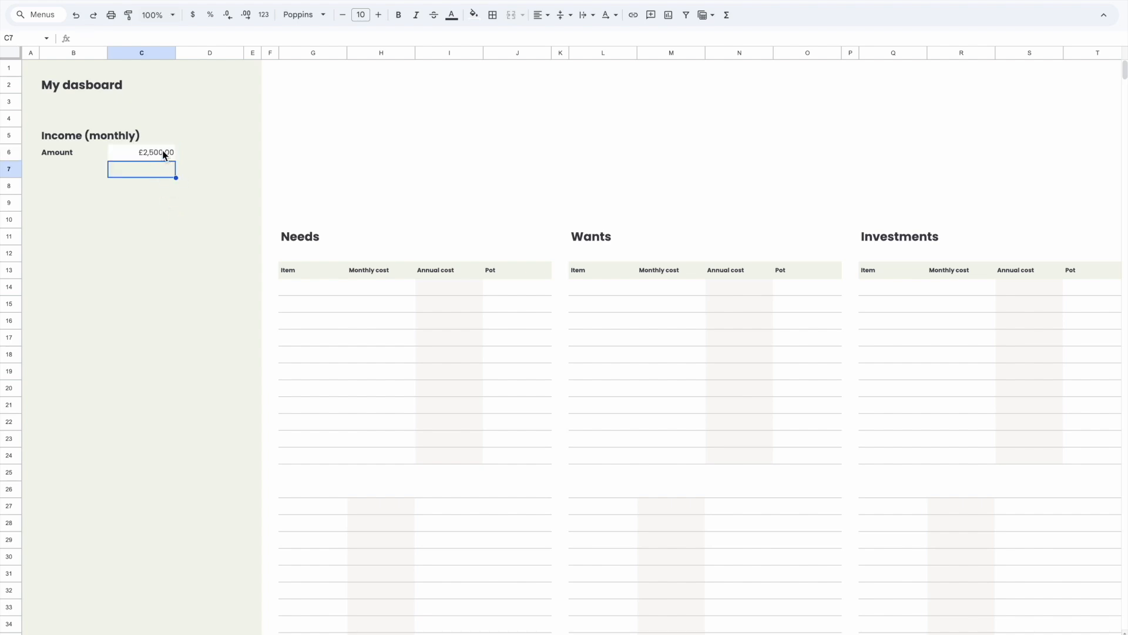
left_click(131, 151)
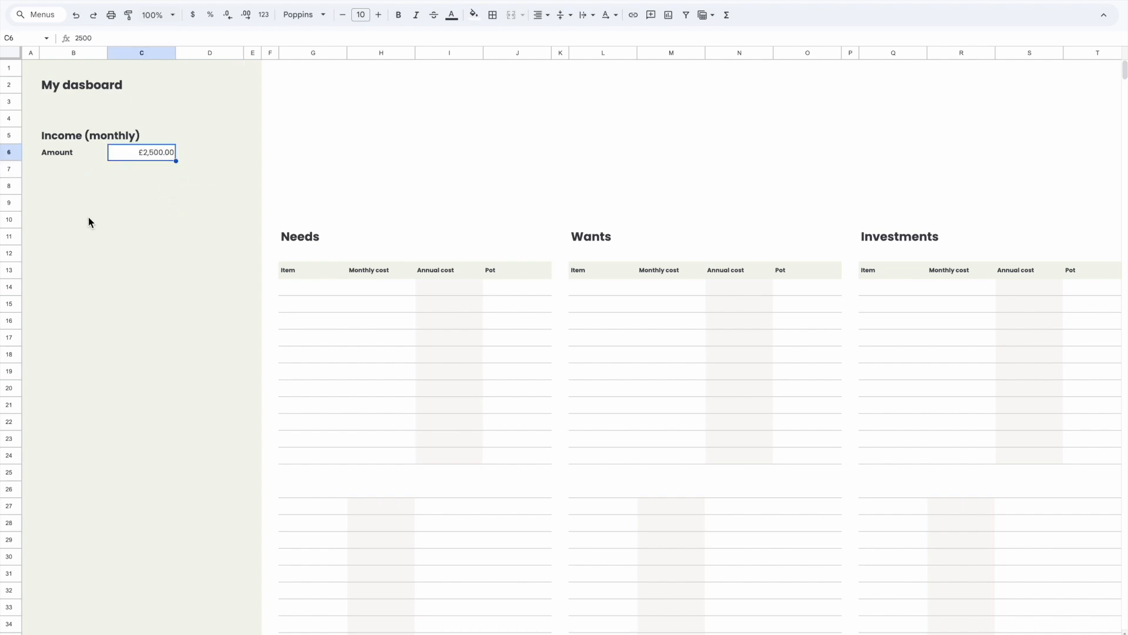
- Copy the Income (monthly) heading to cell B9 and change the copy's text to "Income split"
left_click(65, 139)
key("ctrl+c")
left_click(58, 189)
left_click(67, 206)
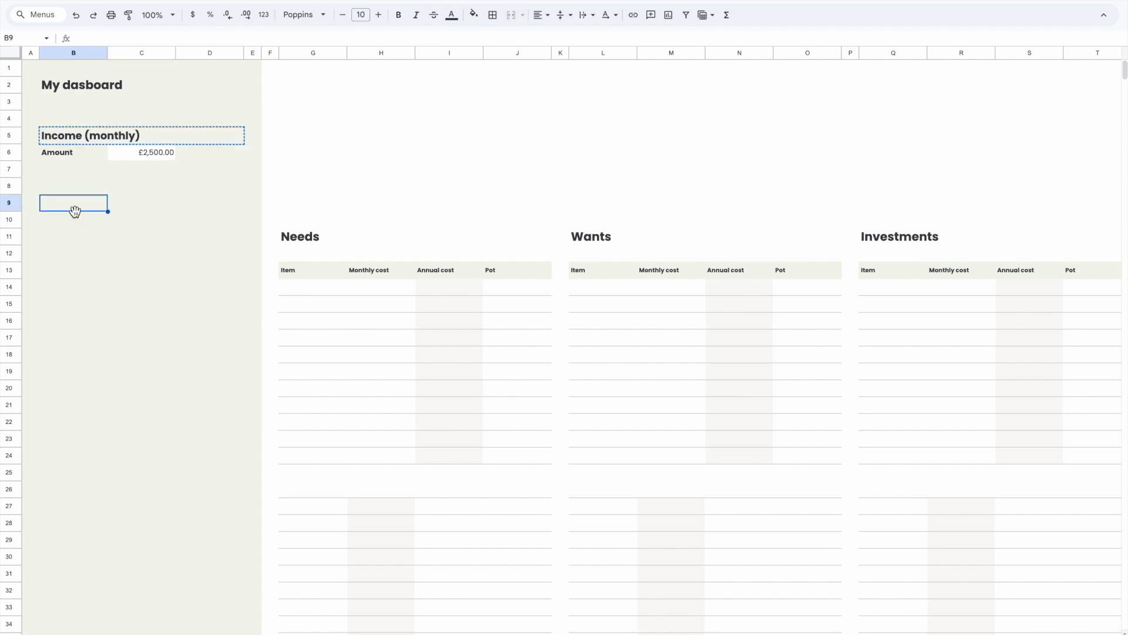
key("ctrl+v")
double_click(83, 206)
left_click(87, 205)
type("solit")
left_click_drag(189, 204, 87, 204)
type("split")
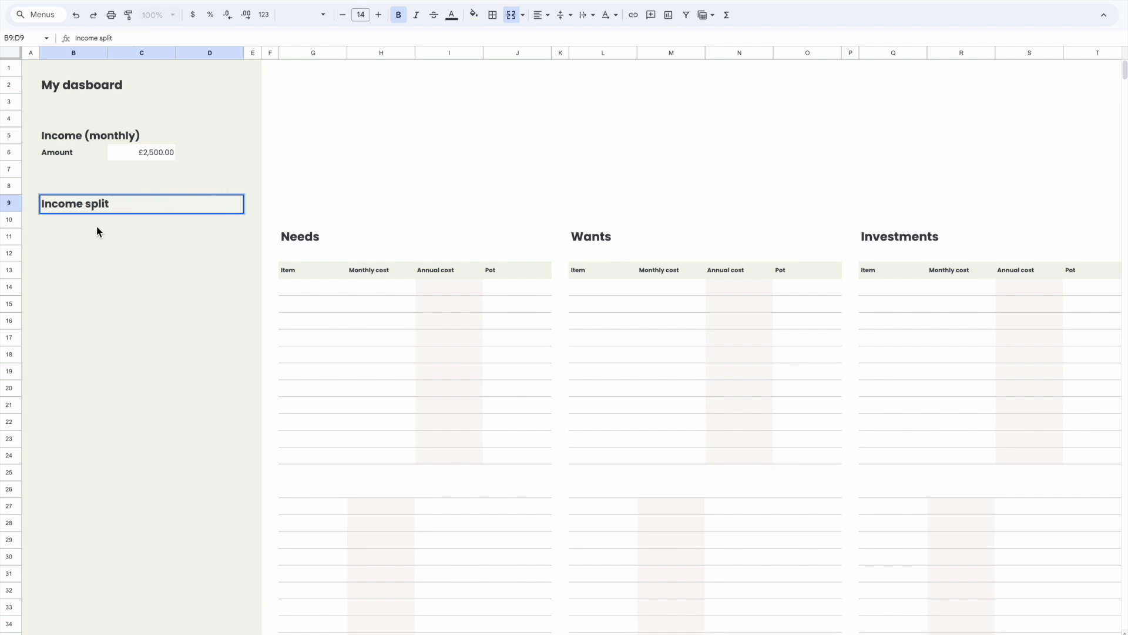
key("Return")
- Copy the Amount label to cell B10 and change the copy's text to "Category"
left_click(67, 158)
key("ctrl+c")
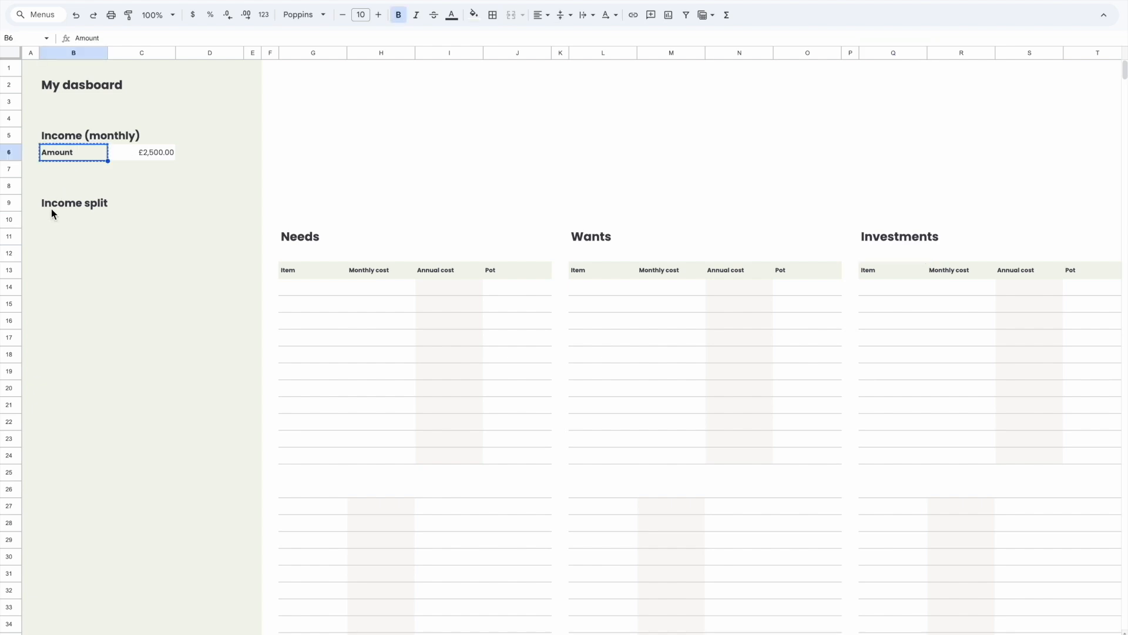
left_click(52, 219)
key("ctrl+v")
double_click(52, 218)
double_click(52, 218)
type("Category")
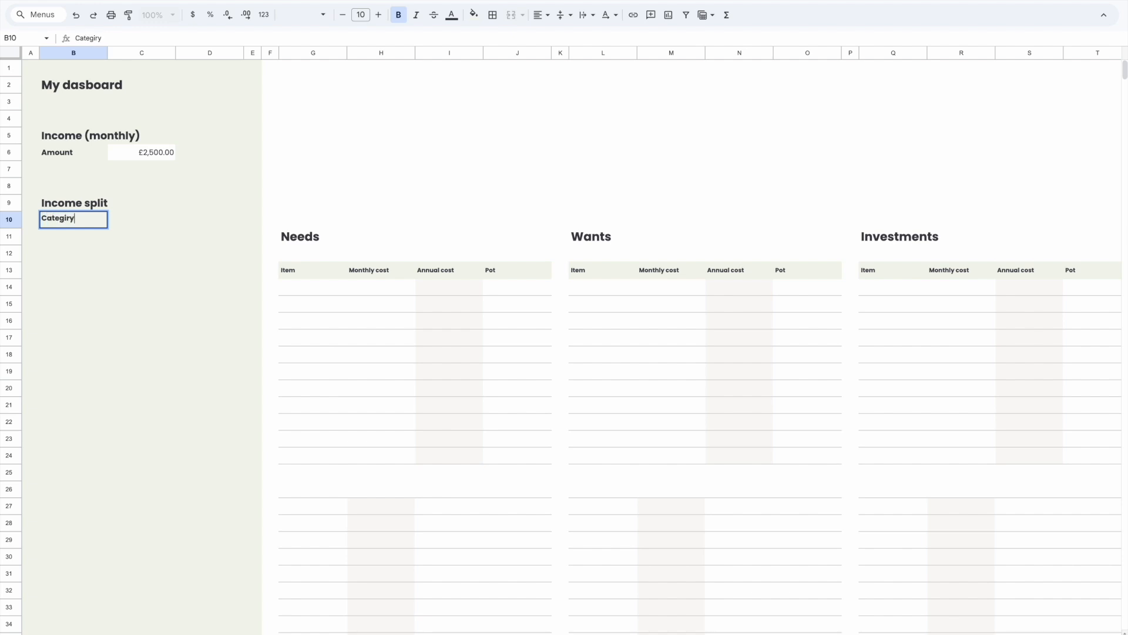
left_click(144, 253)
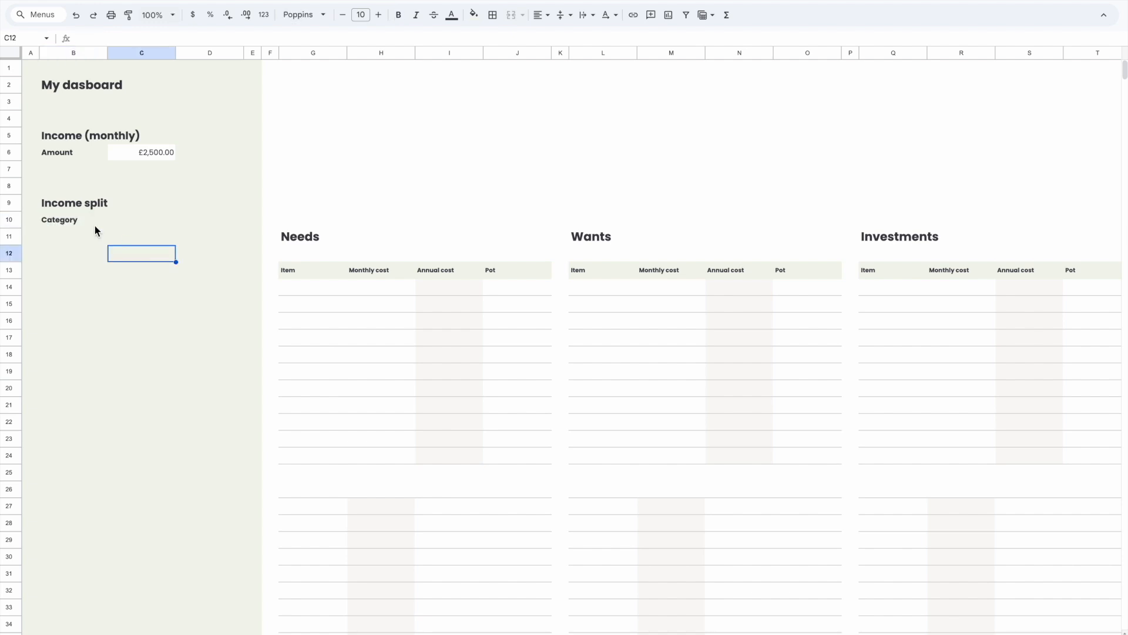
- Copy the Category label to cell C10 and replace the copy's text with "Target %"
left_click(73, 221)
key("ctrl+c")
left_click(144, 223)
key("ctrl+v")
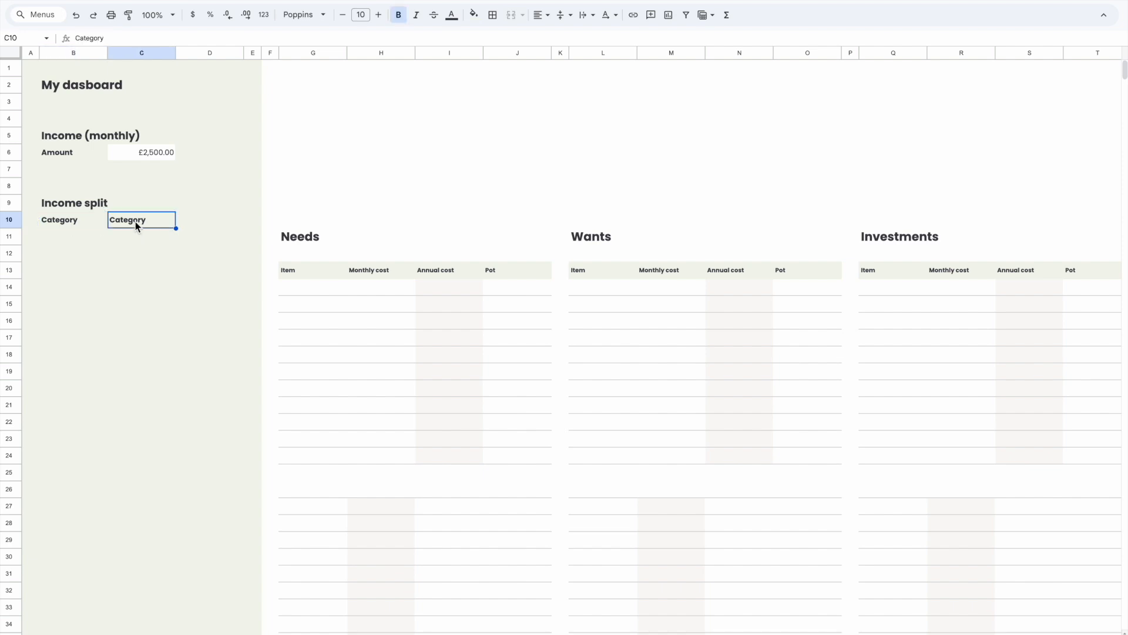
type("Target %")
- Paste the copied label into cell D10 and replace its text with "Actual %"
left_click(191, 221)
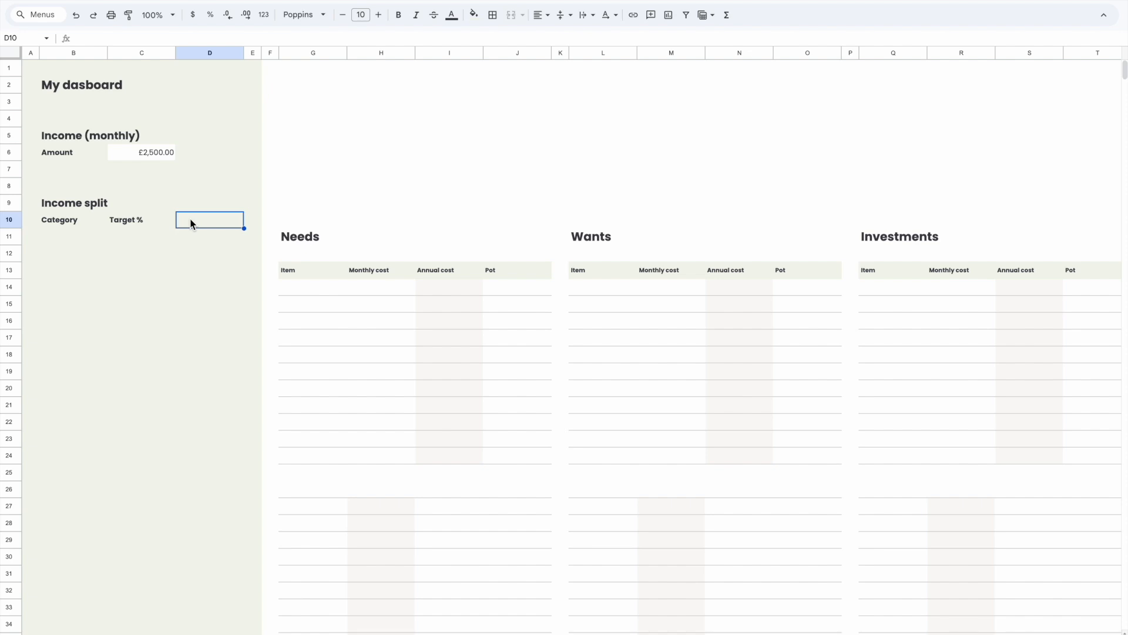
key("ctrl+v")
key("ctrl+a")
double_click(190, 219)
key("ctrl+a")
type("Actual %")
key("Return")
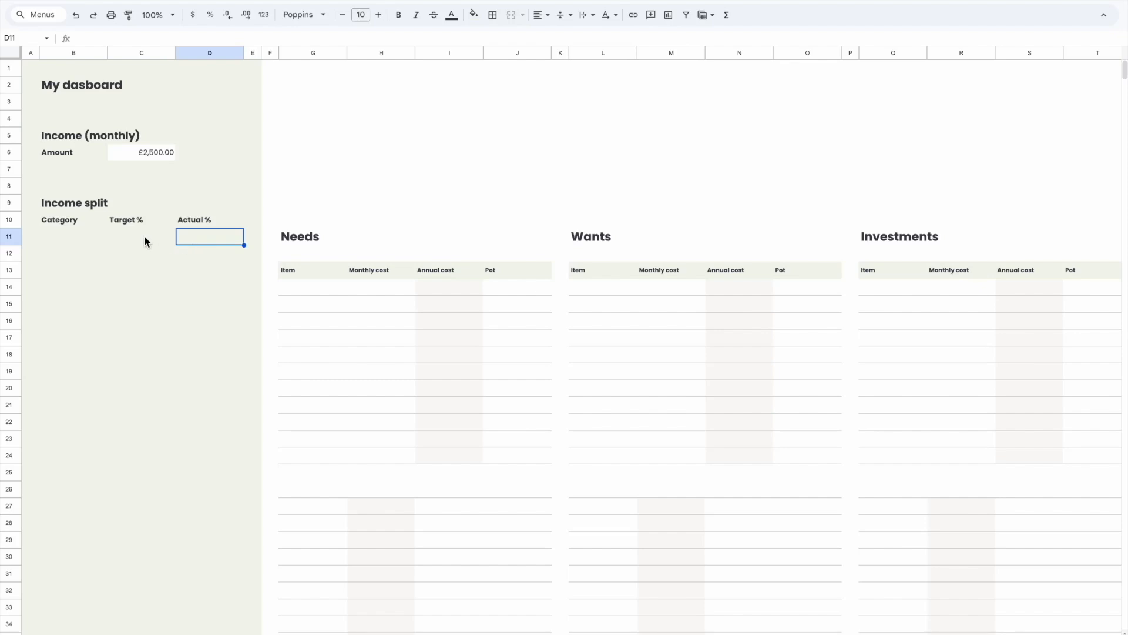
- List Needs, Wants and Investments in cells B11 through B13 under Category
key("Left")
key("Left")
type("Needs")
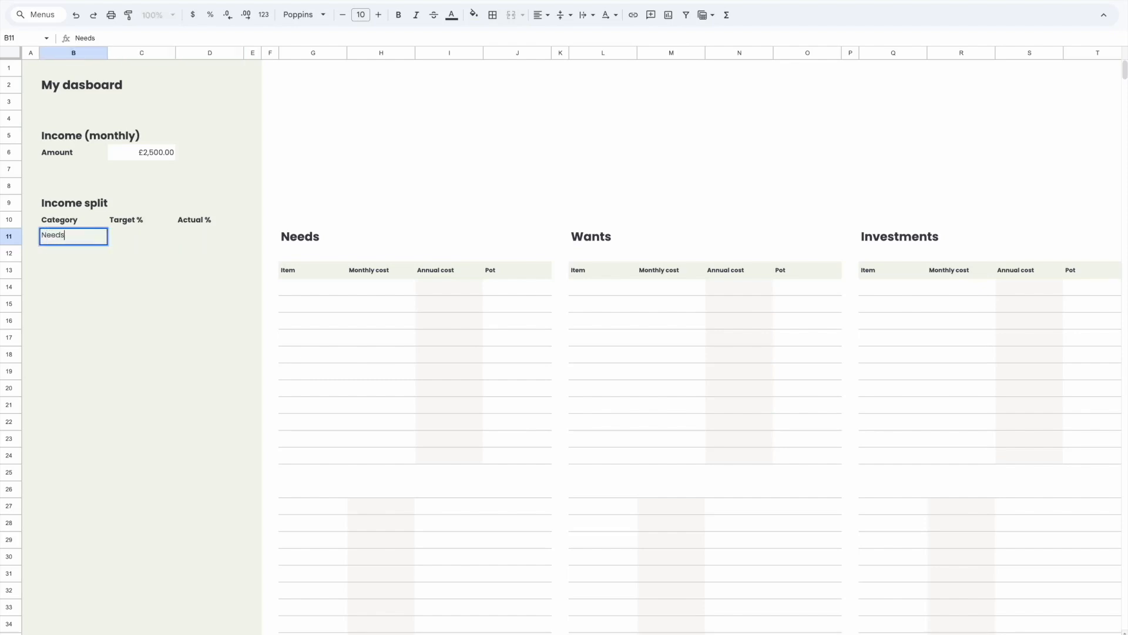
key("Return")
type("Wants")
key("Return")
type("Investments")
left_click(154, 371)
left_click(133, 154)
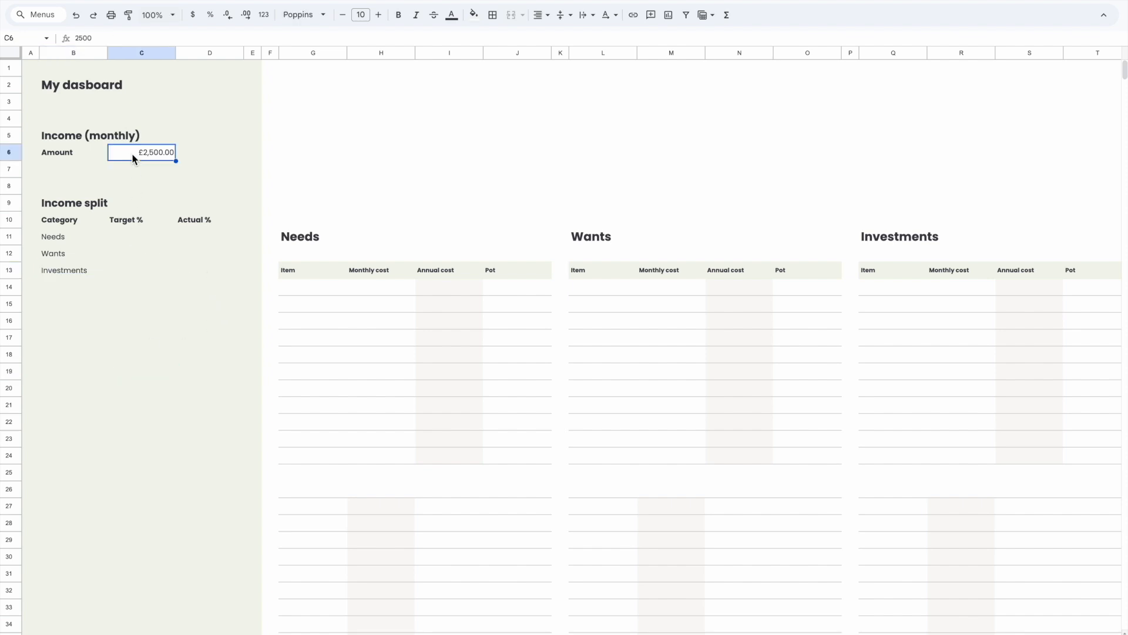
- Fill the Target % cells C11 through C13 with white
left_click_drag(118, 238, 118, 271)
left_click(478, 23)
left_click(586, 54)
left_click(183, 298)
left_click(135, 257)
left_click(149, 222)
left_click(136, 286)
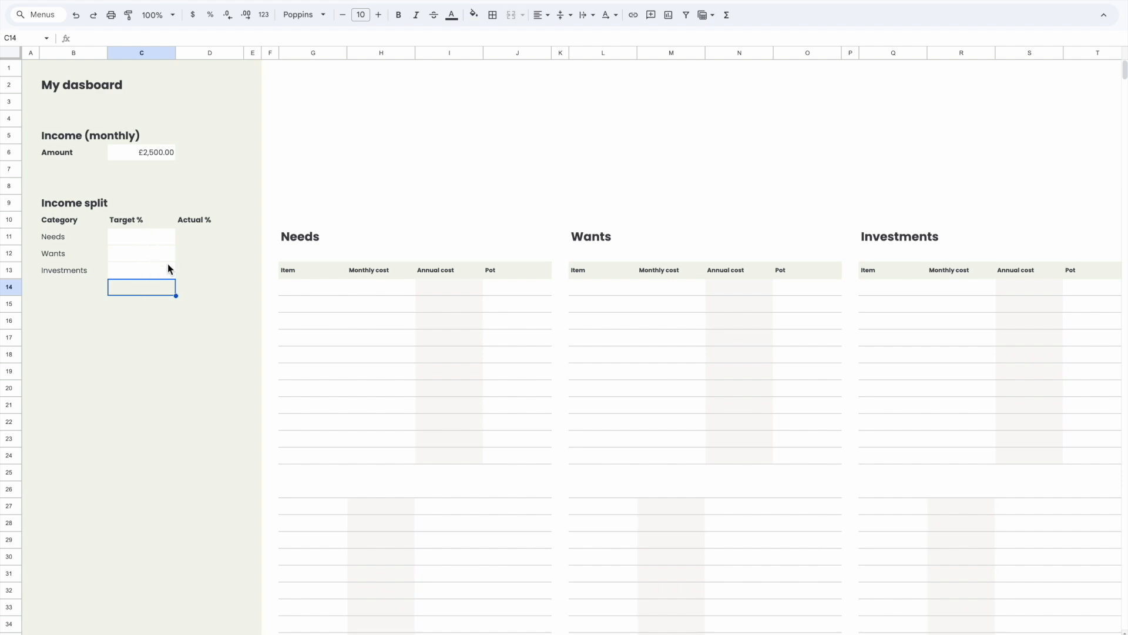
left_click(141, 338)
left_click(144, 240)
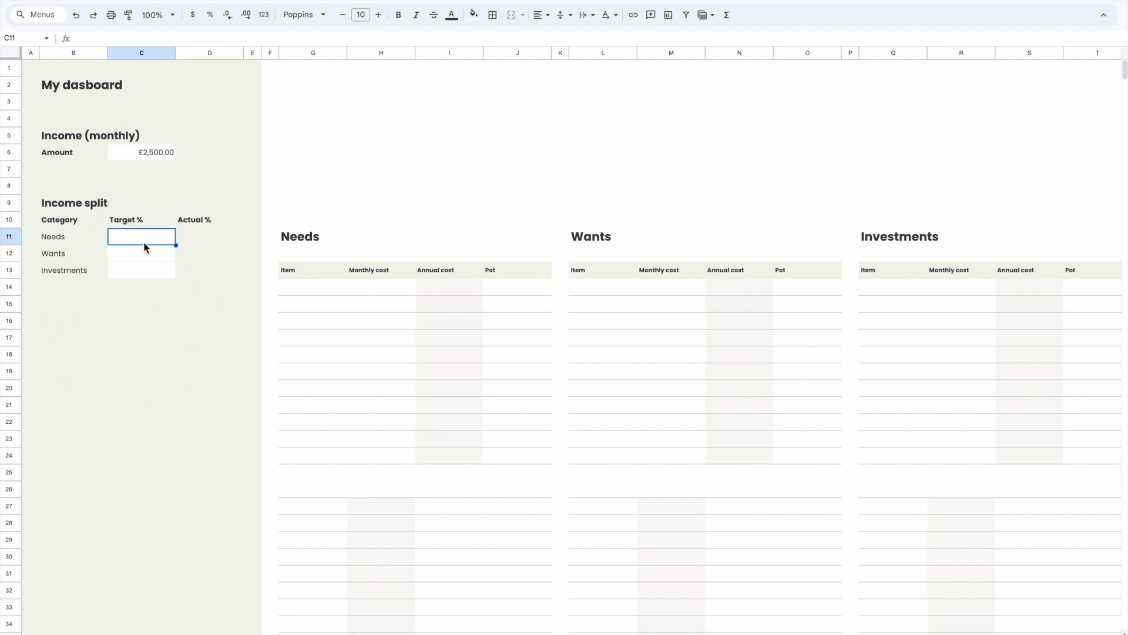
- Copy the Income split heading to cell B16 and replace the copy's text with "Payment pots"
left_click(75, 206)
key("ctrl+c")
left_click(71, 320)
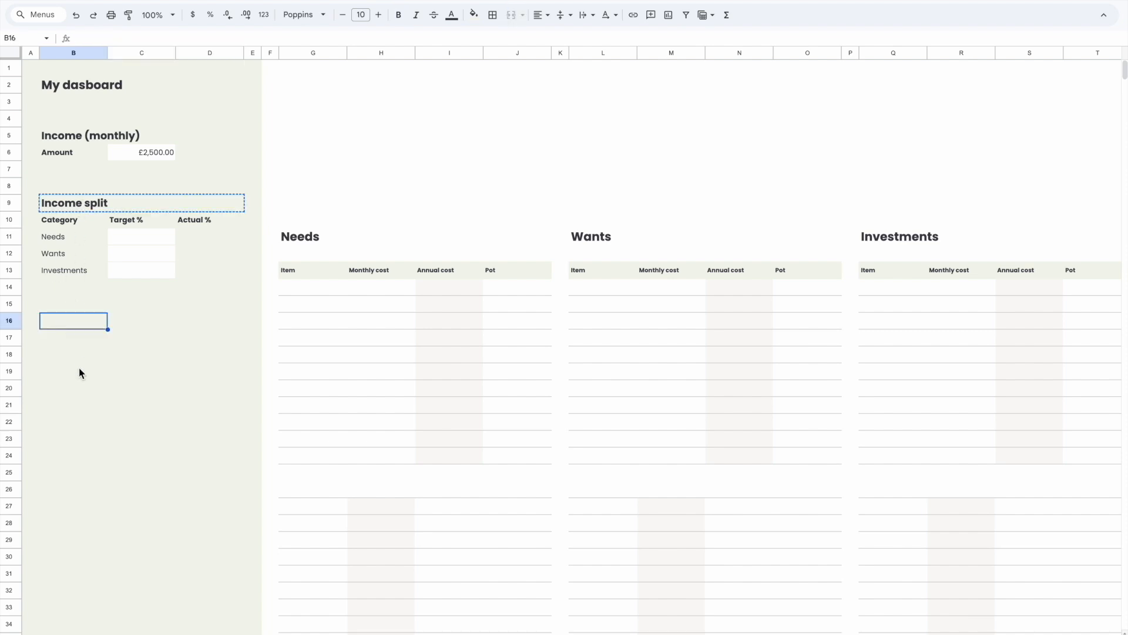
key("ctrl+v")
triple_click(88, 322)
type("Payment pots")
left_click(121, 382)
- Copy the income split header row B10:D10 into row 17 beneath the Payment pots heading
left_click(54, 338)
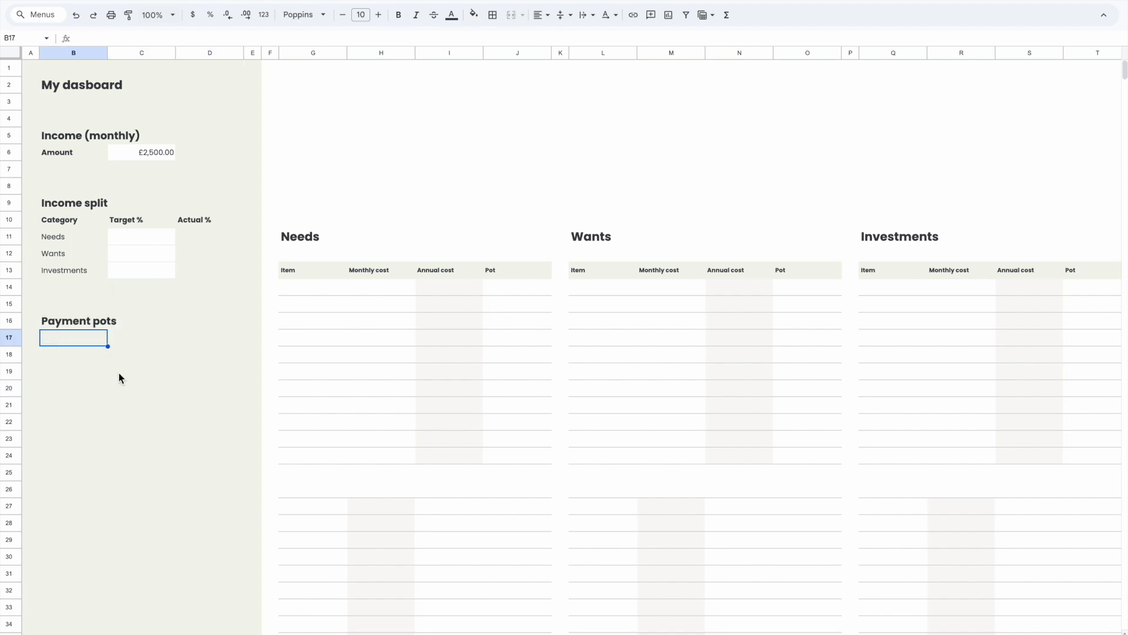
left_click_drag(79, 216, 207, 213)
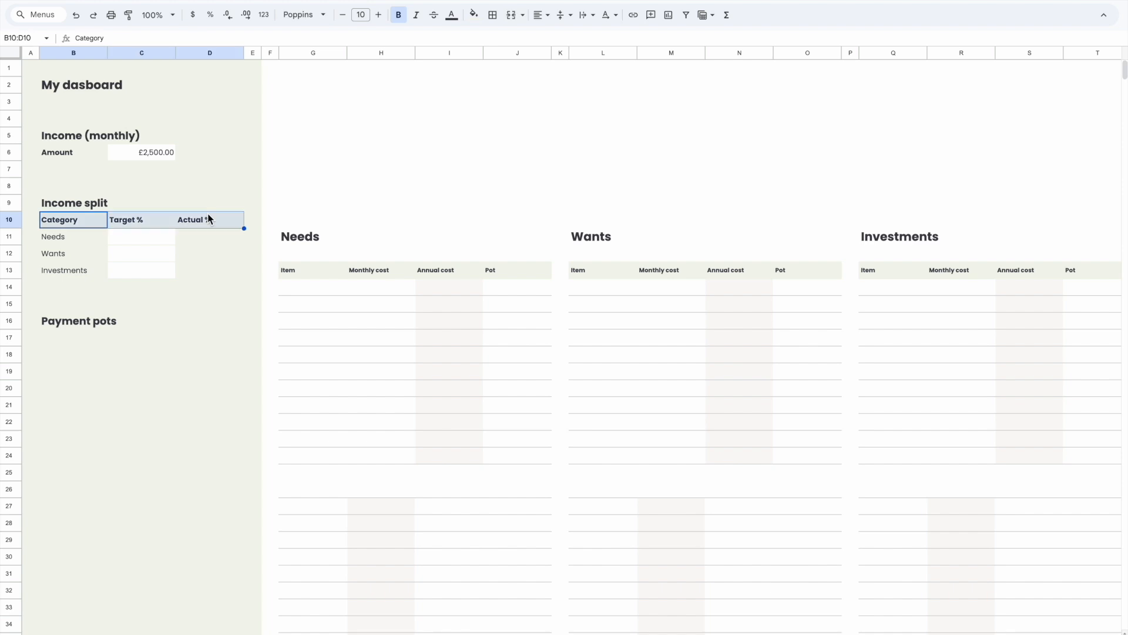
key("ctrl+c")
left_click(81, 357)
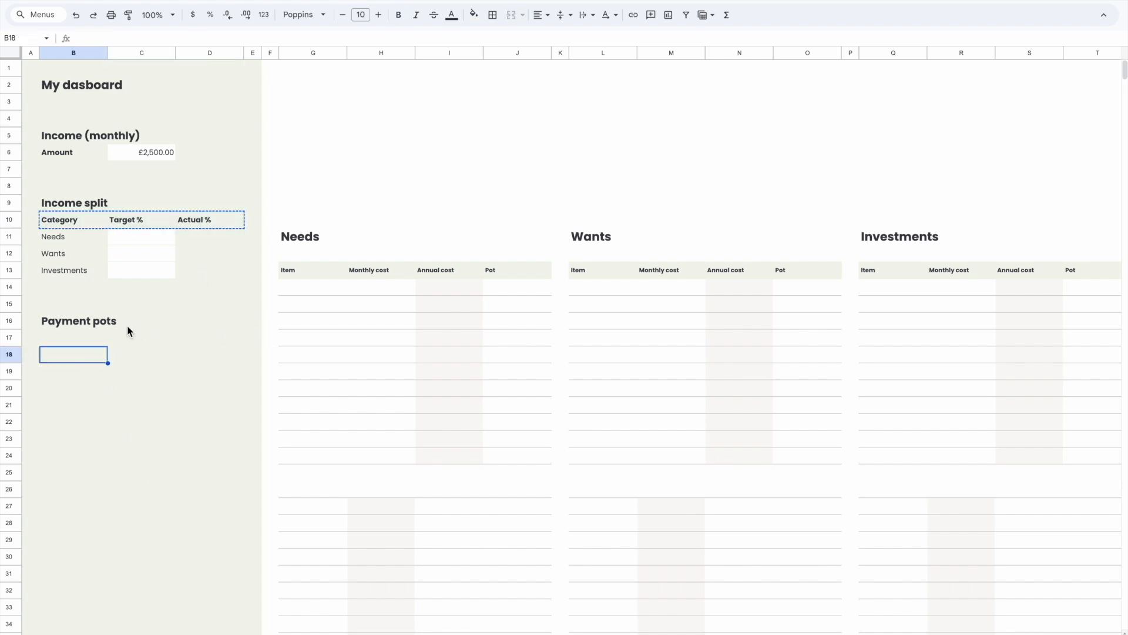
left_click(89, 338)
key("ctrl+v")
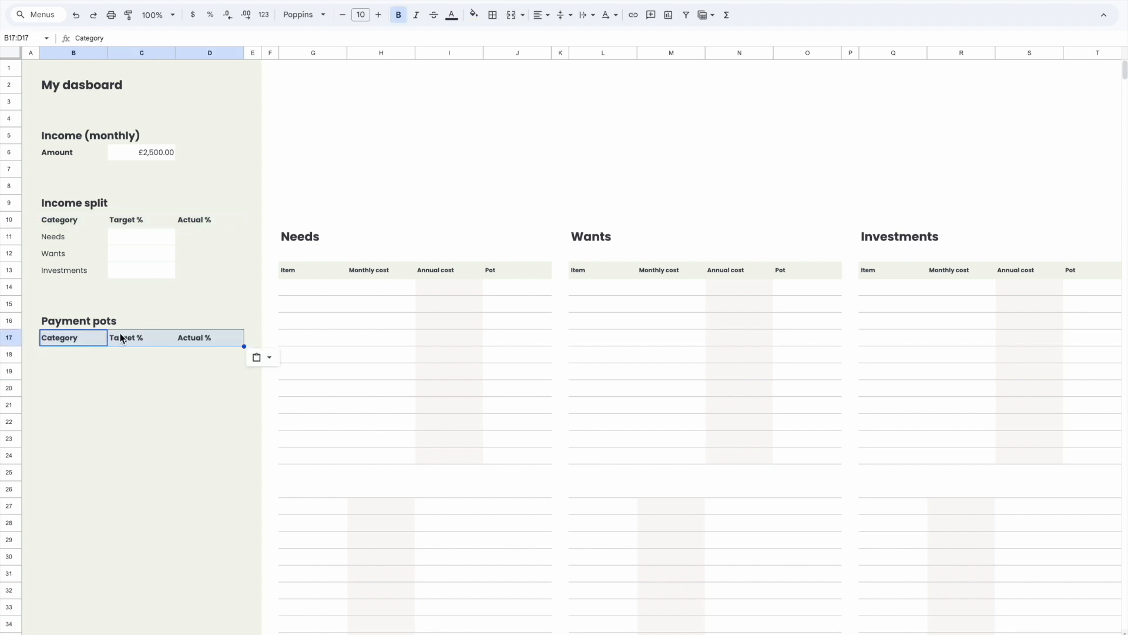
- Replace the copied Category label in cell B17 with "Account"
left_click(55, 340)
double_click(55, 339)
double_click(55, 340)
type("A")
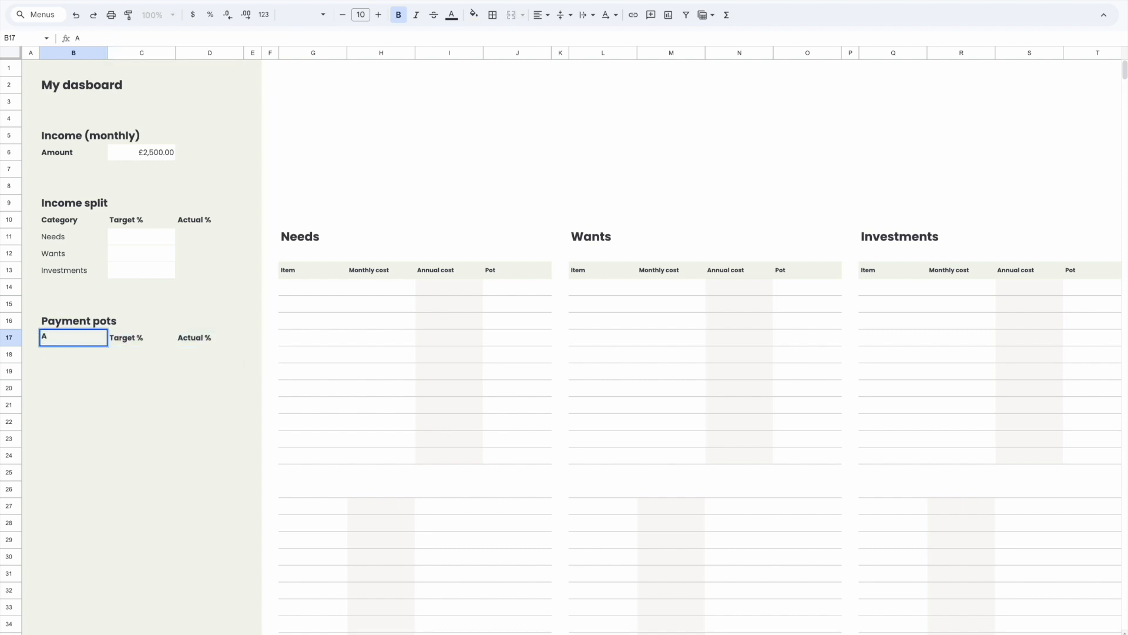
type("ccount")
- Replace the copied headers in cells C17 and D17 with "Monthly" and "Anually"
left_click(133, 337)
double_click(133, 337)
key("BackSpace")
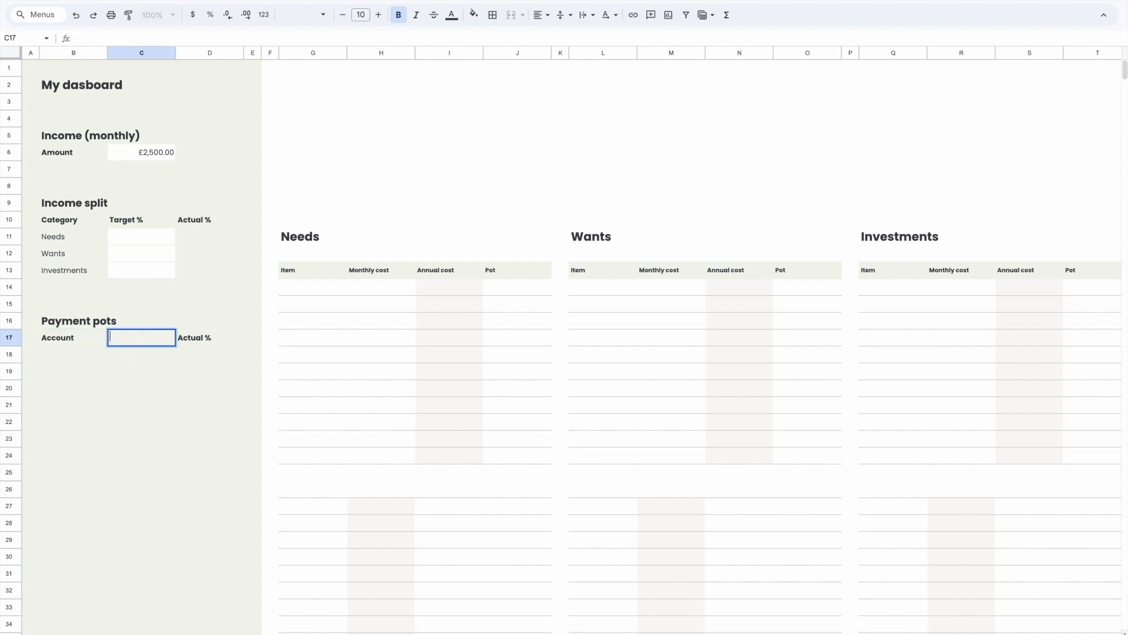
type("Monthly")
left_click(204, 335)
double_click(203, 335)
type("Anually")
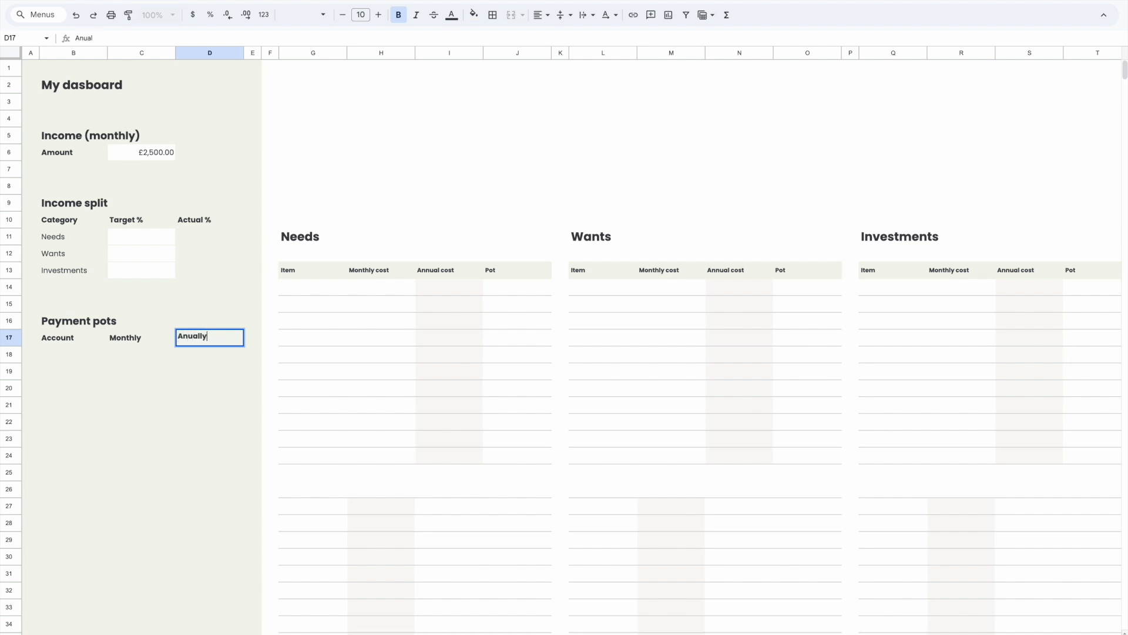
left_click(202, 370)
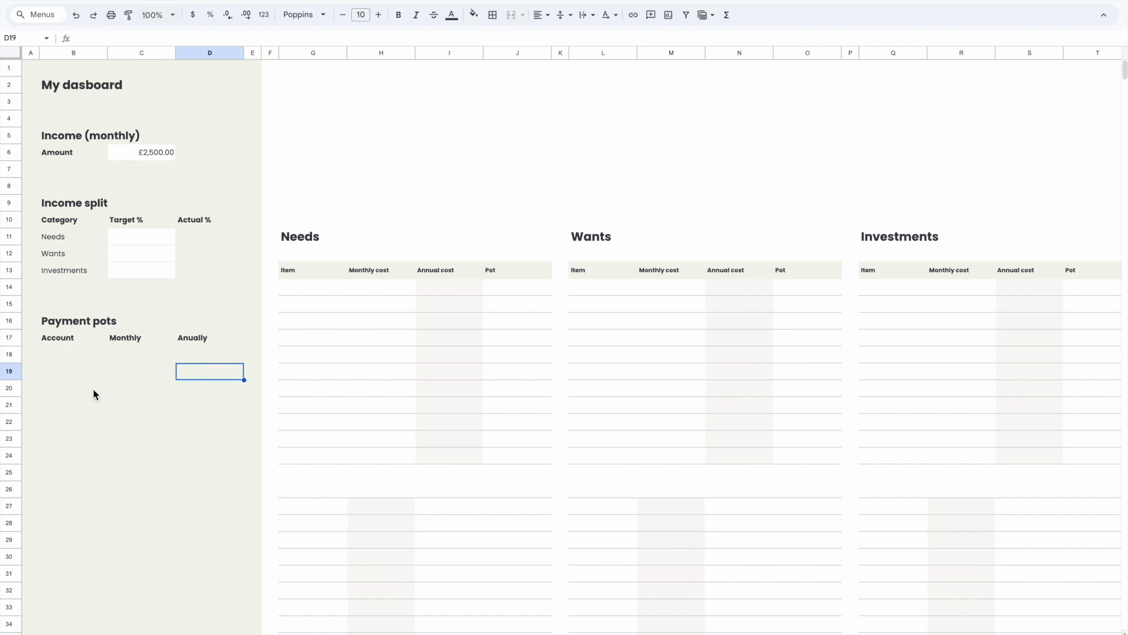
- Copy a plain category label from the income split to cell B18 and replace its text with "Bank account"
scroll(72, 393, "down", 1)
left_click(58, 325)
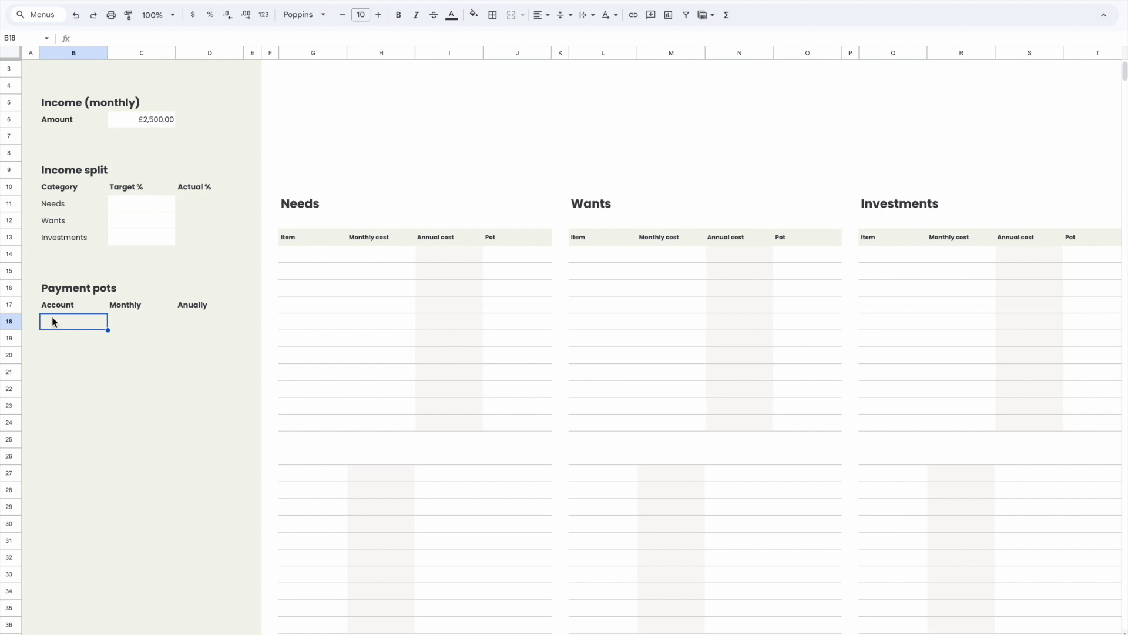
left_click(61, 211)
key("ctrl+c")
left_click(68, 319)
key("ctrl+v")
double_click(49, 322)
type("Bonk account")
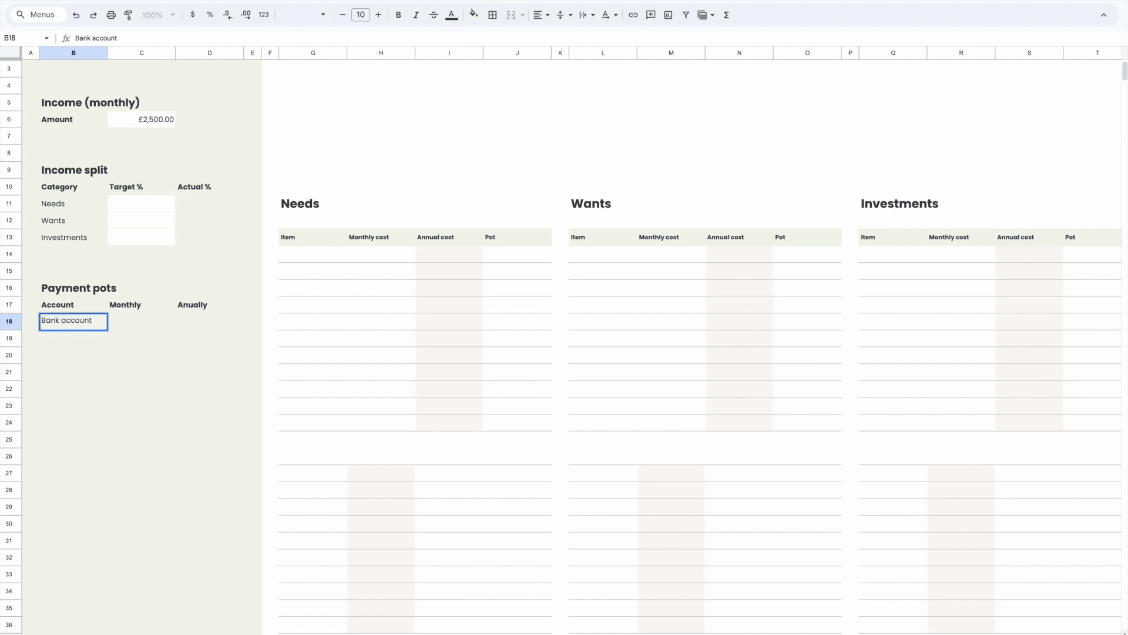
key("Return")
- List Credit card, Holiday, Annual payments and Savings in cells B19 through B22 under Account
type("Credit card")
key("Return")
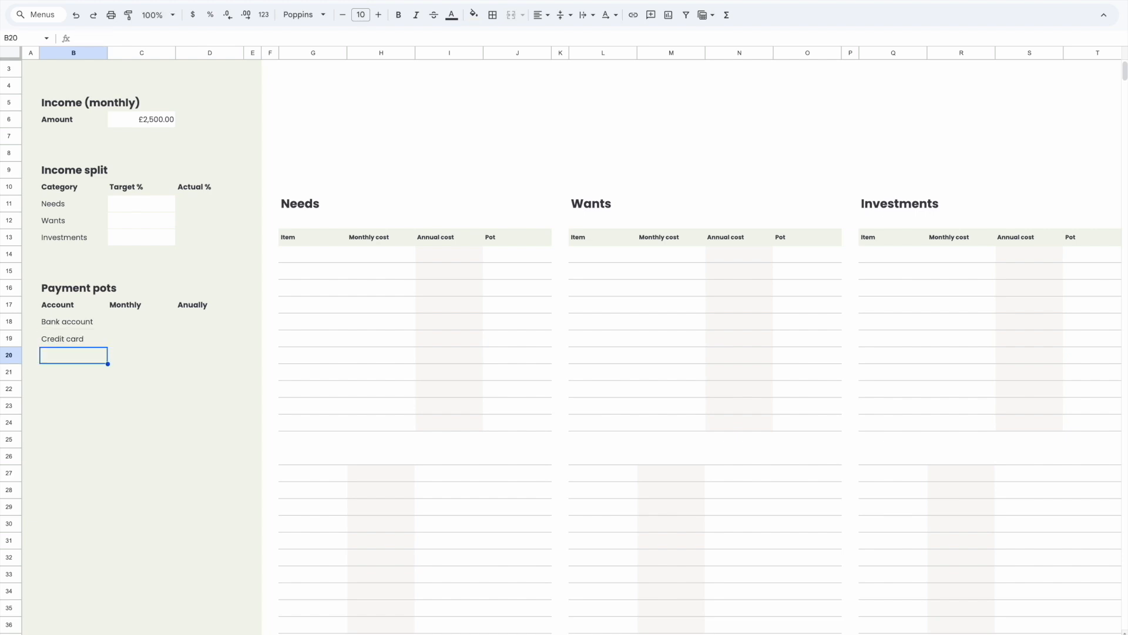
type("Holiday")
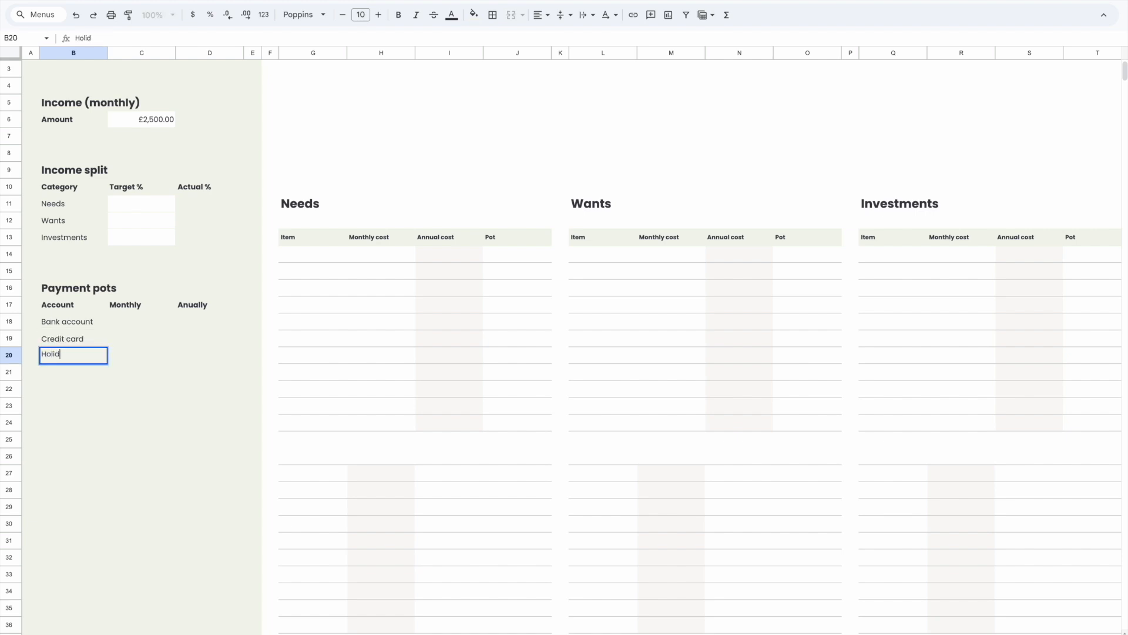
key("Return")
type("Annual payments")
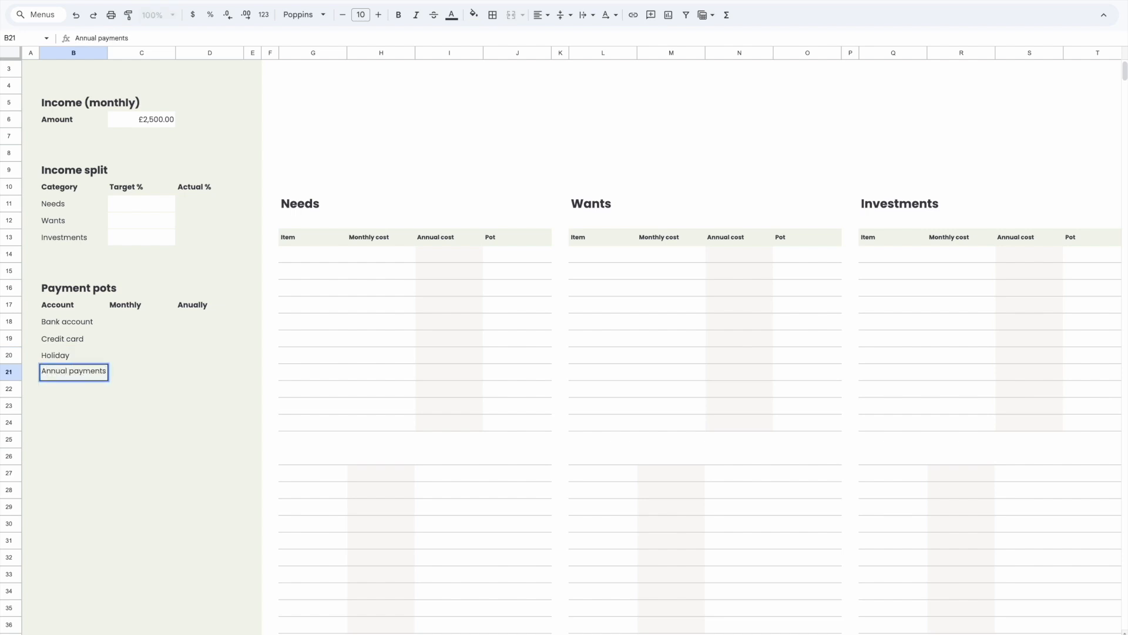
key("Return")
type("Savings")
left_click(100, 419)
scroll(155, 472, "down", 2)
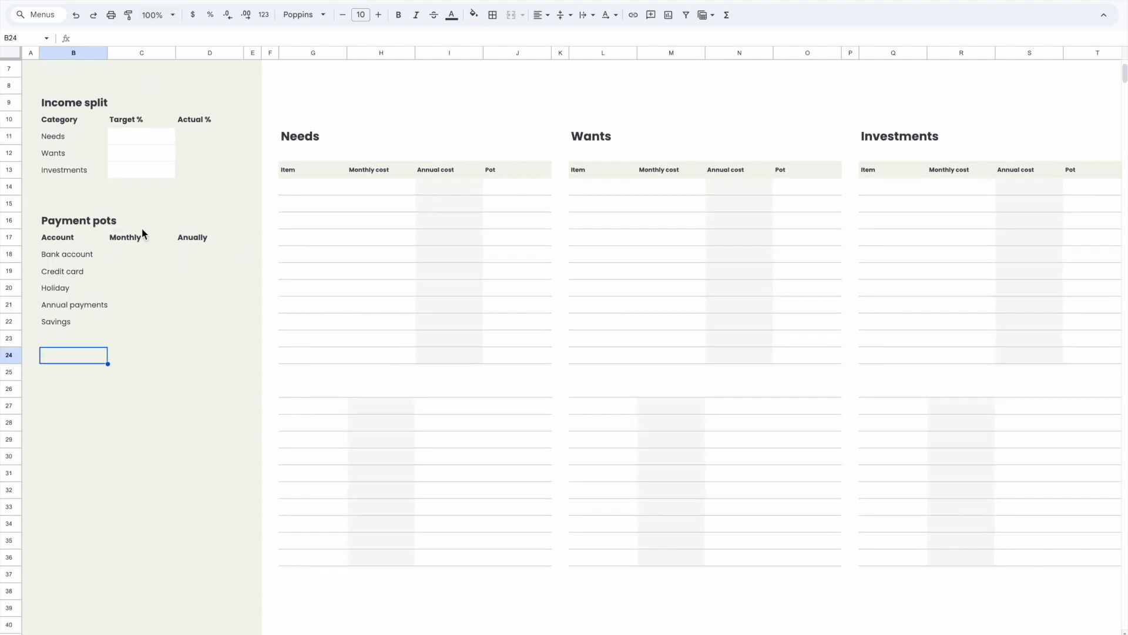
left_click(141, 254)
left_click(141, 136)
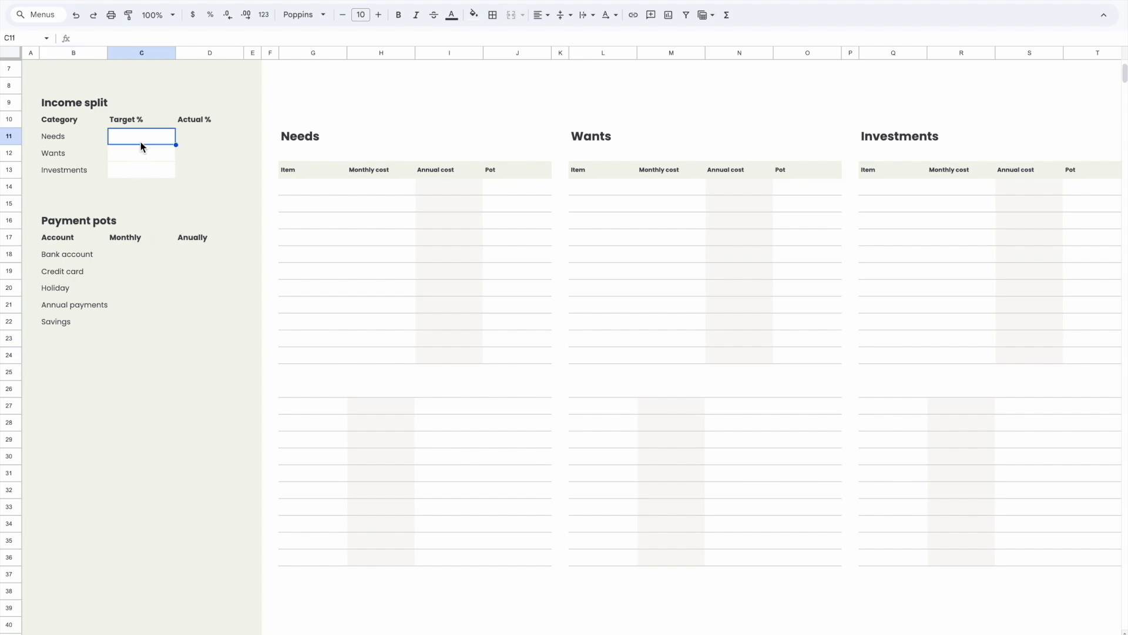
scroll(141, 180, "up", 2)
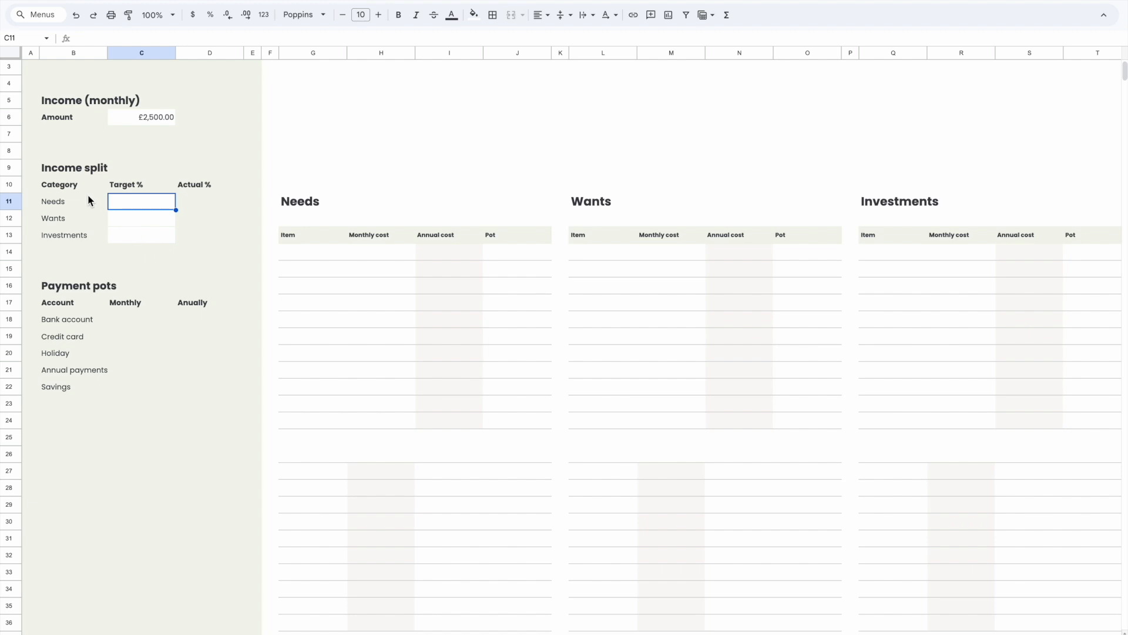
- Copy the Payment pots heading to cell B24 and replace the copy's text with "Checker"
left_click(79, 275)
left_click(77, 288)
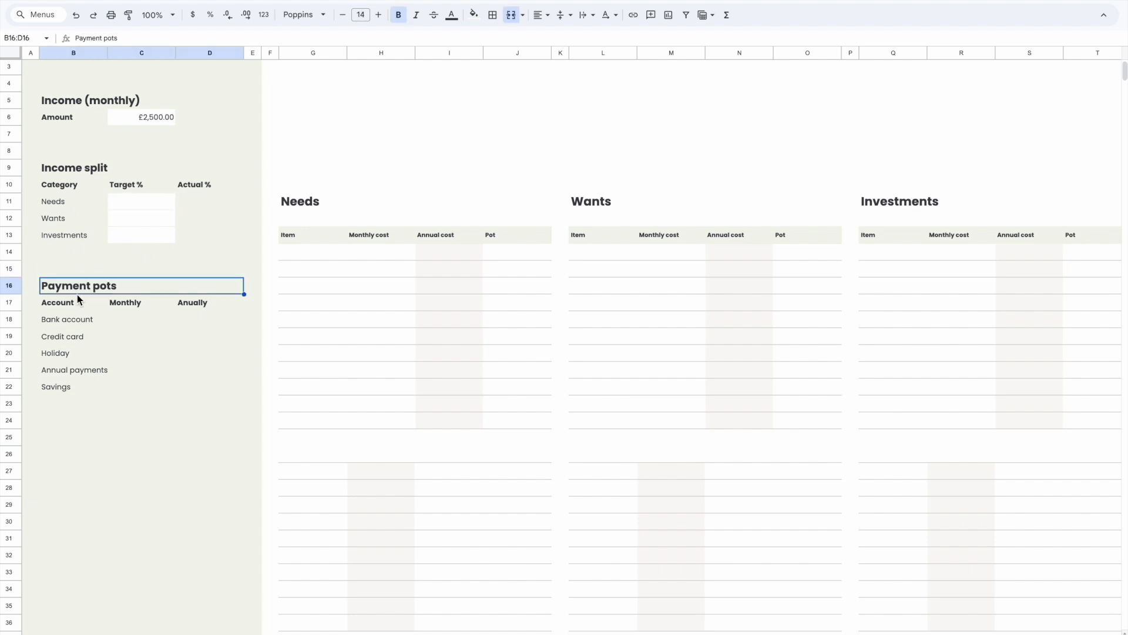
left_click(69, 420)
key("ctrl+v")
type("Checker")
left_click(141, 504)
scroll(178, 448, "up", 1)
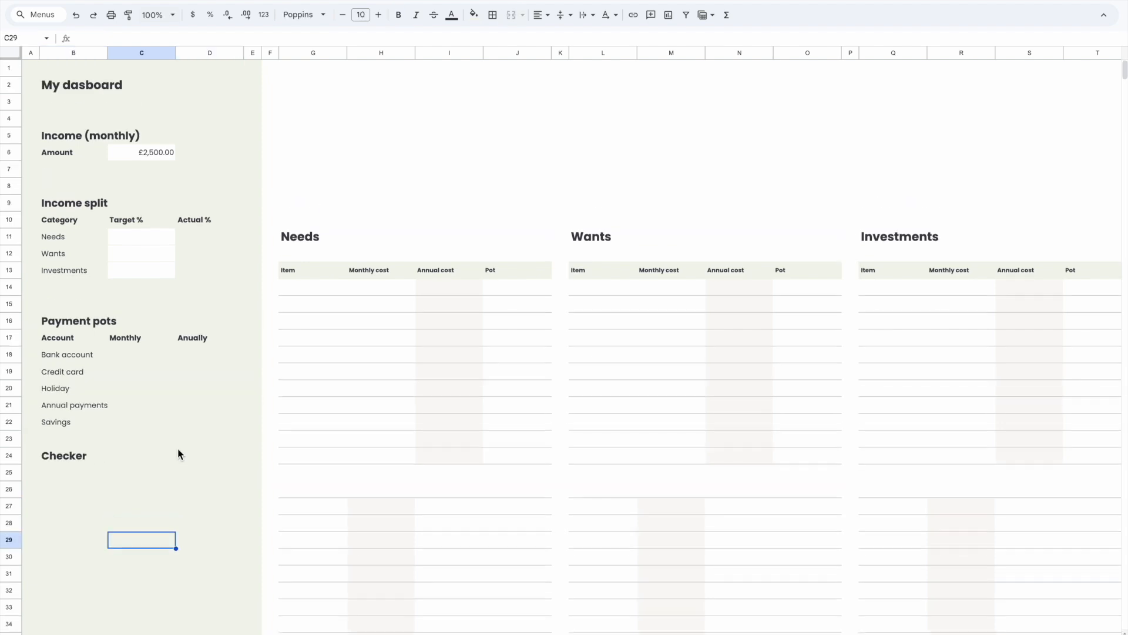
scroll(221, 400, "down", 10)
scroll(204, 320, "up", 10)
left_click(65, 475)
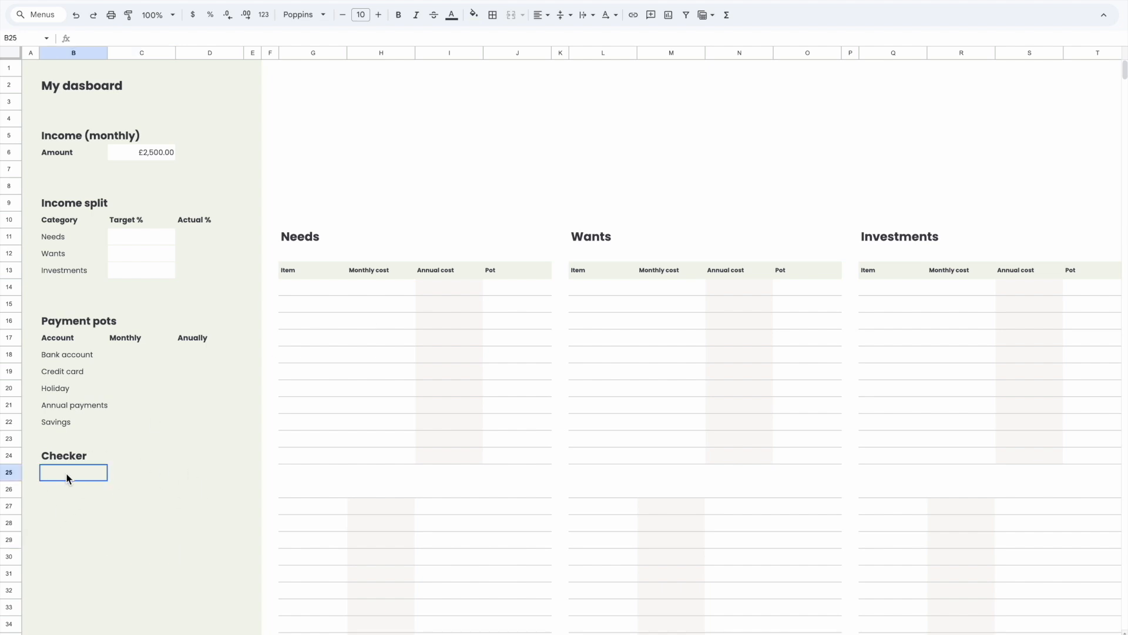
left_click(70, 361)
key("ctrl+c")
left_click(61, 478)
- Copy the Monthly header to cell C25 under Checker and replace its text with "Target"
left_click(135, 340)
key("ctrl+c")
left_click(136, 470)
key("ctrl+v")
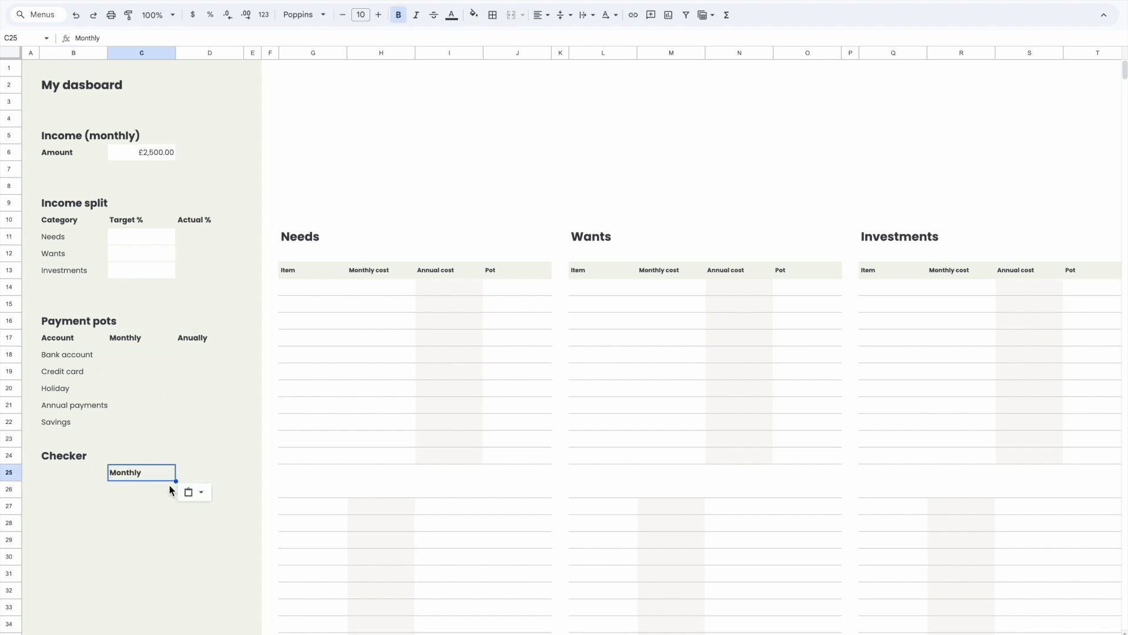
double_click(136, 473)
key("ctrl+a")
type("Target")
left_click(229, 462)
- Copy the Target label to cell D25 and replace the copy's text with "Actual"
double_click(202, 473)
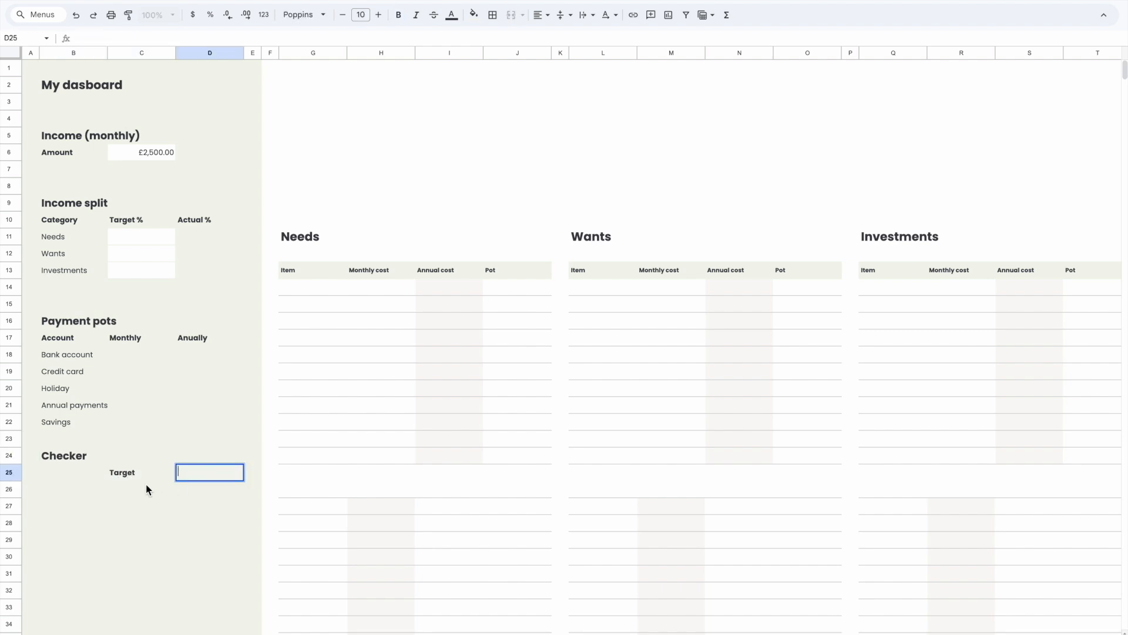
left_click(137, 473)
key("ctrl+c")
left_click(199, 459)
left_click(196, 477)
key("ctrl+v")
double_click(195, 474)
type("Actual")
left_click(188, 537)
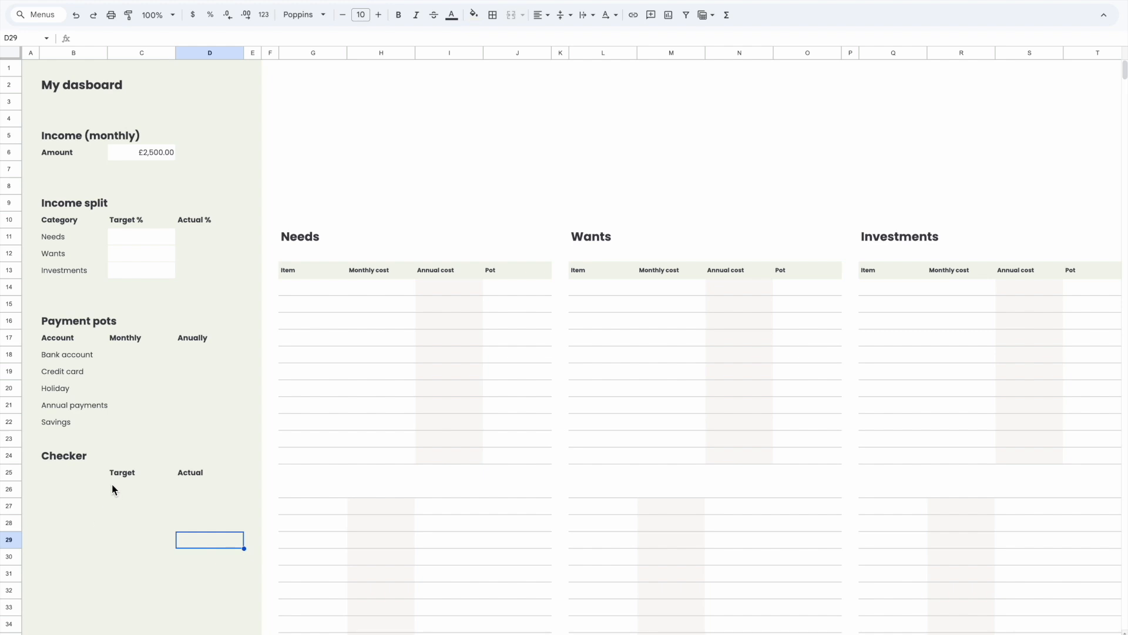
- Copy the Savings label to cell B26 and replace the copy's text with "Total salary"
left_click(75, 423)
key("ctrl+c")
left_click(63, 494)
key("ctrl+v")
double_click(76, 491)
double_click(75, 488)
type("Total s")
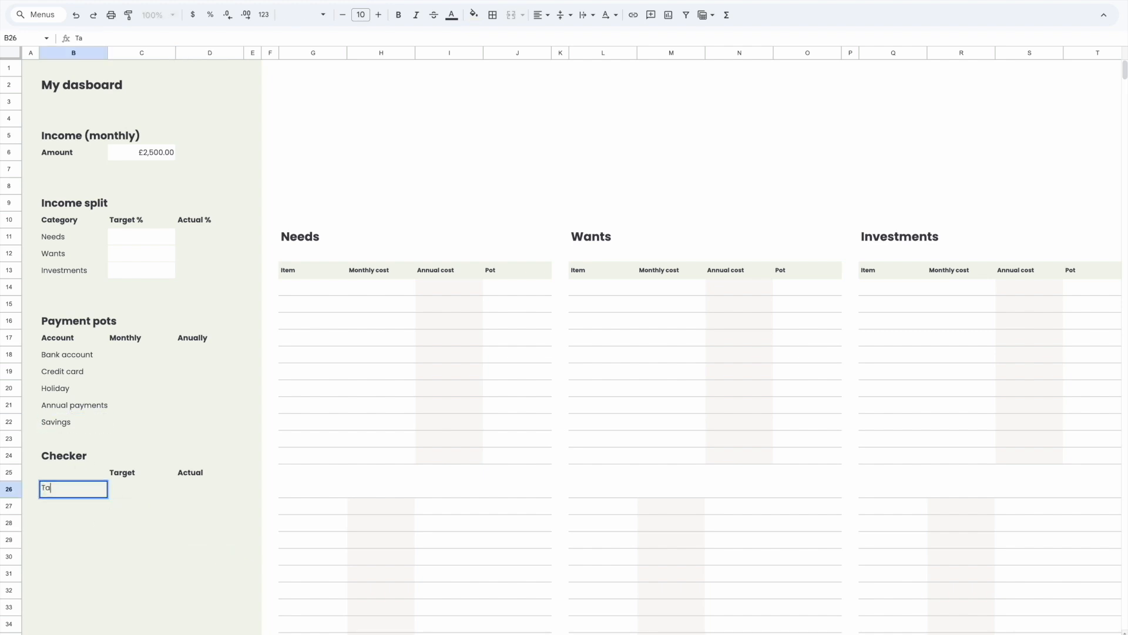
type("alary")
left_click(126, 592)
- Paste the copied label into cell B27 and replace its text with "Left over"
left_click(78, 504)
key("ctrl+v")
type("L")
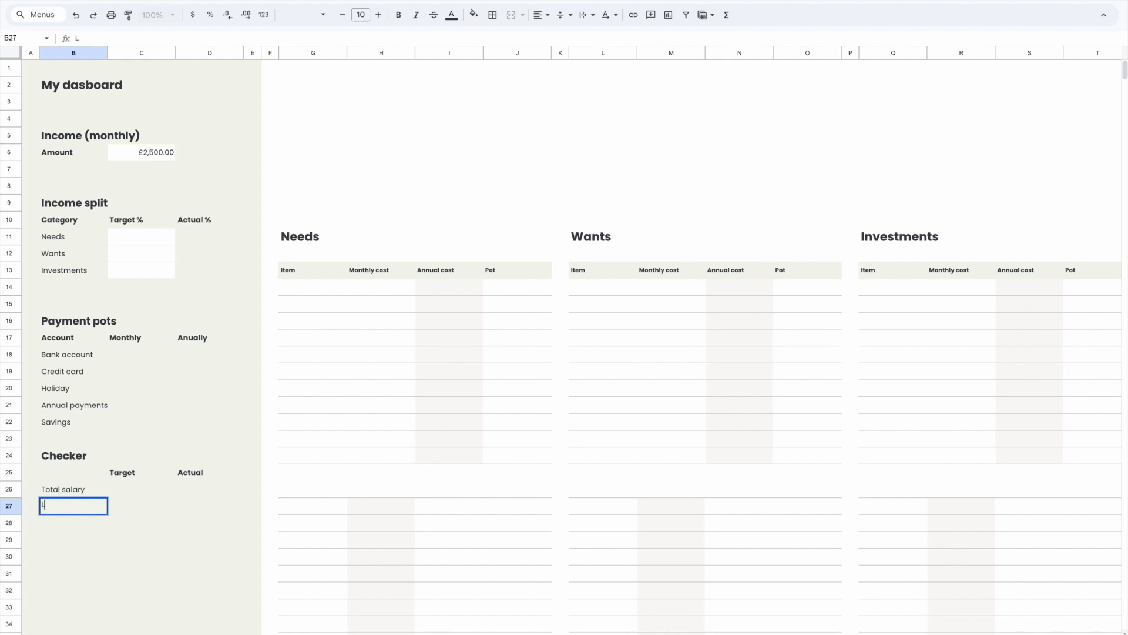
type("eft over")
left_click(163, 545)
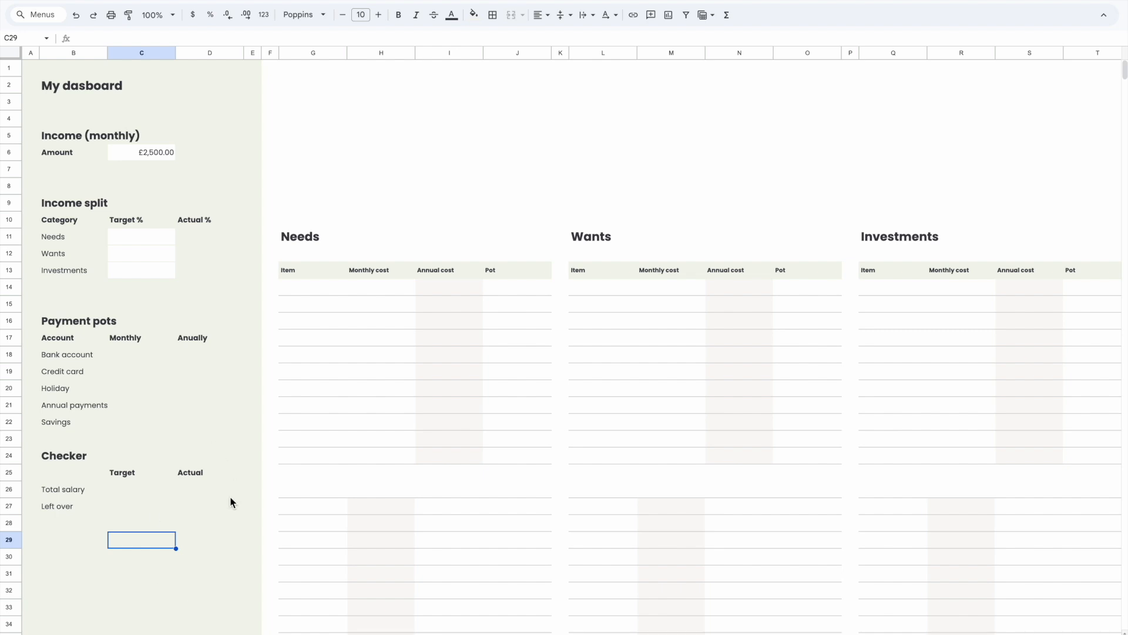
scroll(320, 491, "down", 1)
scroll(321, 491, "up", 1)
left_click(130, 240)
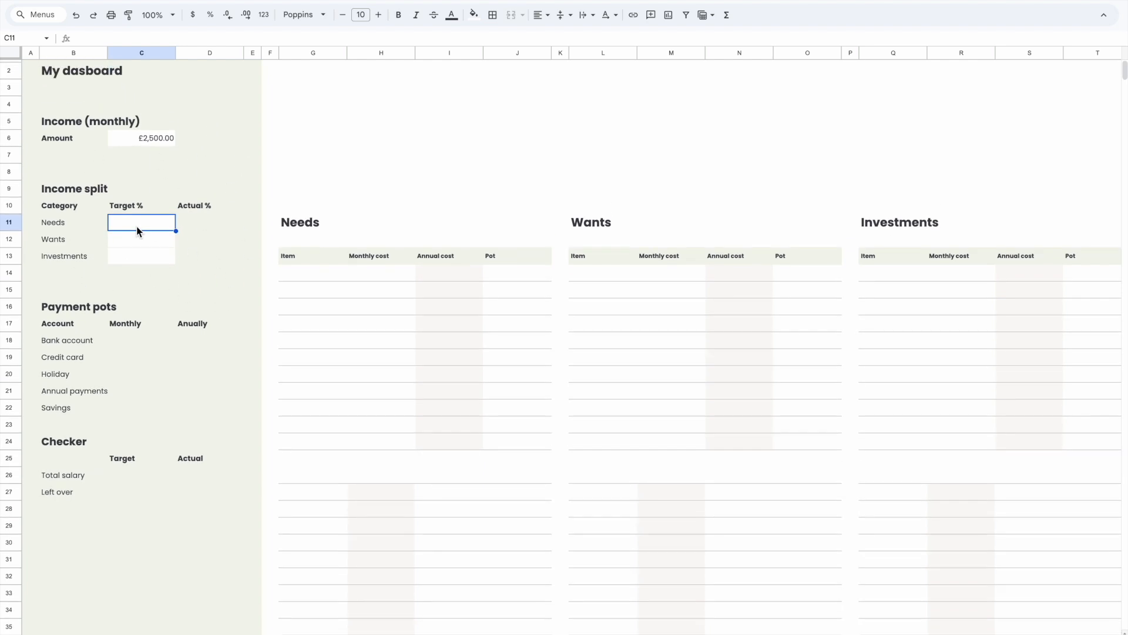
left_click(139, 253)
left_click(119, 221)
left_click(125, 252)
left_click(135, 273)
left_click(136, 241)
left_click(135, 252)
left_click(133, 223)
- Enter target percentages of 50 for Needs, 30 for Wants and 20 for Investments in cells C11 through C13
left_click(132, 241)
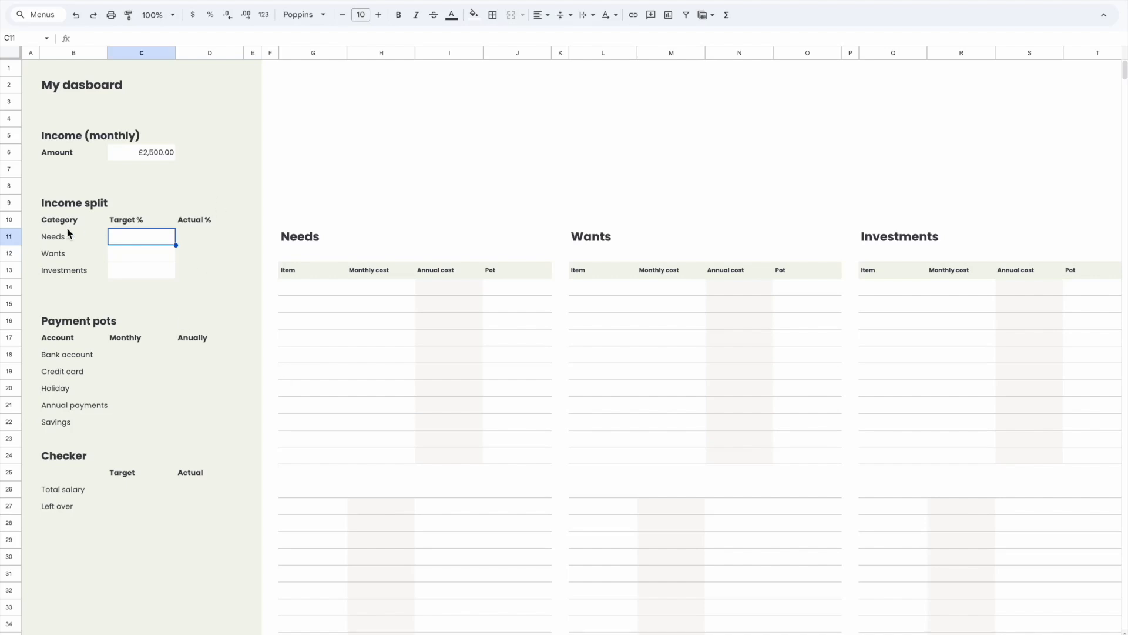
type("50")
key("Return")
type("20")
key("BackSpace")
type("30")
key("Return")
type("20")
left_click(142, 307)
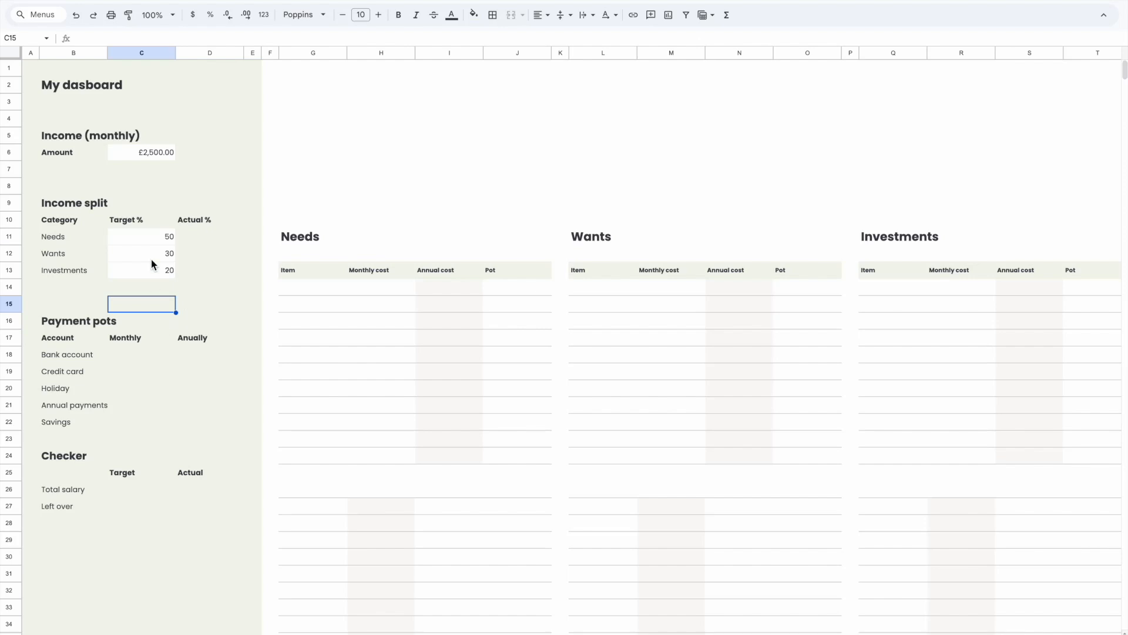
left_click(376, 168)
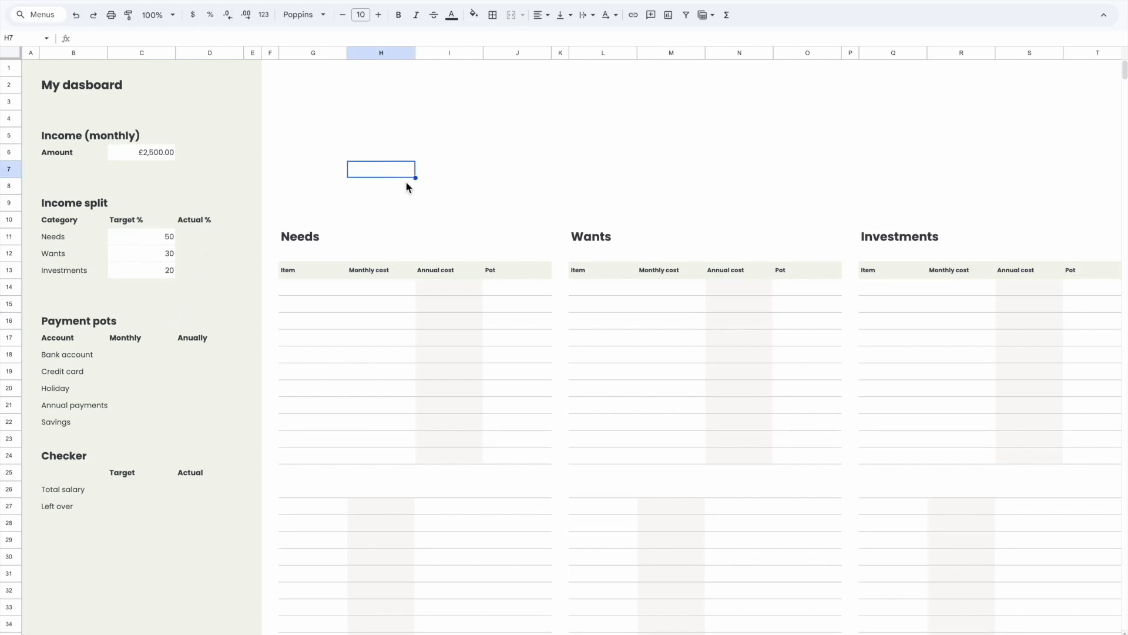
left_click(299, 87)
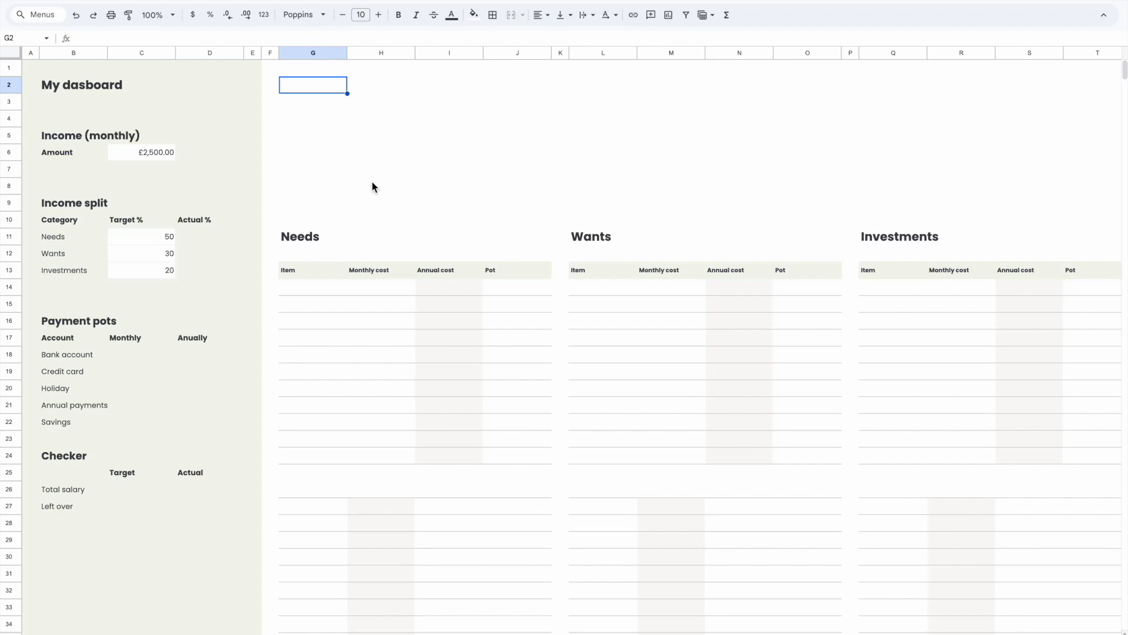
left_click(372, 187)
left_click(460, 89)
- Merge cells G3:H5 into one box above the Needs table and align its content vertically to the middle
left_click(305, 107)
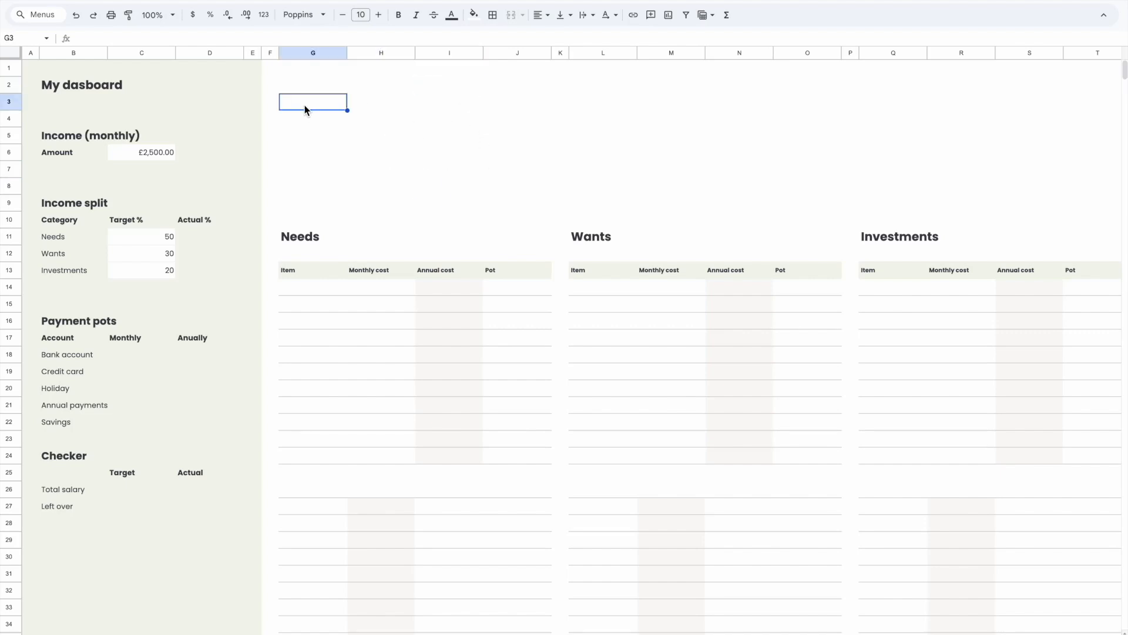
left_click_drag(368, 136, 302, 107)
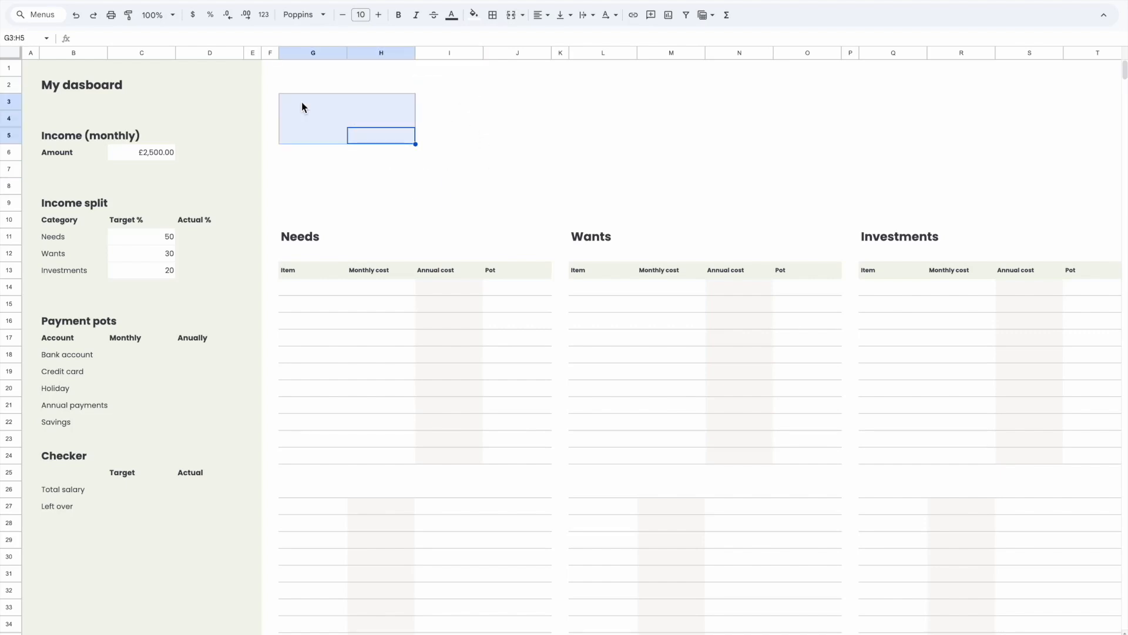
left_click(510, 15)
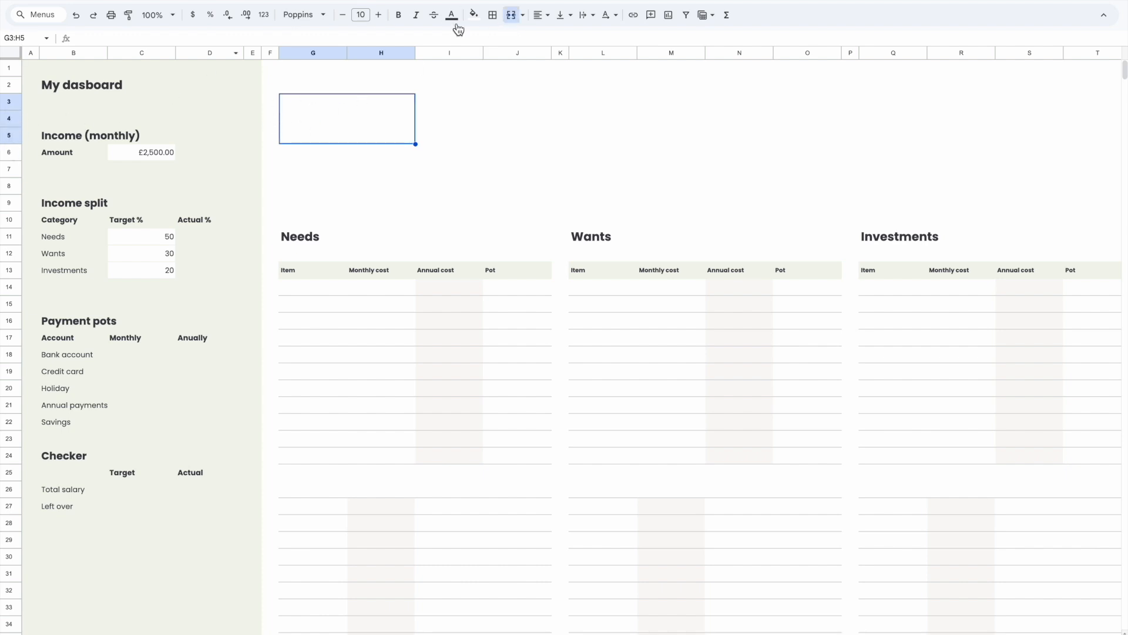
left_click(563, 15)
left_click(579, 39)
- Add an outer border around the merged box G3:H5
left_click(493, 15)
left_click(587, 45)
left_click(486, 156)
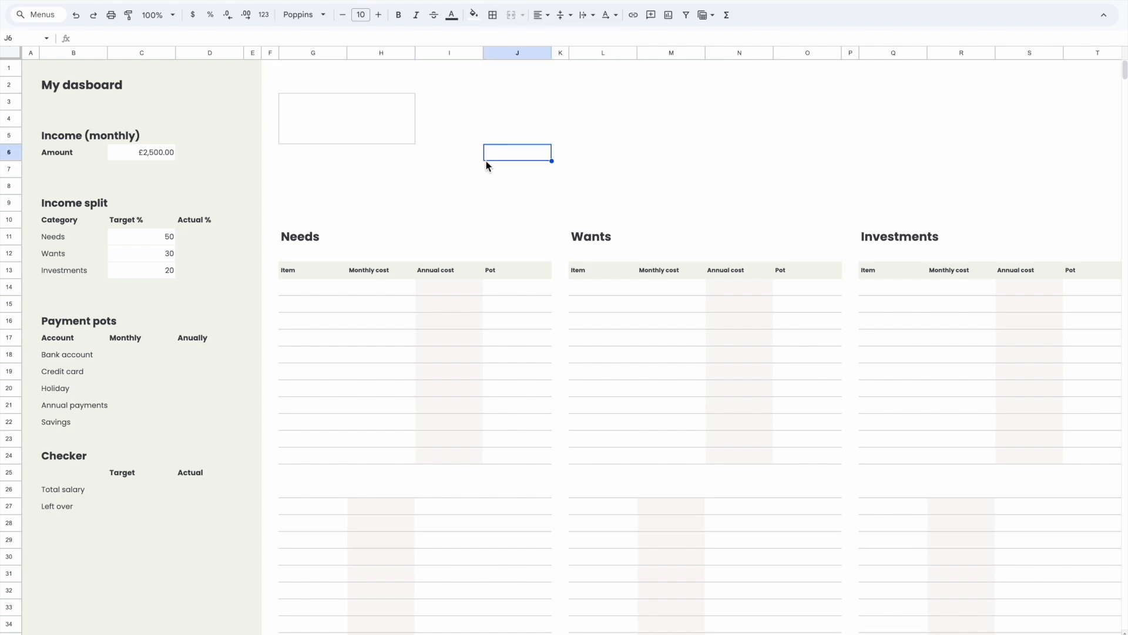
- Extend the empty merged, bordered box G3:H5 across to fill I3:J5 with an identical box
left_click(358, 135)
left_click_drag(415, 144, 507, 138)
left_click(438, 152)
left_click(365, 113)
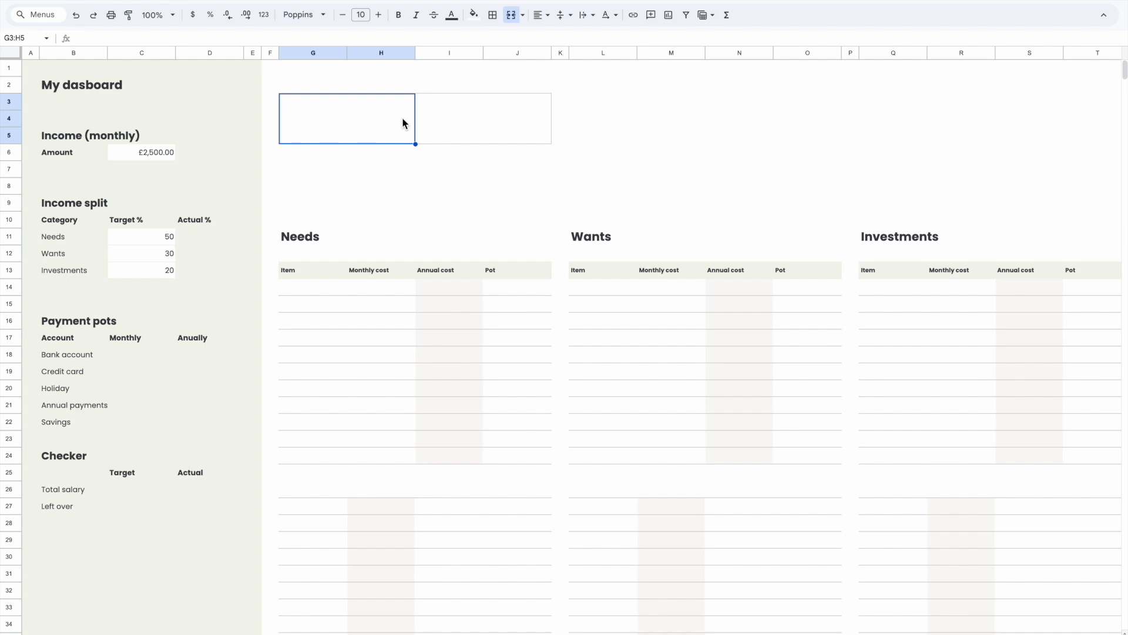
left_click(164, 239)
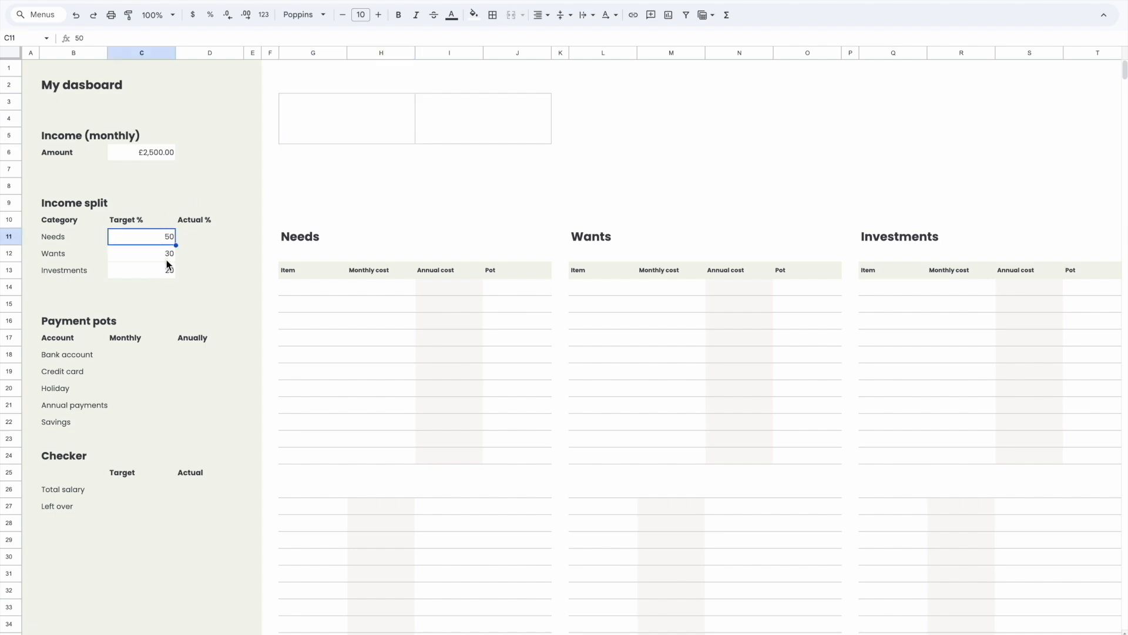
left_click(355, 113)
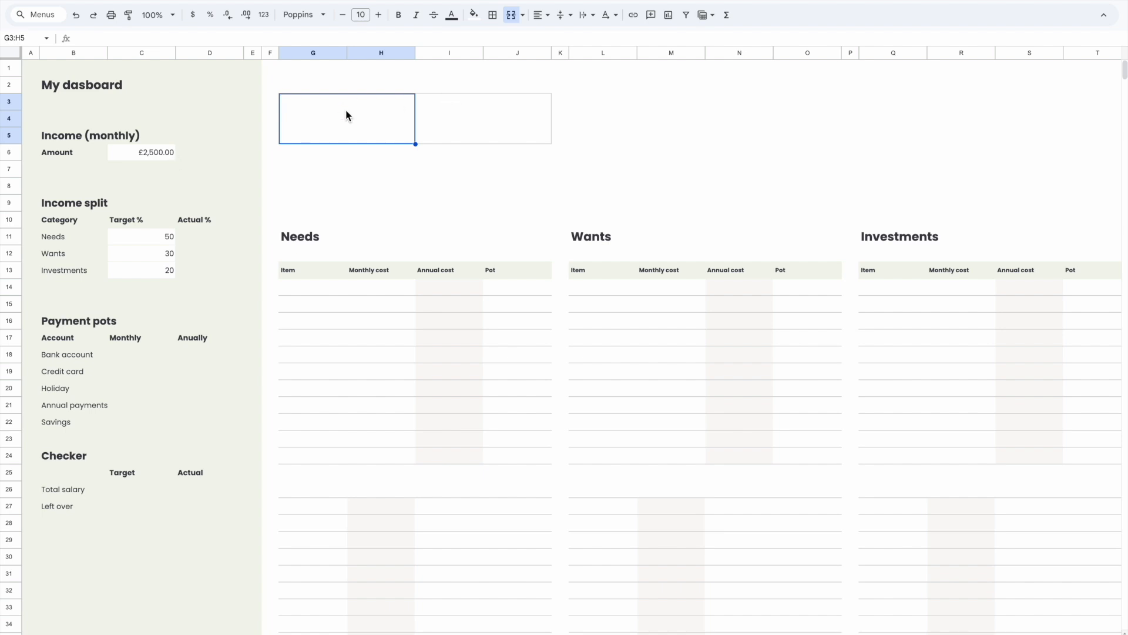
left_click(147, 238)
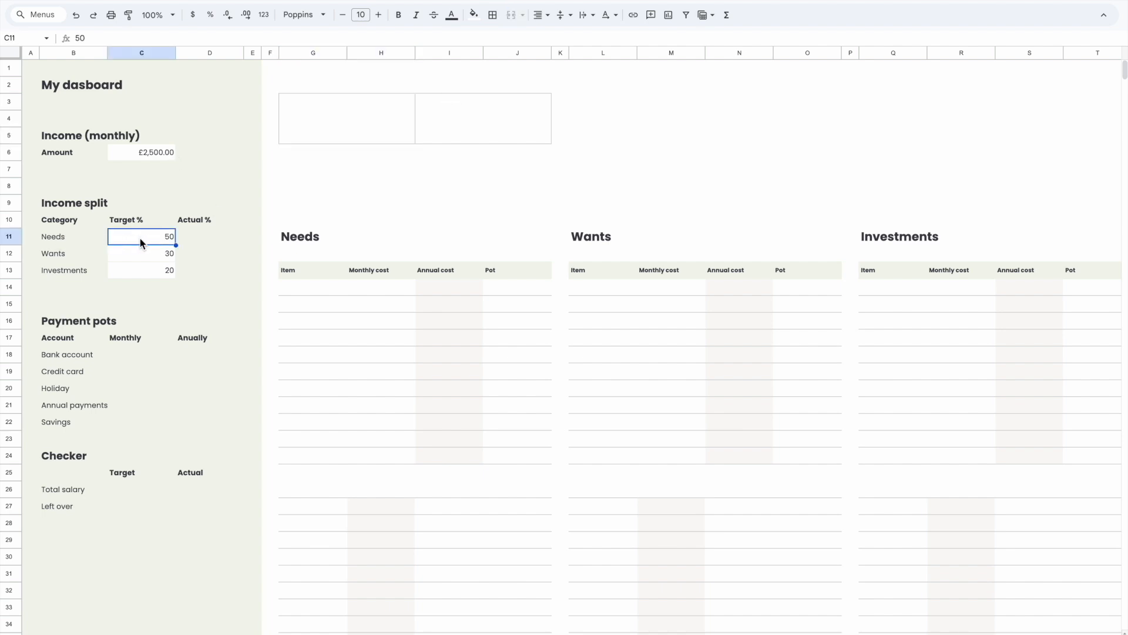
left_click(316, 240)
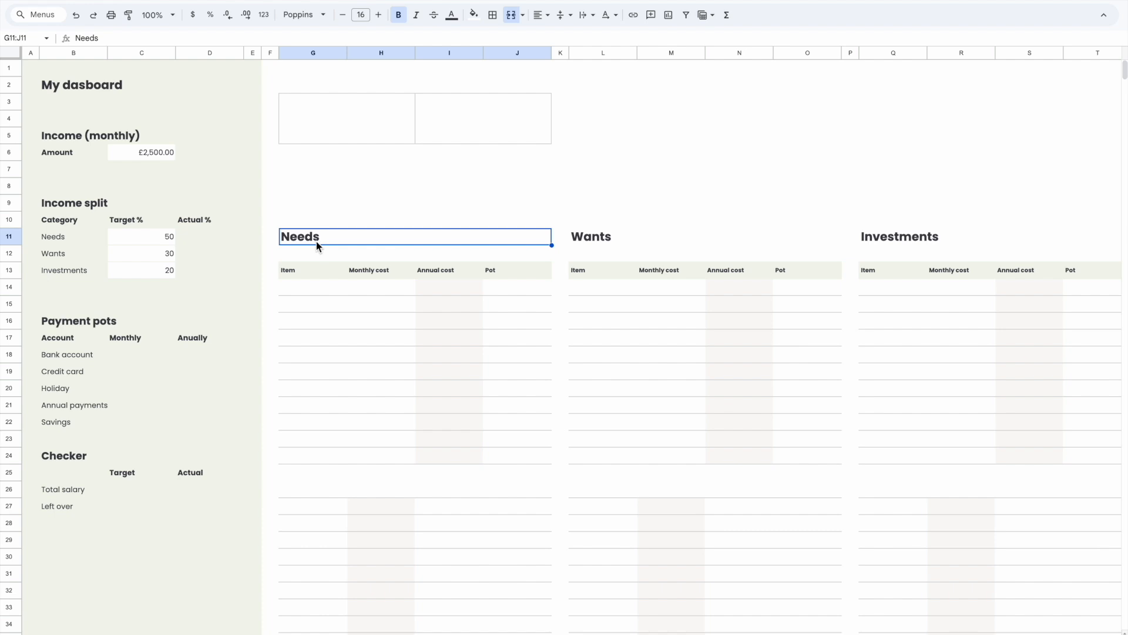
left_click(57, 235)
left_click(124, 238)
left_click(286, 252)
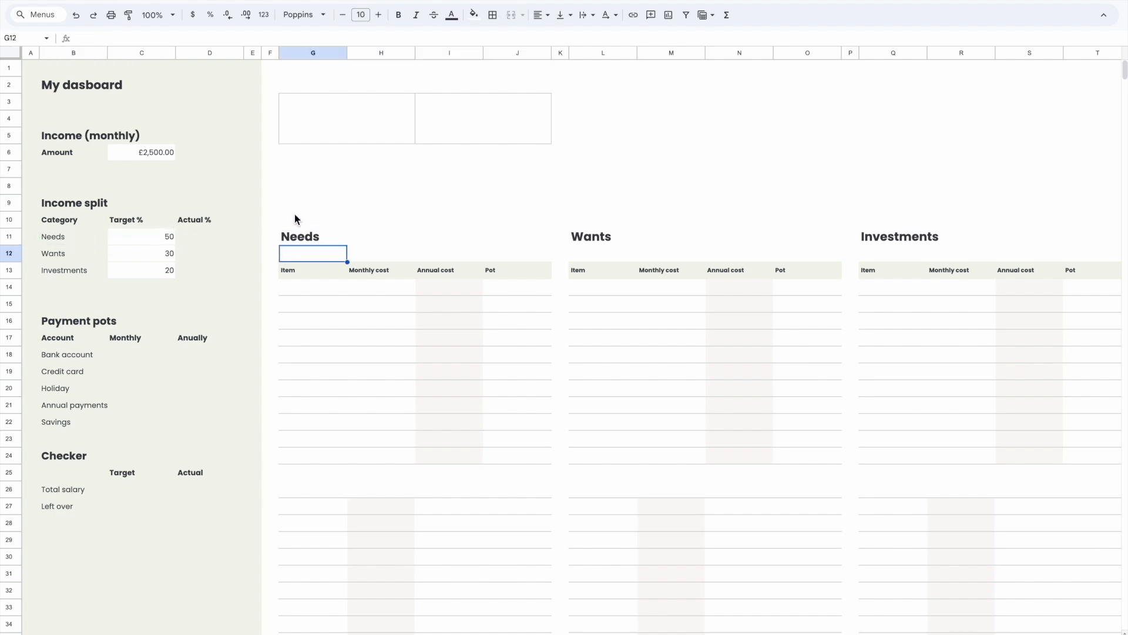
- Insert an empty SUM function in the merged box G3:H5 above the Needs table
left_click(337, 143)
left_click(105, 38)
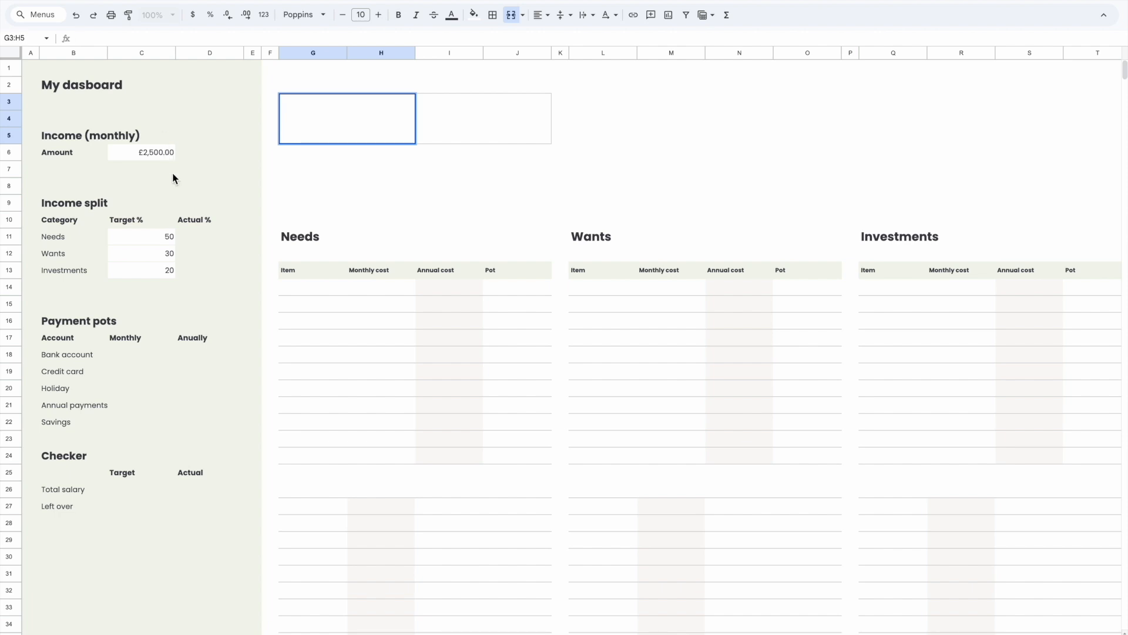
left_click(727, 15)
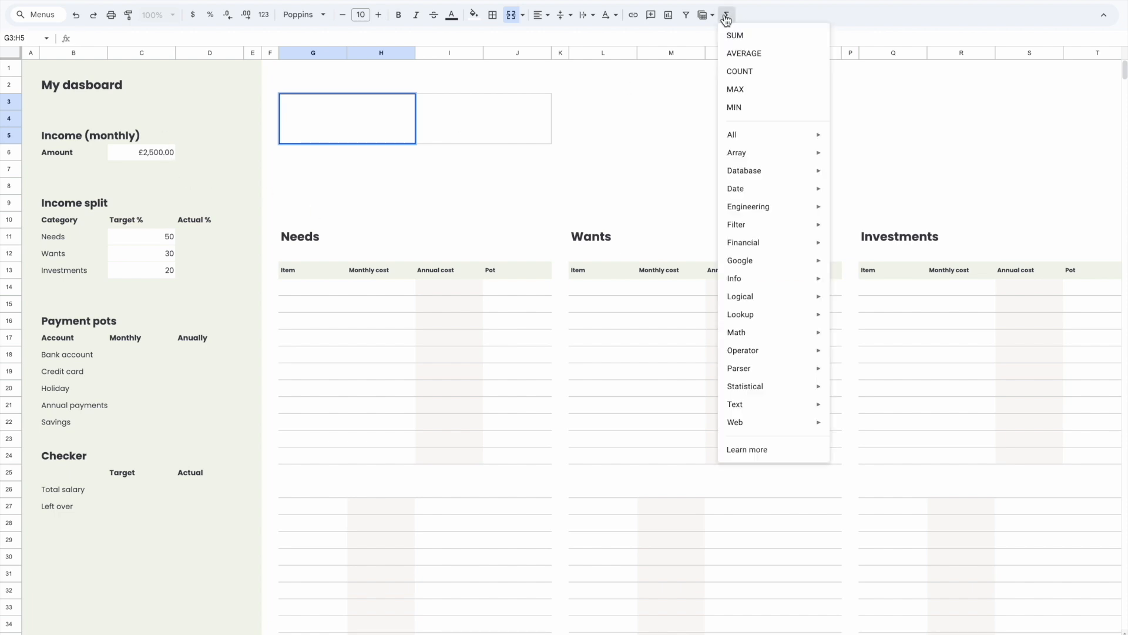
left_click(738, 34)
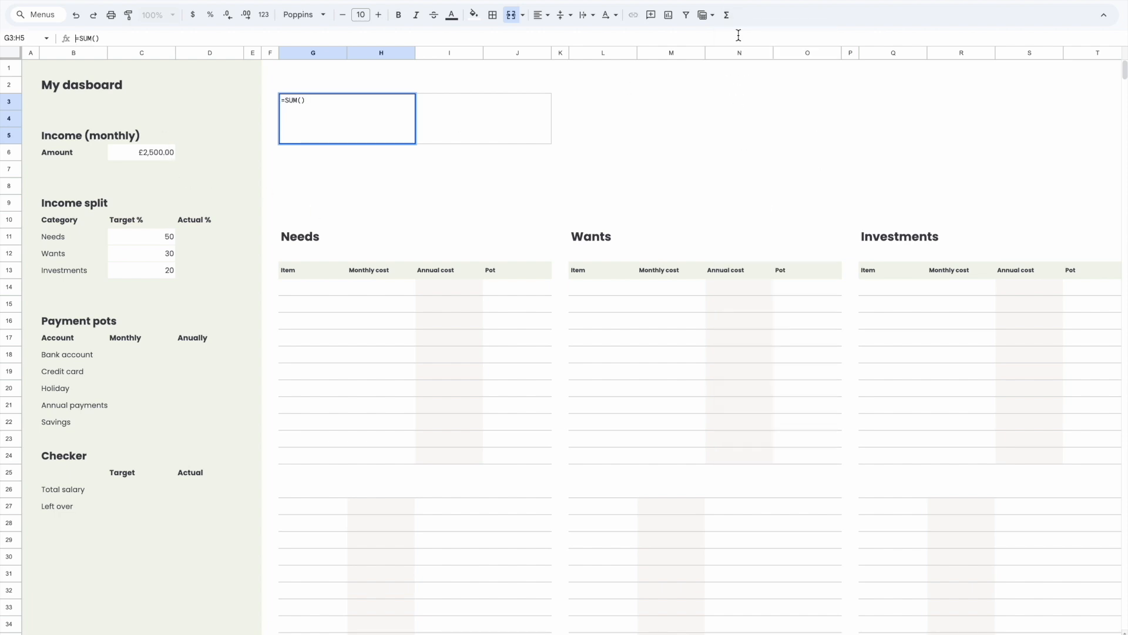
left_click(148, 153)
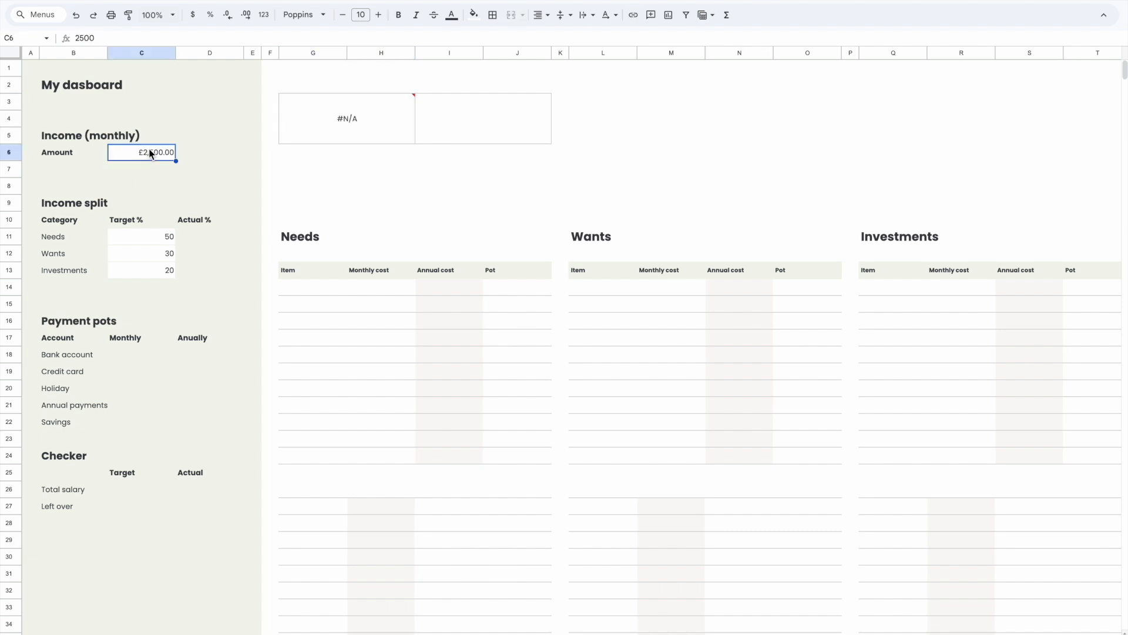
- Complete the formula in box G3:H5 as =SUM(C6*(C11/100)) to calculate the Needs target from the monthly income
left_click(372, 128)
left_click(117, 38)
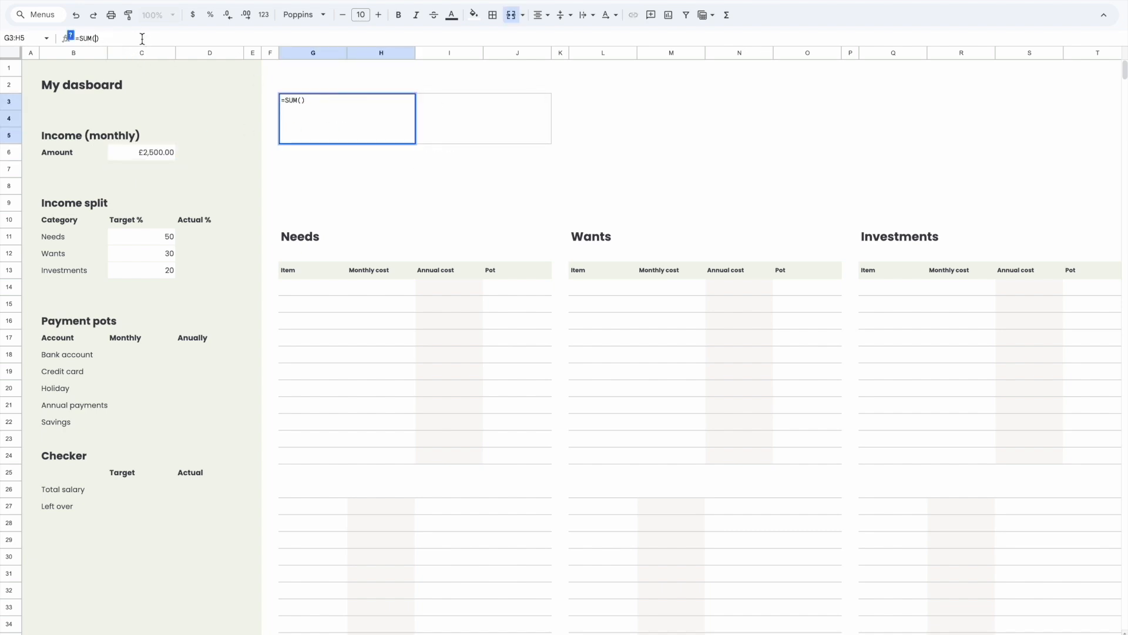
left_click(148, 154)
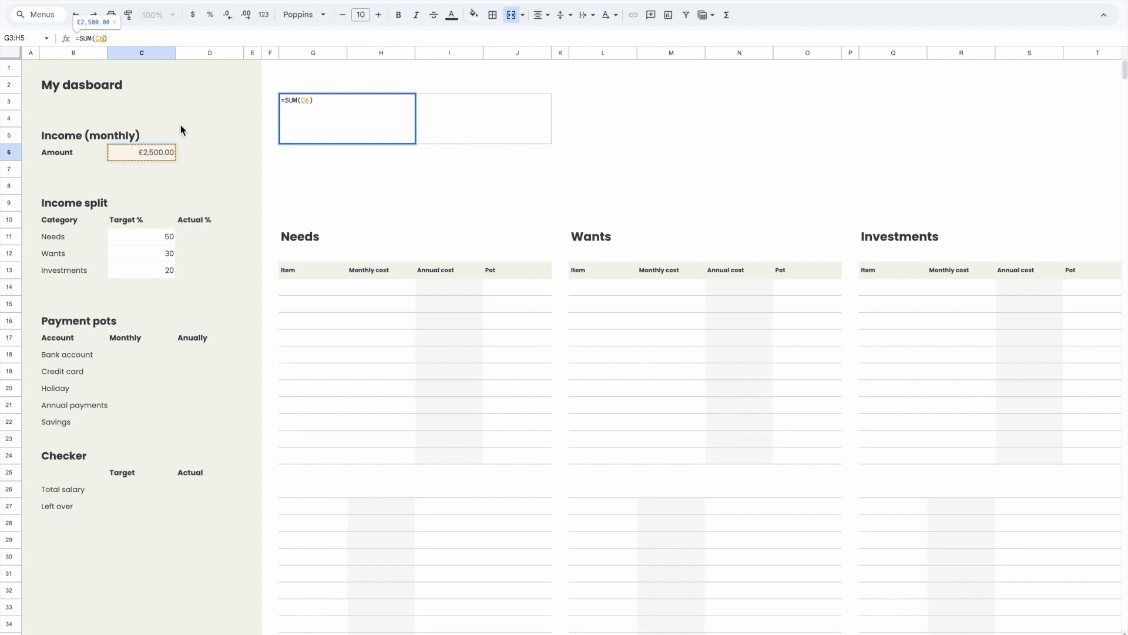
type("*")
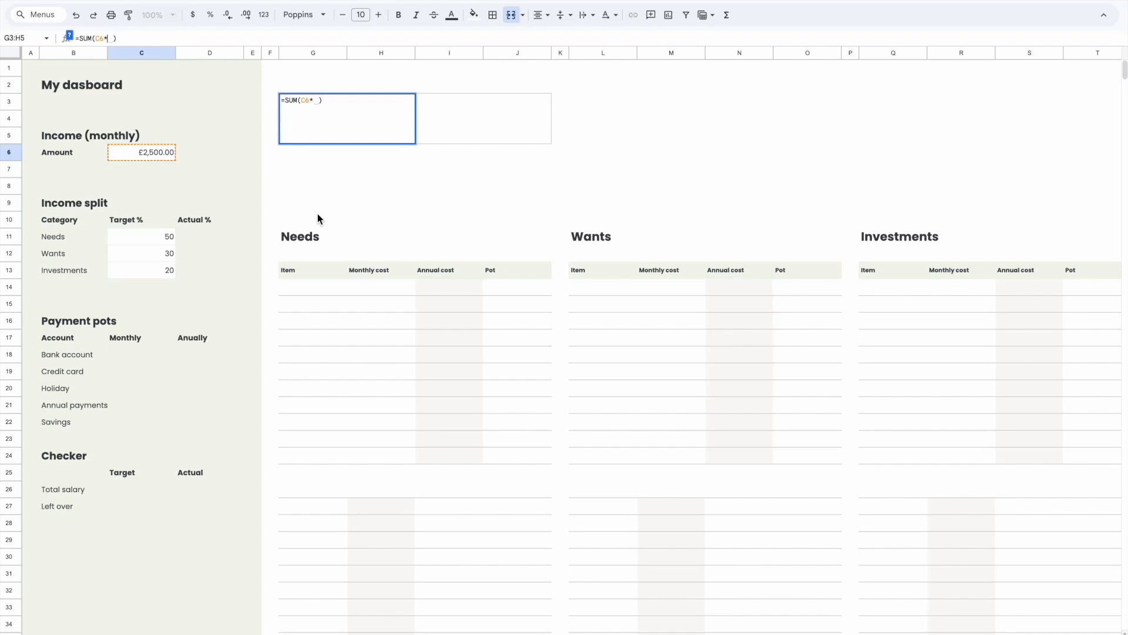
type("(")
left_click(147, 241)
type("/100)")
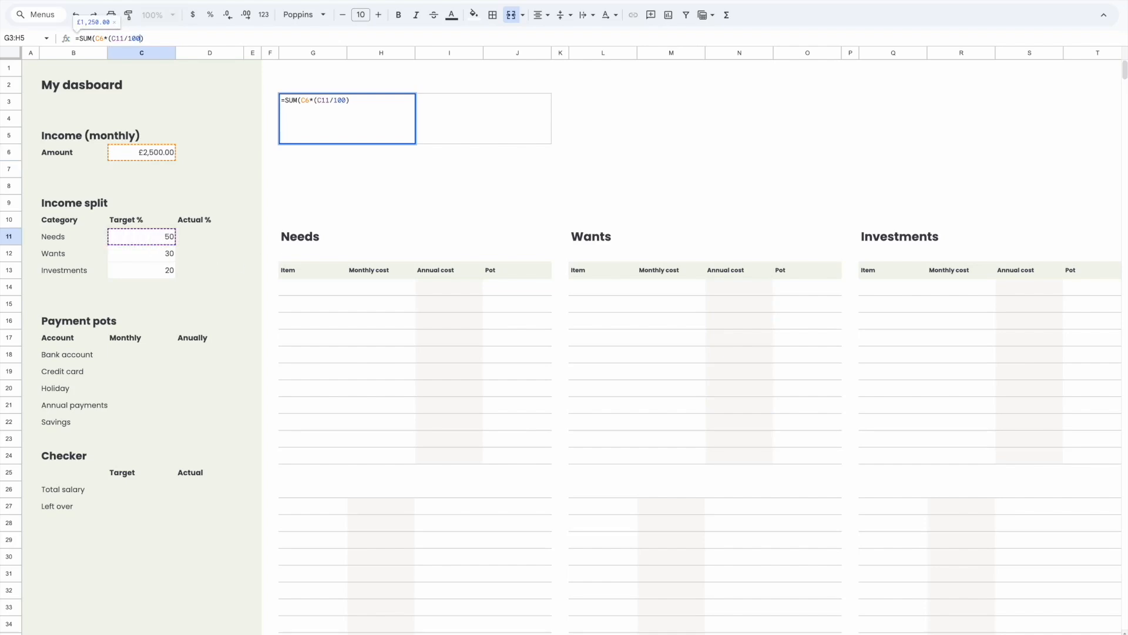
key("Return")
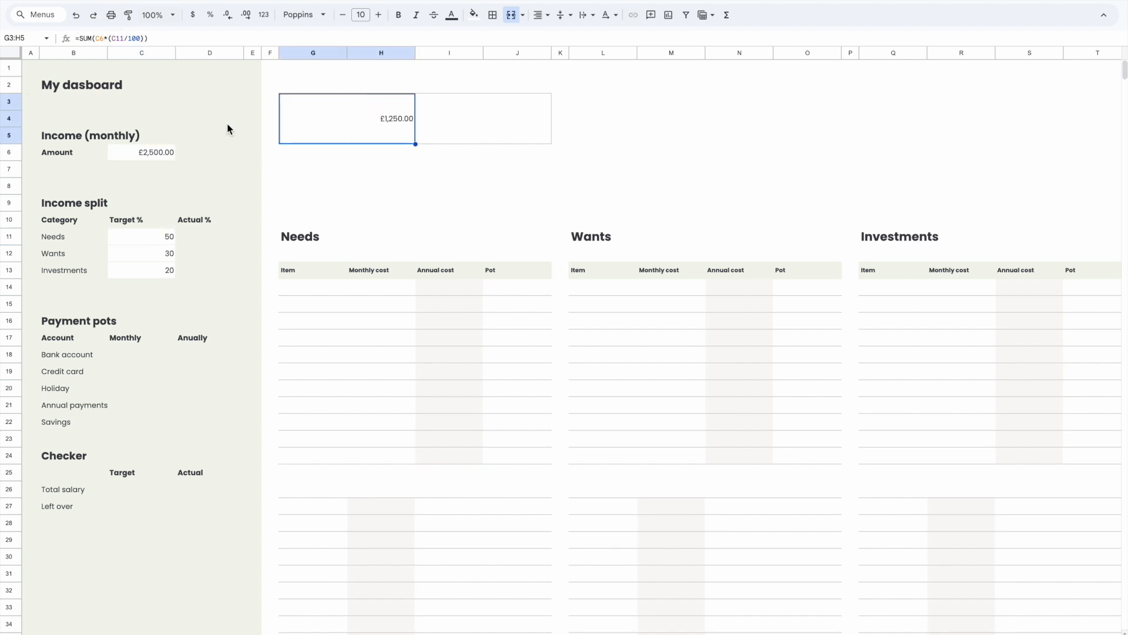
- Examine the C11/100 part of the formula in box G3:H5 and the monthly income cell C6 it uses
left_click_drag(111, 38, 141, 38)
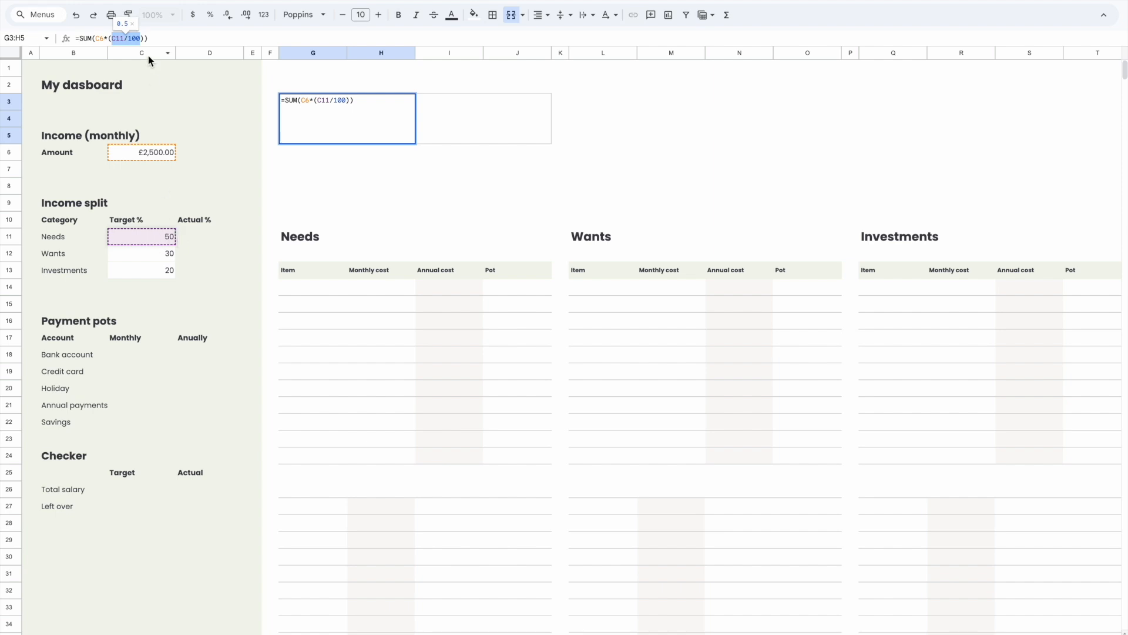
left_click(141, 37)
left_click_drag(139, 40, 110, 40)
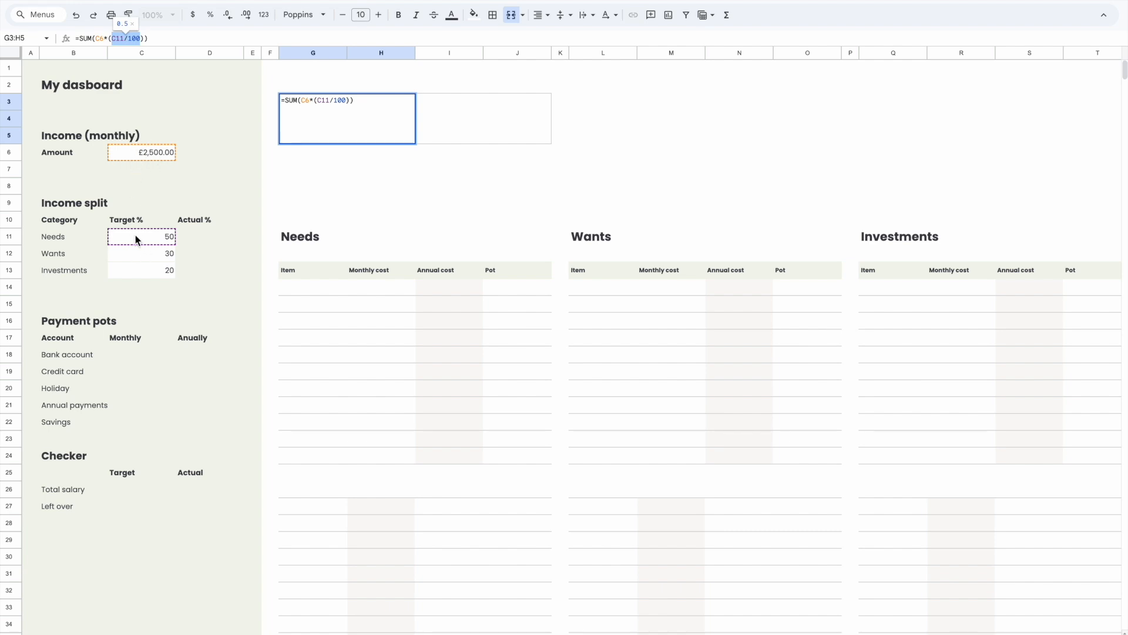
key("Return")
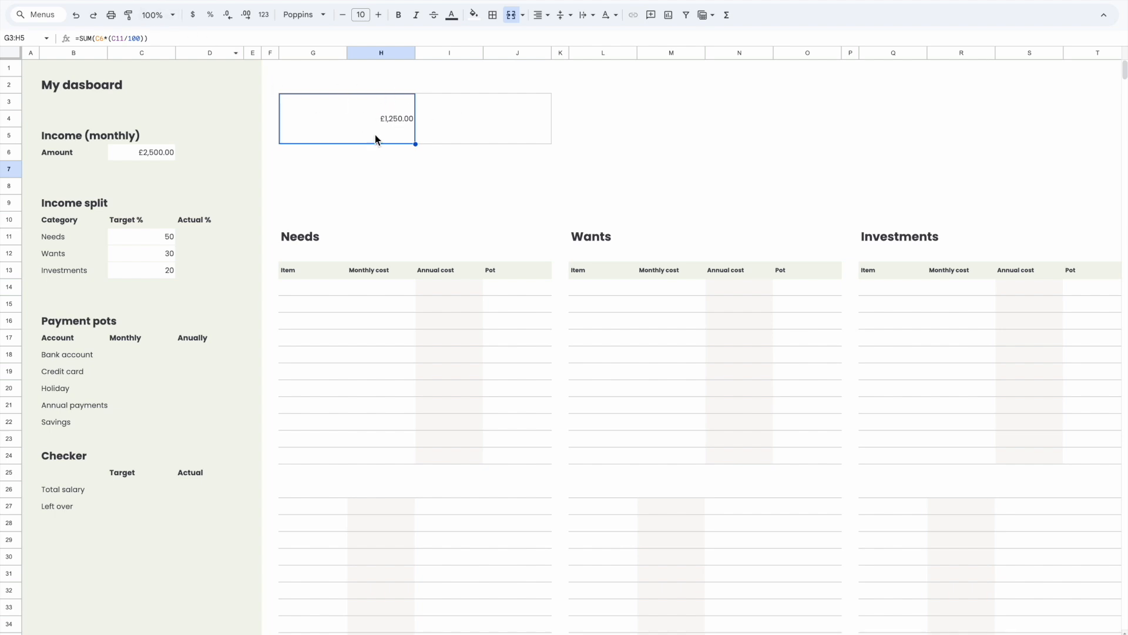
left_click(126, 151)
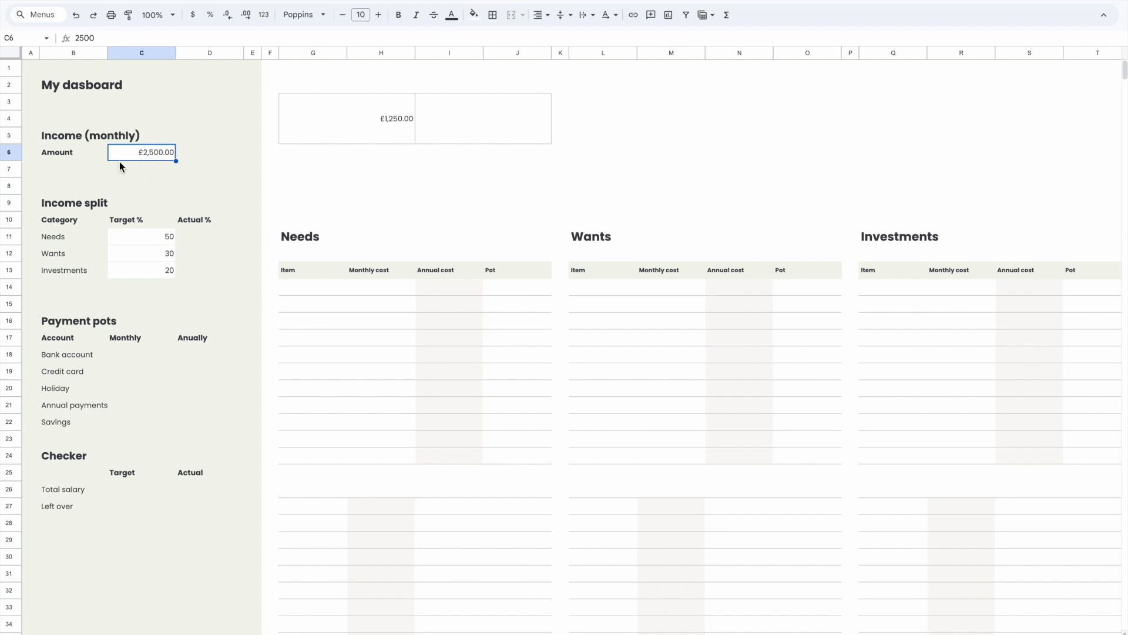
left_click(365, 127)
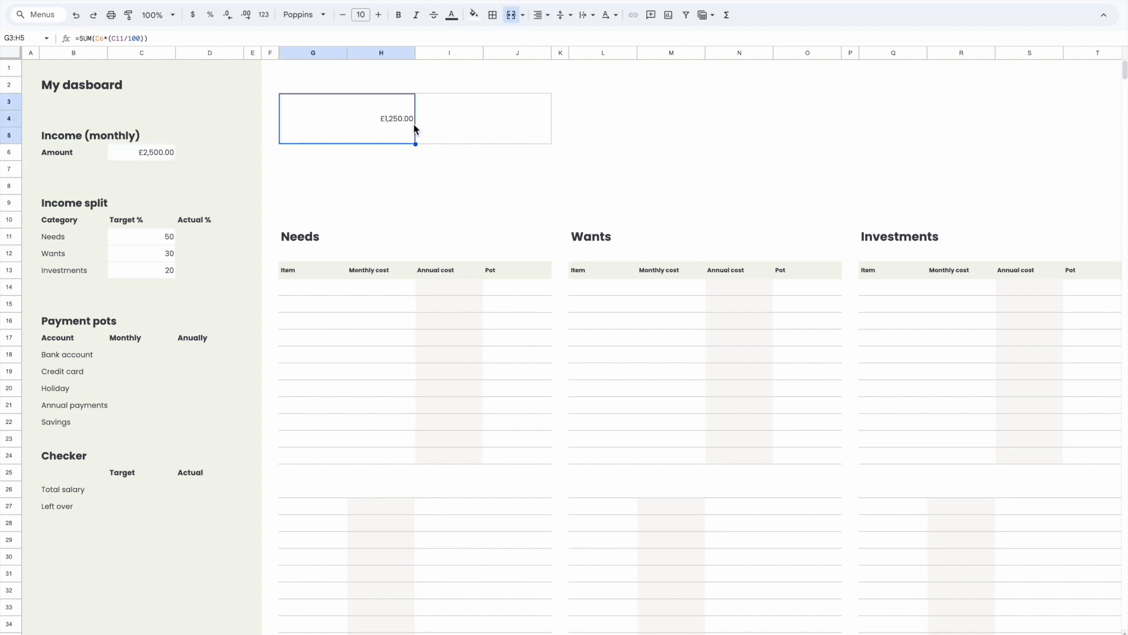
left_click(149, 152)
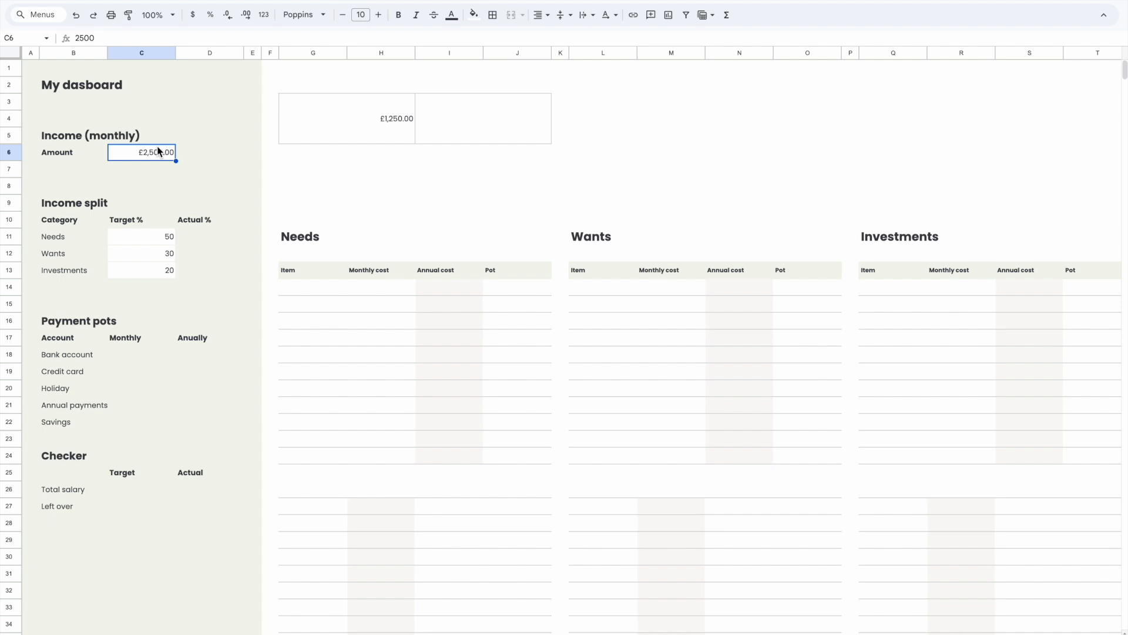
left_click(392, 130)
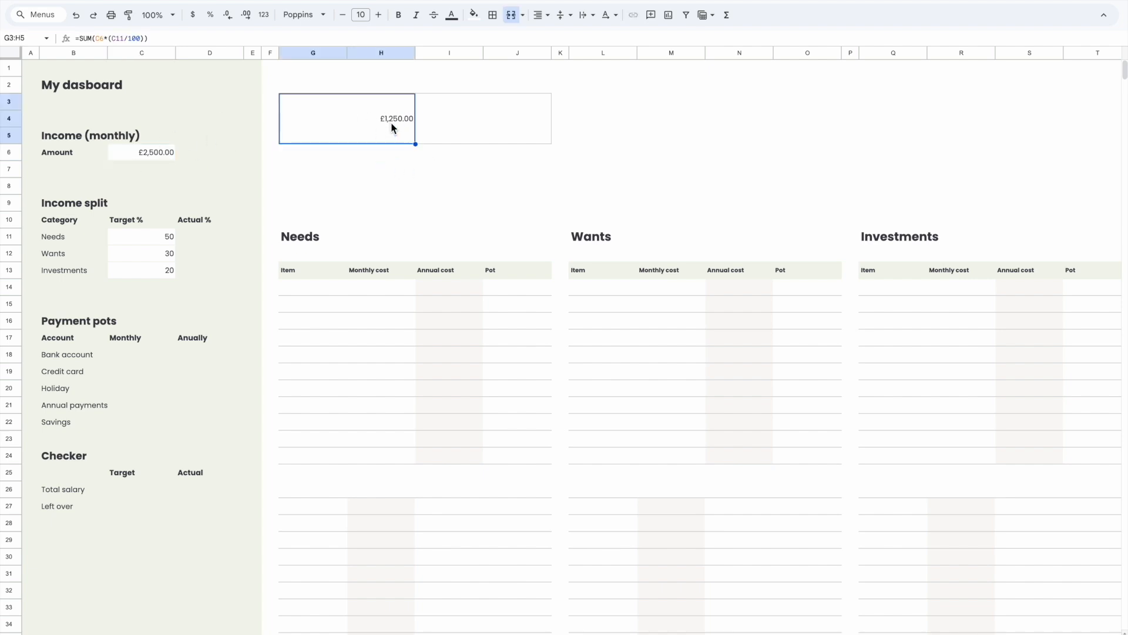
- Enter the sample decimal 125.33333333 in cell H7 below the box and clear the cell again
left_click(382, 171)
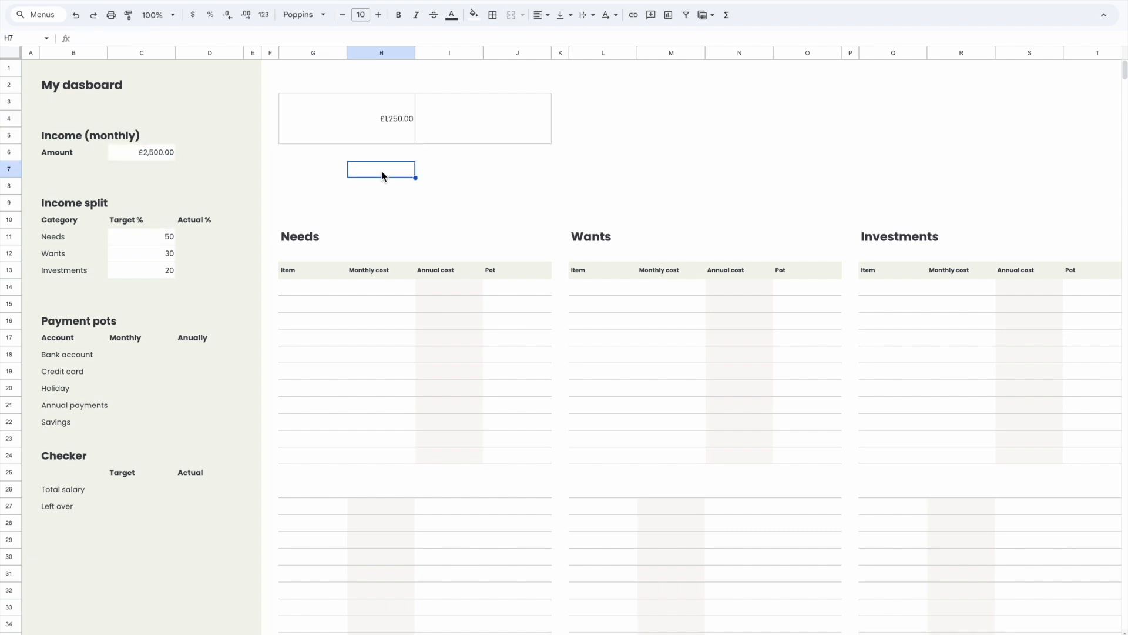
type("125.3333333")
left_click(500, 175)
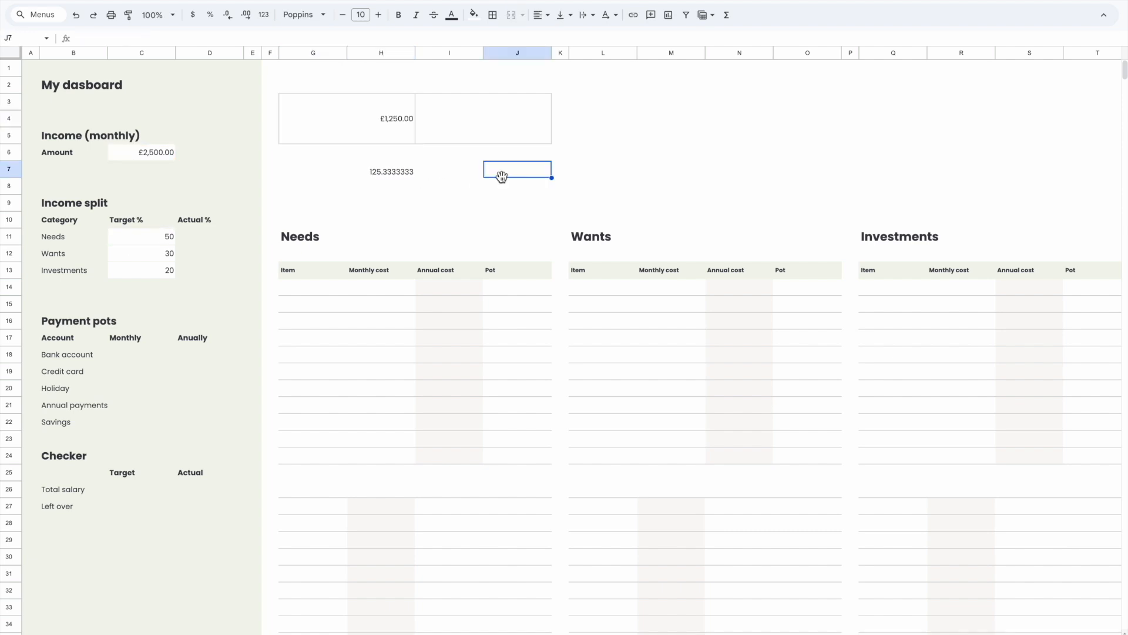
left_click(382, 175)
left_click(455, 177)
left_click(382, 176)
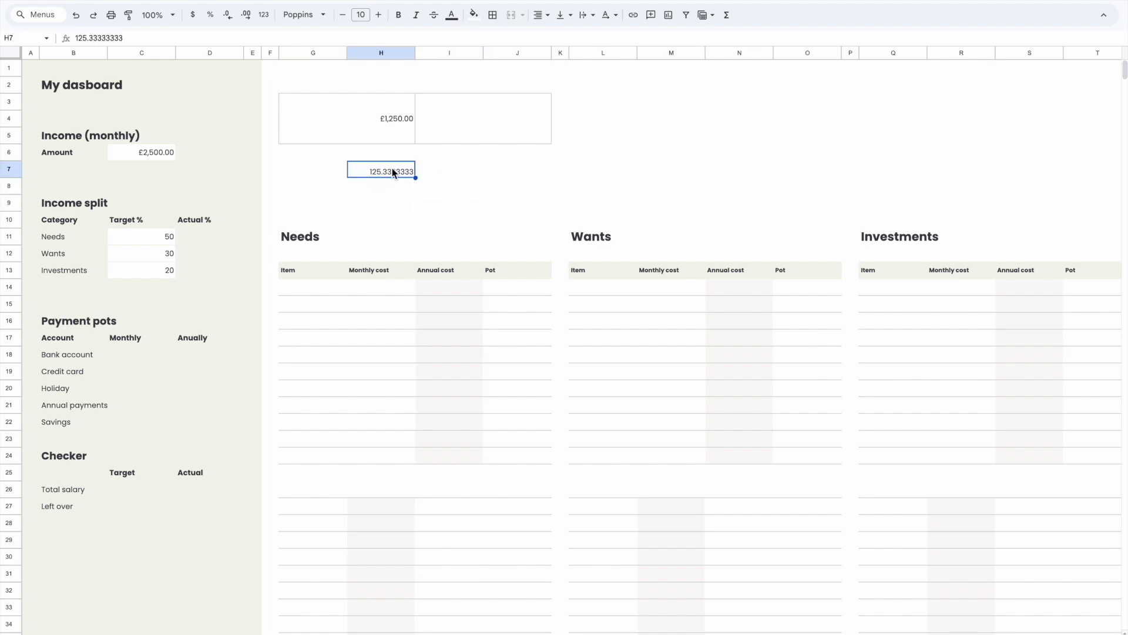
key("Delete")
- Change the number format of the monthly income amount in cell C6 to plain text
left_click(157, 157)
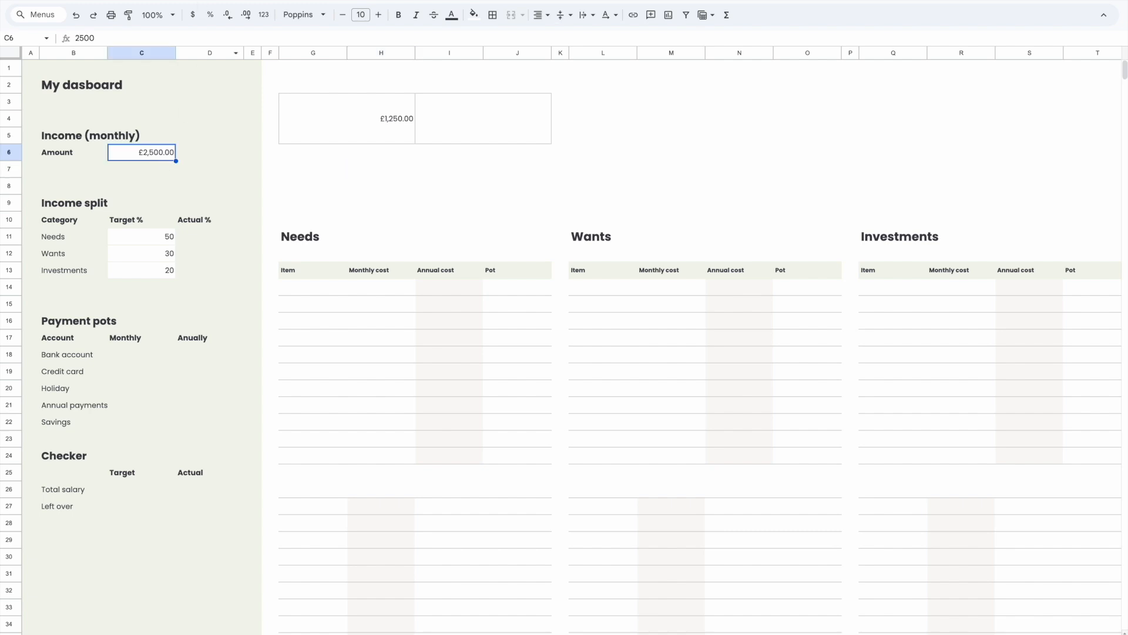
left_click(121, 0)
mouse_move(140, 1)
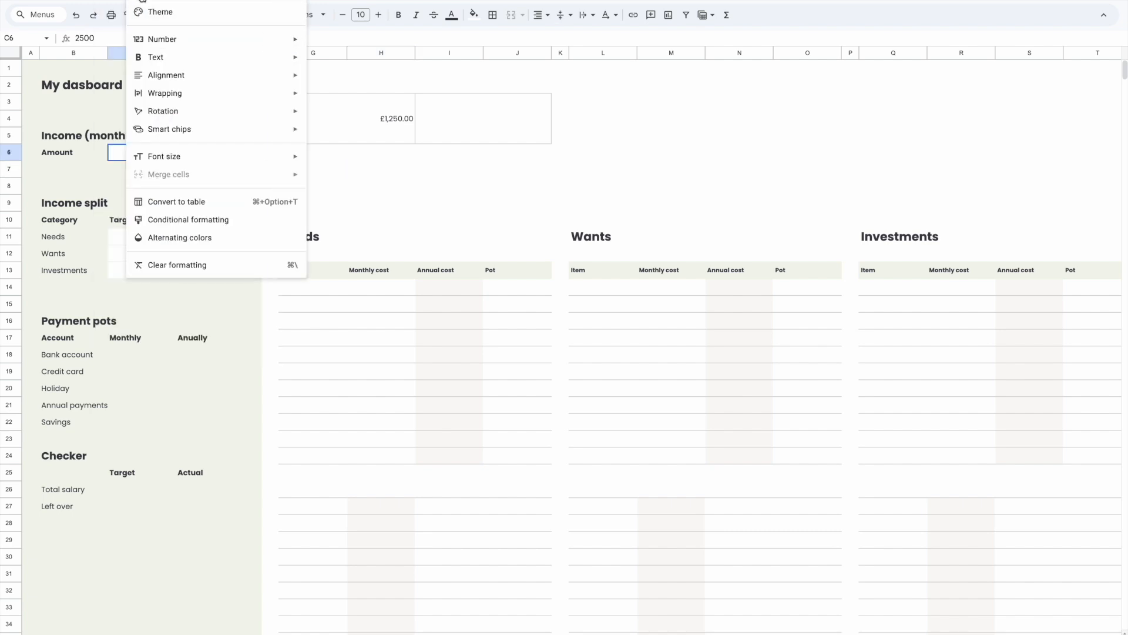
mouse_move(163, 37)
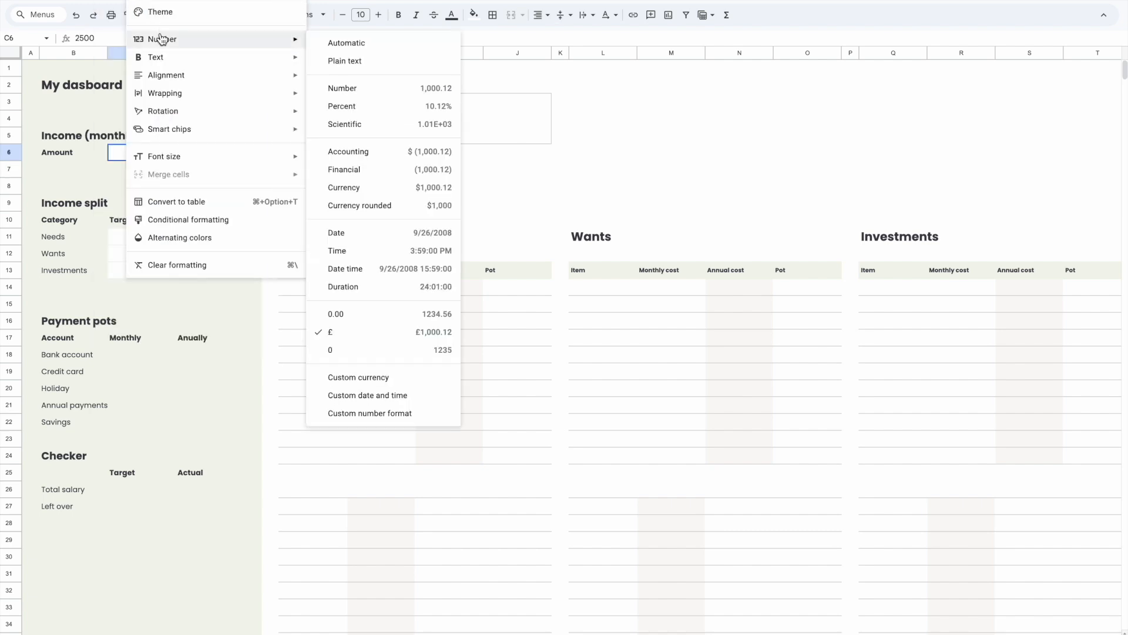
left_click(349, 62)
left_click(319, 136)
left_click(312, 171)
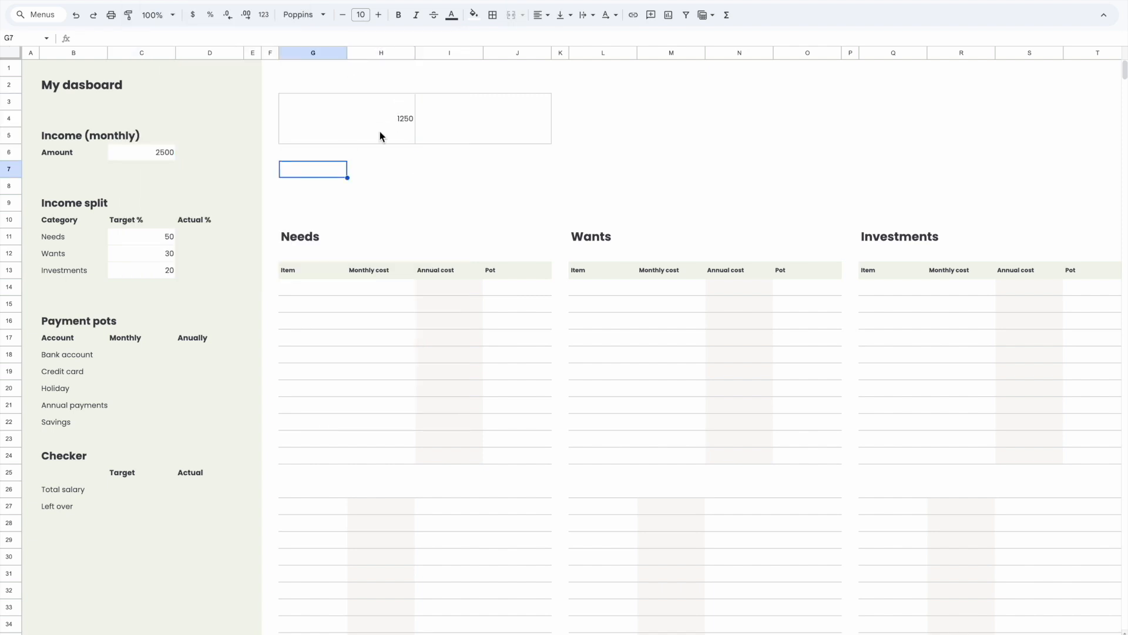
- Set the monthly income amount in cell C6 to 2500.3333
left_click(142, 253)
left_click(168, 153)
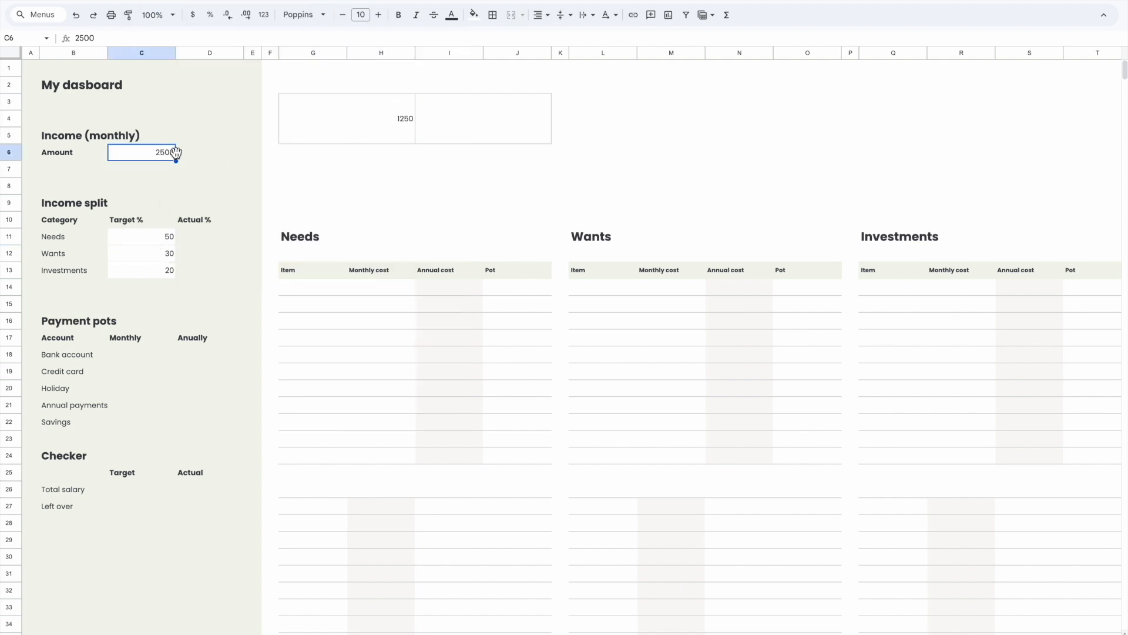
key("Right")
key("Left")
key("Return")
type(".3333")
key("Return")
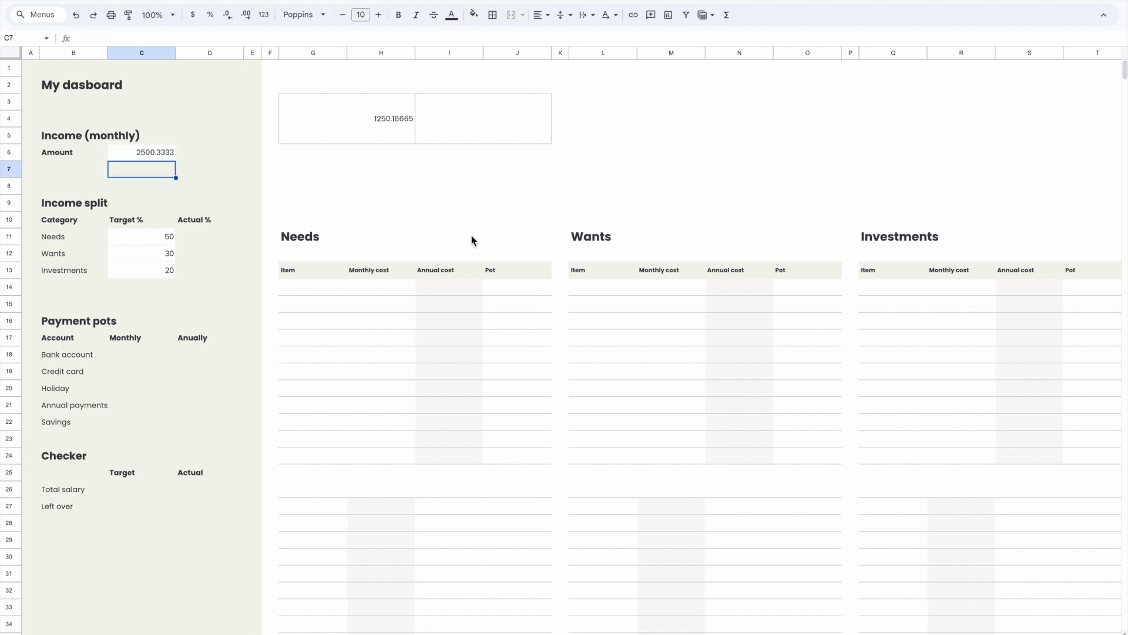
- Round the needs target in box G3:H5 to two decimals with =ROUND(SUM(C6*(C11/100)), 2)
left_click(449, 189)
left_click(144, 157)
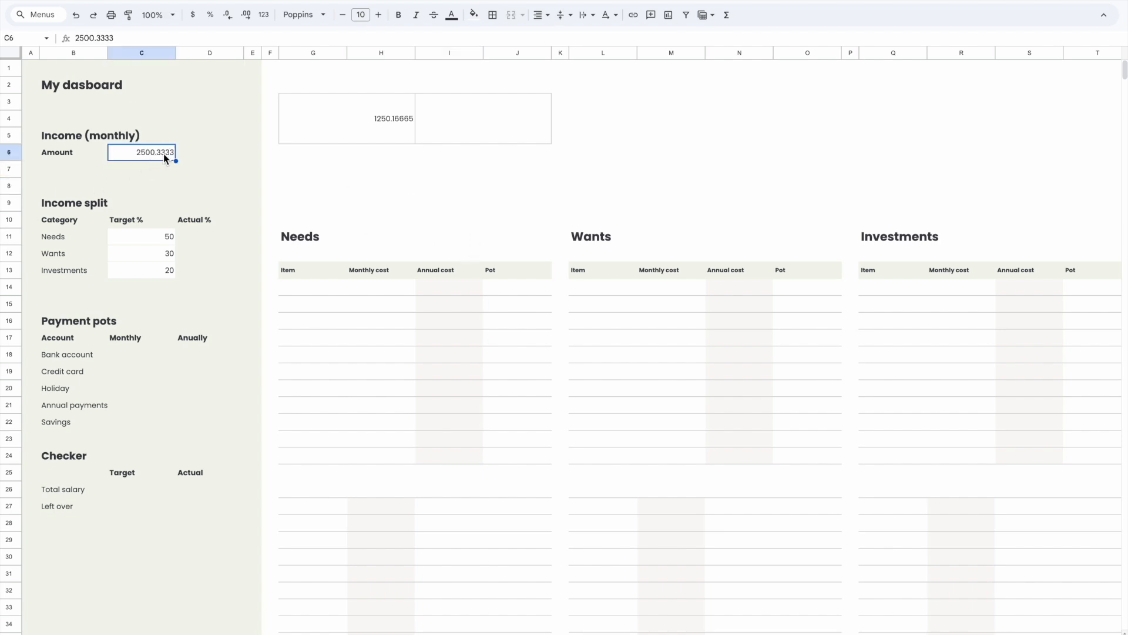
left_click(156, 240)
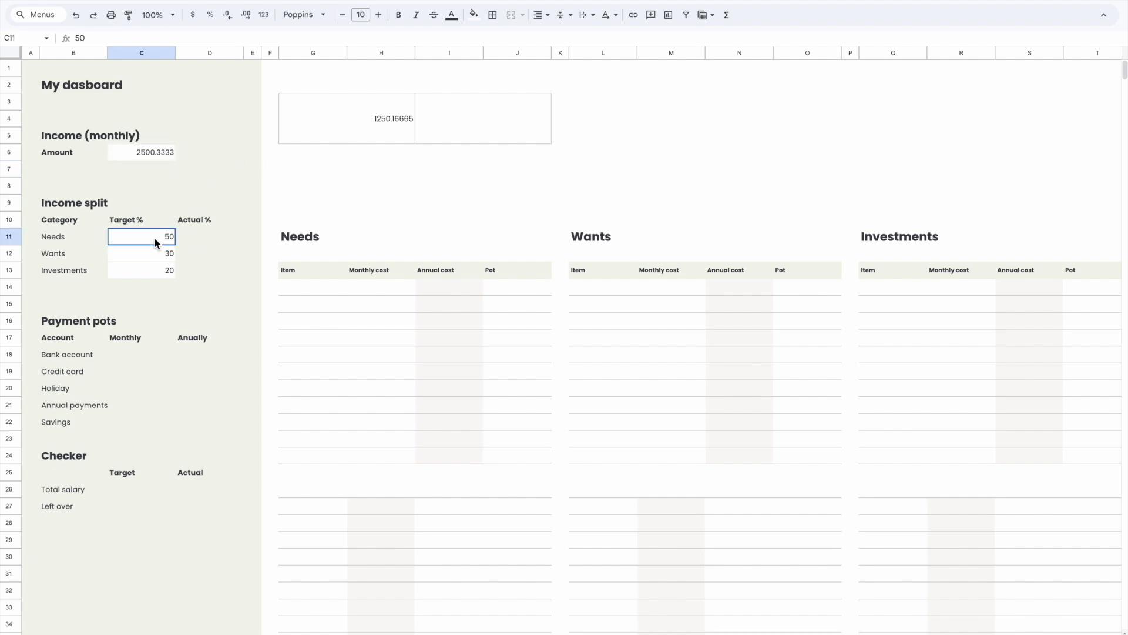
left_click(385, 125)
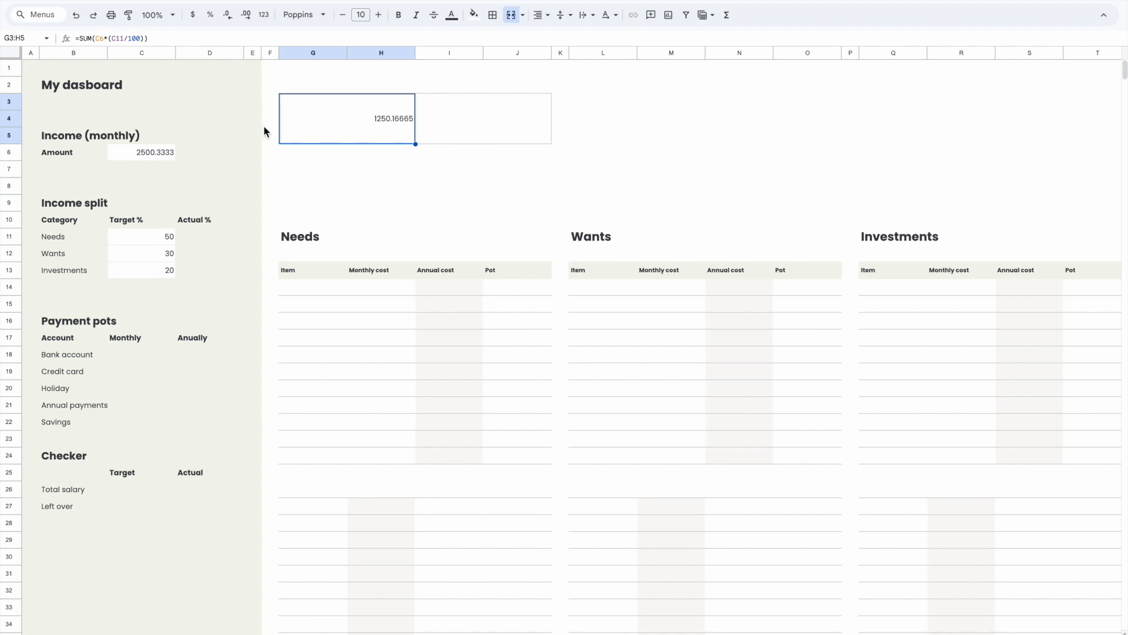
left_click(77, 38)
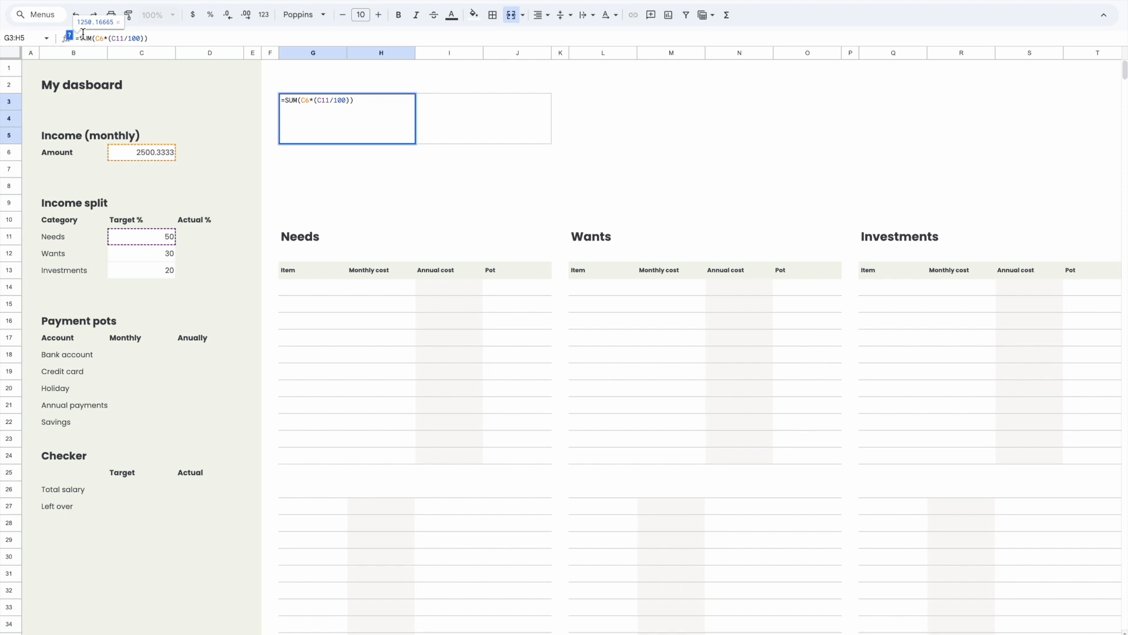
type("ROUND(")
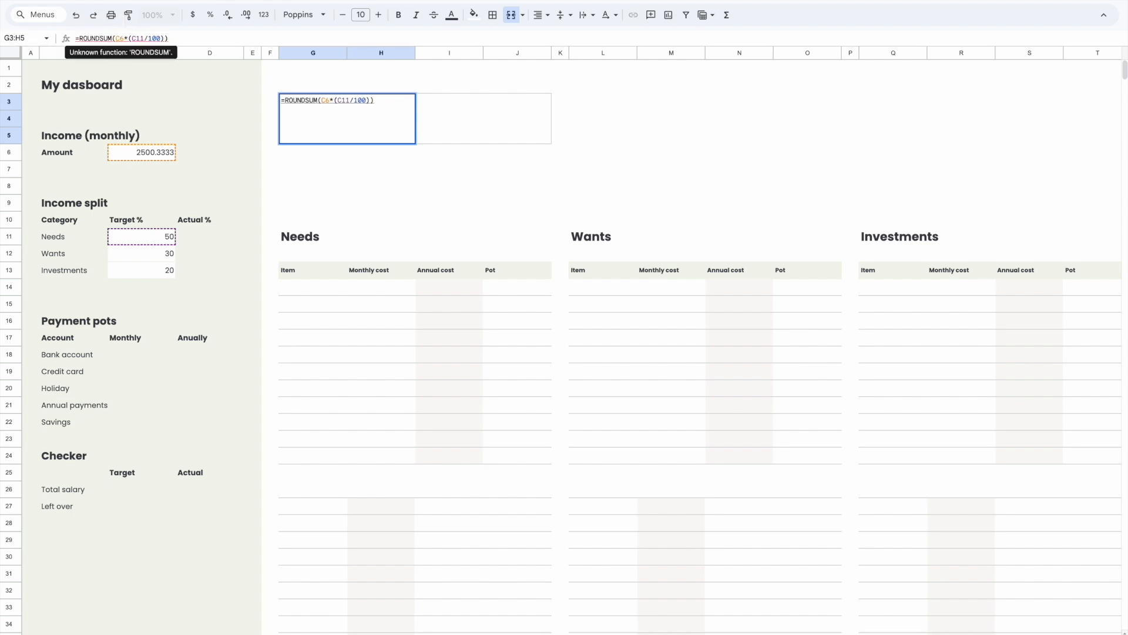
left_click(182, 36)
type(")")
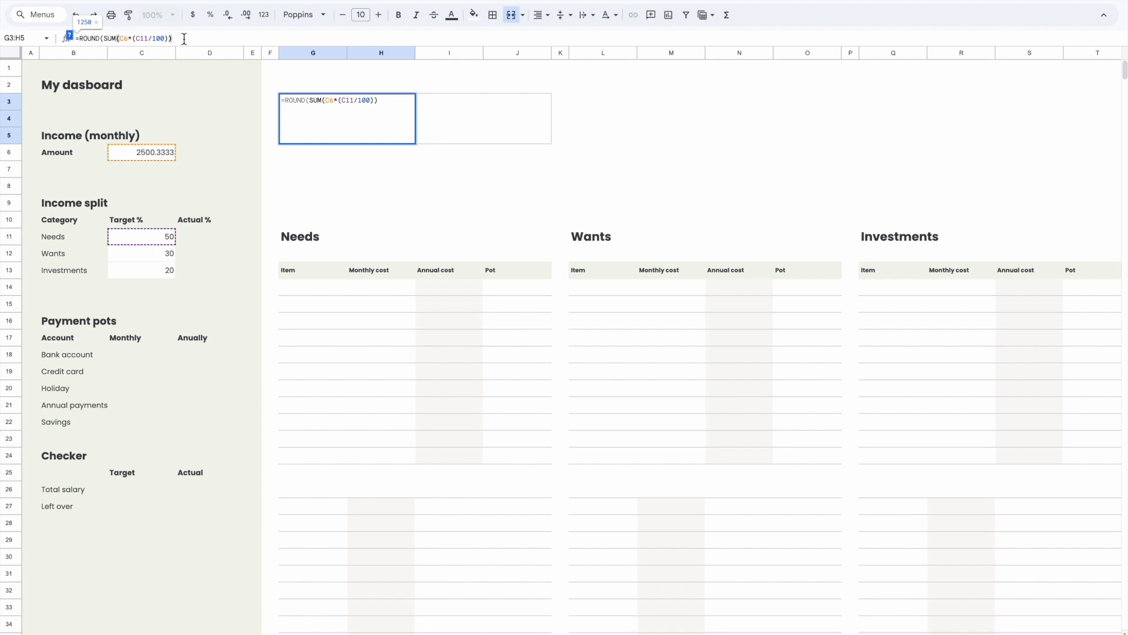
type(", 2)")
key("Return")
left_click(439, 219)
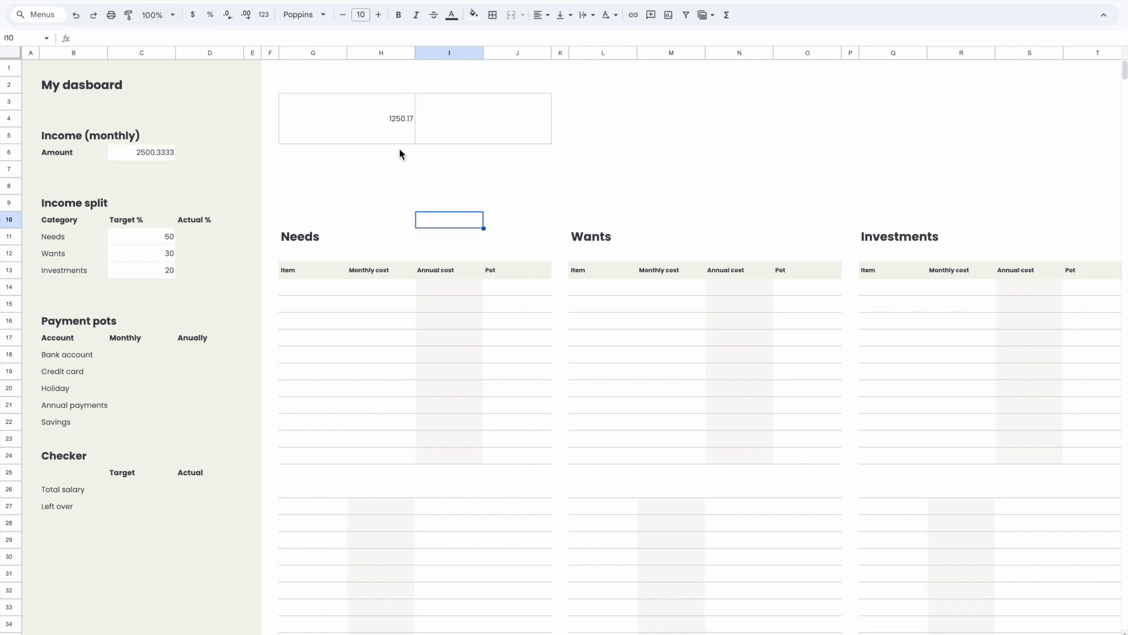
left_click(397, 116)
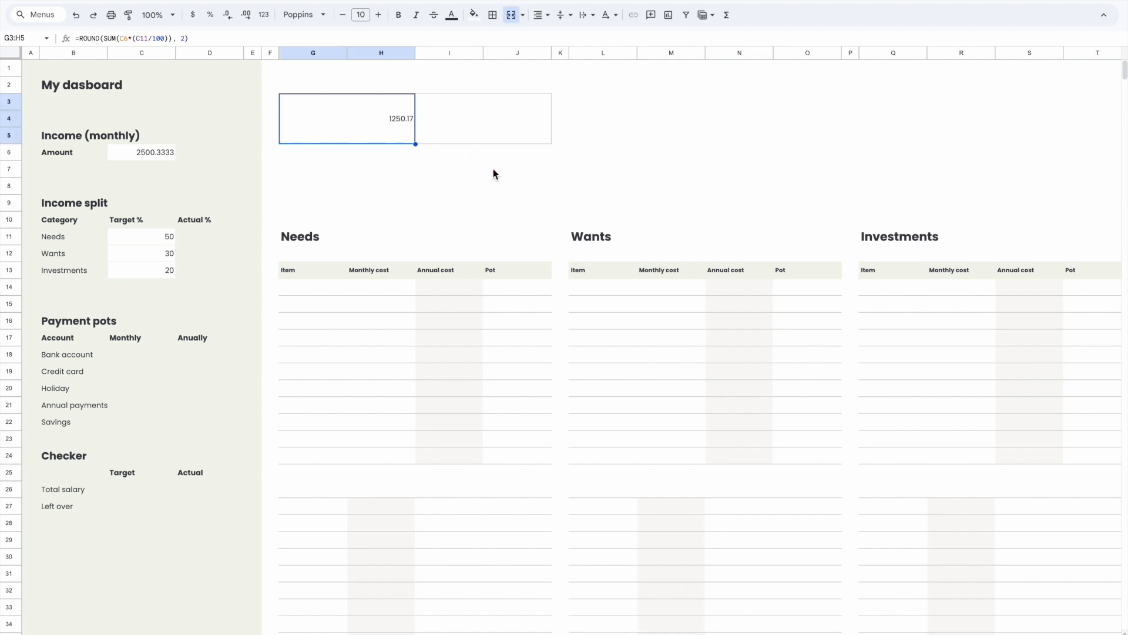
left_click(441, 200)
- Center the amount in box G3:H5 both vertically and horizontally and set its font size to 16
left_click(383, 101)
left_click(563, 15)
left_click(582, 36)
left_click(538, 15)
left_click(556, 36)
left_click(365, 16)
type("16")
key("Return")
left_click(407, 195)
left_click(347, 117)
left_click(326, 172)
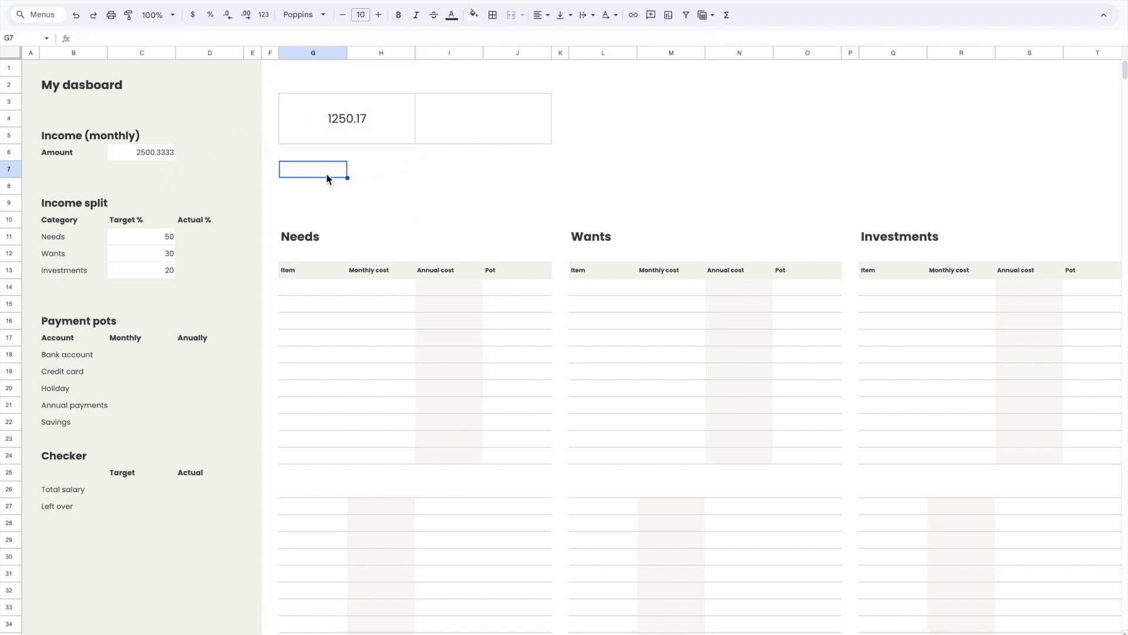
left_click(403, 154)
left_click(349, 117)
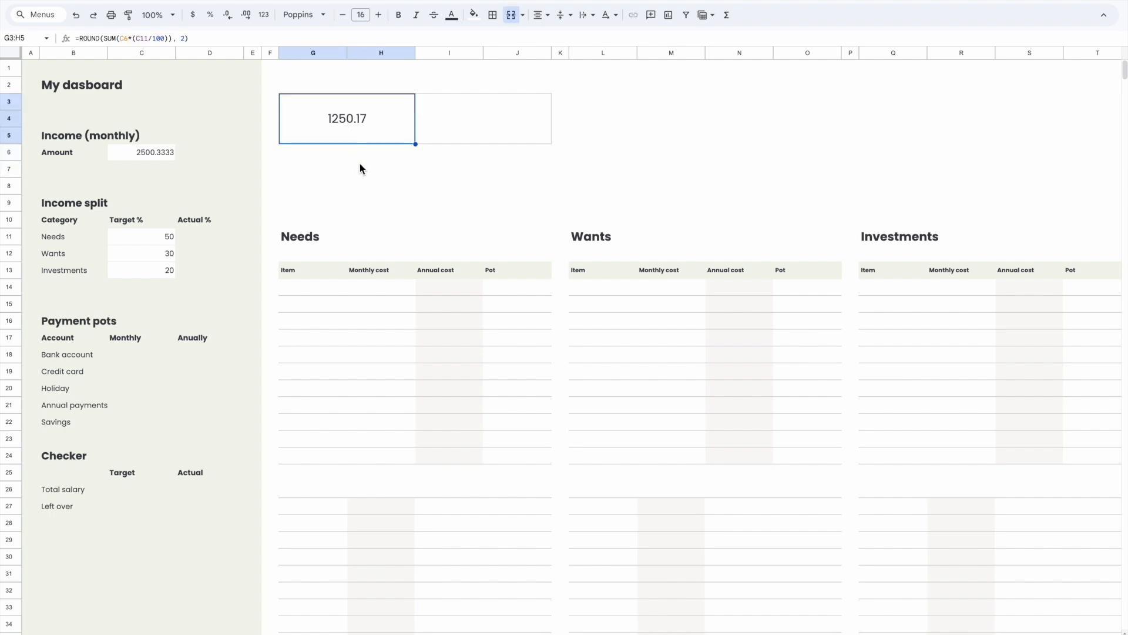
- Merge cells G6:H6 beneath the amount box and add the horizontally centered label "Monthly"
left_click(344, 152)
left_click(383, 150, "shift")
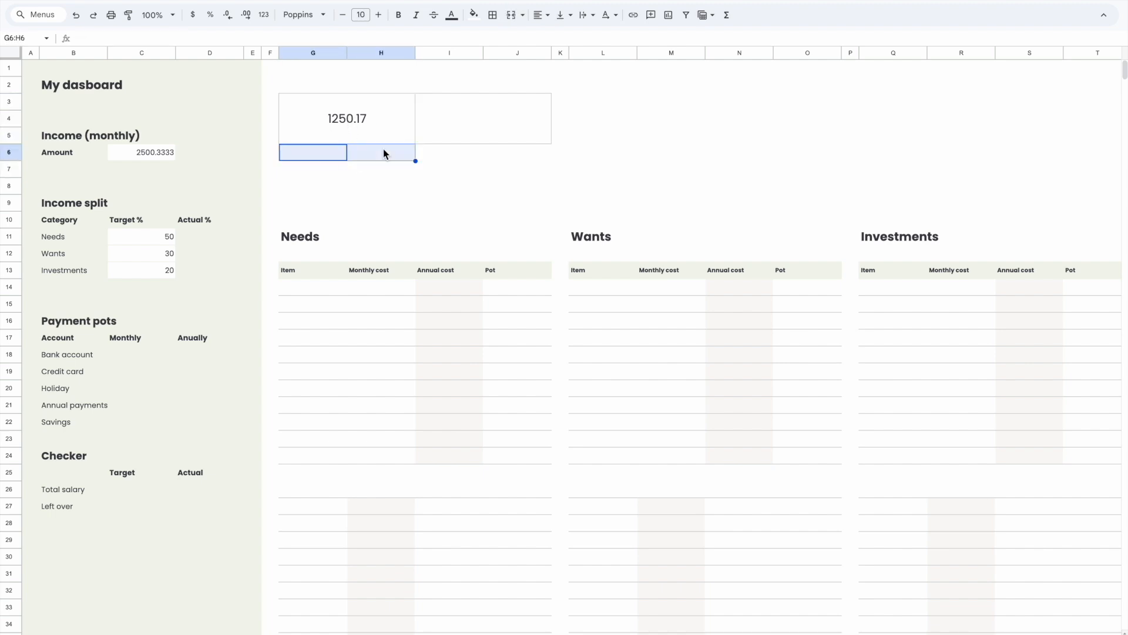
left_click(511, 15)
type("M")
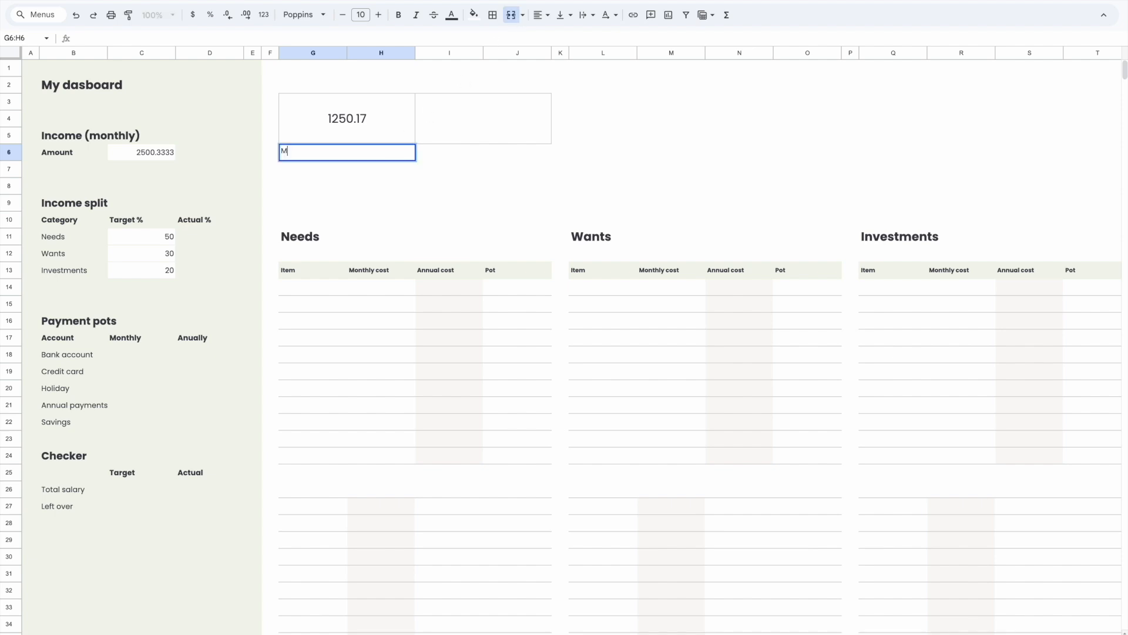
type("onthly")
left_click(560, 186)
left_click(388, 153)
left_click(538, 15)
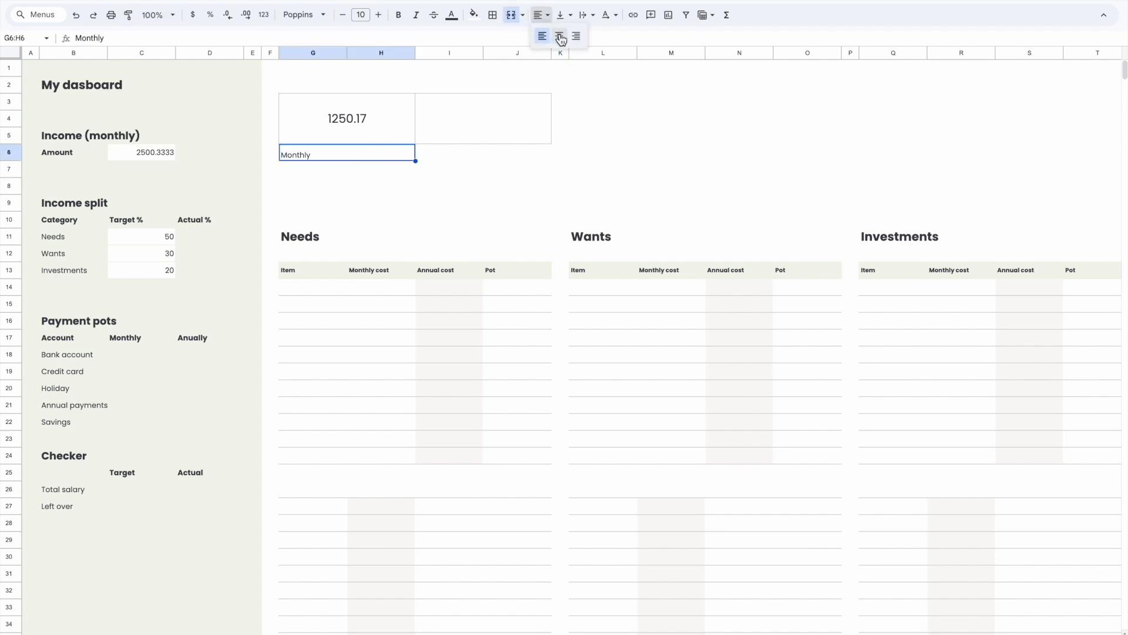
left_click(560, 34)
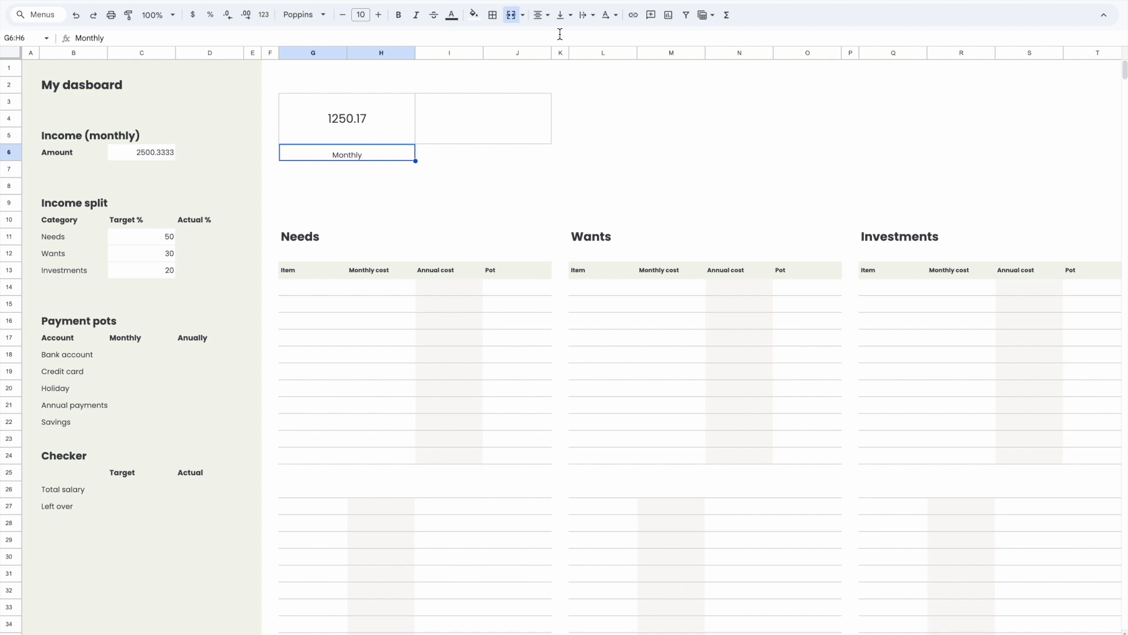
- Align the amount in box G3:H5 to the bottom of the box, just above its label
left_click(375, 106)
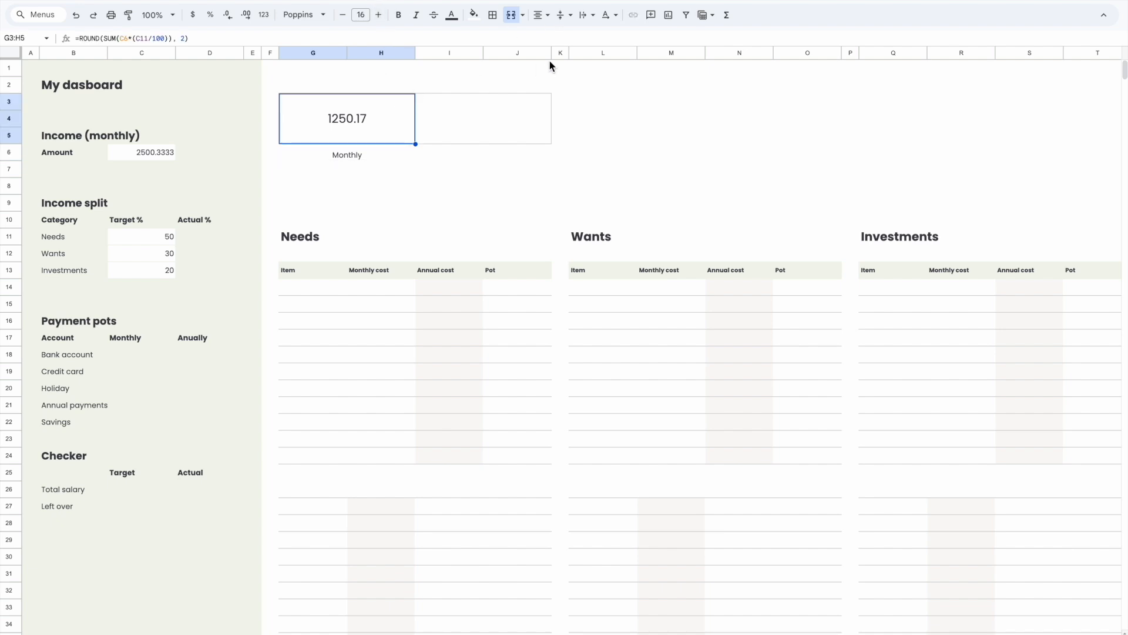
left_click(566, 15)
left_click(596, 40)
left_click(517, 168)
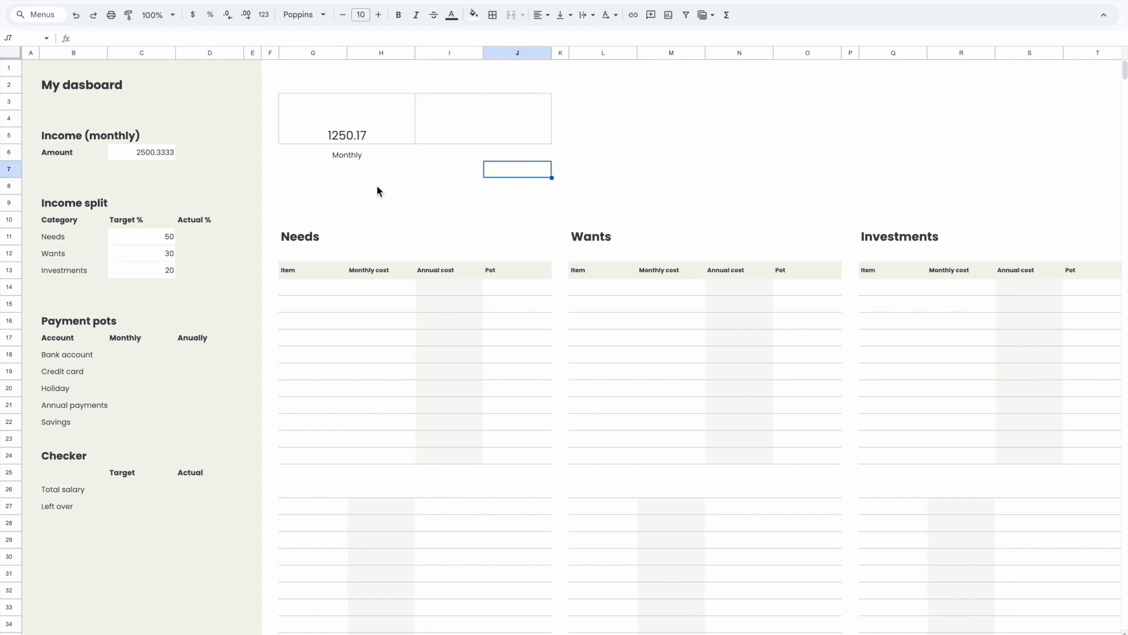
- Recolor all borders of the monthly amount box G3:H5 white
left_click(368, 121)
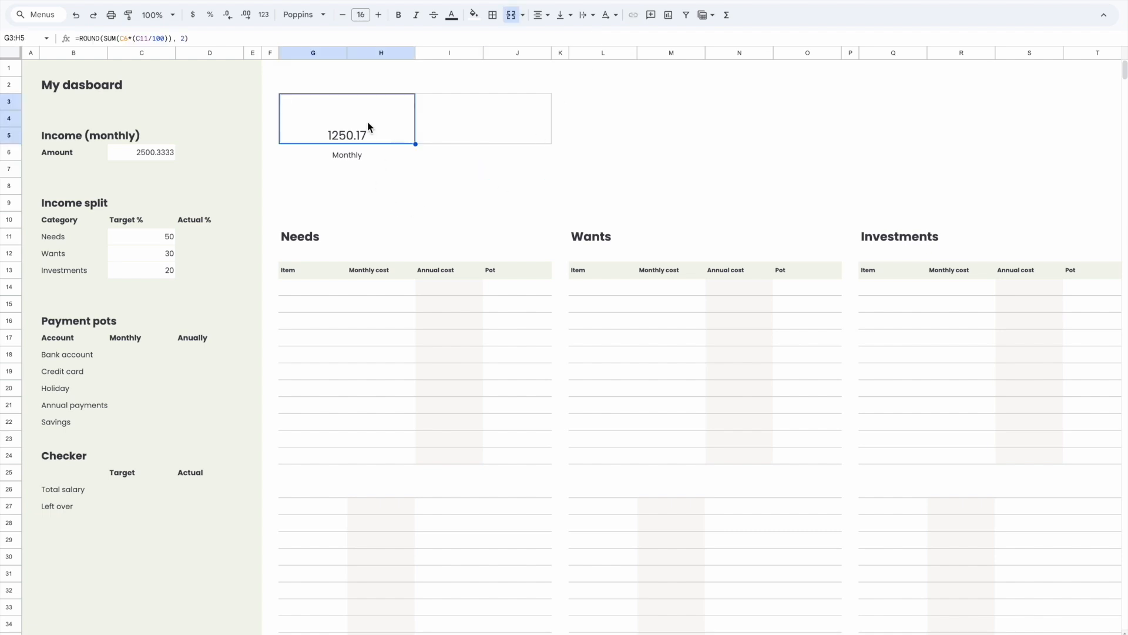
left_click(492, 15)
left_click(600, 41)
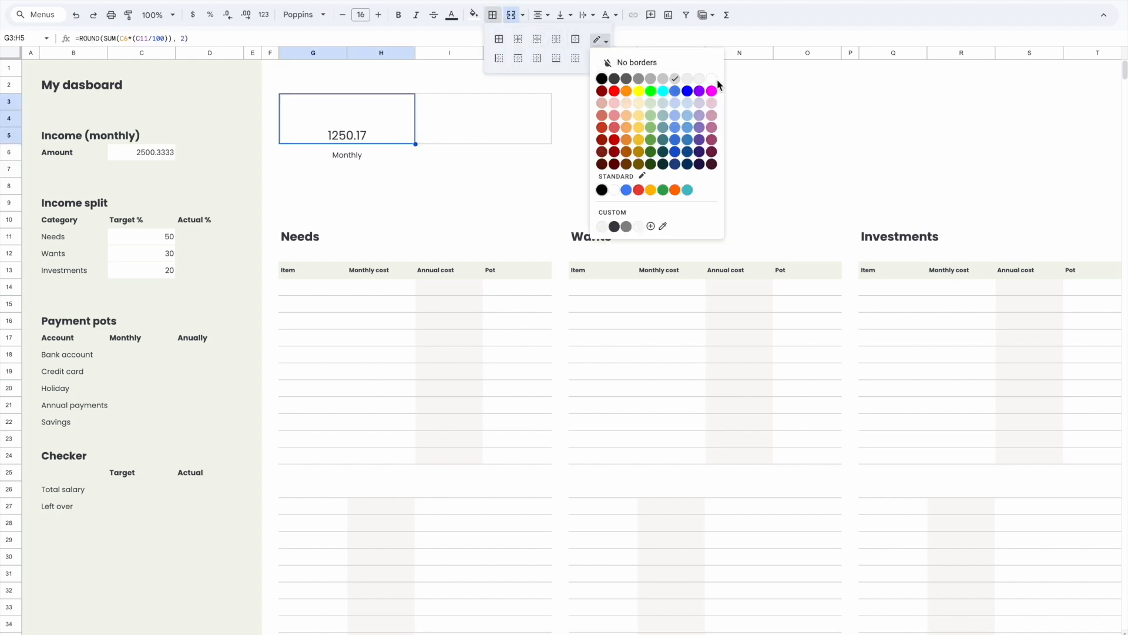
left_click(712, 79)
left_click(499, 39)
left_click(499, 154)
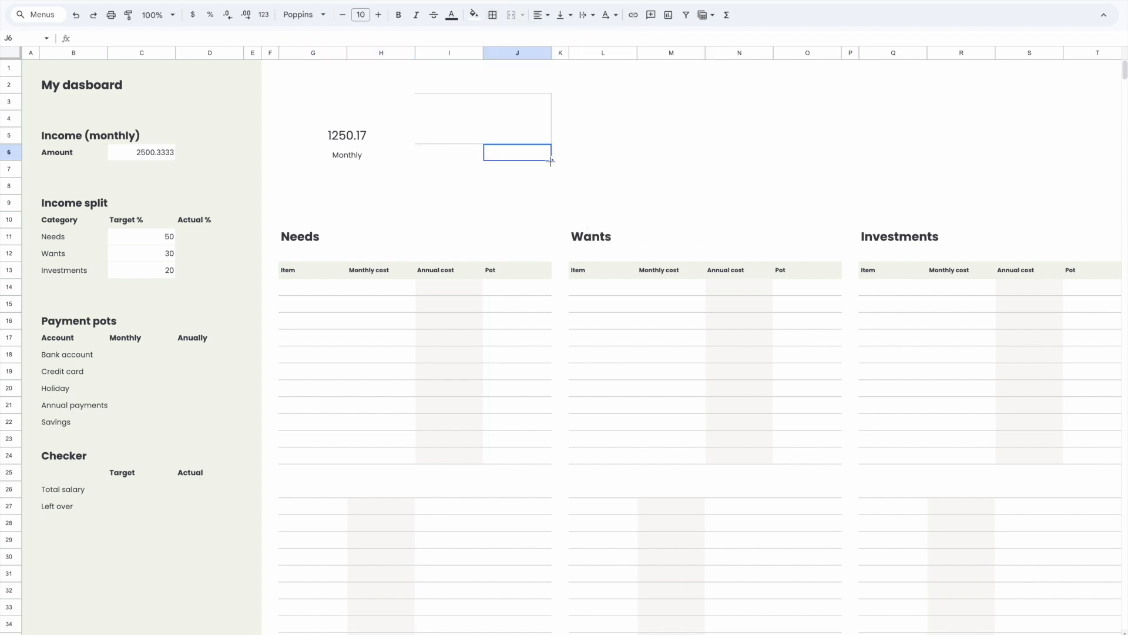
- Apply white borders to all cells in the range I2:J6
left_click_drag(446, 85, 529, 158)
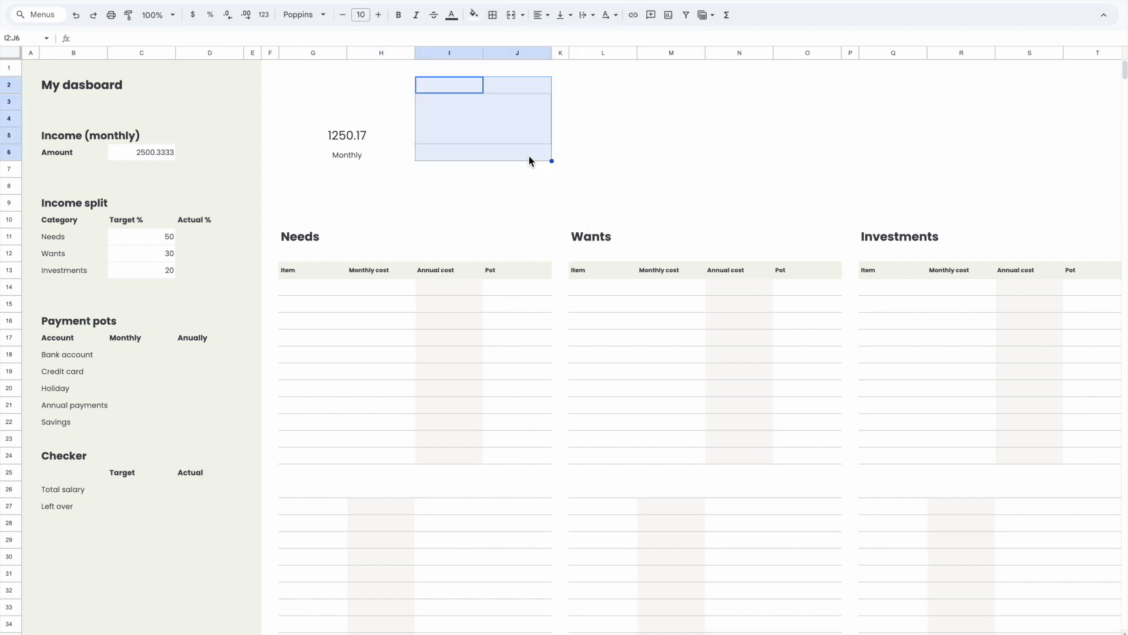
left_click(492, 14)
left_click(500, 46)
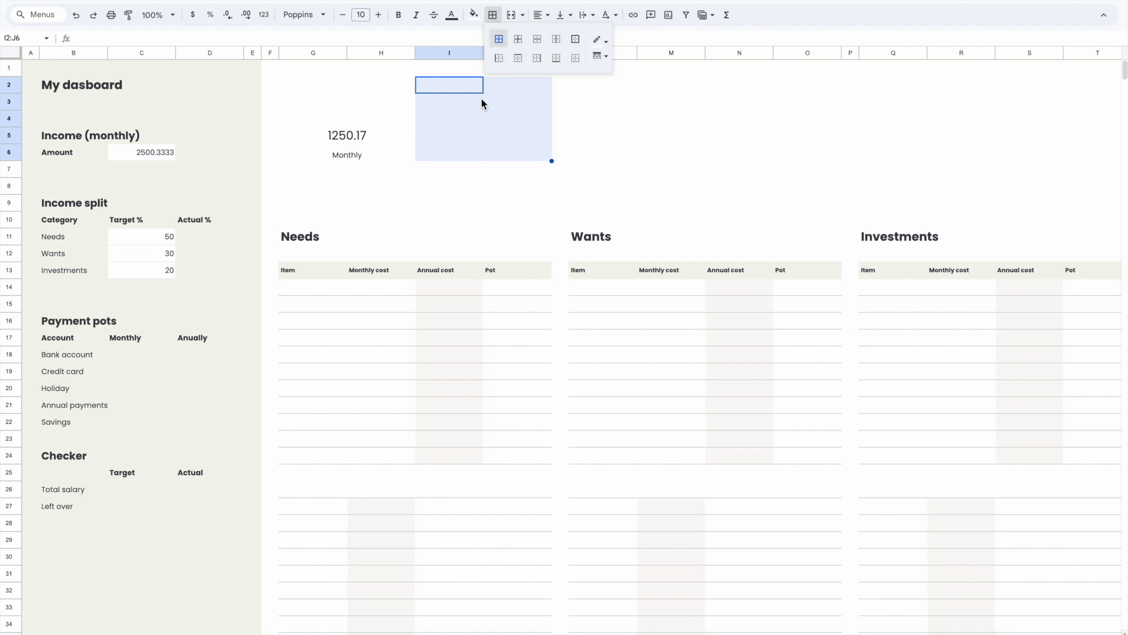
left_click(449, 169)
- Set the monthly income amount in cell C6 to 3000, clear it, and enter 3000 again
left_click(155, 157)
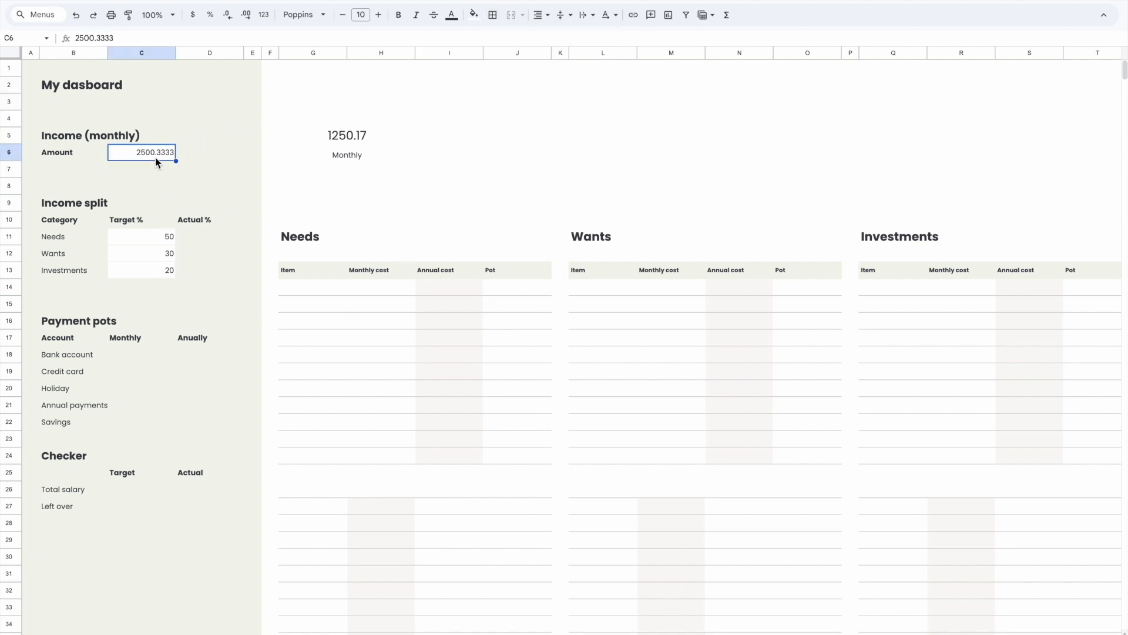
key("Delete")
type("3000")
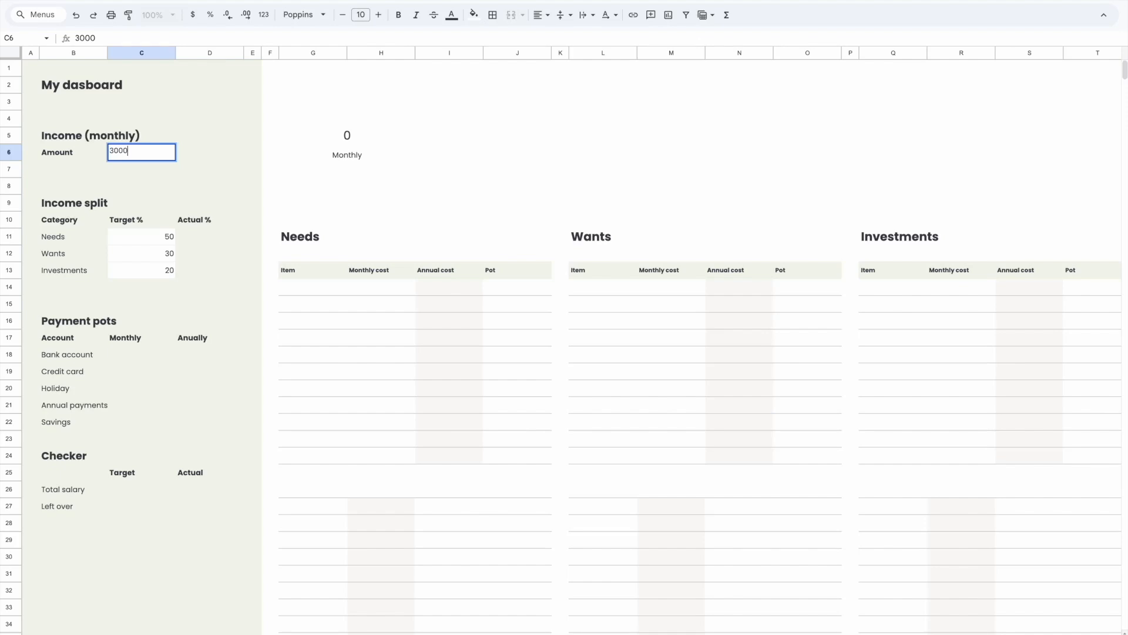
key("Return")
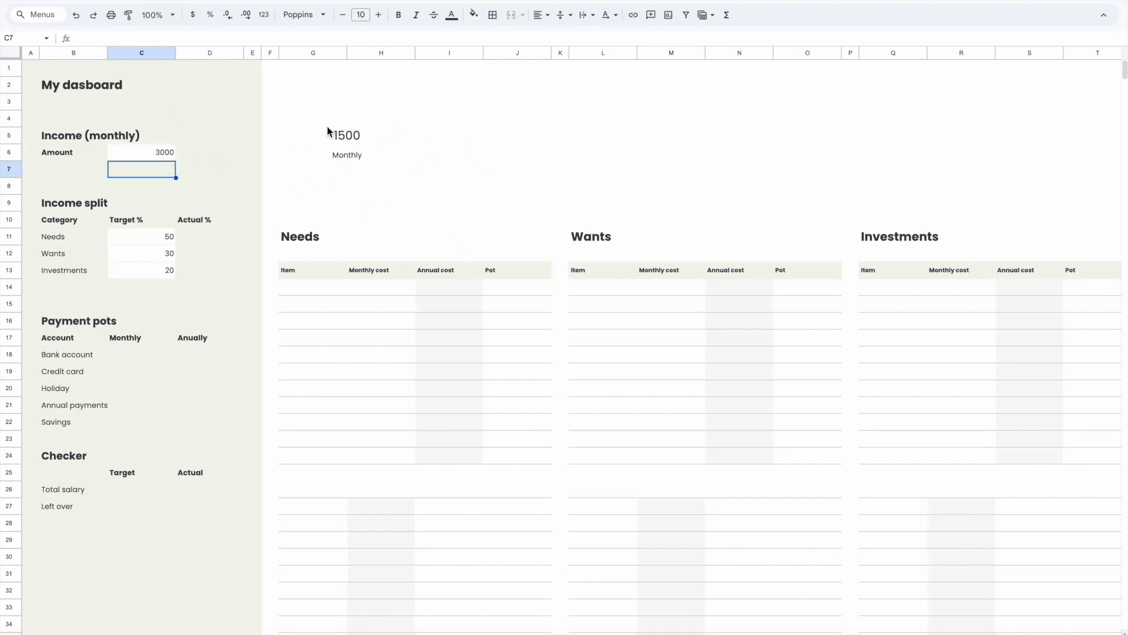
left_click(154, 151)
key("Delete")
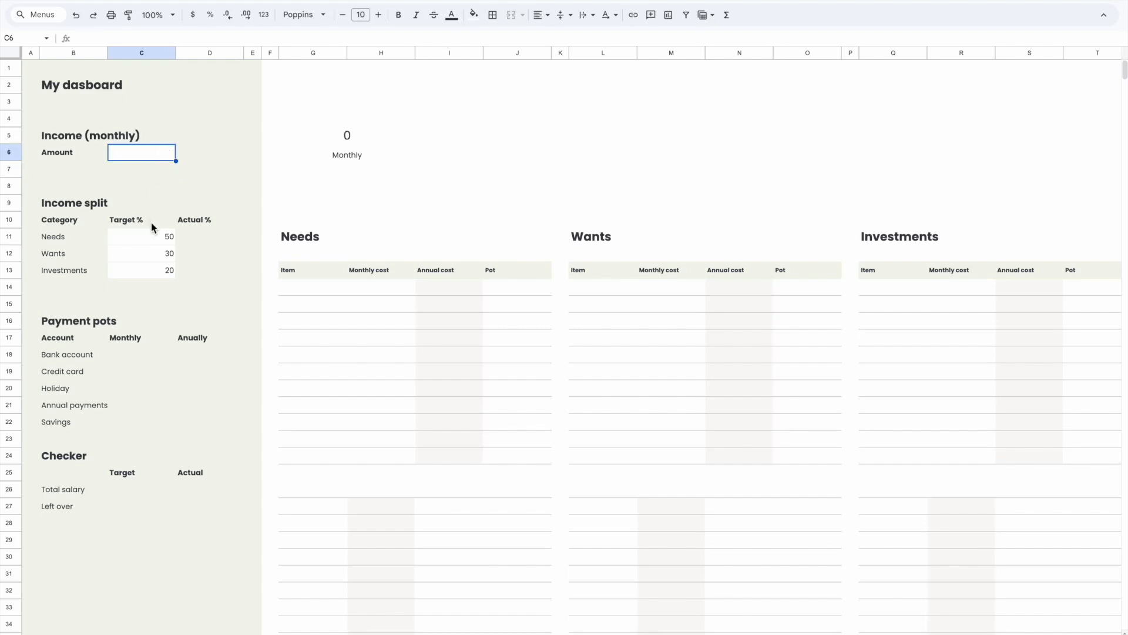
type("3000")
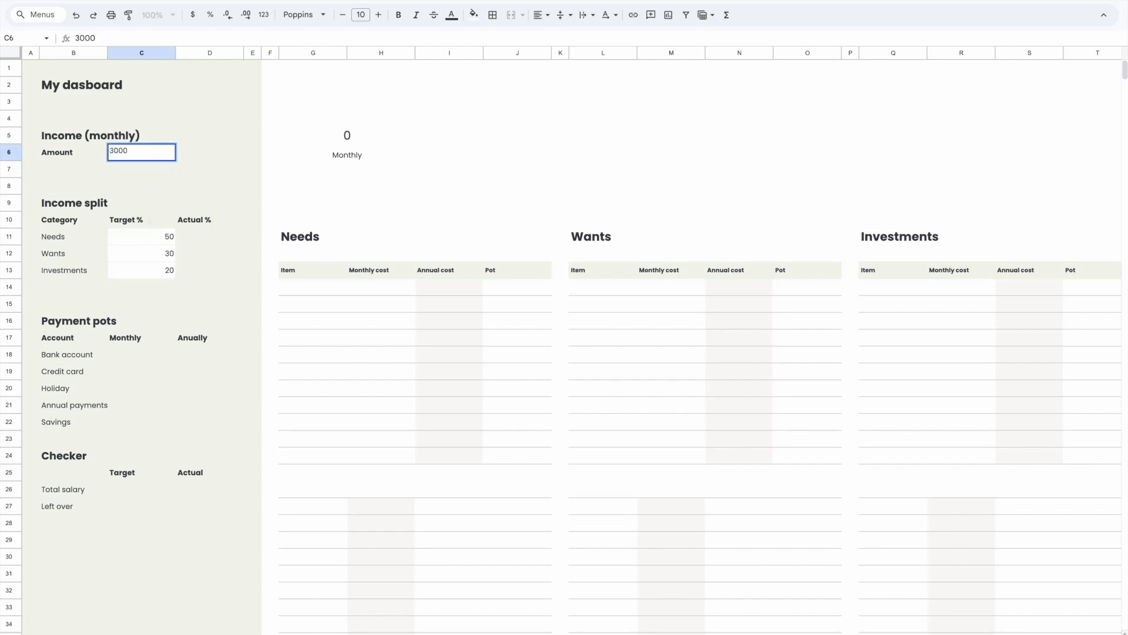
key("Return")
- Test the Needs target percentage in cell C11 with 10, and replace it with 100
left_click(165, 240)
type("10")
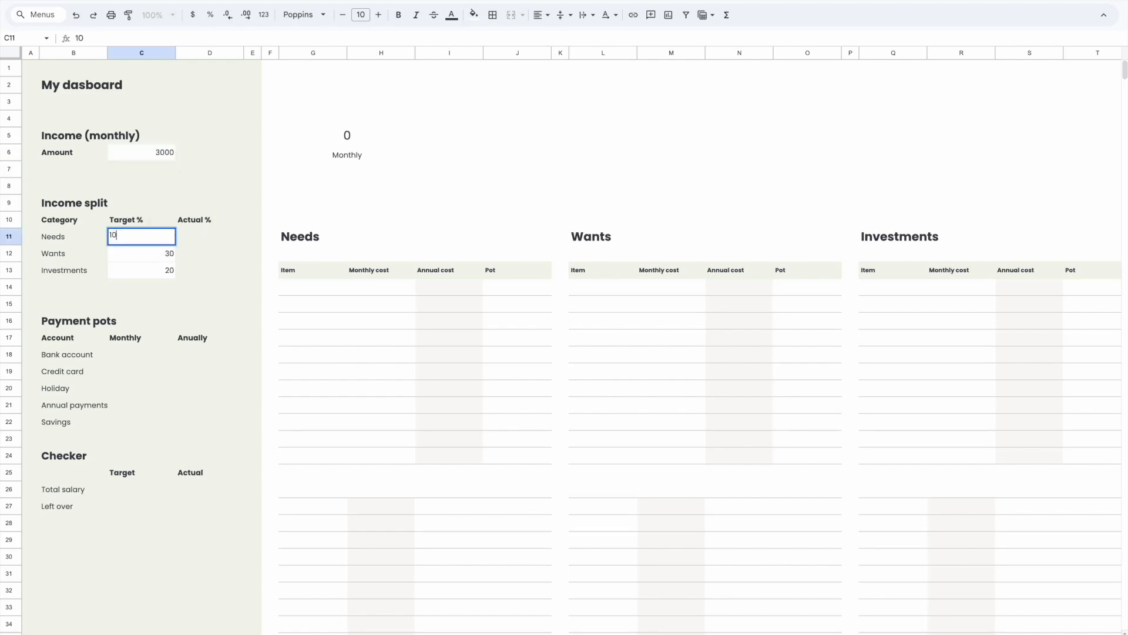
key("Return")
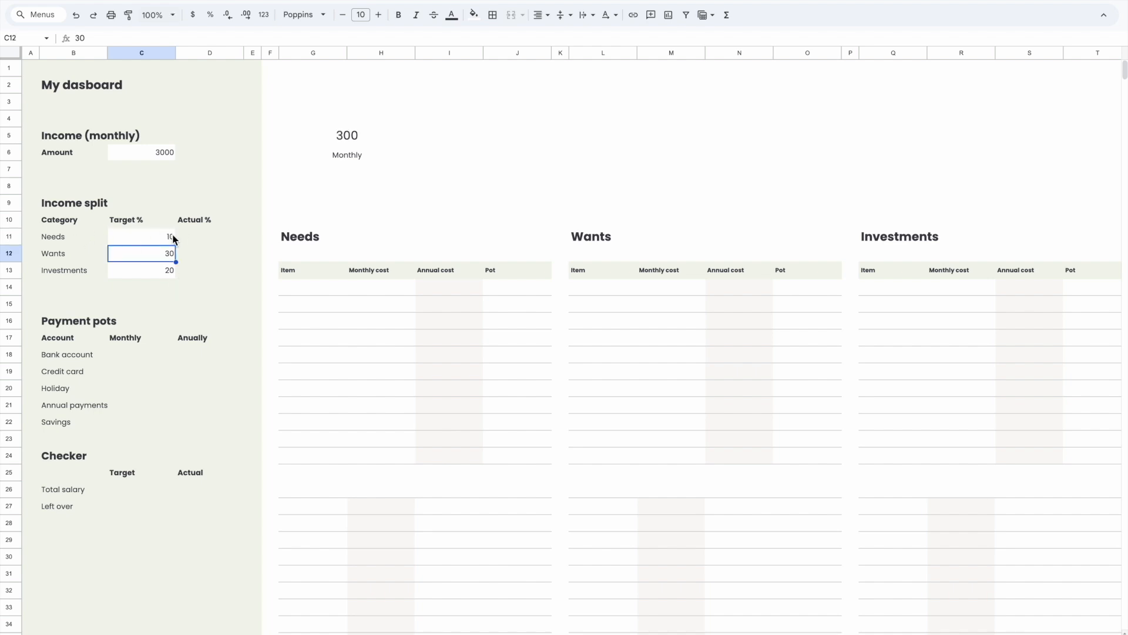
left_click(150, 238)
key("Delete")
type("100")
key("Return")
left_click(369, 154)
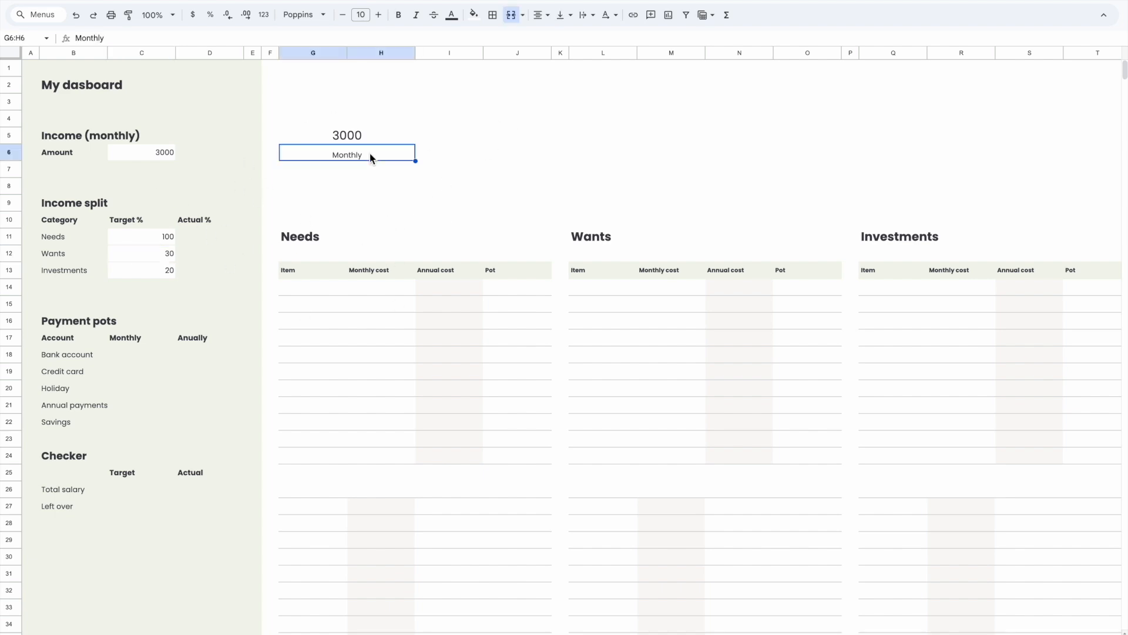
- Copy the monthly amount box with its label, G3:H6, into the neighbouring box starting at I3
left_click(479, 169)
left_click(478, 158)
left_click(478, 137)
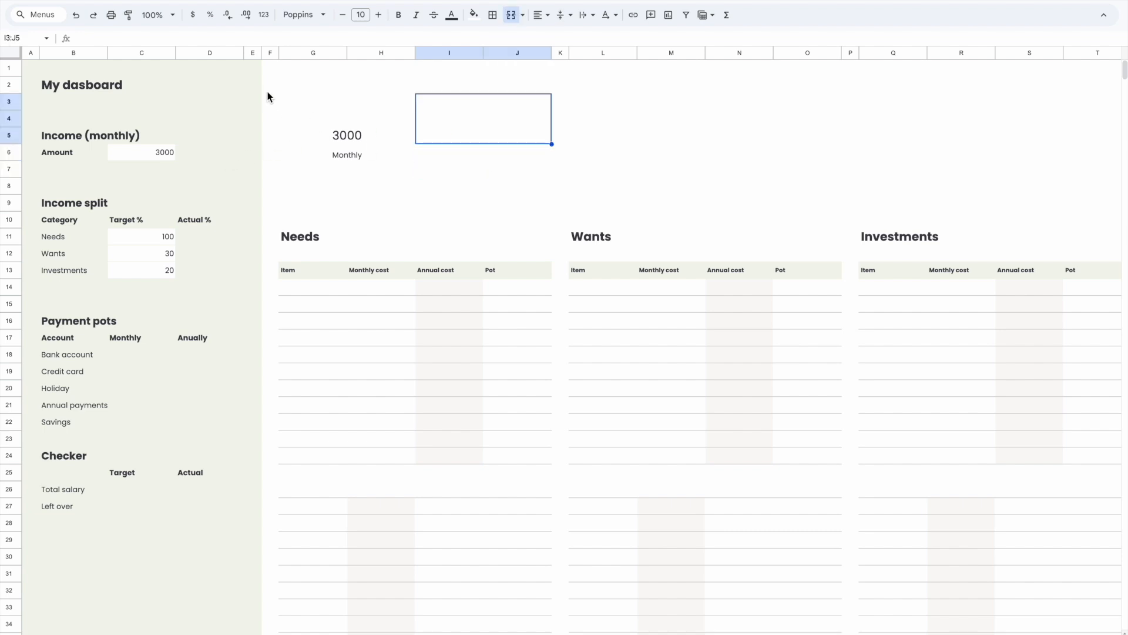
left_click(313, 129)
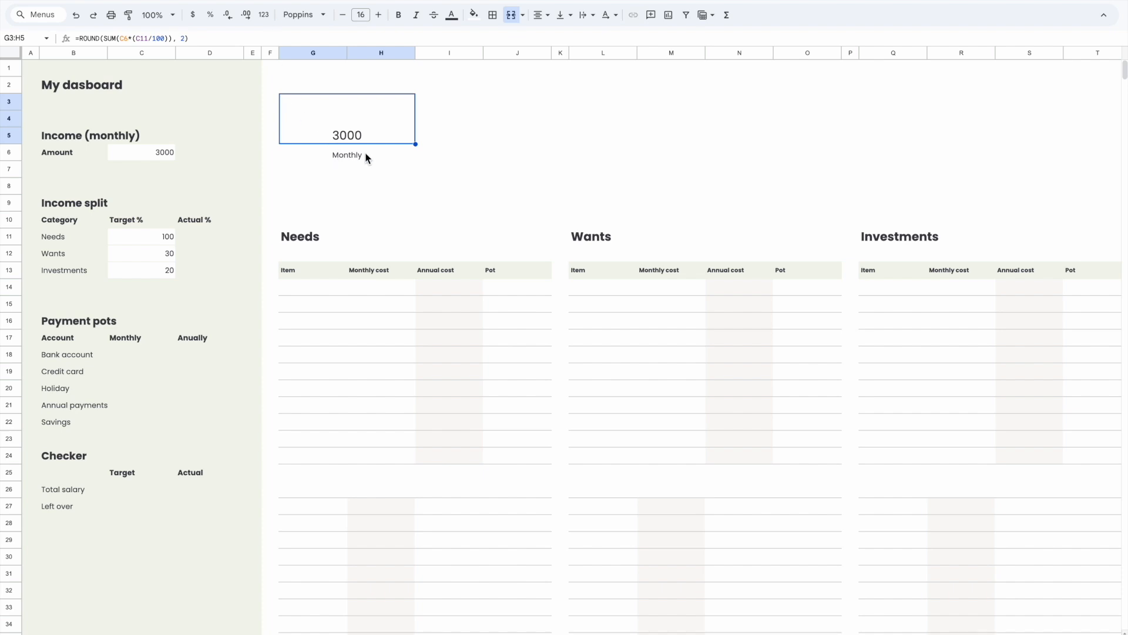
left_click(385, 159, "shift")
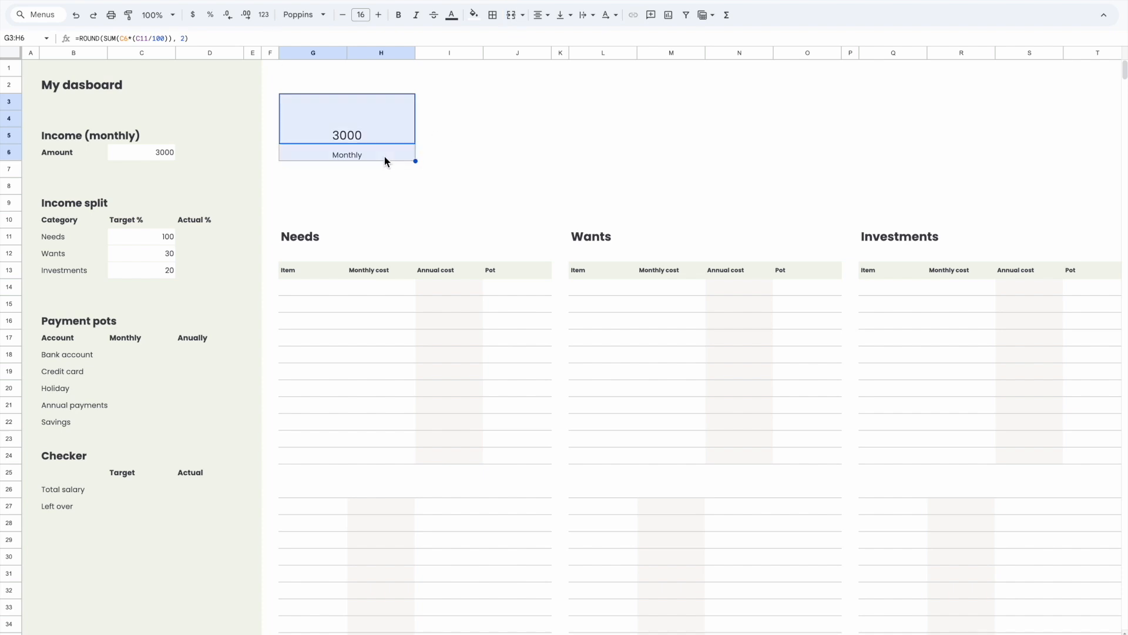
key("ctrl+c")
left_click(457, 124)
key("ctrl+v")
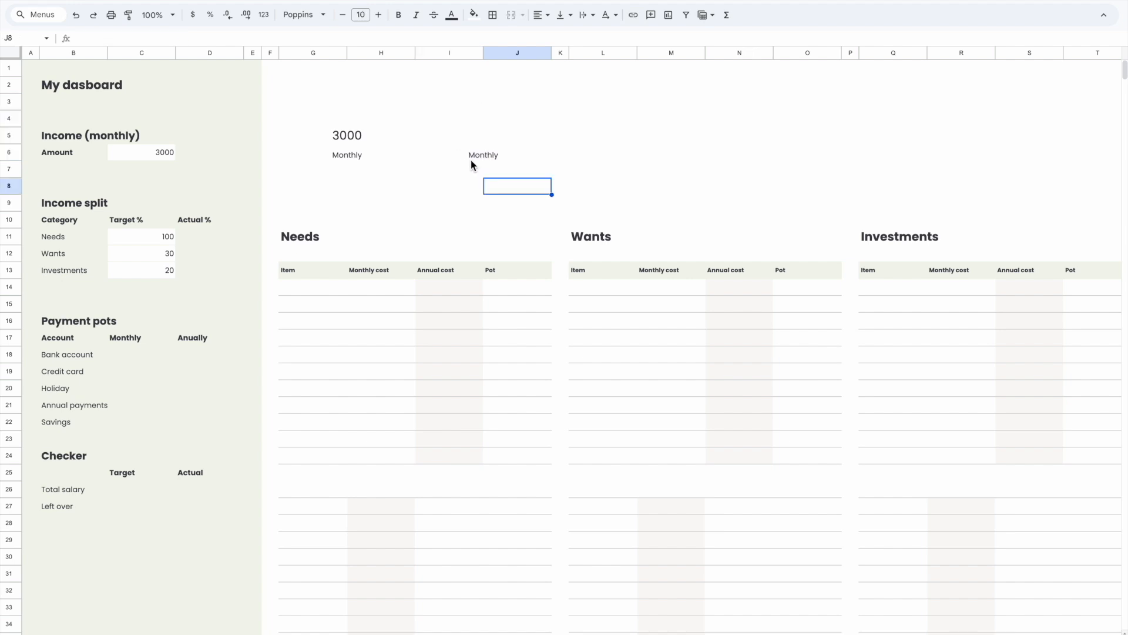
- Change the copied label in I6:J6 to "Annually" and select the empty amount box I3:J5 above it
double_click(470, 156)
key("ctrl+a")
type("Annually")
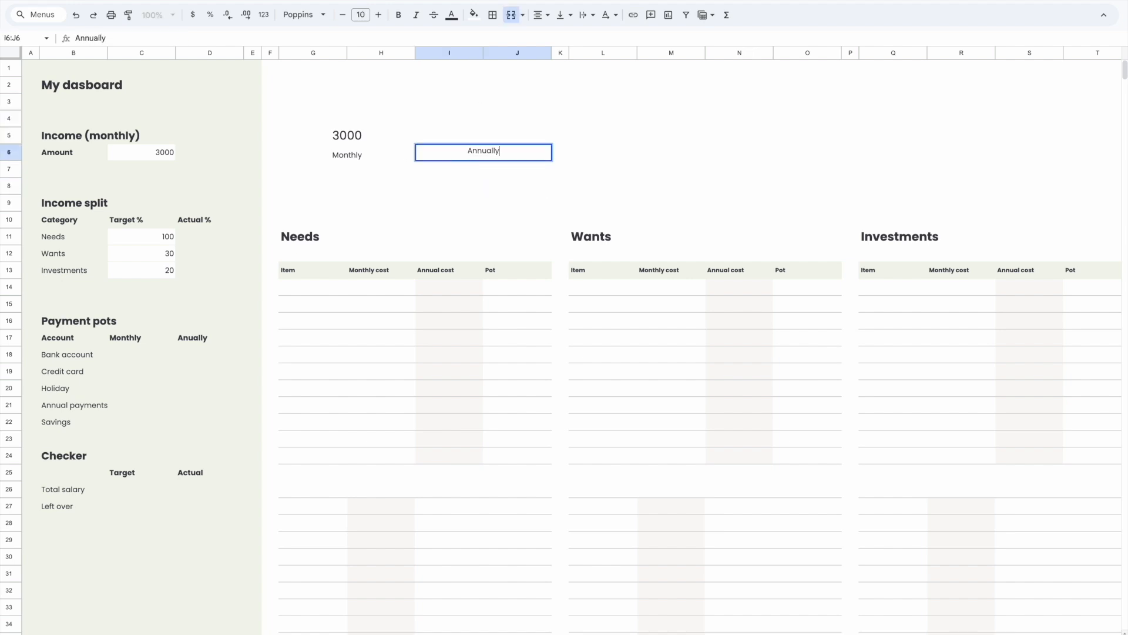
left_click(313, 191)
left_click(496, 130)
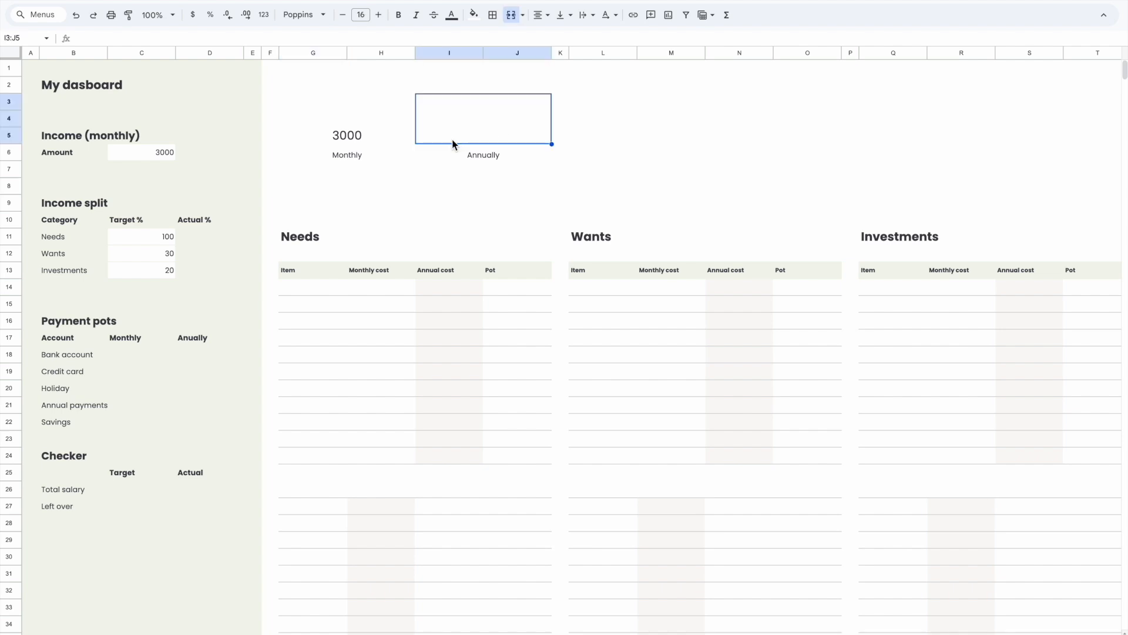
- Calculate the Needs annual amount in I3:J5 with the formula =G3*12
type("=")
left_click(355, 136)
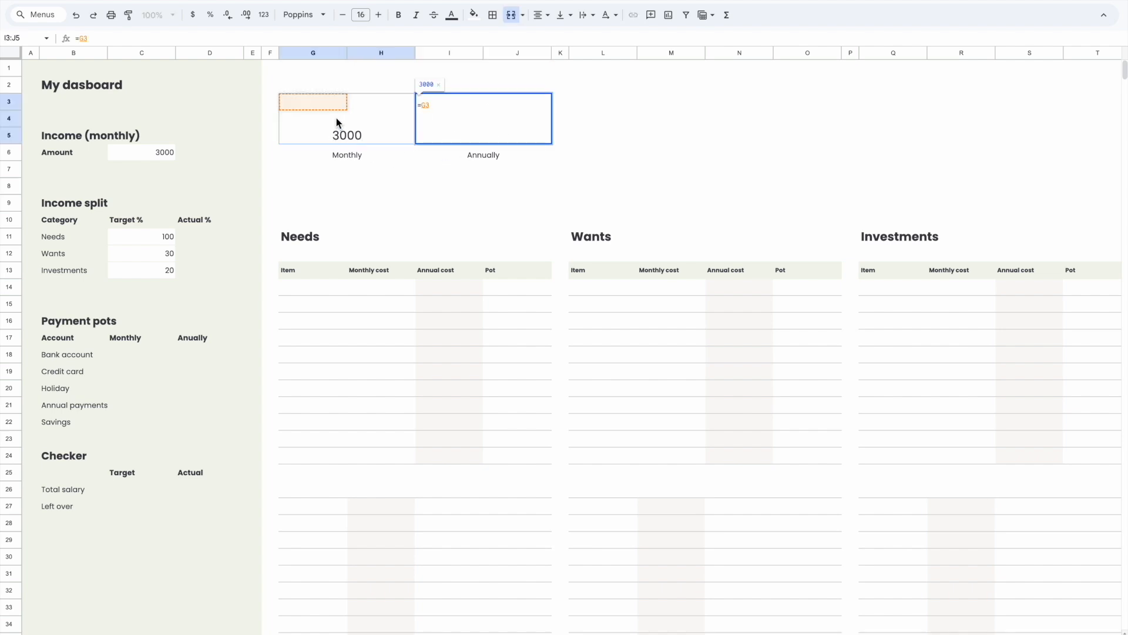
type("*12")
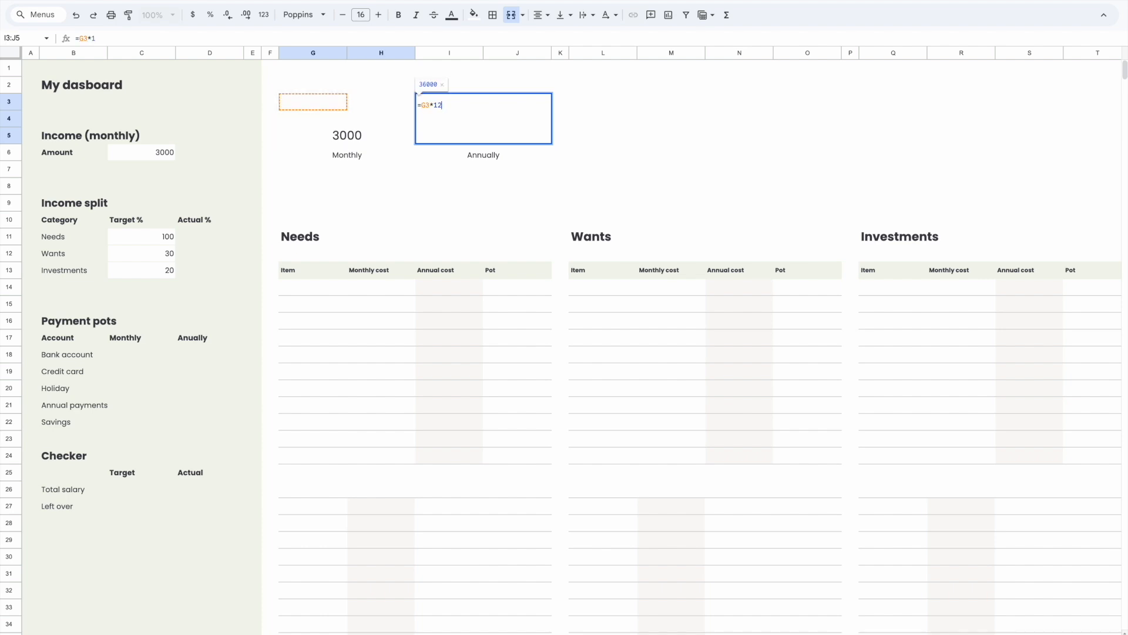
key("Return")
left_click(449, 202)
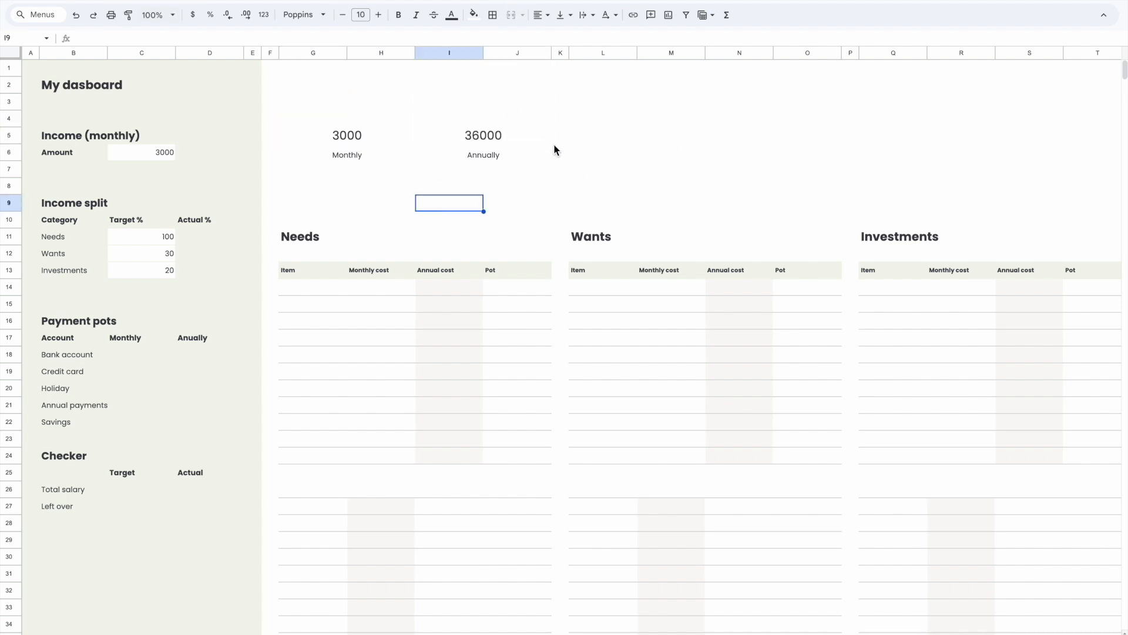
left_click(461, 132)
left_click(491, 177)
left_click(501, 207)
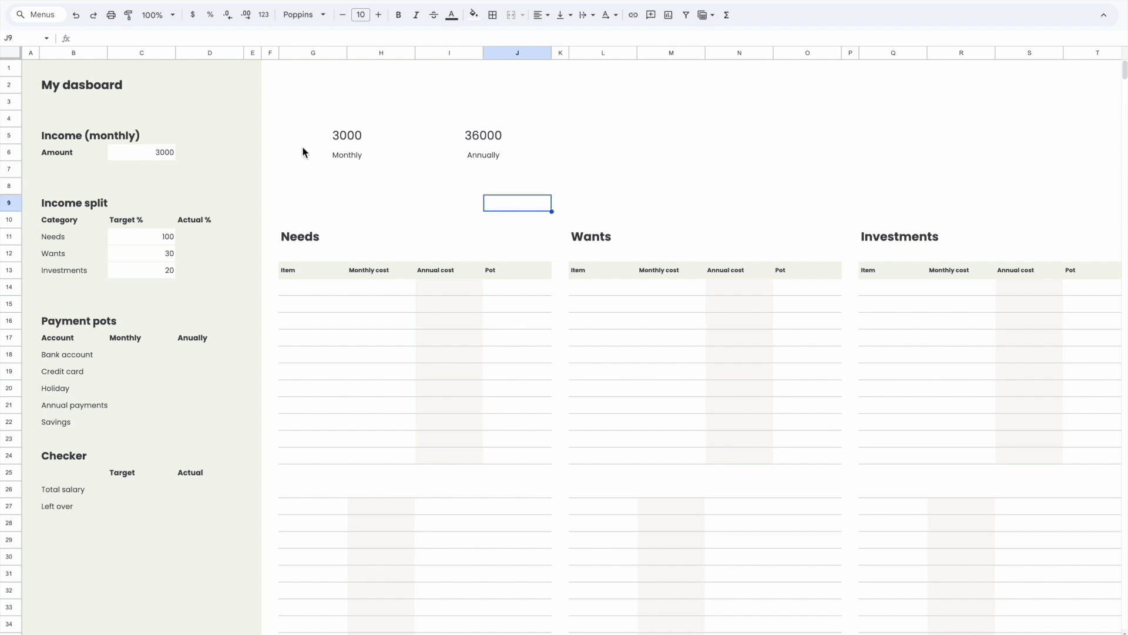
- Copy the Needs monthly and annual amount boxes with their labels, G3:J6, above the Wants and Investments tables at L3 and Q3
left_click(383, 123)
left_click_drag(383, 124, 546, 153)
key("ctrl+c")
left_click(590, 100)
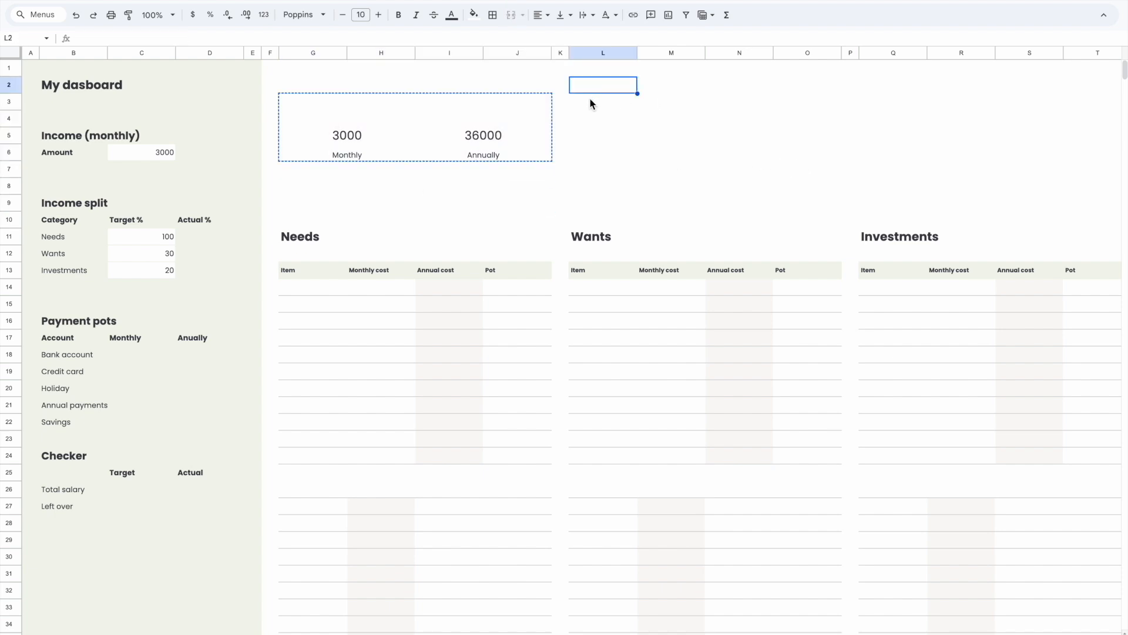
key("ctrl+v")
left_click(889, 109)
key("ctrl+v")
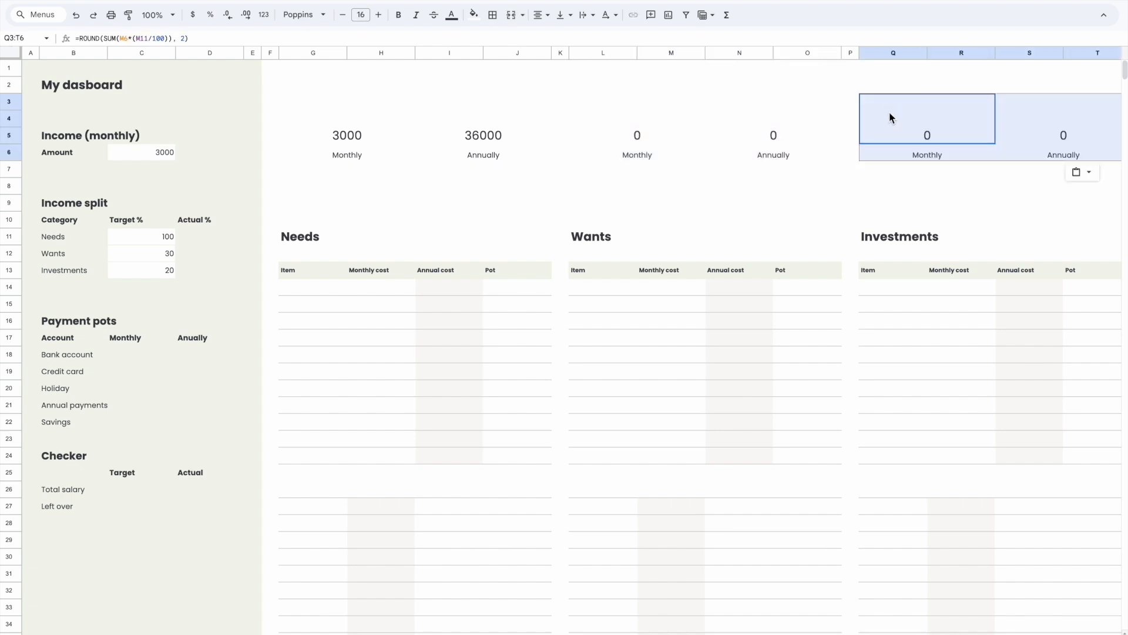
left_click(728, 223)
scroll(872, 208, "right", 1)
- Compare the copied Wants monthly formula with the Needs formulas and the target percentage cells C11 to C13 they should reference
left_click(580, 140)
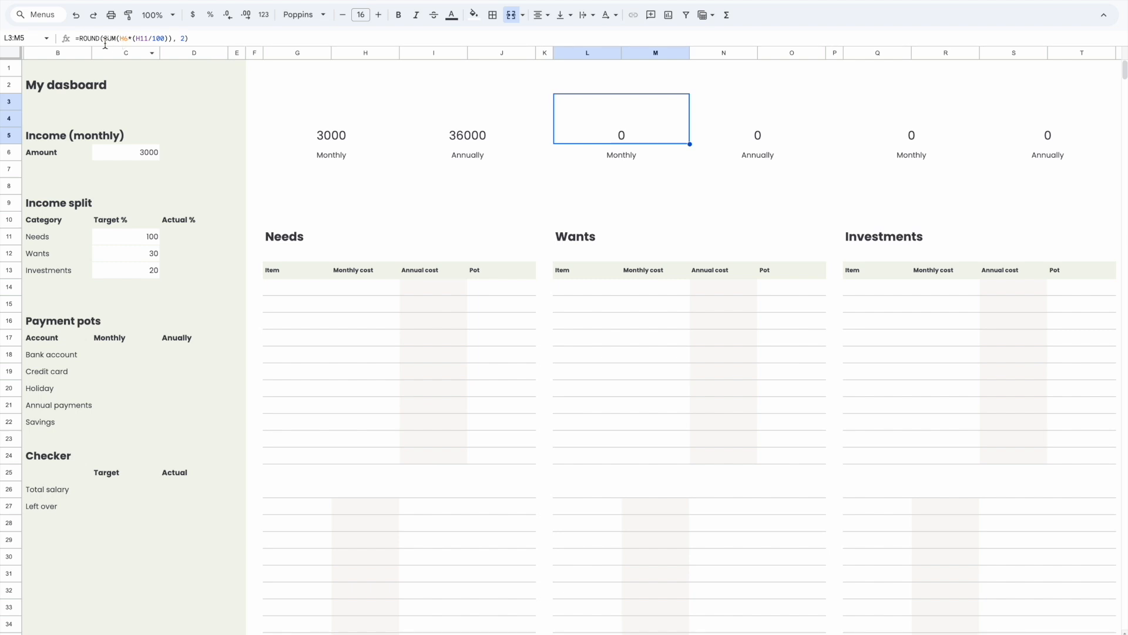
scroll(161, 200, "left", 1)
scroll(160, 199, "down", 1)
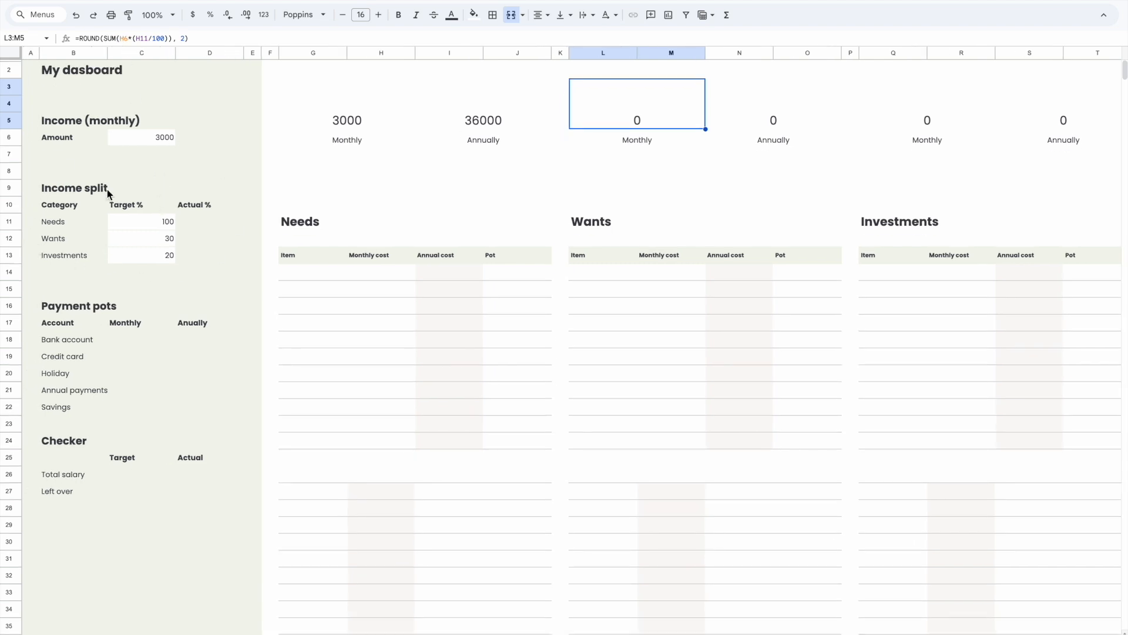
scroll(456, 164, "up", 1)
left_click(163, 252)
left_click(158, 235)
left_click(126, 248)
left_click(330, 129)
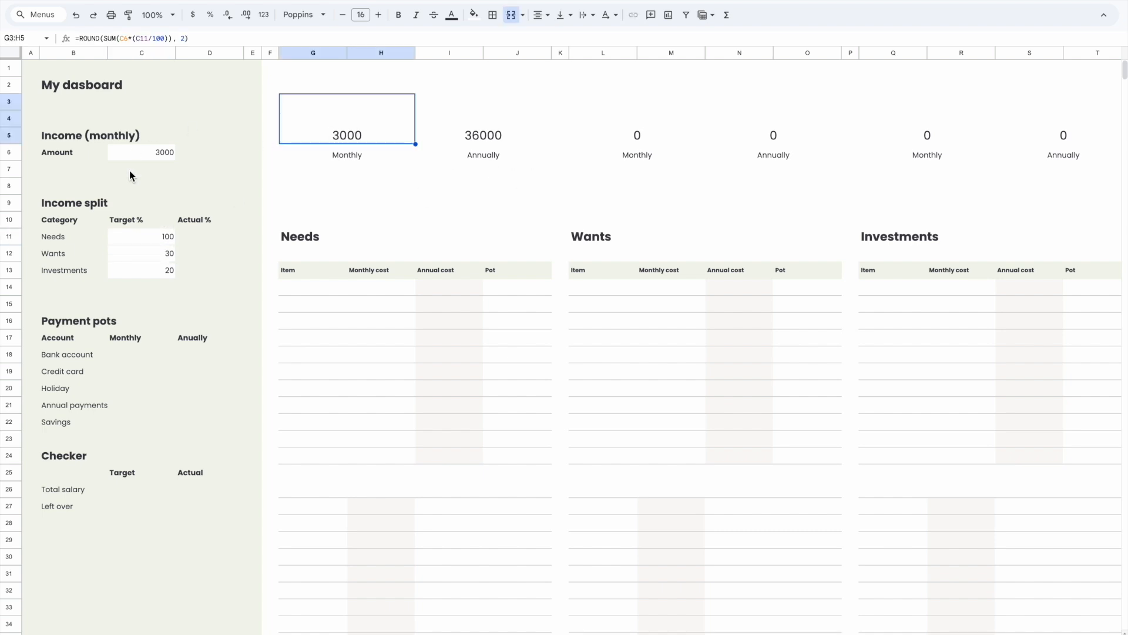
left_click(139, 256)
left_click(143, 243)
left_click(174, 260)
left_click(454, 143)
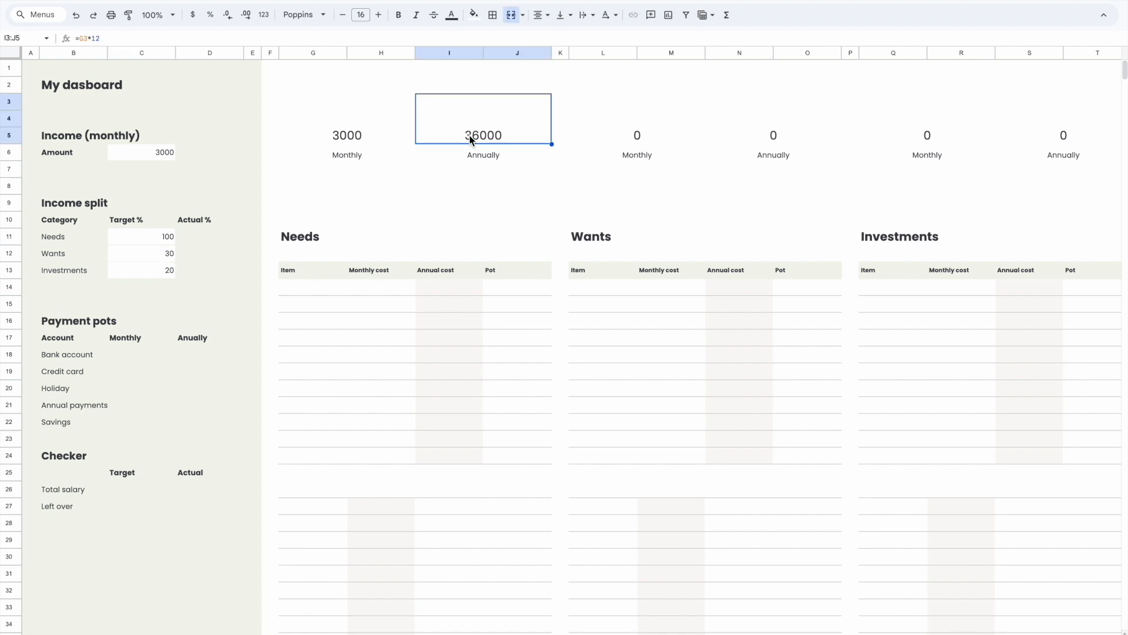
left_click(128, 239)
left_click(139, 248)
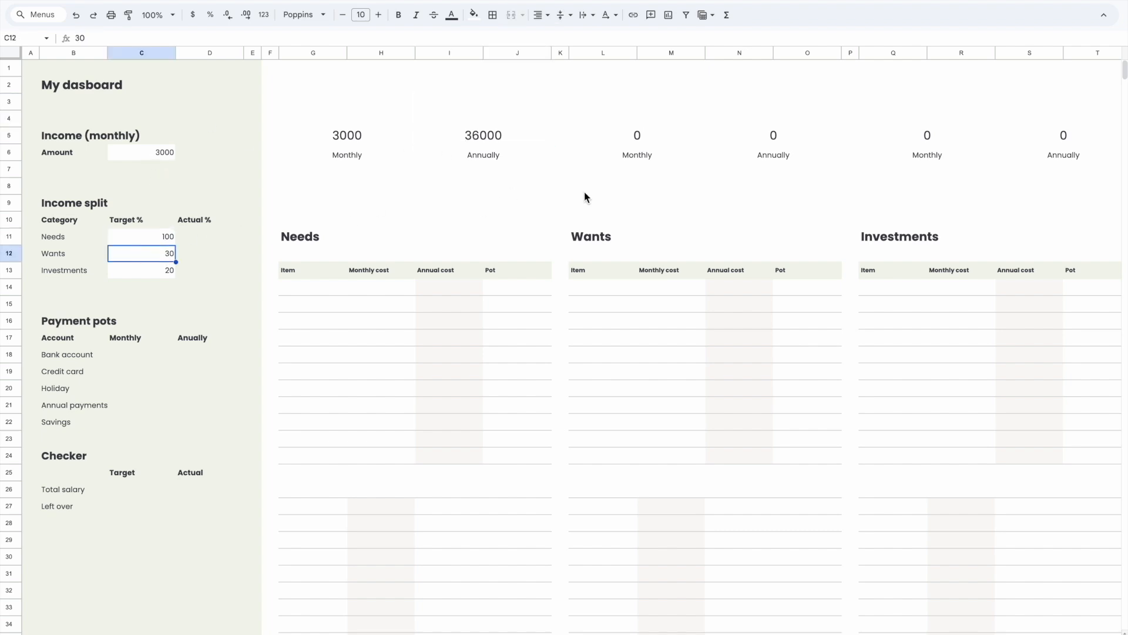
- Correct the Wants monthly formula in L3:M5 to =ROUND(SUM(C6*(C12/100)), 2)
left_click(636, 135)
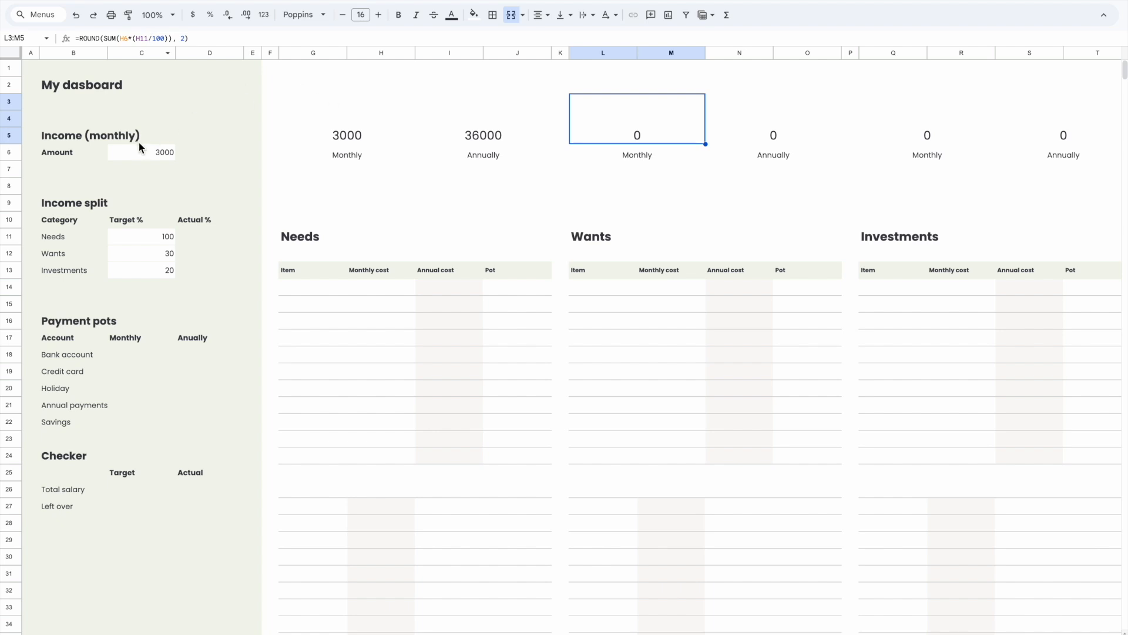
left_click(146, 39)
key("BackSpace")
key("BackSpace")
key("BackSpace")
type("C12")
key("Return")
left_click(355, 138)
left_click(643, 132)
left_click(124, 35)
key("BackSpace")
type("C")
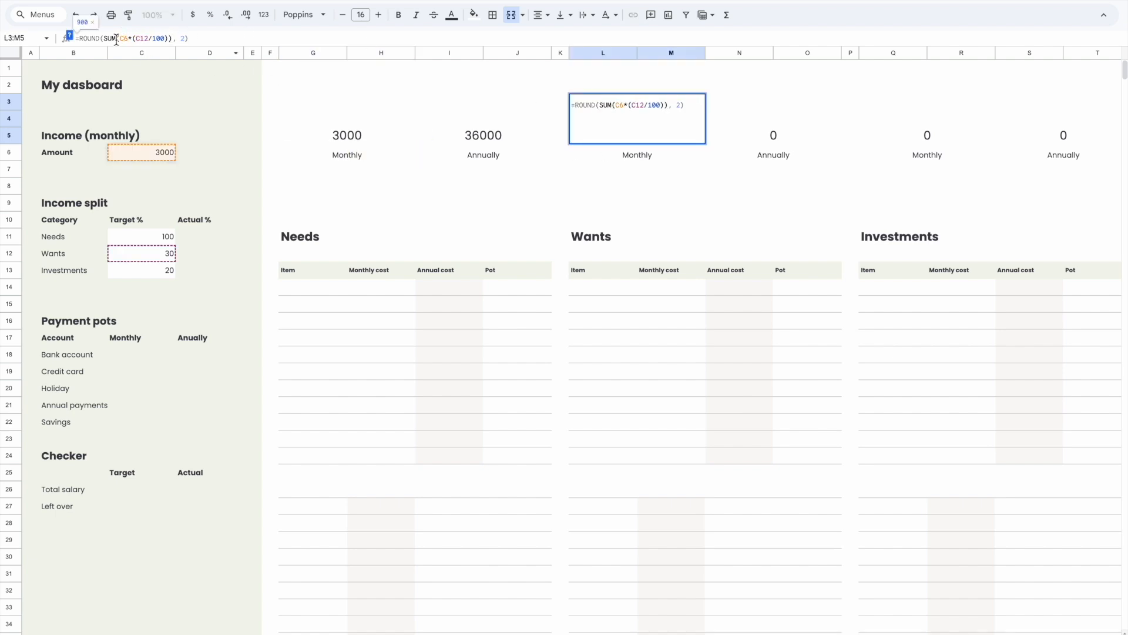
key("Return")
left_click(632, 143)
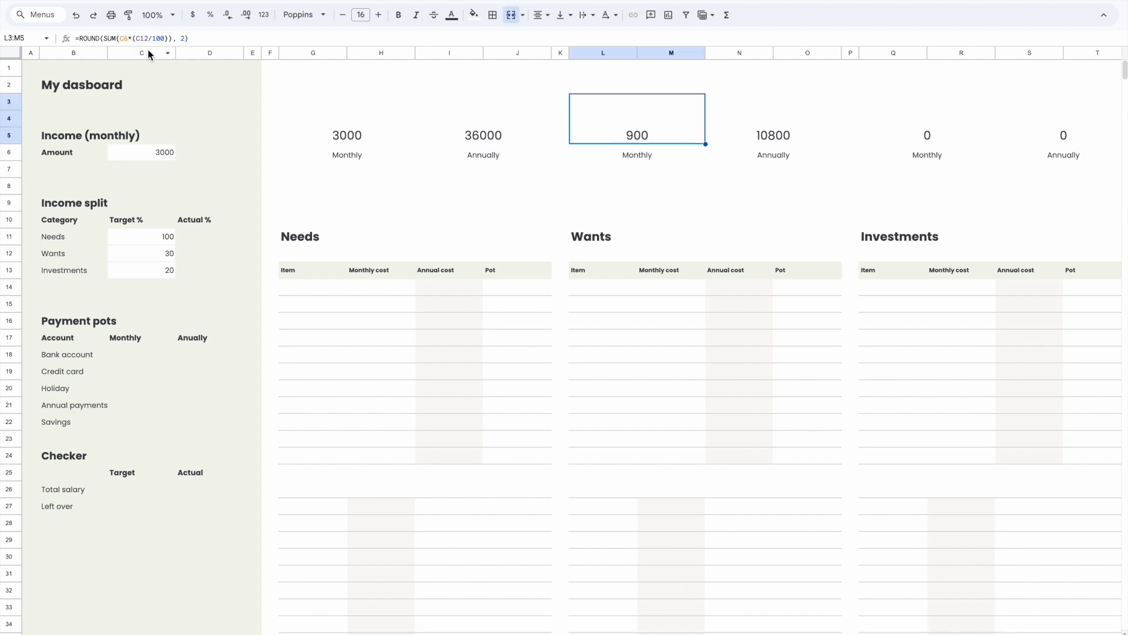
- Reuse the Wants monthly formula for Investments in Q3:R5, changing the percentage reference so it reads =ROUND(SUM(C6*(C13/100)), 2)
left_click_drag(193, 38, 79, 40)
left_click(803, 313)
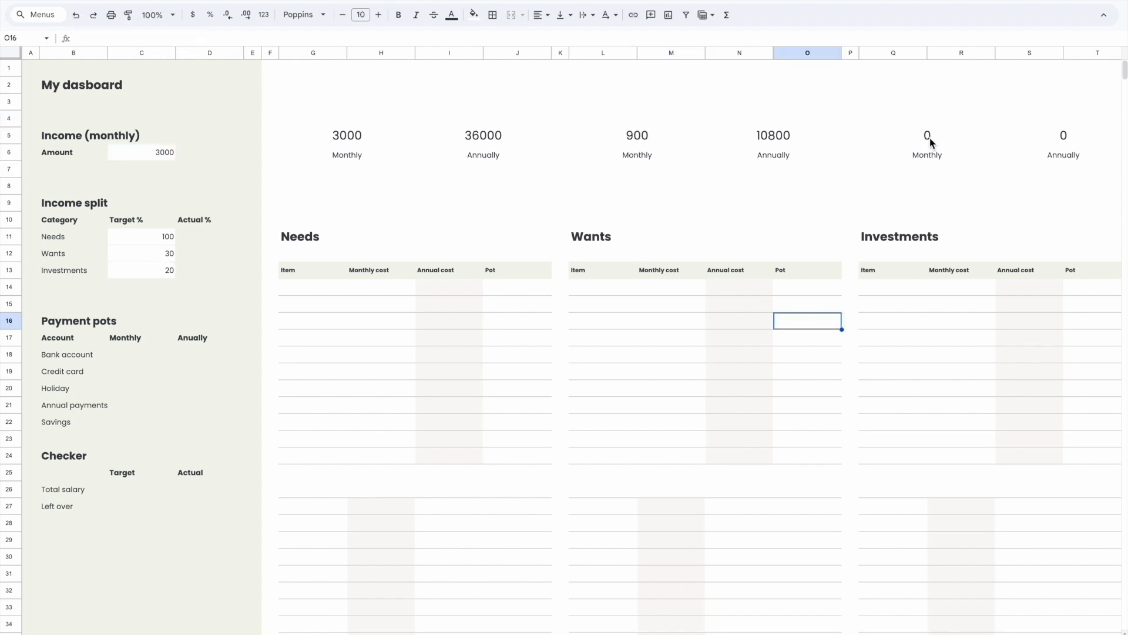
left_click(930, 138)
left_click(194, 39)
left_click_drag(194, 38, 52, 38)
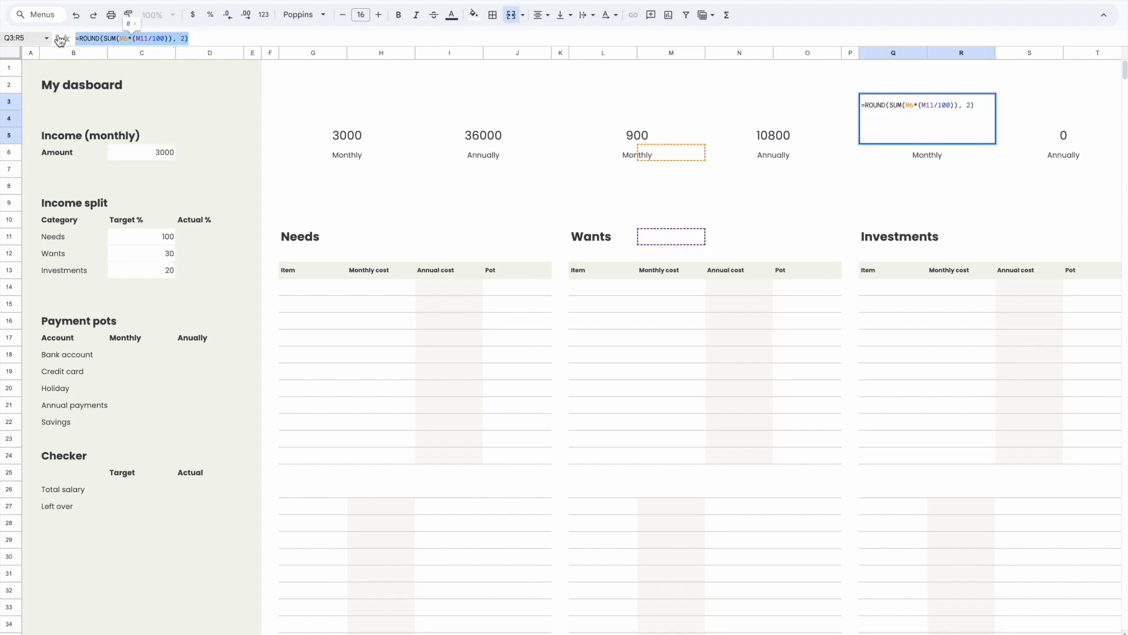
key("ctrl+v")
left_click(145, 39)
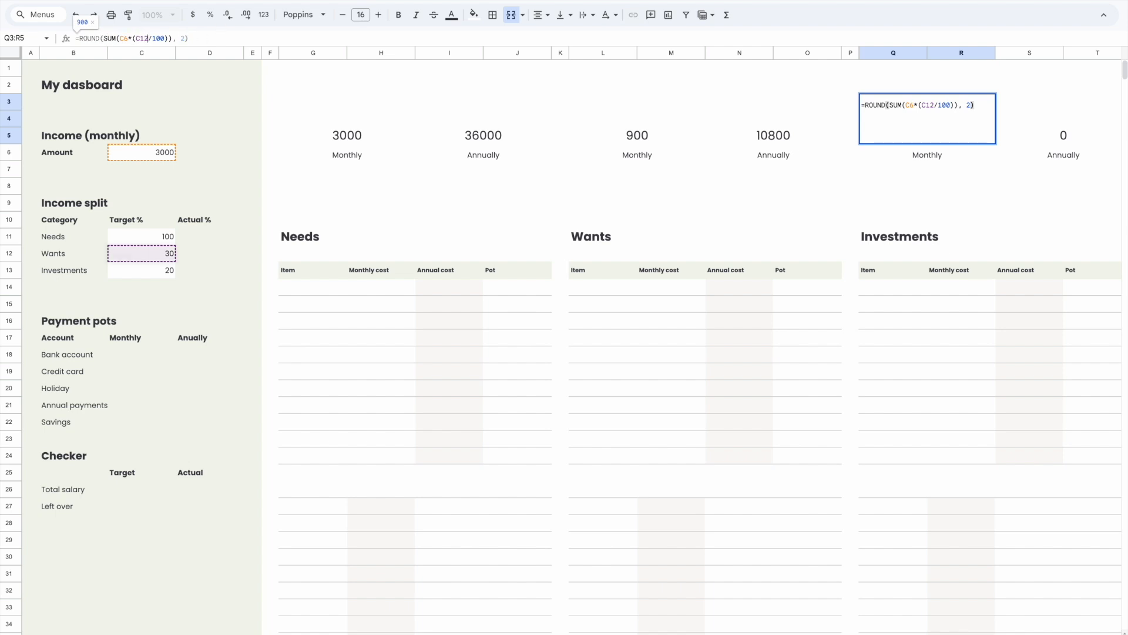
key("BackSpace")
type("3")
key("Return")
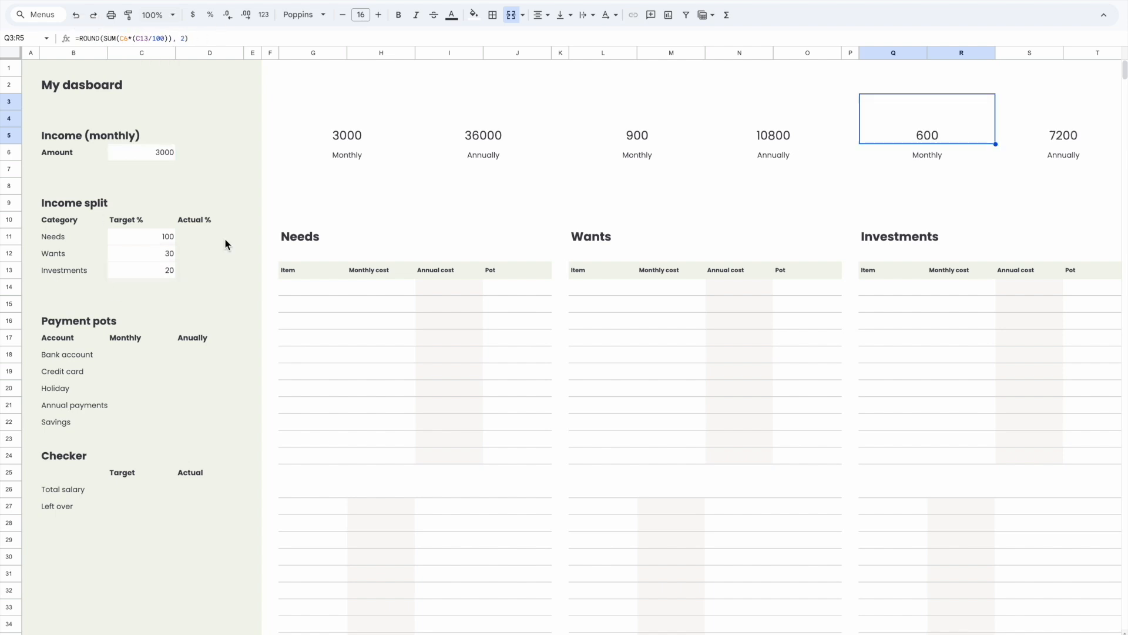
left_click(699, 184)
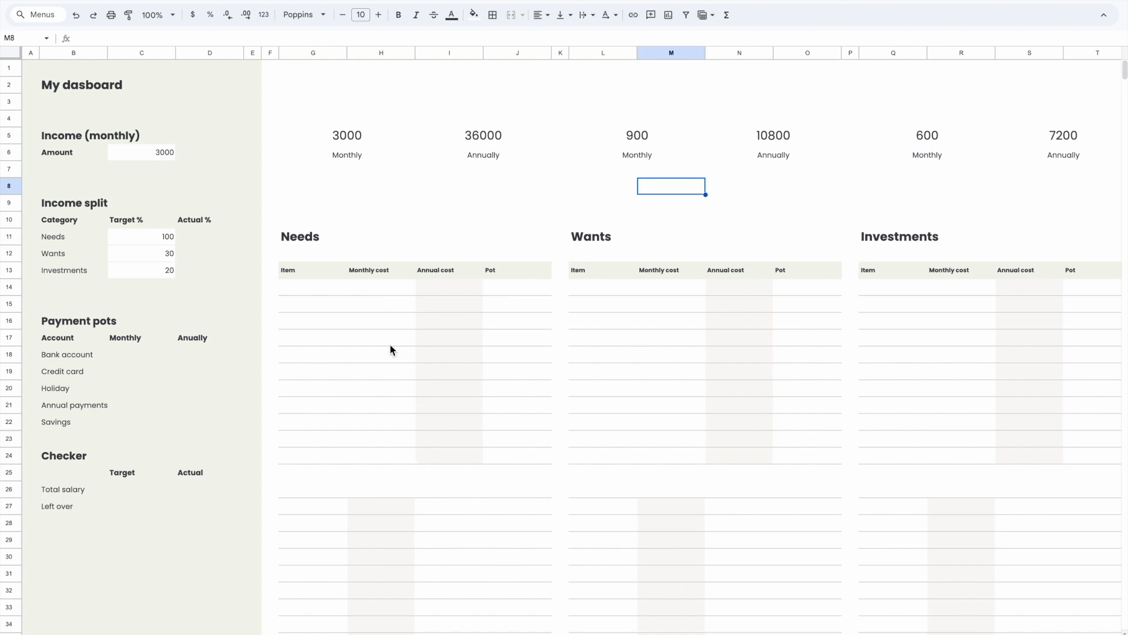
- Enter Rent as the first Needs item in G14 with a monthly cost of 800 in H14
scroll(394, 317, "down", 2)
scroll(361, 225, "up", 2)
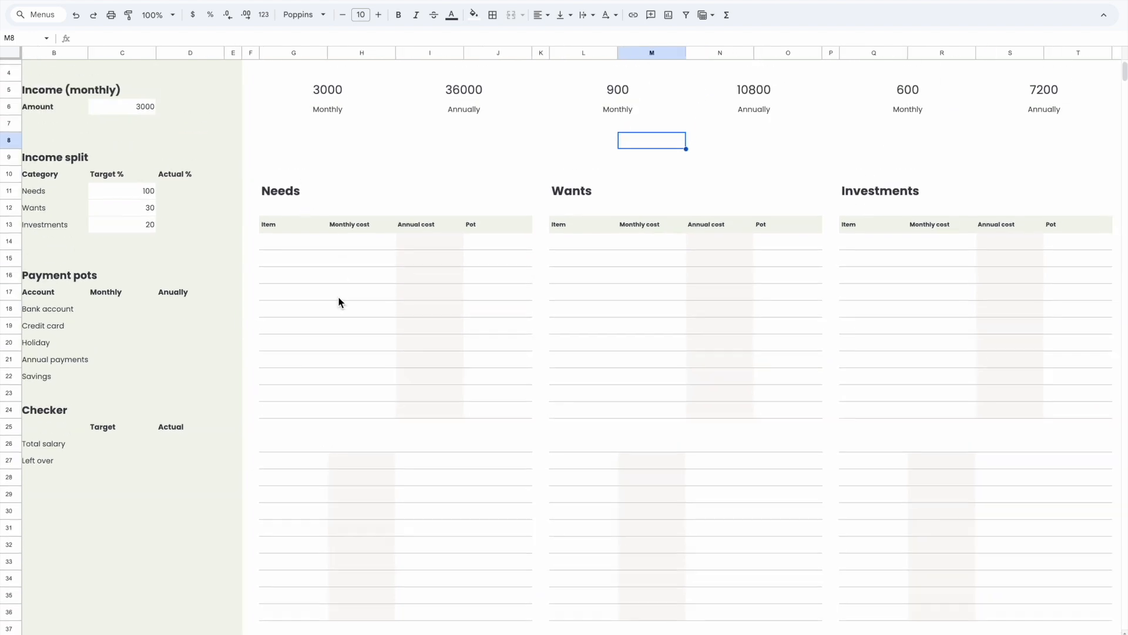
left_click(274, 288)
type("Rent")
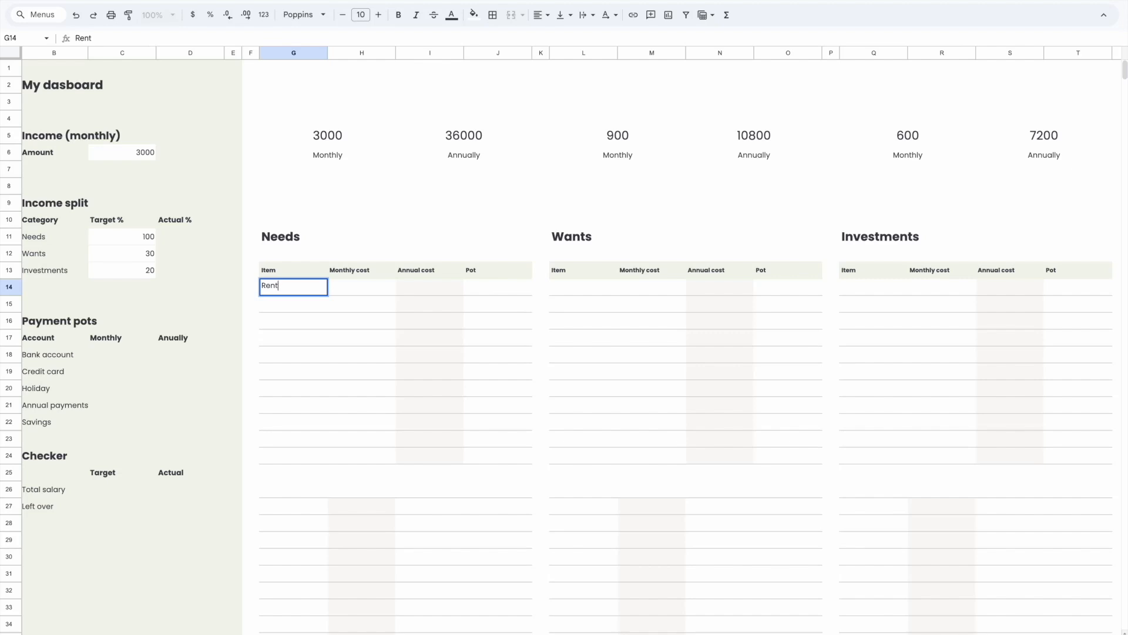
key("Tab")
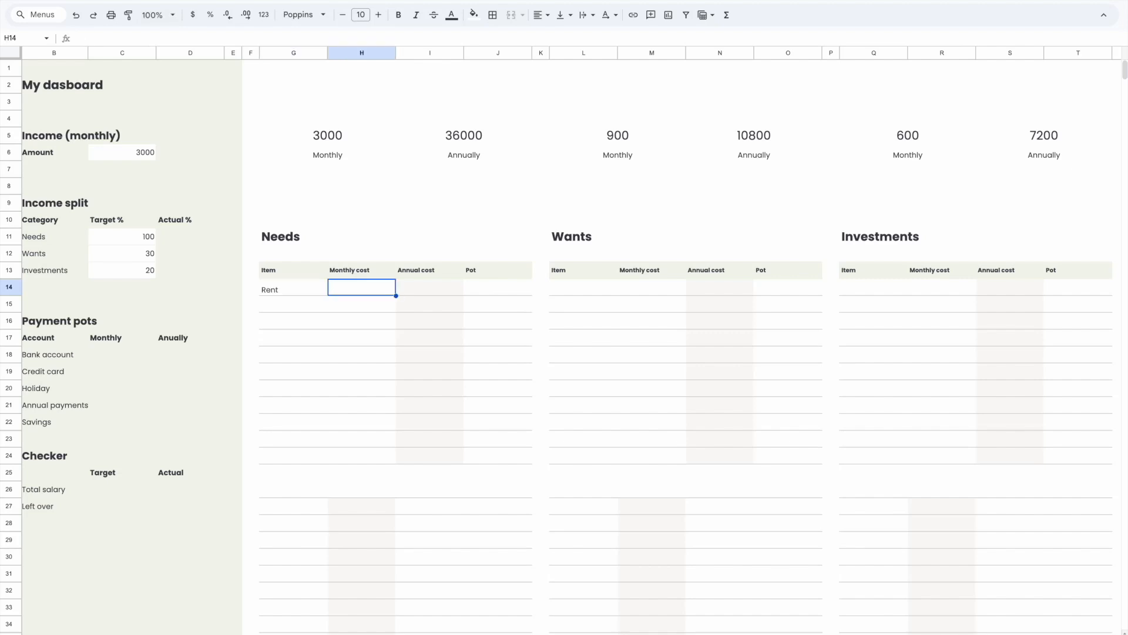
type("800")
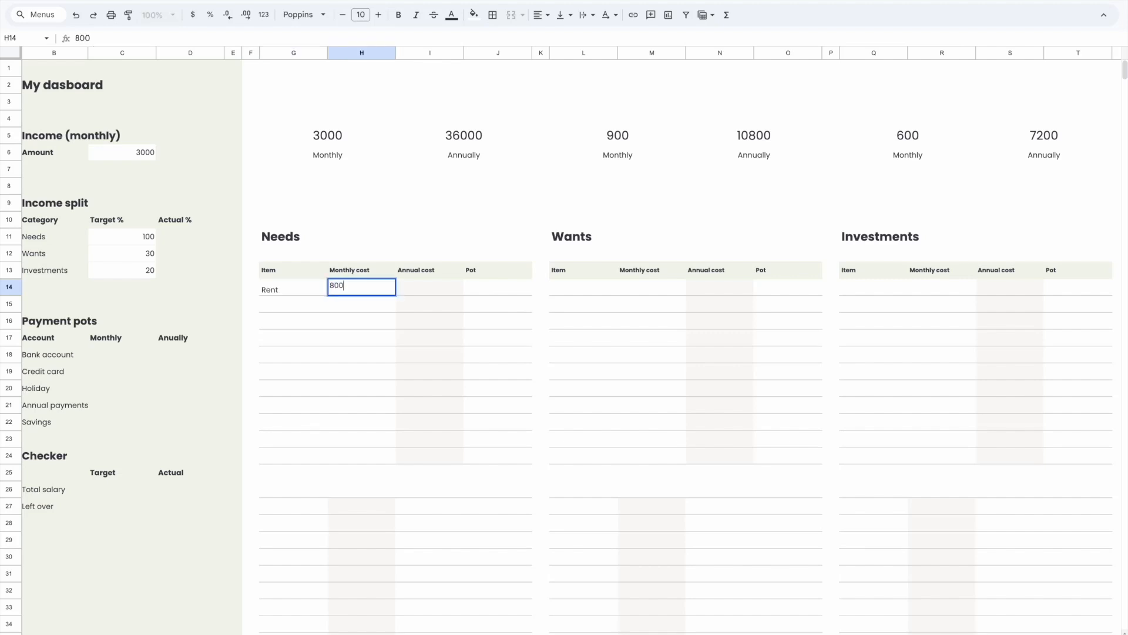
key("Return")
- Calculate the Rent annual cost in I14 with the formula =H14*12
left_click(423, 281)
left_click(355, 292)
left_click(418, 291)
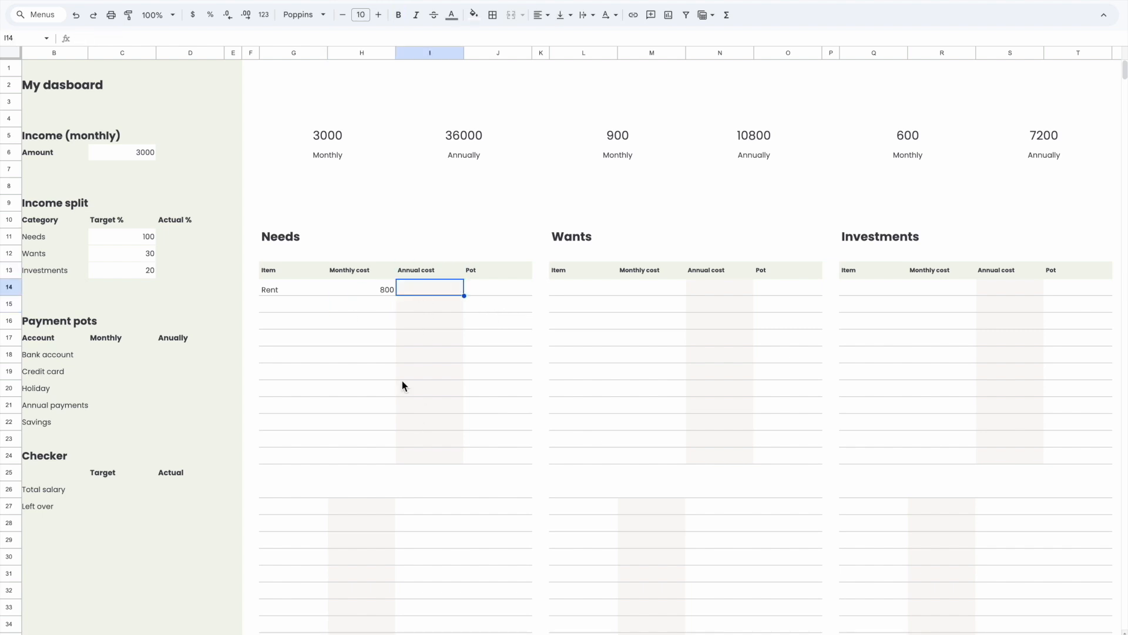
scroll(404, 347, "left", 1)
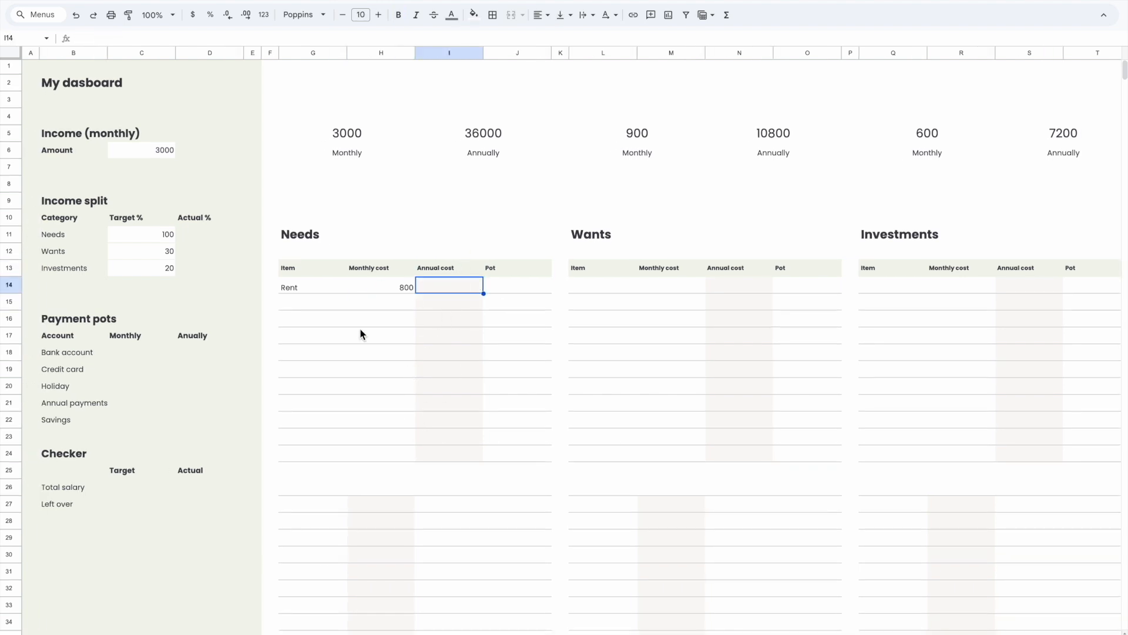
type("=")
left_click(405, 286)
type("*12")
key("Return")
- Examine the annual cost formula in I14 and the monthly cost cell H14 it refers to
left_click(474, 289)
left_click_drag(78, 45, 156, 38)
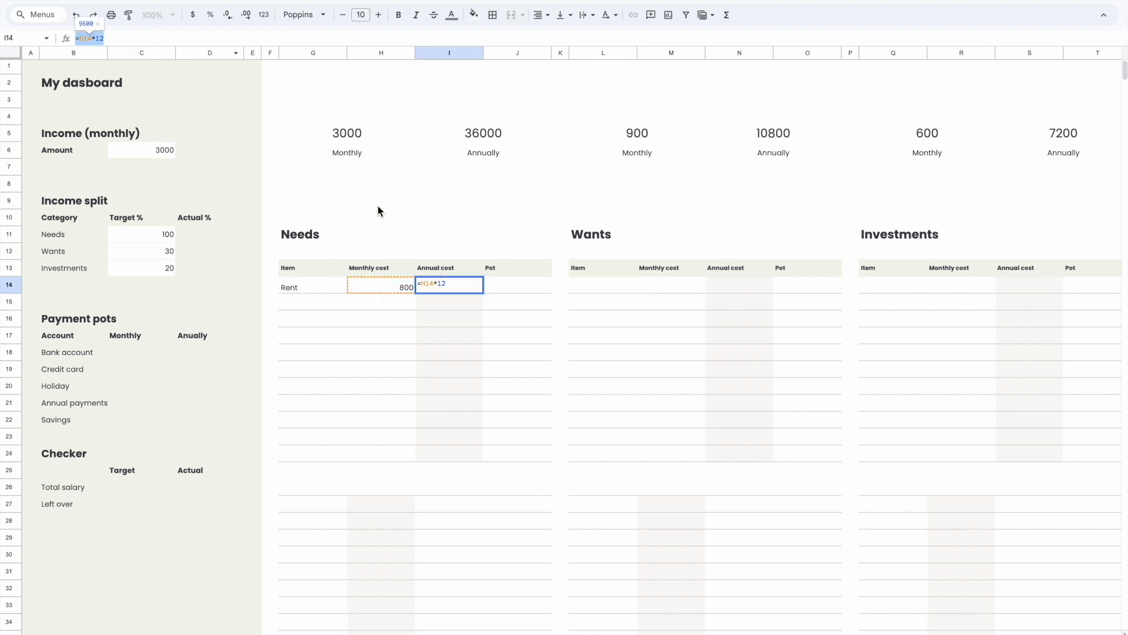
left_click(439, 285)
left_click(408, 339)
left_click(397, 291)
left_click(443, 298)
left_click(463, 282)
key("Escape")
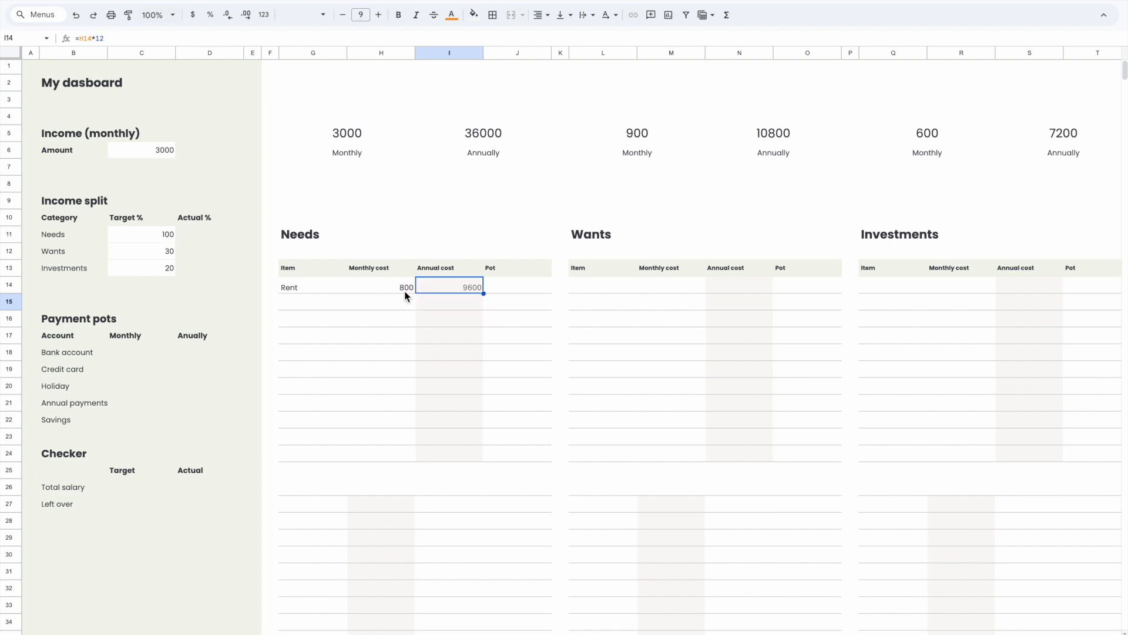
left_click(397, 291)
- Round the Rent annual cost in I14 to two decimals by changing its formula to =ROUND(SUM(H14*12), 2)
left_click(473, 290)
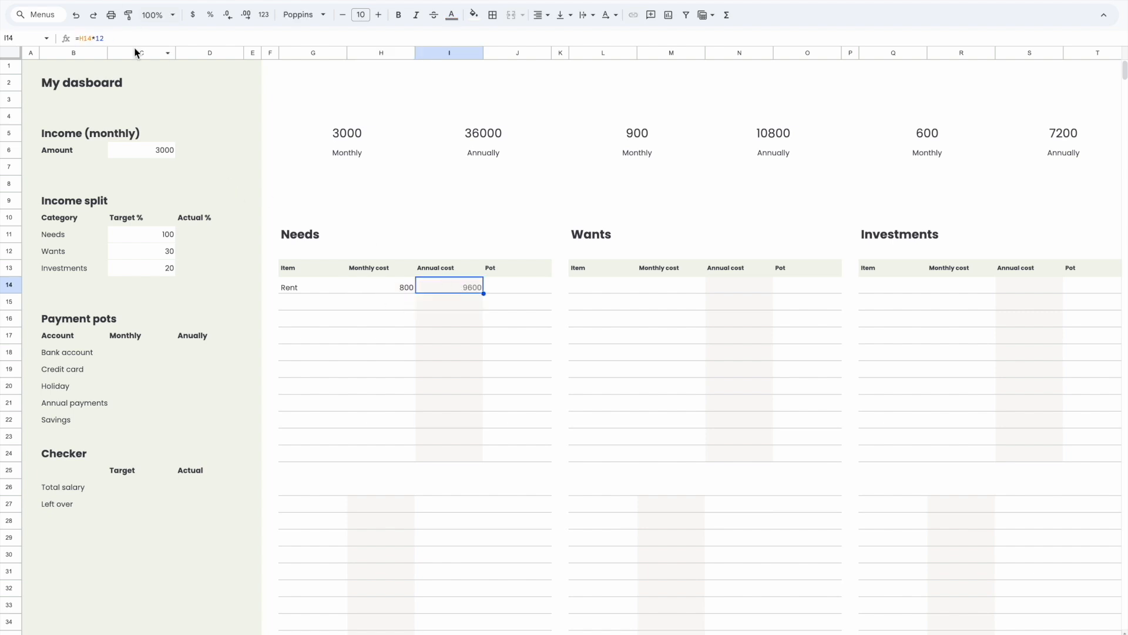
left_click(80, 38)
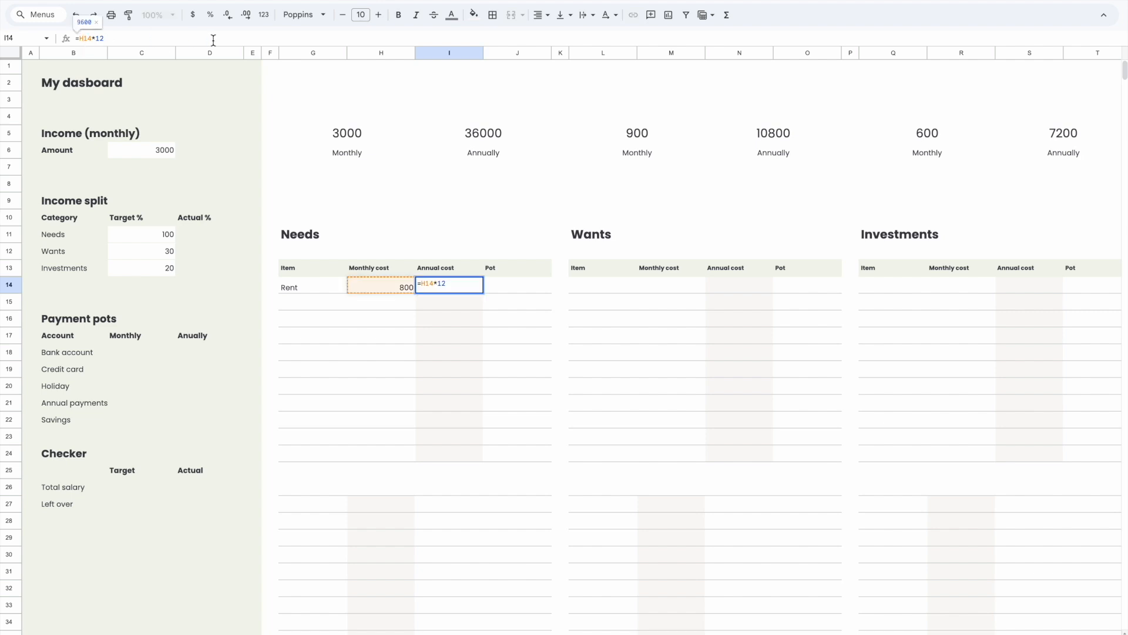
type("ROUND")
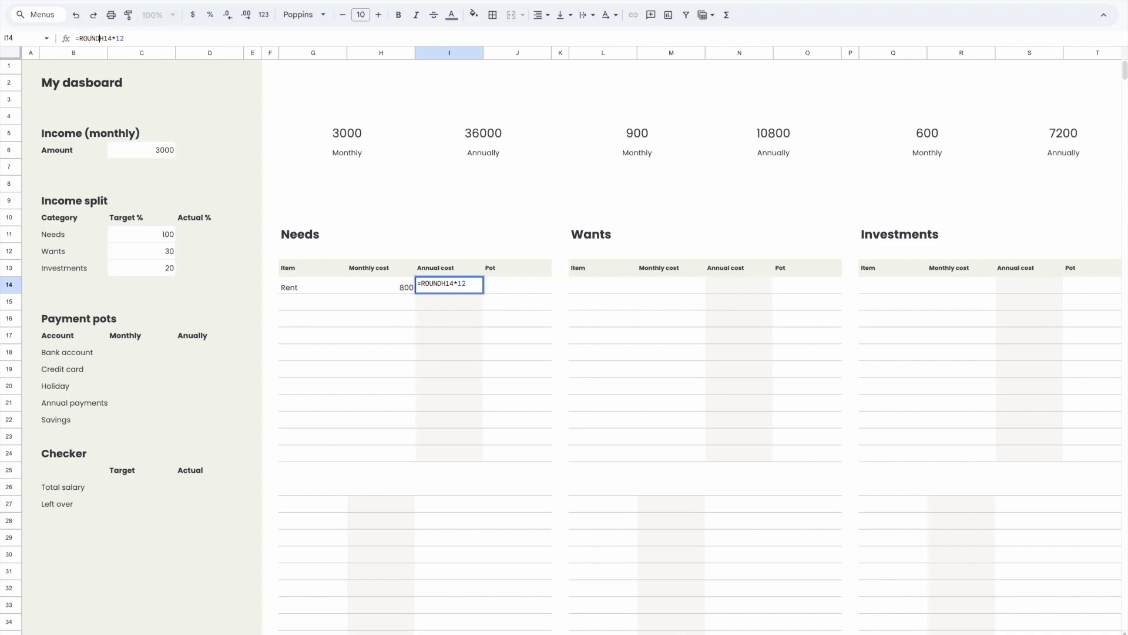
type("(SUM(")
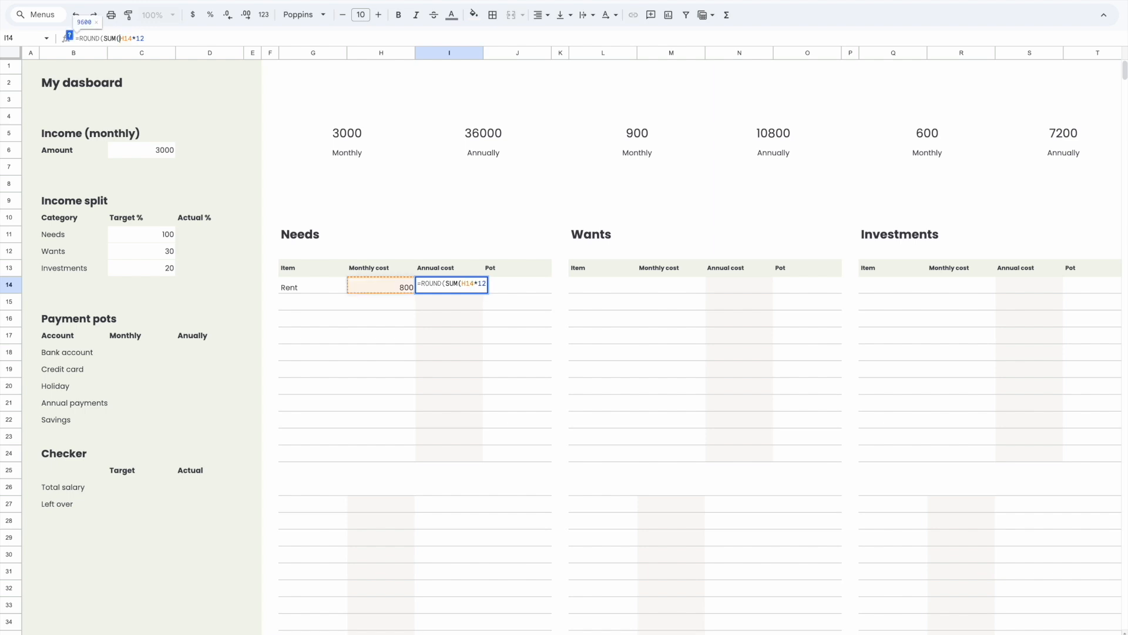
left_click(142, 38)
type("), 2)")
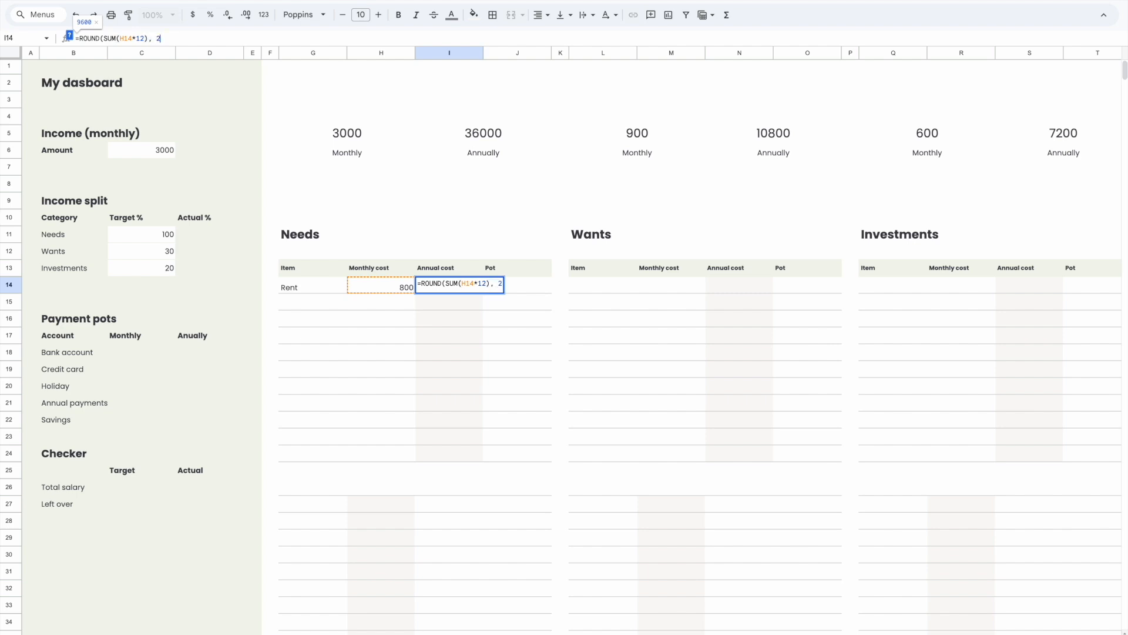
key("Return")
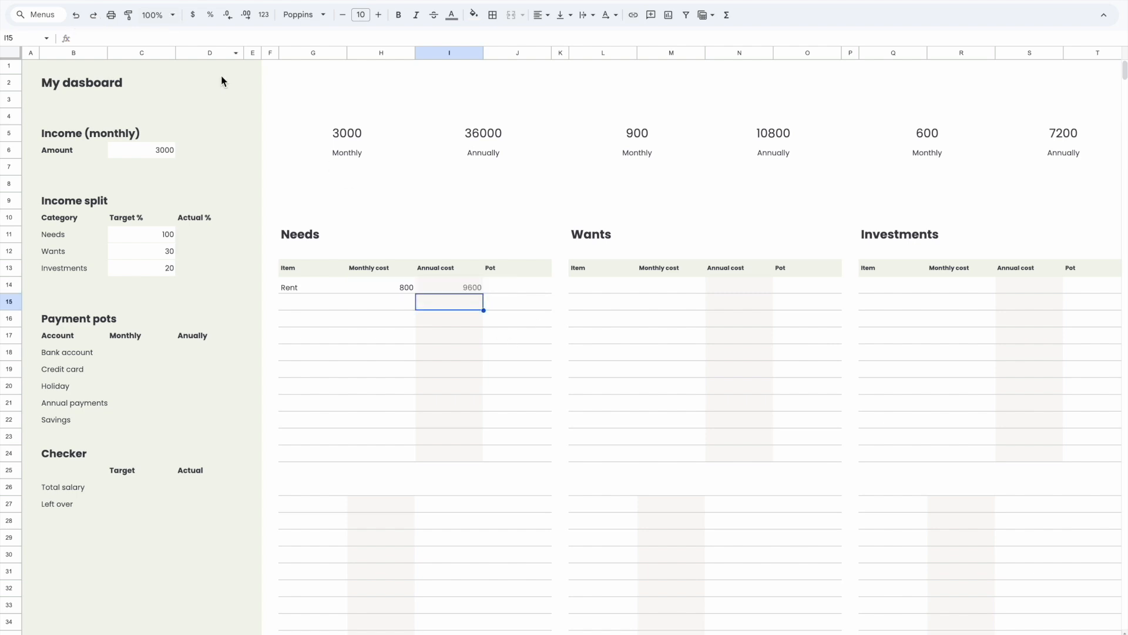
left_click(450, 285)
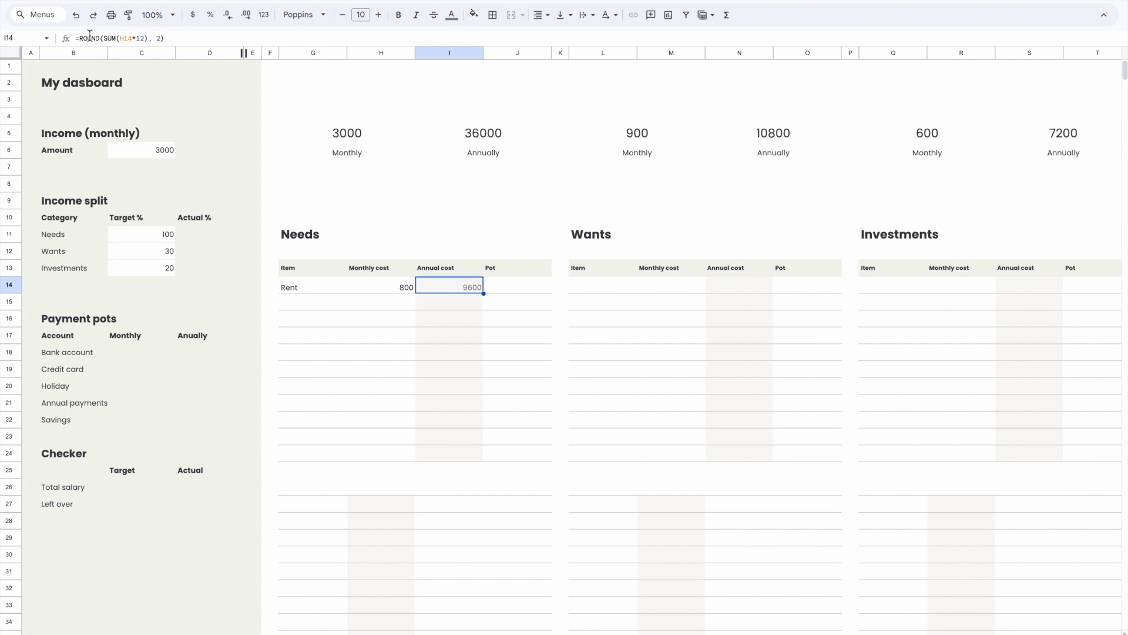
left_click(368, 323)
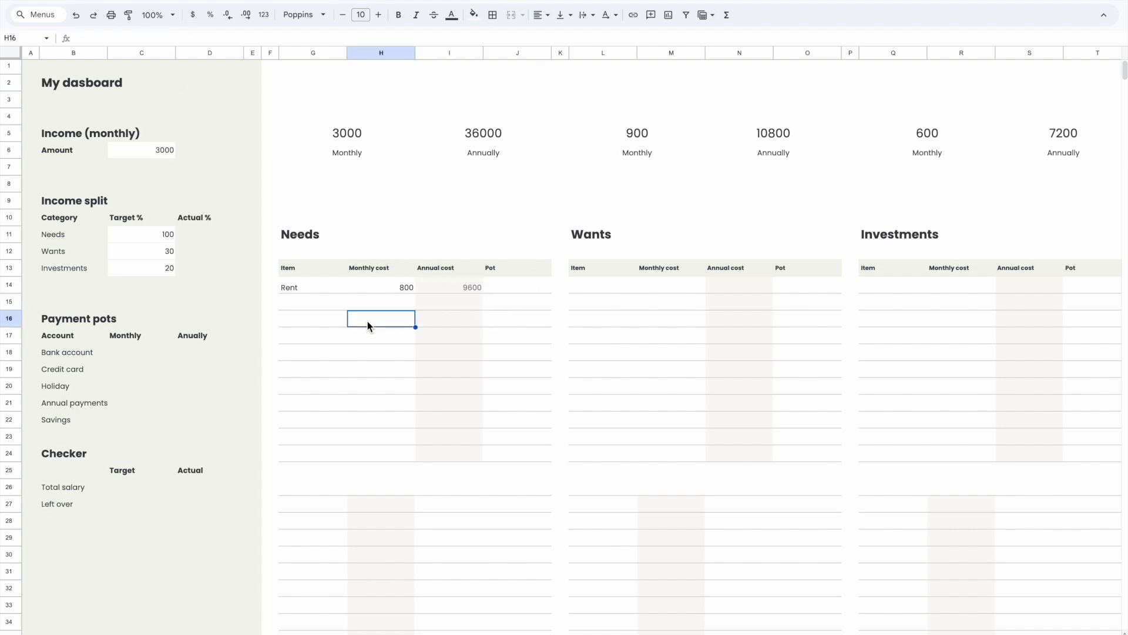
- Fill the rounded annual cost formula from I14 down to I24 in the Needs table
left_click(444, 288)
left_click_drag(484, 293, 474, 454)
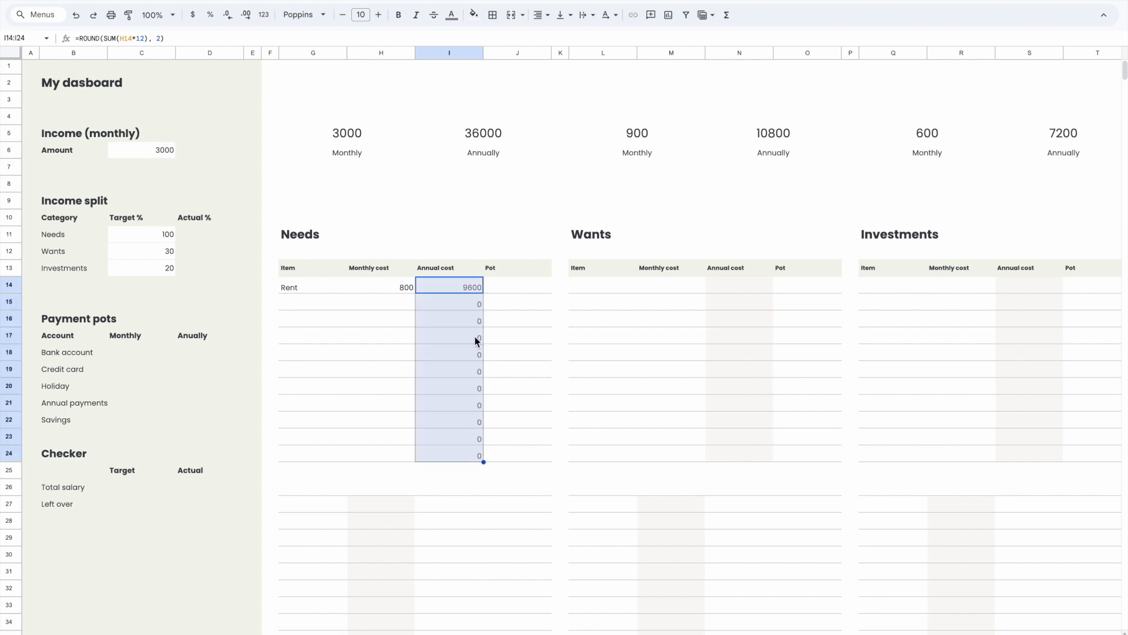
left_click(609, 348)
left_click(381, 304)
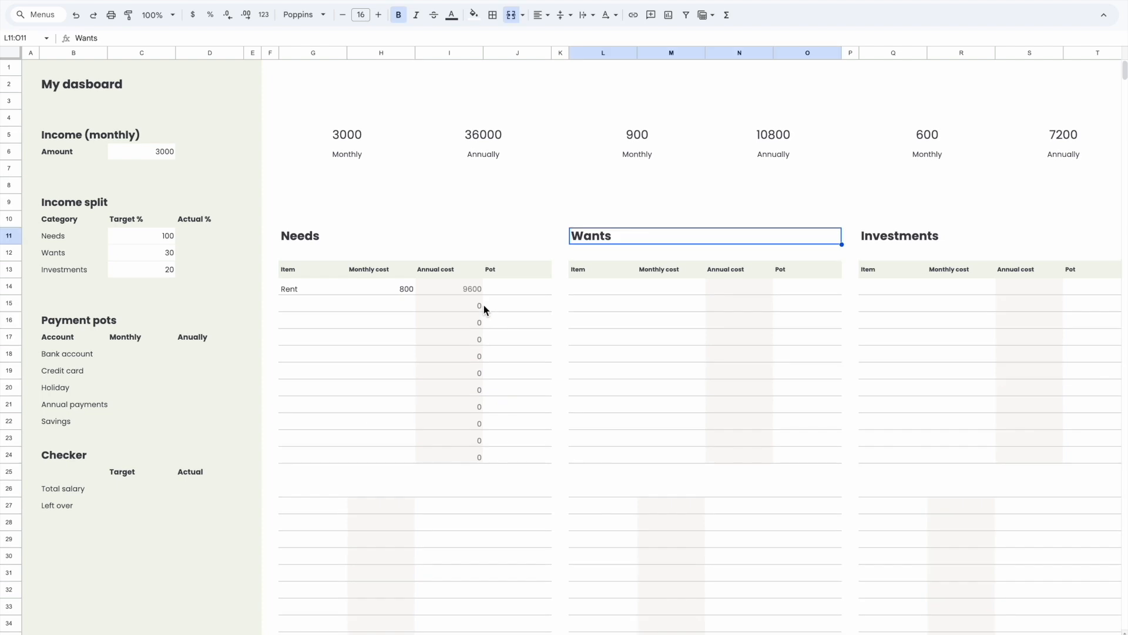
left_click(462, 304)
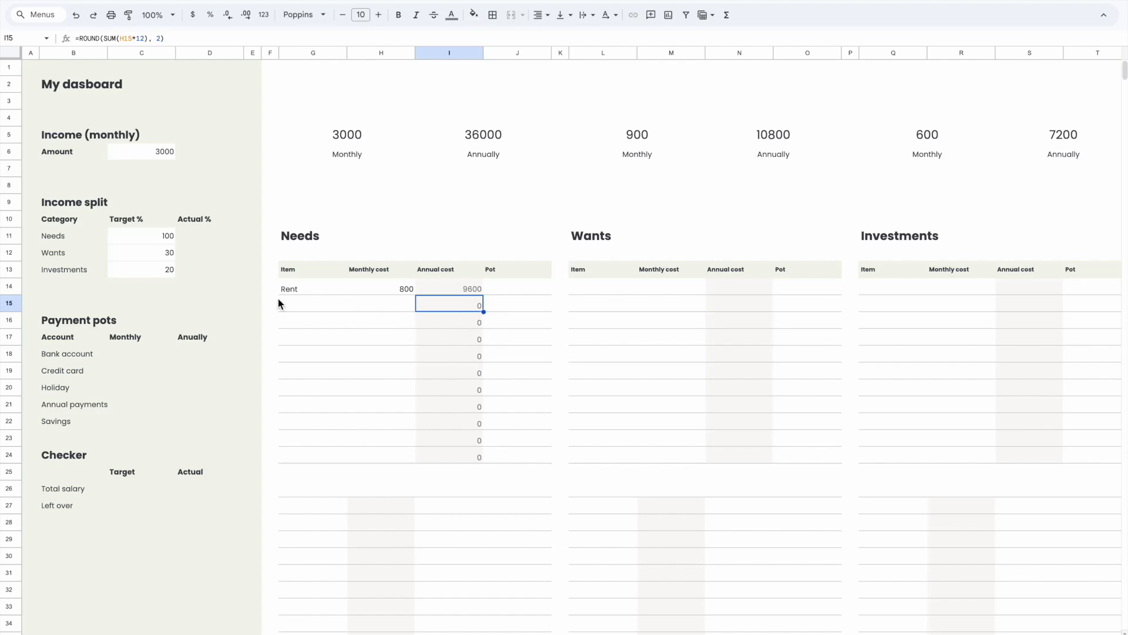
- Enter Electric as a Needs item in G15 with a monthly cost of 100 in H15
left_click(305, 303)
type("Electric")
key("Return")
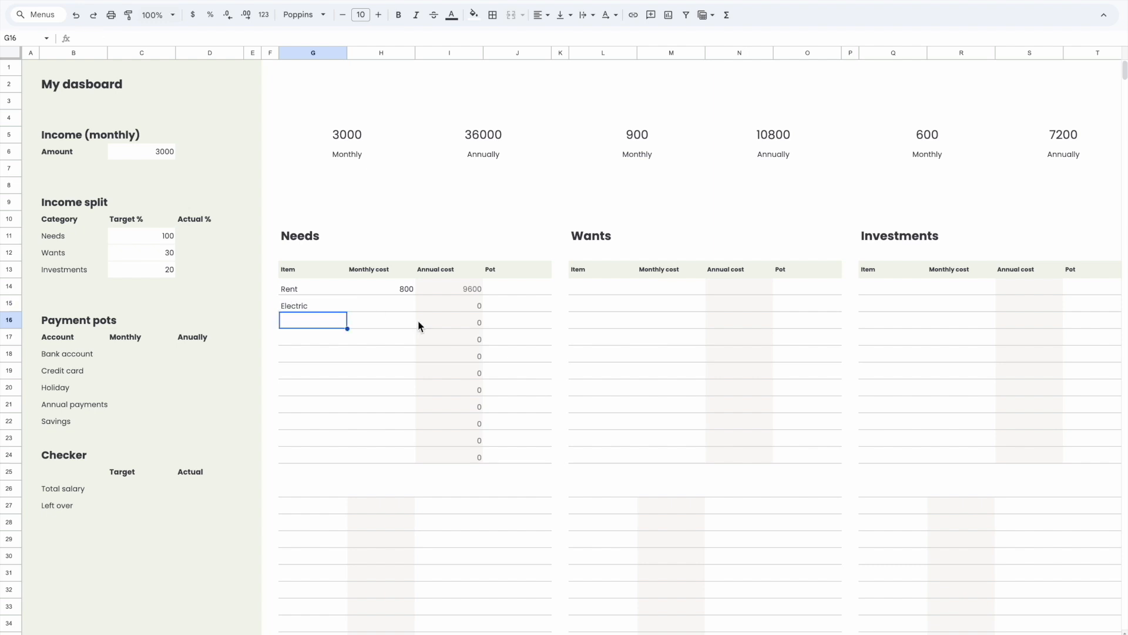
left_click(465, 305)
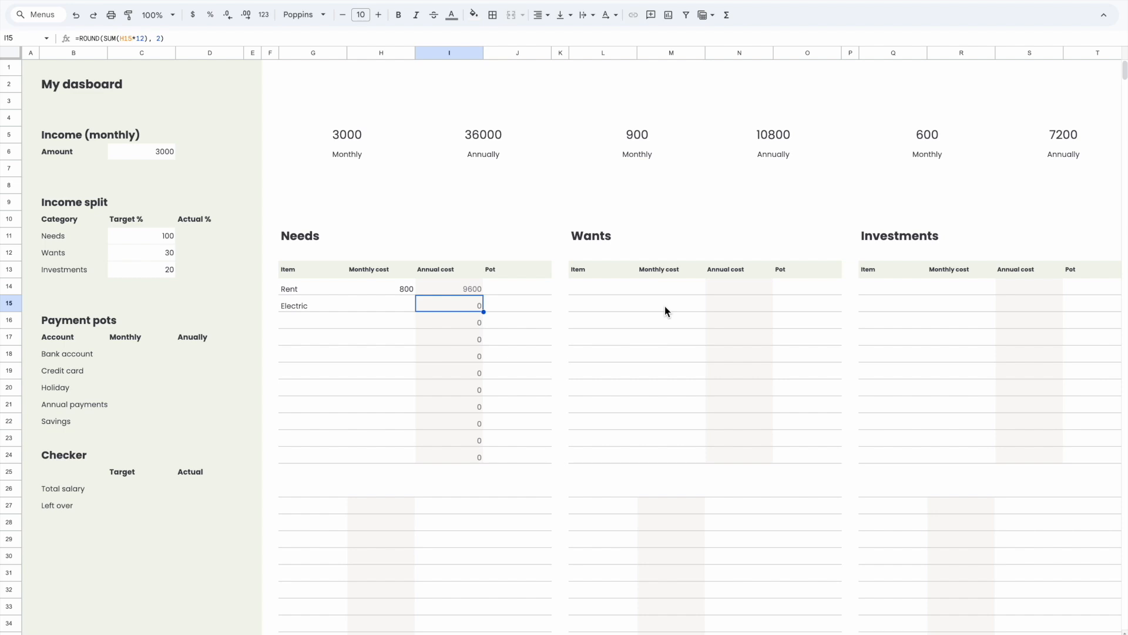
key("Left")
key("Left")
left_click(453, 307)
left_click(376, 303)
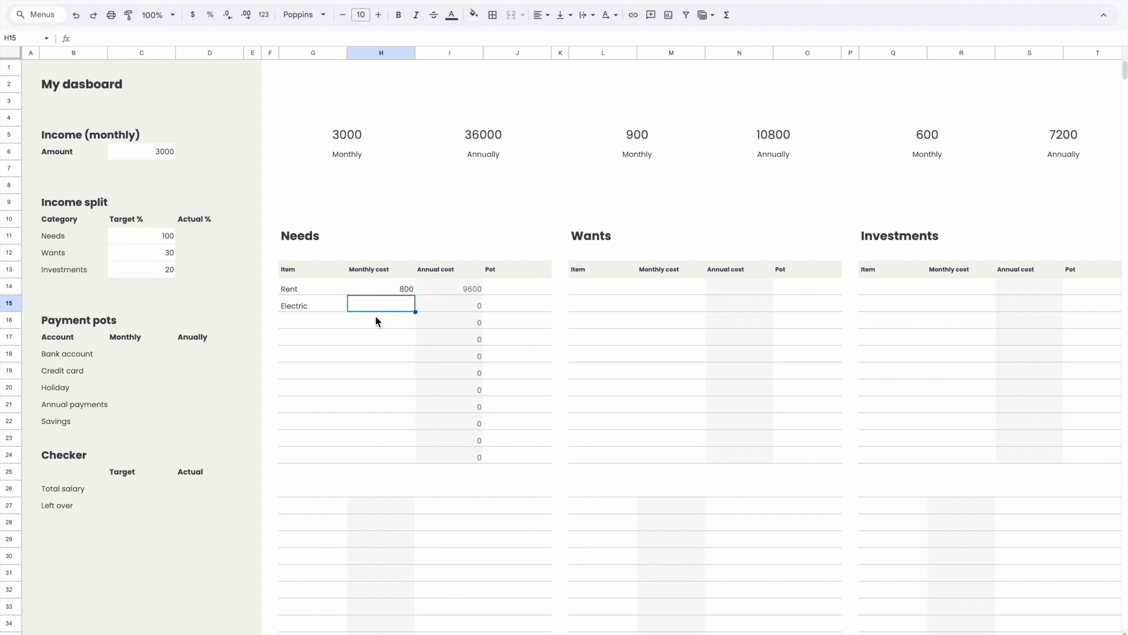
type("100")
key("Return")
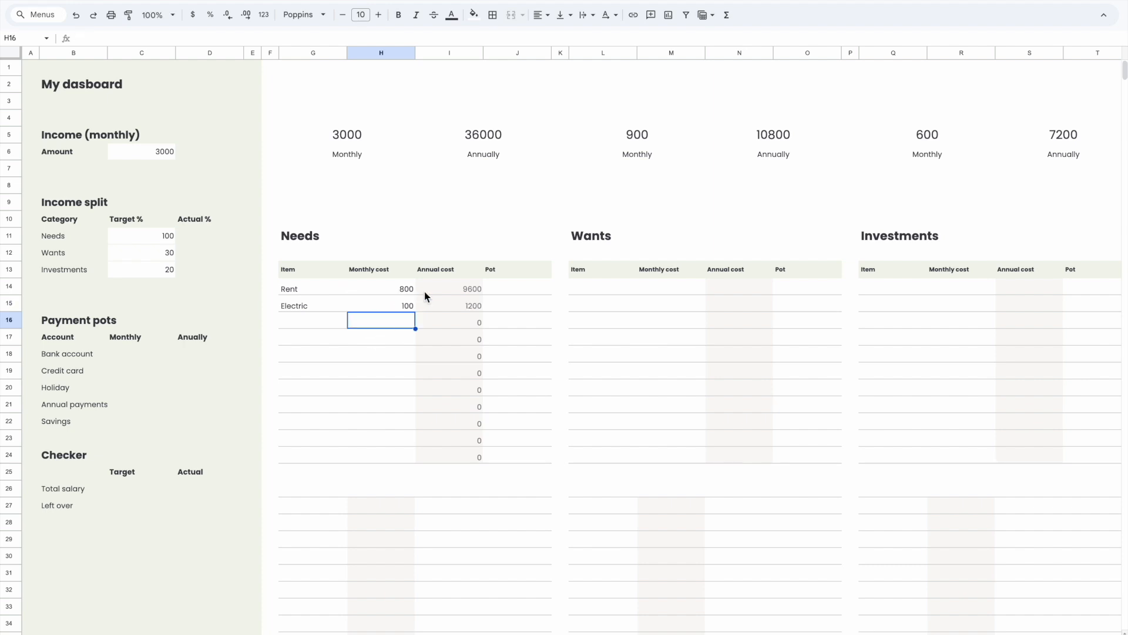
- Clear the Electric item and its monthly cost from G15 and H15
left_click(406, 307)
key("Delete")
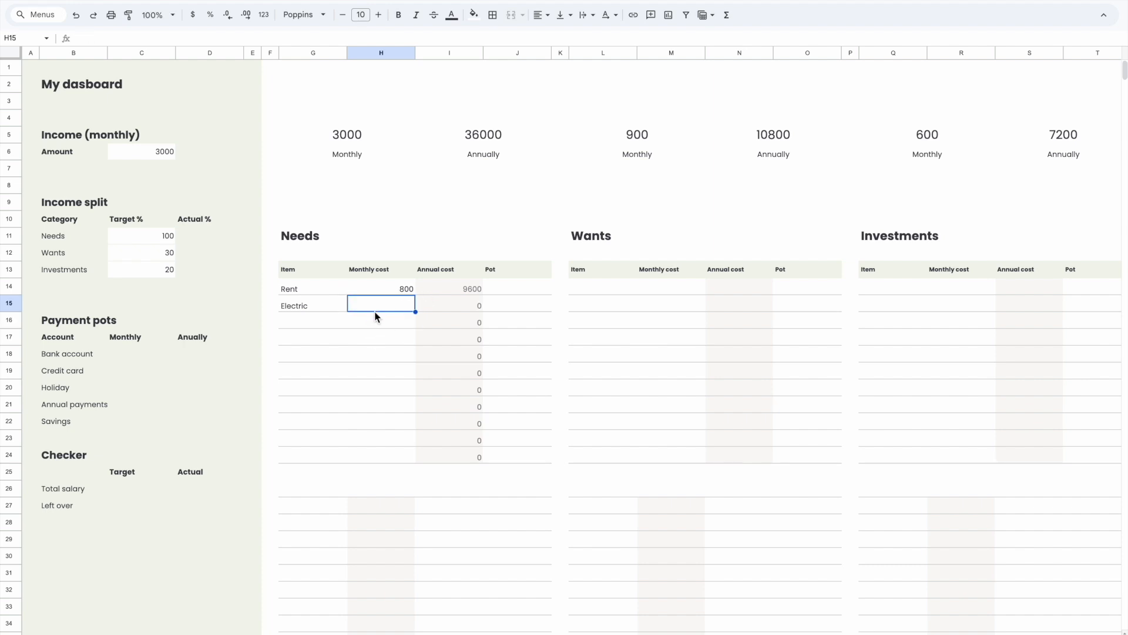
left_click(476, 309)
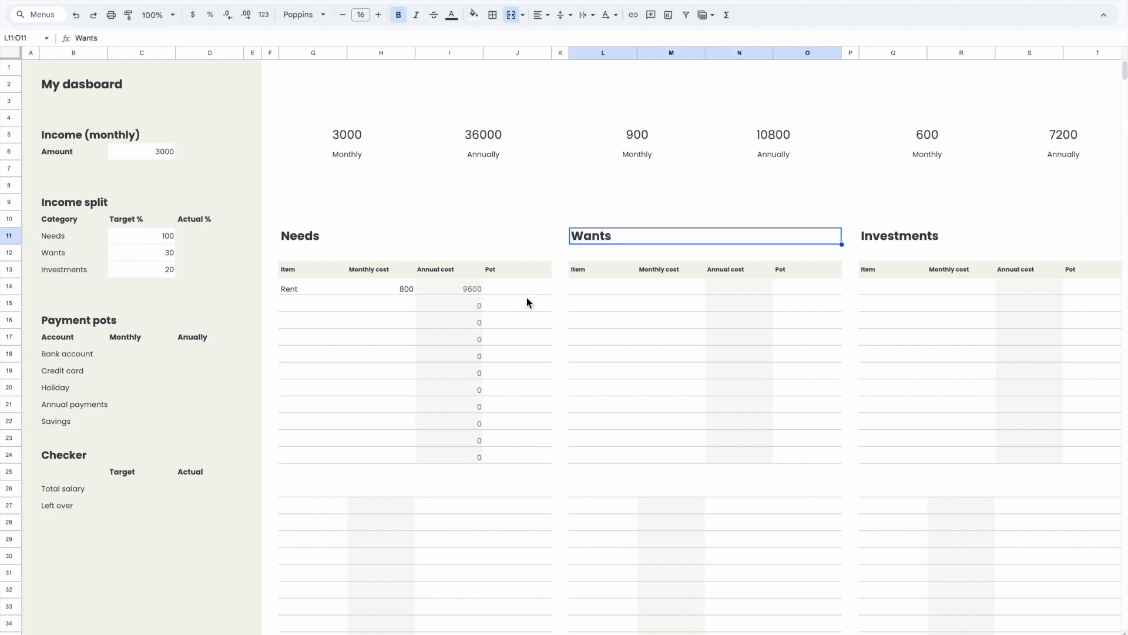
- Clear the annual cost formulas from I15:I24, keeping the Rent formula in I14
left_click(479, 292)
left_click(480, 302)
left_click(473, 456, "shift")
key("Delete")
- Make the Rent annual cost stay blank without a monthly cost by changing I14 to =IF(H14 = "", "", ROUND(SUM(H14*12), 2))
left_click(411, 371)
left_click(457, 339)
left_click(449, 288)
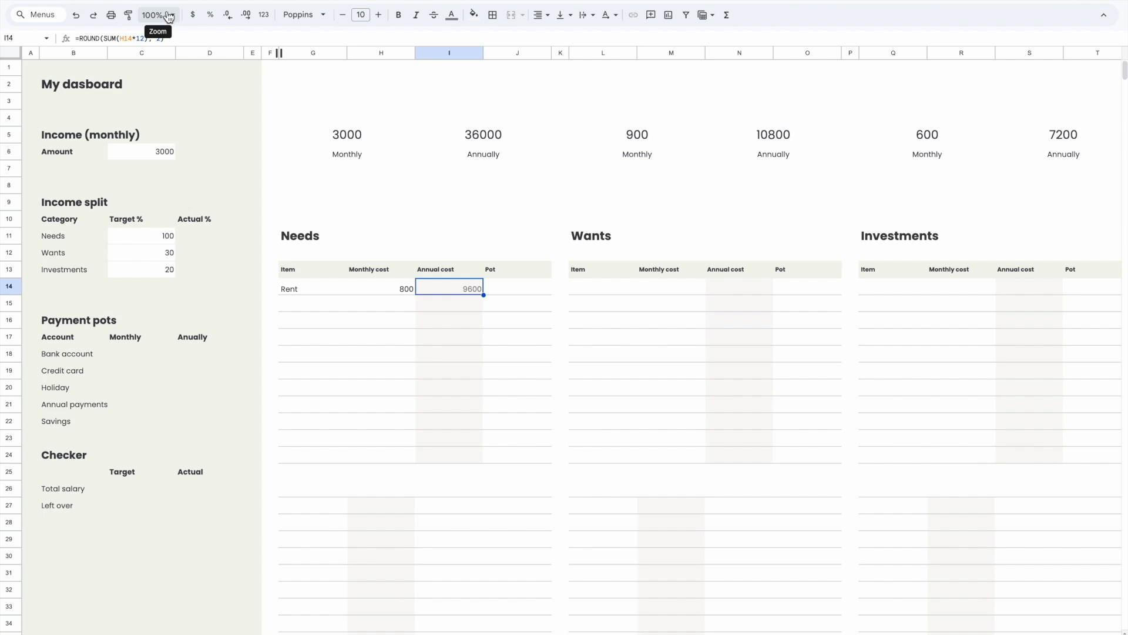
left_click(78, 38)
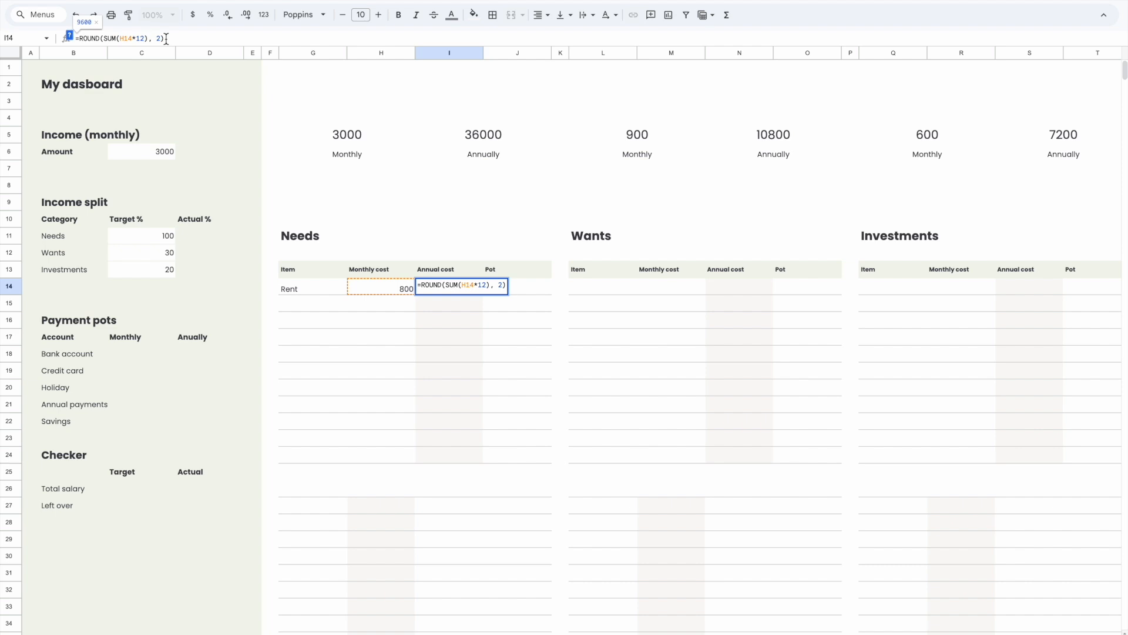
type("IF")
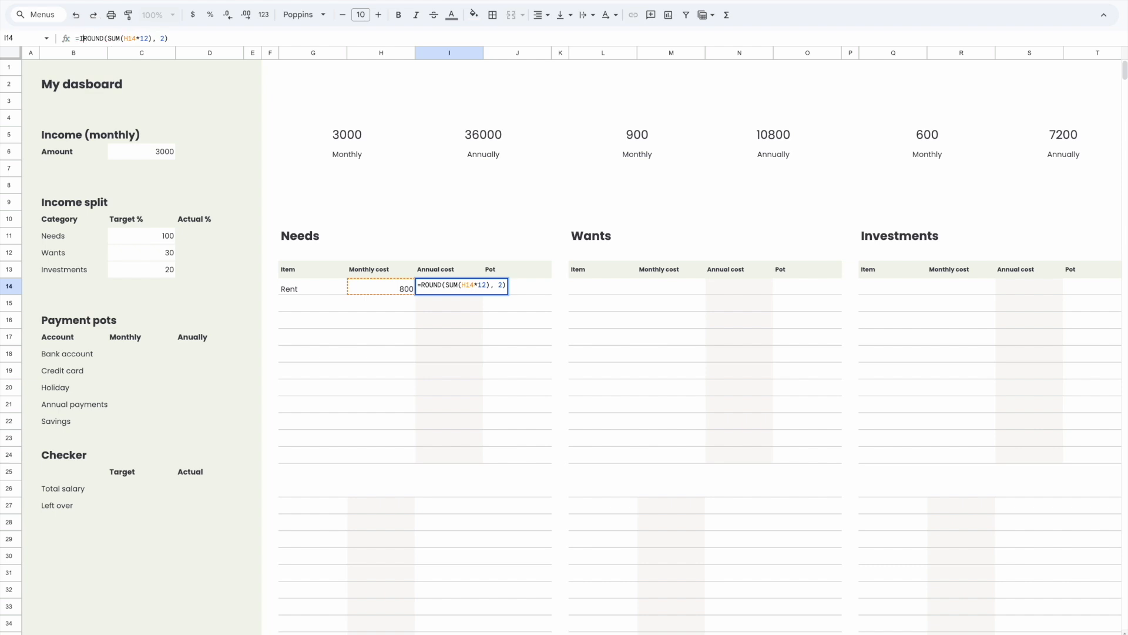
type("(")
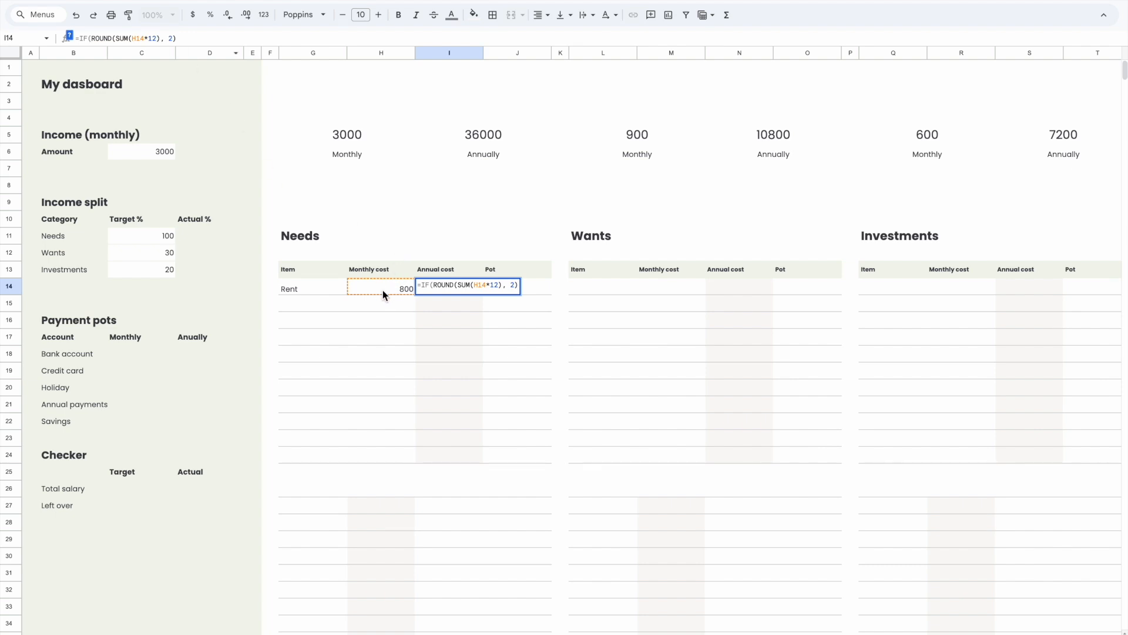
type("H14")
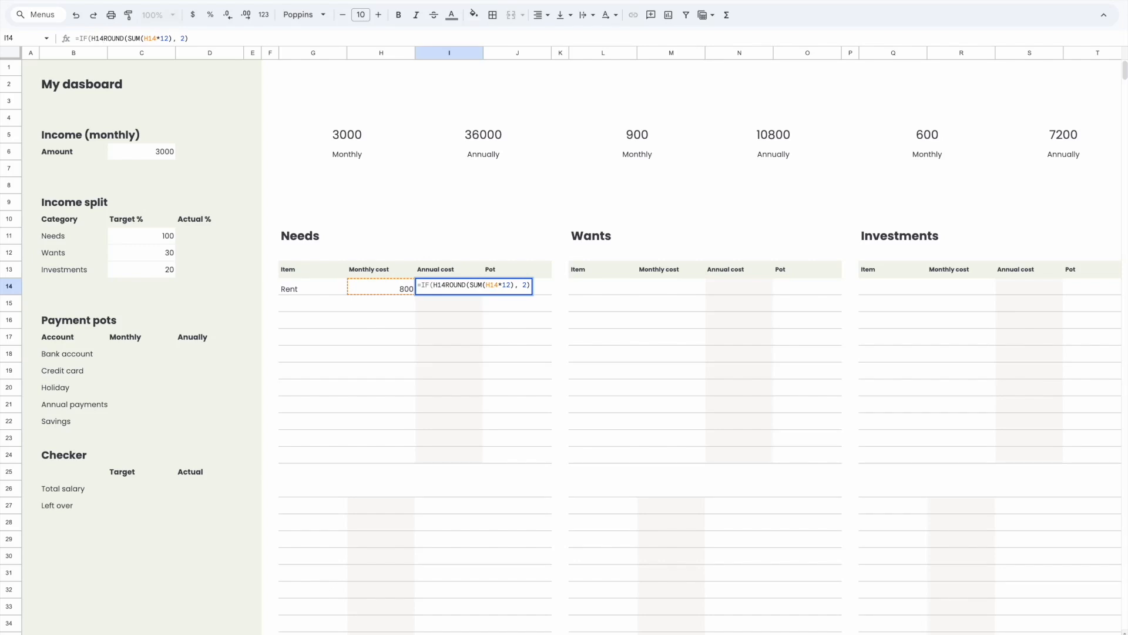
type(" =")
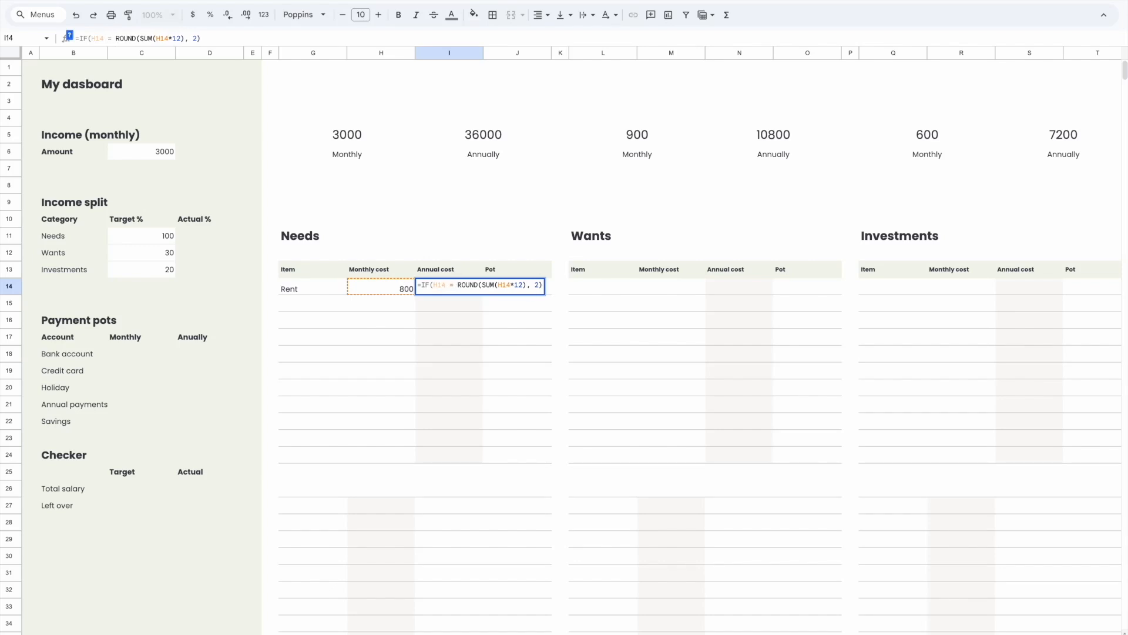
type(" \"\"")
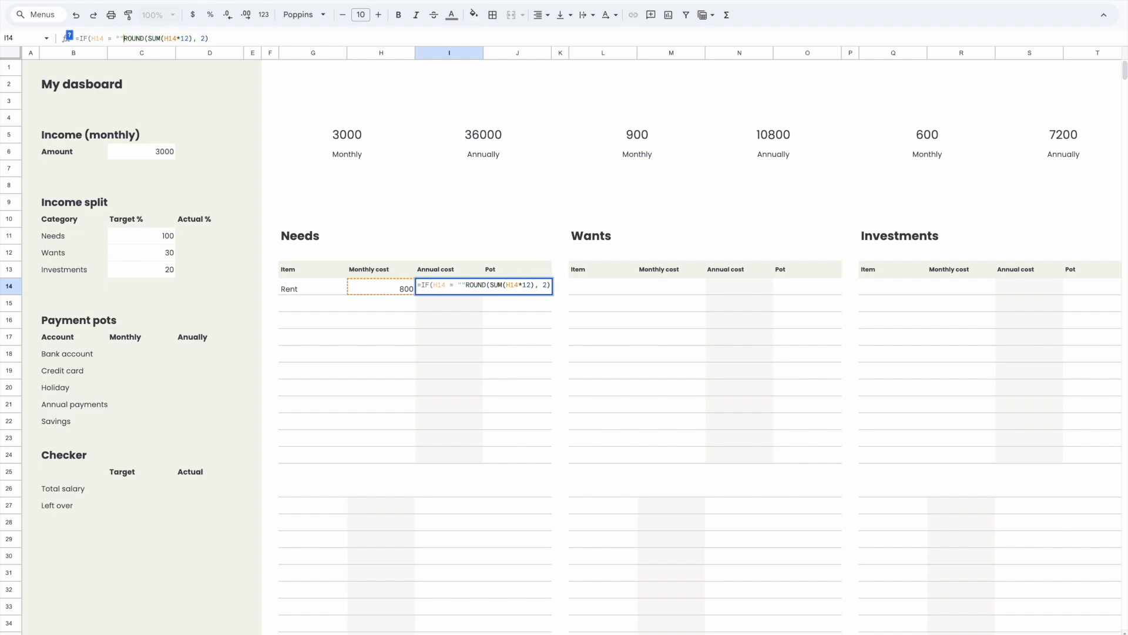
type(", ")
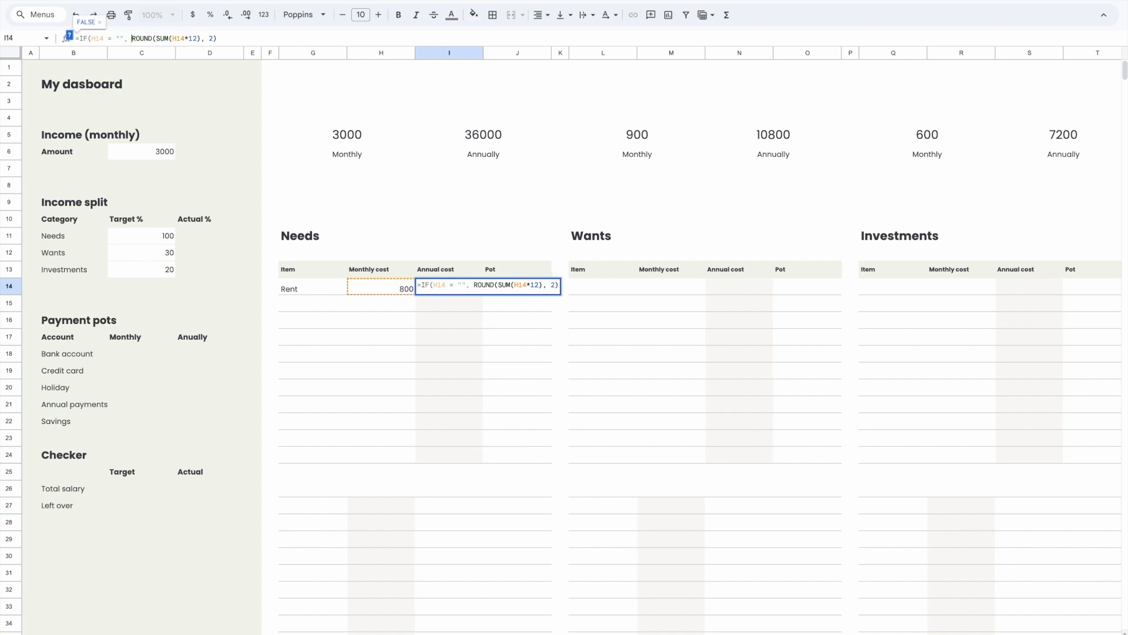
type("\"\"")
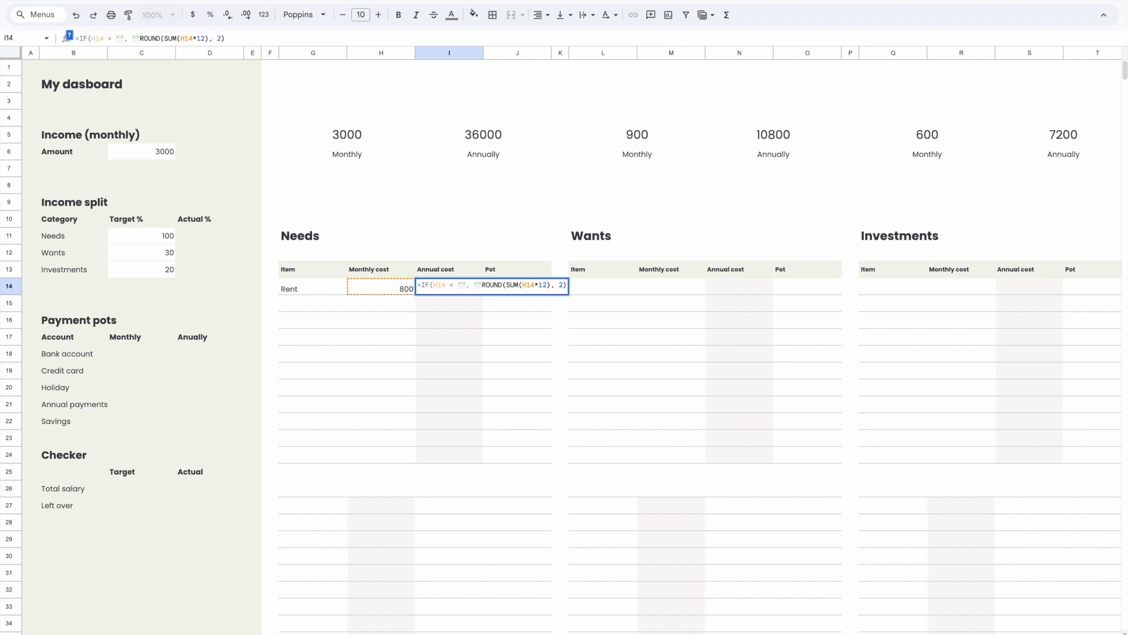
type(",")
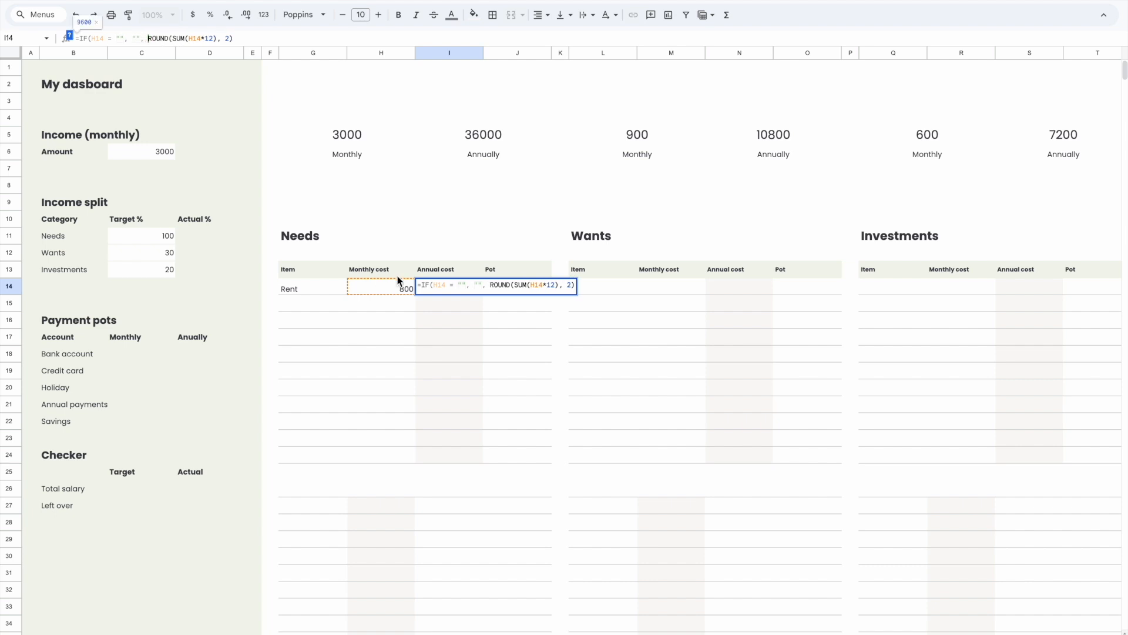
left_click_drag(146, 39, 221, 40)
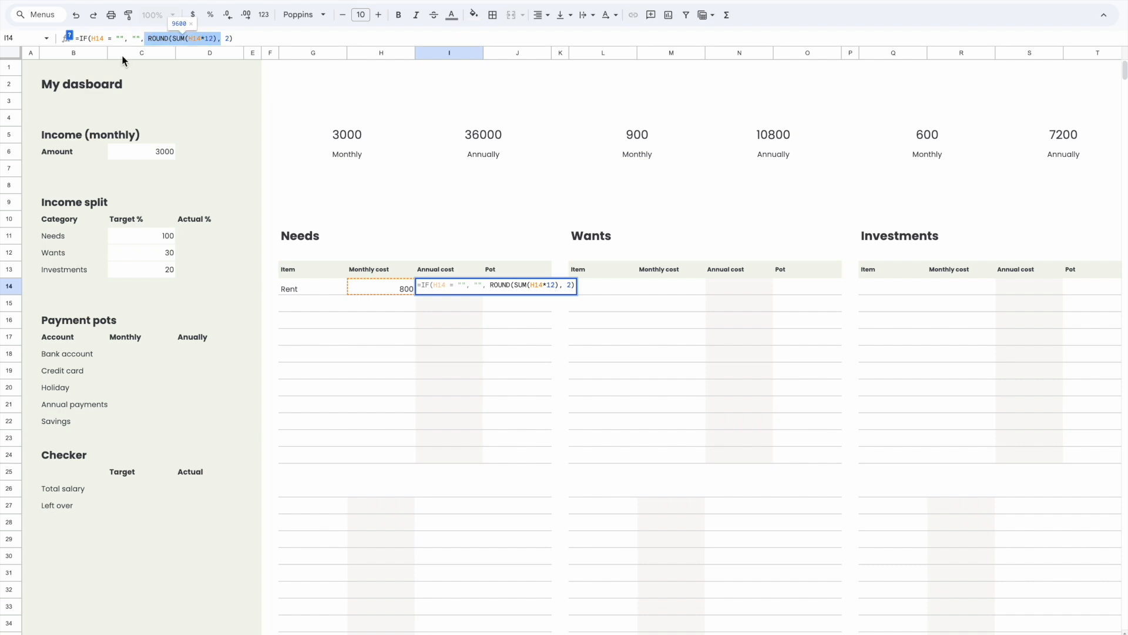
key("Return")
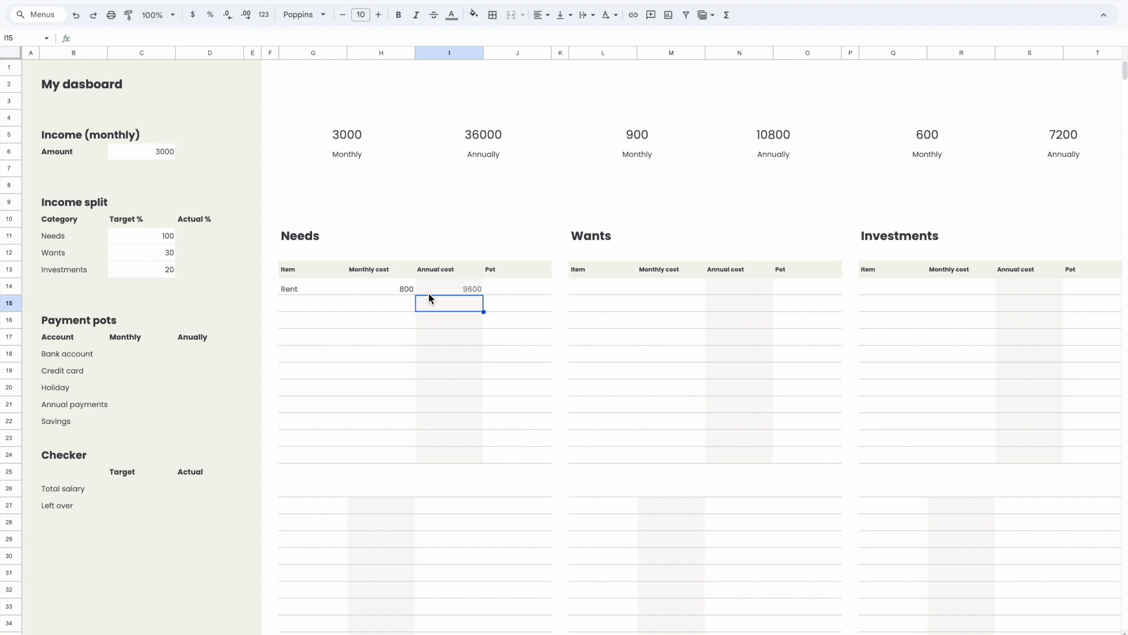
- Fill the IF-based annual cost formula from I14 down to I24 in the Needs table
left_click(476, 289)
left_click_drag(483, 294, 472, 457)
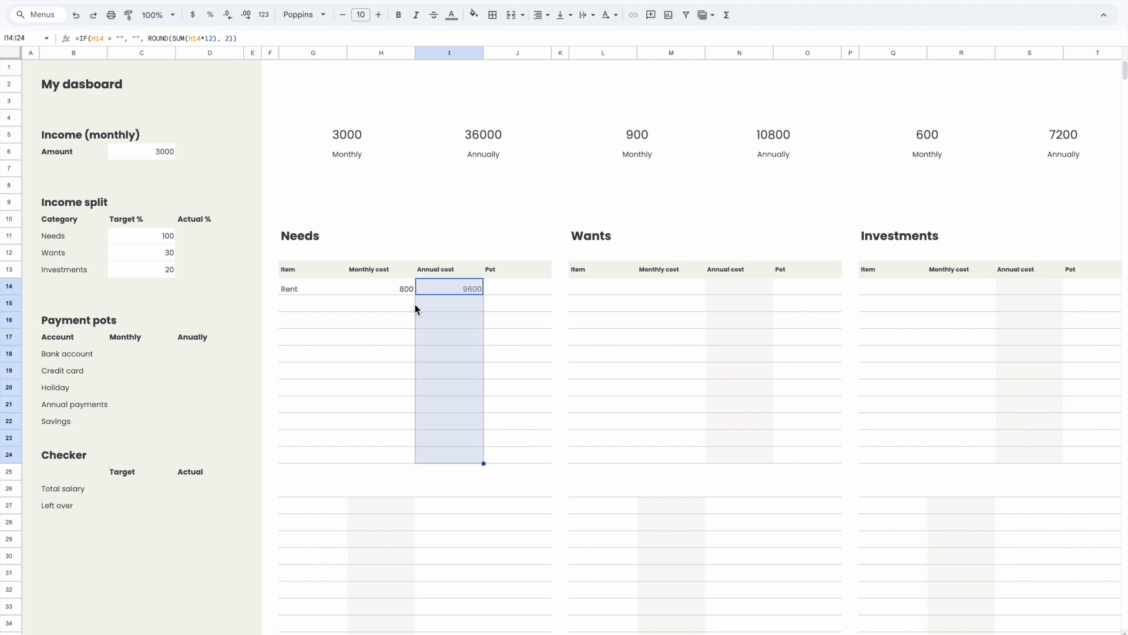
left_click(380, 306)
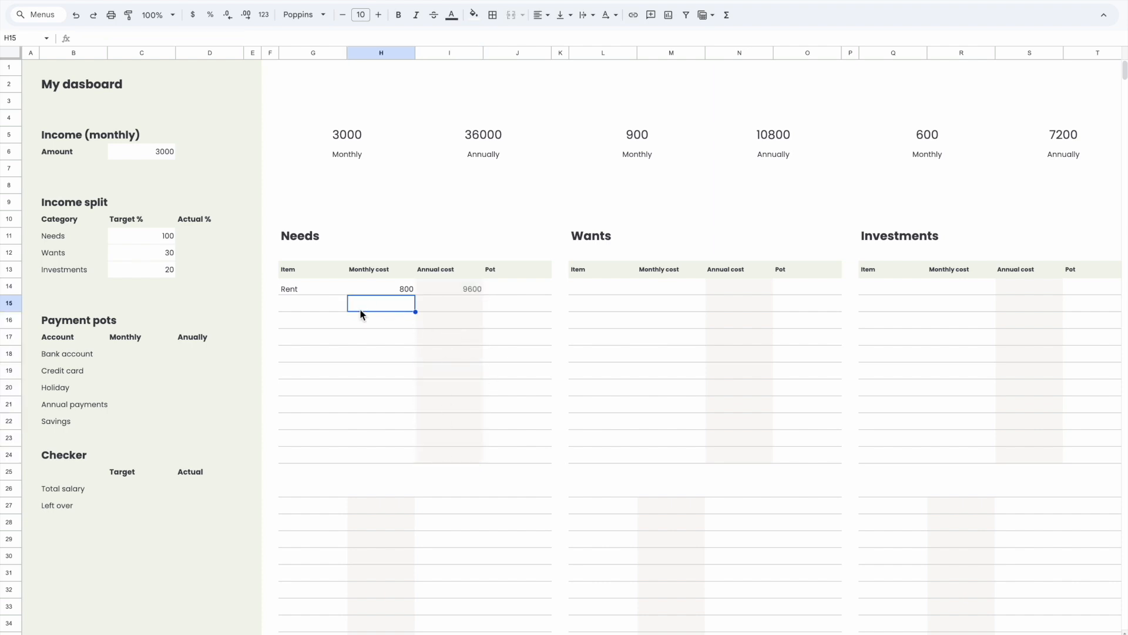
- Add Electric as the second Needs item in G15 with a monthly cost of 1000 in H15
left_click(303, 308)
type("Electric")
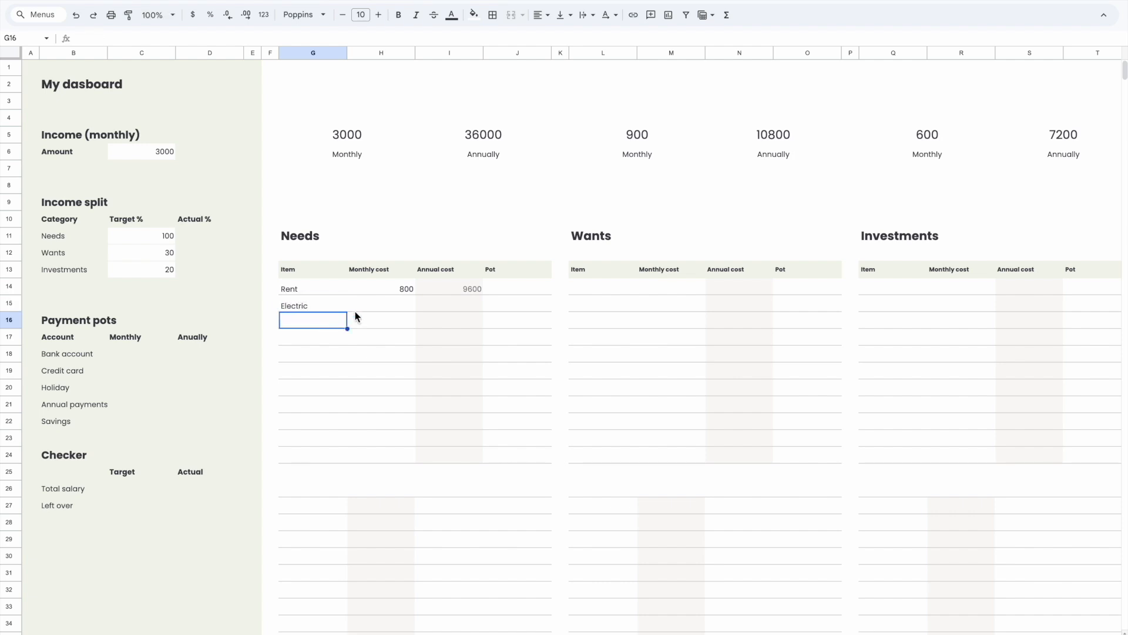
left_click(387, 307)
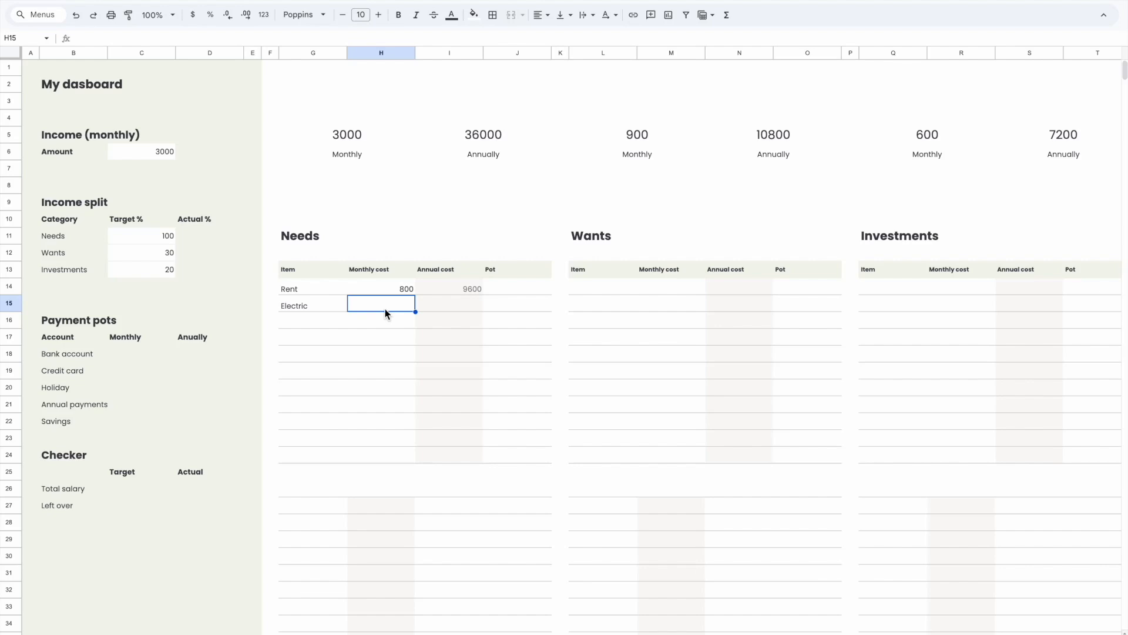
type("1000")
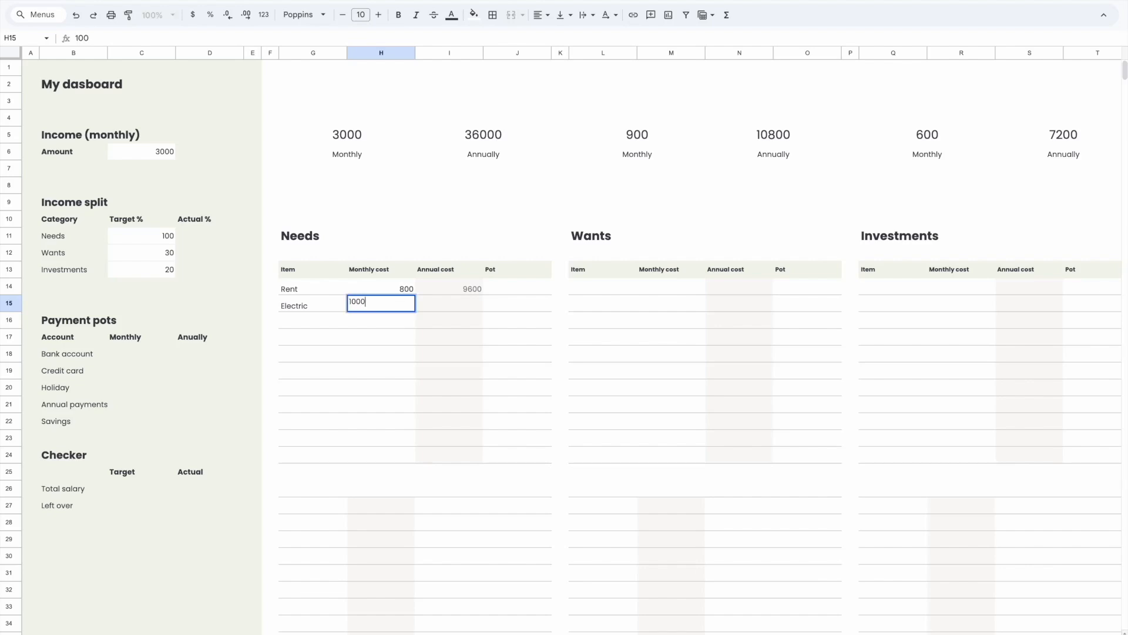
key("Return")
- Examine the parts of the IF formula in I15: the empty-cell test, the blank result and the ROUND calculation
left_click(473, 305)
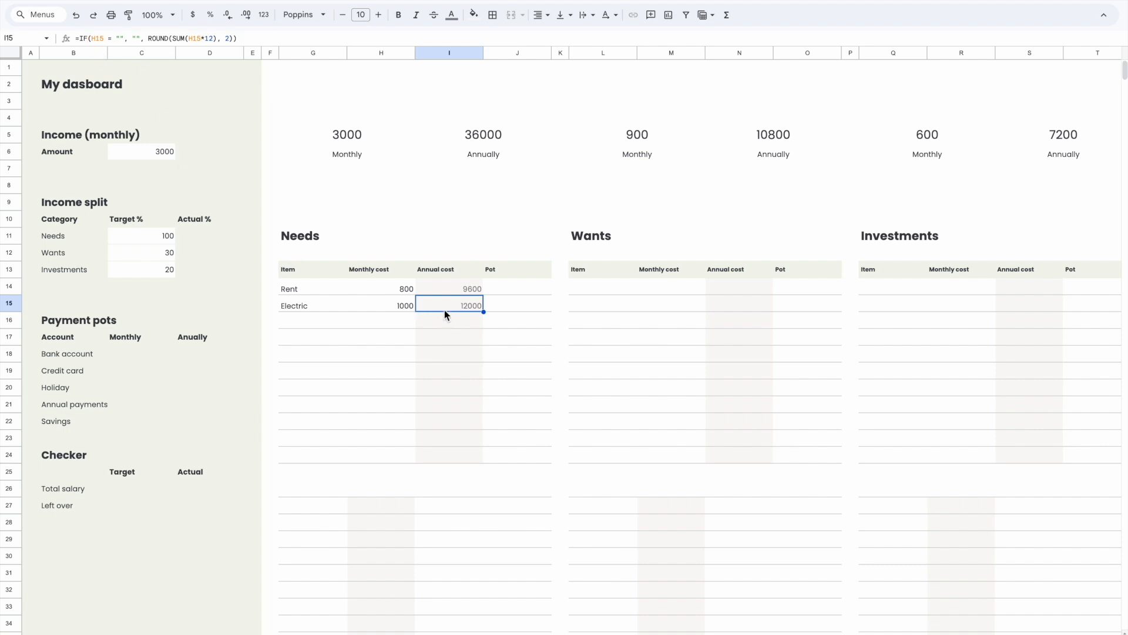
left_click(78, 38)
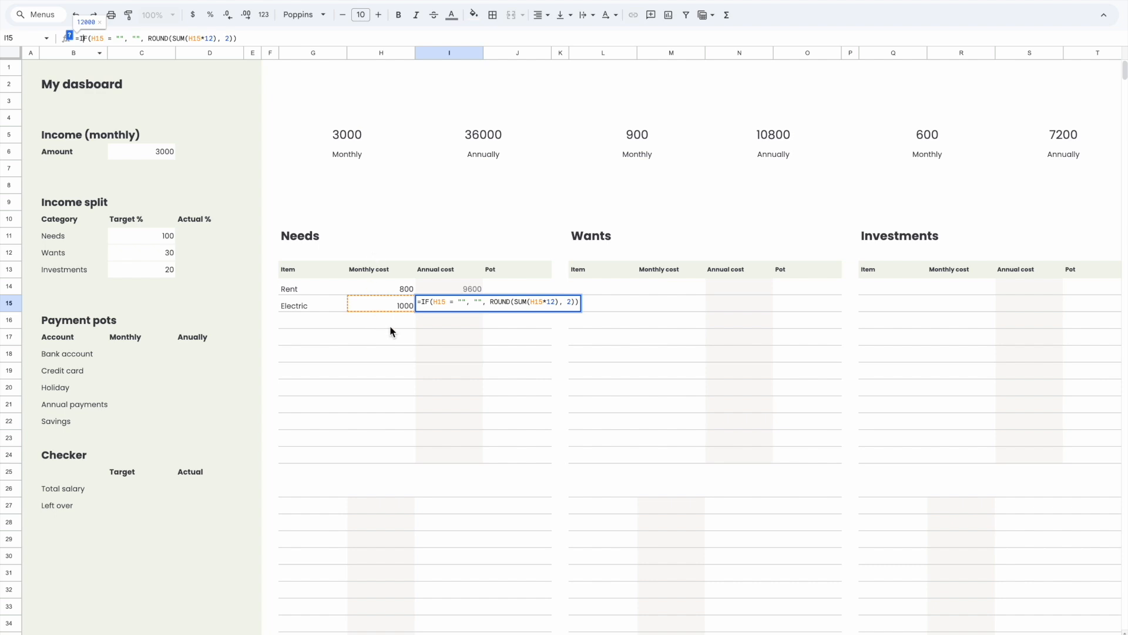
double_click(120, 38)
double_click(138, 39)
left_click_drag(145, 41, 142, 41)
left_click(144, 41)
left_click_drag(150, 40, 221, 42)
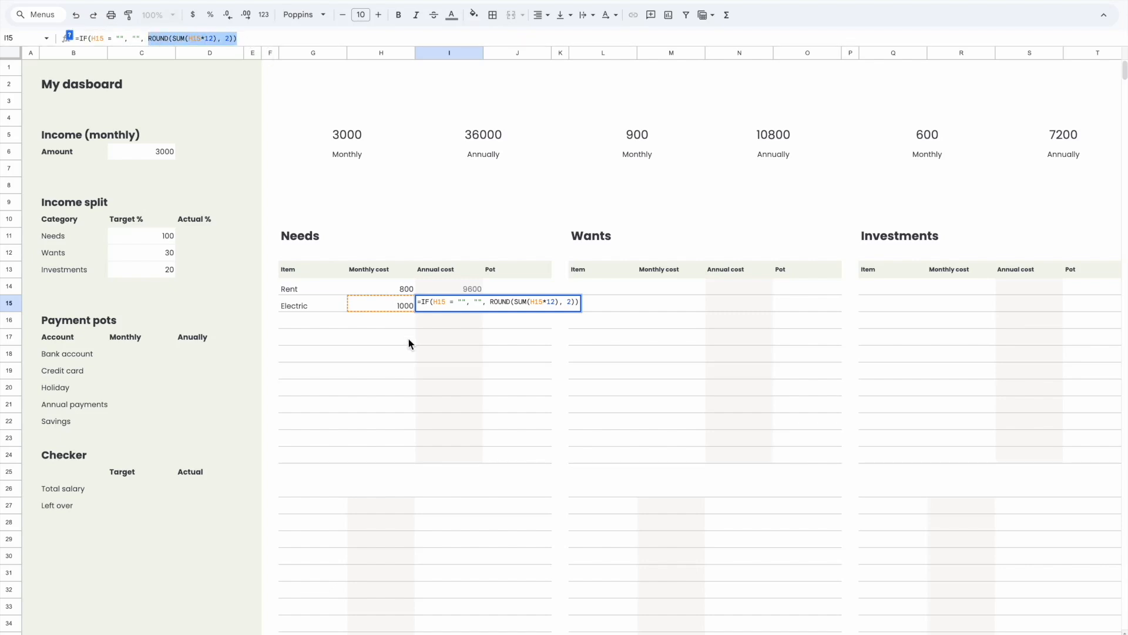
left_click(408, 339)
key("Escape")
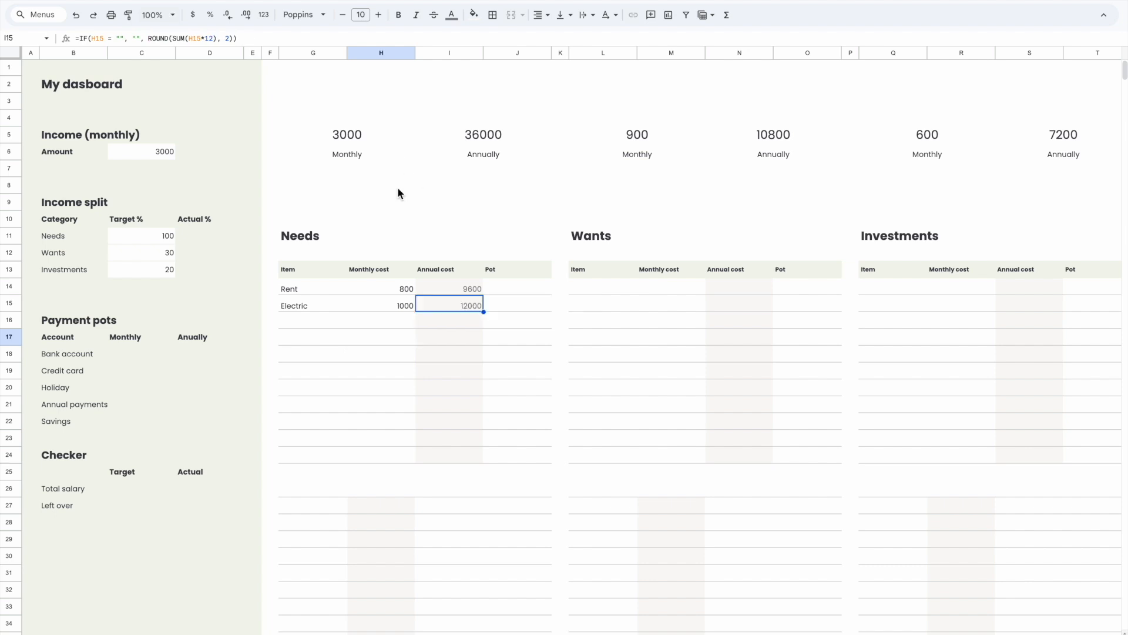
- Test the annual cost formulas by entering monthly costs 10, 10, 101, 1000 and 1000 in H16:H20
left_click(499, 340)
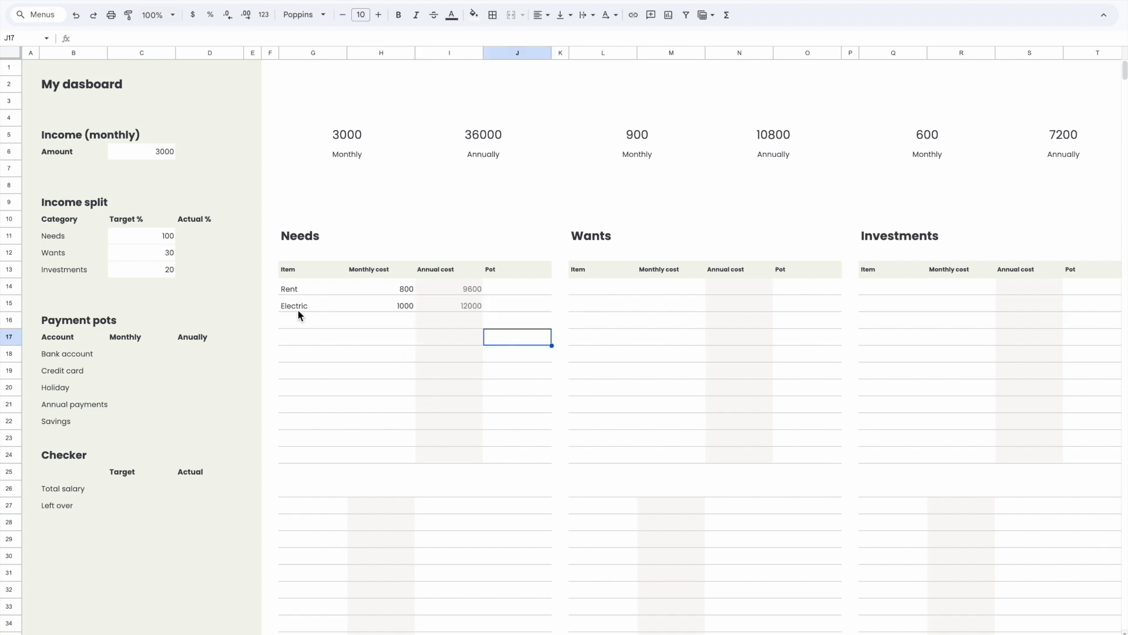
left_click(385, 323)
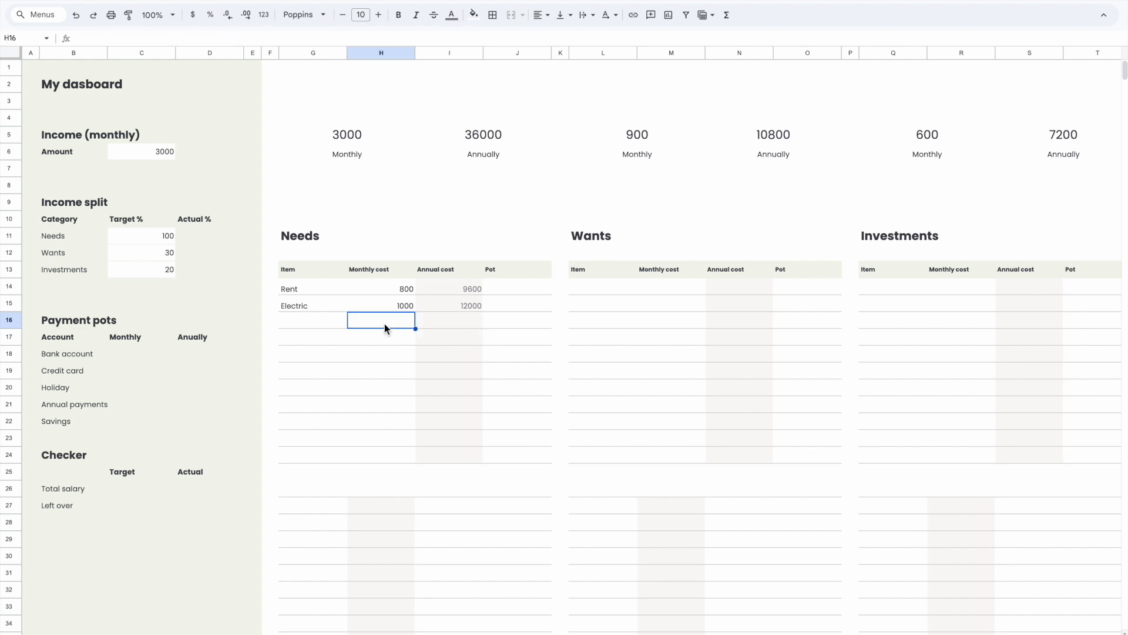
type("10")
key("Return")
type("10")
key("Return")
type("101")
key("Return")
type("1000")
key("Return")
type("1000")
key("Return")
- Clear the test monthly costs from the Needs rows below Electric, starting at H16
left_click(399, 320)
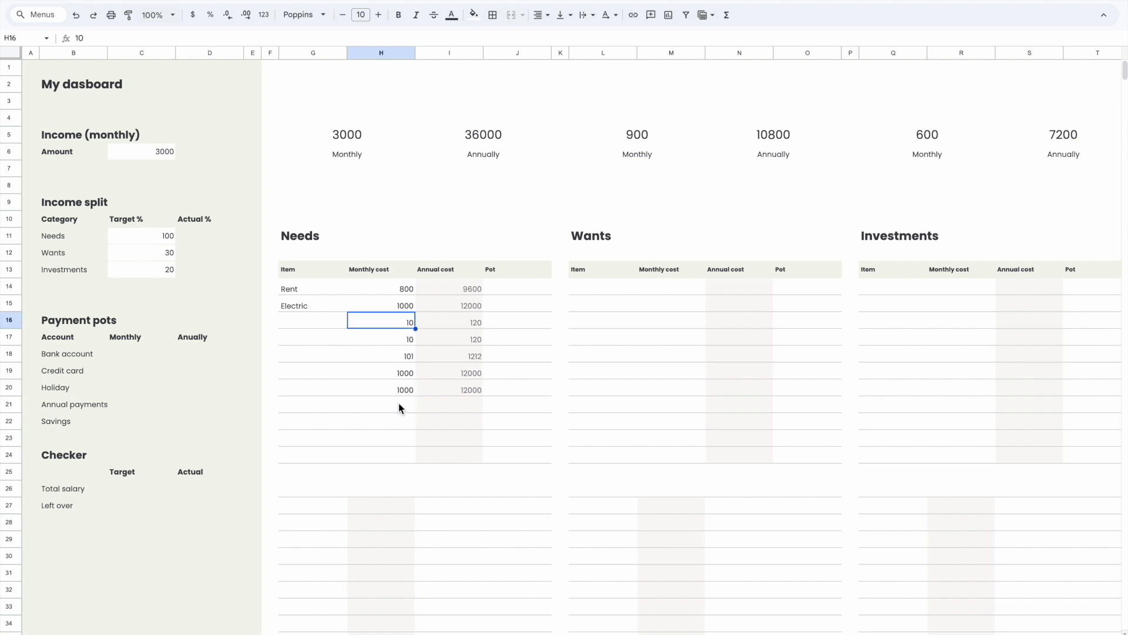
left_click(399, 403, "shift")
key("Delete")
key("Up")
- Set the Electric monthly cost in H15 to 50
left_click(370, 336)
left_click(386, 316)
left_click(386, 305)
key("Delete")
type("50")
key("Return")
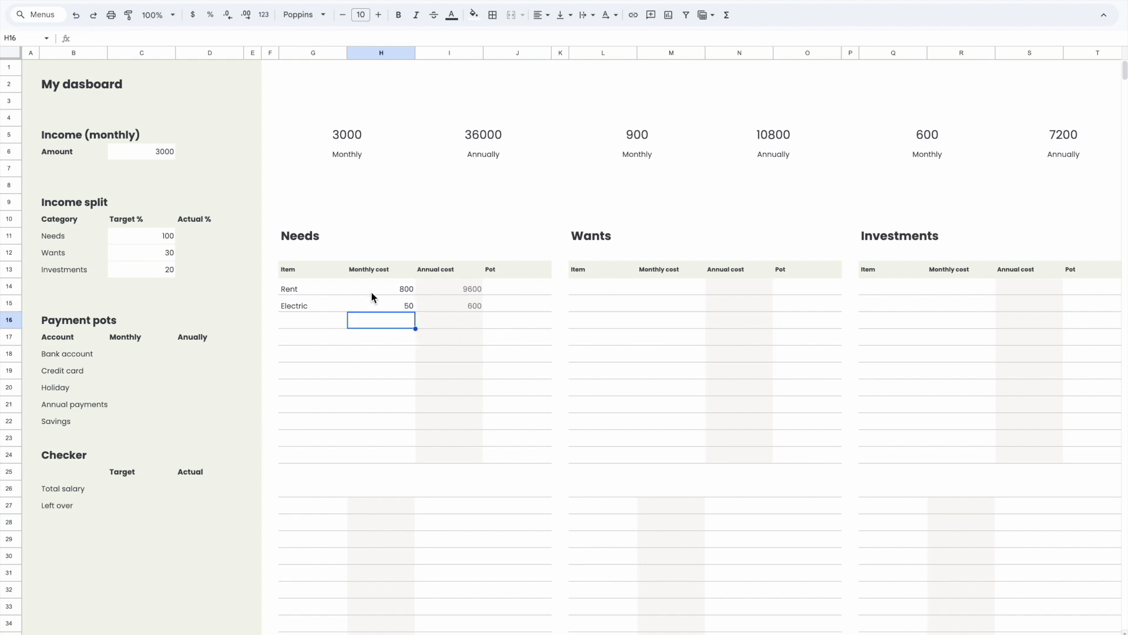
- Compare the Rent row's monthly and annual cost cells with the empty rows of the lower Needs table
scroll(371, 291, "down", 2)
left_click(334, 432)
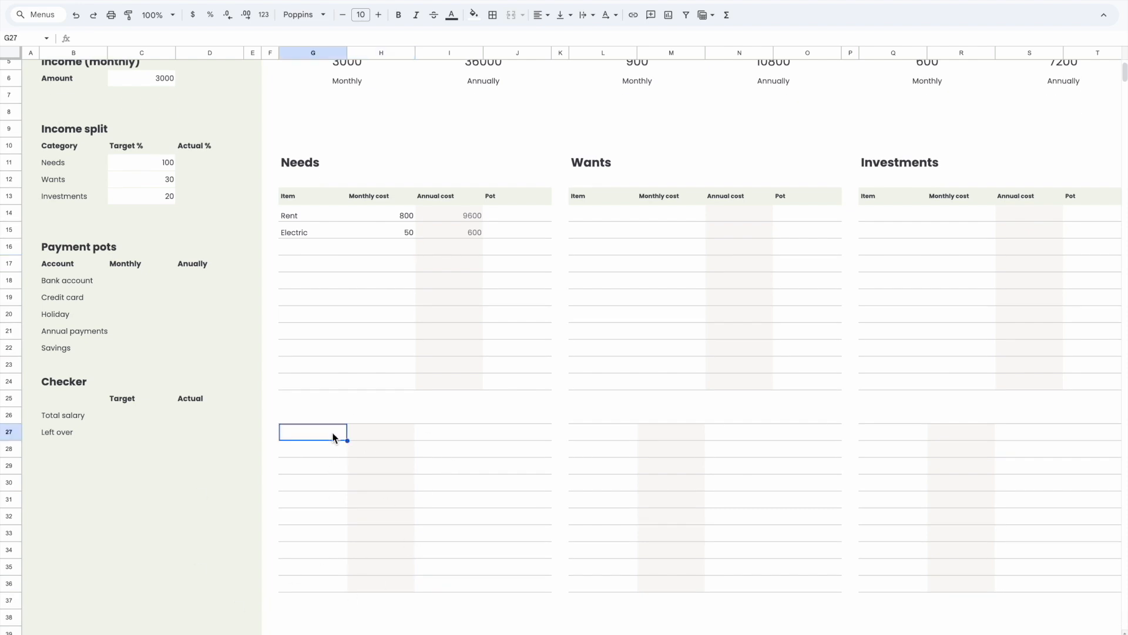
left_click(451, 221)
left_click(397, 220)
left_click(452, 213)
left_click(400, 214)
left_click(440, 212)
left_click(440, 481)
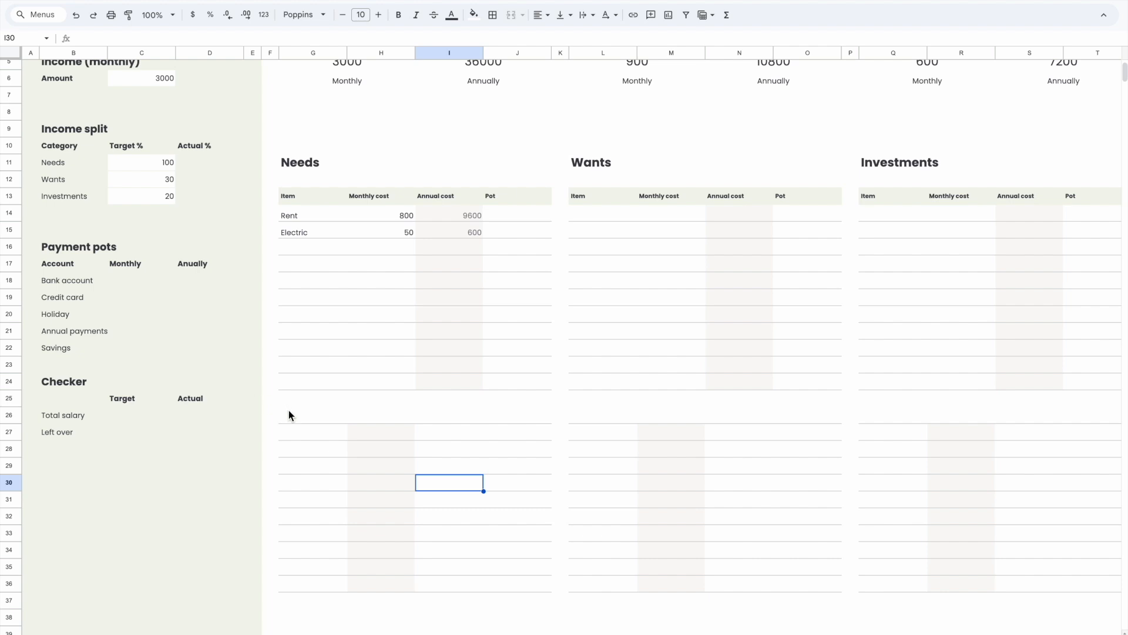
- Add Car MOT as the first item of the lower Needs table in G27, with an annual cost of 250 in I27
left_click(296, 432)
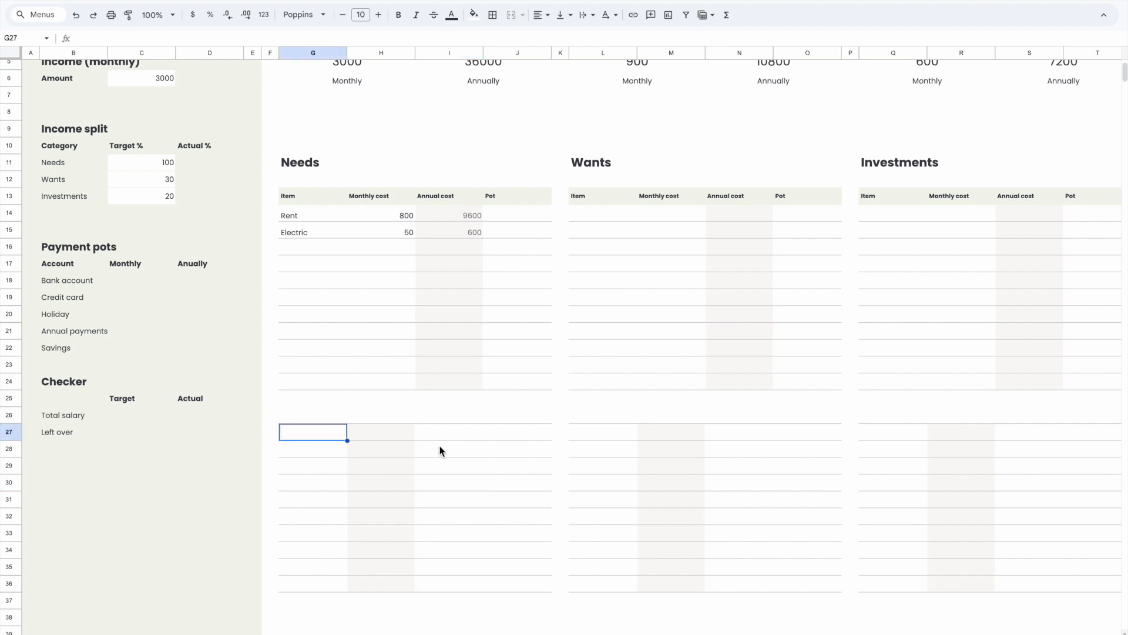
type("Cart")
key("BackSpace")
type("MOT")
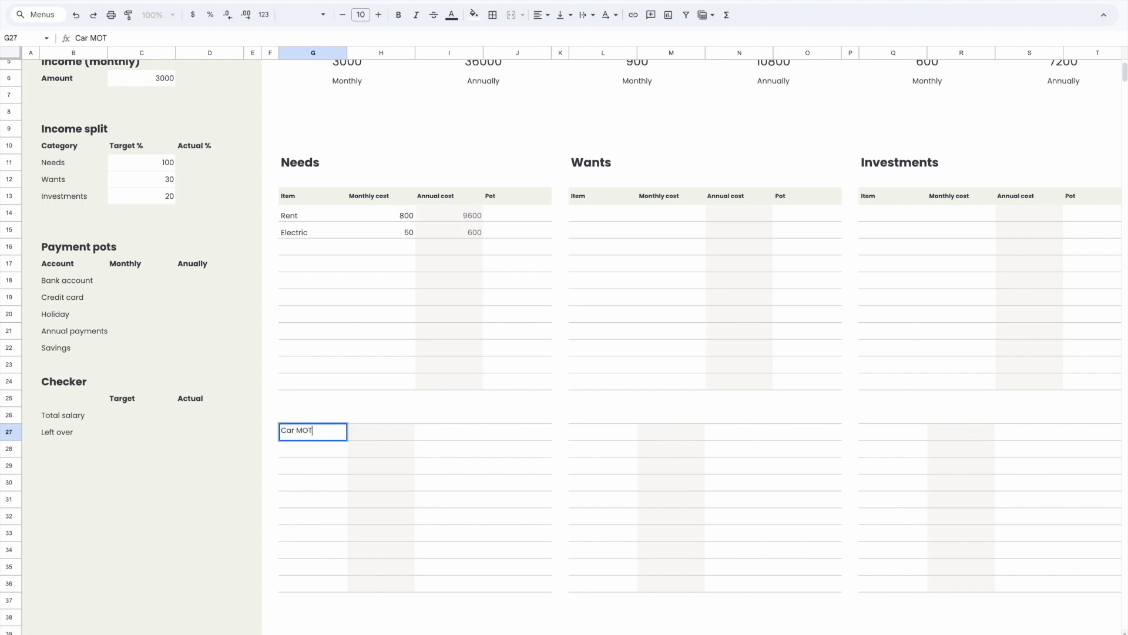
left_click(441, 435)
type("100")
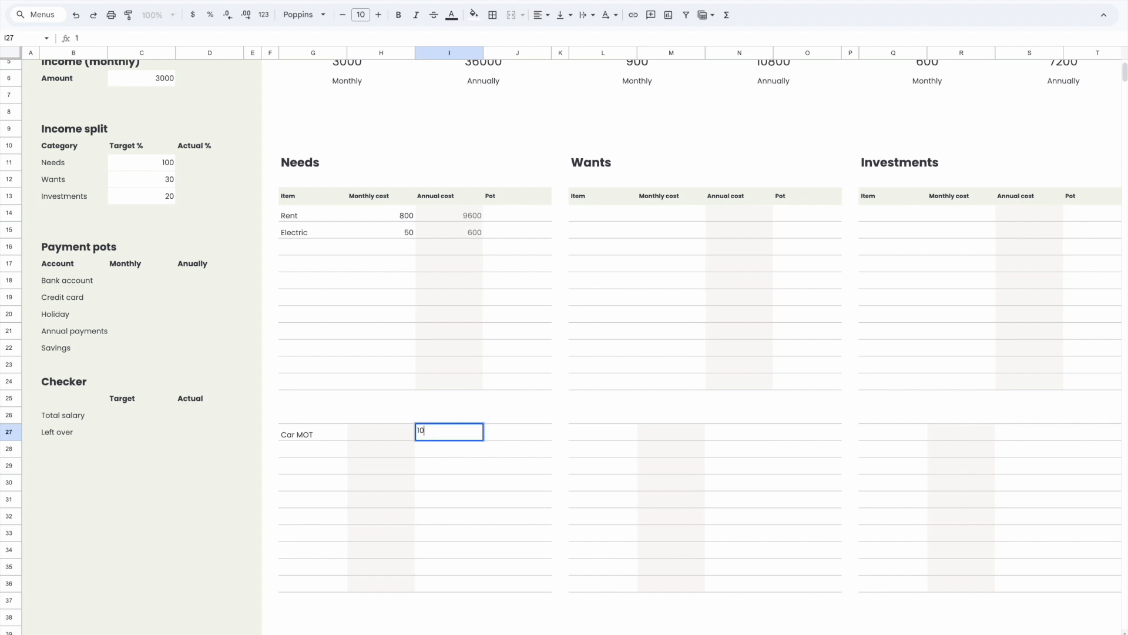
key("BackSpace")
key("BackSpace")
key("BackSpace")
type("250")
key("Return")
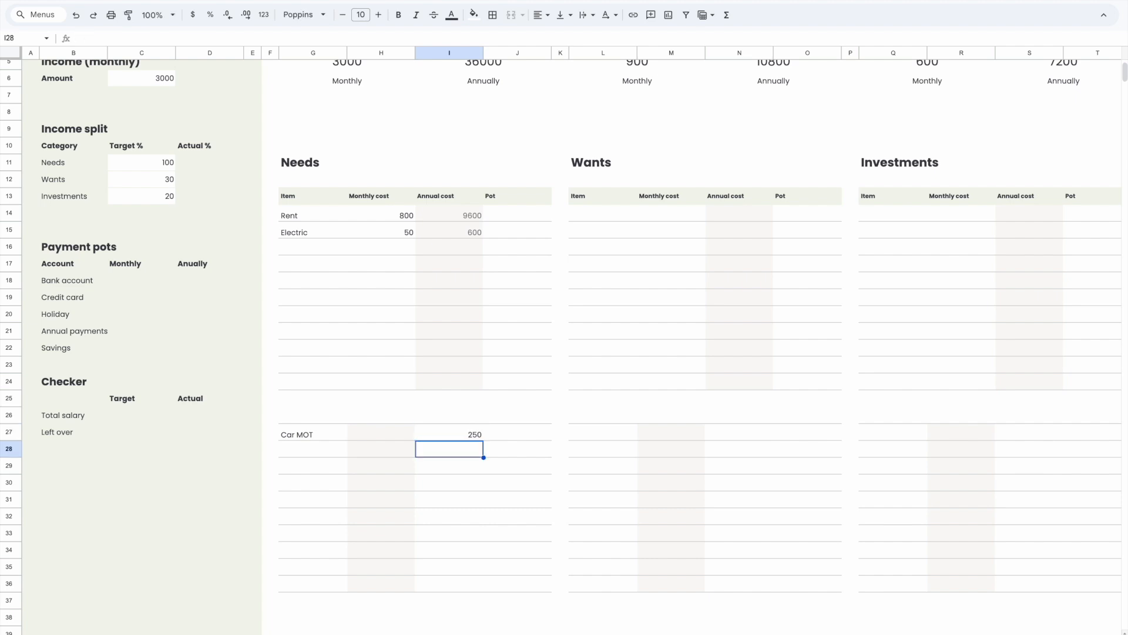
- Calculate the Car MOT monthly cost in H27 with the formula =I27/12
left_click(388, 420)
left_click(381, 435)
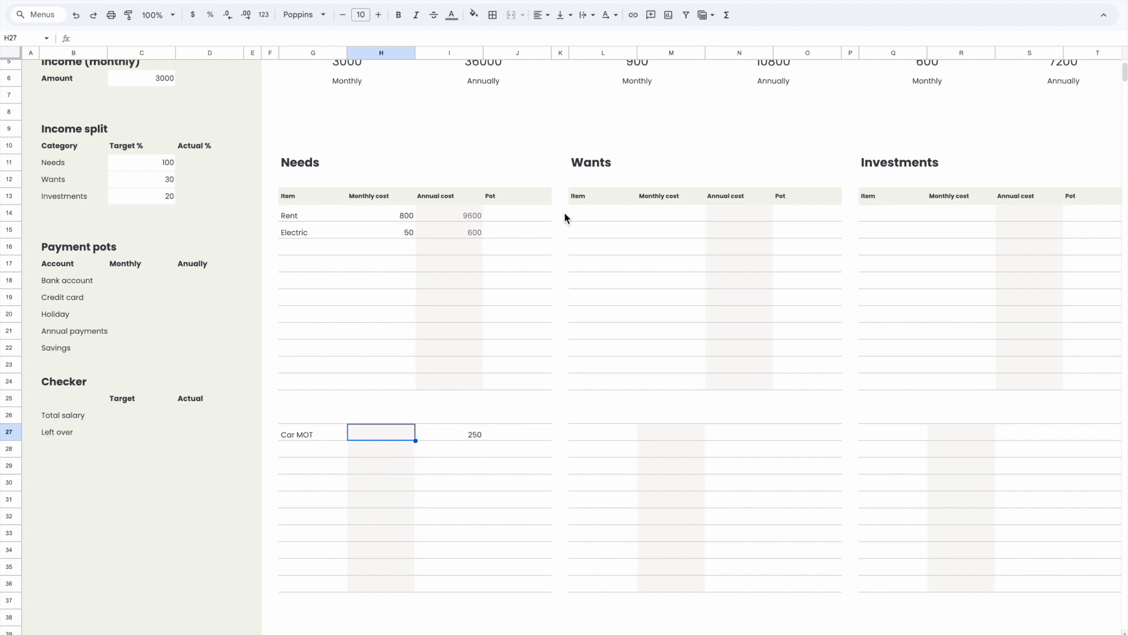
left_click(469, 433)
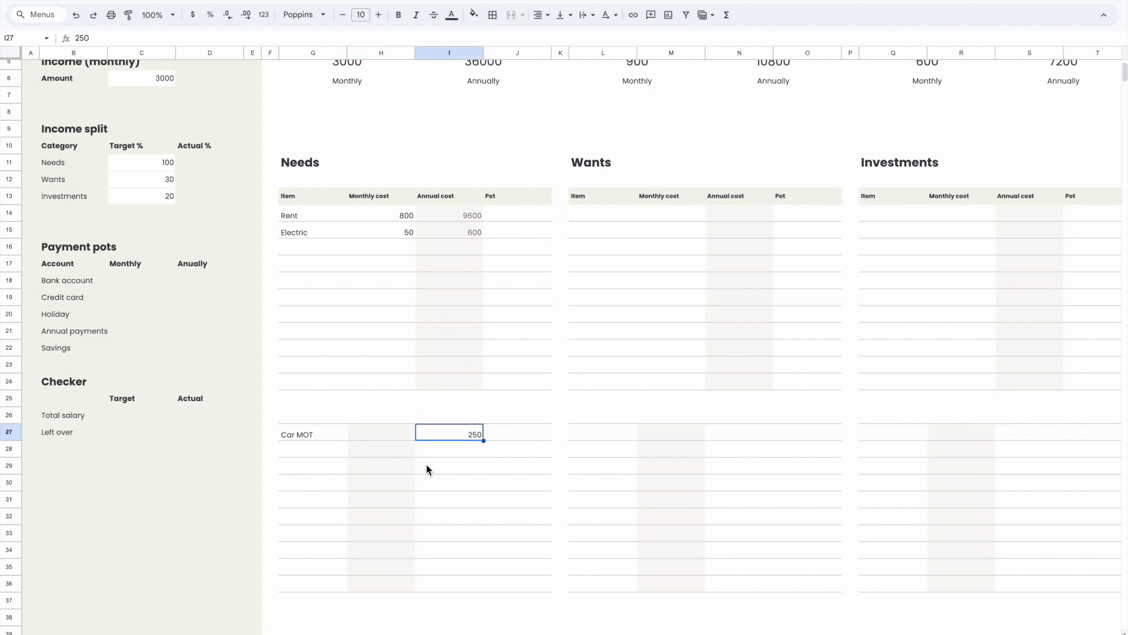
left_click(380, 434)
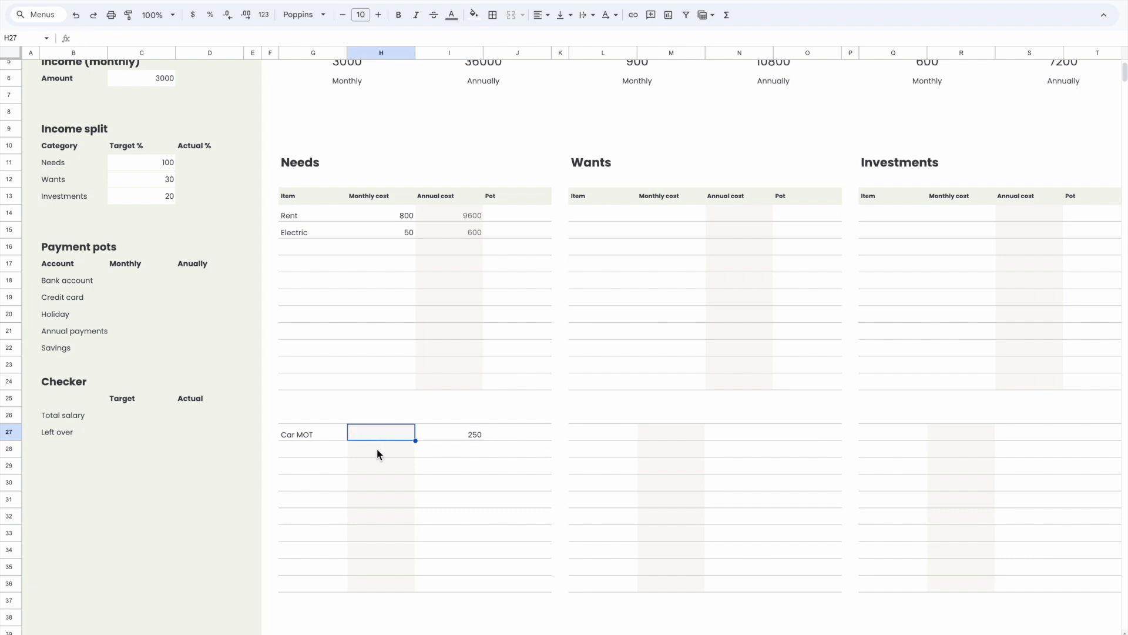
type("=")
left_click(474, 432)
type("/12")
key("Return")
left_click(461, 464)
- Round the Car MOT monthly cost to two decimals by changing the H27 formula to =ROUND(SUM(I27/12), 2)
left_click(387, 437)
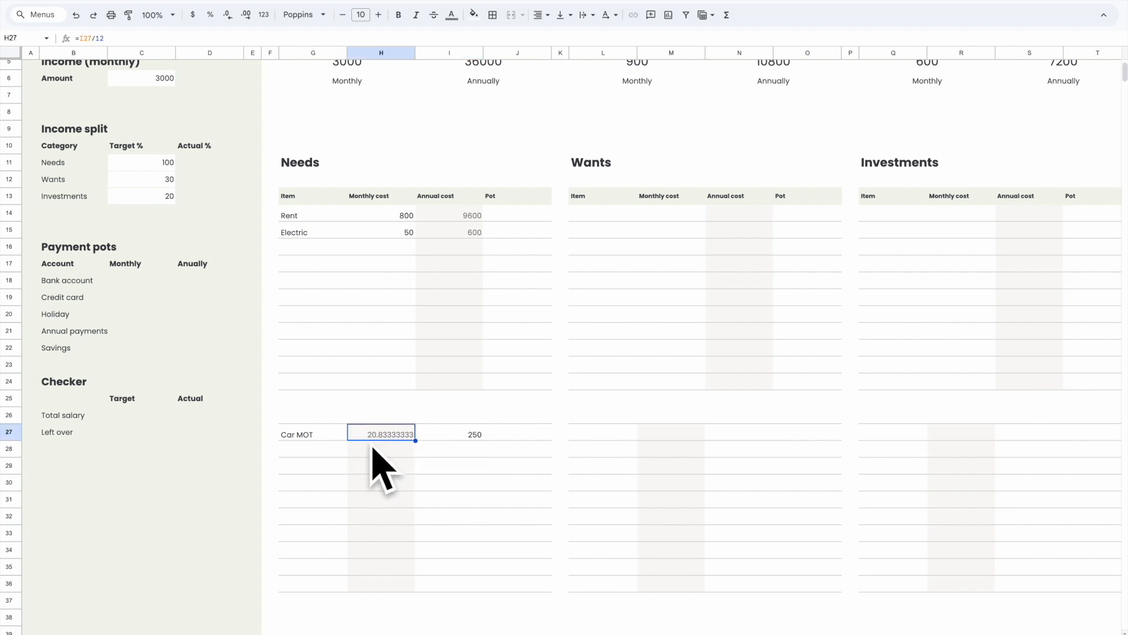
left_click(80, 38)
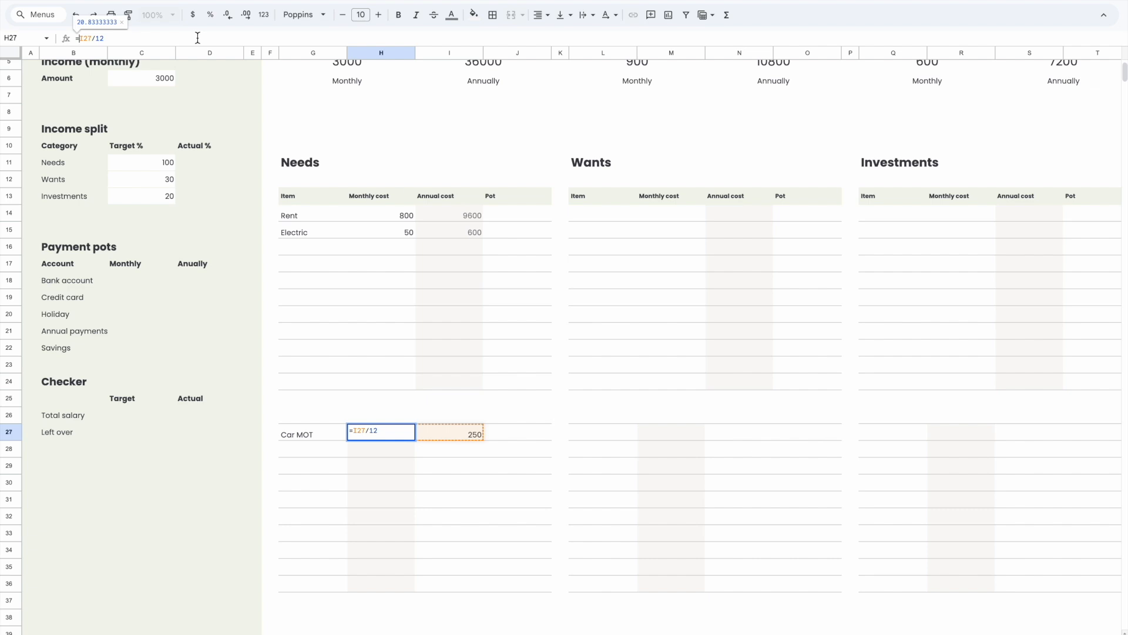
type("ROU")
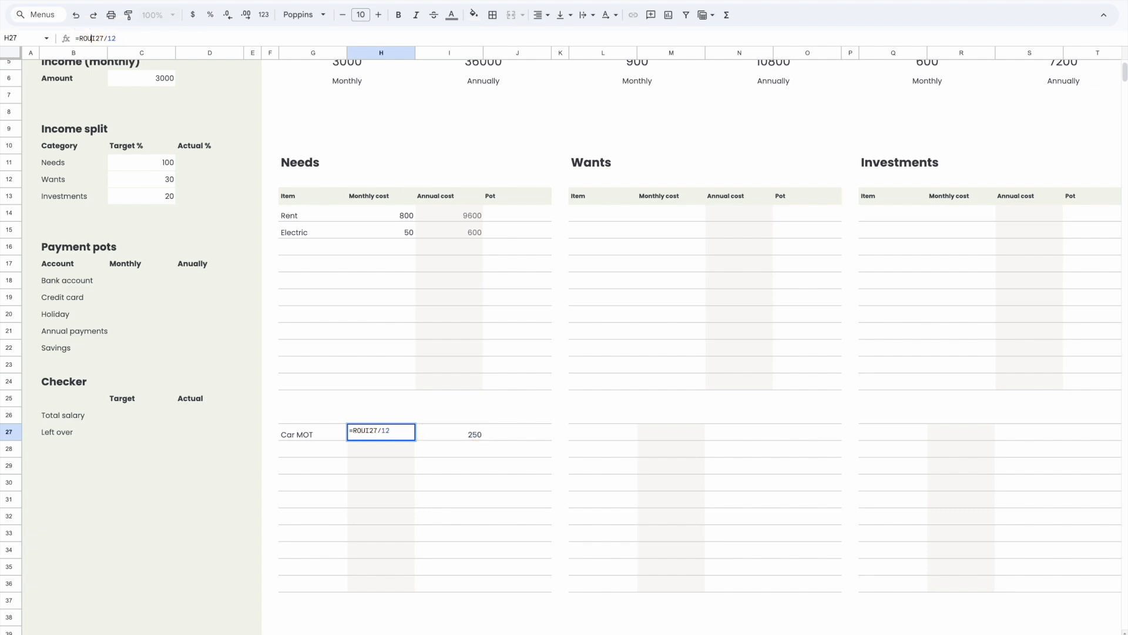
type("ND(SUM(")
key("Right")
key("Right")
key("Right")
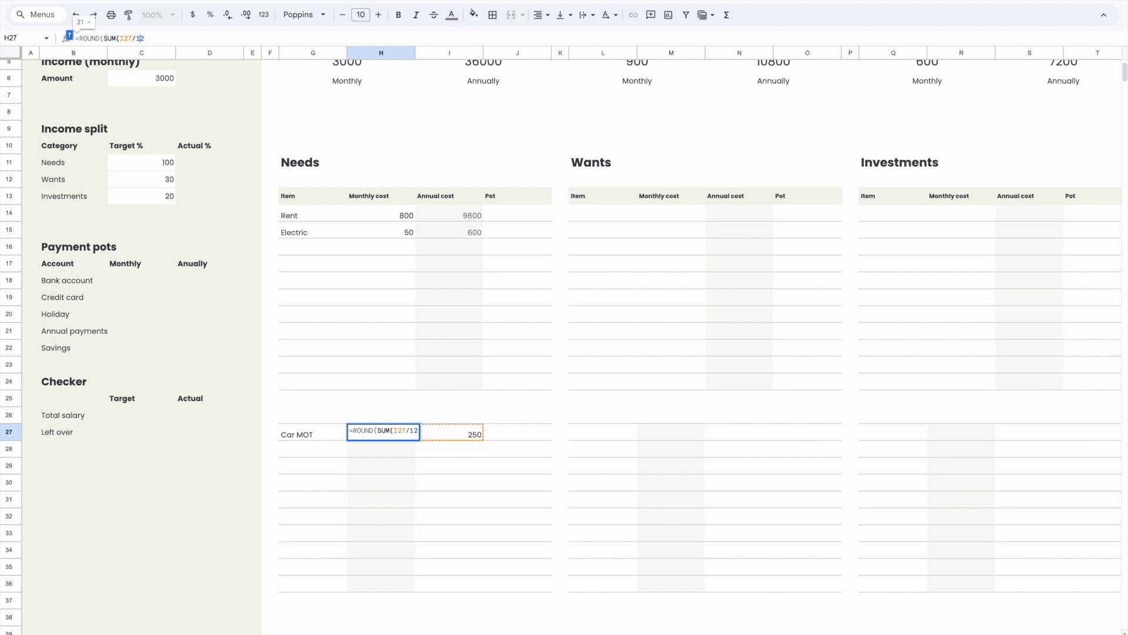
type("),2)")
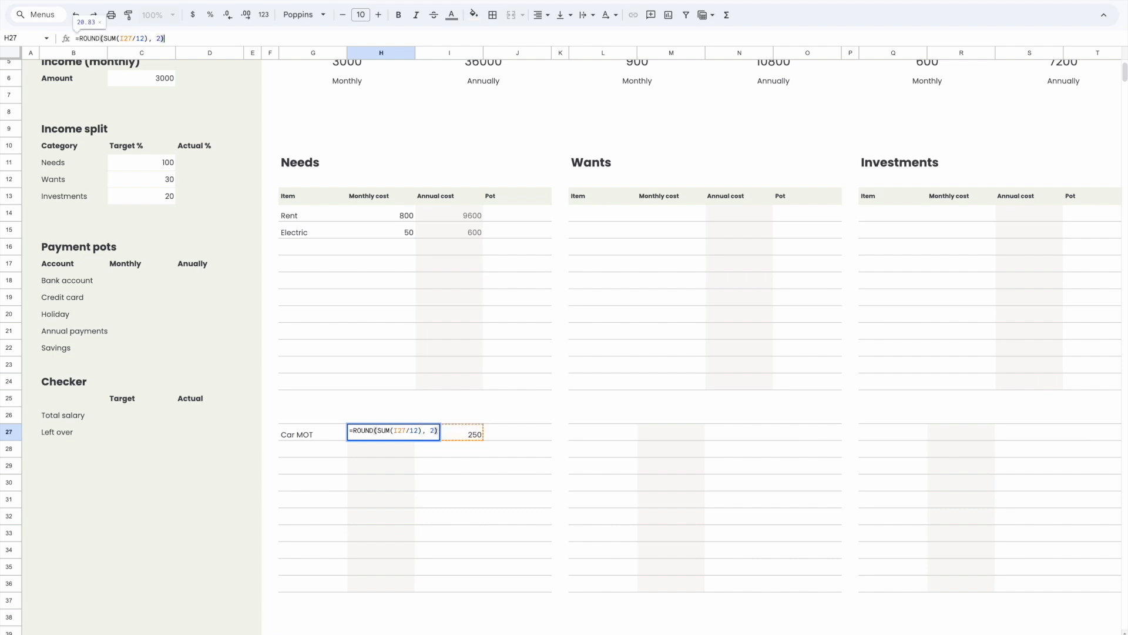
key("Return")
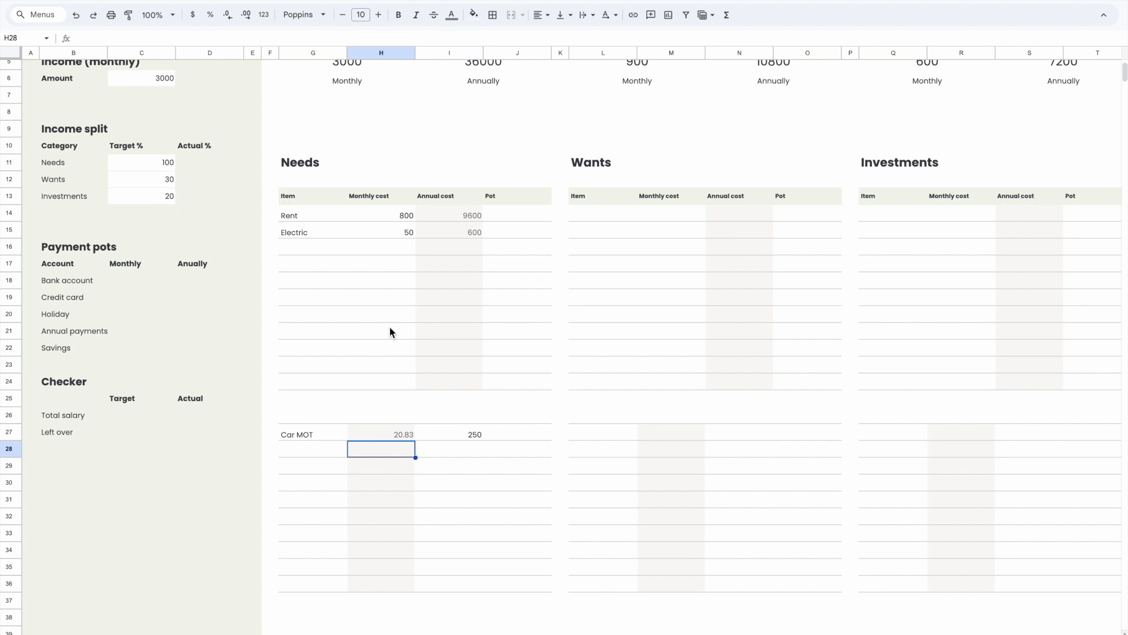
- Try filling the rounded monthly cost formula from H27 down through H36
left_click(453, 450)
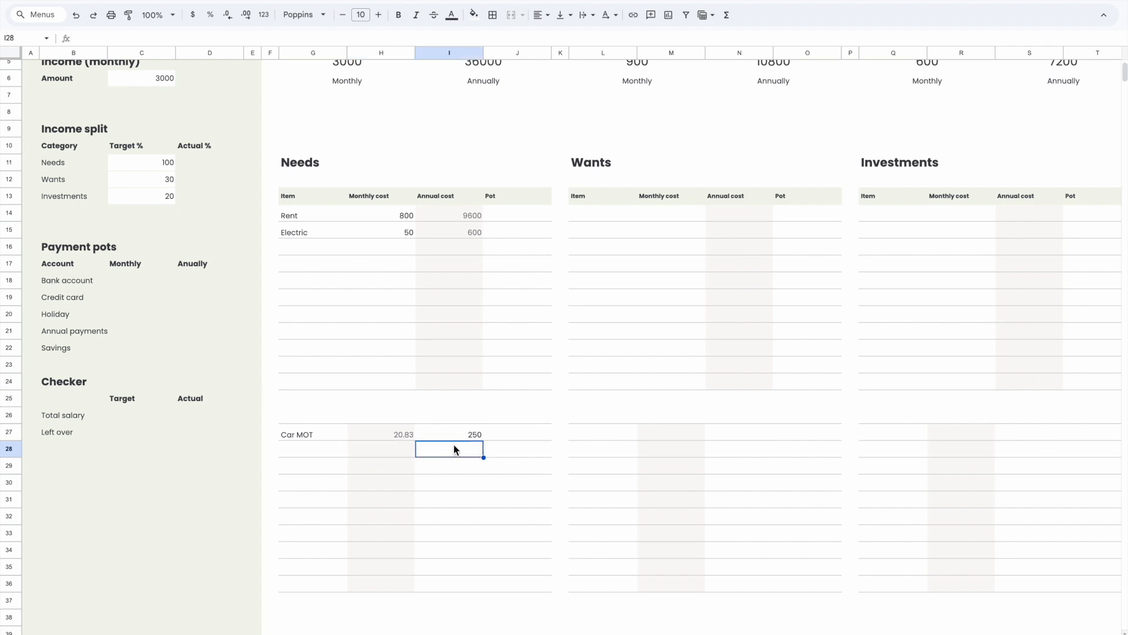
left_click(341, 451)
left_click(412, 435)
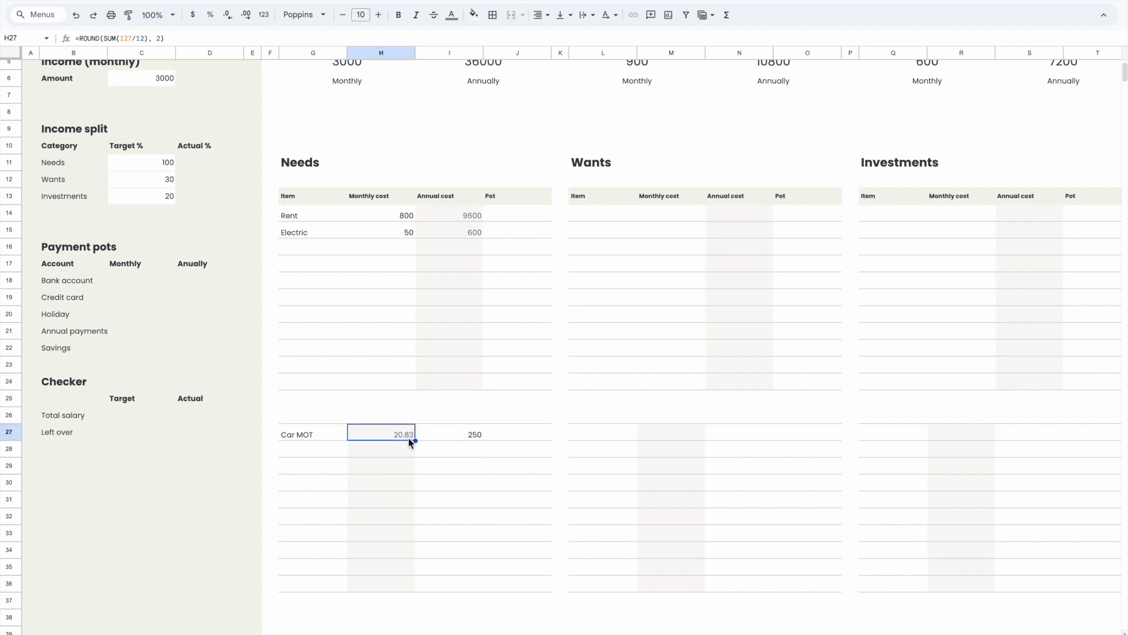
left_click_drag(416, 438, 413, 585)
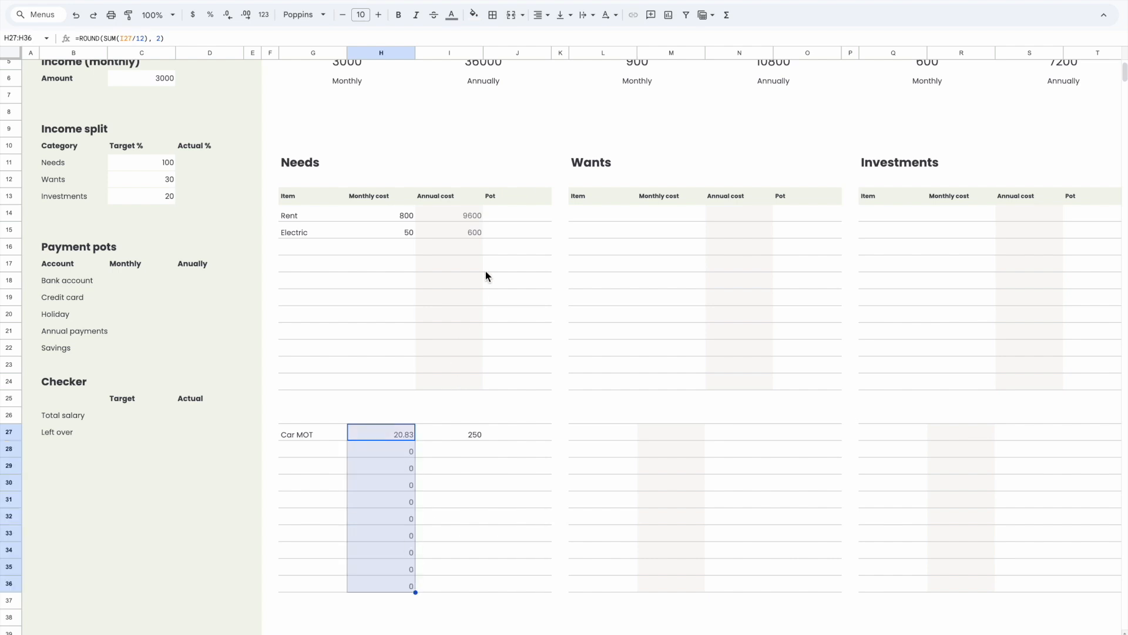
- Clear the copied monthly cost formulas from H28:H36 below the Car MOT row
left_click(467, 232)
left_click(404, 519)
left_click(410, 451)
left_click_drag(409, 452, 395, 586)
key("Delete")
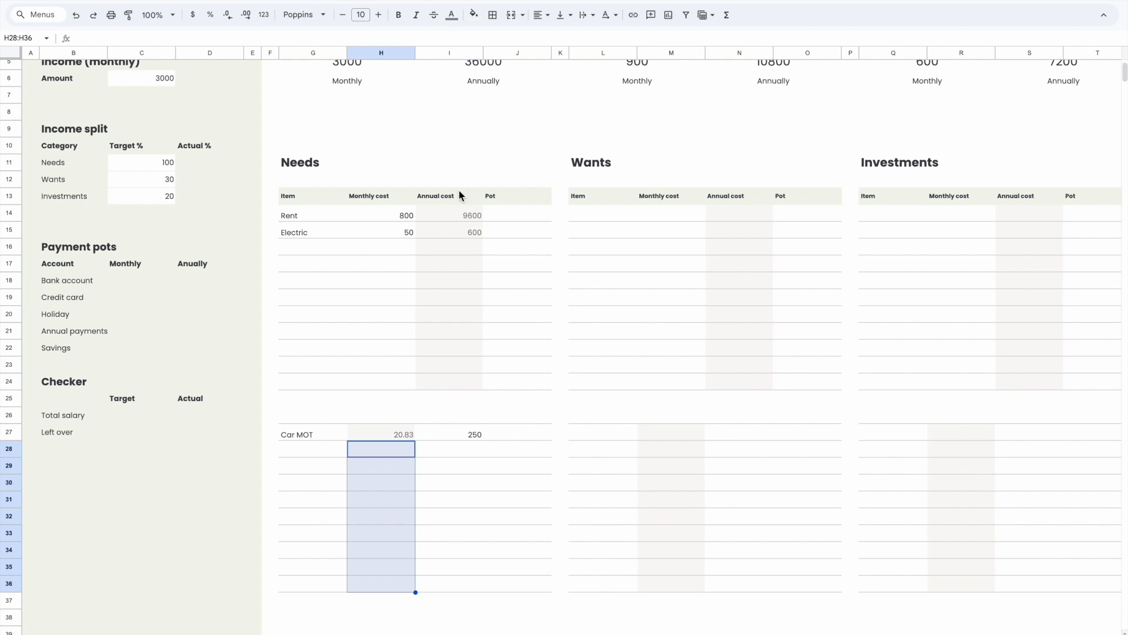
- Extend the H27 formula with an IF test that returns "" when I27 = "" and otherwise uses the existing ROUND calculation
left_click(467, 246)
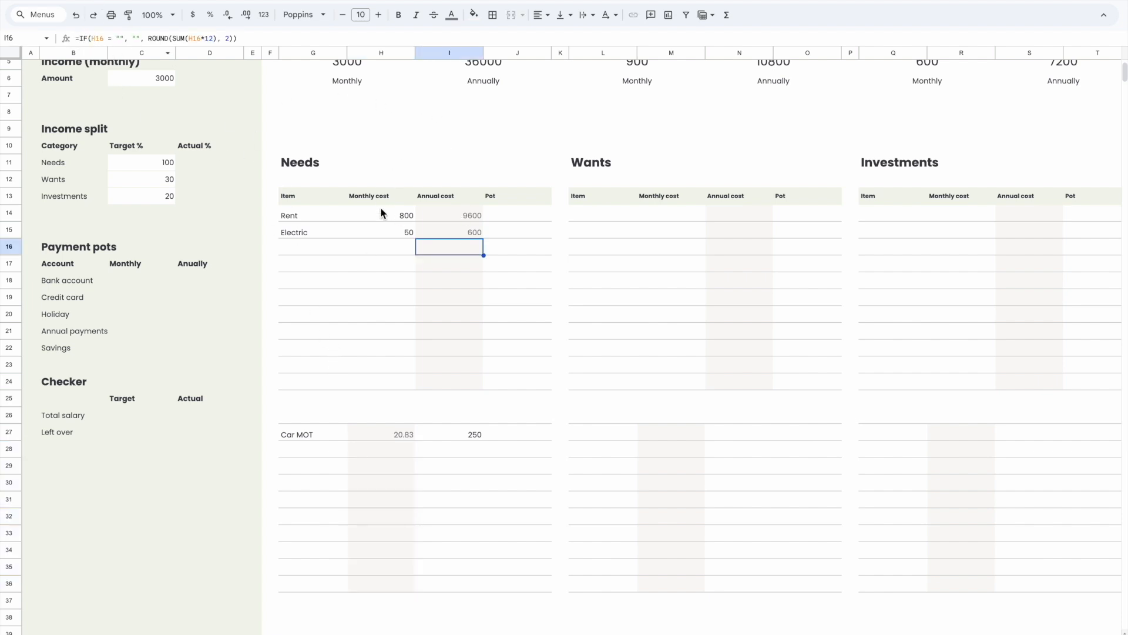
left_click(392, 450)
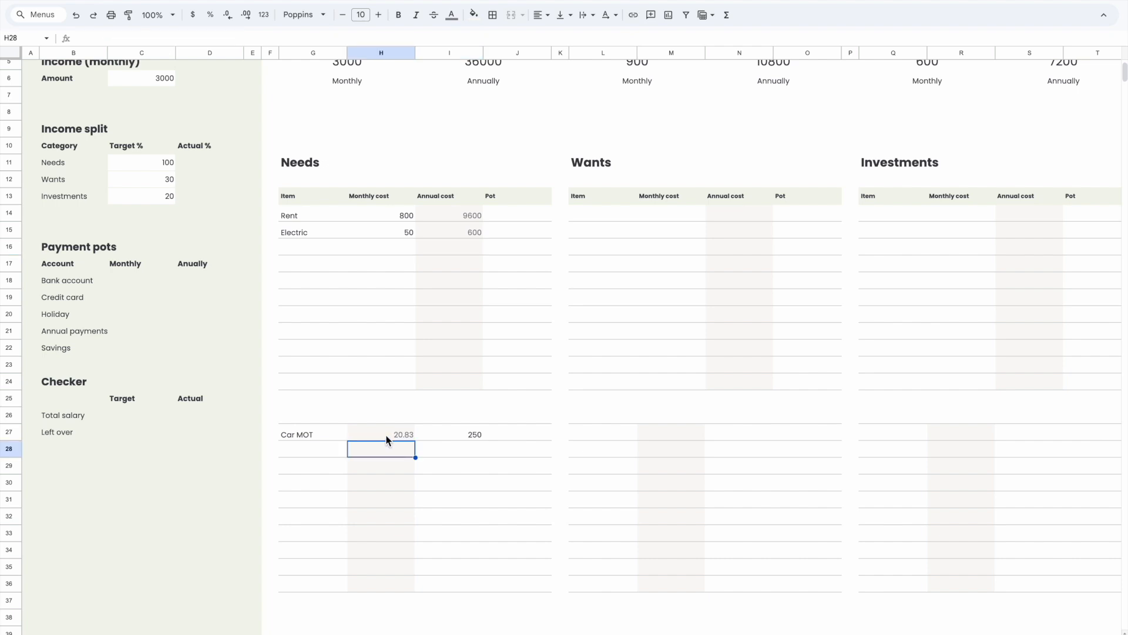
left_click(386, 436)
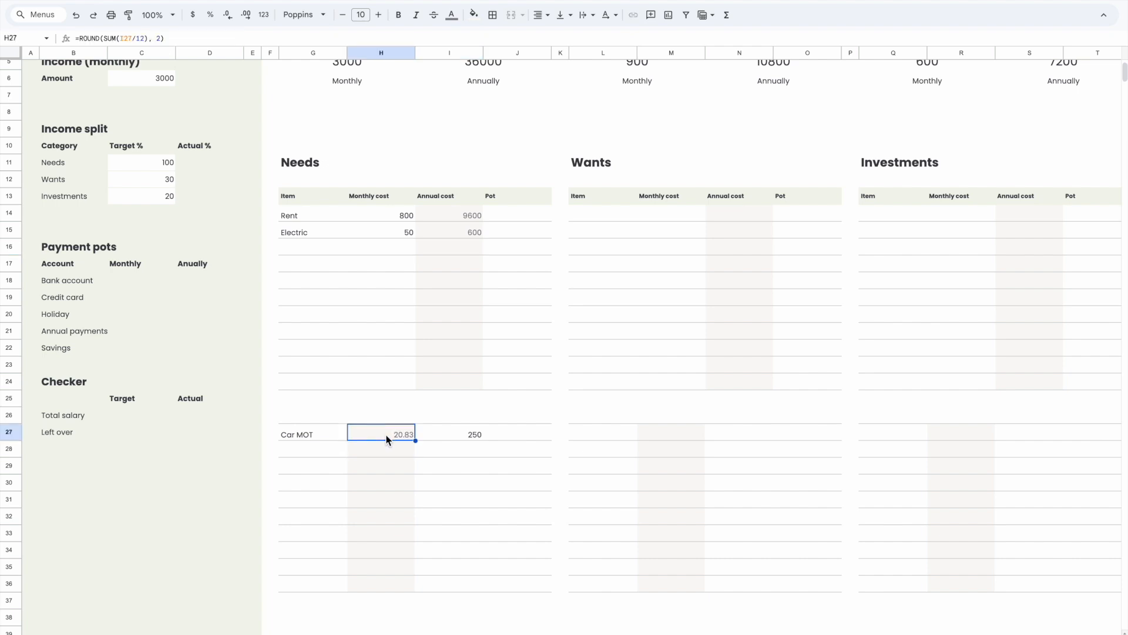
left_click(98, 37)
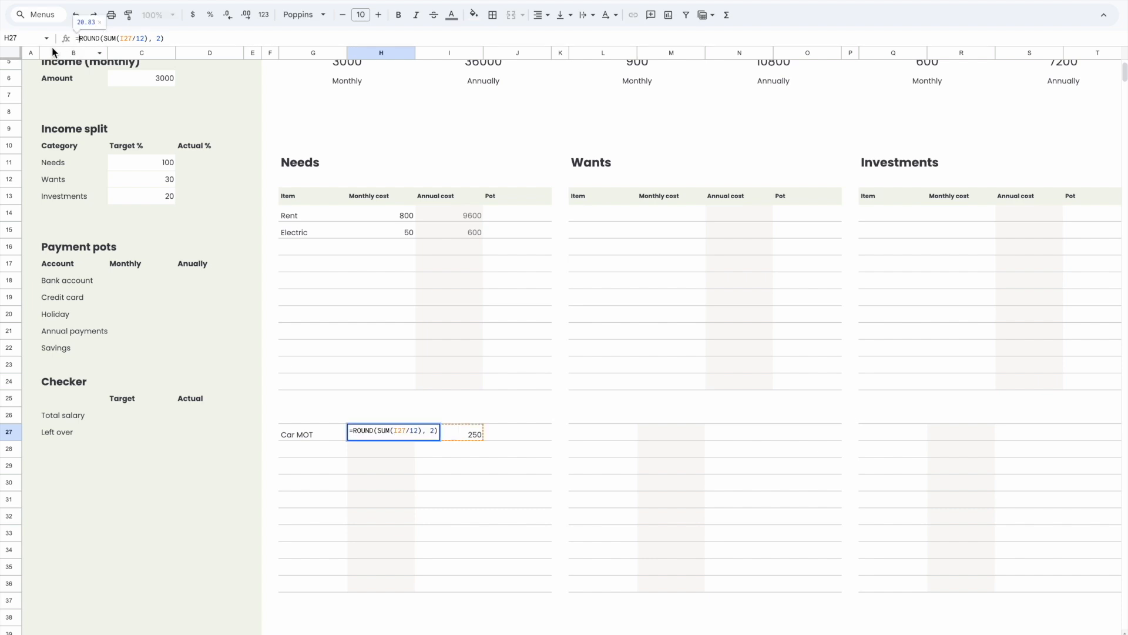
type("IF")
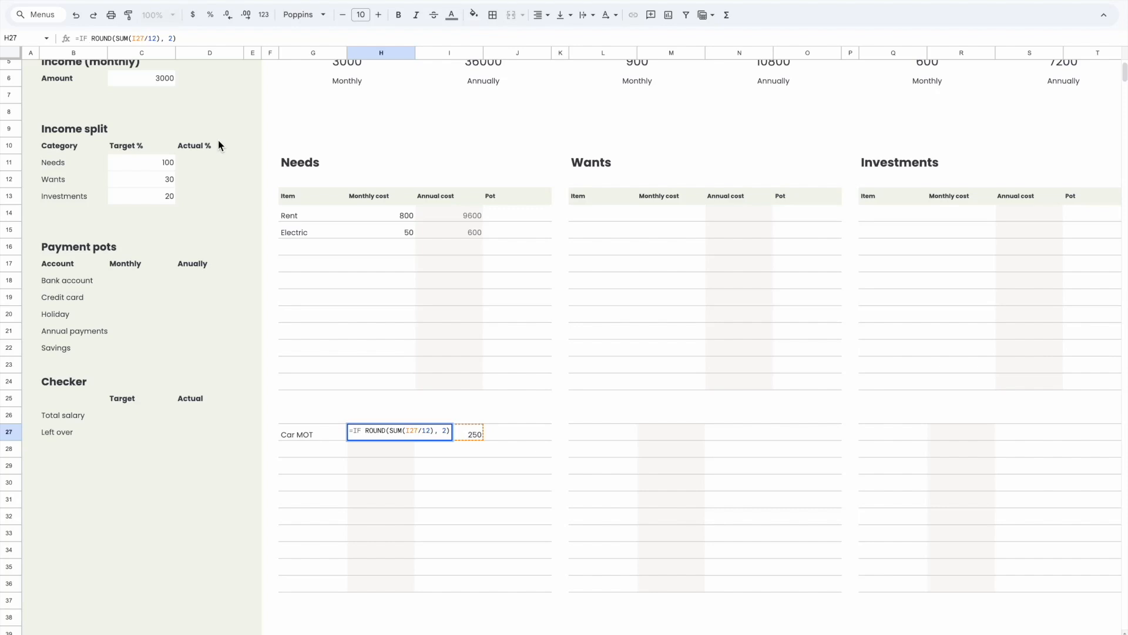
type("I27 ")
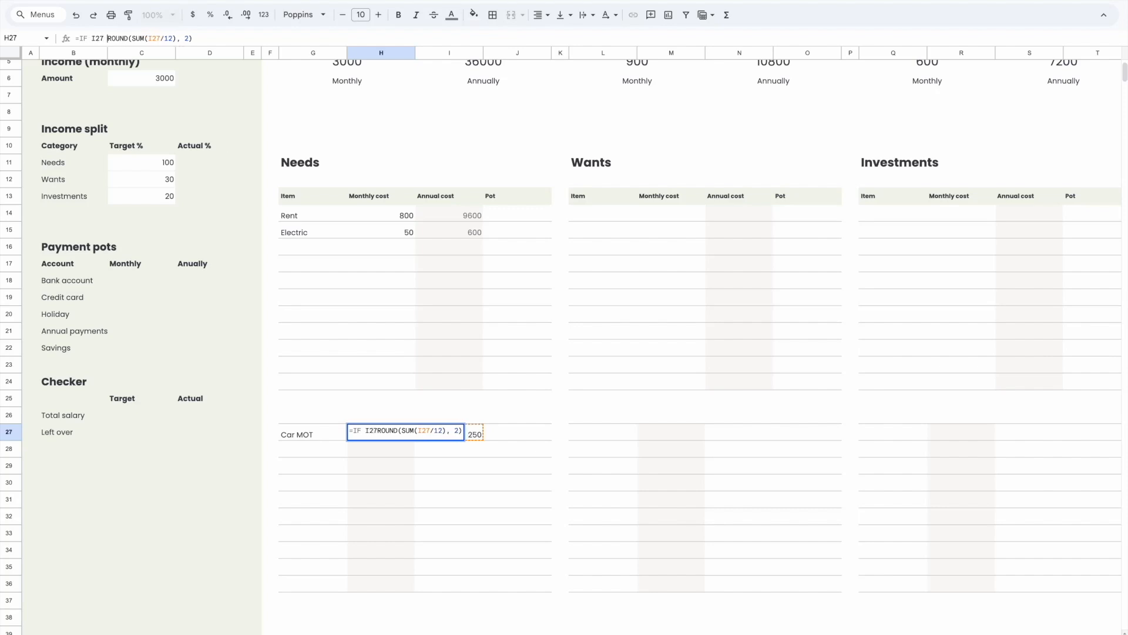
type("= \"\"")
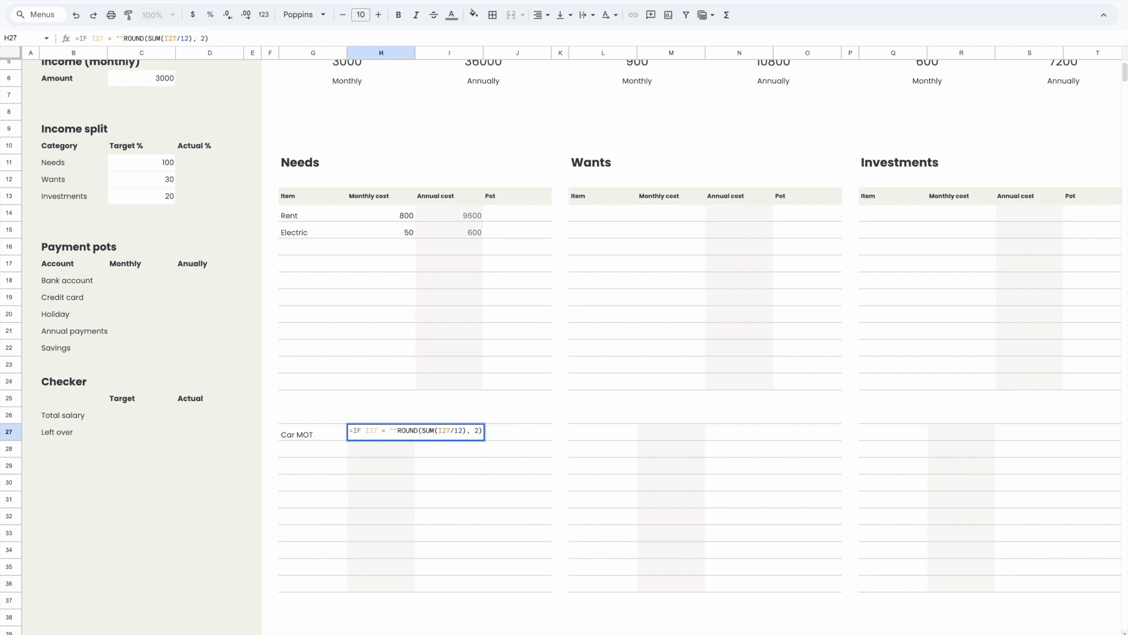
type(", \"\"")
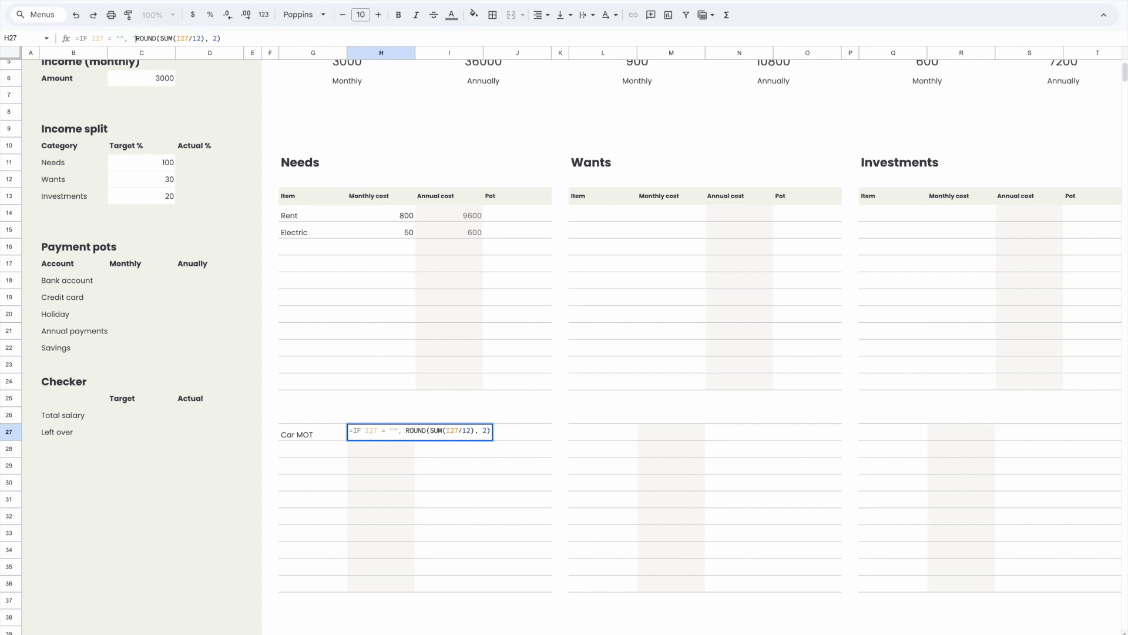
type(",")
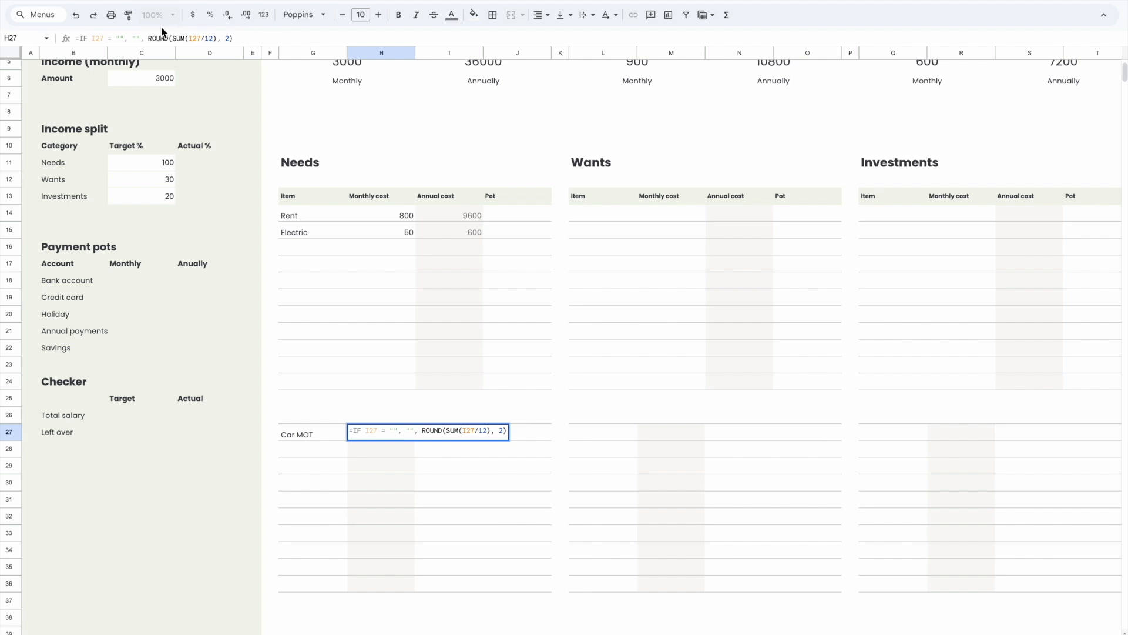
- Correct the monthly cost formula in H27 to =IF(I27 = "", "", ROUND(SUM(I27/12), 2))
left_click_drag(148, 38, 244, 38)
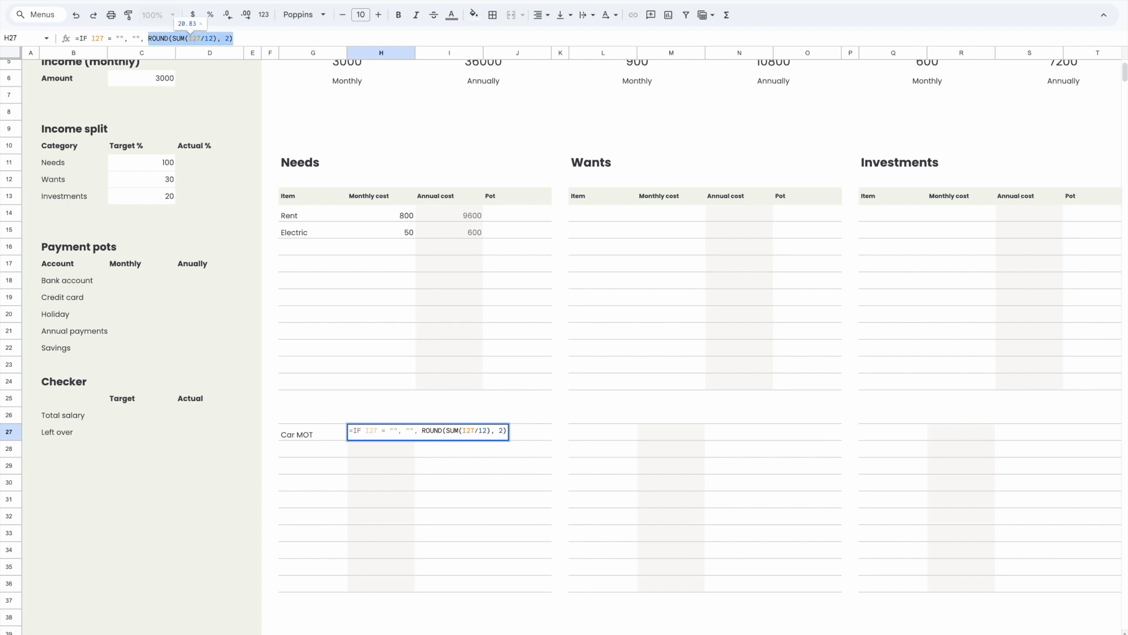
key("Return")
left_click(395, 438)
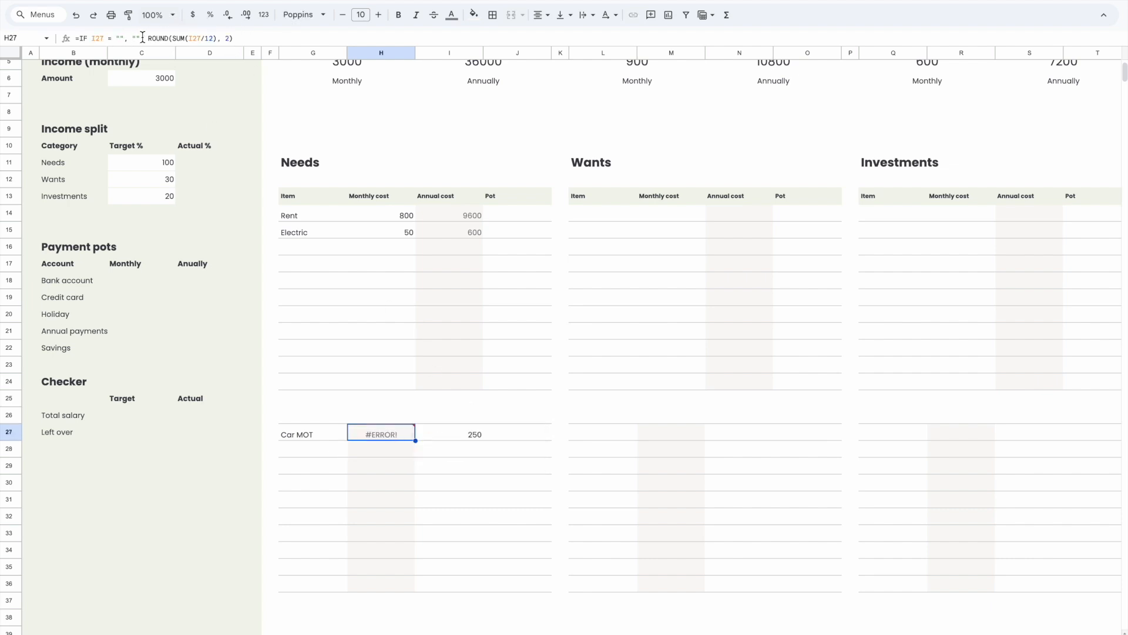
left_click(91, 39)
type("(")
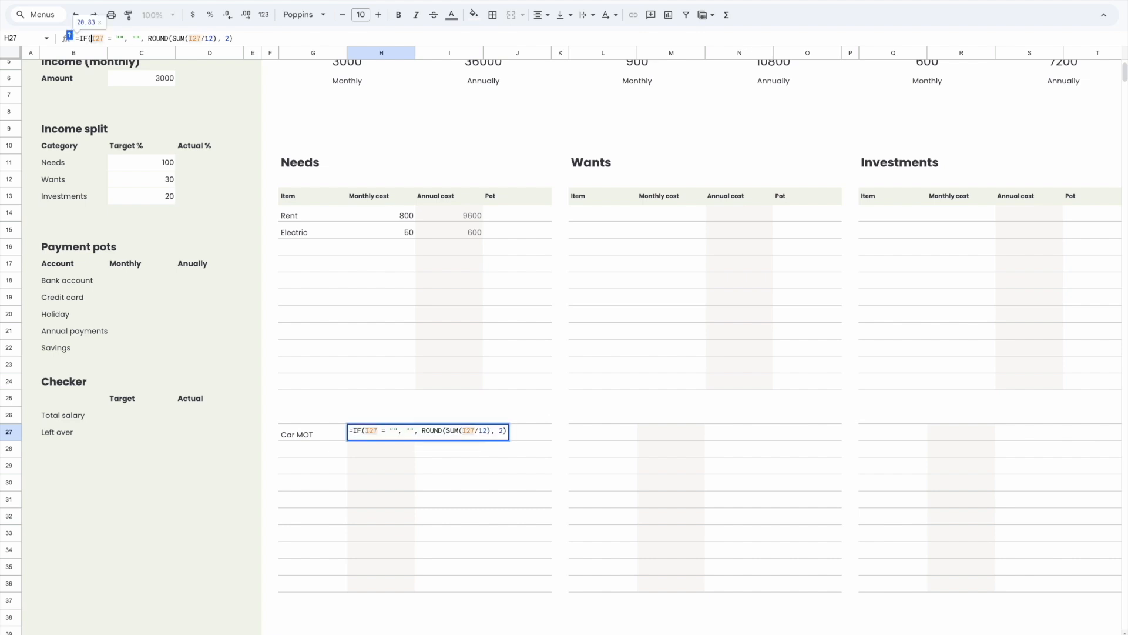
key("Return")
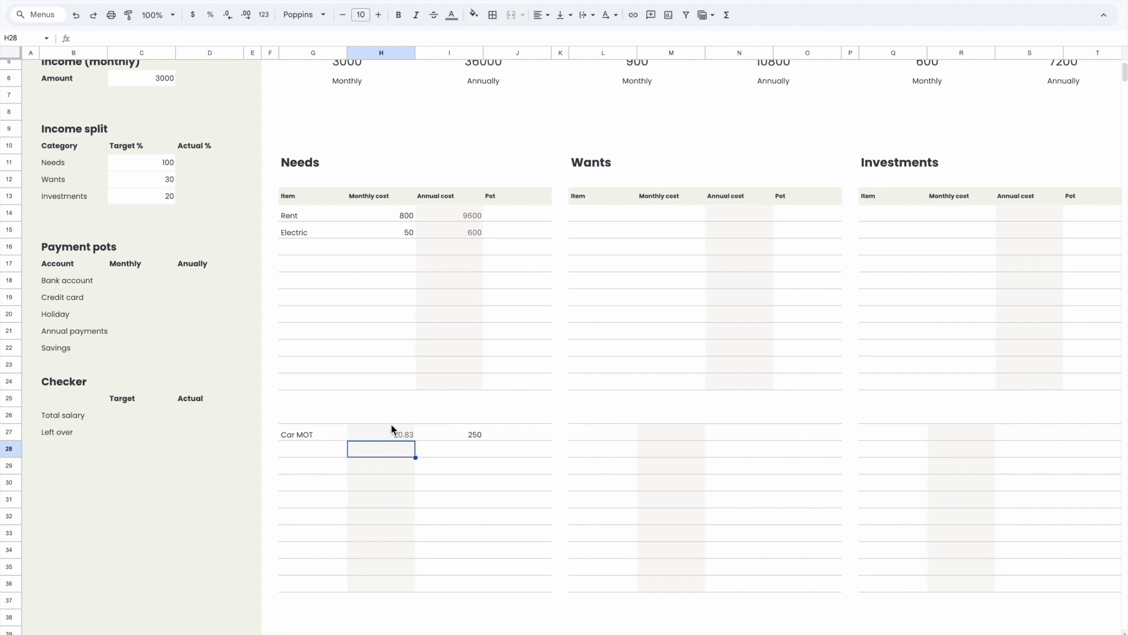
left_click(449, 452)
type("100")
key("BackSpace")
key("BackSpace")
key("BackSpace")
left_click(441, 415)
- Fill the monthly cost formula from H27 down to H36 in the Needs table
left_click(411, 436)
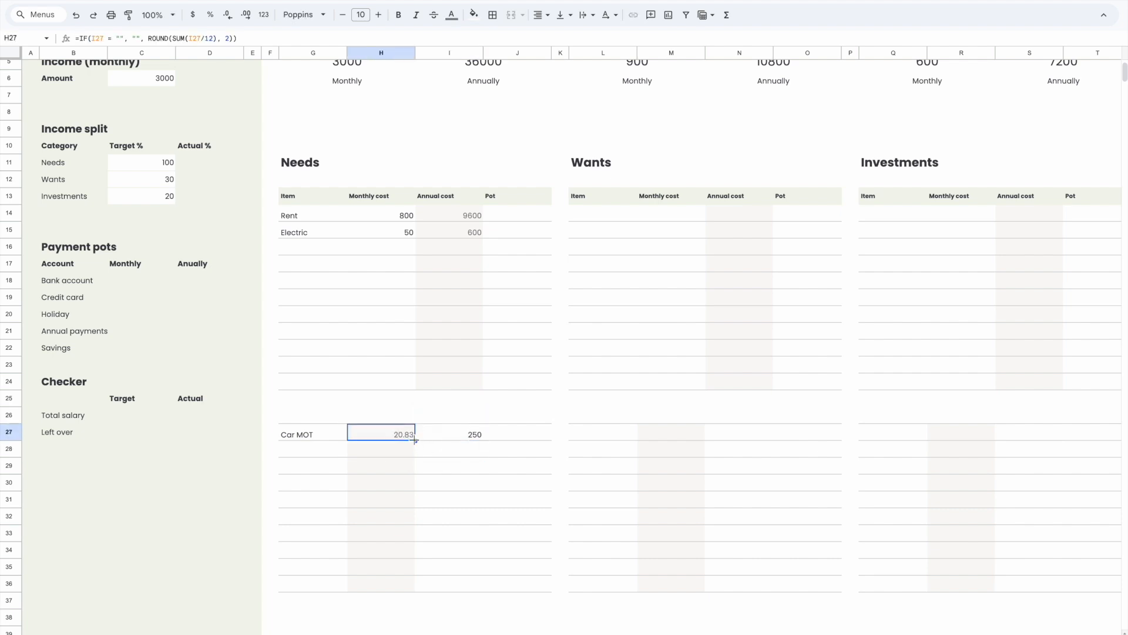
left_click_drag(415, 440, 415, 588)
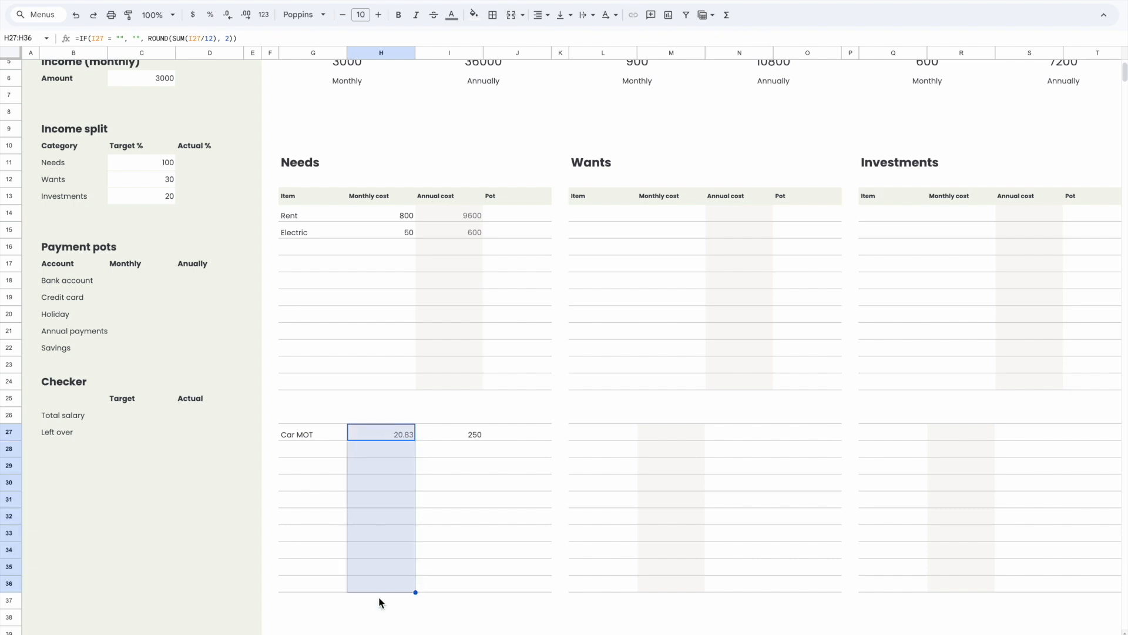
- Enter test annual costs 10, 1000, 1000, 100, 10, 10000 and 1000 in cells I28 to I34
left_click(477, 450)
type("10")
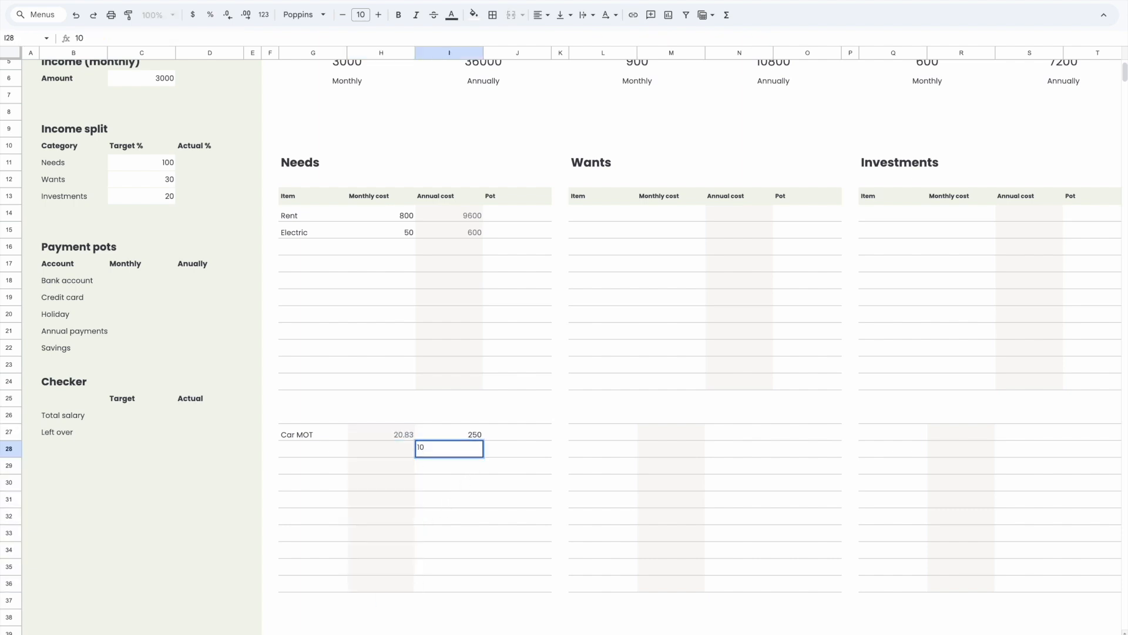
key("Return")
type("1000")
key("Return")
type("1000")
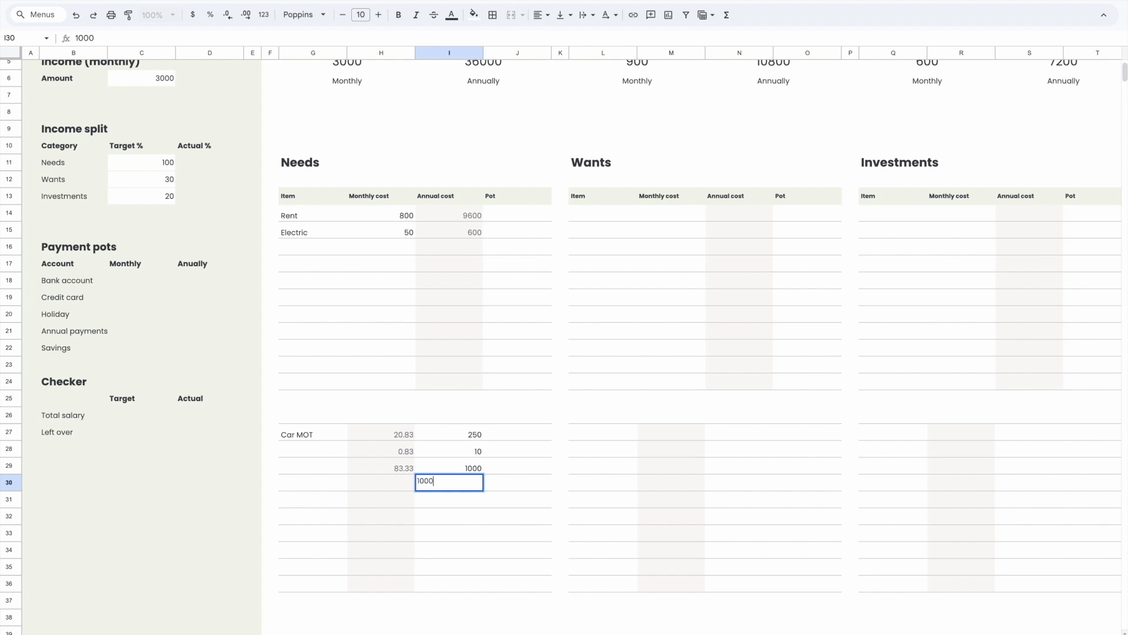
key("Return")
type("100")
key("Return")
type("10")
key("Return")
type("1000")
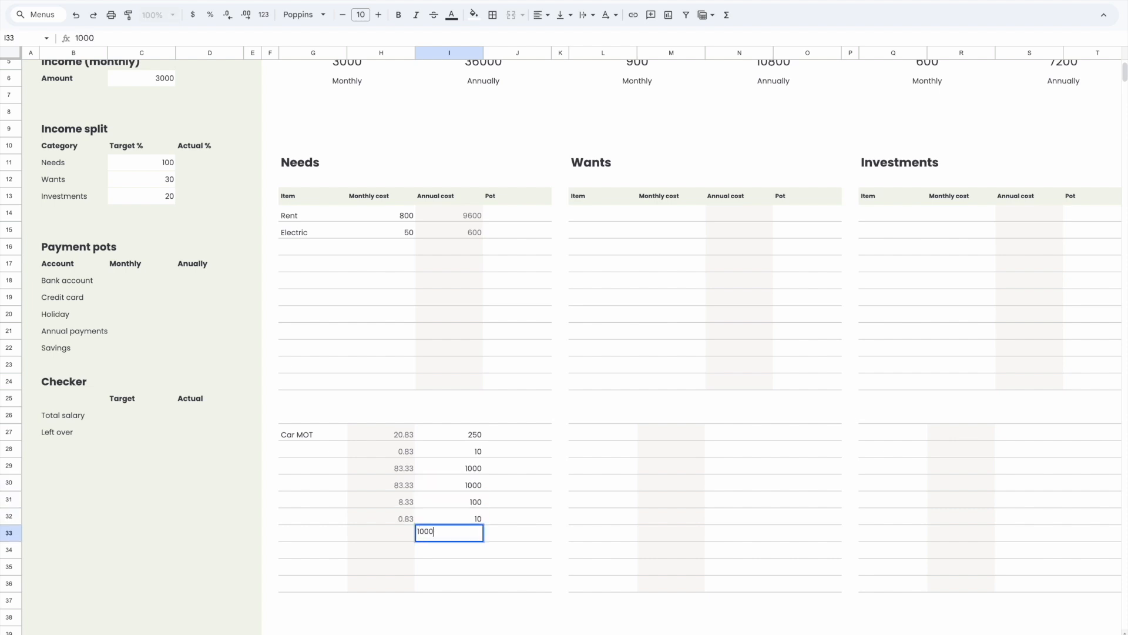
type("0")
key("Return")
type("1000")
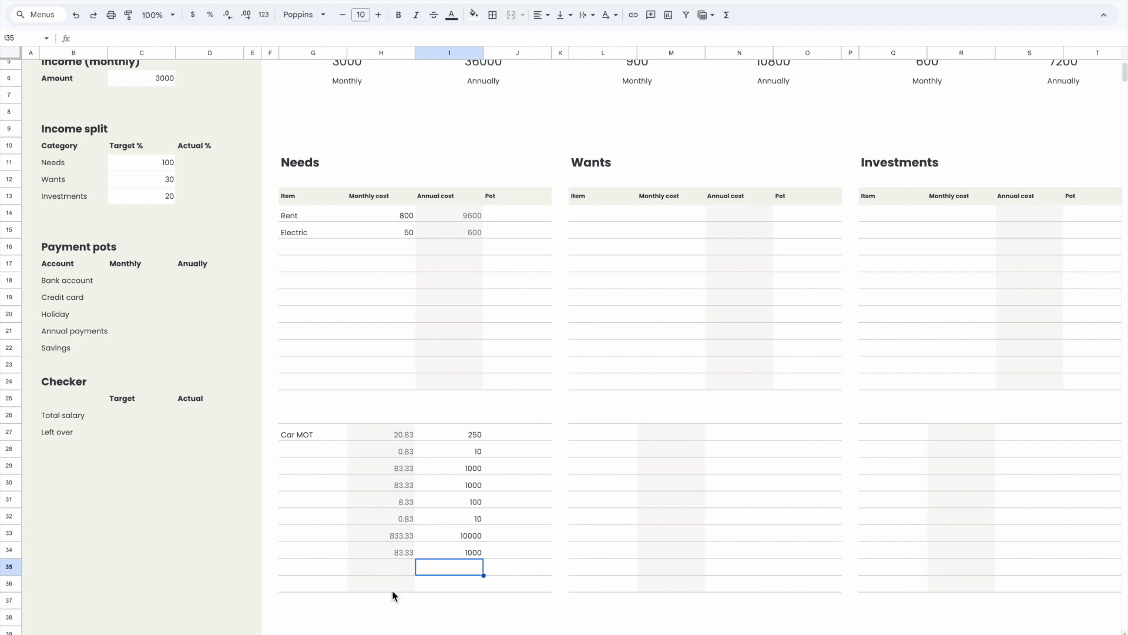
- Clear the test annual costs below the Car MOT row
left_click(471, 448, "shift")
key("Delete")
left_click(506, 454)
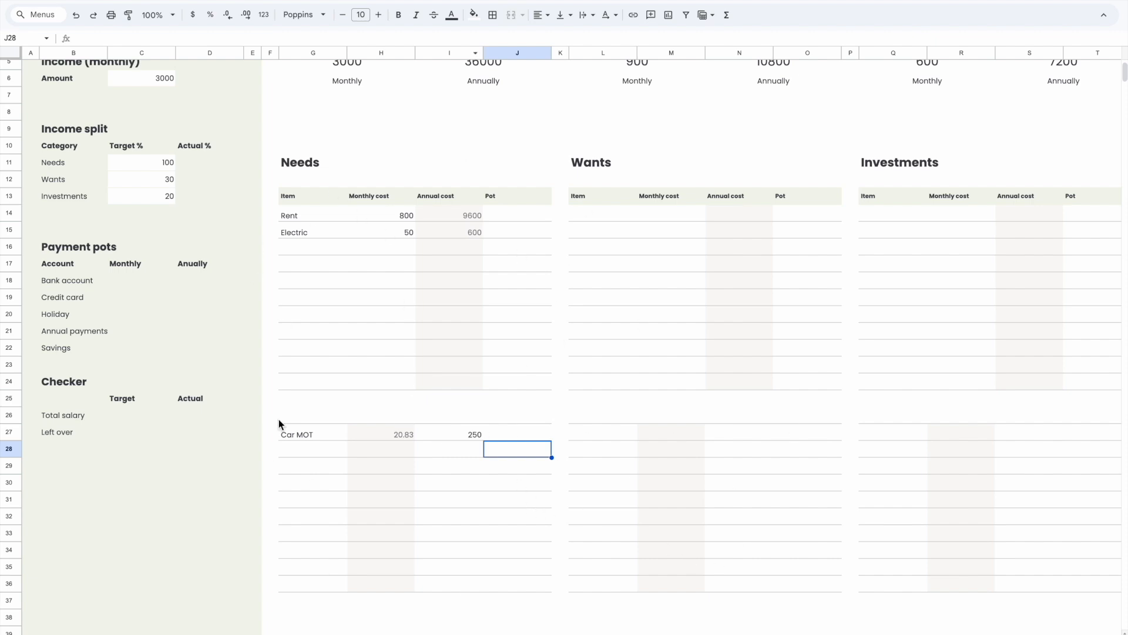
left_click(329, 214)
left_click(326, 268)
left_click(352, 184)
left_click(353, 301)
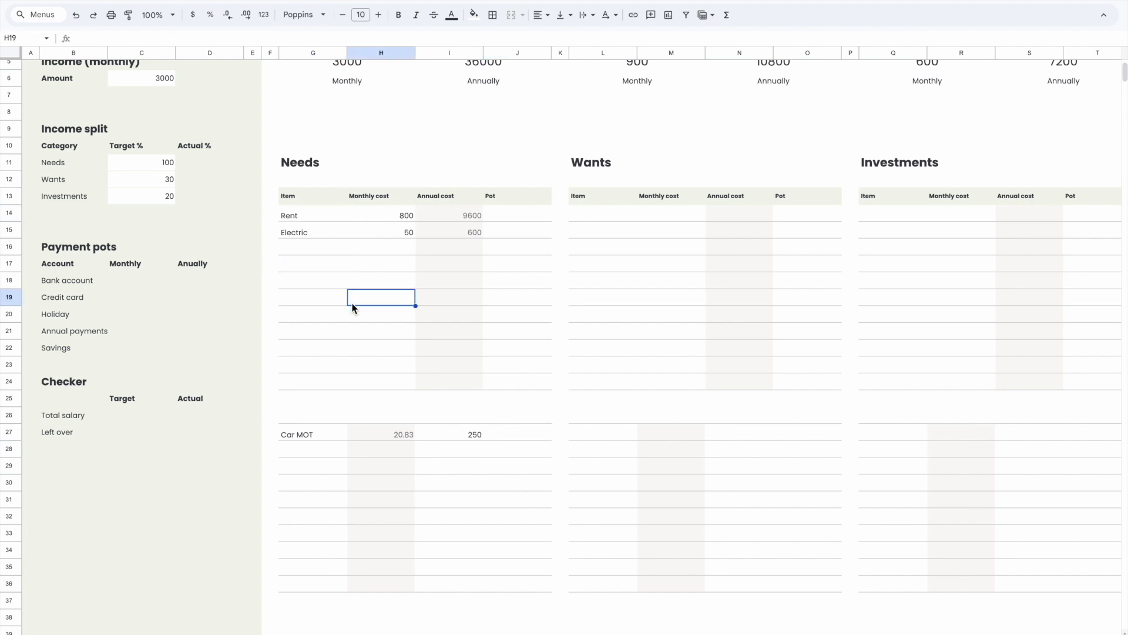
scroll(352, 303, "down", 2)
scroll(352, 304, "up", 3)
left_click(513, 303)
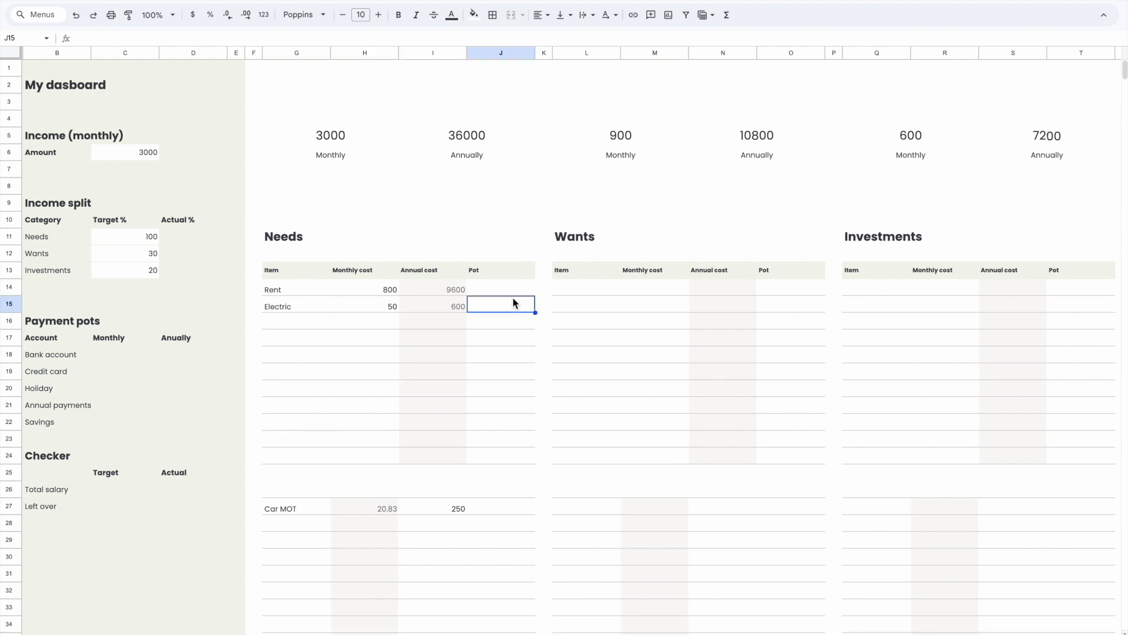
scroll(77, 336, "left", 1)
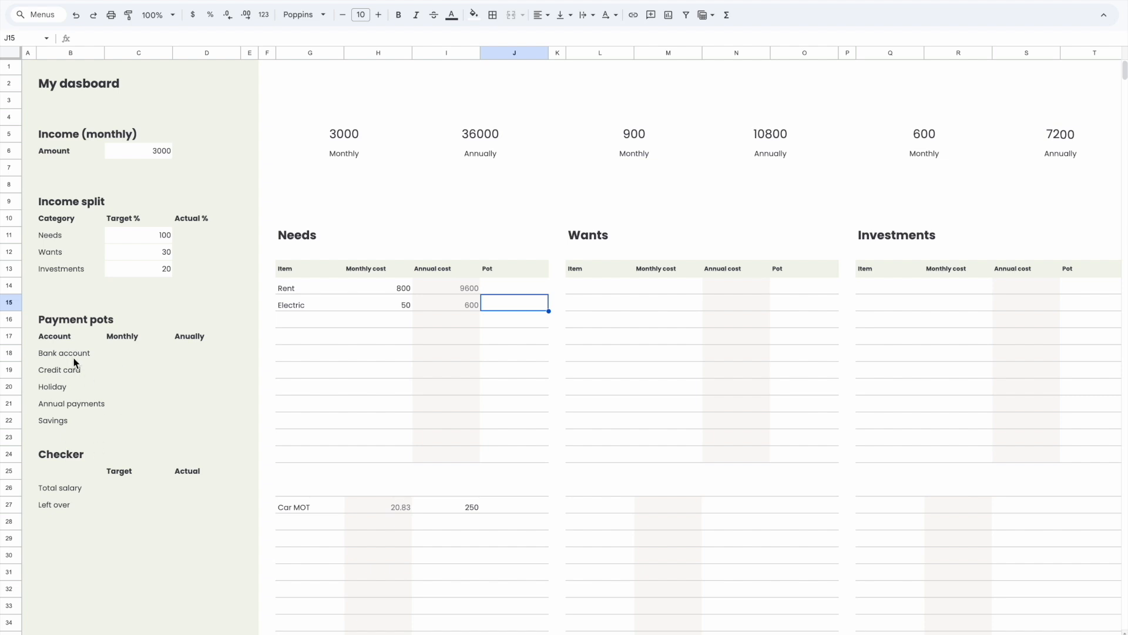
left_click(516, 287)
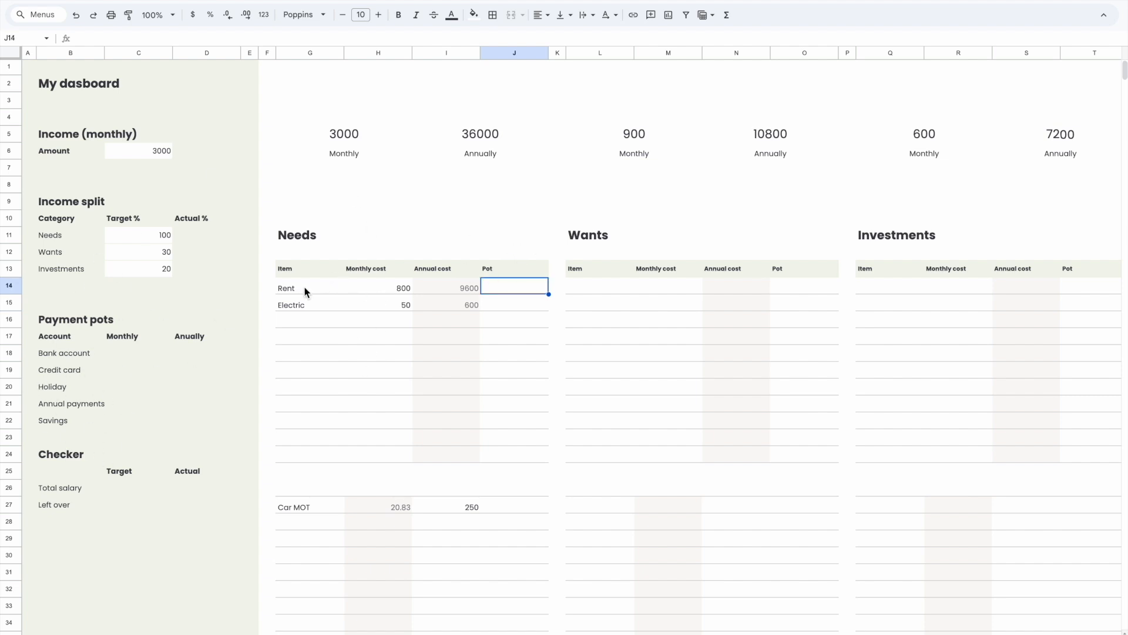
left_click(305, 290)
left_click(497, 290)
left_click(388, 320)
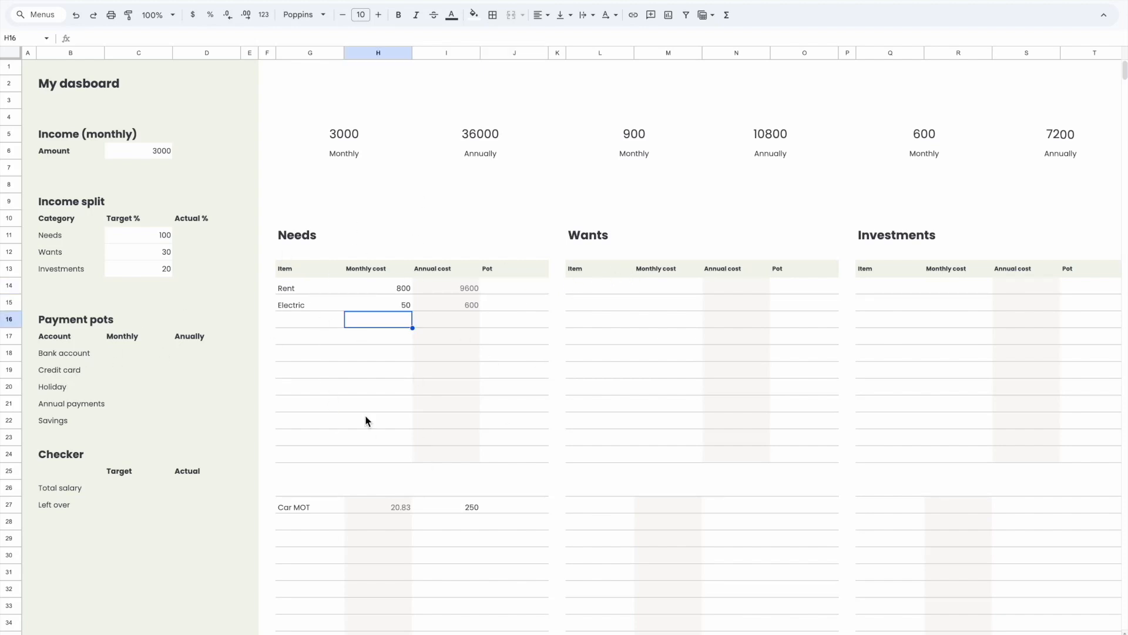
left_click(513, 288)
left_click(51, 352)
left_click(61, 367)
key("Down")
key("Down")
key("Up")
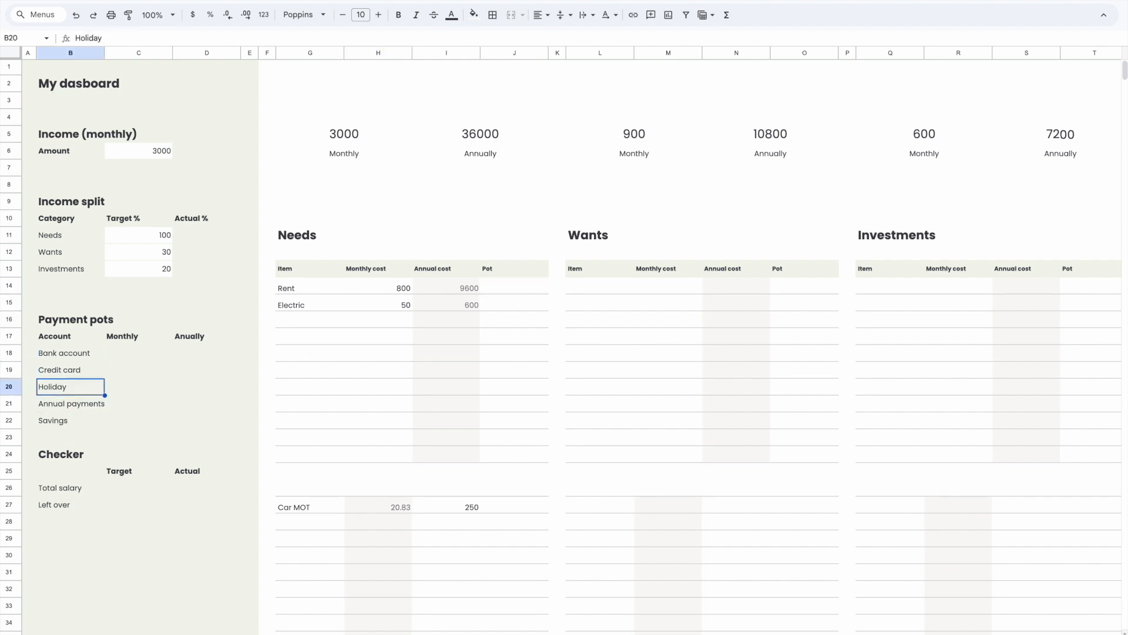
- Enter "Bank account" as the pot for Rent in J14
left_click(527, 287)
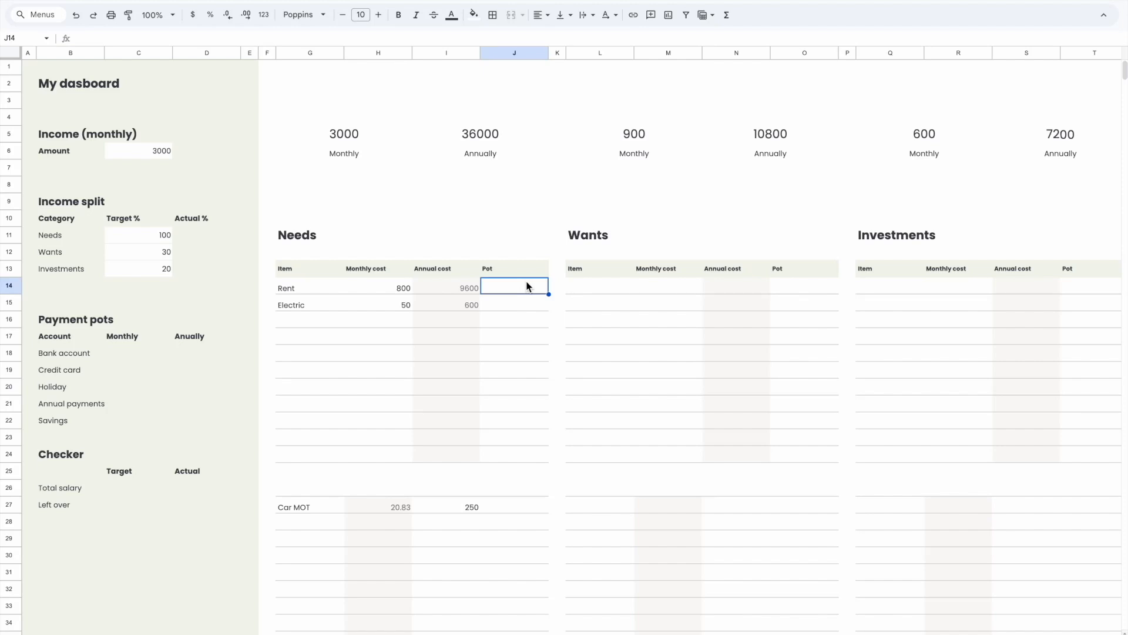
type("Bank account")
key("Return")
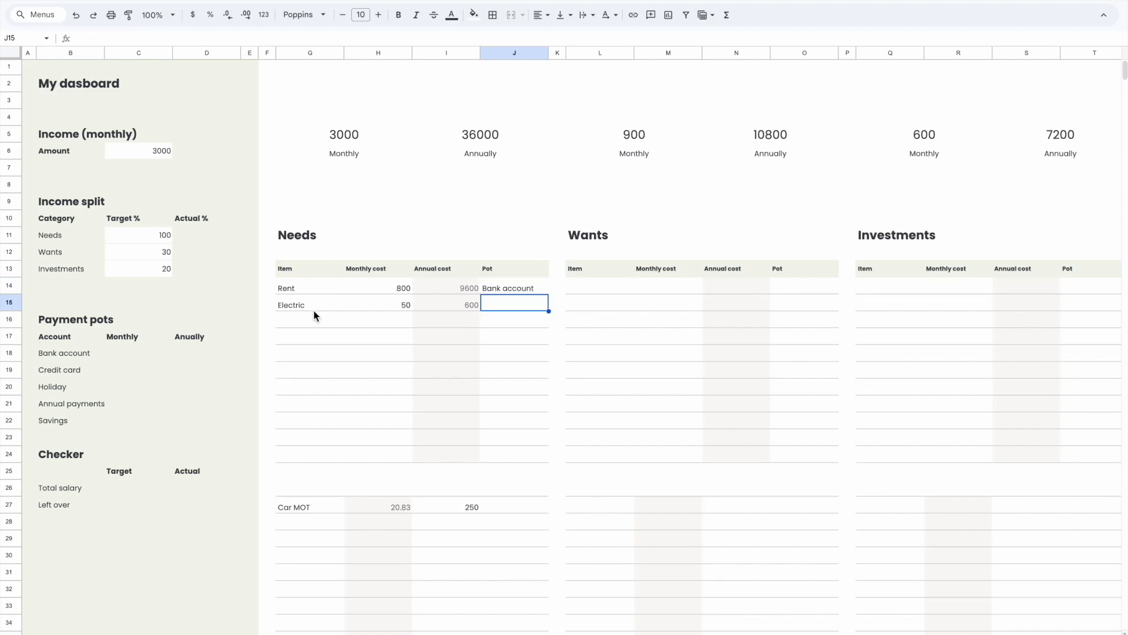
left_click(128, 351)
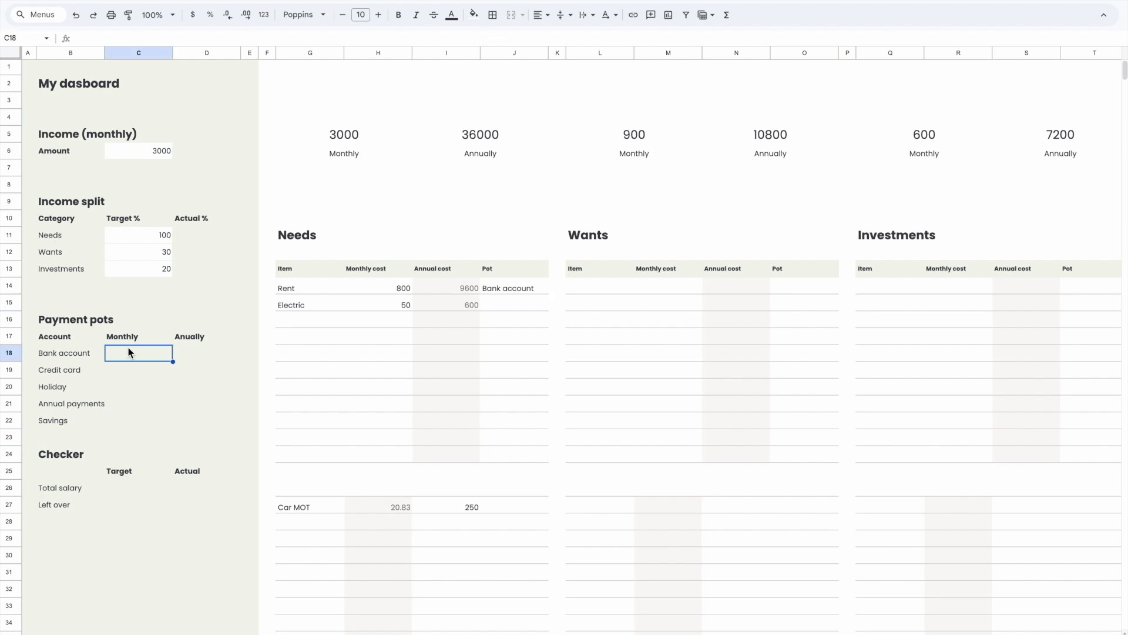
left_click(405, 288)
left_click_drag(141, 353, 117, 341)
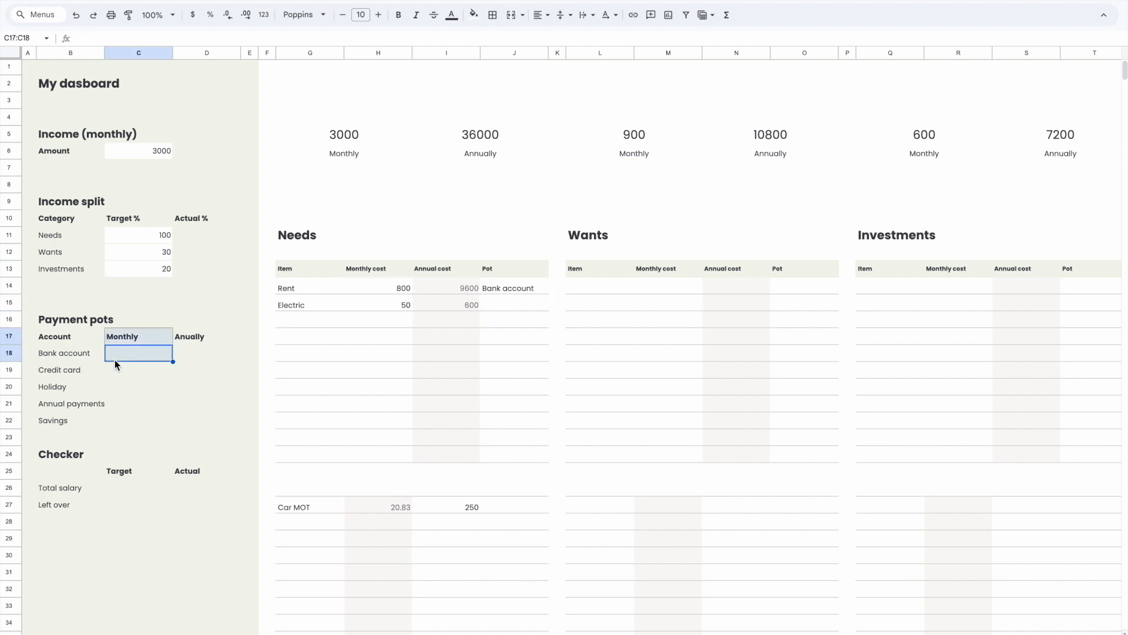
left_click(515, 291)
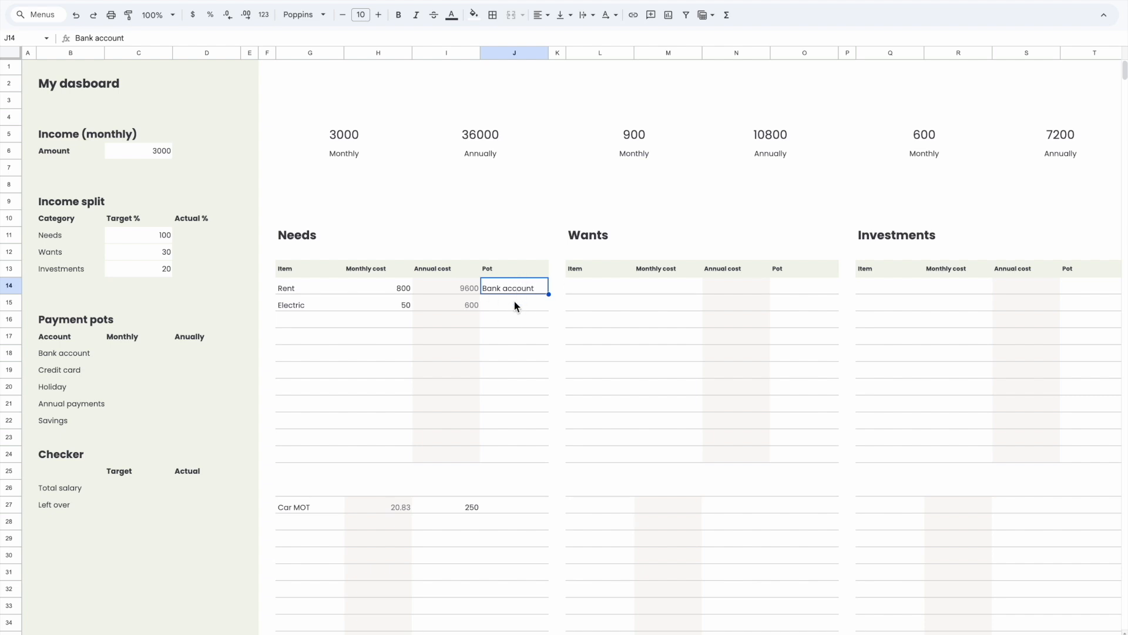
left_click(491, 304)
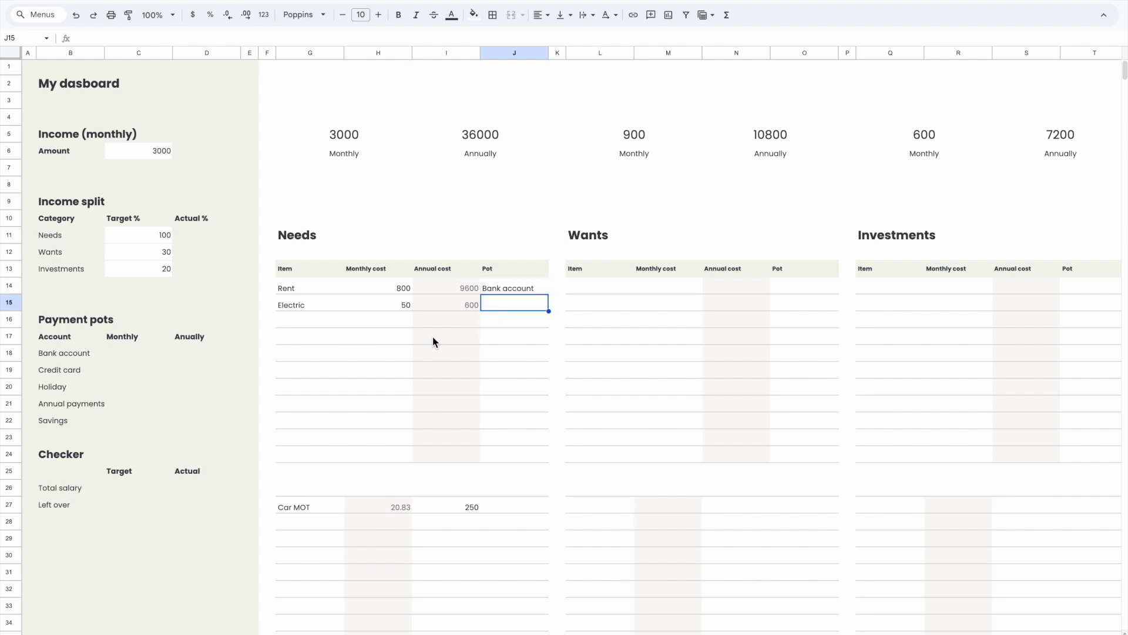
left_click(61, 355)
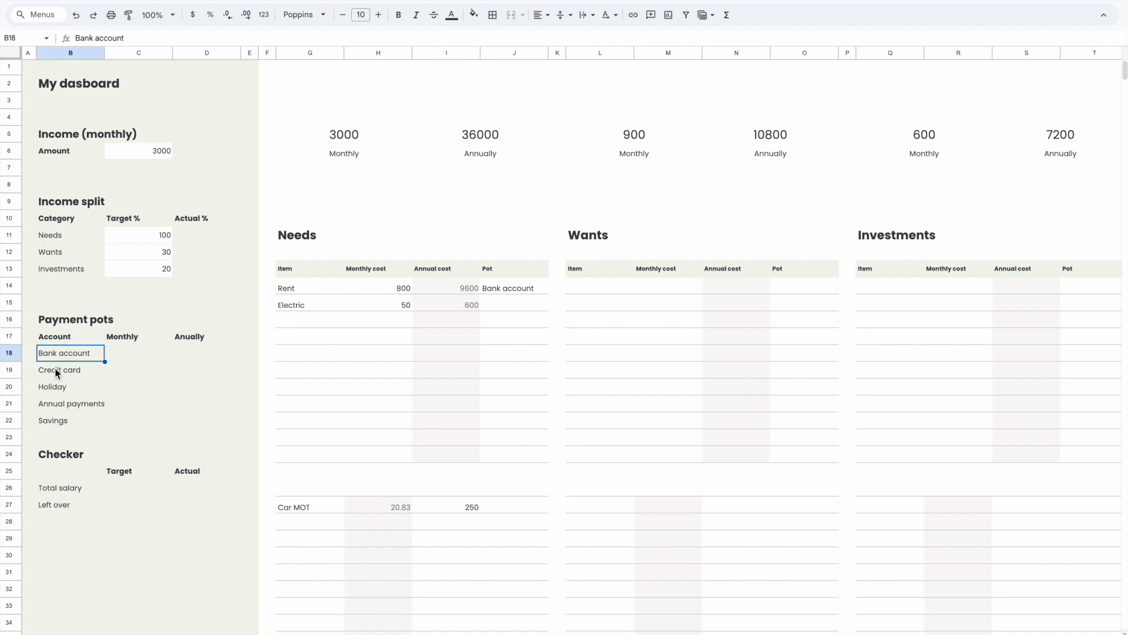
- Turn the Rent pot cell J14 into a dropdown with the Arrow display style
left_click(520, 290)
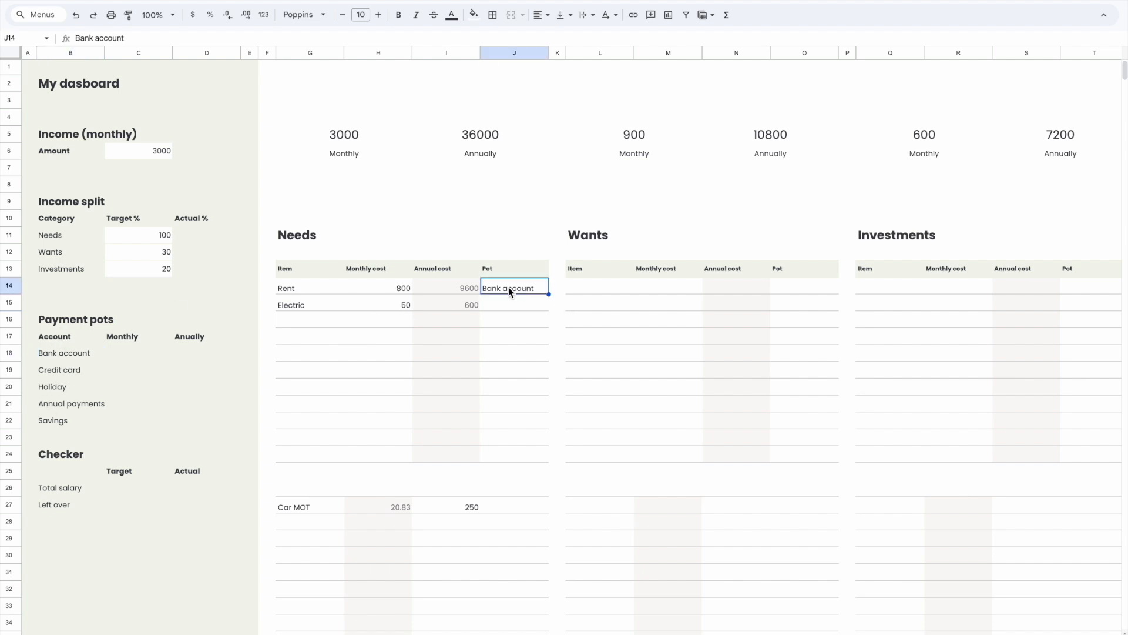
right_click(509, 287)
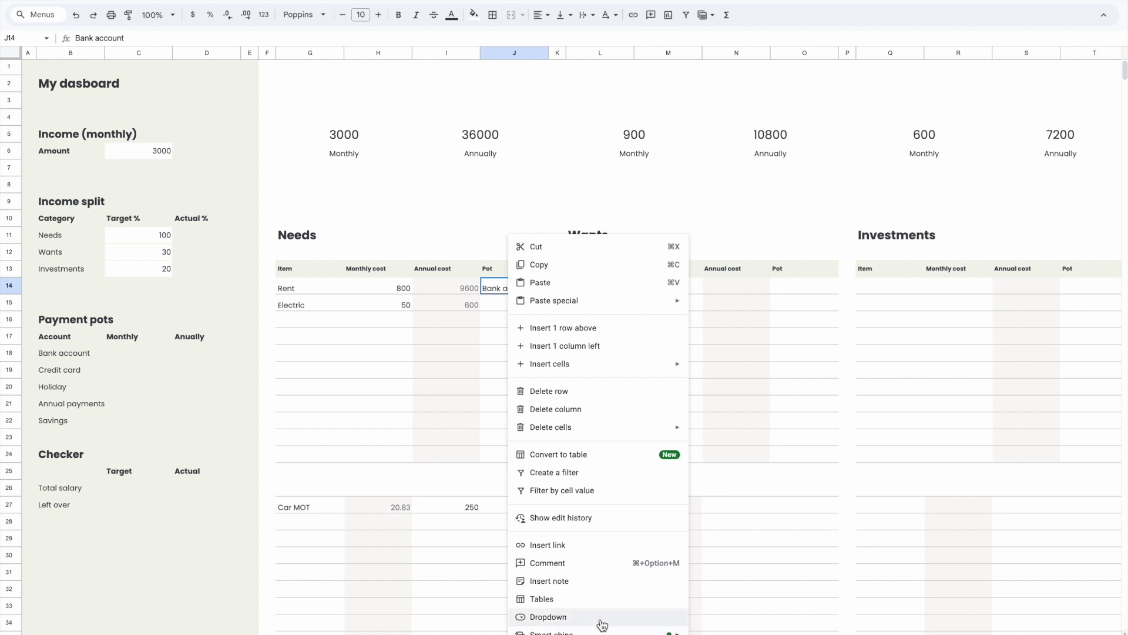
left_click(567, 616)
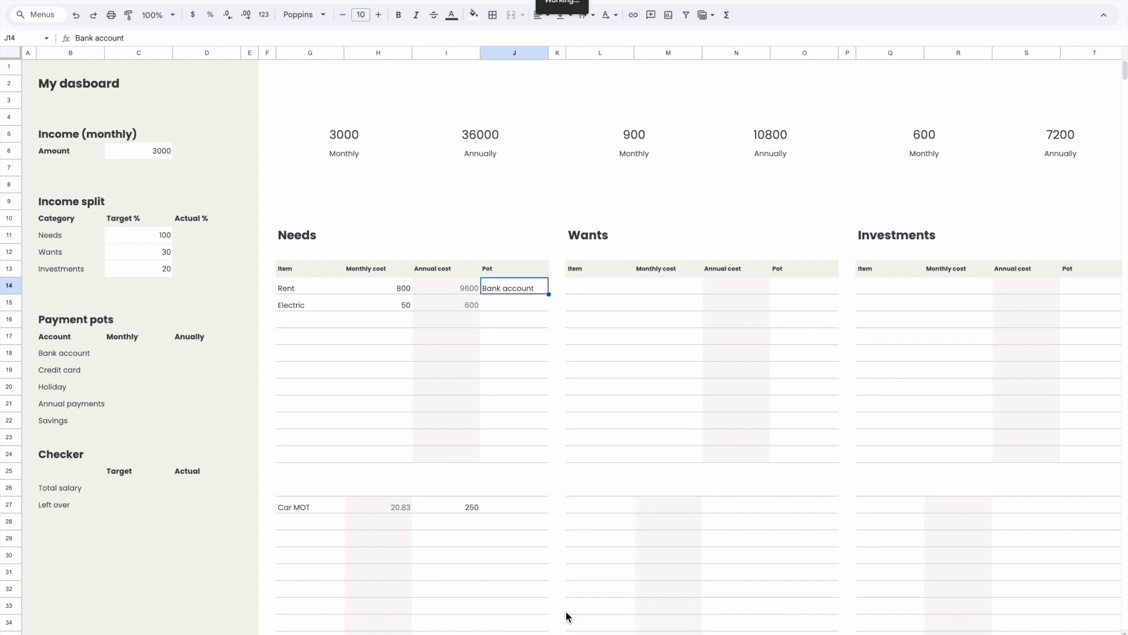
left_click(1003, 239)
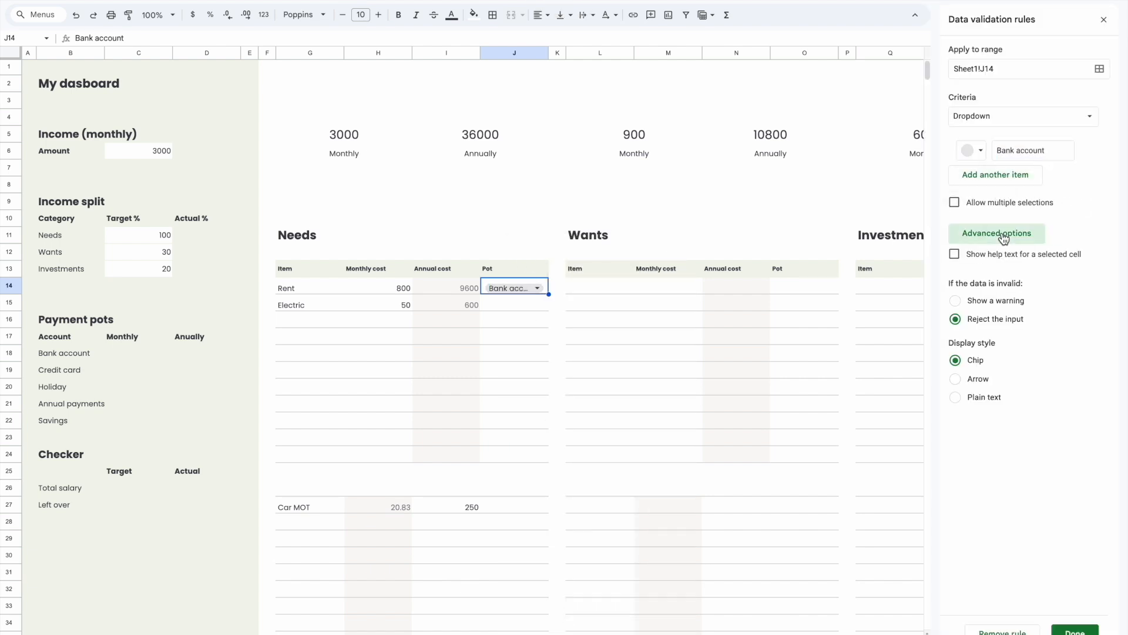
left_click(957, 379)
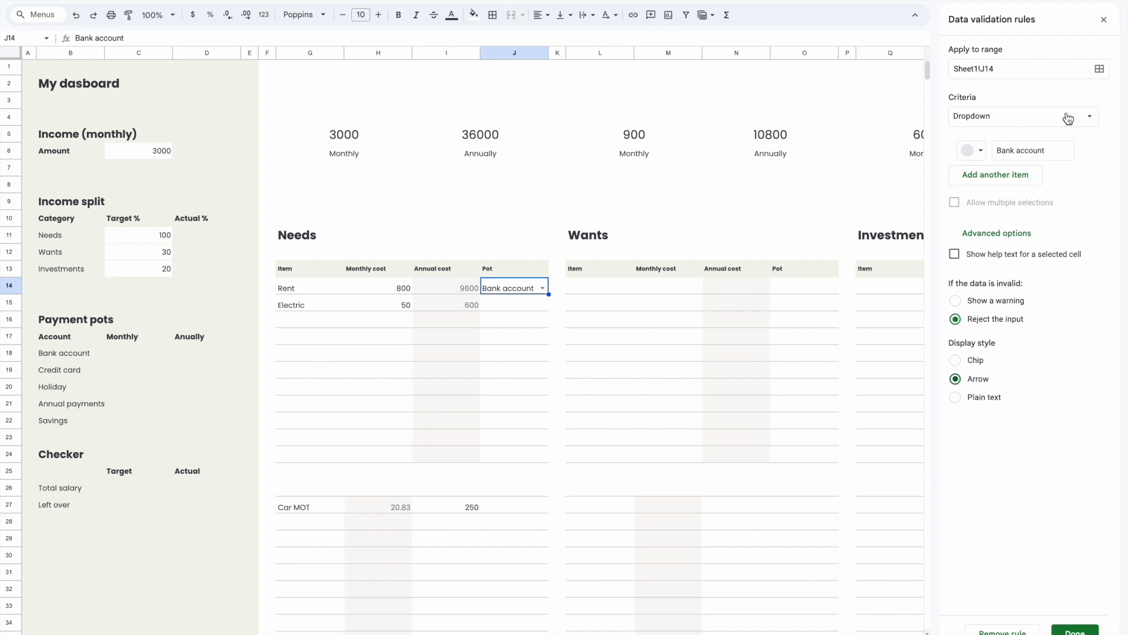
- Add Credit card, Holiday, Annual payments and Savings as further options of the J14 dropdown
left_click(998, 175)
type("Credit ")
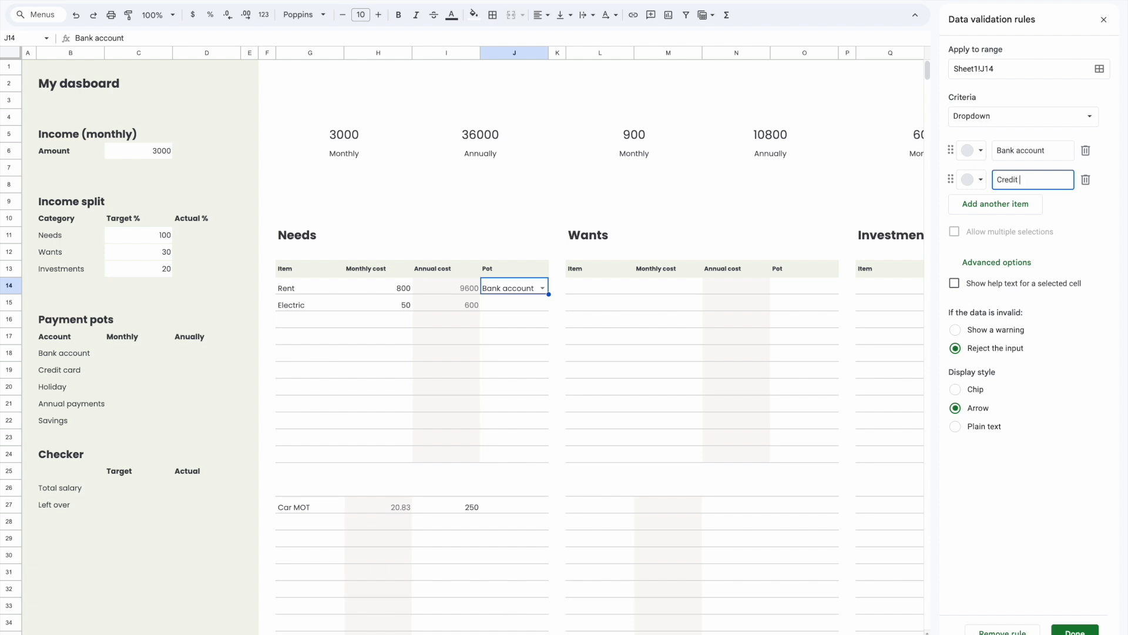
type("card")
key("Return")
type("Holiday")
key("Return")
type("An")
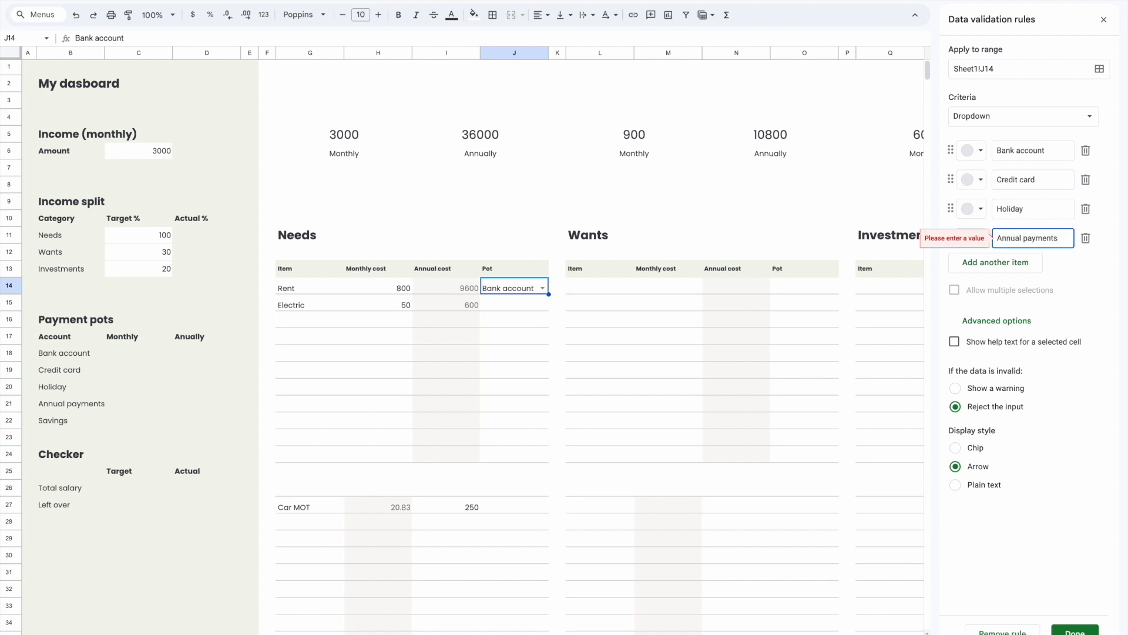
type("nual payments")
key("Return")
type("Savings")
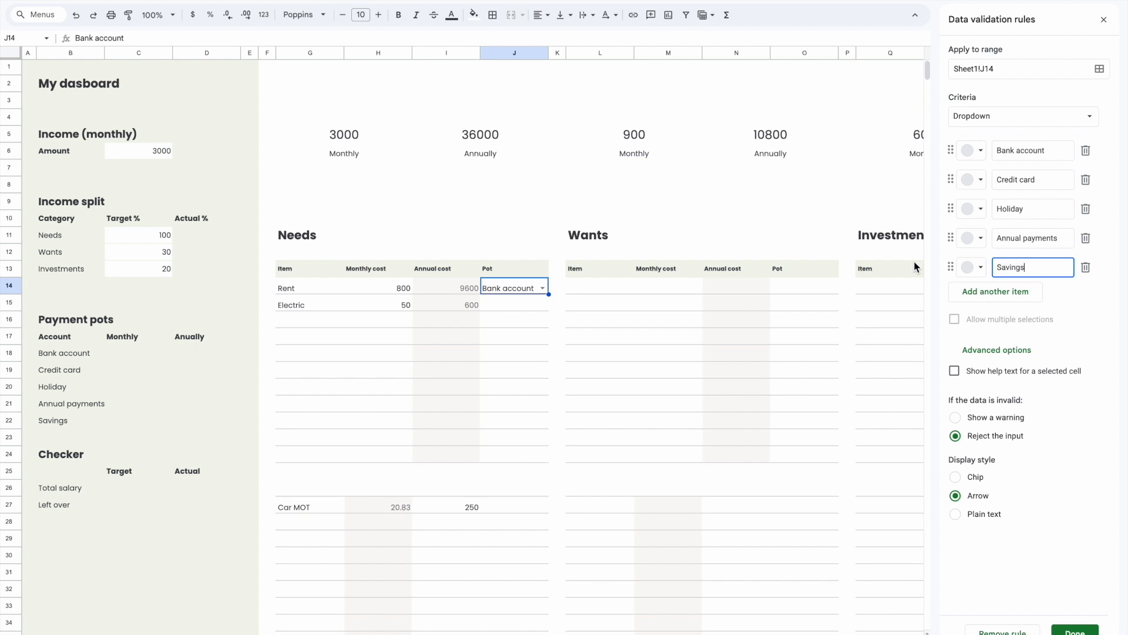
left_click(834, 268)
- Copy the pot dropdown from J14 to the Electric row's J15 and clear the copied value
left_click(529, 287)
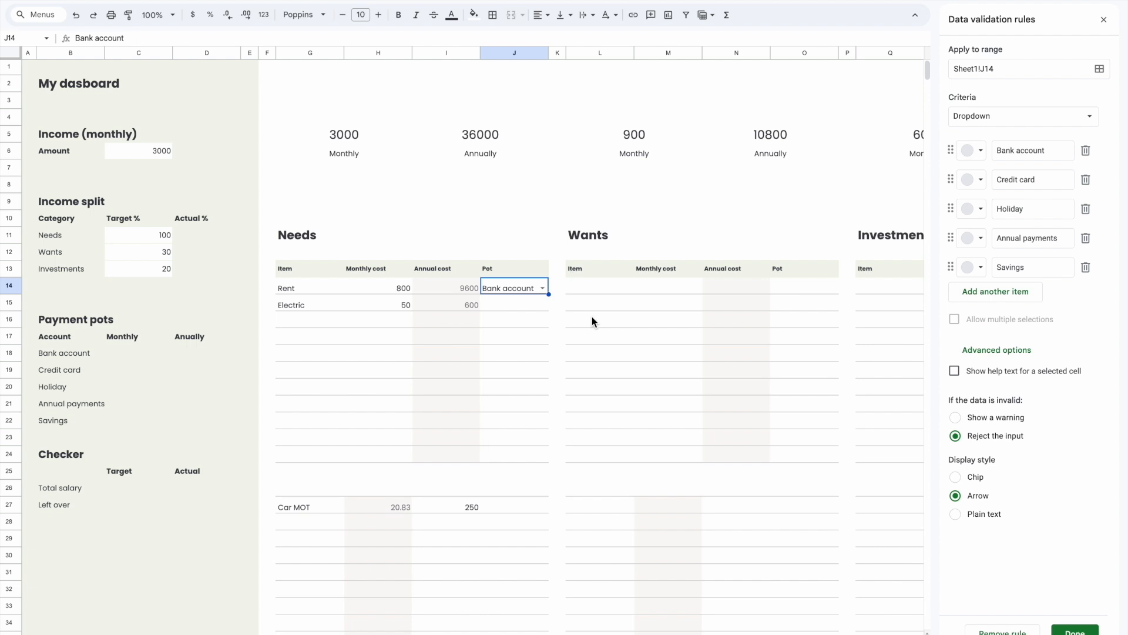
key("ctrl+c")
left_click(519, 304)
key("ctrl+v")
key("Delete")
left_click(537, 333)
- Copy the empty pot dropdown from J15 into each cell from J16 to J24
left_click(527, 306)
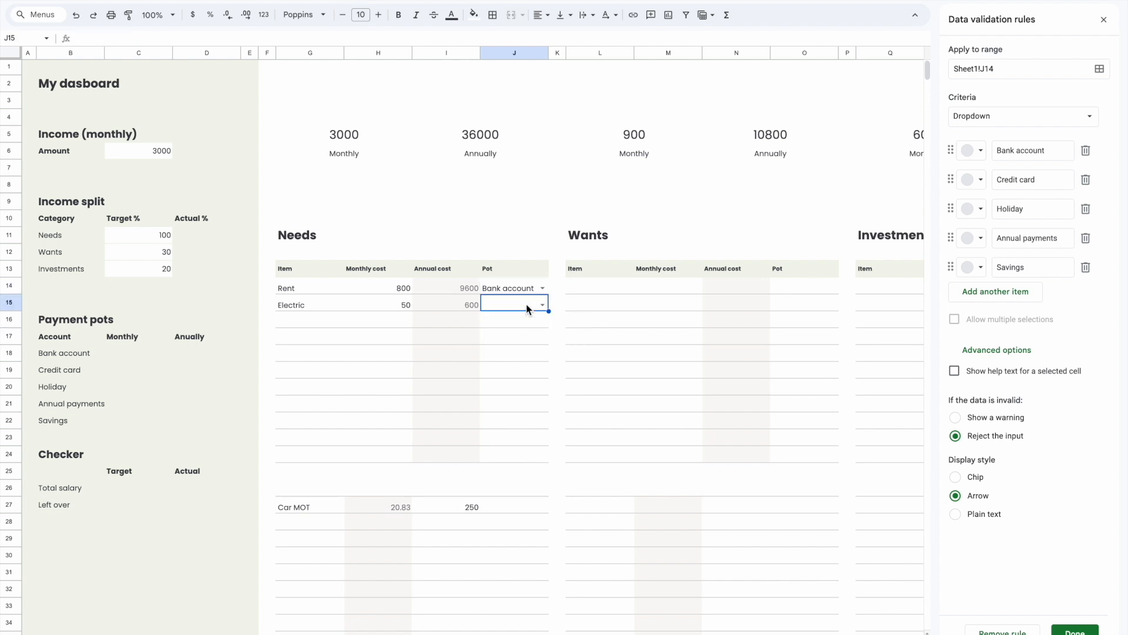
key("ctrl+c")
key("Down")
key("ctrl+v")
key("Down")
key("ctrl+v")
key("Down")
key("ctrl+v")
key("Down")
key("ctrl+v")
key("Down")
key("ctrl+v")
key("Down")
key("ctrl+v")
key("Down")
key("ctrl+v")
key("Down")
key("ctrl+v")
key("Down")
key("ctrl+v")
- Paste the empty pot dropdown into each lower Needs table cell from J27 to J36 and close the data validation rules
left_click(518, 504)
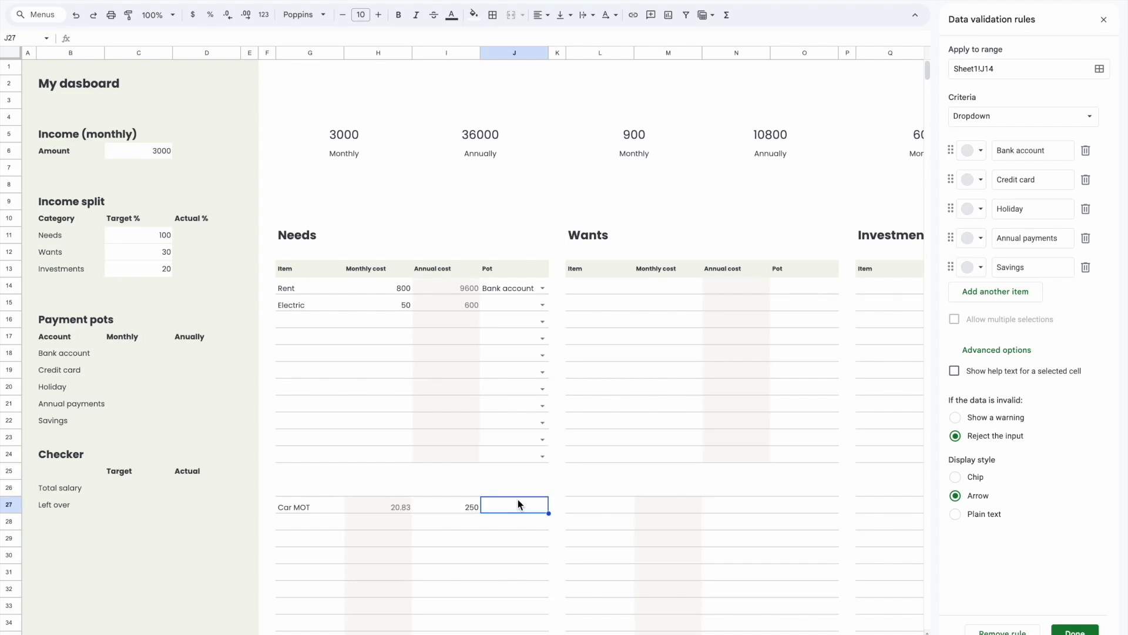
key("ctrl+v")
key("Down")
key("ctrl+v")
key("Down")
key("ctrl+v")
key("Down")
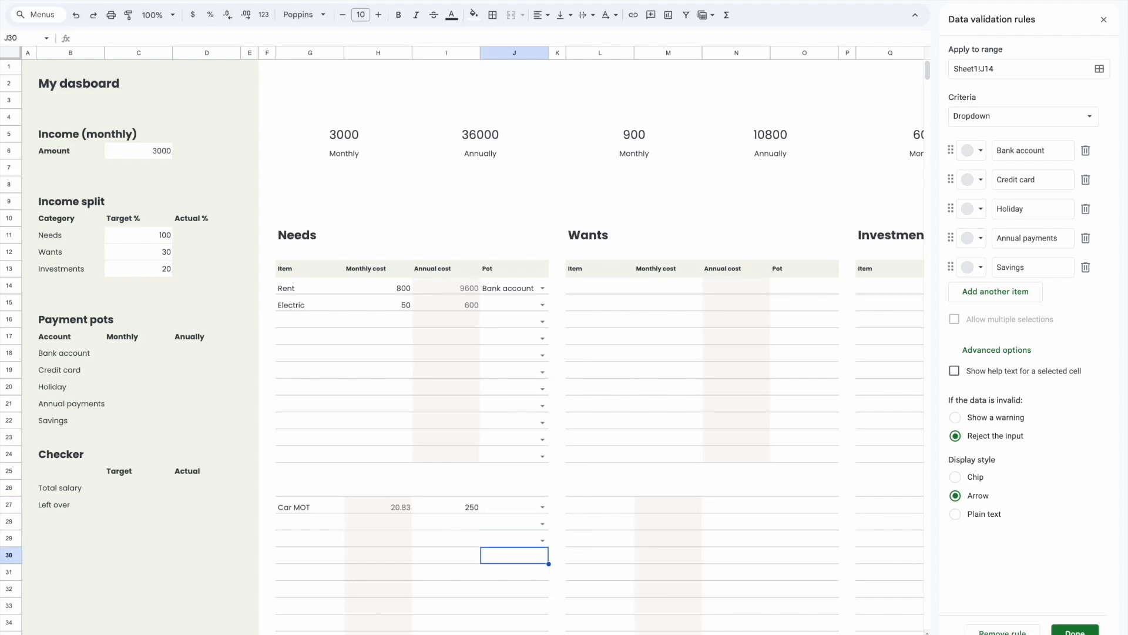
scroll(519, 503, "down", 2)
key("ctrl+v")
key("Down")
key("ctrl+v")
key("Down")
key("ctrl+v")
key("Down")
key("ctrl+v")
key("Down")
key("ctrl+v")
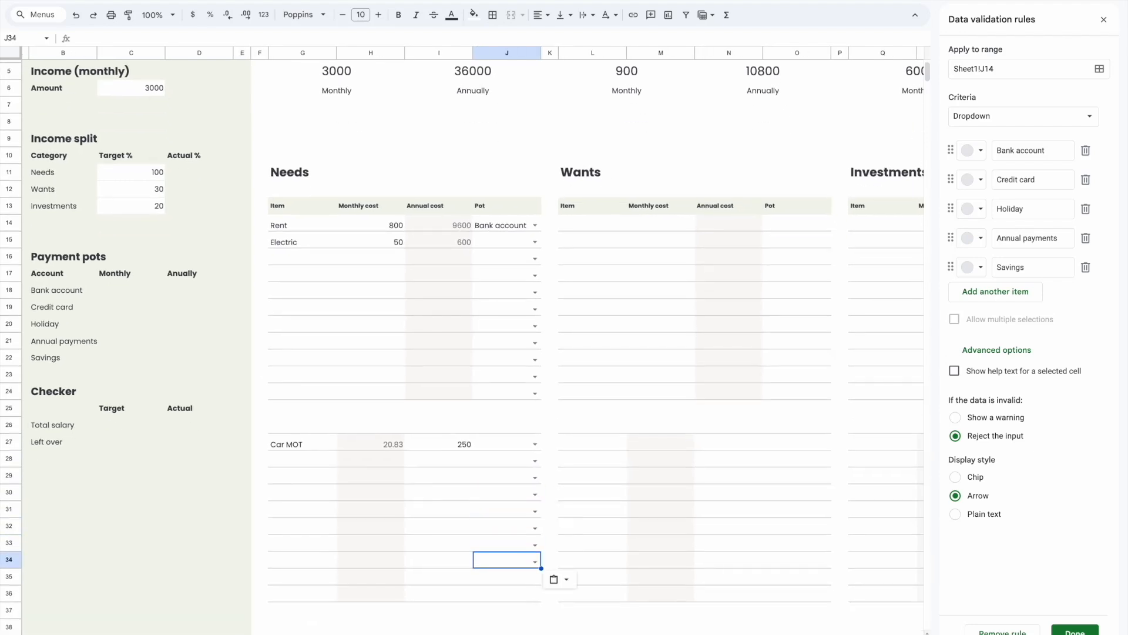
key("Down")
key("ctrl+v")
key("Down")
key("ctrl+v")
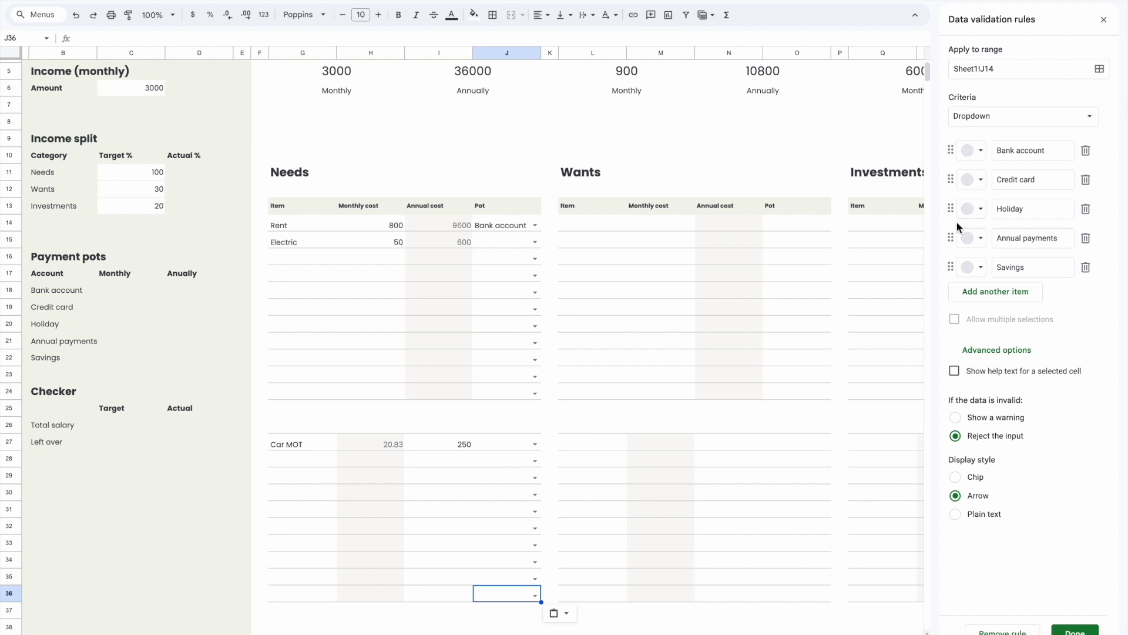
left_click(1103, 20)
- Set the Electric row's pot in J15 to Bank account
scroll(521, 284, "up", 2)
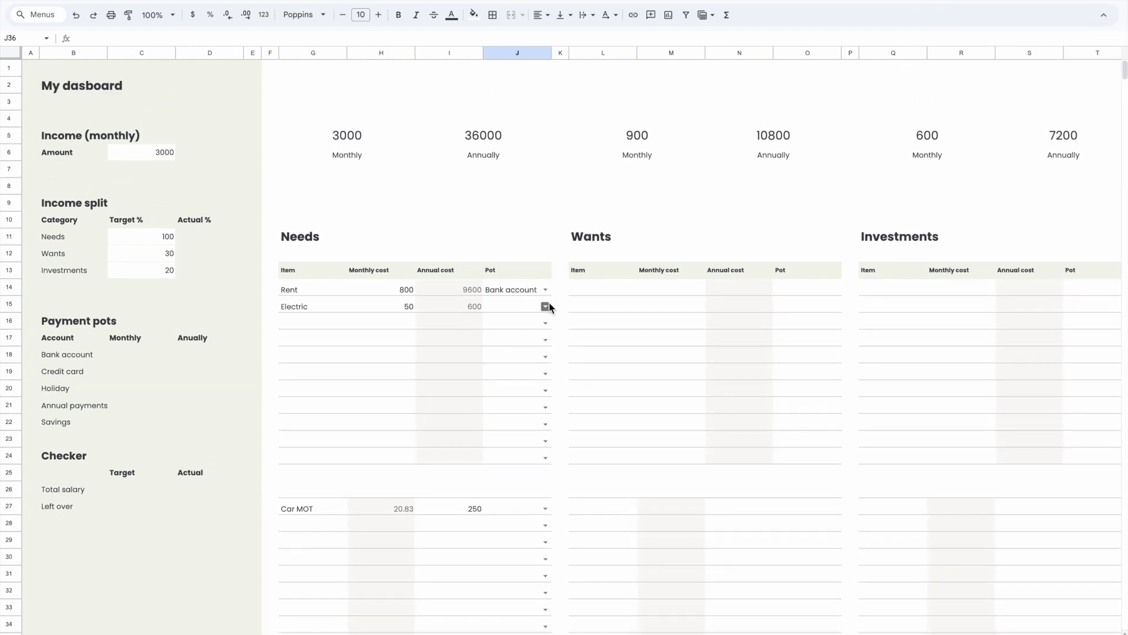
left_click(316, 311)
left_click(378, 300)
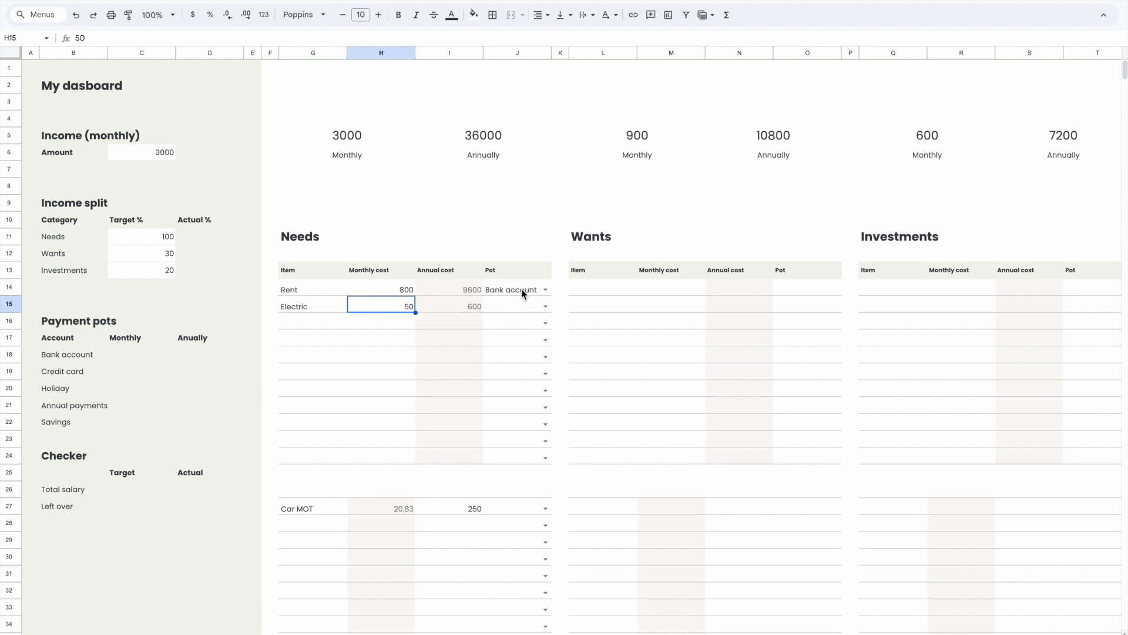
left_click(543, 304)
left_click(543, 305)
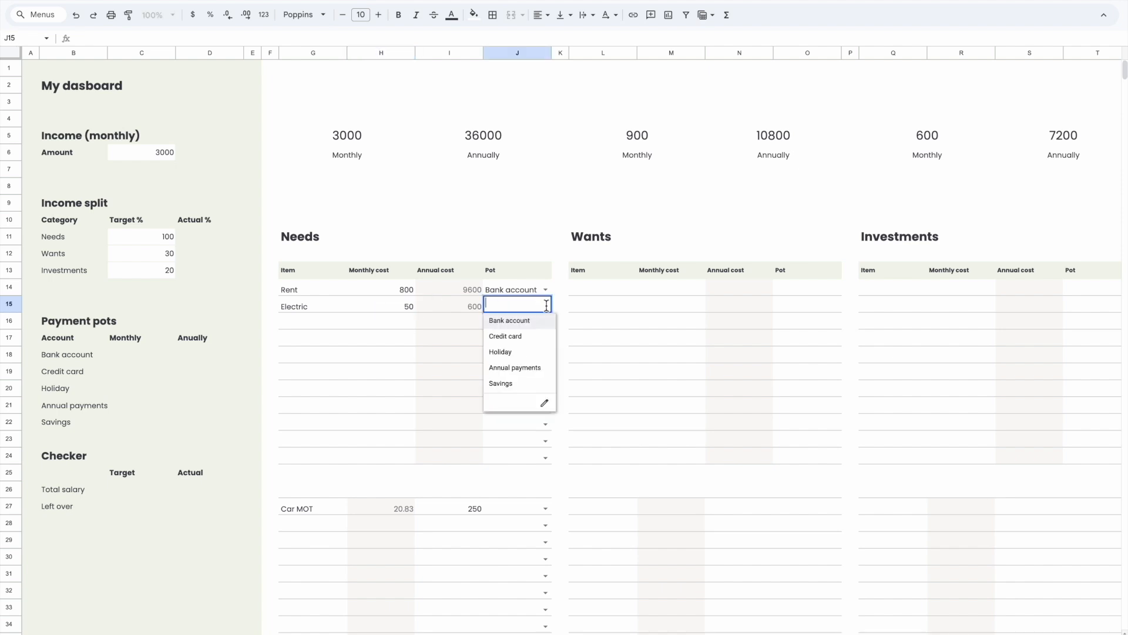
left_click(520, 321)
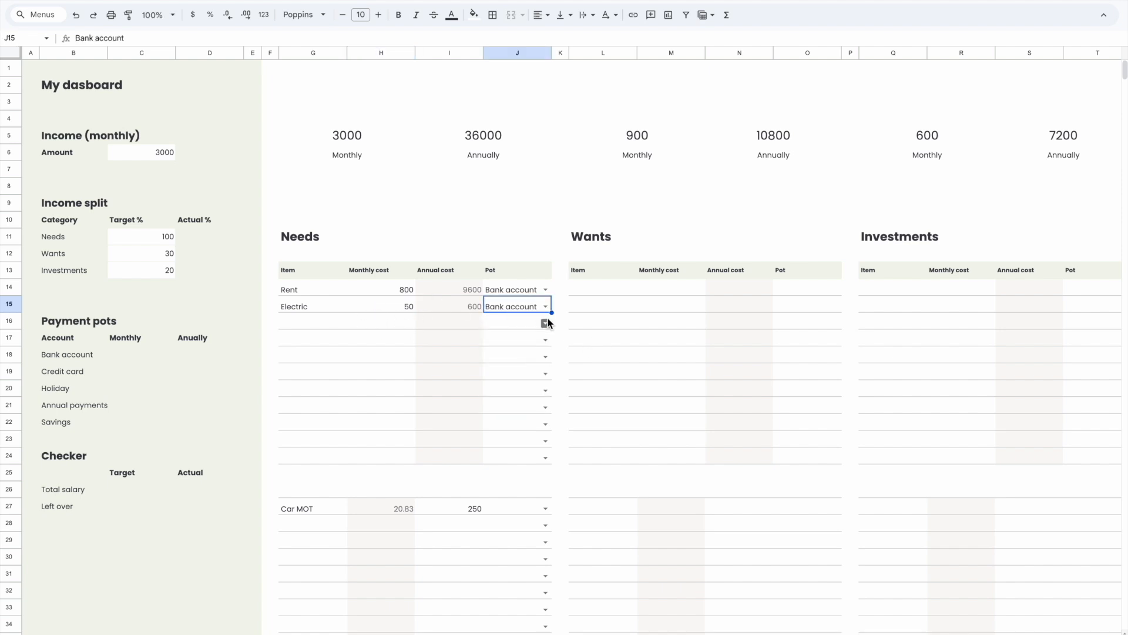
- Set the Car MOT row's pot in J27 to Annual payments
scroll(318, 460, "down", 1)
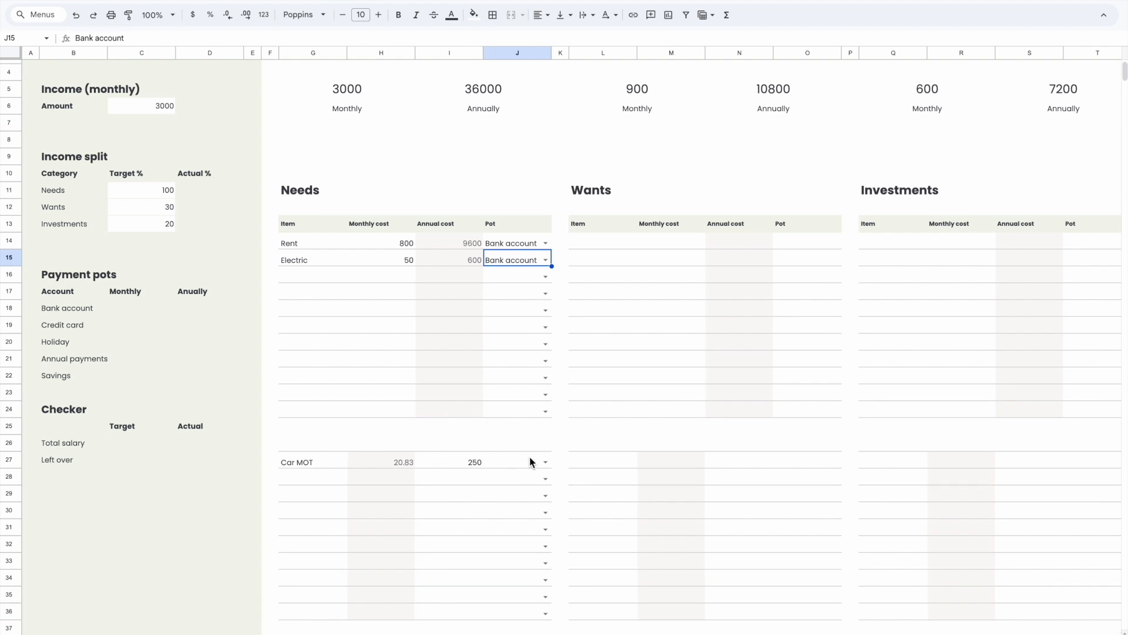
left_click(545, 462)
left_click(318, 463)
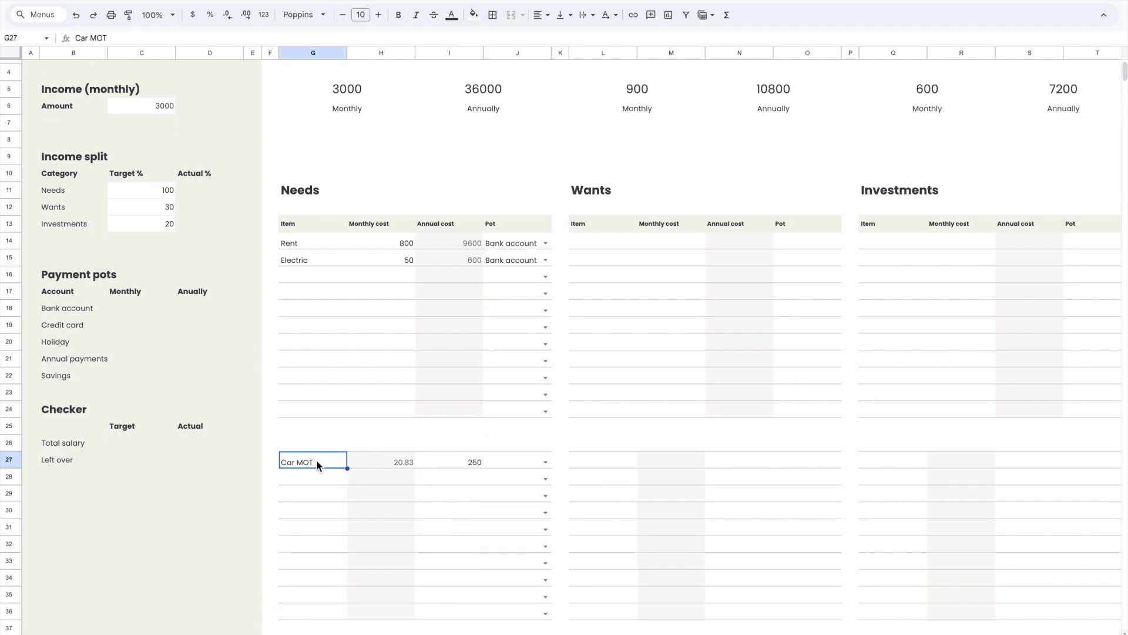
left_click(545, 462)
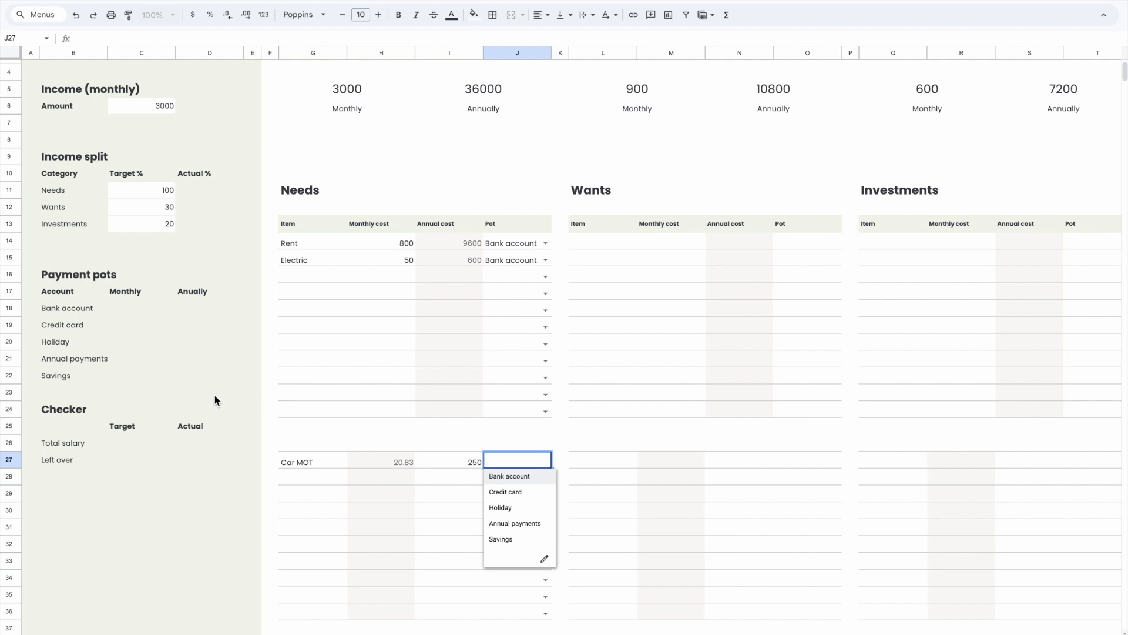
left_click(536, 523)
left_click(281, 380)
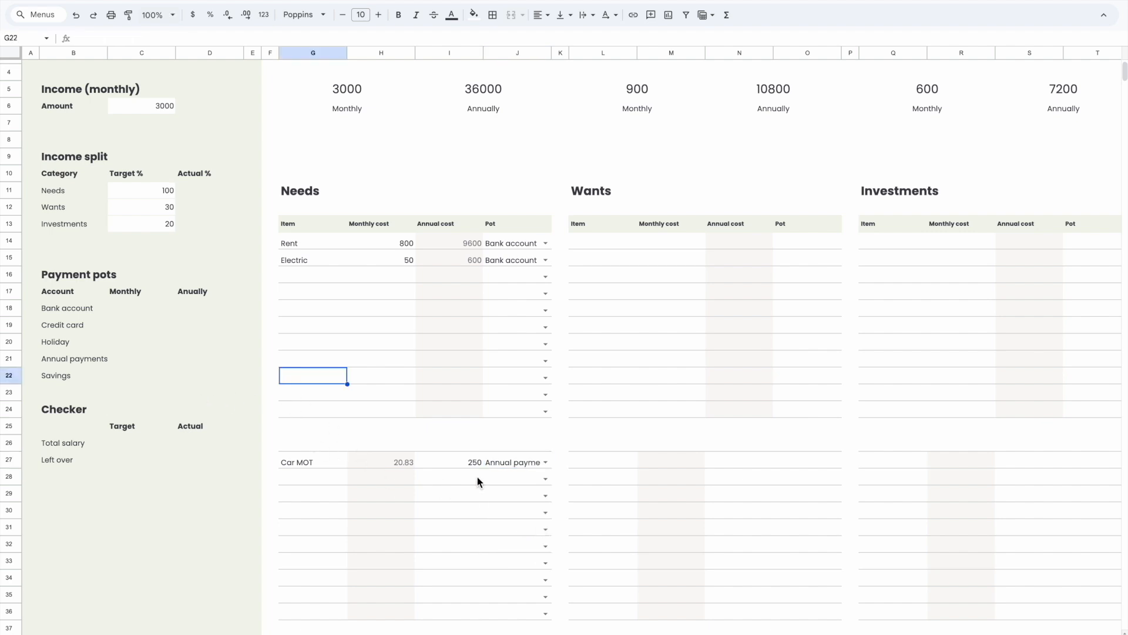
- Vertically align the contents of the whole Needs table, G13:J36, to the middle and deselect the range
left_click(297, 243)
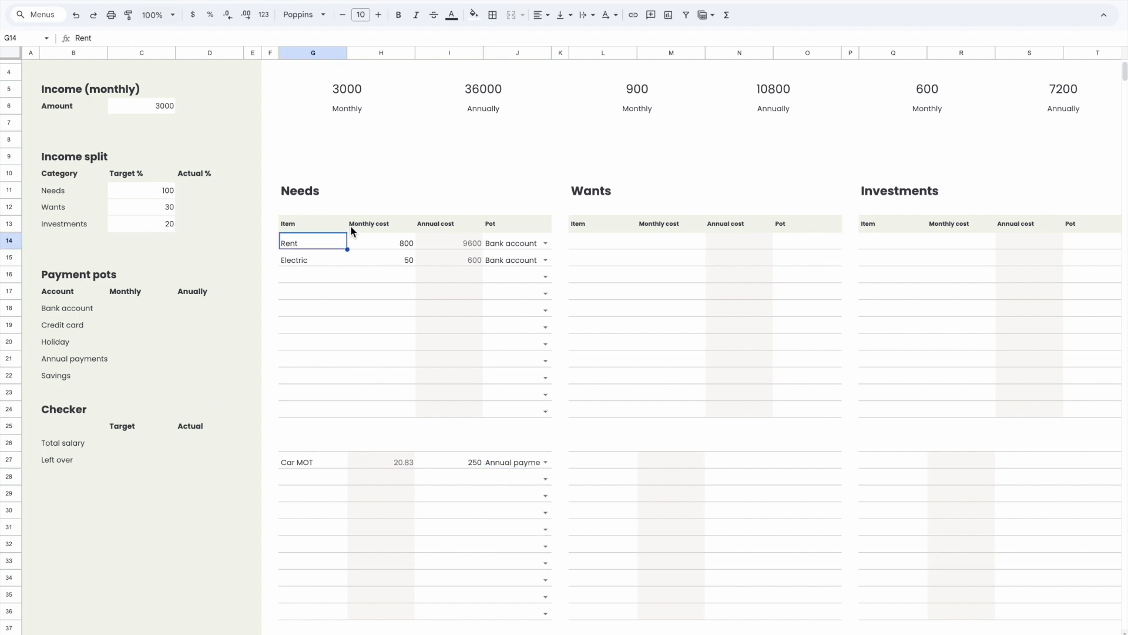
left_click(290, 218)
scroll(403, 373, "down", 2)
left_click(529, 484, "shift")
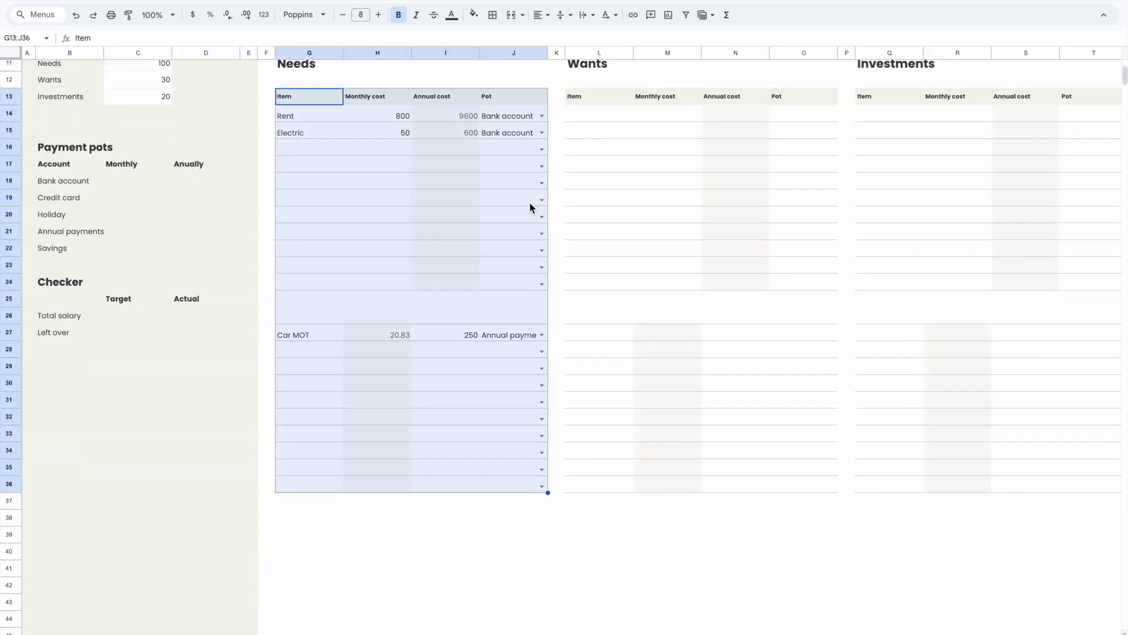
scroll(597, 189, "up", 2)
scroll(596, 188, "up", 1)
left_click(567, 20)
left_click(582, 40)
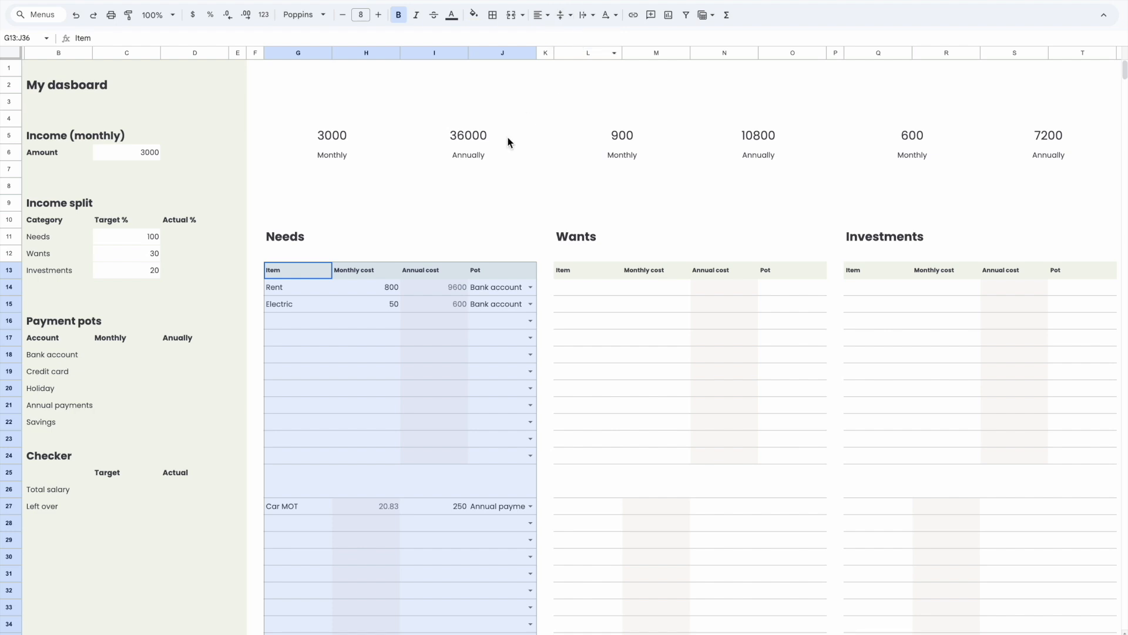
left_click(447, 169)
scroll(424, 317, "left", 1)
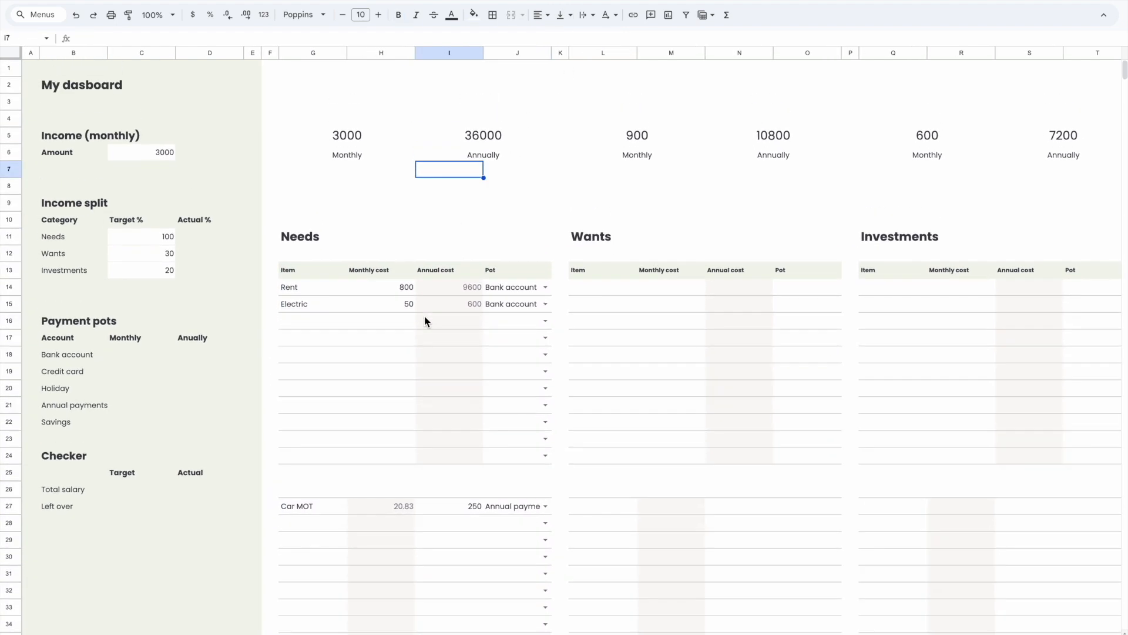
left_click(538, 300)
left_click(544, 305)
left_click(600, 359)
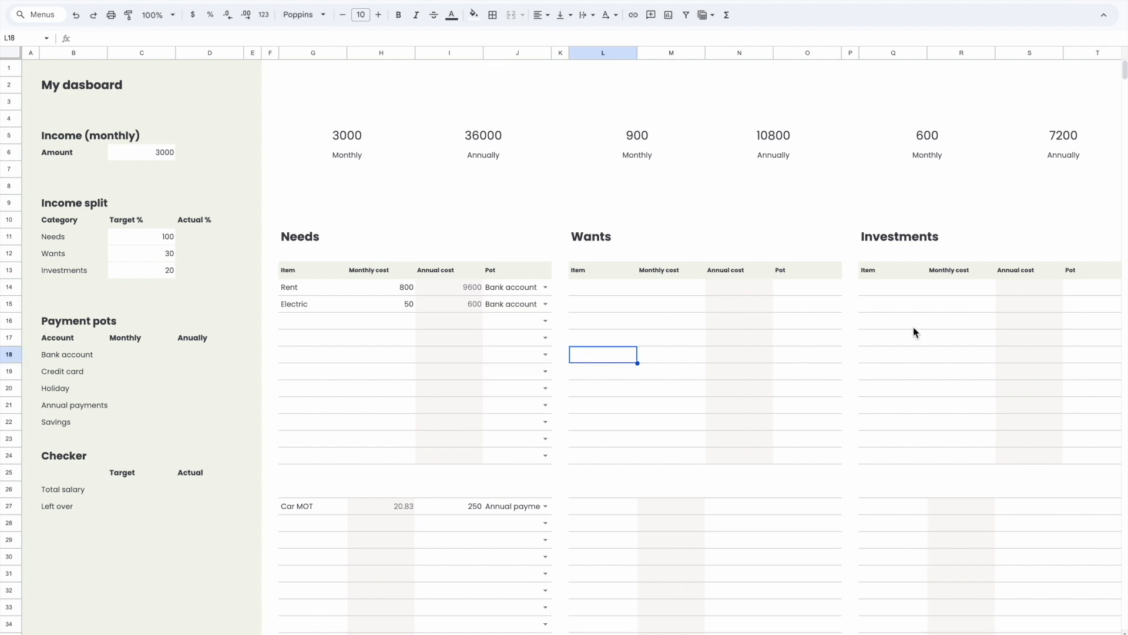
- Copy the upper Needs rows G14:J24, including formulas and pot dropdowns, into the Wants table starting at L14
scroll(673, 305, "down", 1)
scroll(672, 305, "right", 1)
left_click(285, 274)
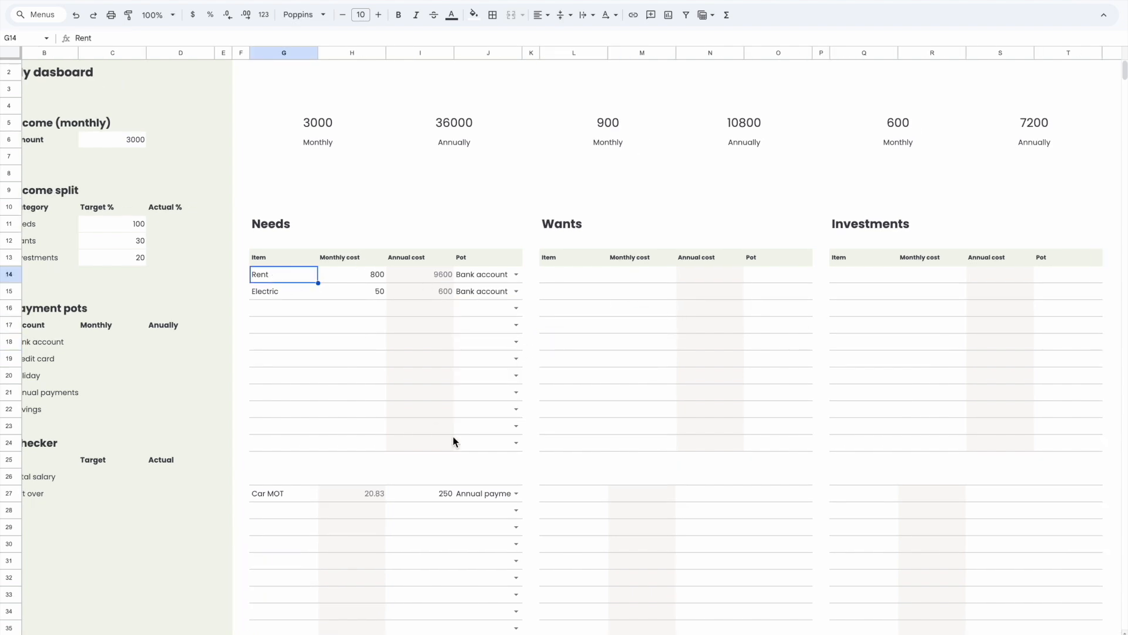
left_click(506, 447, "shift")
key("ctrl+c")
left_click(566, 274)
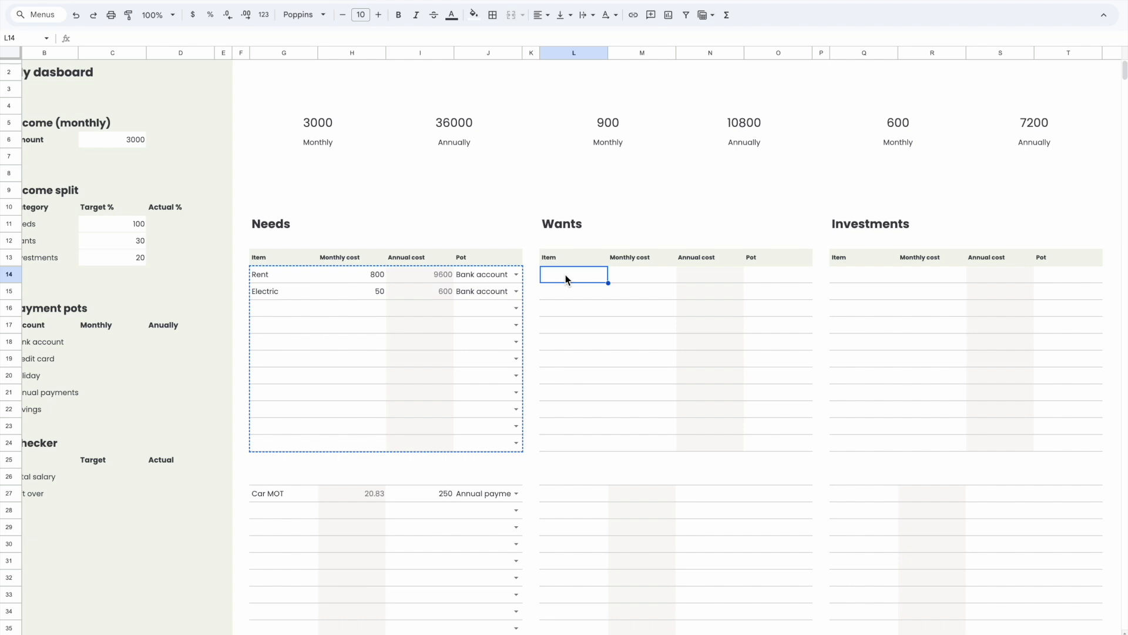
key("ctrl+v")
left_click(645, 325)
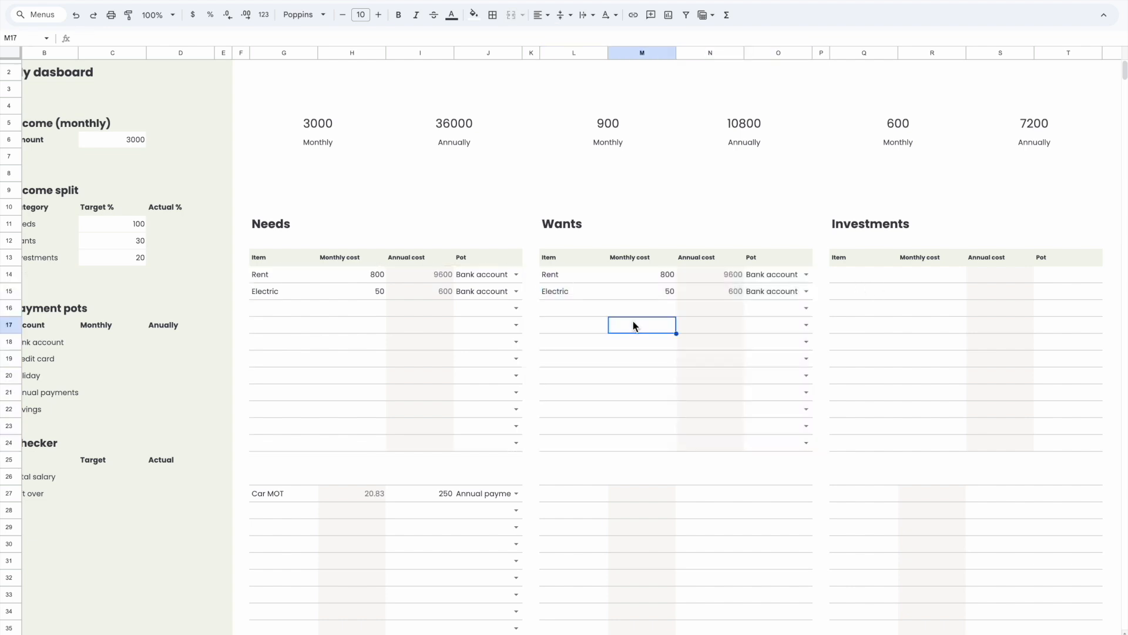
- Enter trial monthly costs 100, 199, 100, 19, 199 and 199 in the Wants cells M16 to M21
double_click(667, 310)
type("100")
key("Return")
type("199")
key("Return")
type("100")
key("Return")
type("19")
key("Return")
type("199")
key("Return")
type("1")
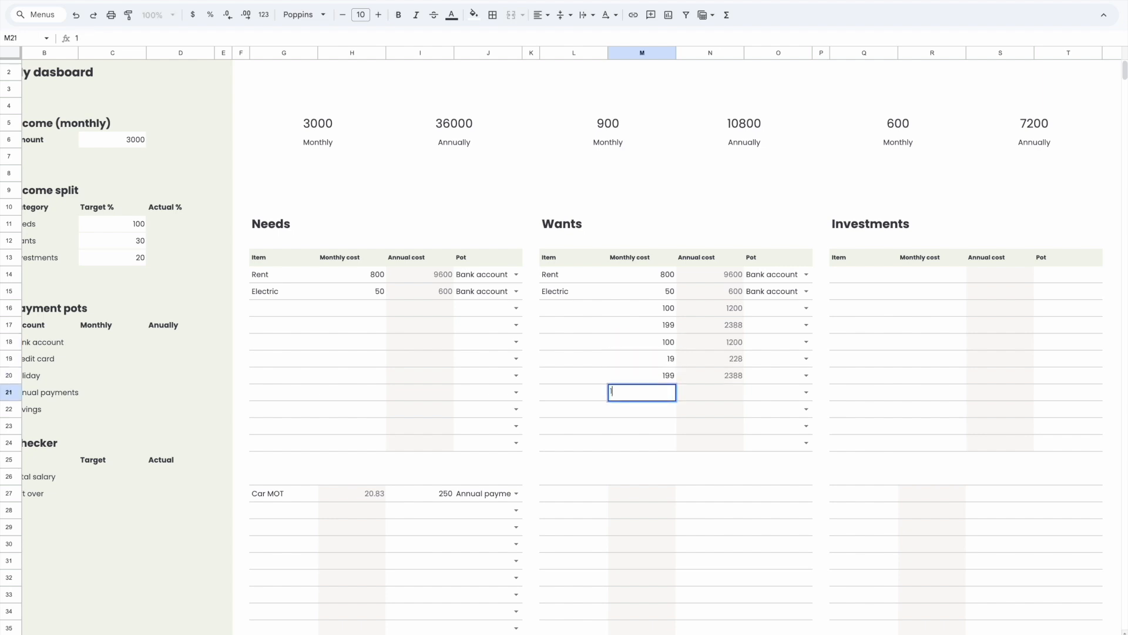
type("99")
key("Return")
- Inspect the Wants annual cost formula in N20 and leave it without editing
left_click(732, 390)
left_click(663, 376)
left_click(715, 374)
left_click_drag(92, 37, 238, 38)
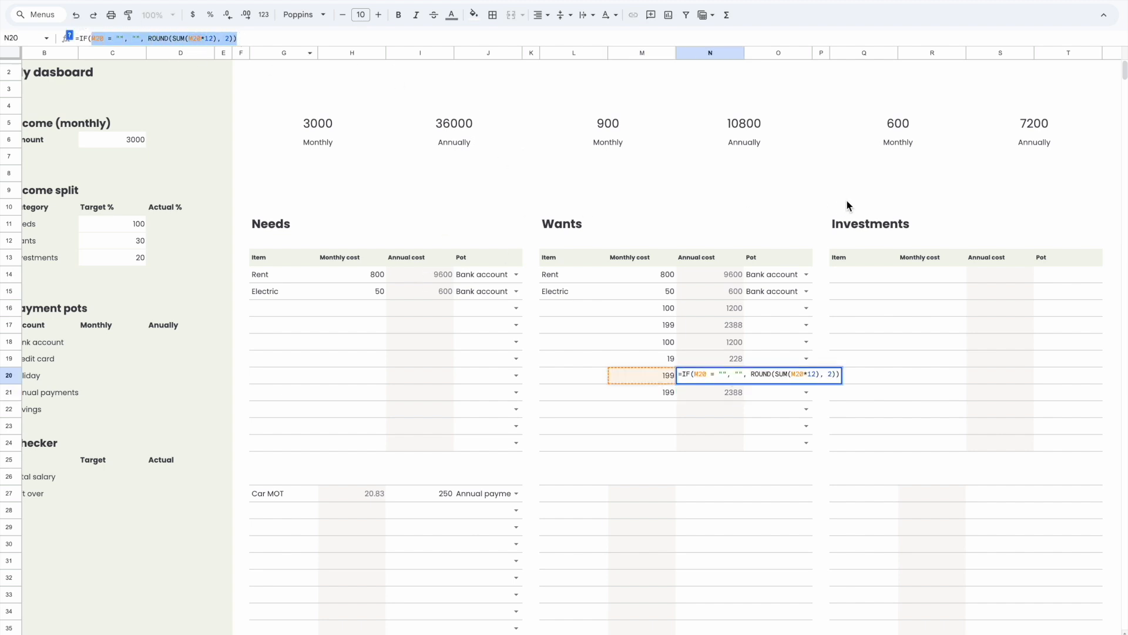
left_click(651, 324)
- Undo the last trial monthly costs and clear the remaining ones from M16:M21 in the Wants table
key("super+z")
key("super+z")
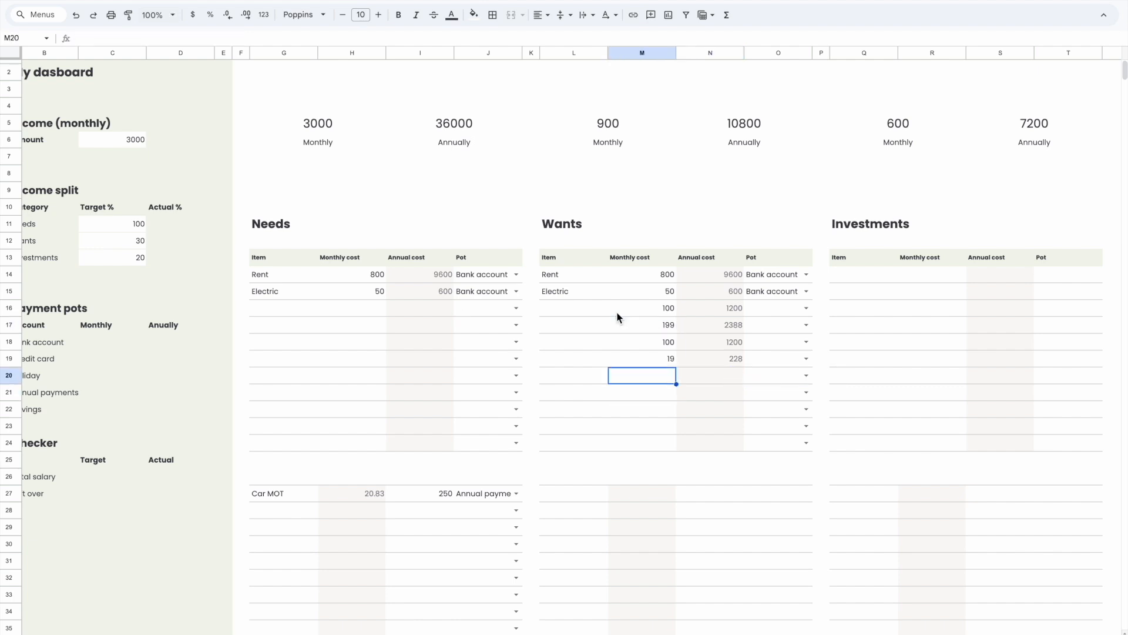
left_click_drag(631, 308, 635, 392)
key("Delete")
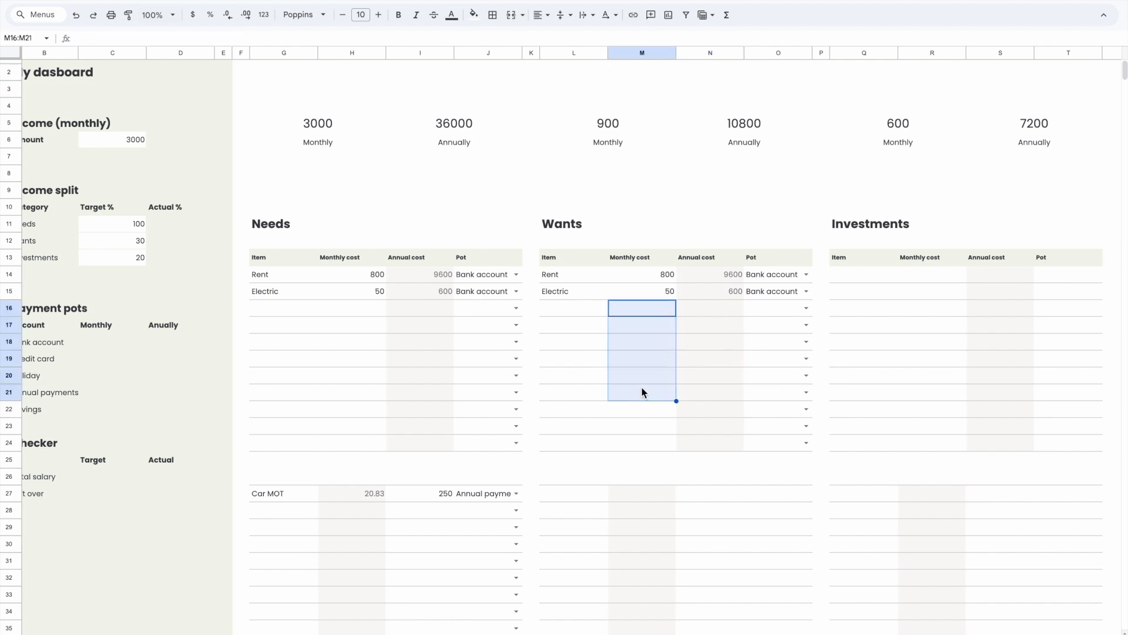
- Clear the copied Electric item, monthly cost and pot value from row 15 of the Wants table
left_click(770, 290)
key("Delete")
left_click(654, 294)
left_click(602, 290, "shift")
key("Delete")
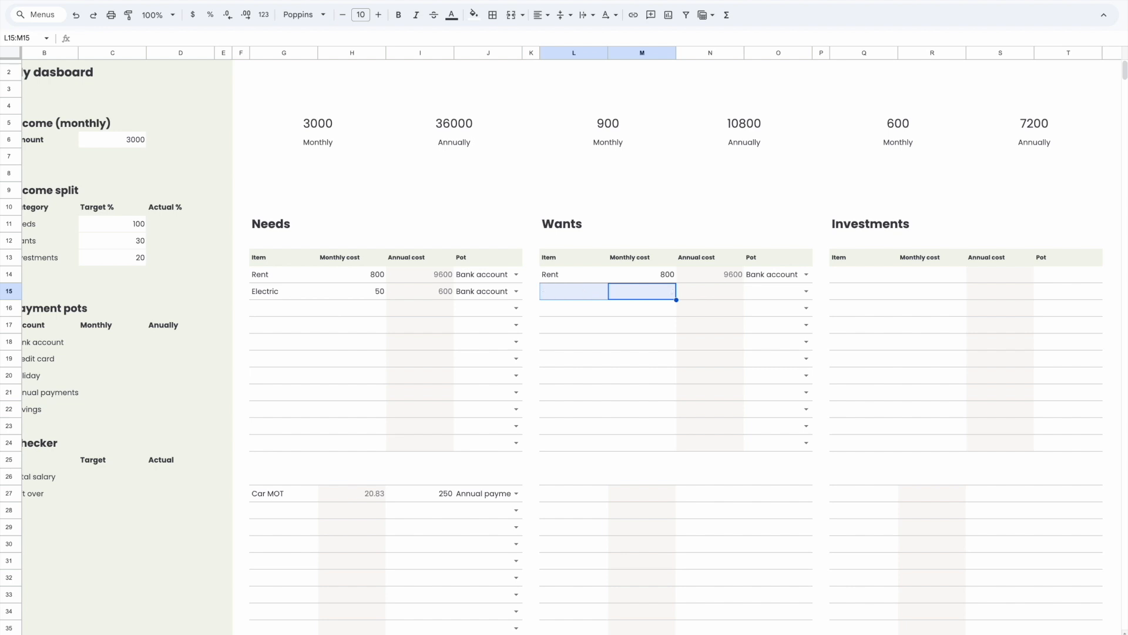
- Paste the copied Needs rows into the Investments table starting at Q14
scroll(843, 312, "right", 2)
scroll(844, 312, "down", 1)
left_click(809, 270)
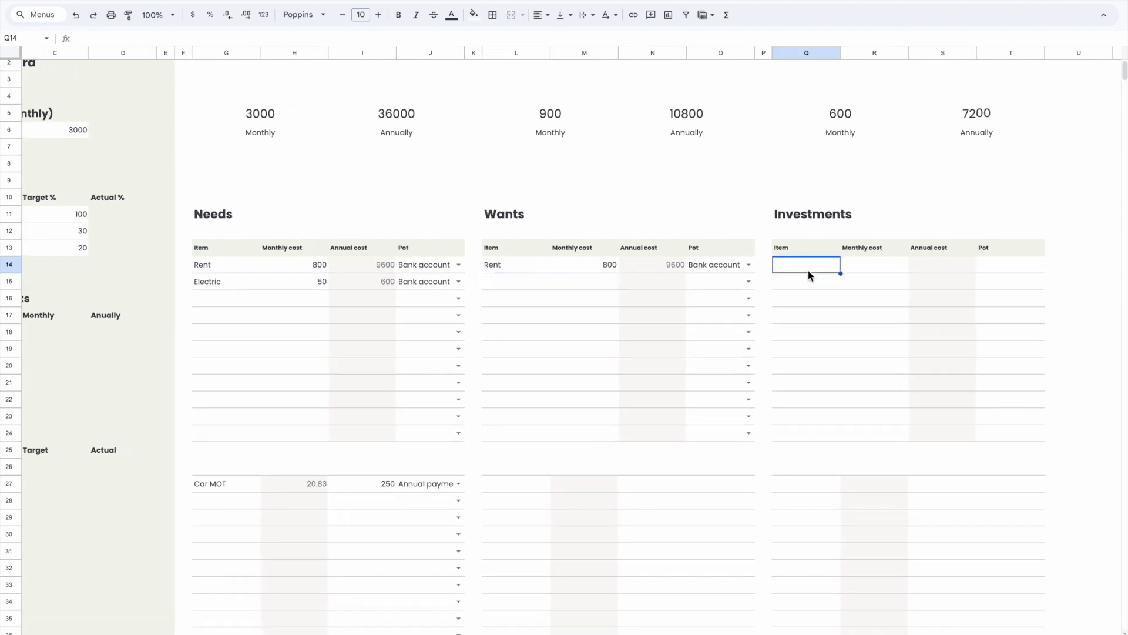
key("ctrl+v")
- Clear the copied Electric monthly cost, pot value and item from row 15 of the Investments table
left_click(898, 283)
key("Delete")
left_click(1003, 284)
key("Delete")
left_click(787, 288)
key("Delete")
- Copy the lower Needs rows G27:J36 into the Wants table at L27 and the Investments table at Q27
scroll(398, 599, "down", 1)
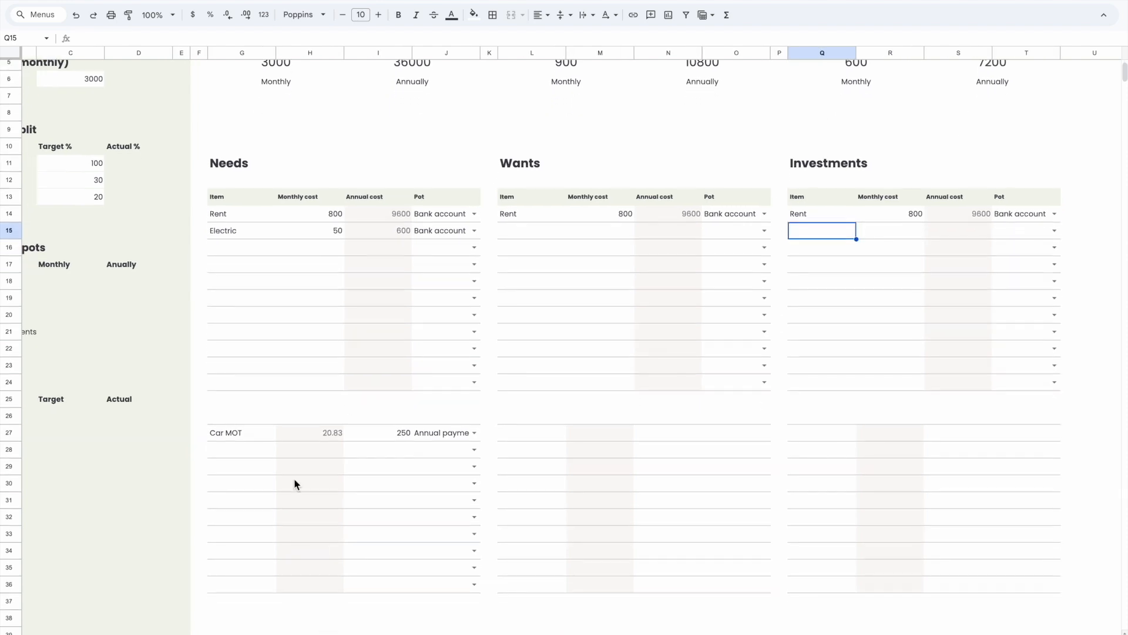
left_click(234, 422)
left_click(219, 431)
left_click(467, 590, "shift")
key("ctrl+c")
left_click(517, 440)
key("ctrl+v")
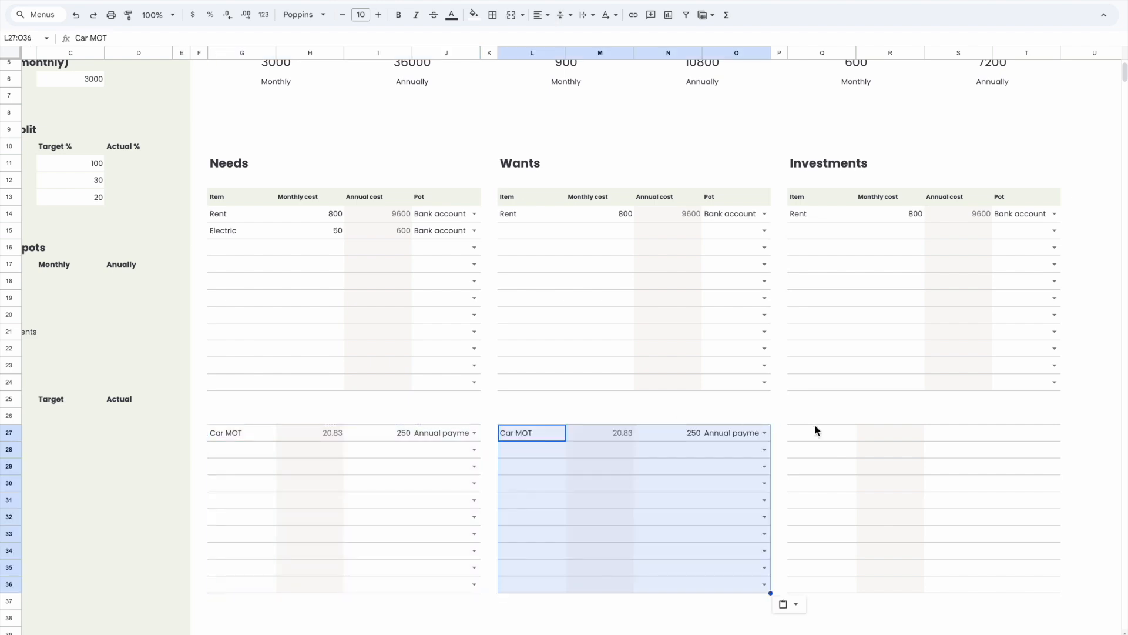
left_click(816, 430)
key("ctrl+v")
left_click(841, 405)
- Review the copied rows and pot dropdowns across the upper and lower Needs, Wants and Investments tables
scroll(499, 344, "up", 1)
scroll(499, 345, "left", 1)
scroll(607, 435, "down", 1)
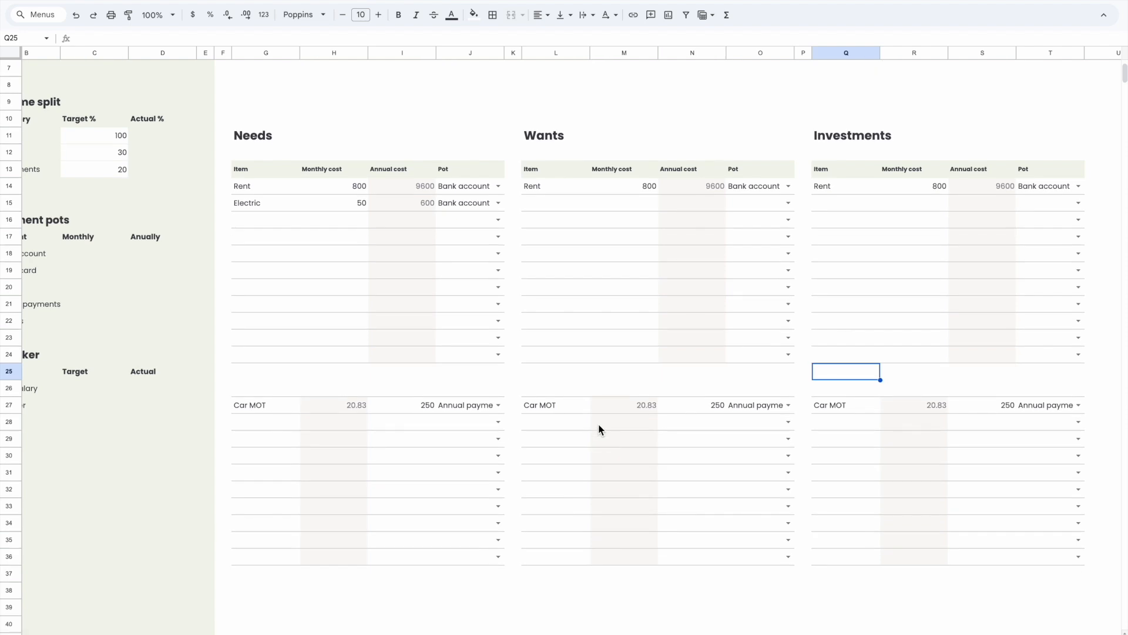
scroll(598, 428, "up", 2)
scroll(320, 433, "left", 1)
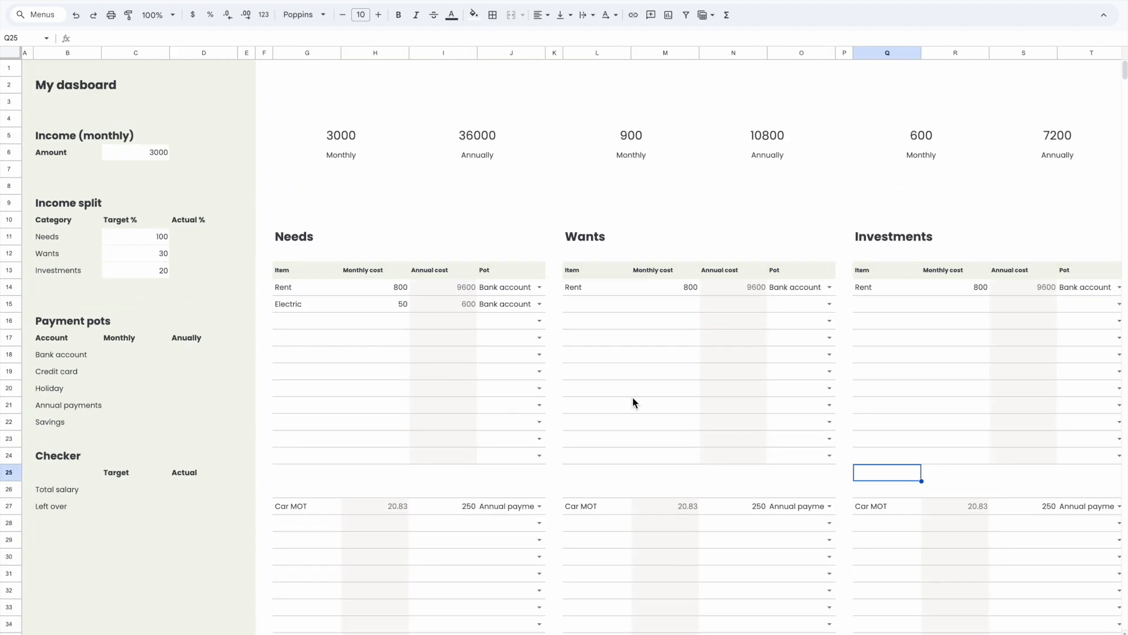
scroll(555, 371, "down", 1)
scroll(555, 371, "left", 1)
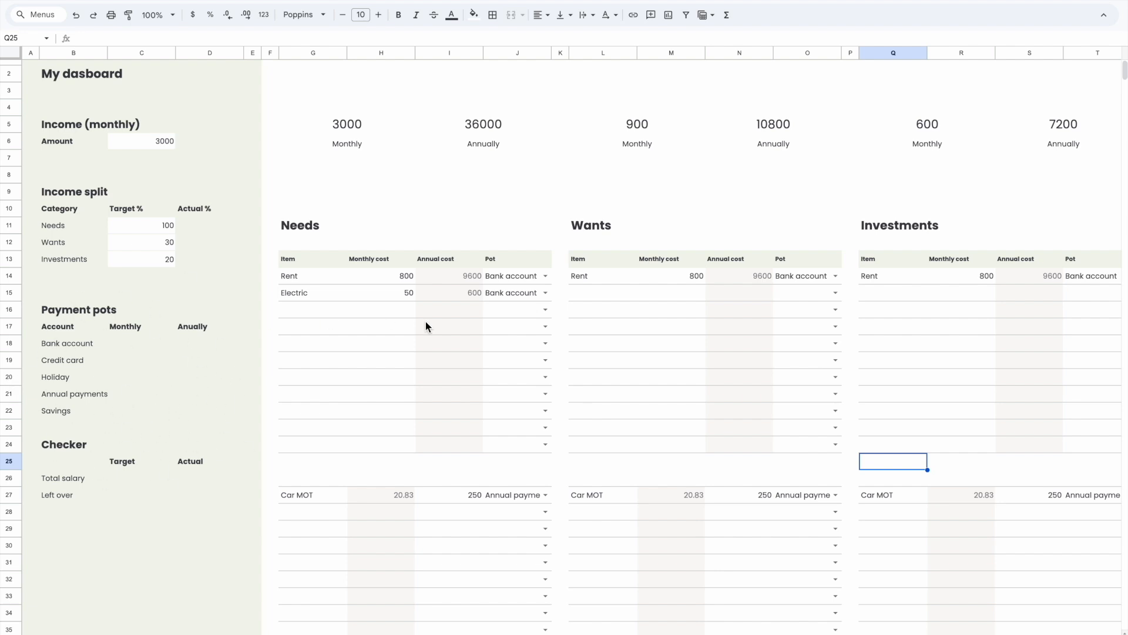
scroll(499, 446, "down", 1)
left_click(608, 470)
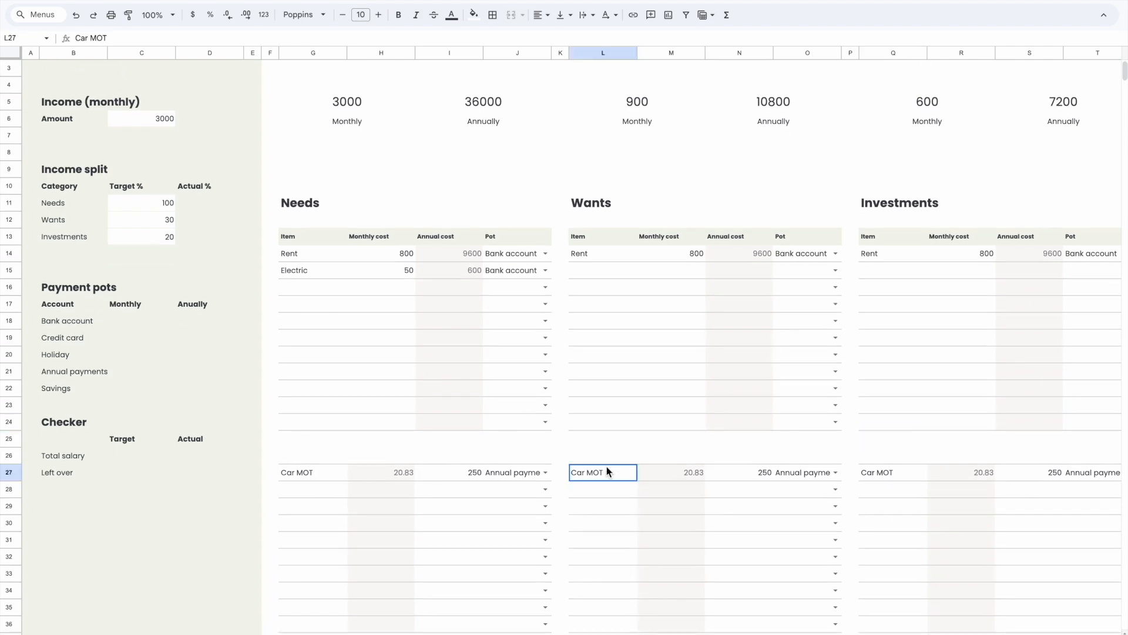
scroll(681, 365, "down", 2)
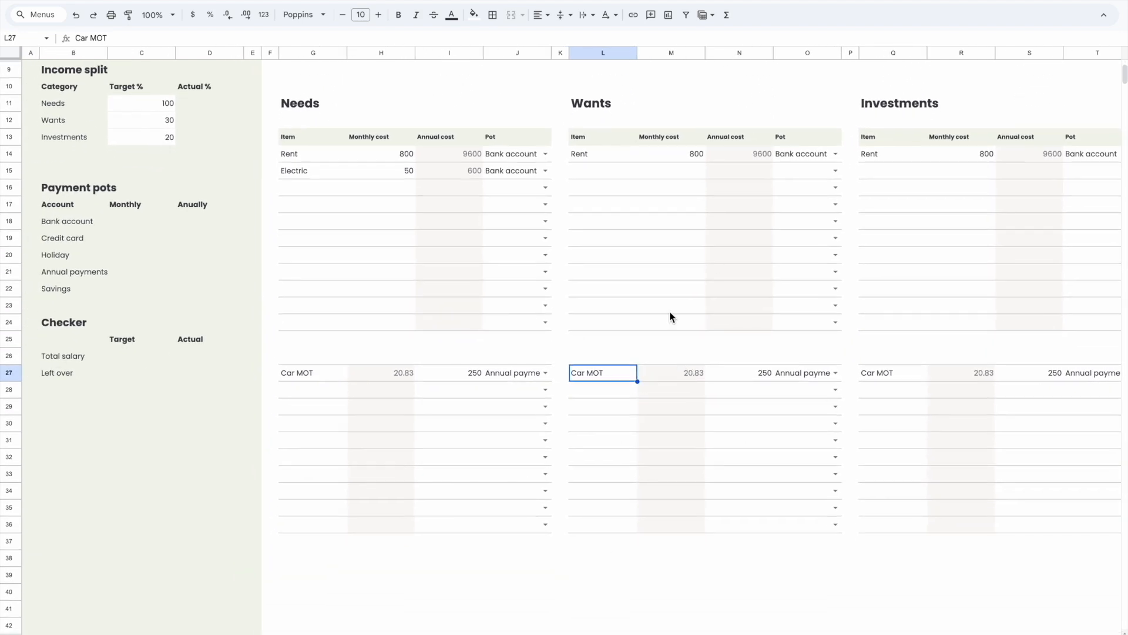
scroll(788, 372, "up", 2)
scroll(574, 408, "up", 1)
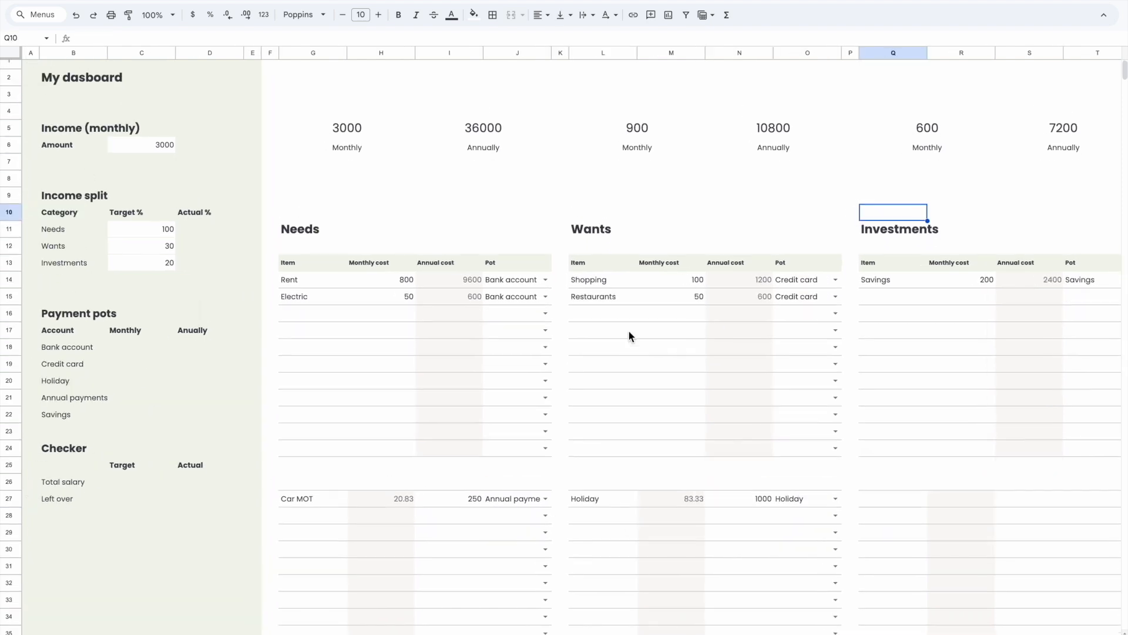
- Look over the empty Payment pots section and the Needs, Wants and Investments tables
scroll(629, 336, "down", 1)
left_click(133, 334)
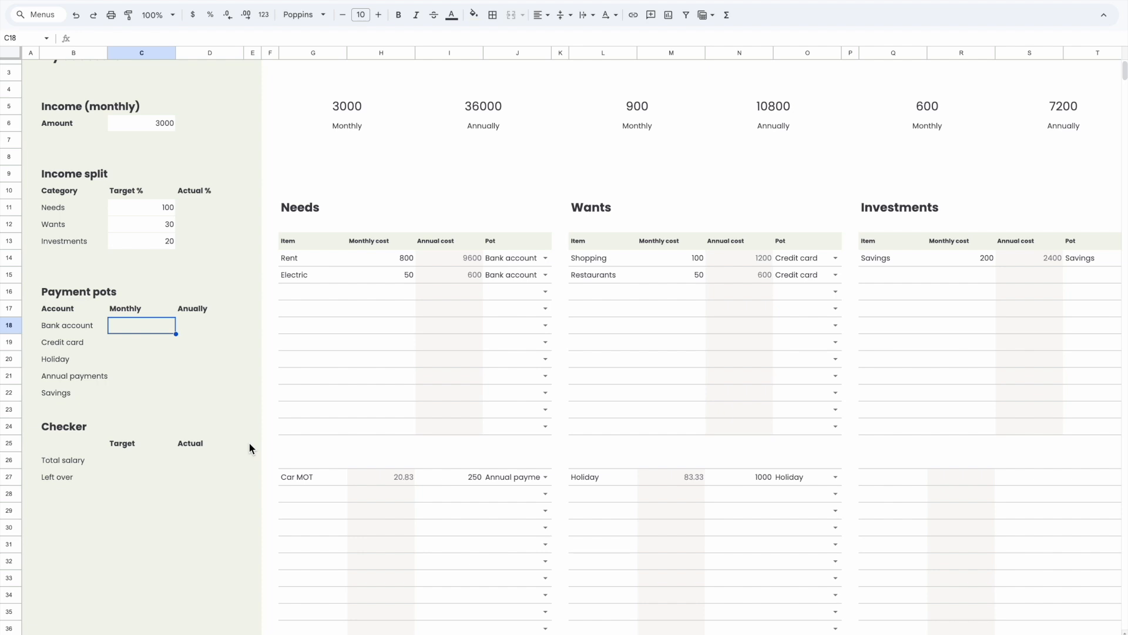
scroll(249, 443, "down", 1)
scroll(249, 442, "up", 2)
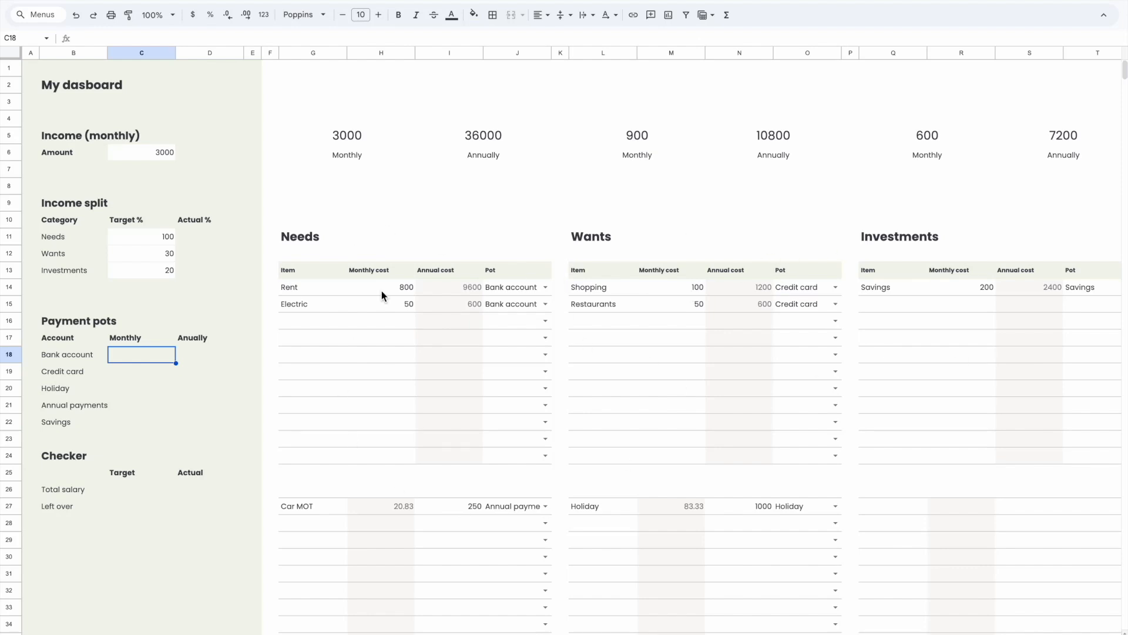
scroll(382, 290, "down", 3)
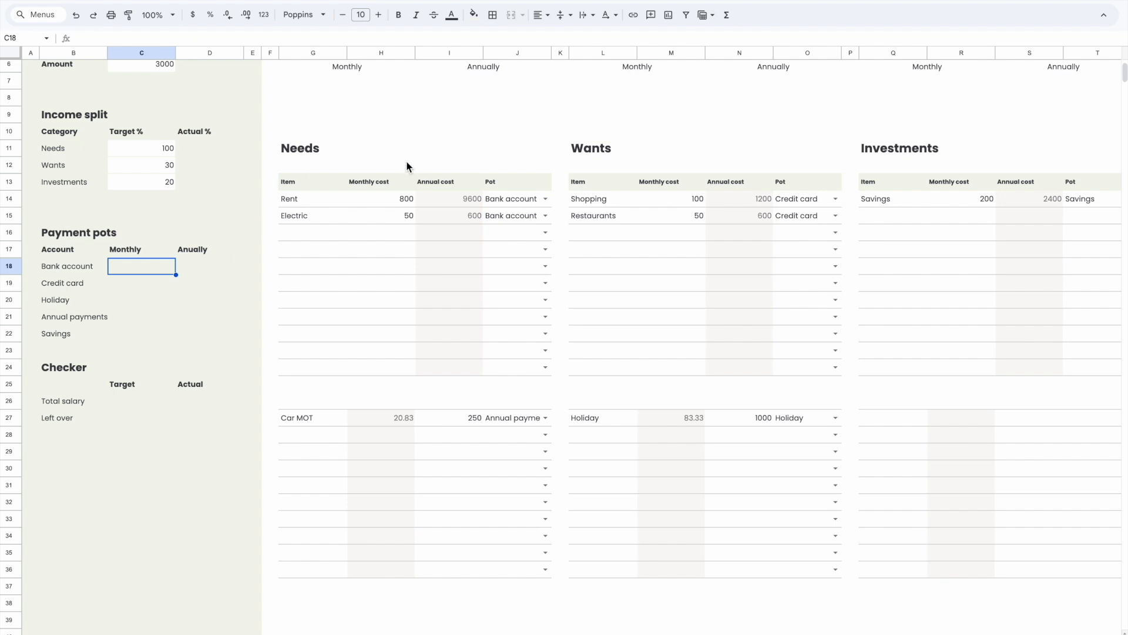
scroll(352, 194, "right", 2)
scroll(352, 194, "up", 1)
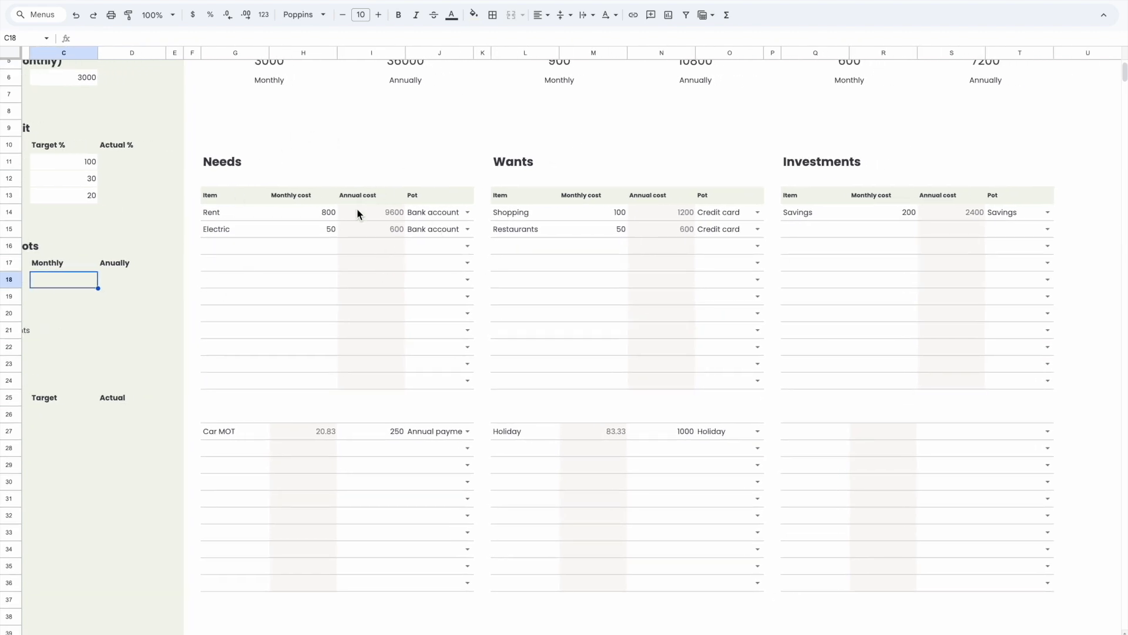
scroll(371, 201, "left", 2)
scroll(370, 200, "up", 1)
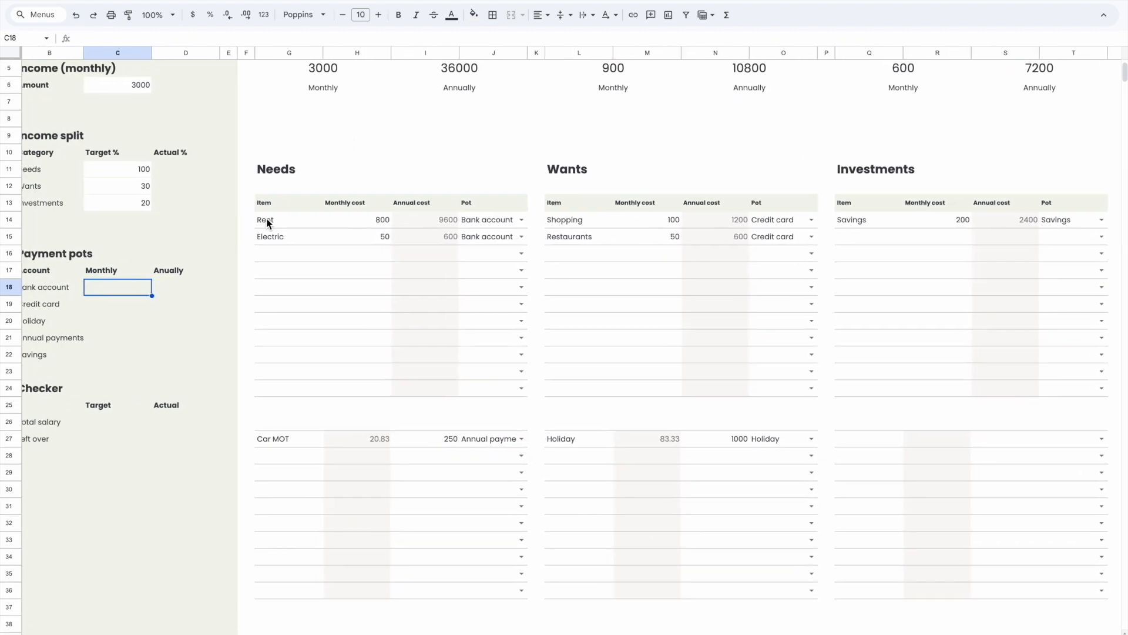
- Examine the Pot and Monthly cost columns of the Needs table against the Bank account payment pot
left_click(491, 205)
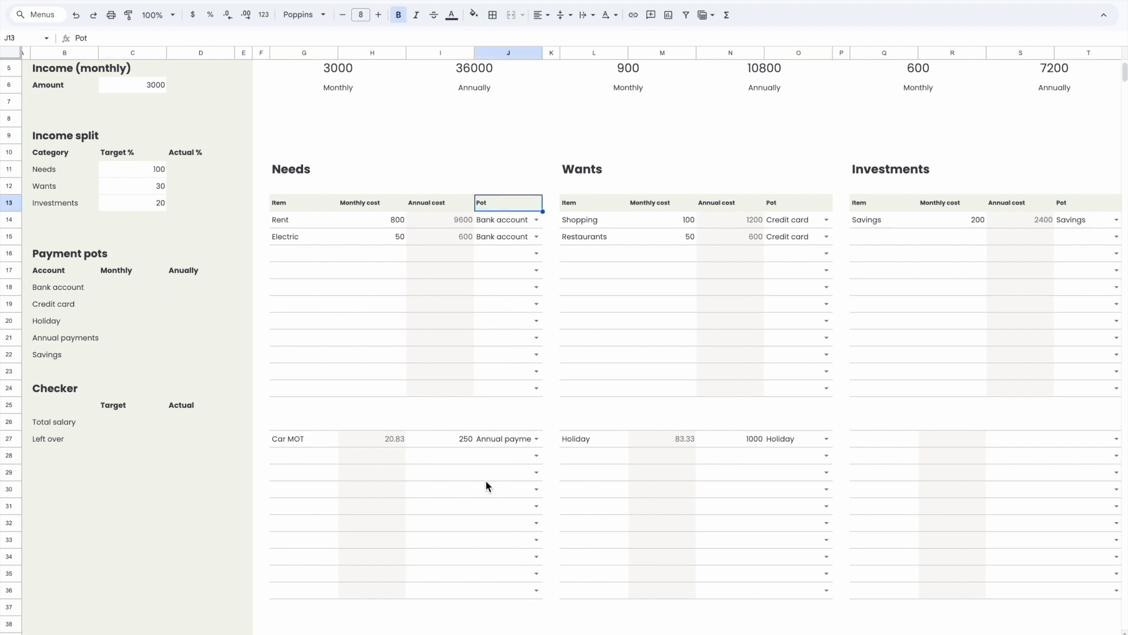
left_click(78, 288)
left_click(112, 289)
left_click(79, 289)
left_click(510, 204)
left_click(380, 218)
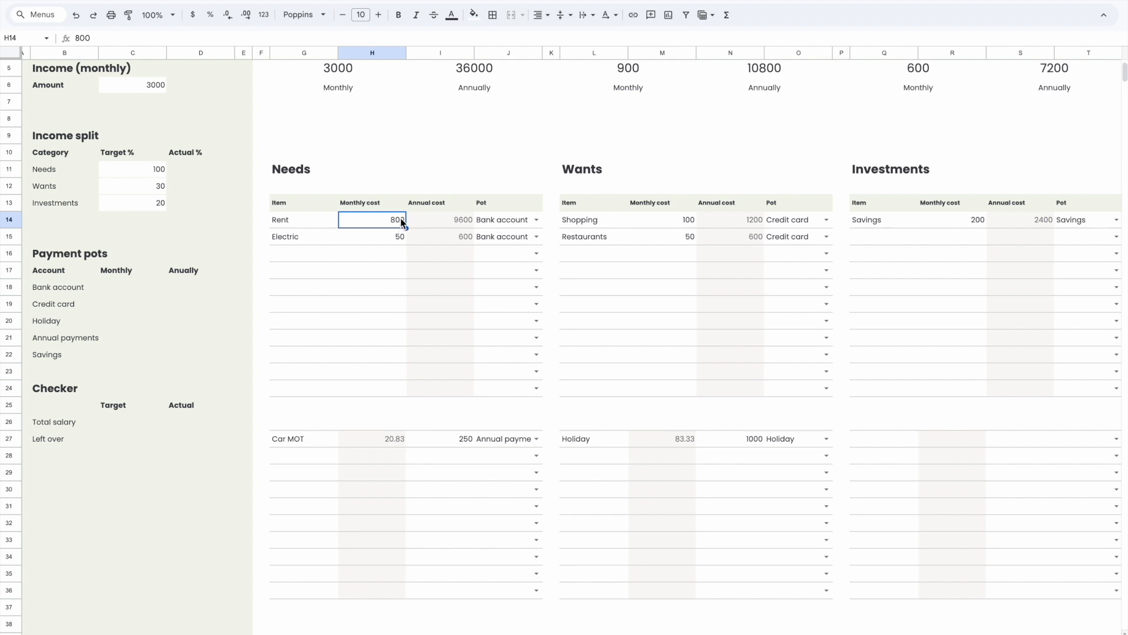
left_click(375, 198)
left_click(359, 220)
left_click(362, 383)
left_click(373, 203)
left_click(370, 318)
left_click(384, 217)
left_click(381, 204)
- Begin a SUMIF formula in C18 for the Bank account pot's monthly total
left_click(139, 288)
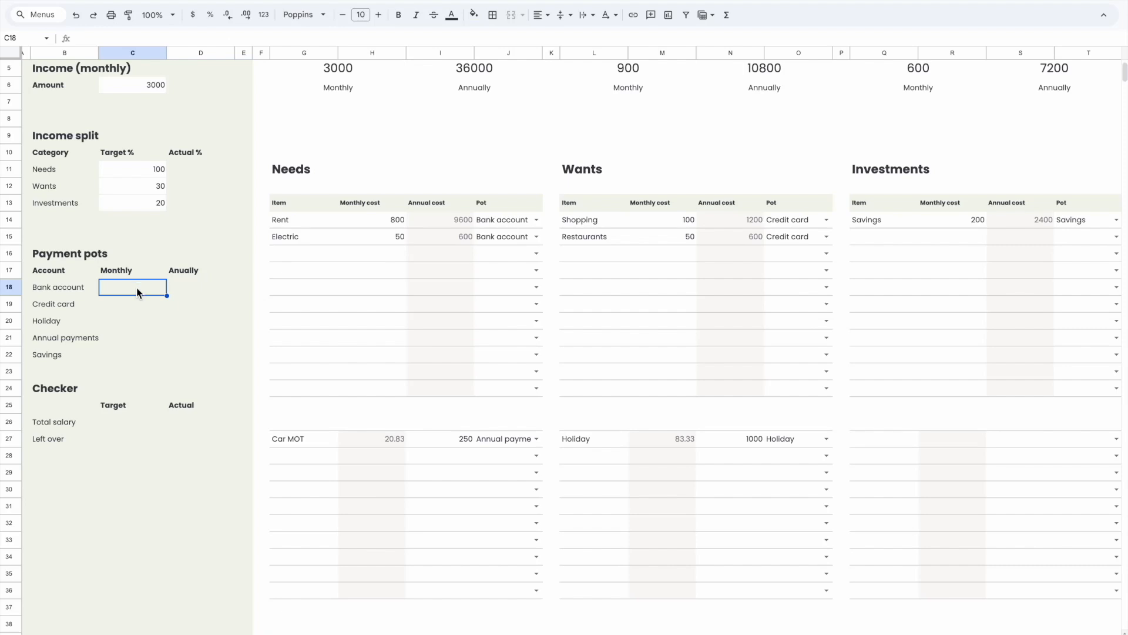
left_click(106, 37)
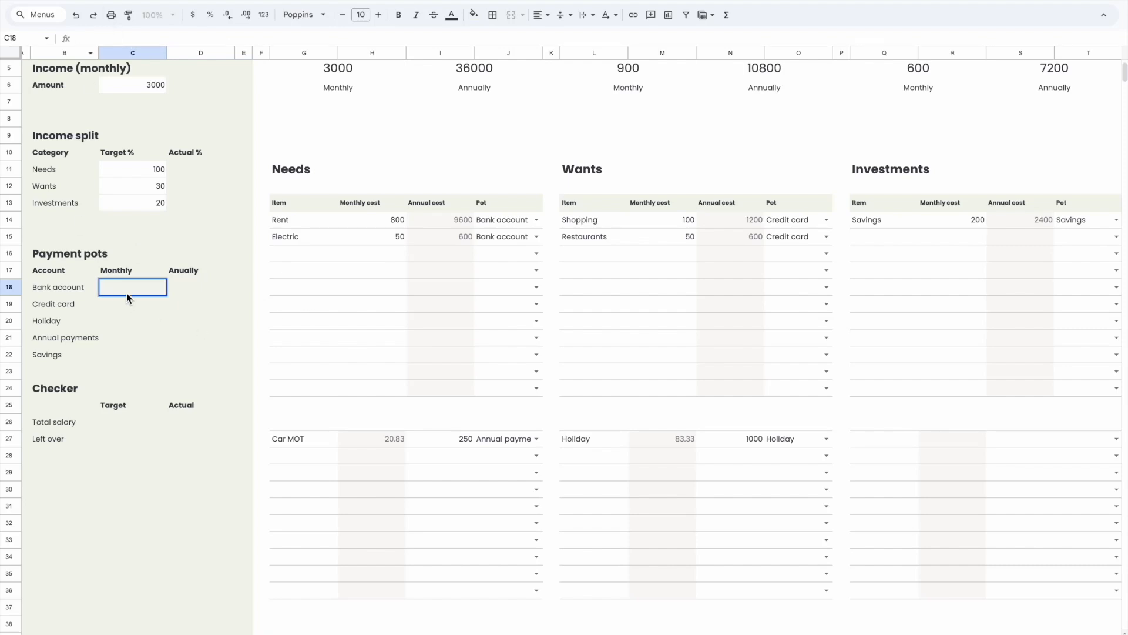
type("=SUMIF")
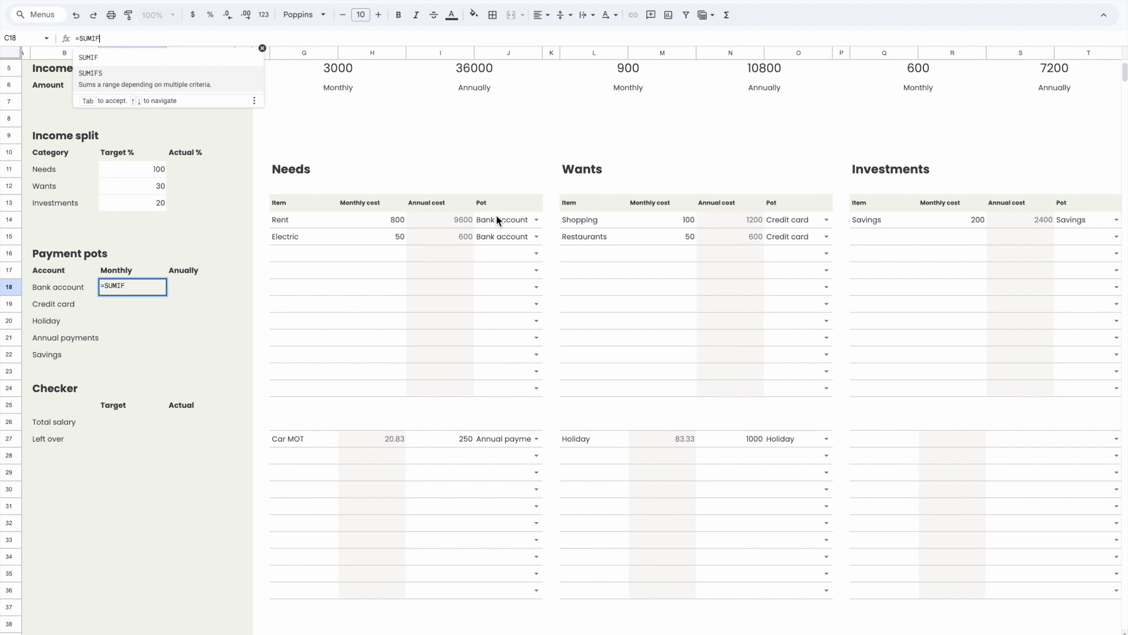
left_click(497, 220)
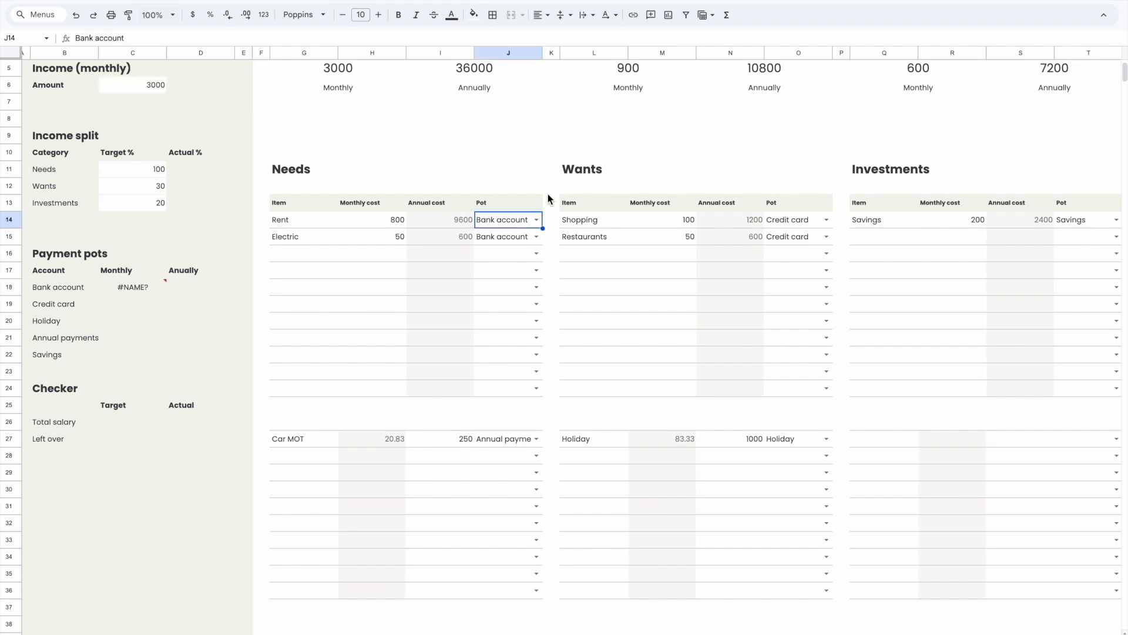
scroll(517, 487, "down", 3)
left_click(526, 461)
scroll(223, 400, "up", 2)
- Extend the SUMIF formula in C18 with J14:J36, the Needs table's Pot column, as the criteria range
left_click(148, 249)
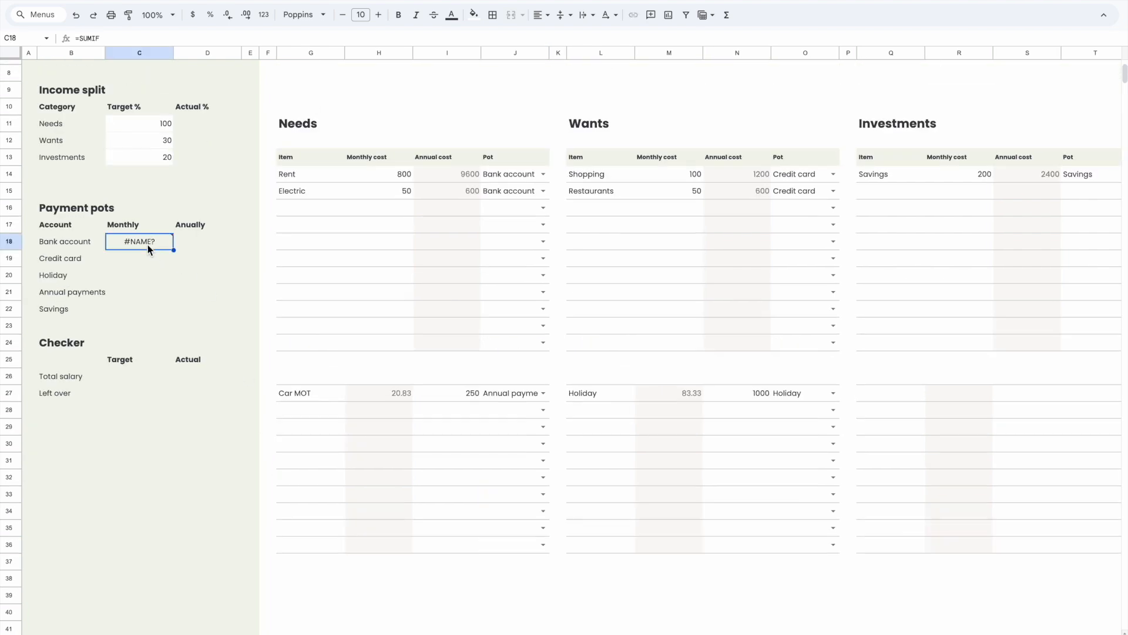
left_click(77, 39)
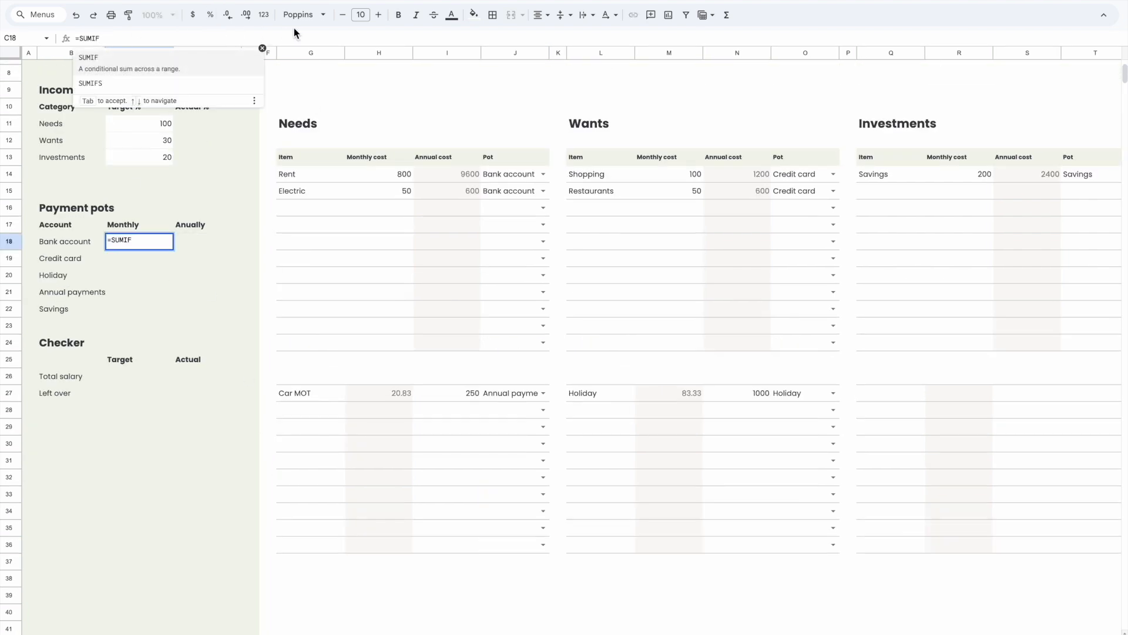
type("(J")
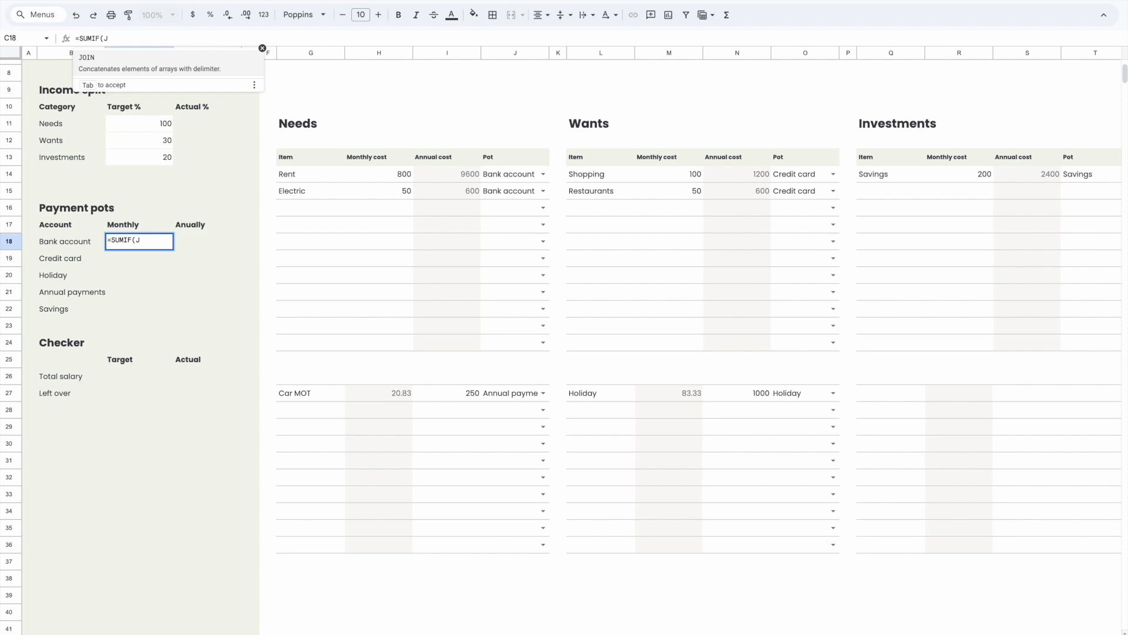
type("1")
scroll(493, 223, "up", 1)
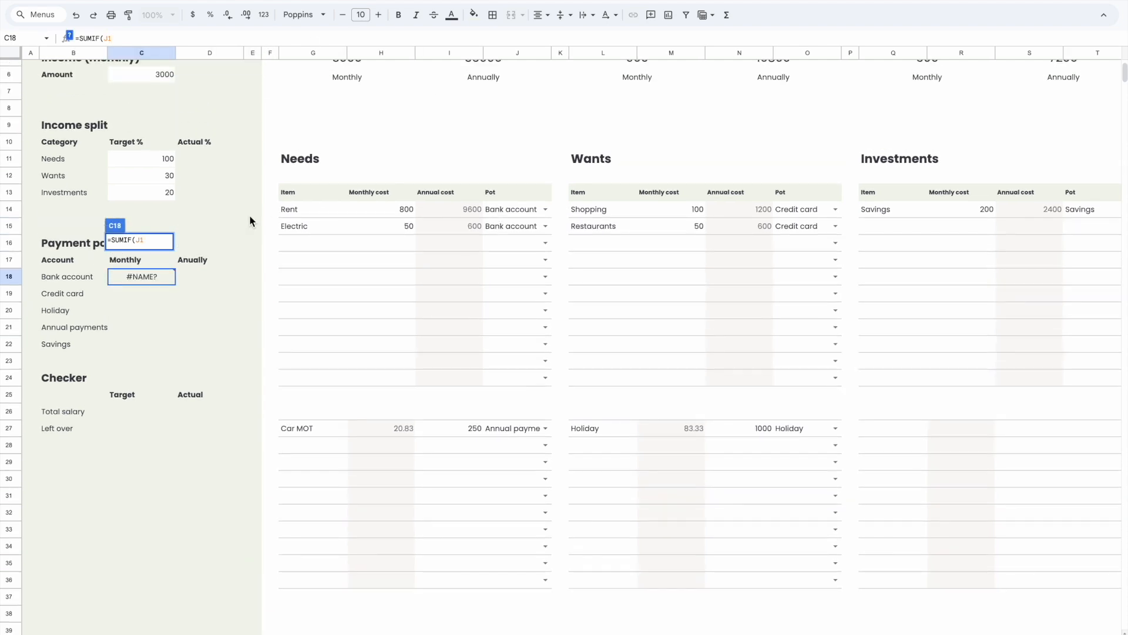
type("4:J36")
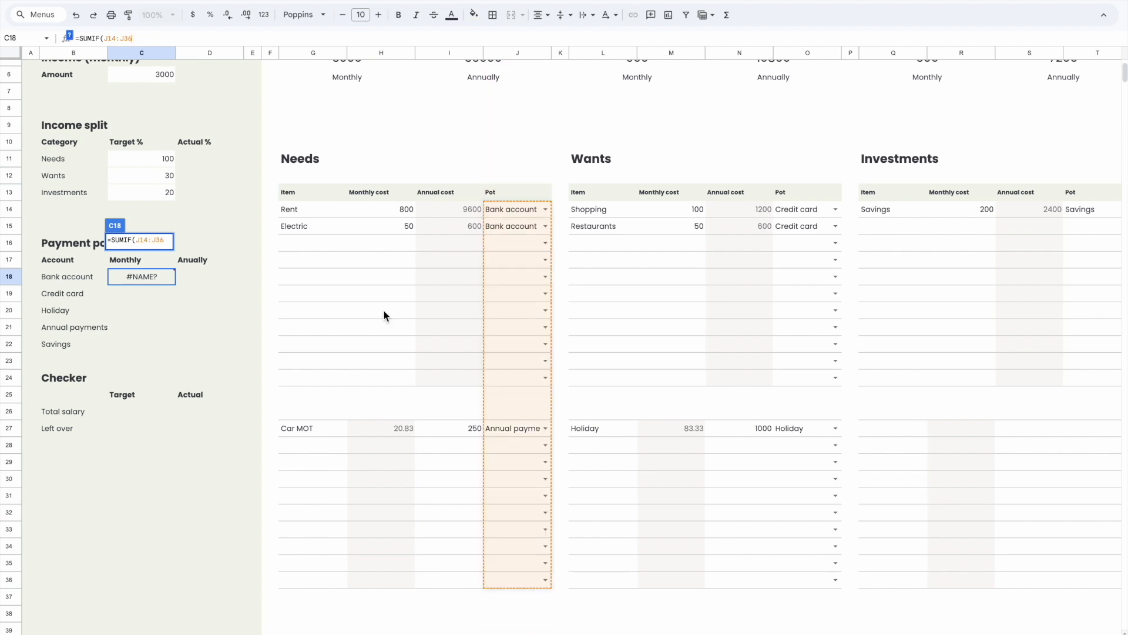
scroll(410, 345, "down", 2)
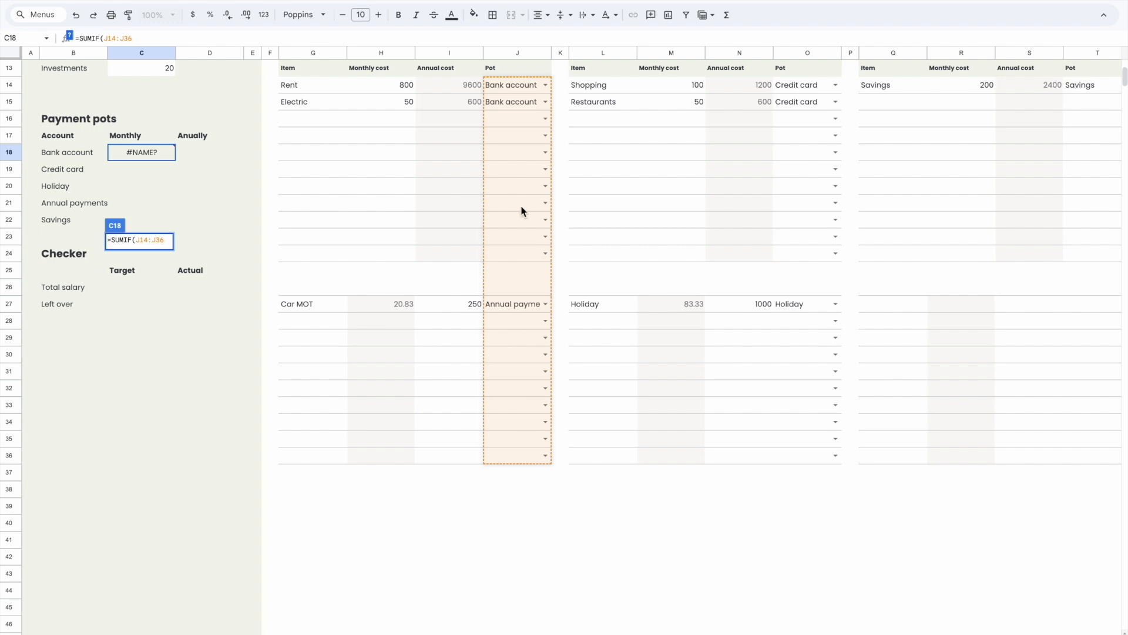
scroll(507, 391, "up", 2)
scroll(506, 391, "up", 1)
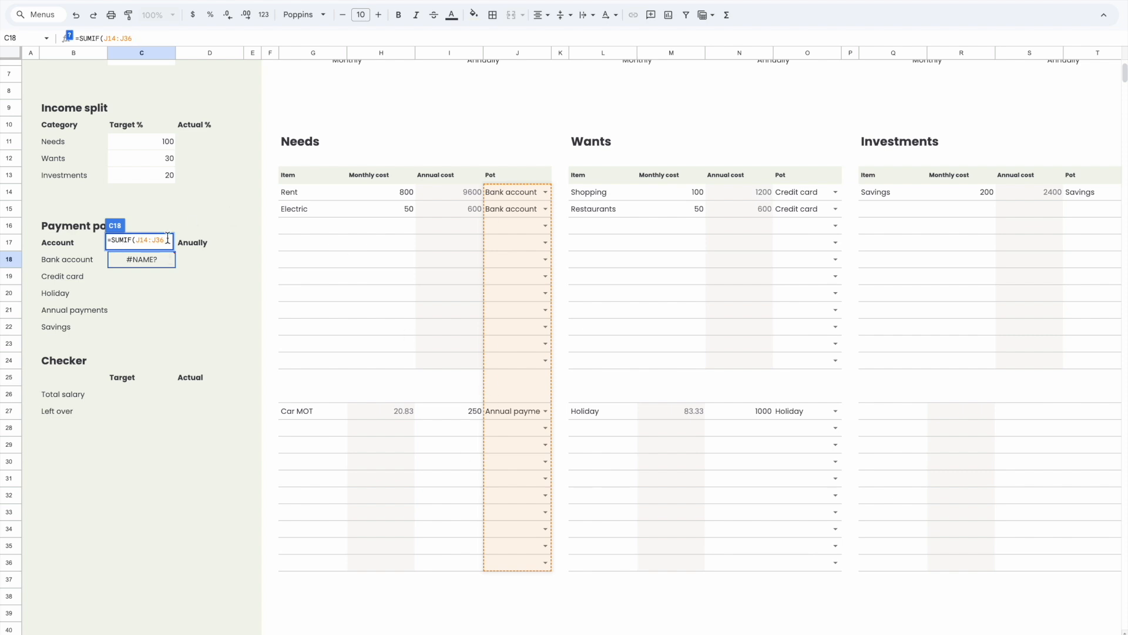
- Complete the C18 formula with the criterion "Bank account" and sum range H14:H36, and reject the suggested autofill
type(", ")
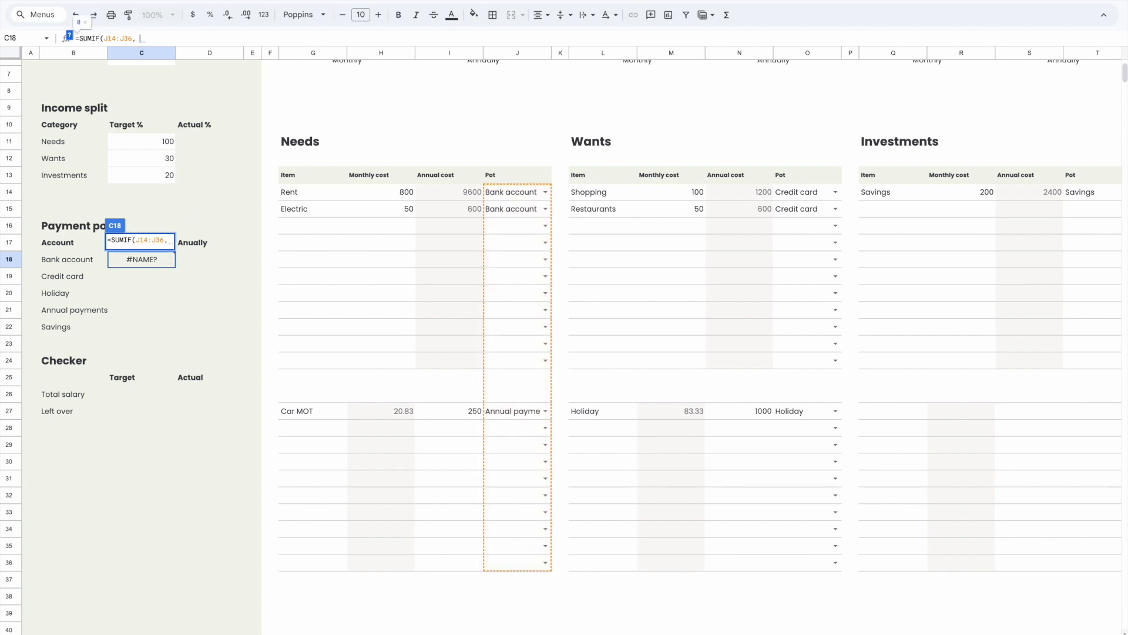
type("\"Bank account")
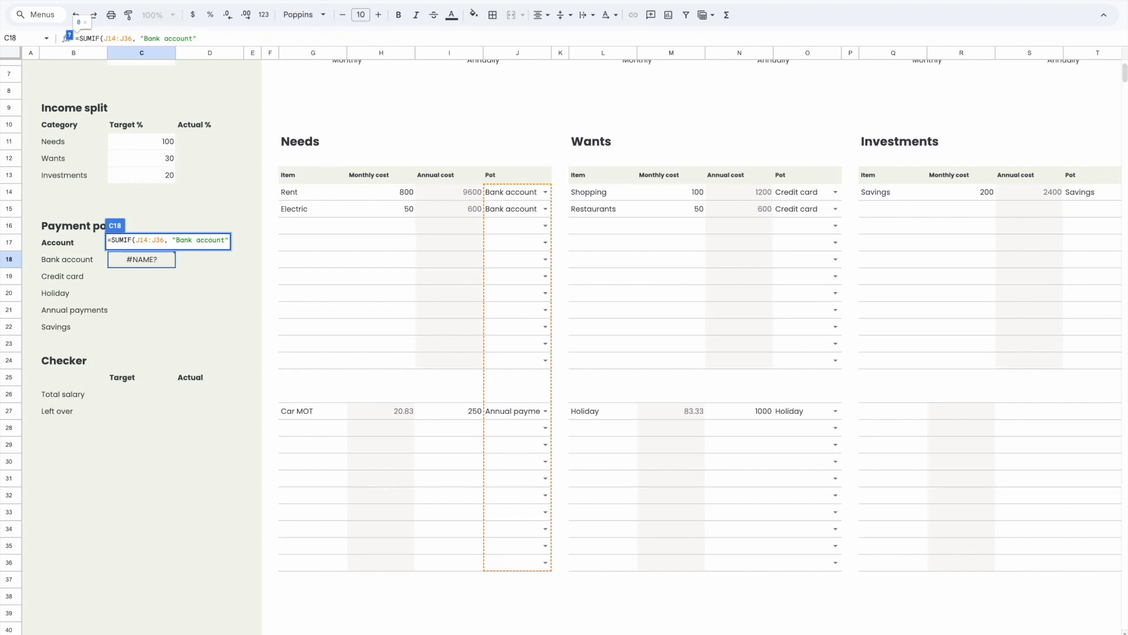
type(",")
type("H14:")
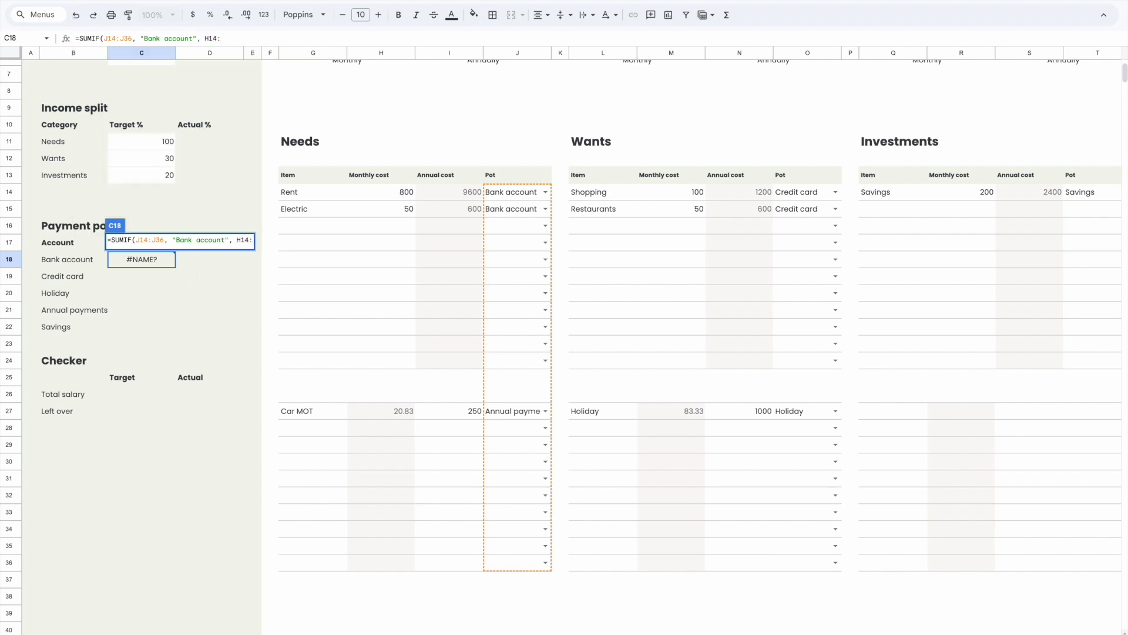
type("H36")
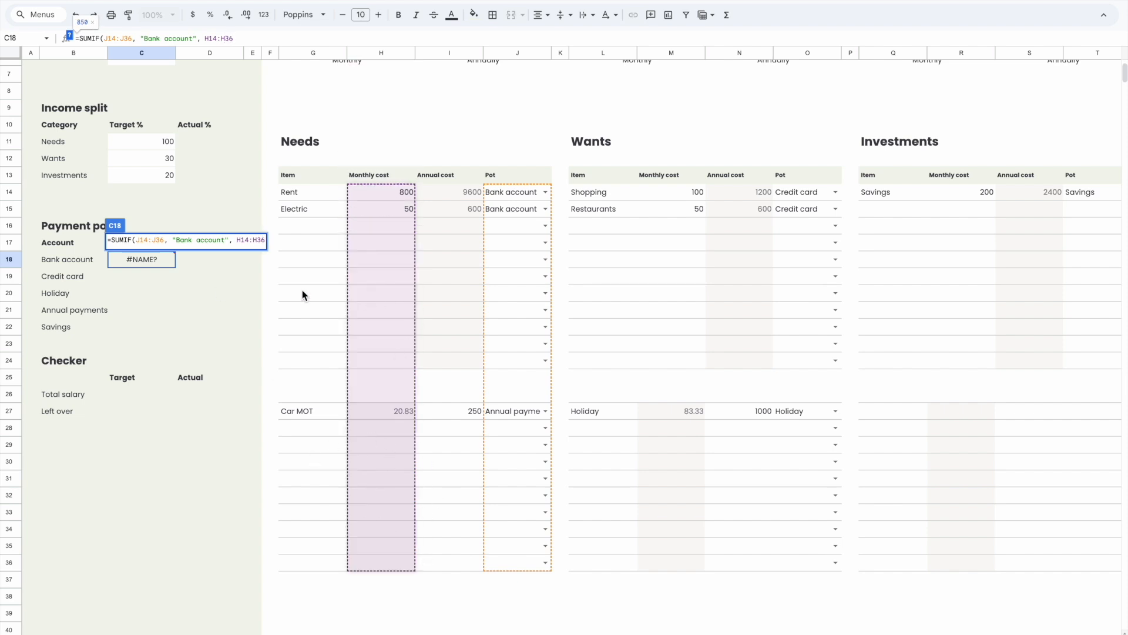
type(")")
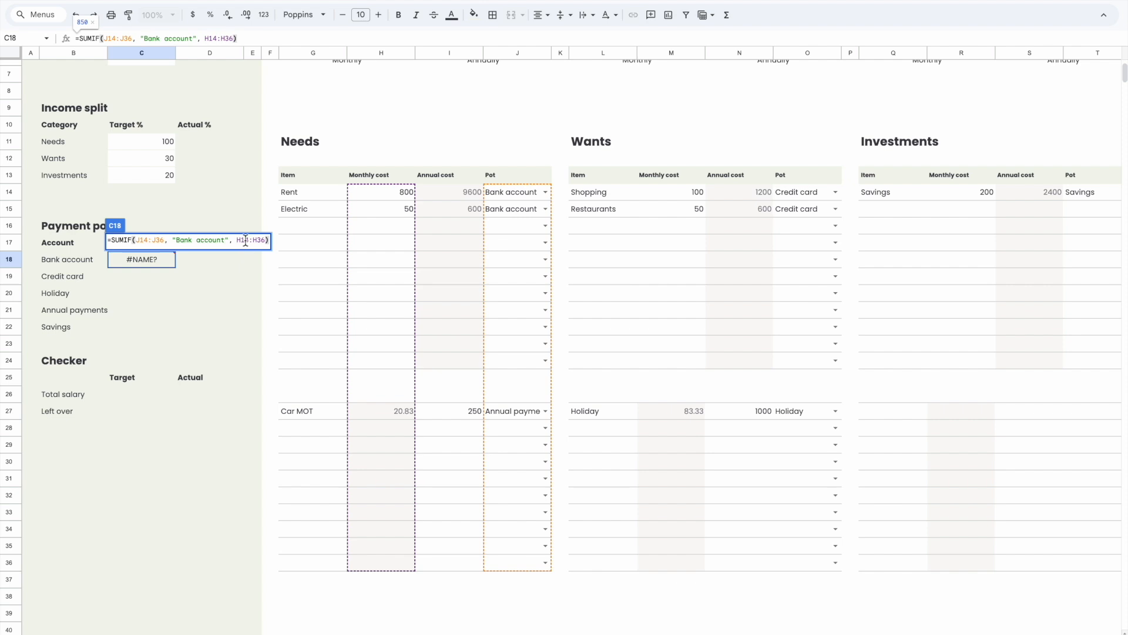
key("Return")
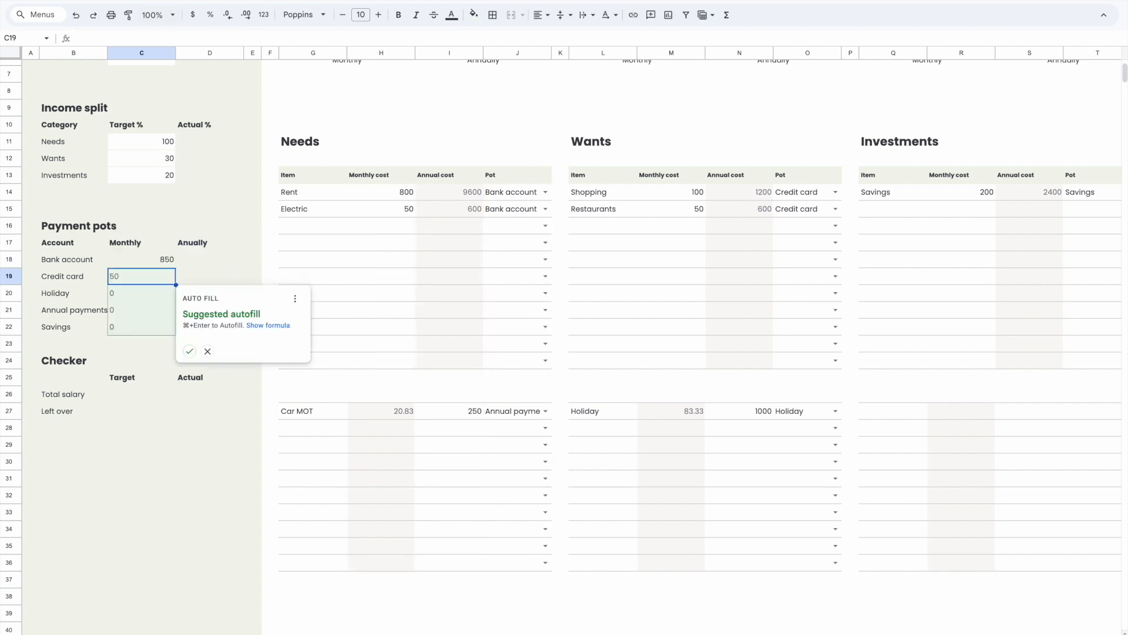
left_click(210, 352)
- Check the Bank account monthly total in C18 against the pots of the Rent and Electric rows
left_click(354, 246)
left_click(141, 261)
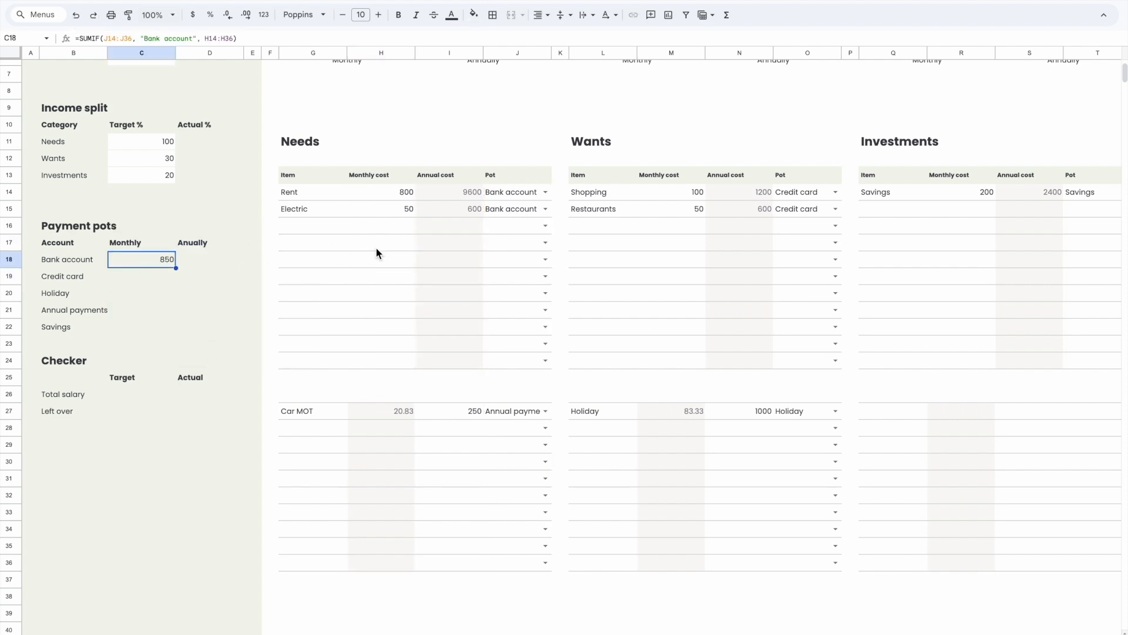
left_click(503, 192)
left_click(506, 206)
left_click(509, 197)
left_click(161, 260)
- Add a Food item with a monthly cost of 1000 in row 16 of the Needs table
left_click(311, 233)
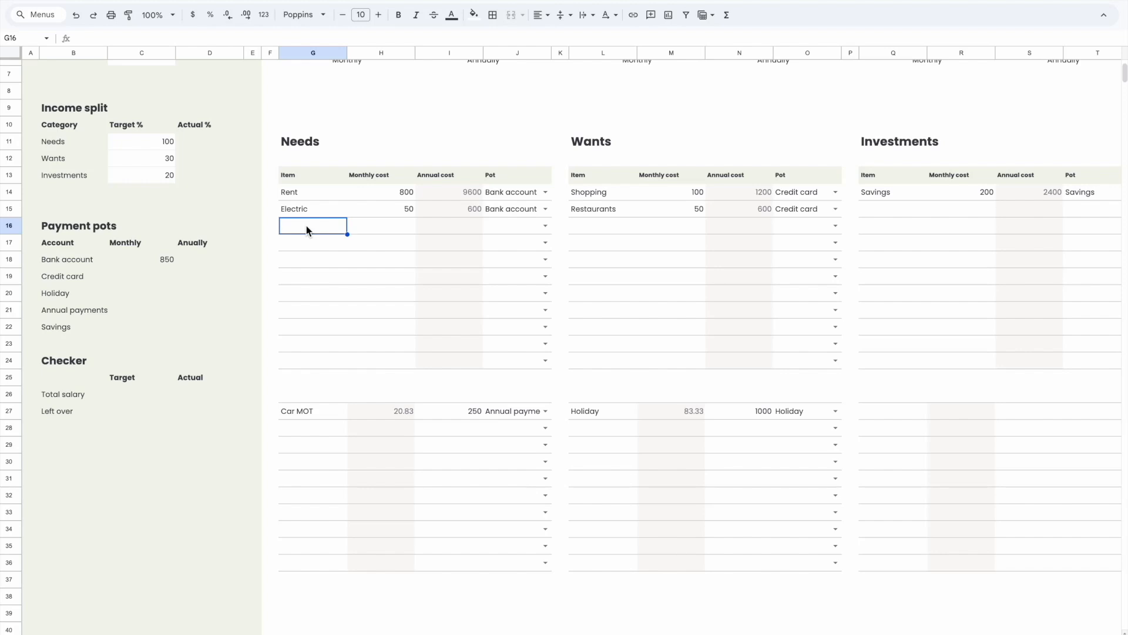
type("Food")
key("Tab")
type("1000")
key("Return")
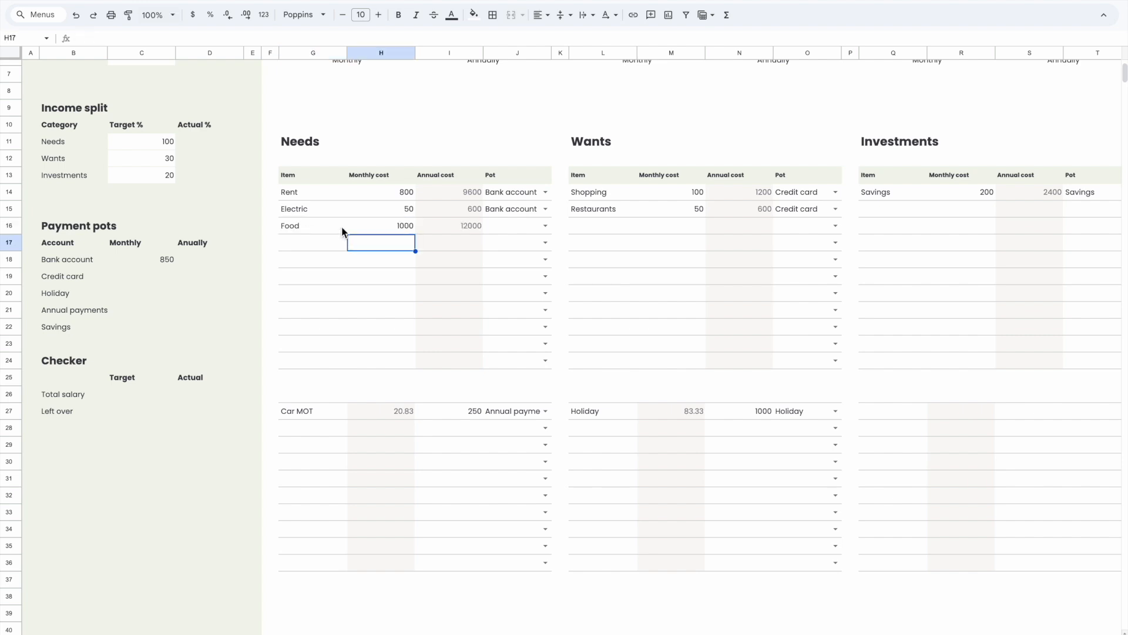
- Try Credit card and Holiday as the Food row's pot and check the Bank account monthly total
left_click(546, 226)
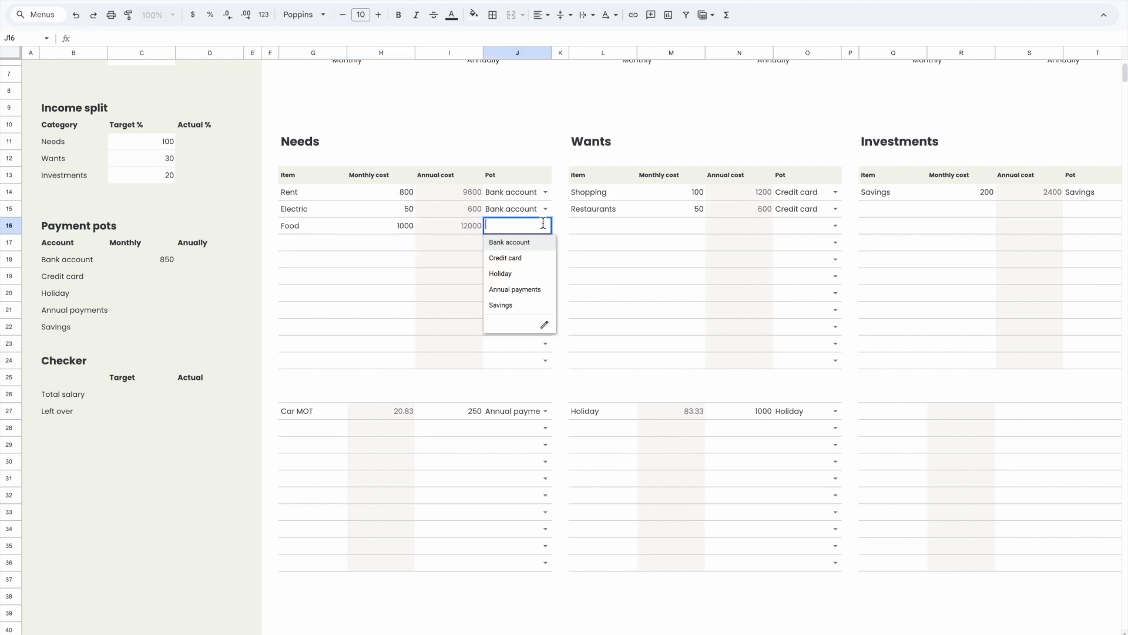
left_click(170, 262)
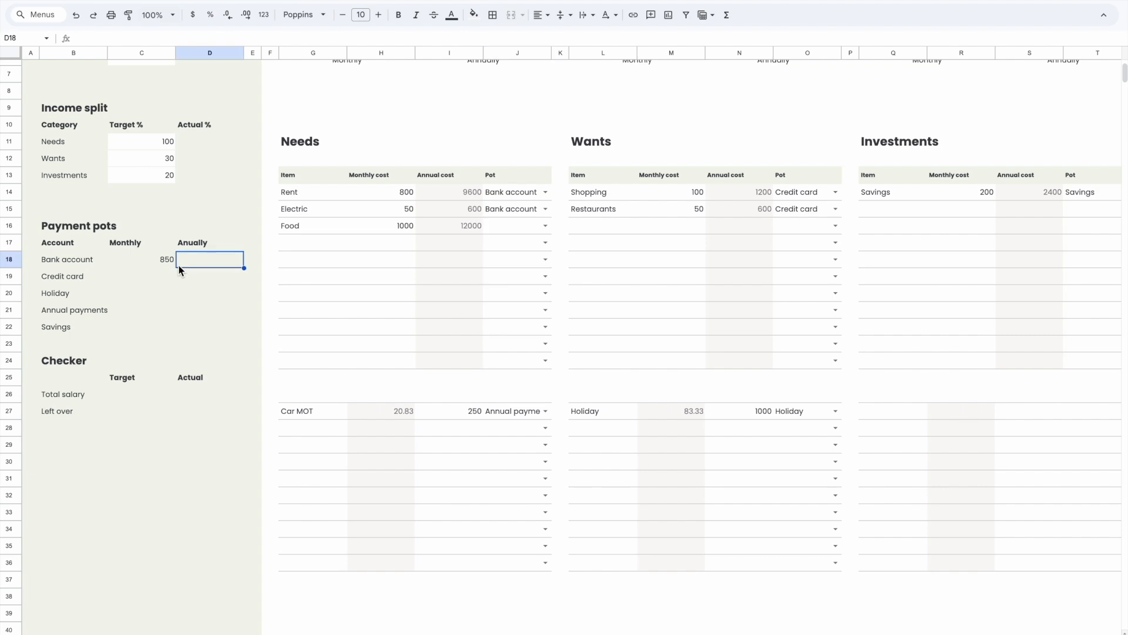
left_click(546, 226)
left_click(508, 256)
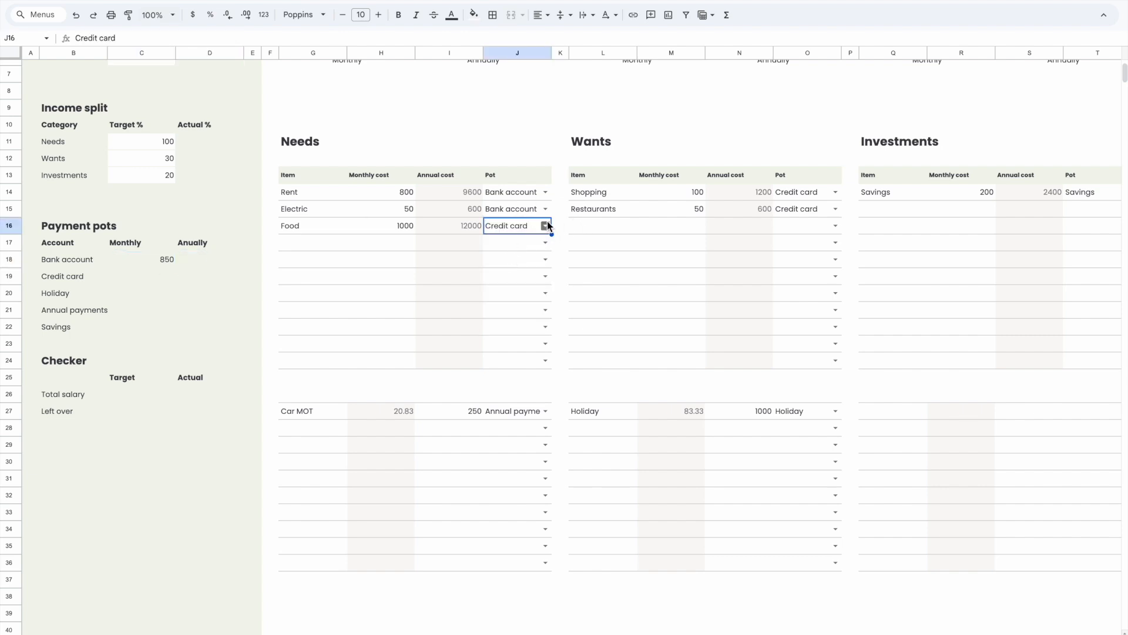
left_click(546, 226)
left_click(518, 272)
left_click(429, 276)
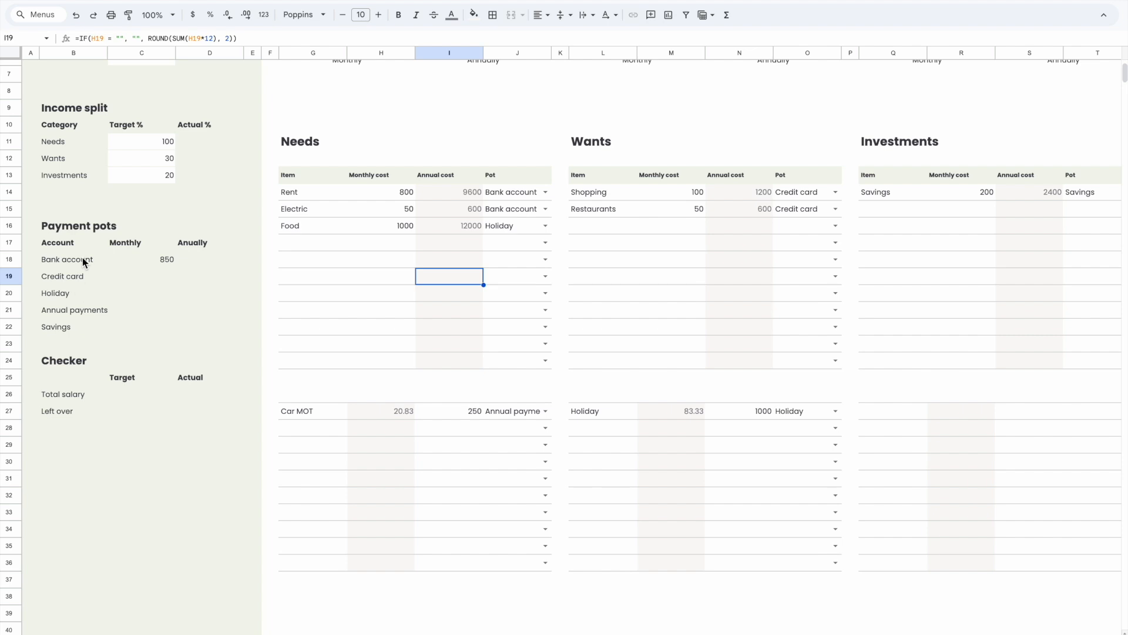
left_click(173, 260)
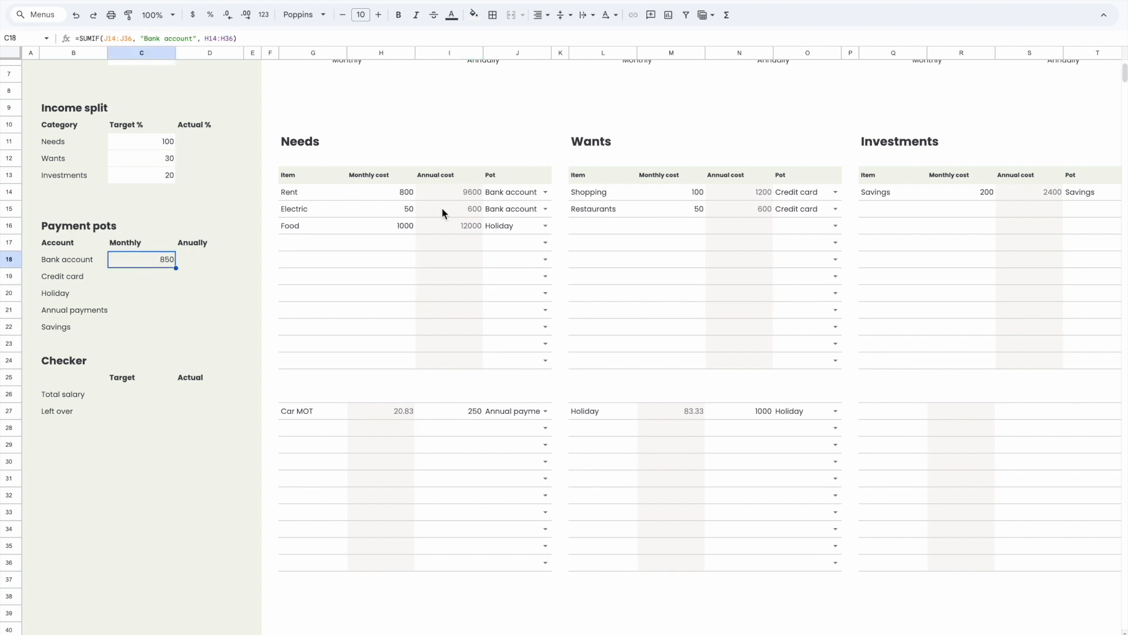
- Set the Food row's pot to Bank account and check the monthly total in C18
left_click(545, 225)
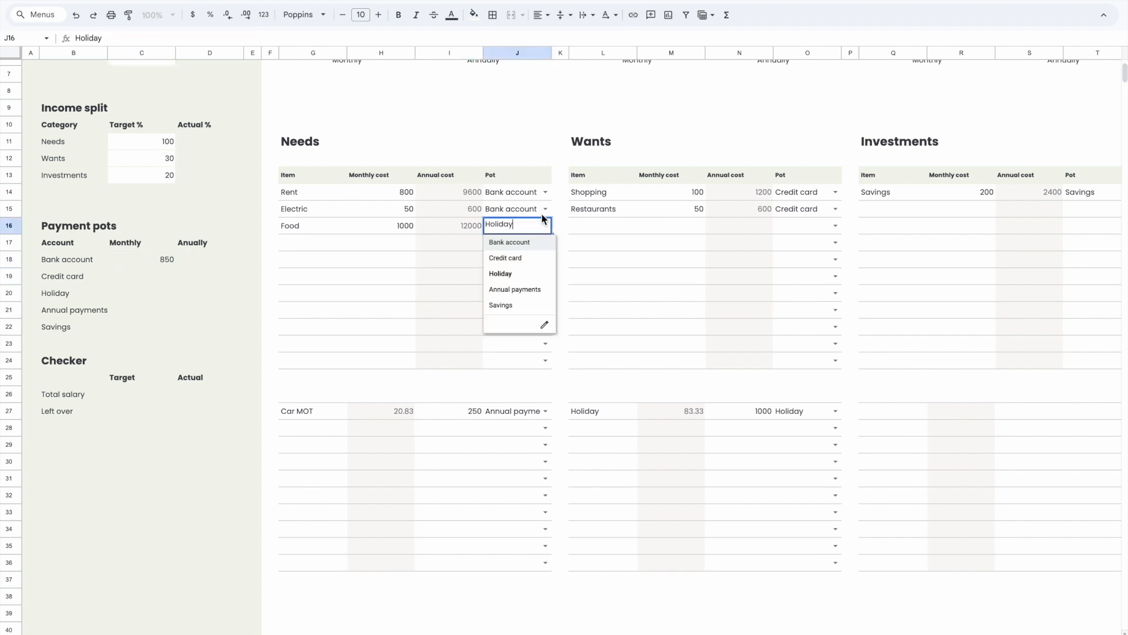
left_click(526, 243)
left_click(371, 263)
left_click(150, 263)
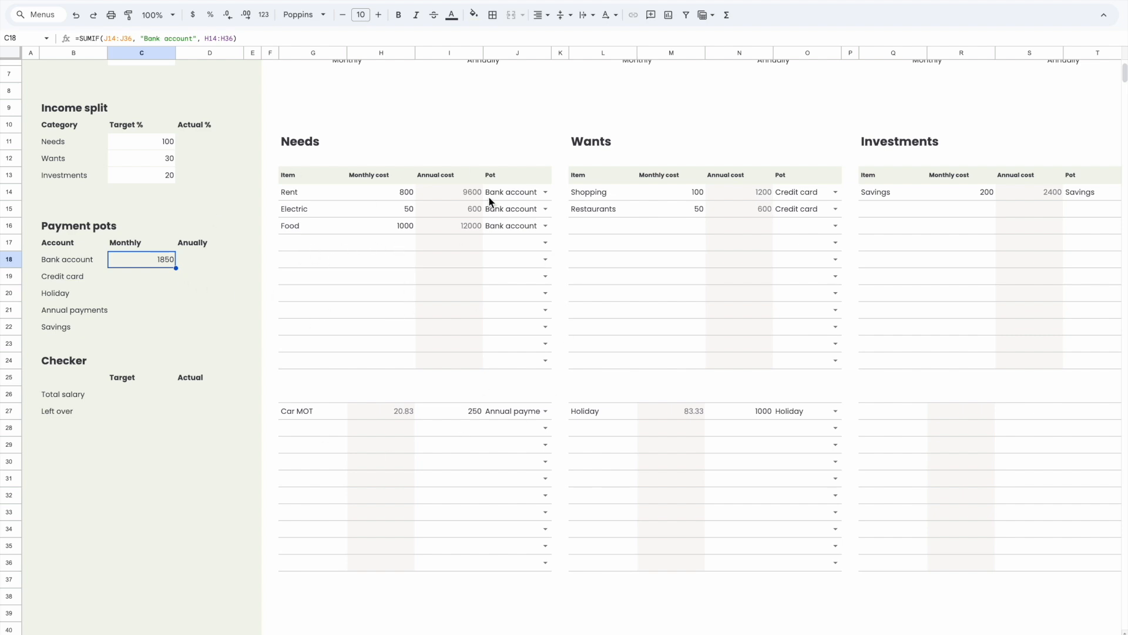
left_click(310, 198)
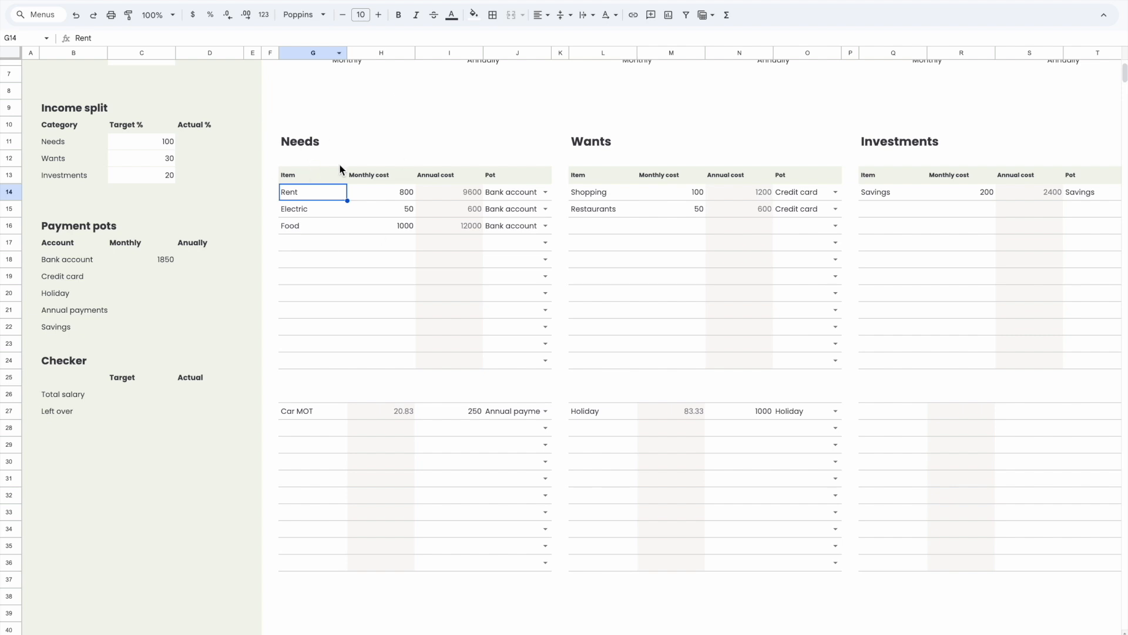
left_click(305, 141)
left_click(647, 211)
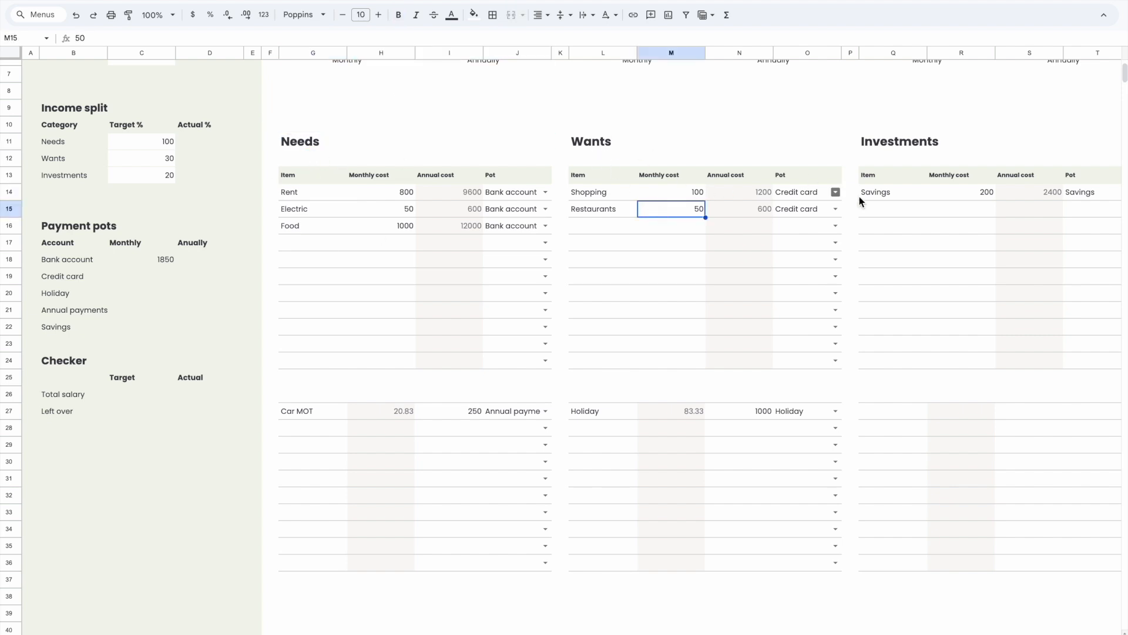
left_click(867, 209)
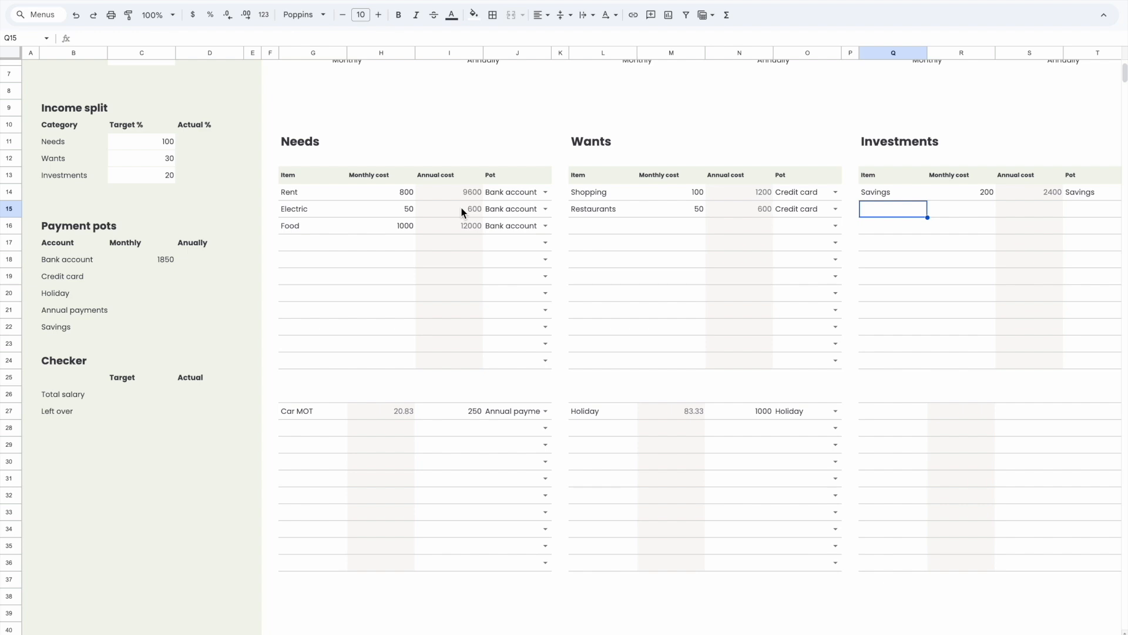
- Extend the Bank account monthly formula in C18 with a plus sign and a copy of its existing SUMIF
left_click(147, 256)
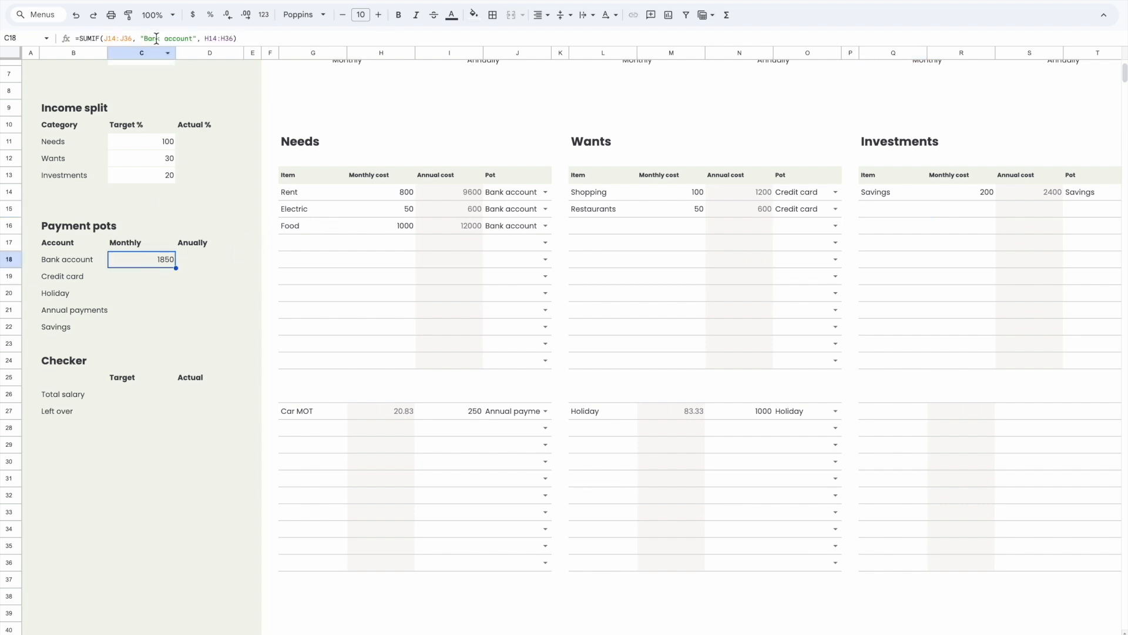
left_click(241, 38)
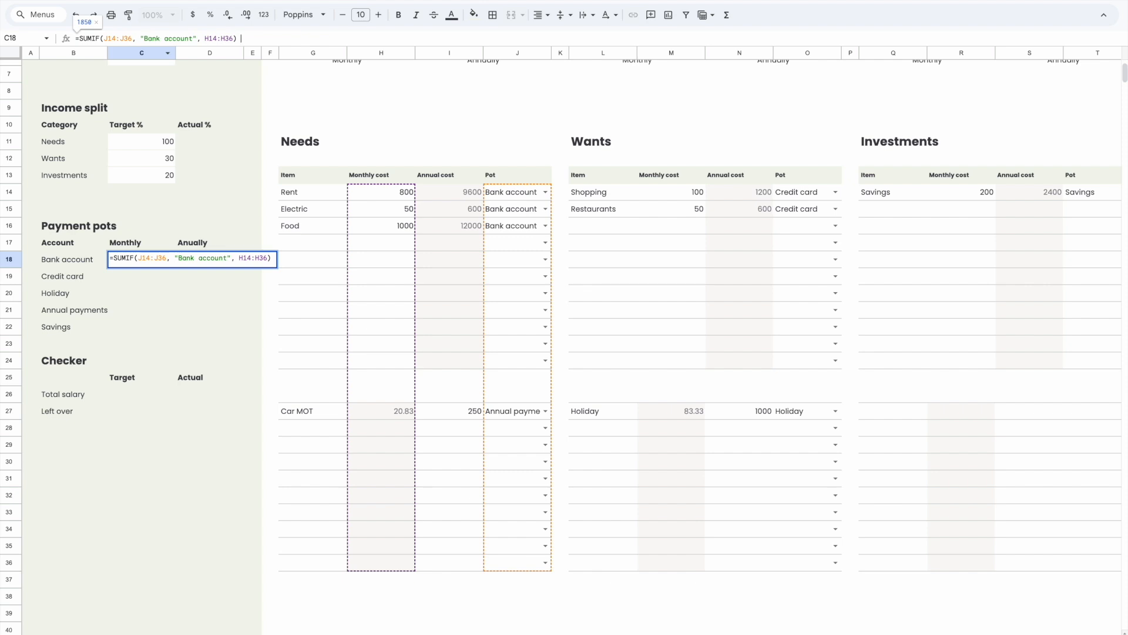
type("+")
left_click_drag(77, 38, 238, 38)
key("ctrl+c")
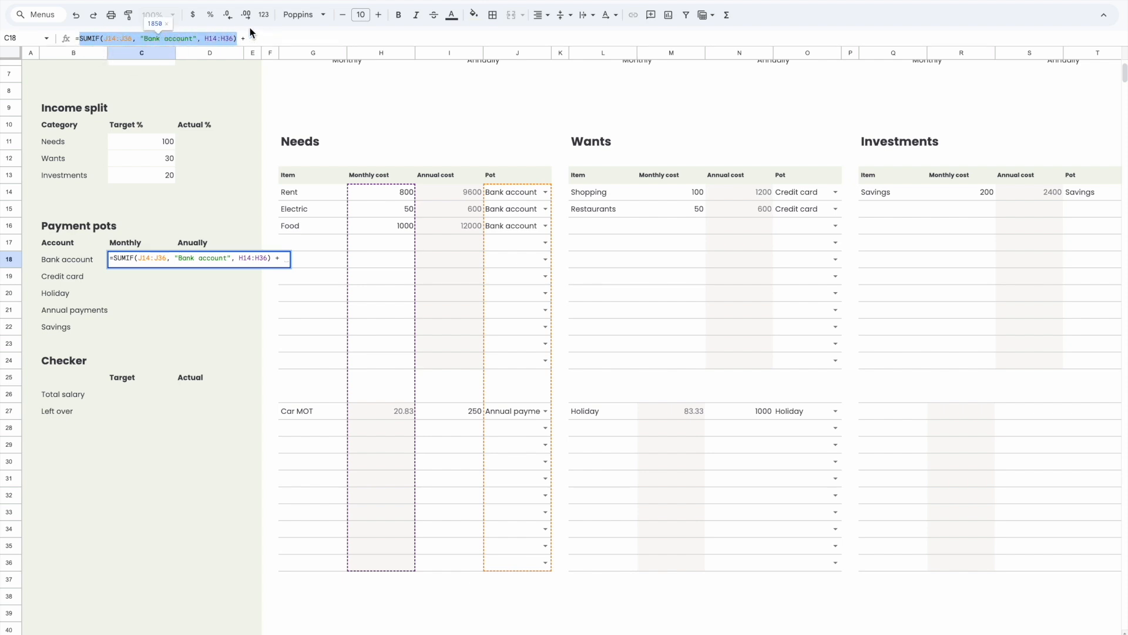
left_click(258, 35)
key("ctrl+v")
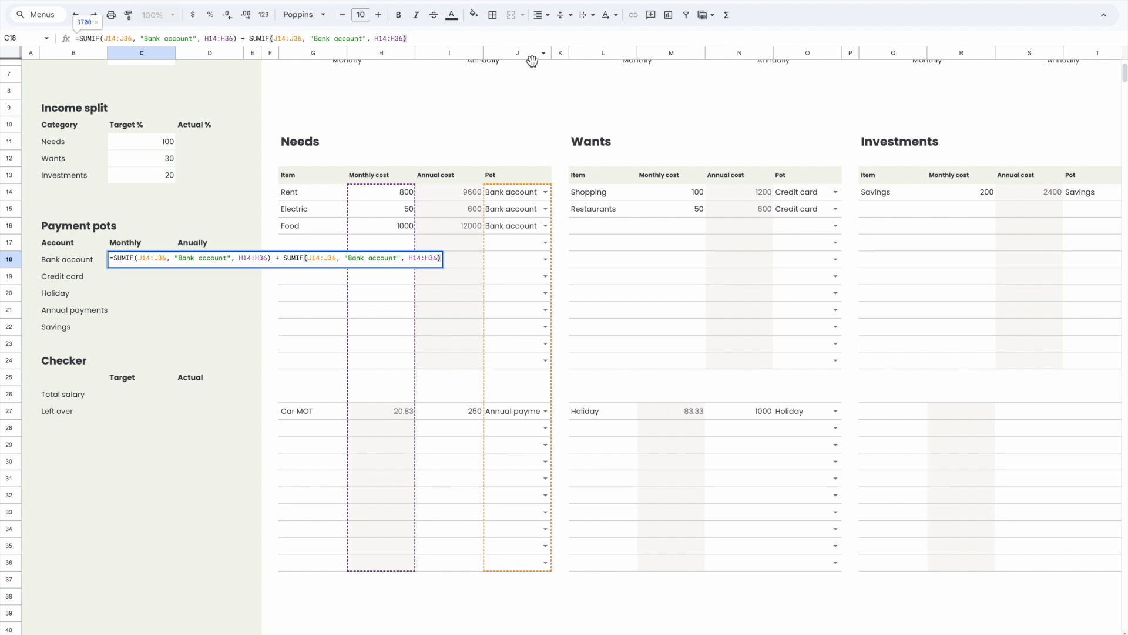
- Change the second SUMIF's criteria range in C18 to the Wants pot column, O14:O36
left_click(299, 37)
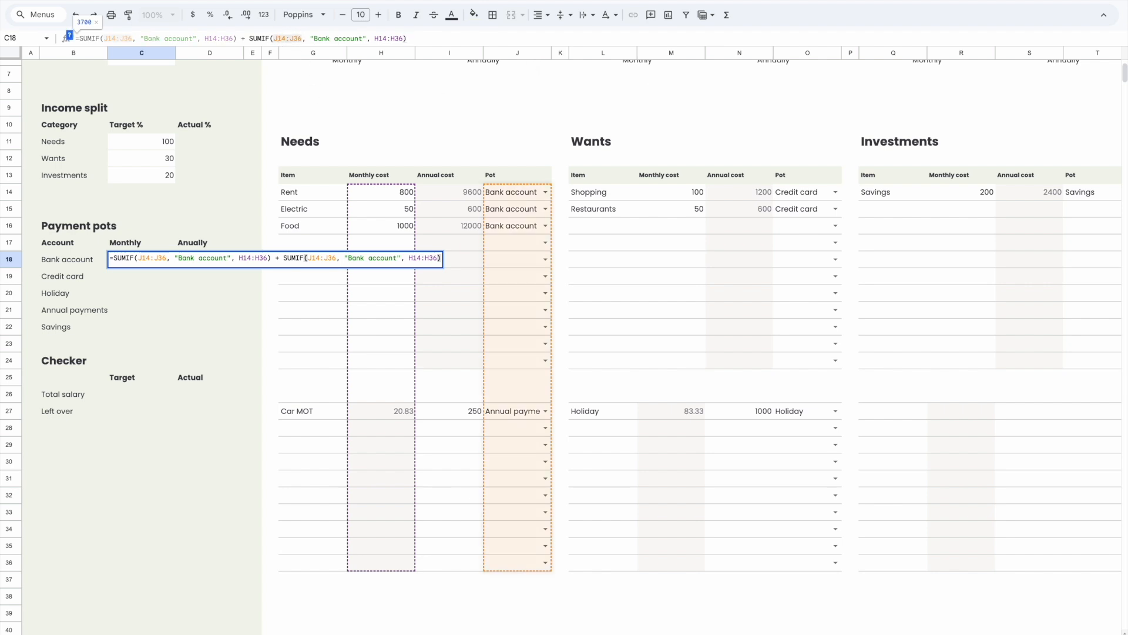
key("BackSpace")
type("O")
left_click(295, 38)
key("Delete")
type("O")
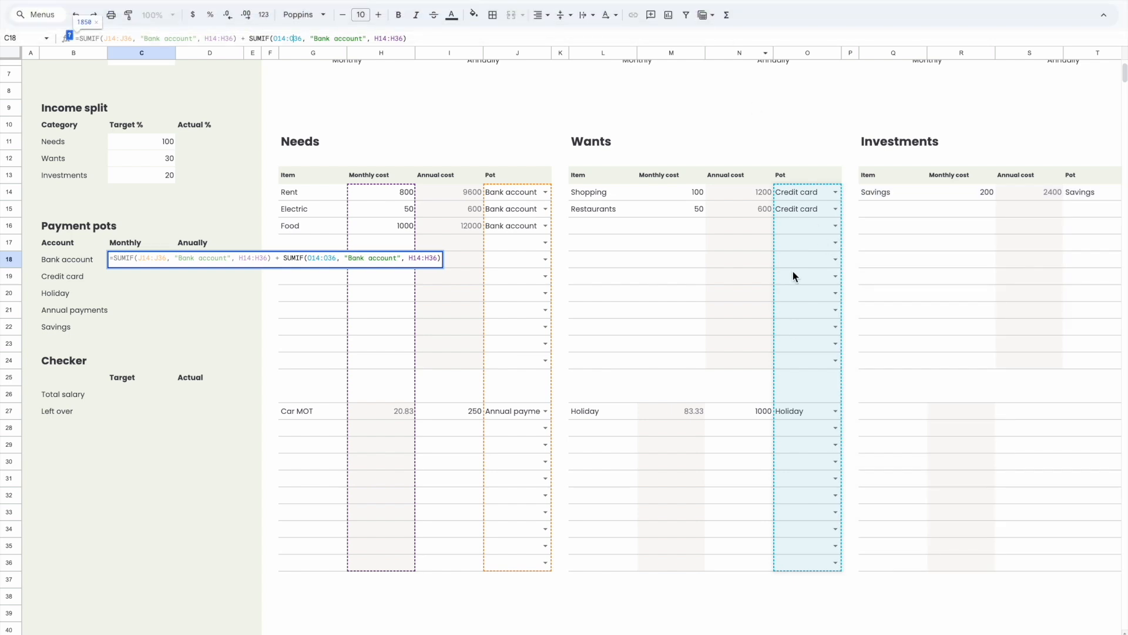
- Change the second SUMIF's sum range in C18 to the Wants monthly costs, M14:M36, and commit the formula
left_click(378, 38)
key("BackSpace")
type("M")
left_click(394, 38)
key("BackSpace")
type("M")
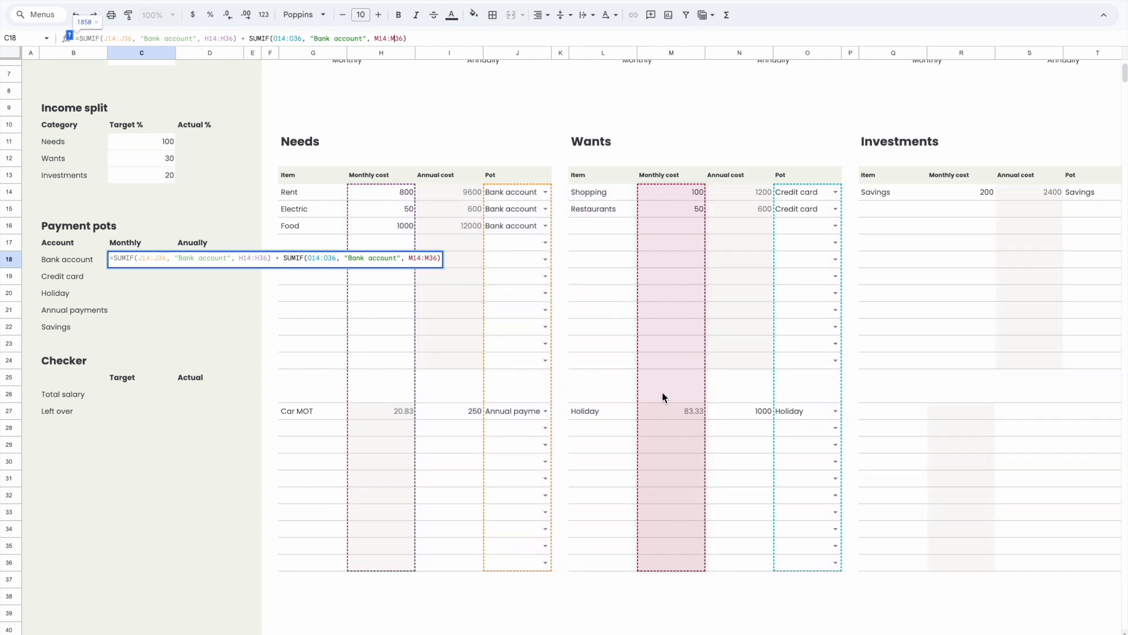
scroll(688, 173, "up", 1)
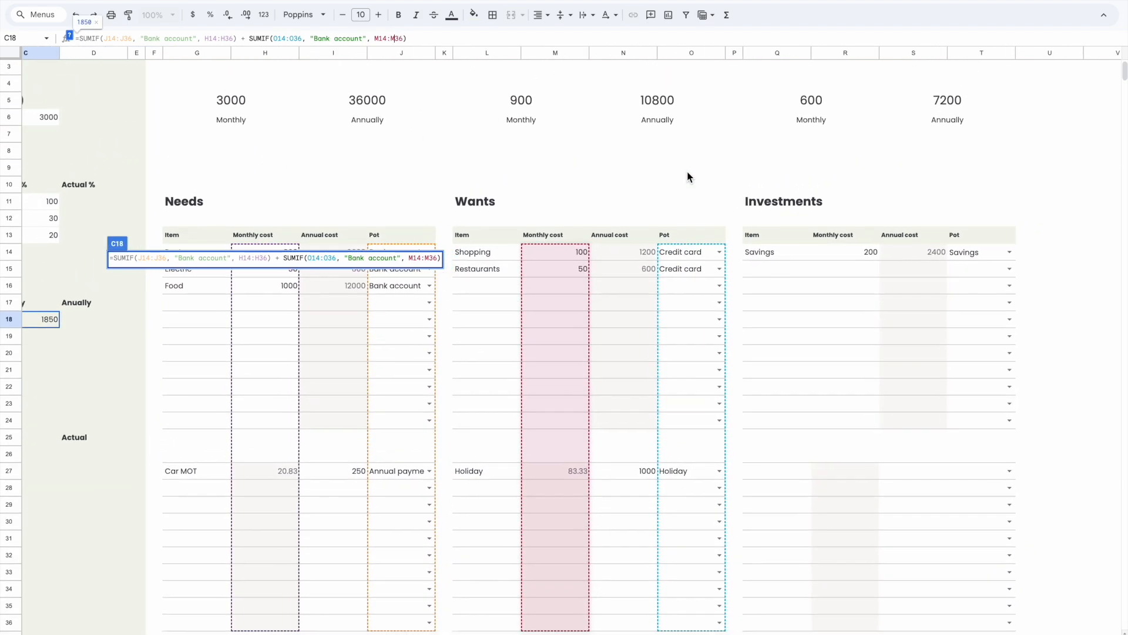
key("Return")
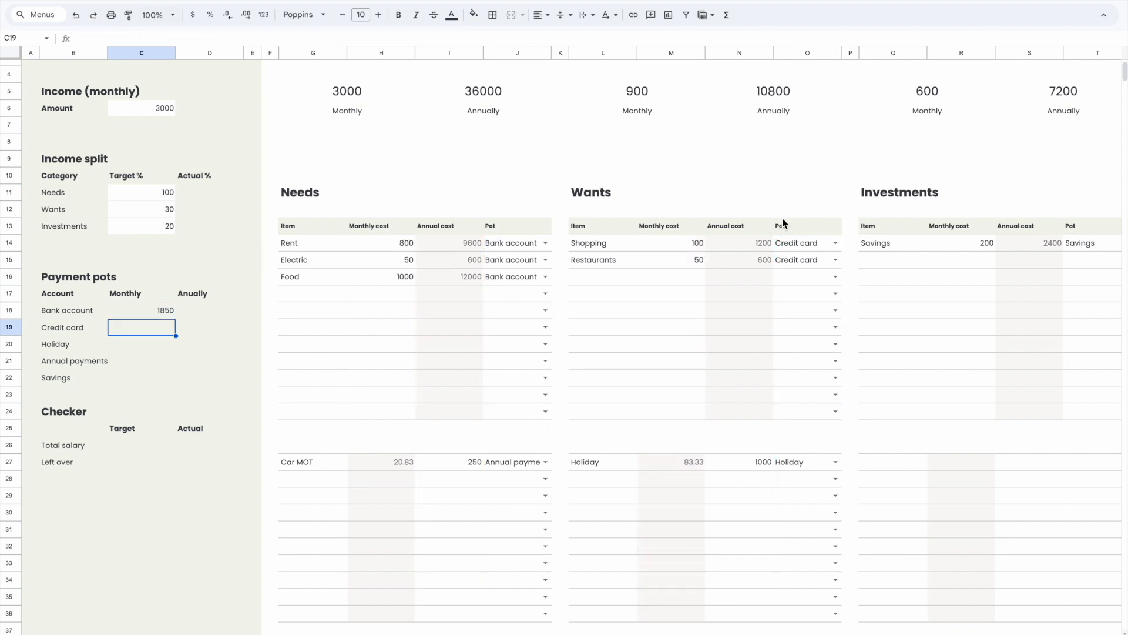
- Set the Restaurants row's pot to Bank account in the Wants table and check the monthly total in C18
left_click(836, 259)
left_click(794, 274)
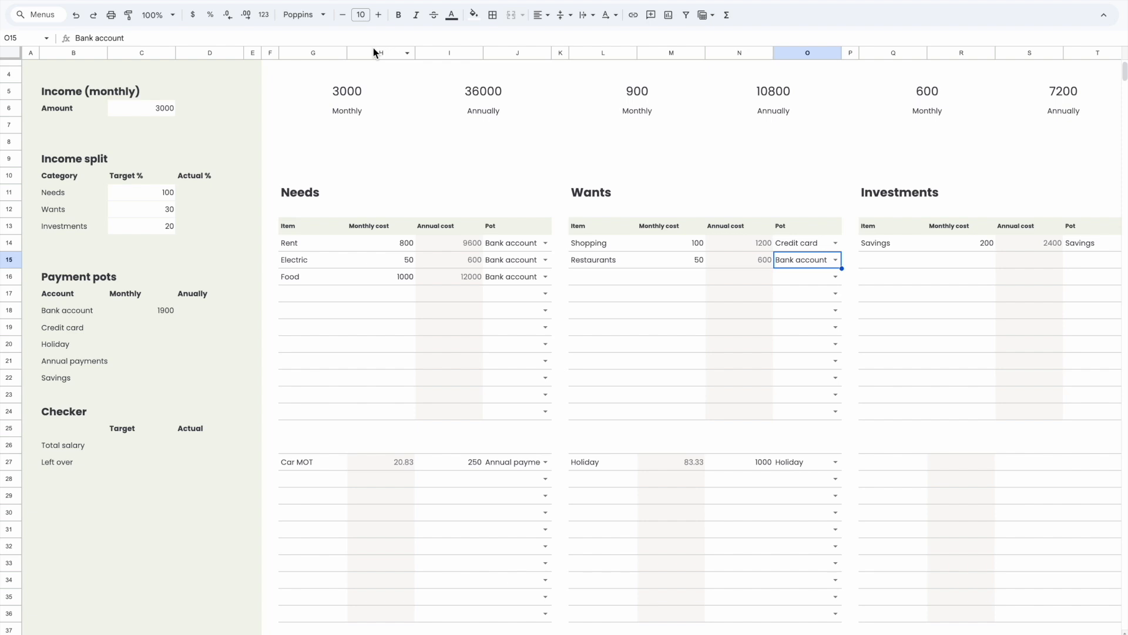
left_click(167, 310)
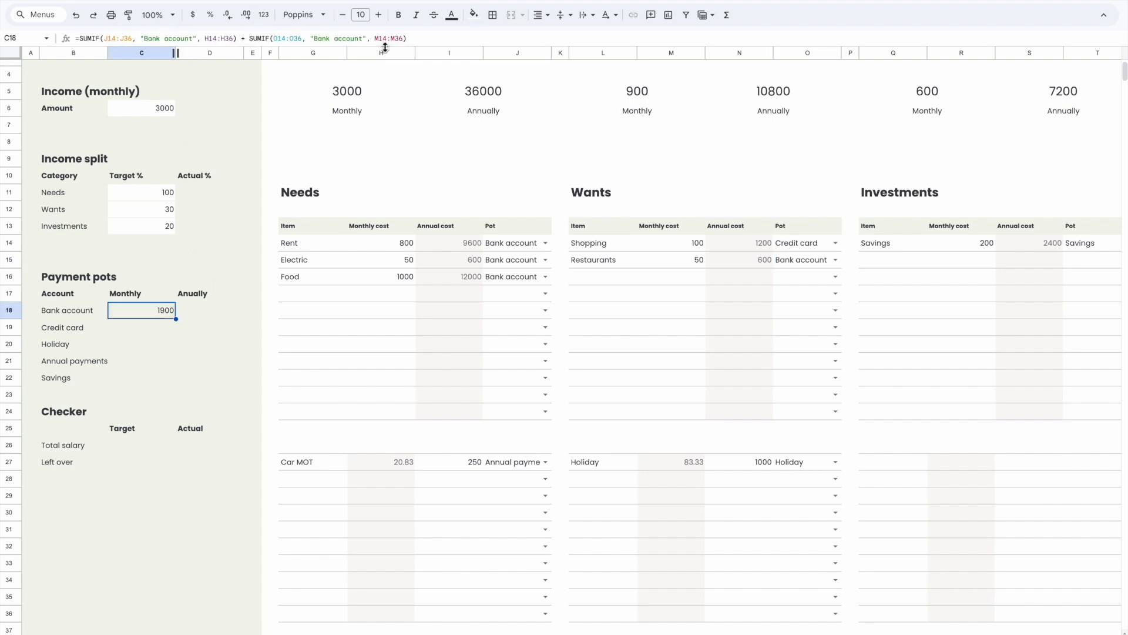
- Append another copy of the SUMIF to C18 and set its criteria range to the Investments pot column, T14:T36
left_click(427, 39)
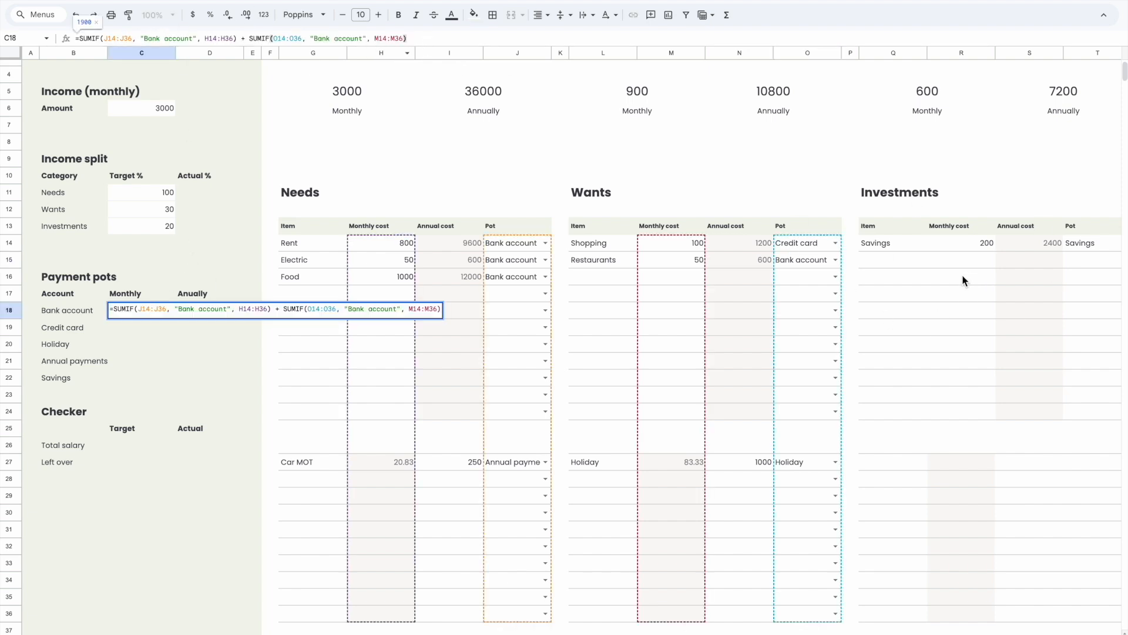
scroll(963, 281, "right", 2)
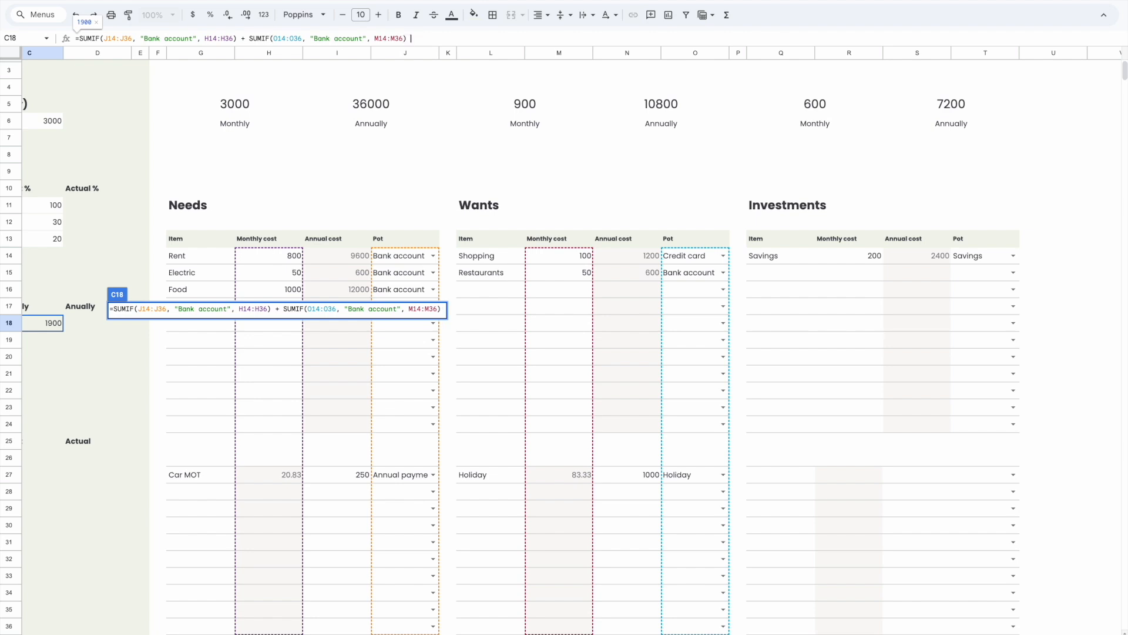
key("ctrl+v")
left_click(440, 39)
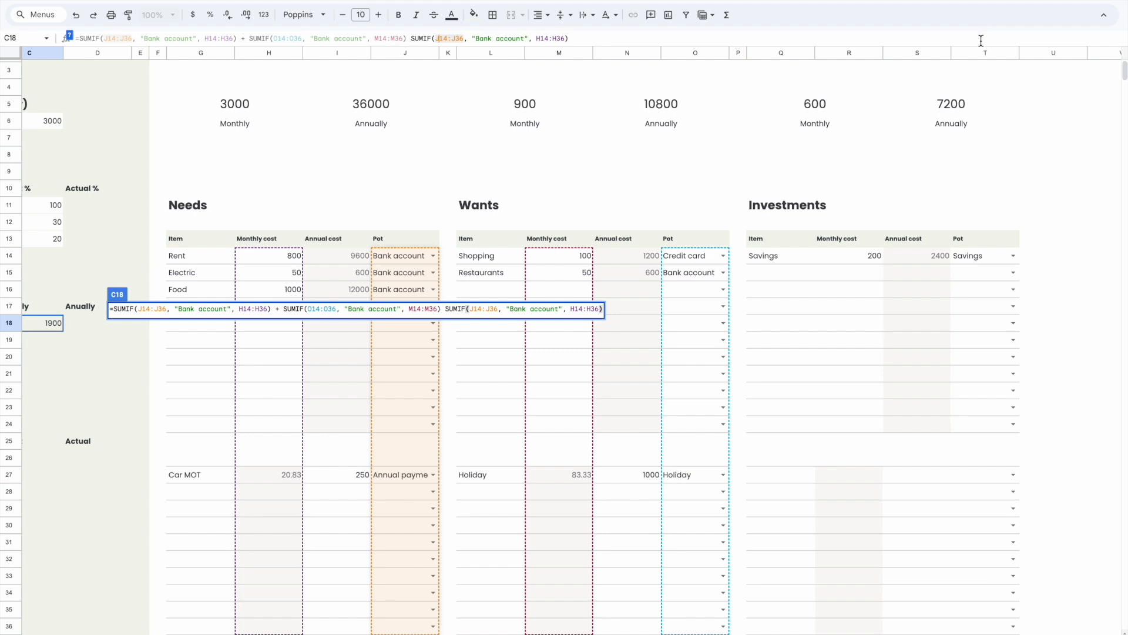
type("T")
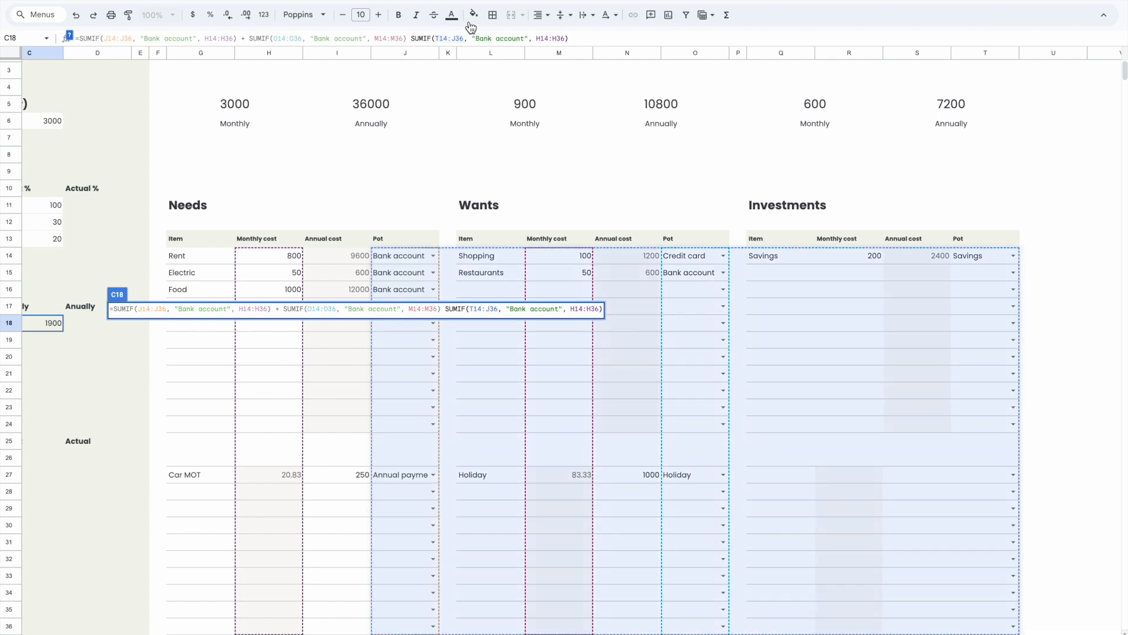
left_click(455, 37)
key("BackSpace")
type("T")
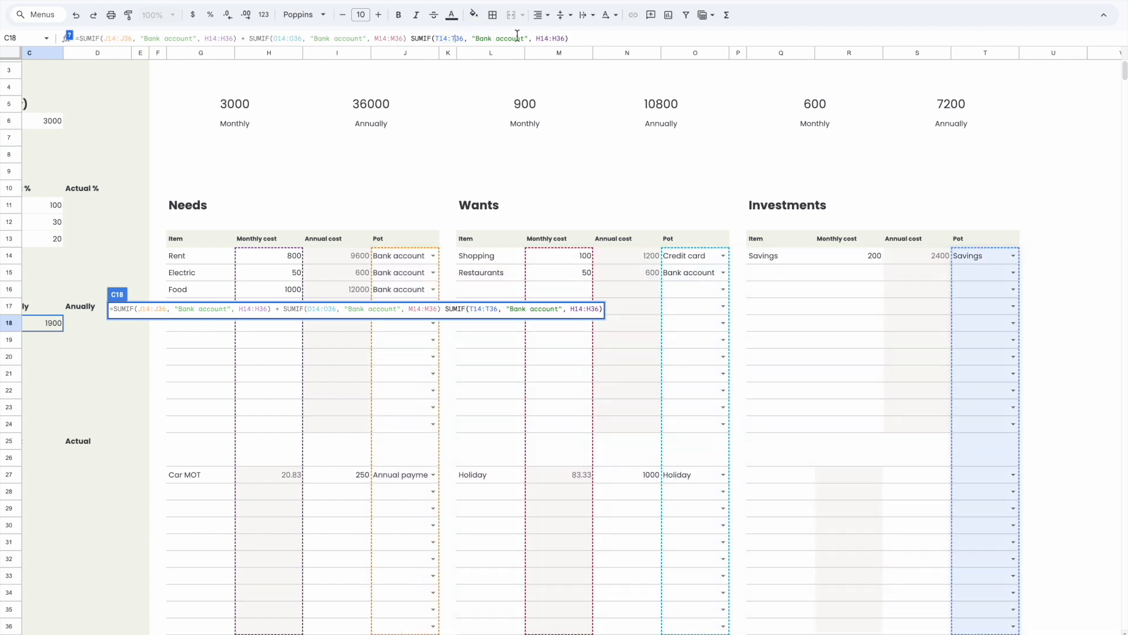
- Change the third SUMIF's sum range in C18 to the Investments monthly costs, R14:R36, and commit the formula
left_click(539, 37)
key("BackSpace")
type("R")
left_click(557, 38)
key("BackSpace")
type("R")
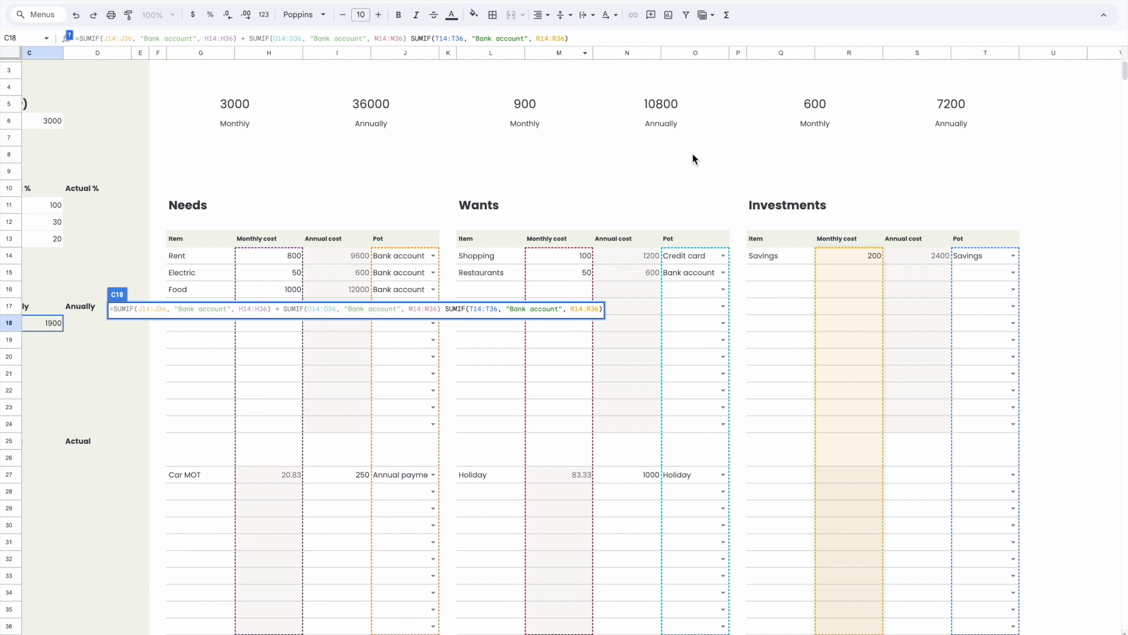
key("Return")
scroll(646, 377, "left", 4)
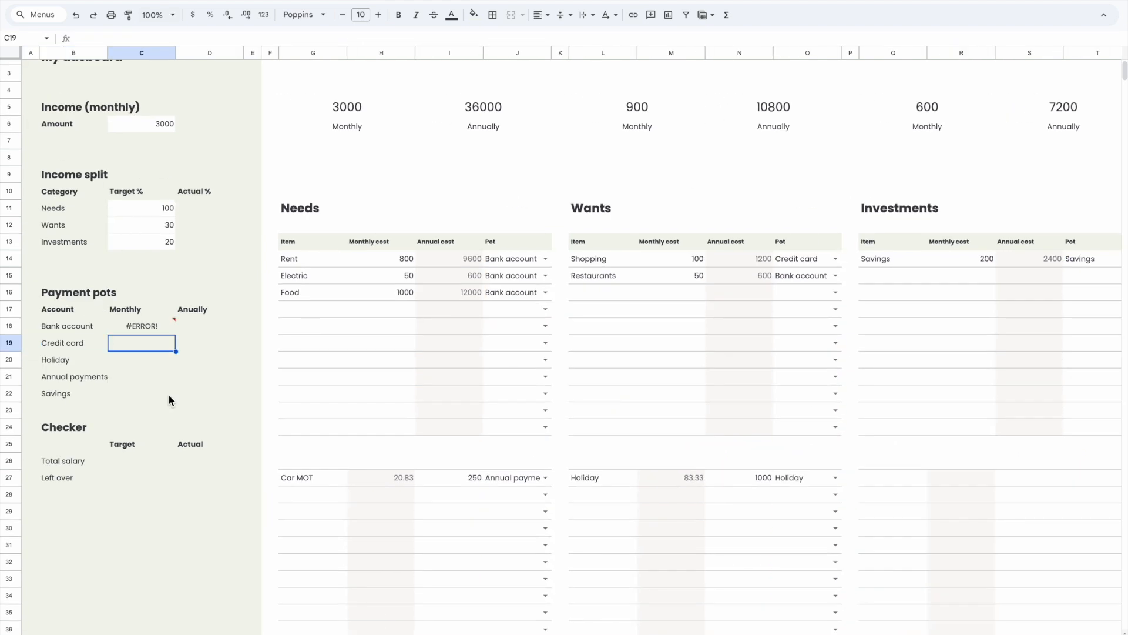
- Insert the missing plus sign between the second and third SUMIF in C18 and commit the formula
left_click(151, 333)
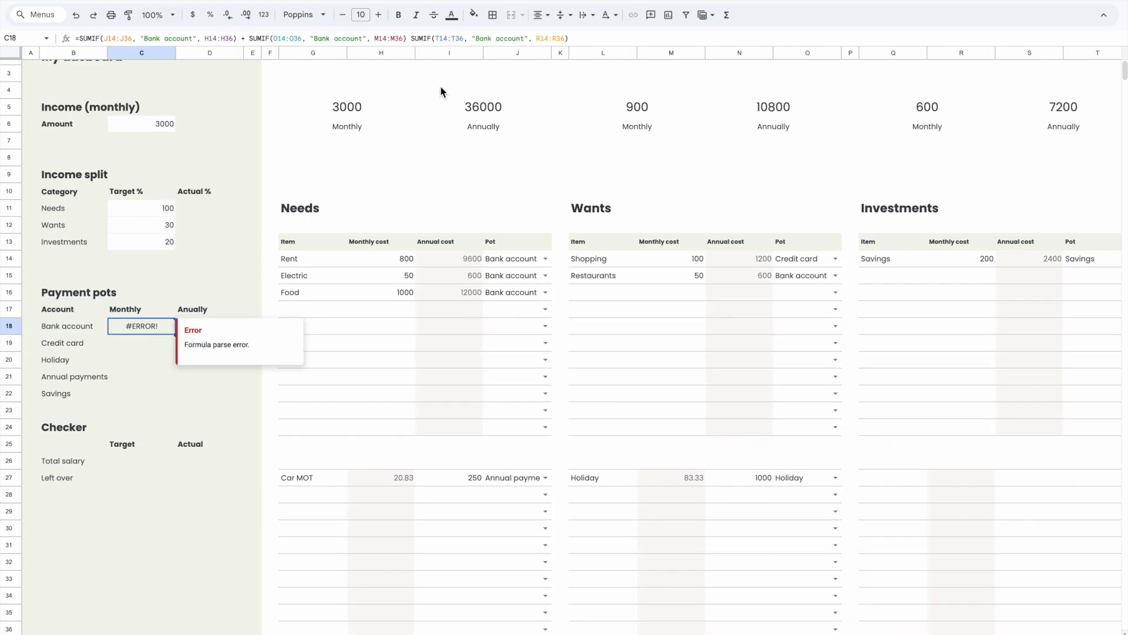
left_click(556, 38)
scroll(535, 172, "right", 2)
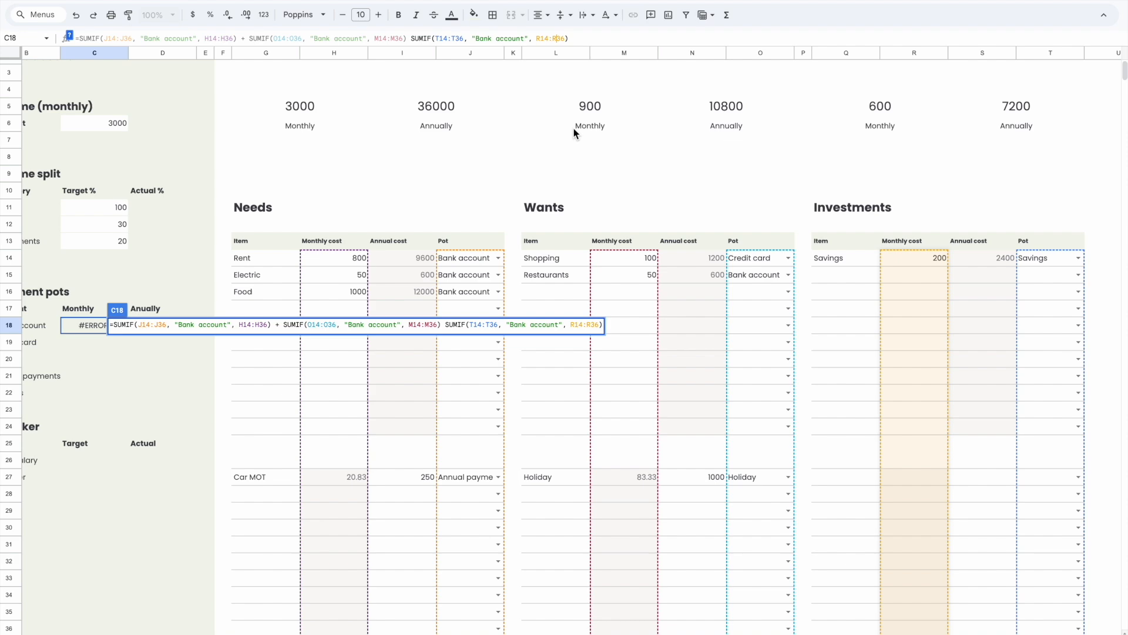
scroll(474, 261, "left", 1)
scroll(473, 261, "down", 1)
scroll(473, 261, "up", 1)
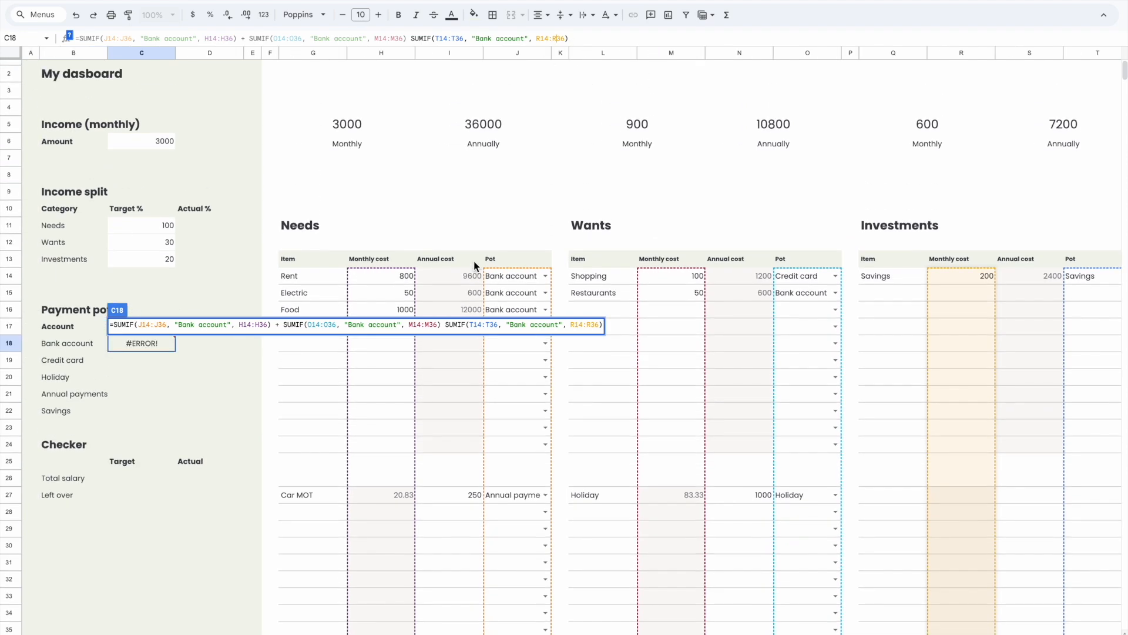
scroll(473, 261, "down", 1)
scroll(473, 261, "right", 2)
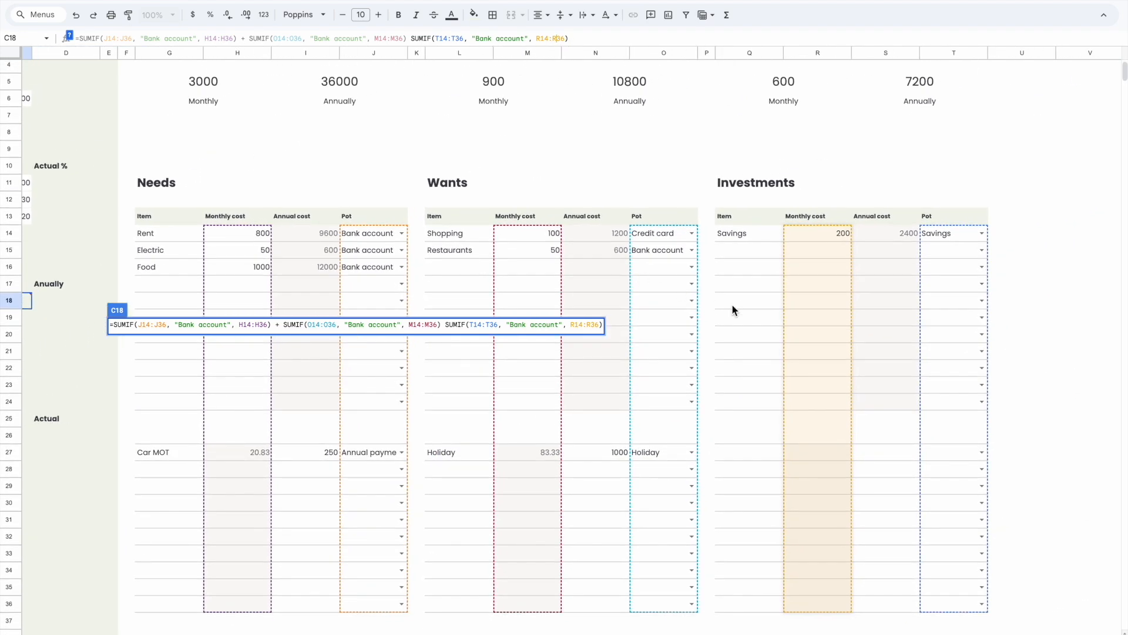
scroll(514, 341, "left", 3)
scroll(514, 341, "up", 1)
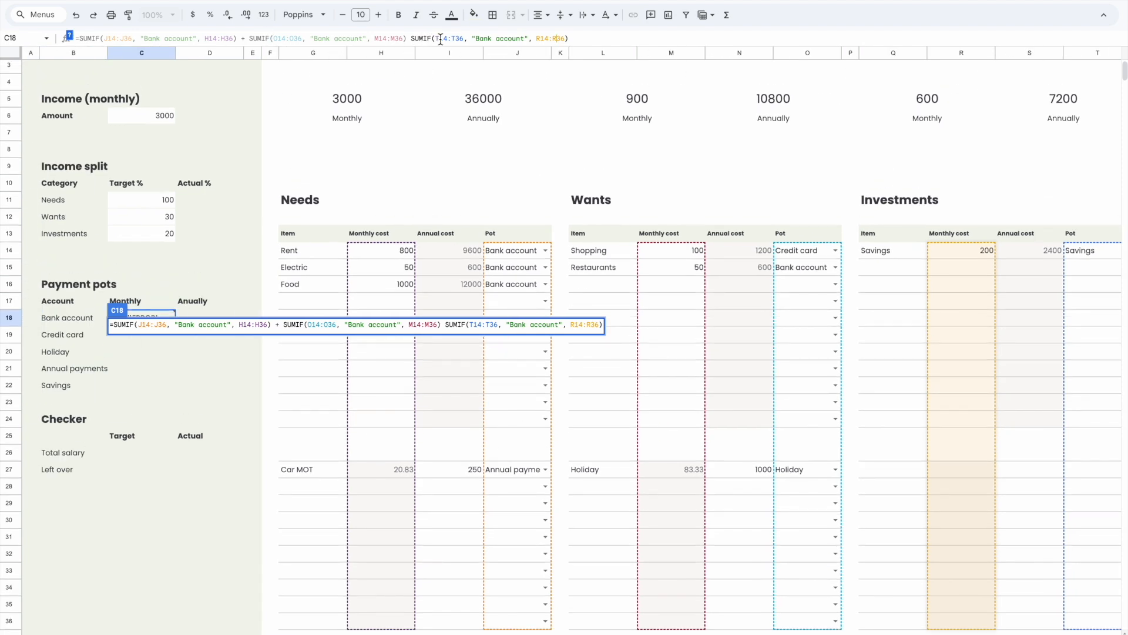
left_click(413, 38)
type("+")
key("Return")
scroll(1073, 324, "down", 1)
scroll(1073, 324, "down", 1)
left_click(148, 301)
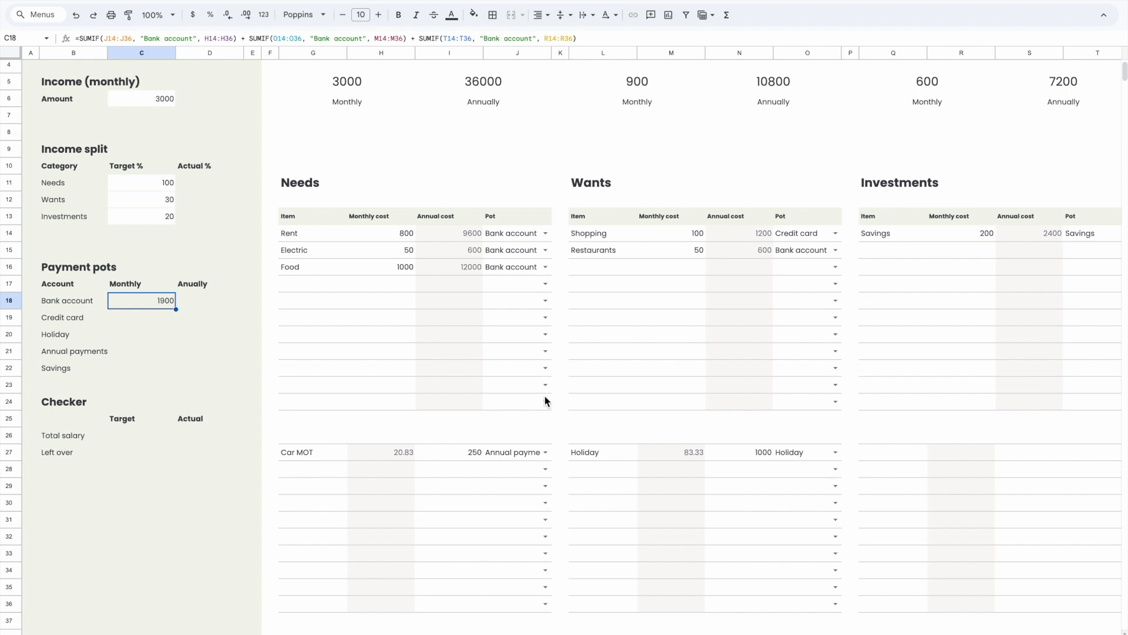
- Set the Savings row's pot to Bank account in the Investments table and check the monthly total in C18
scroll(941, 262, "right", 2)
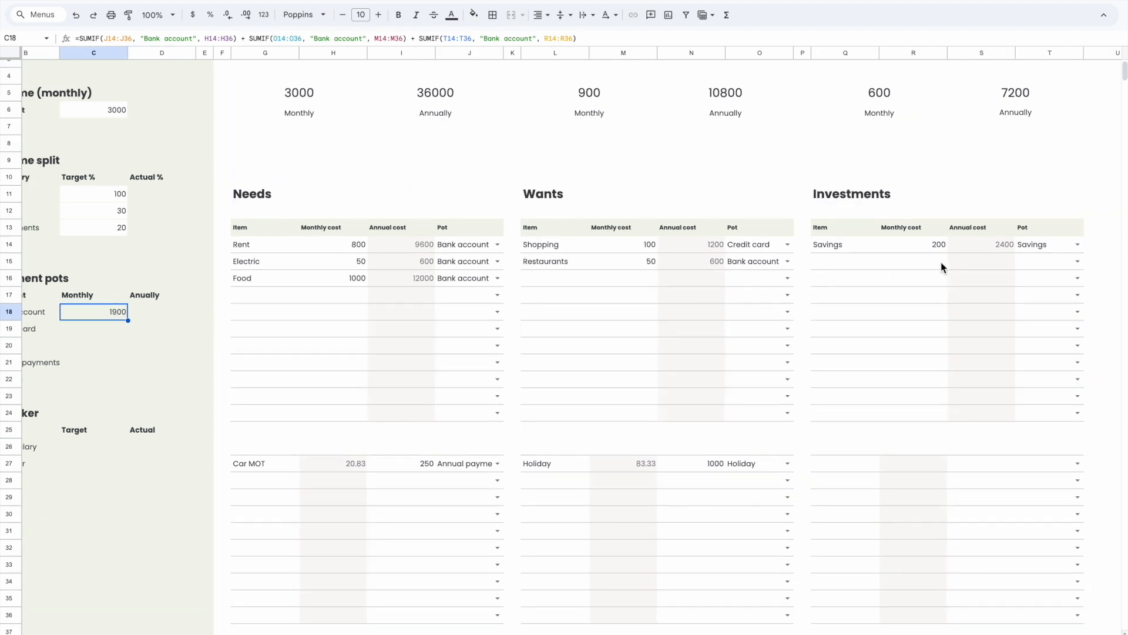
left_click(1045, 245)
left_click(1008, 262)
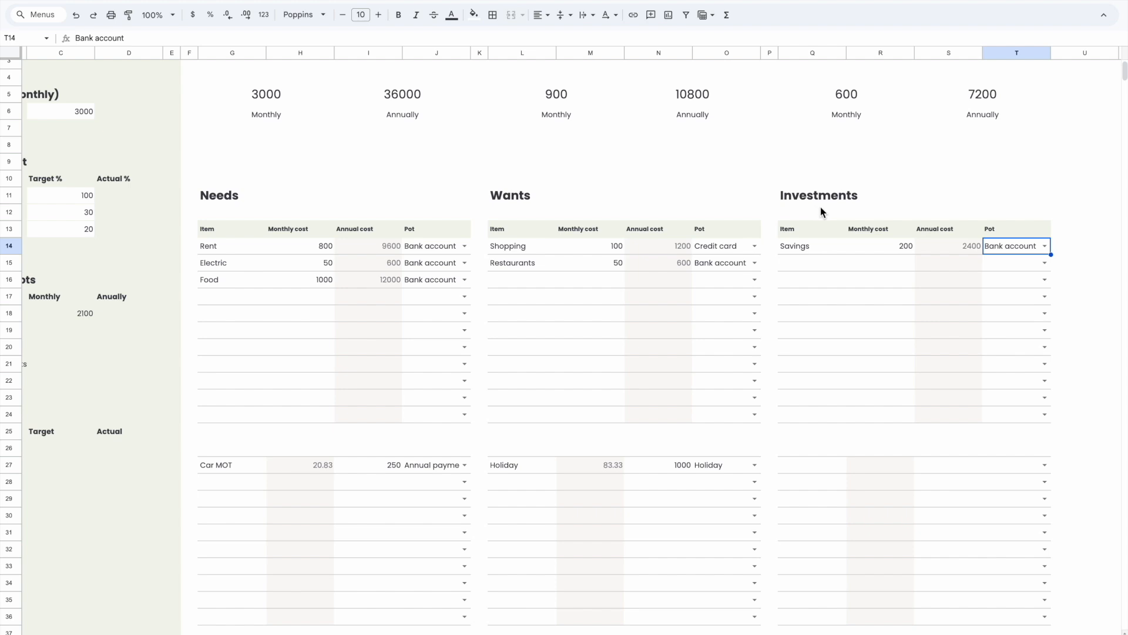
scroll(529, 299, "left", 2)
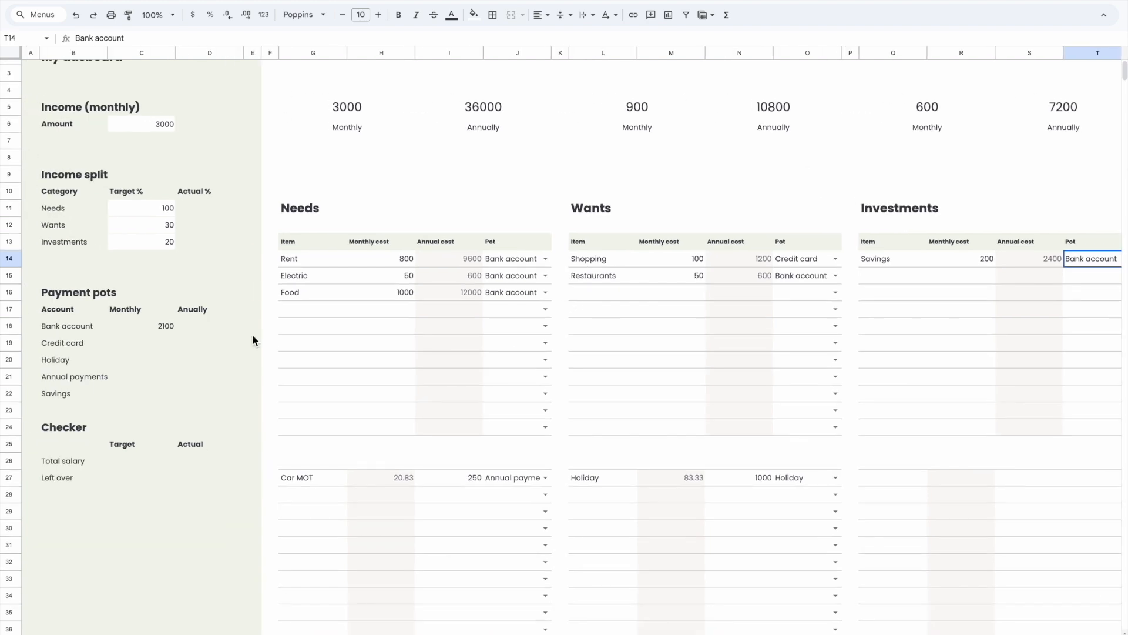
left_click(134, 327)
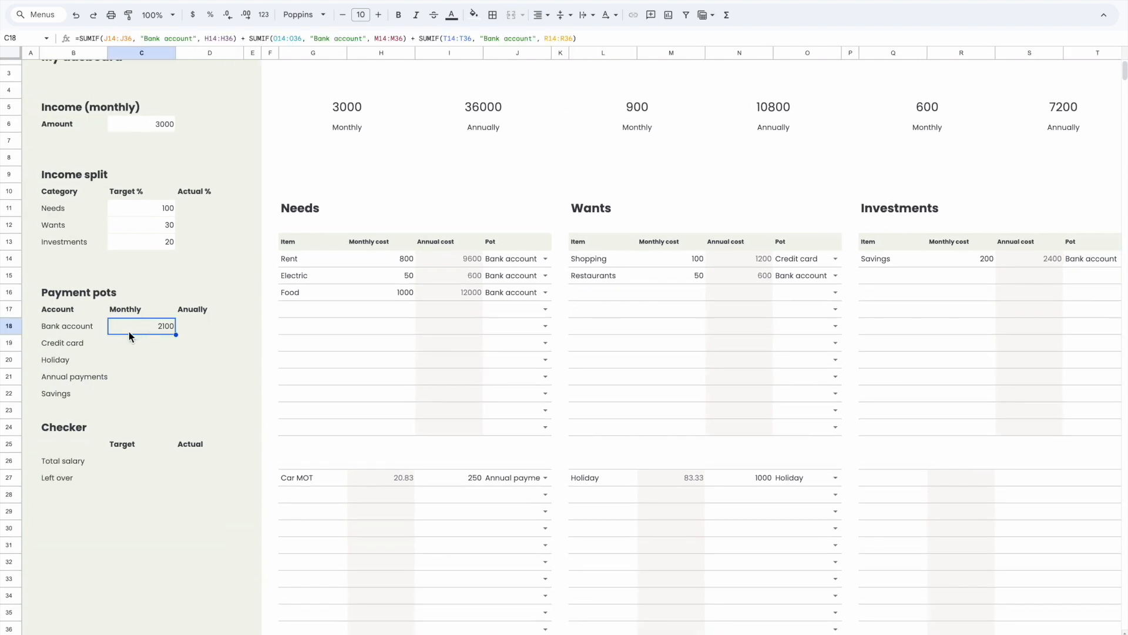
left_click(81, 348)
left_click(79, 357)
left_click(77, 378)
left_click(76, 391)
left_click(153, 344)
- Copy the full three-part SUMIF formula text from C18 into the Credit card monthly cell C19
left_click(152, 331)
scroll(347, 365, "up", 1)
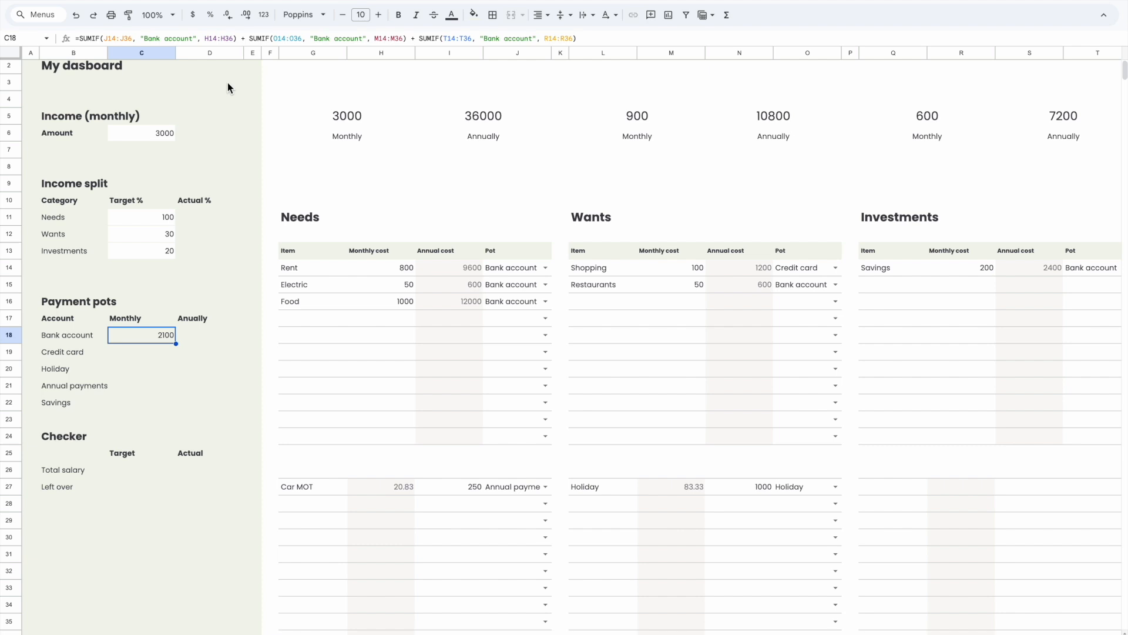
left_click_drag(575, 37, 75, 37)
key("ctrl+c")
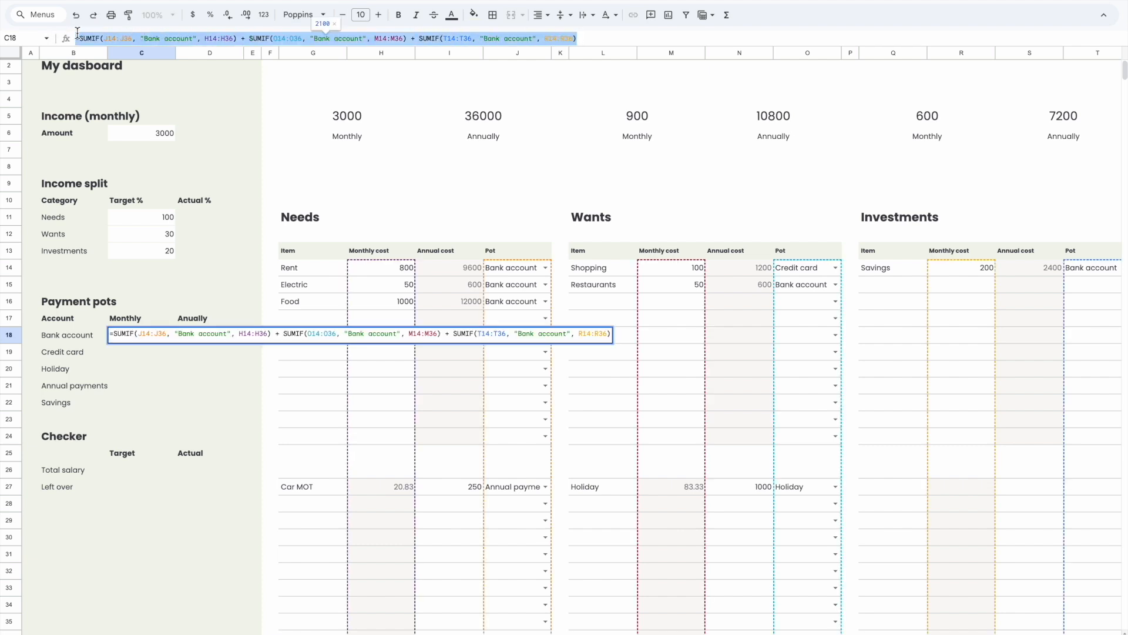
key("Return")
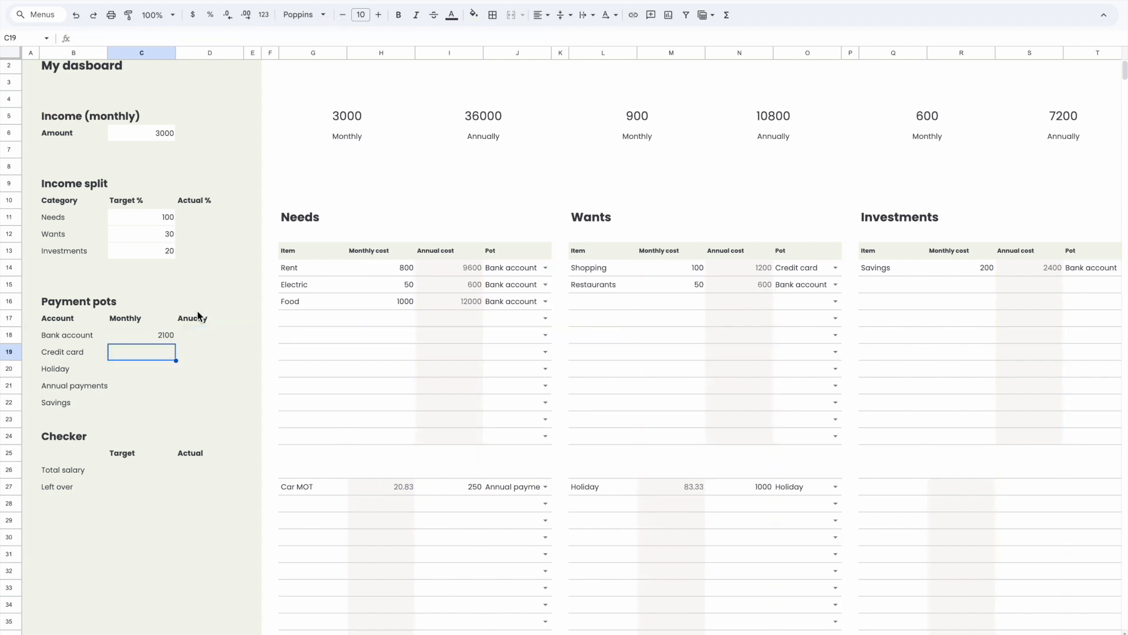
left_click(95, 35)
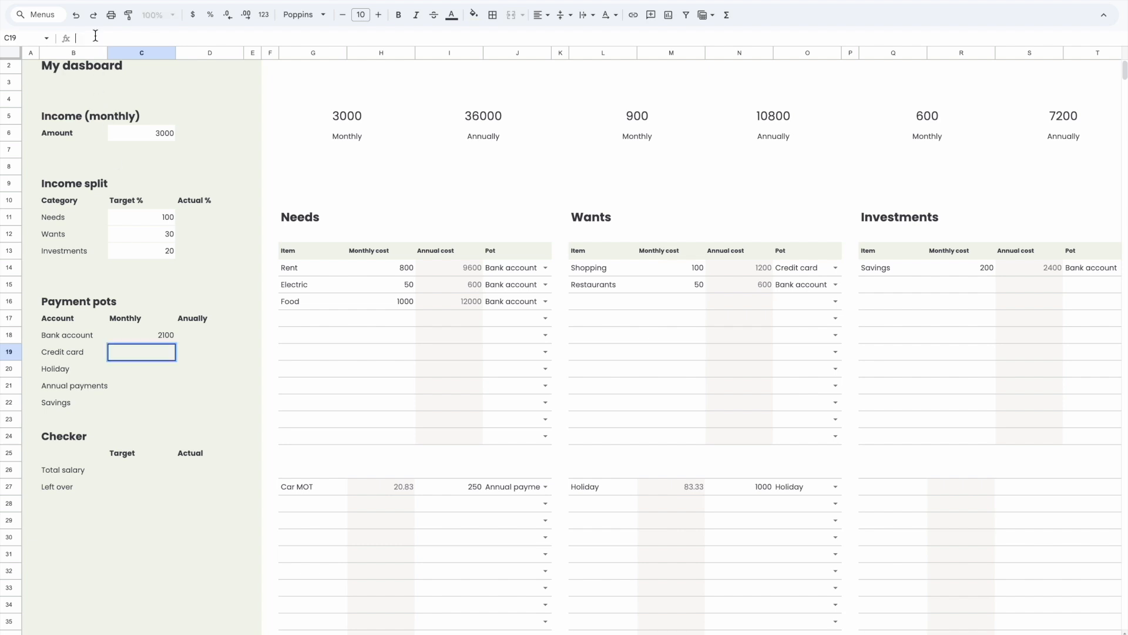
key("ctrl+v")
- Change the first SUMIF's criterion in the Credit card monthly cell C19 to "Credit card"
left_click(193, 38)
key("BackSpace")
key("BackSpace")
key("BackSpace")
key("BackSpace")
key("BackSpace")
key("BackSpace")
key("BackSpace")
key("BackSpace")
key("BackSpace")
key("BackSpace")
key("BackSpace")
type("Credit ")
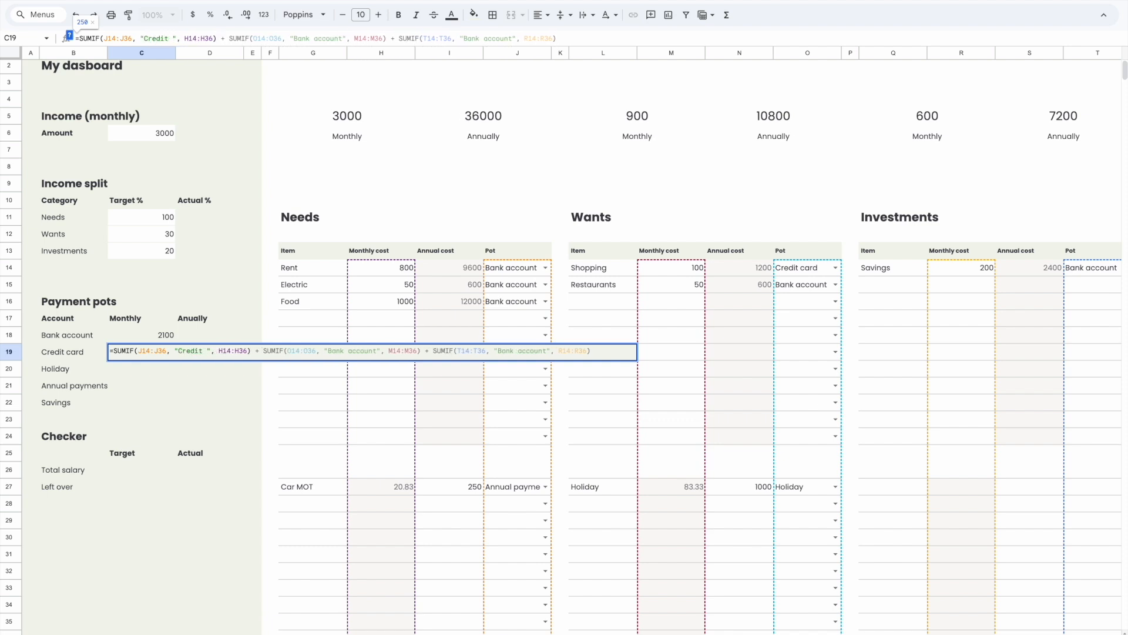
type("card")
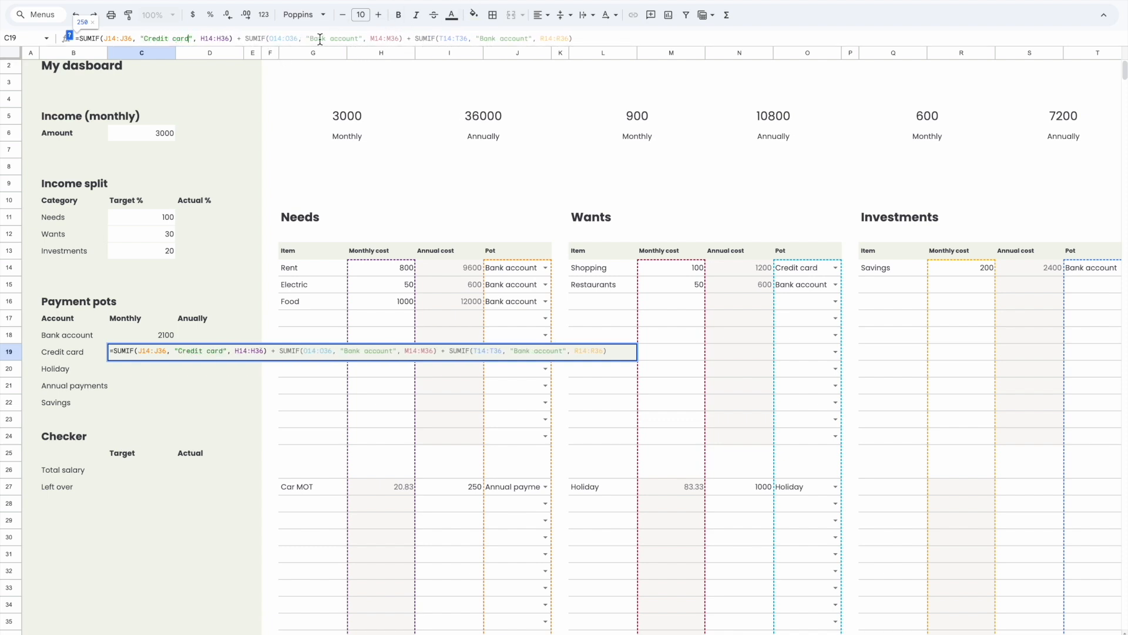
- Change the second SUMIF's criterion in C19, the Wants part of the formula, to "Credit card"
left_click(355, 38)
key("BackSpace")
key("BackSpace")
key("BackSpace")
key("BackSpace")
key("BackSpace")
key("BackSpace")
key("BackSpace")
key("BackSpace")
key("BackSpace")
key("BackSpace")
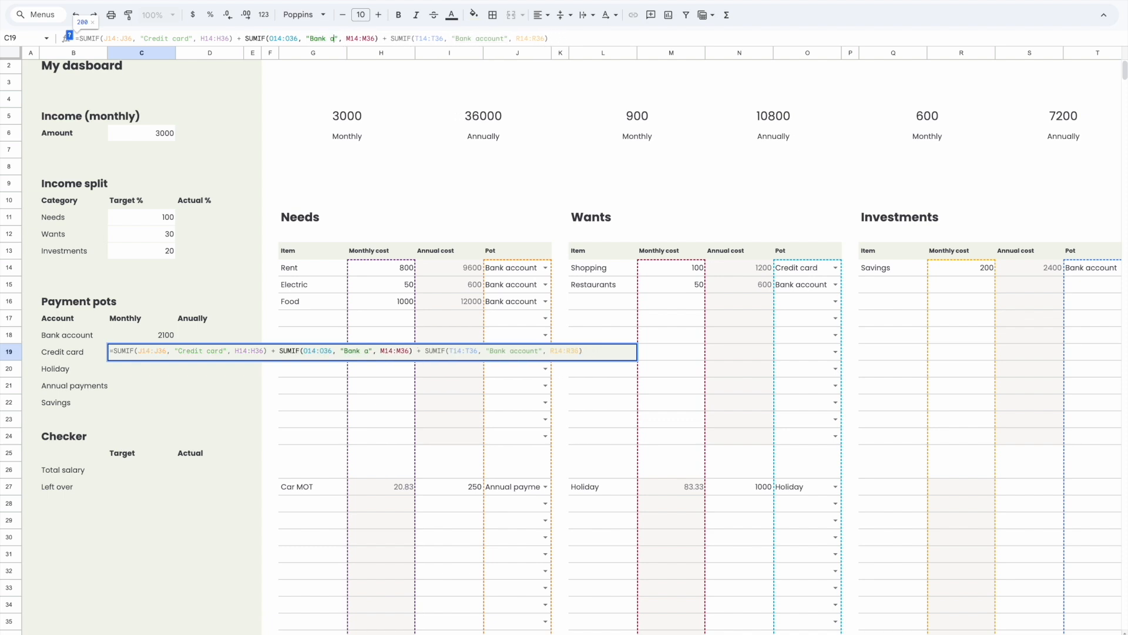
key("BackSpace")
key("BackSpace")
type("Credit c")
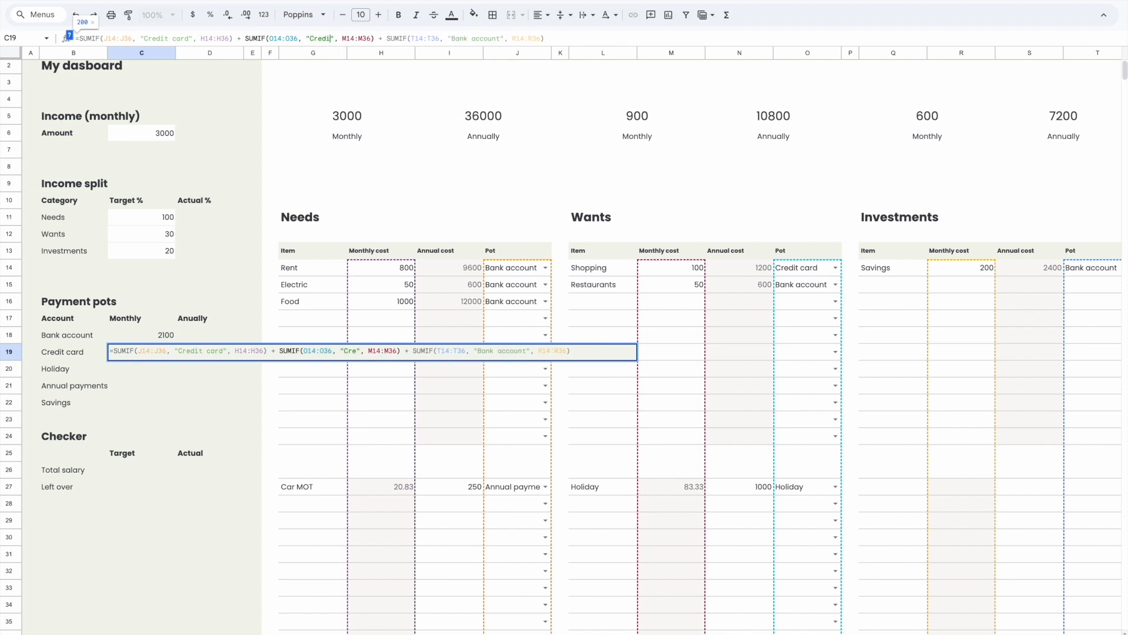
type("ard")
- Clear the "Bank account" criterion text from the third SUMIF in C19, the Investments part of the formula
left_click(526, 38)
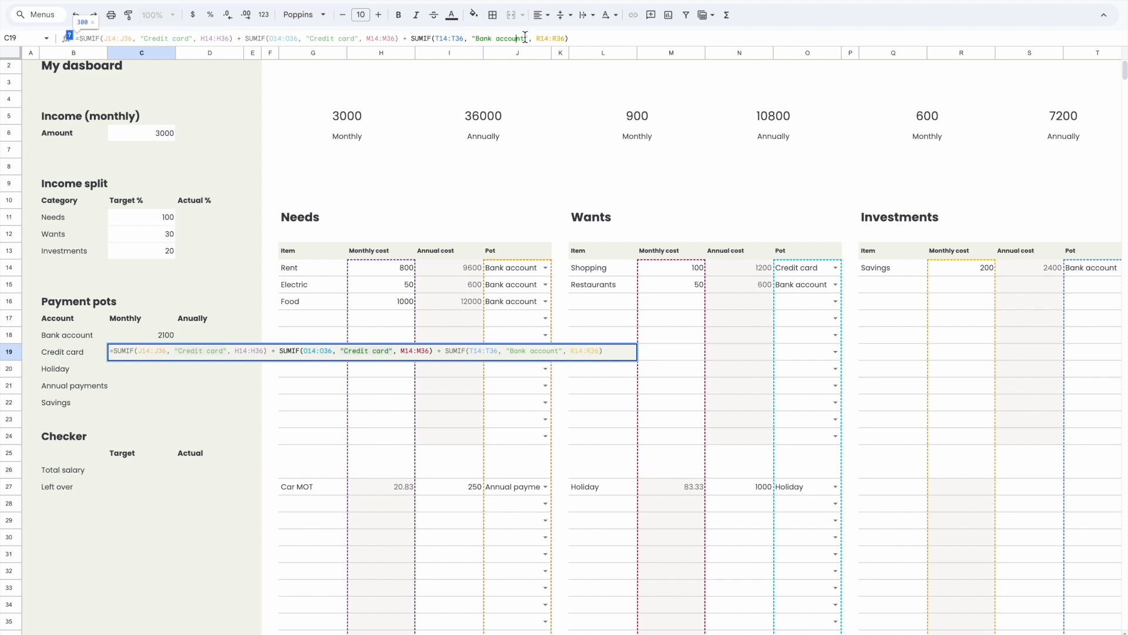
key("BackSpace")
key("BackSpace")
key("BackSpace")
key("BackSpace")
key("BackSpace")
key("BackSpace")
key("BackSpace")
key("BackSpace")
key("BackSpace")
key("BackSpace")
key("BackSpace")
key("BackSpace")
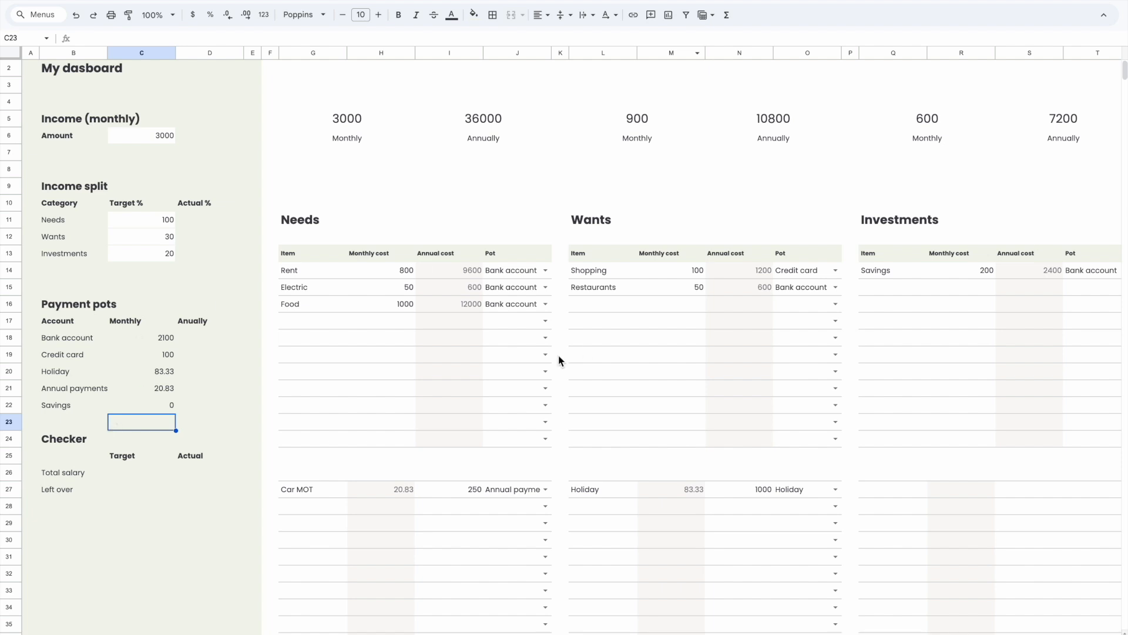
- Set the pot of both the Shopping and Restaurants rows in the Wants table to Savings
scroll(214, 415, "up", 1)
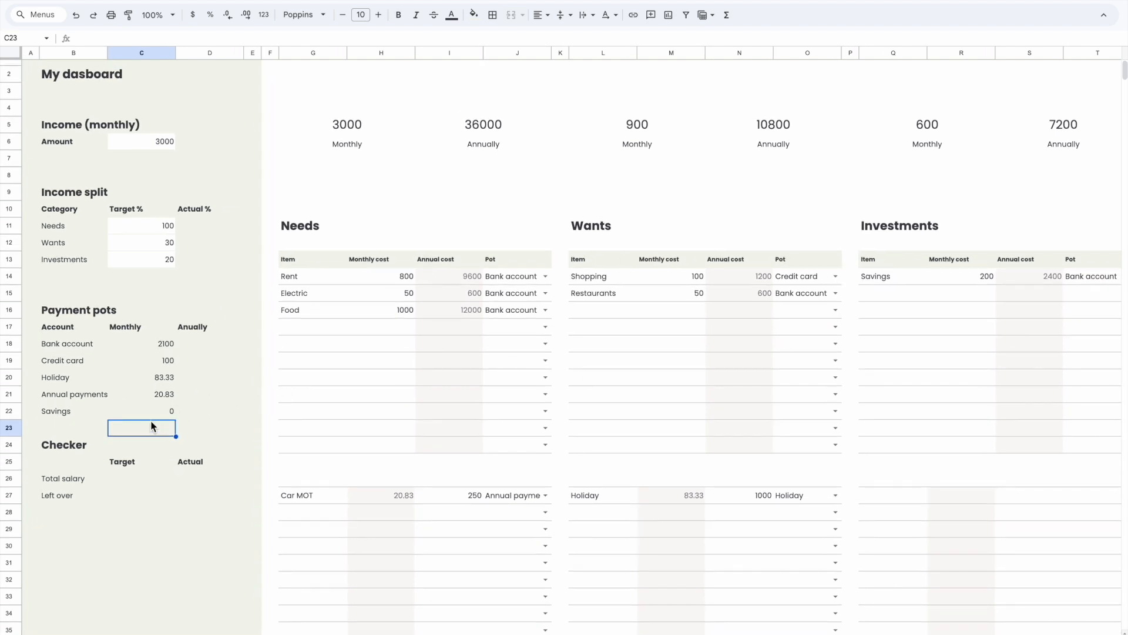
scroll(399, 385, "right", 2)
scroll(398, 385, "up", 1)
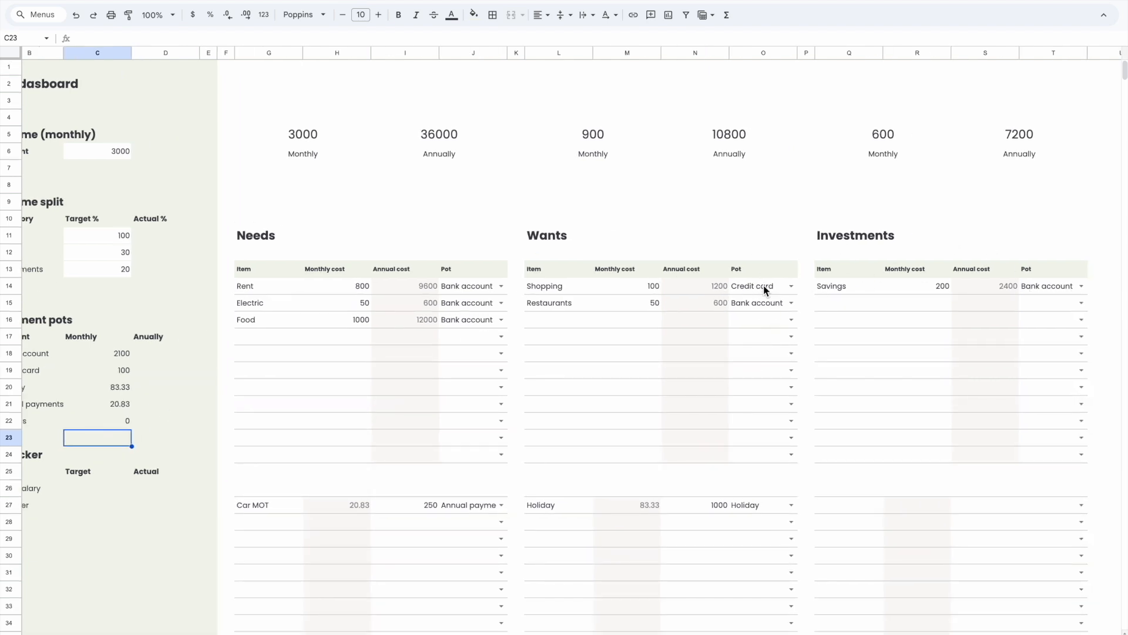
left_click(791, 286)
left_click(738, 369)
left_click(784, 301)
left_click(791, 303)
left_click(781, 382)
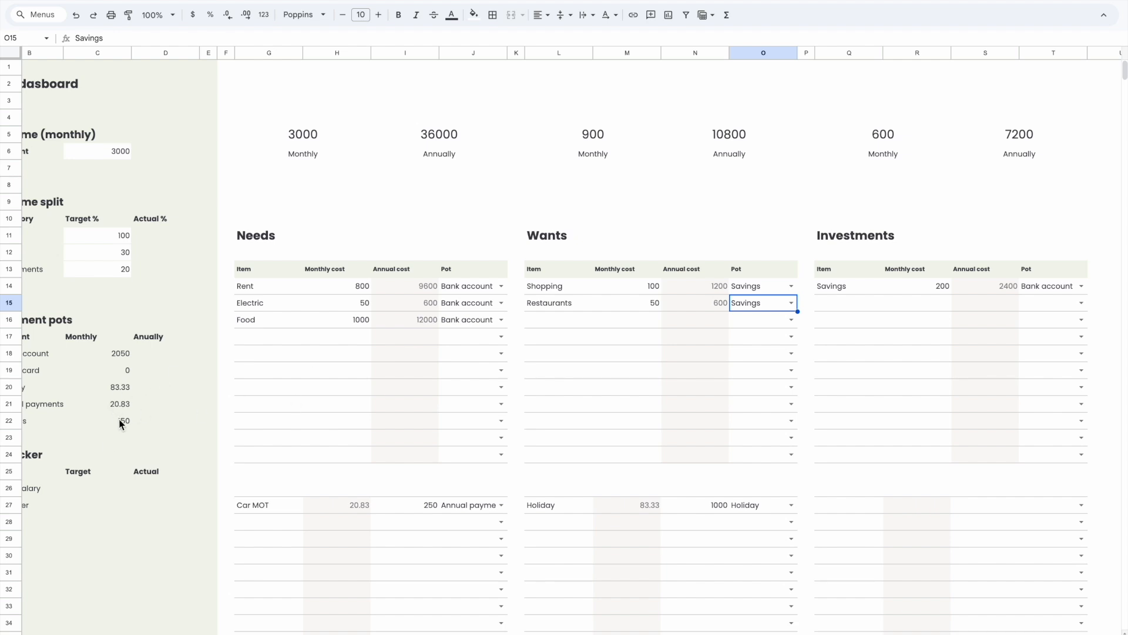
- Set the Shopping row's pot to Credit card and the Investments table's Savings row pot to Holiday
scroll(120, 423, "down", 1)
scroll(120, 423, "left", 1)
left_click(116, 356)
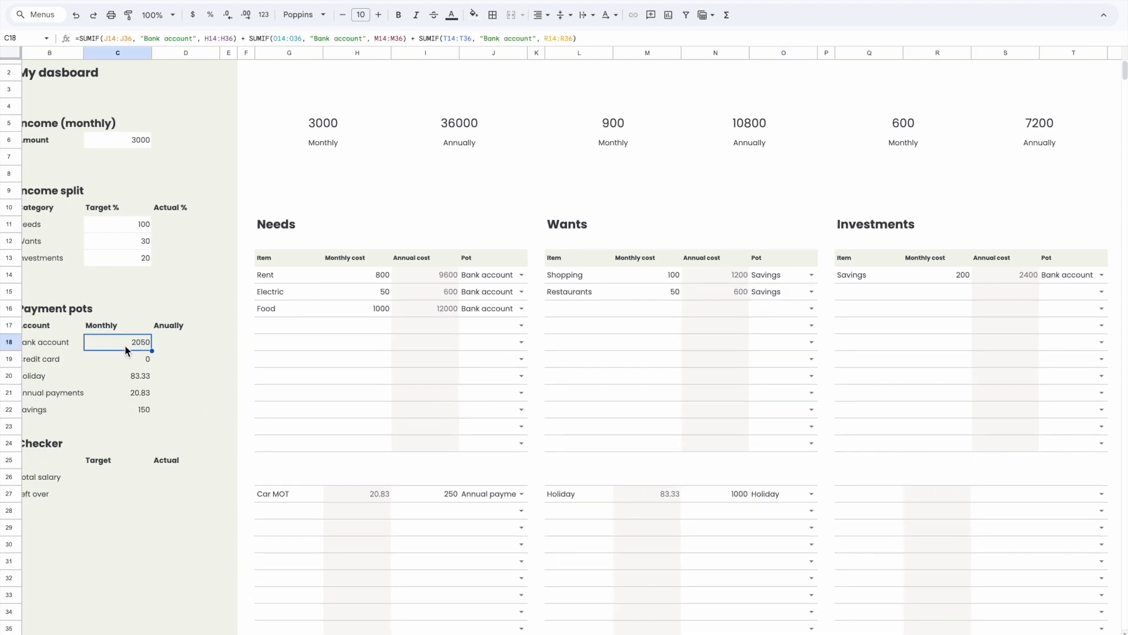
left_click(800, 274)
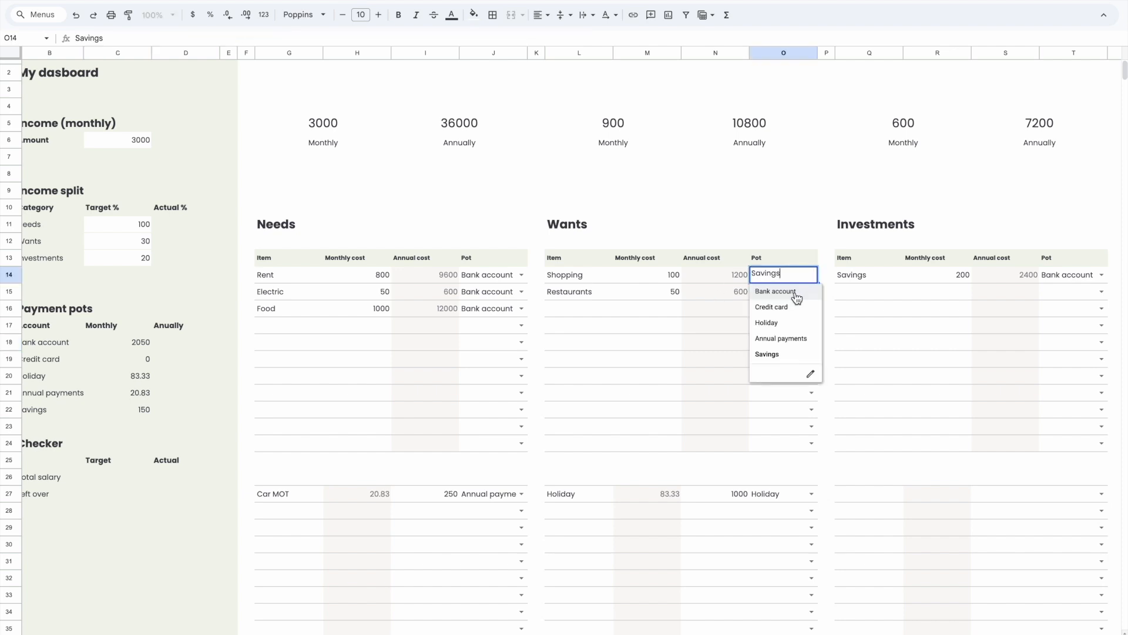
left_click(766, 309)
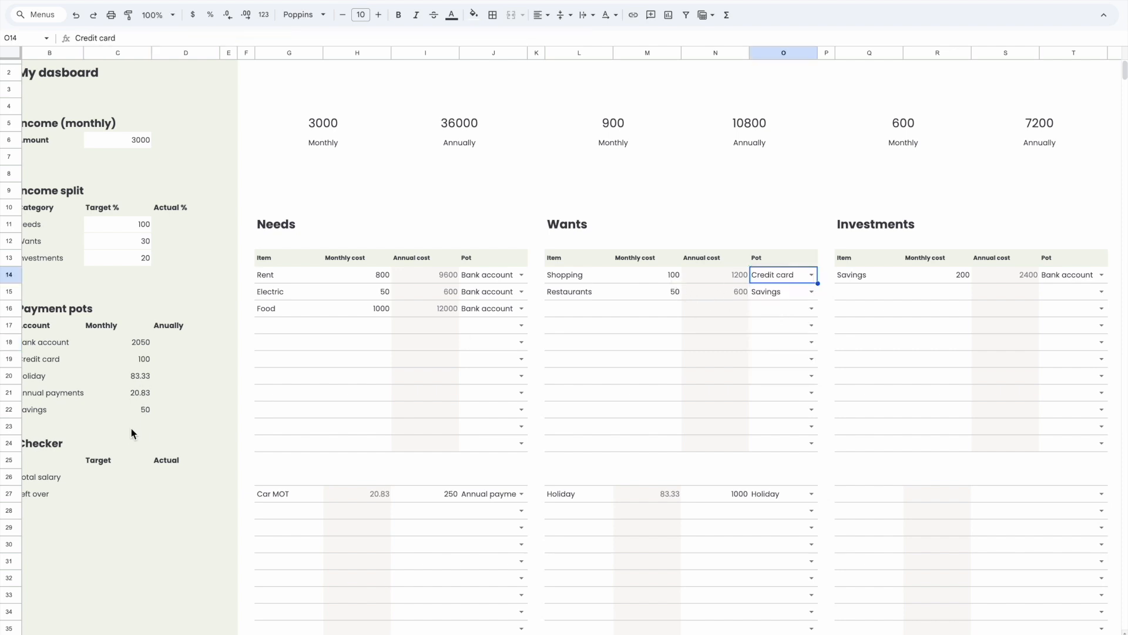
left_click(1100, 276)
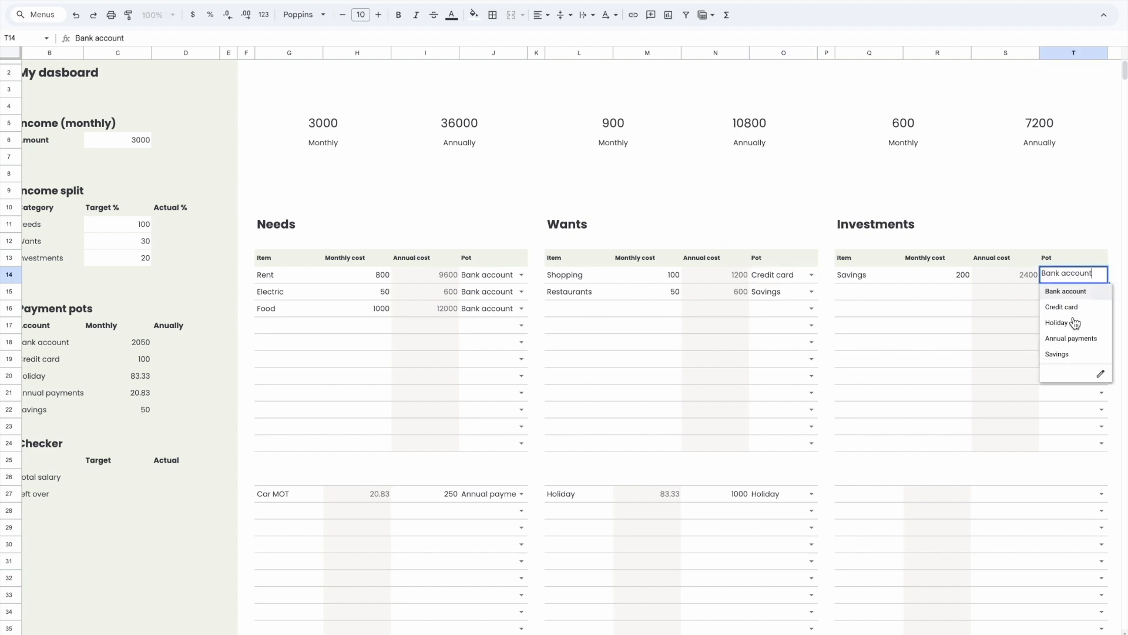
left_click(1074, 326)
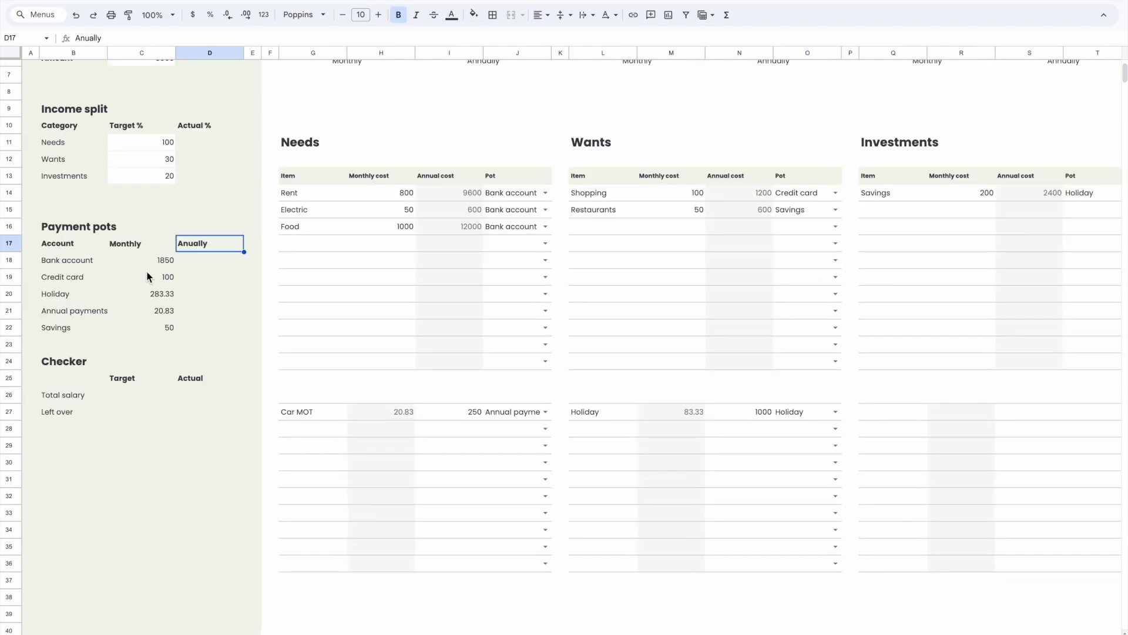
- Right-align the monthly and annual column headers C17:D17 of the Payment pots table
left_click(148, 263)
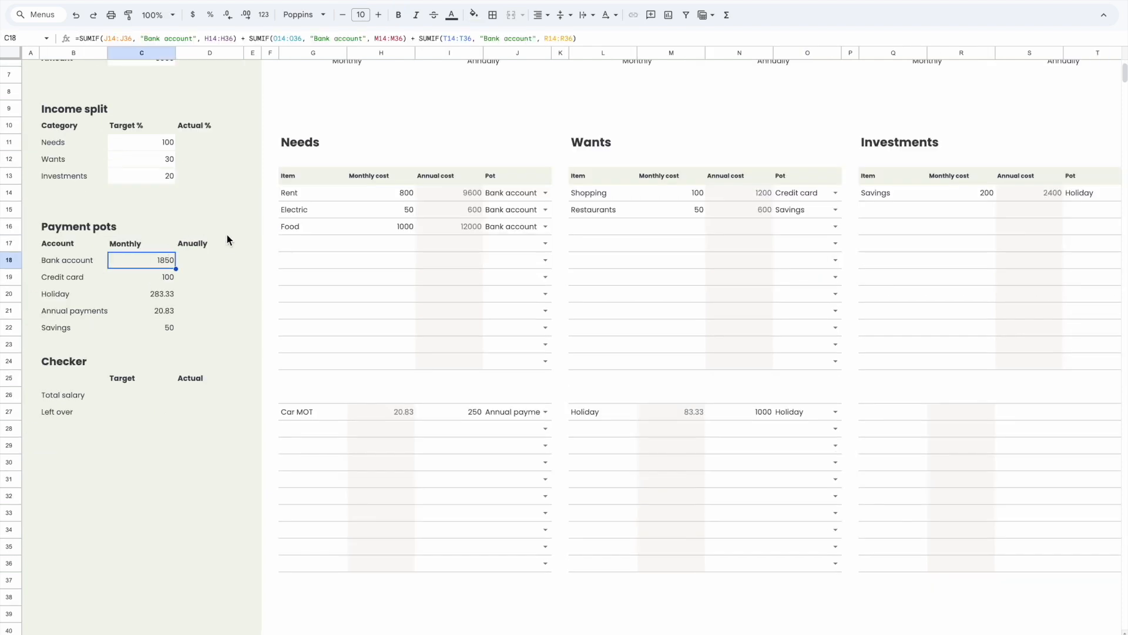
left_click(218, 264)
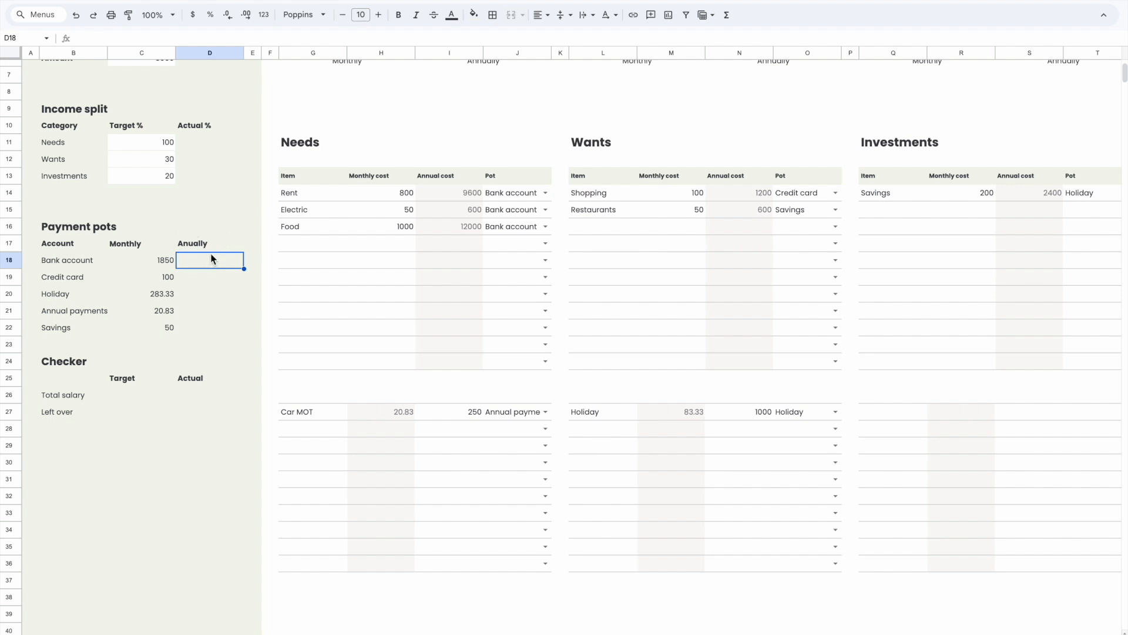
left_click(135, 245)
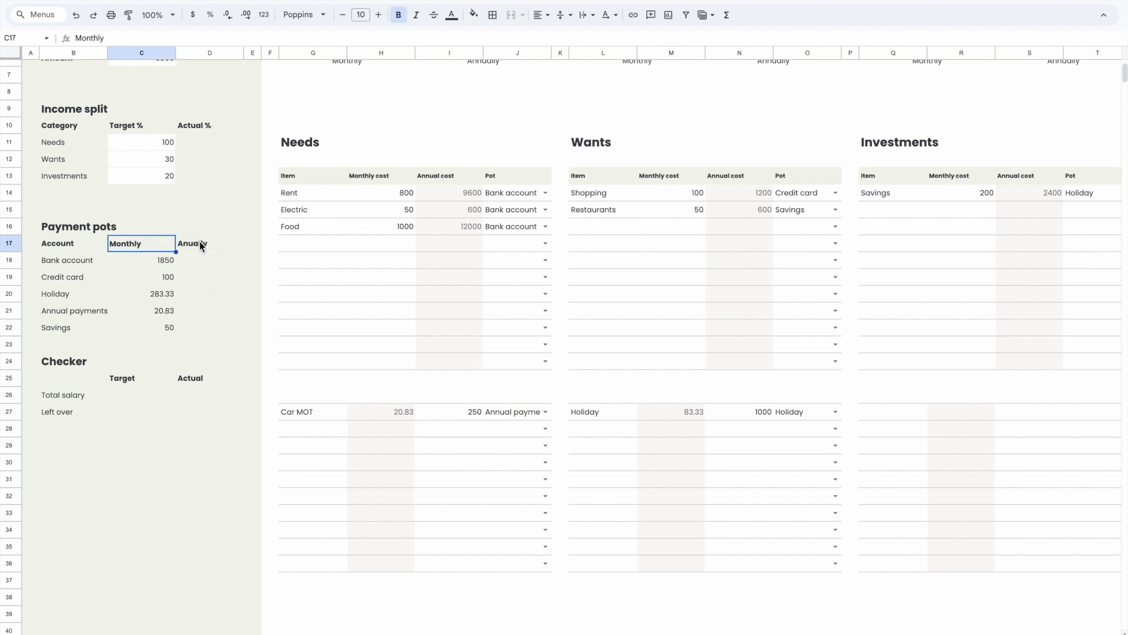
left_click(200, 246, "shift")
left_click(542, 14)
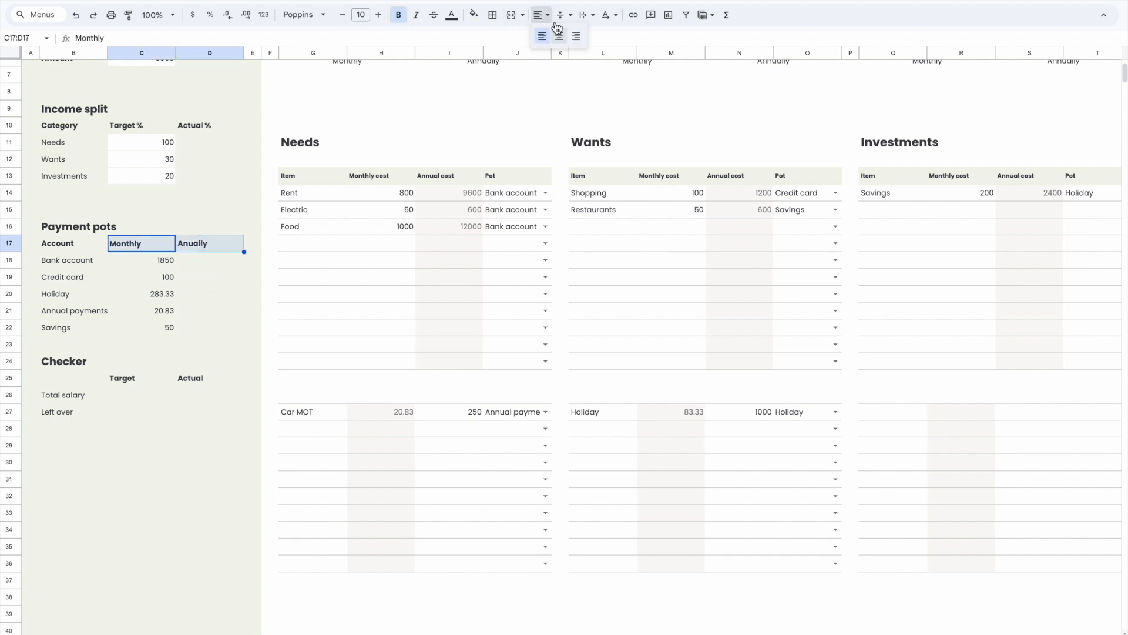
left_click(575, 35)
- Enter the formula =C18*12 in D18 as the Bank account pot's annual amount
left_click(168, 257)
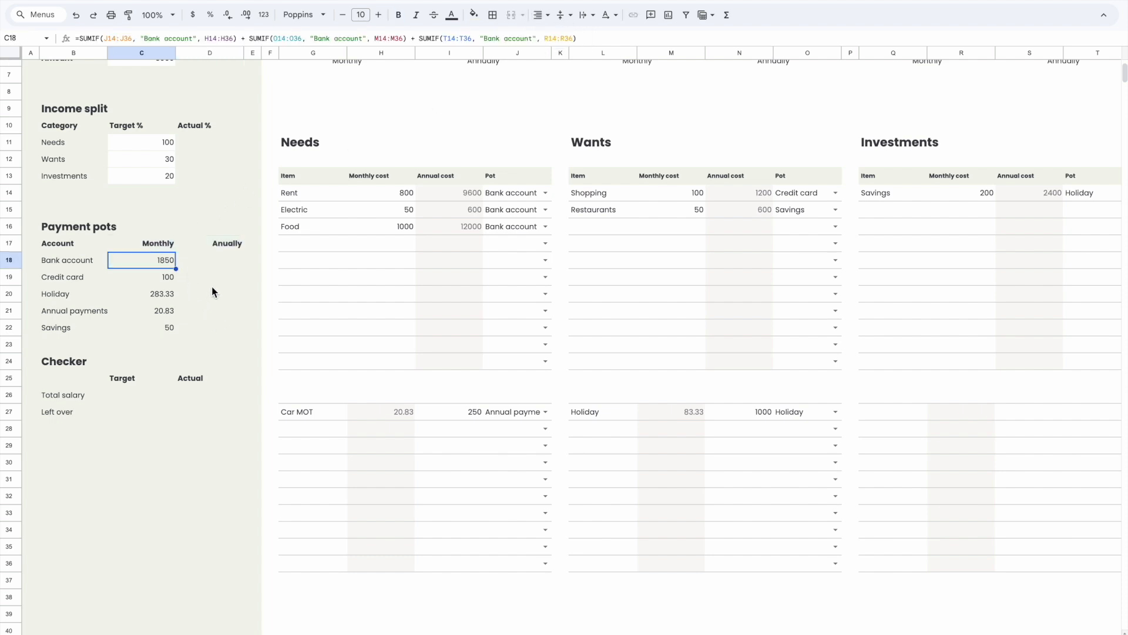
left_click(227, 254)
type("=")
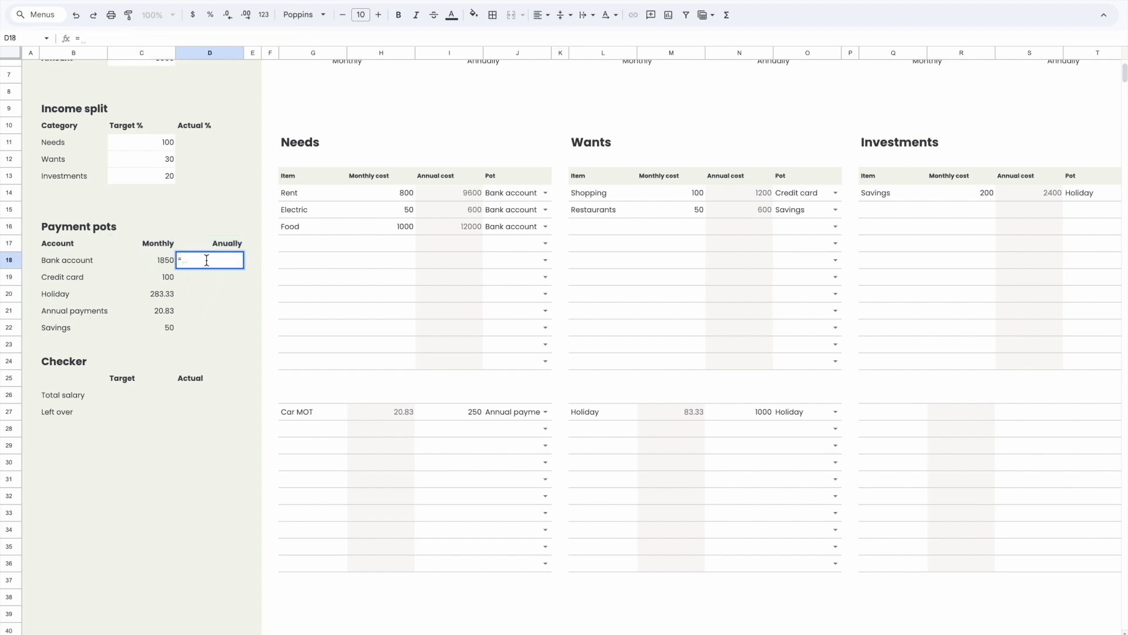
left_click(160, 262)
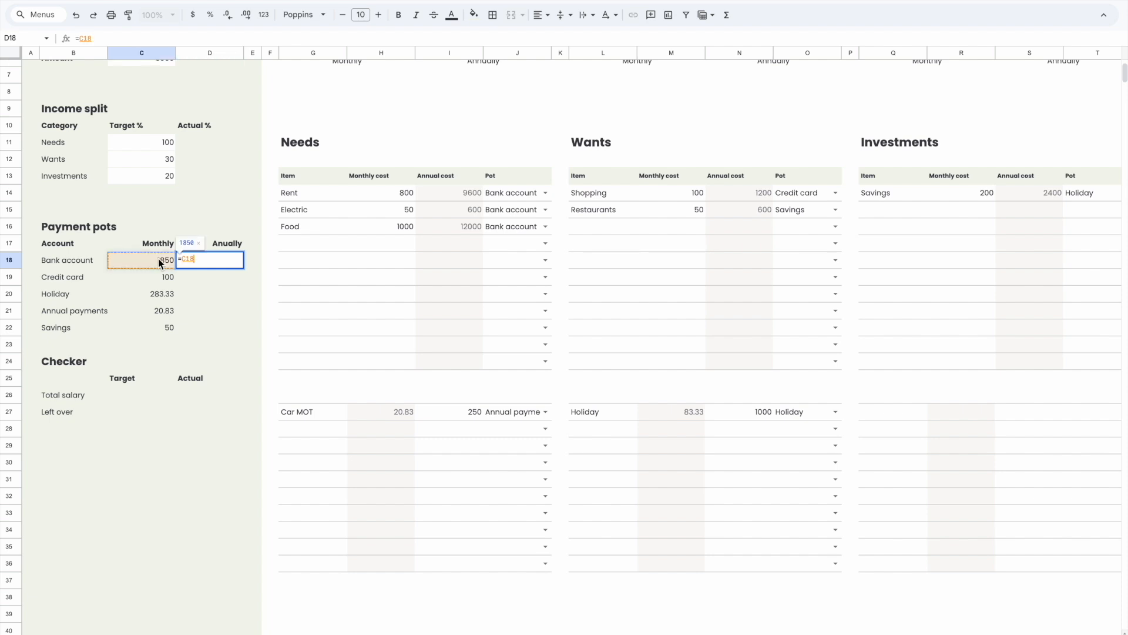
type("*12")
key("Return")
left_click(276, 352)
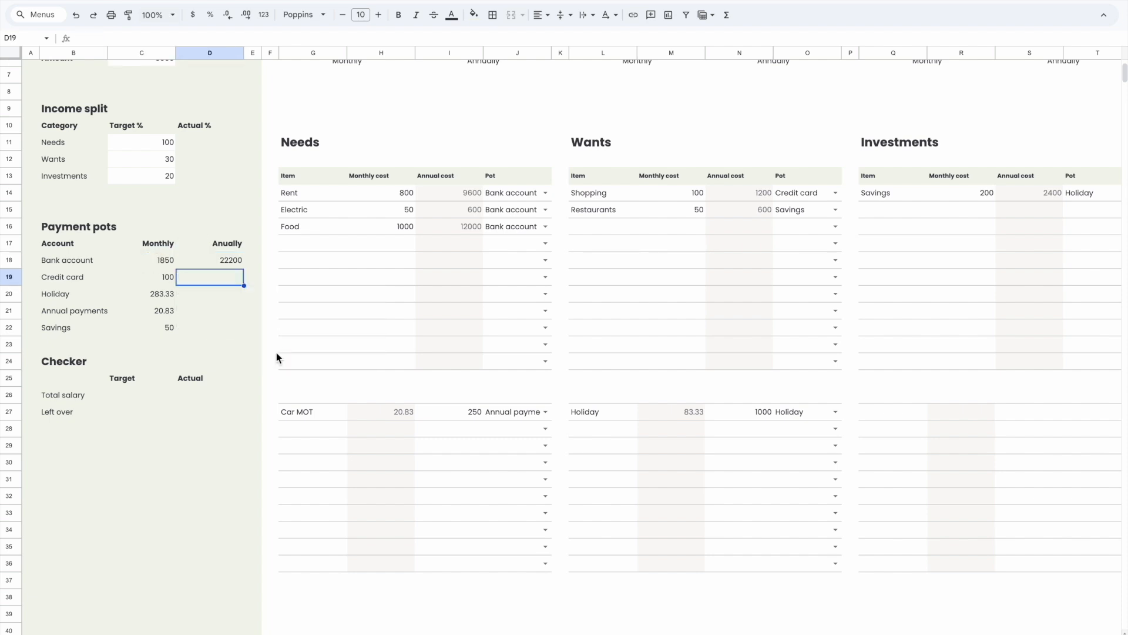
- Round the Bank account annual amount in D18 to two decimals with =ROUND(SUM(C18*12), 2)
left_click(211, 260)
left_click(76, 38)
type("ROUND")
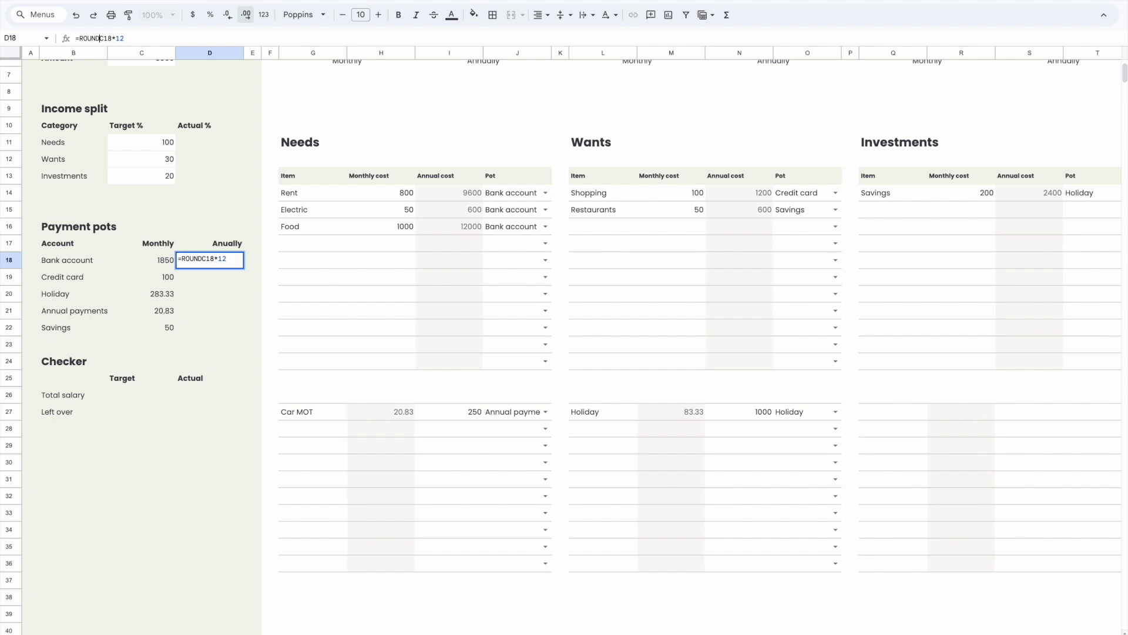
type("(SUM(")
key("Right")
key("Right")
key("Right")
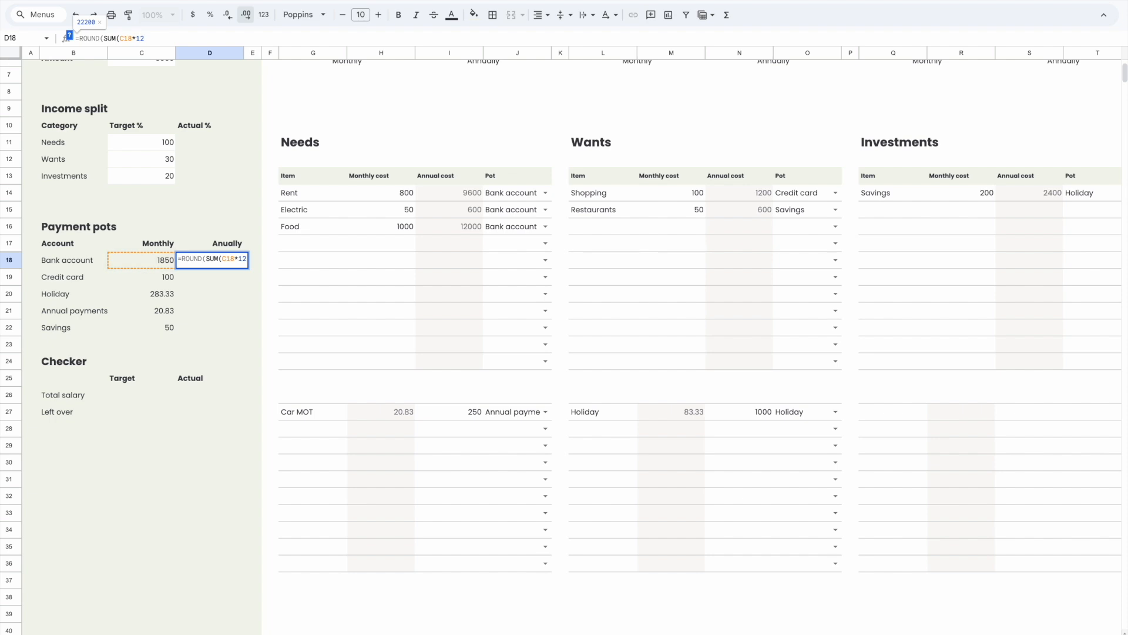
type(", 2")
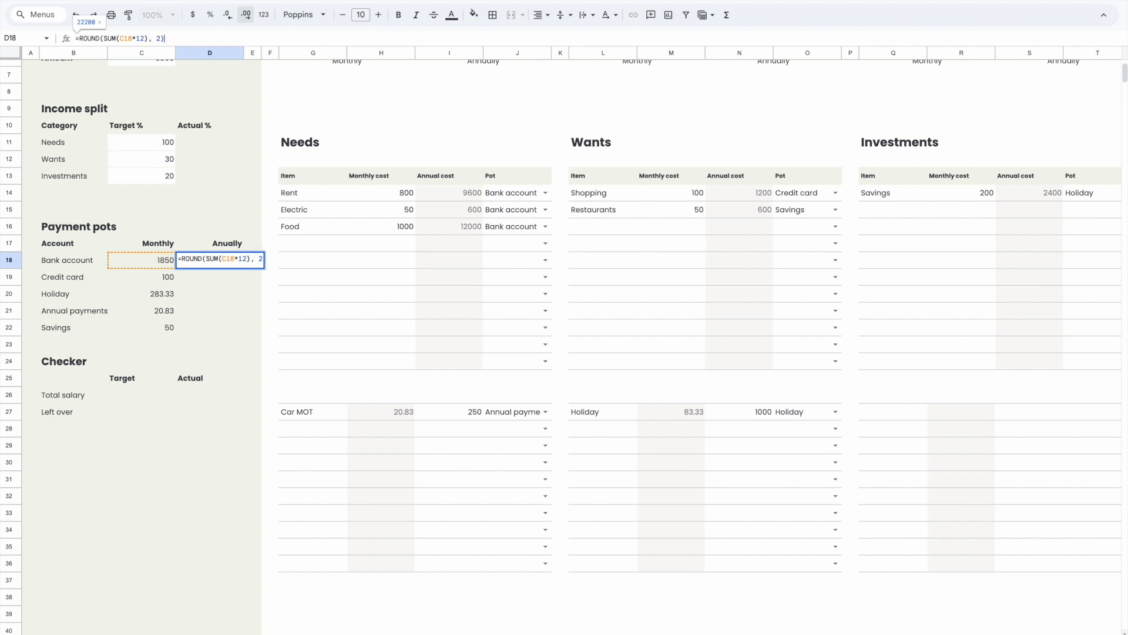
key("Return")
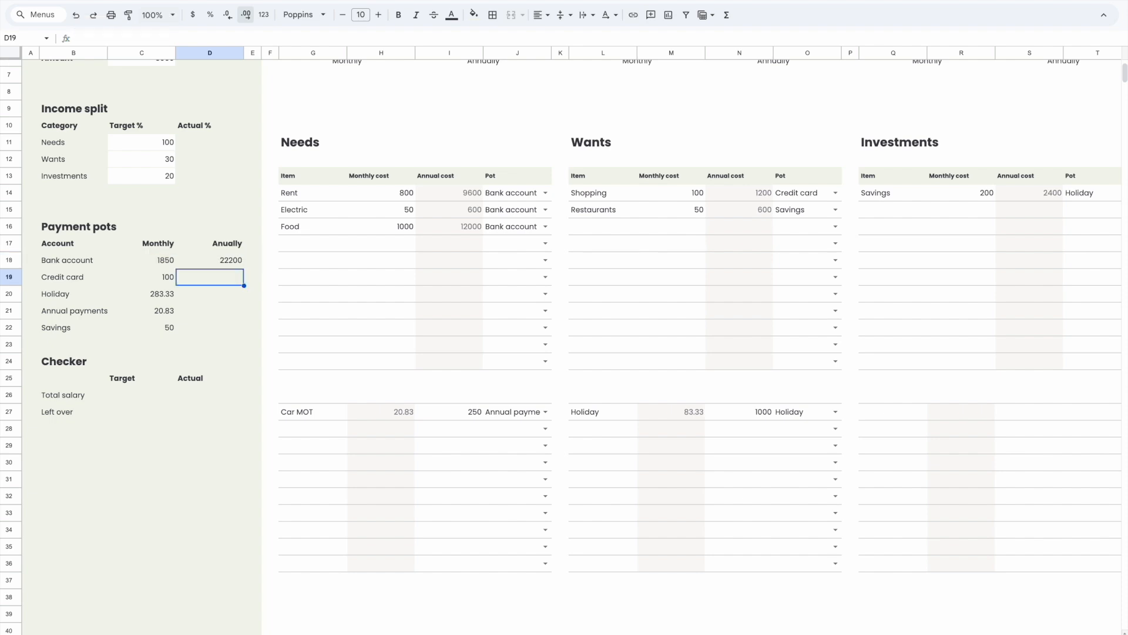
- Fill the annual formula from D18 down to D22 for the remaining payment pots
left_click(187, 265)
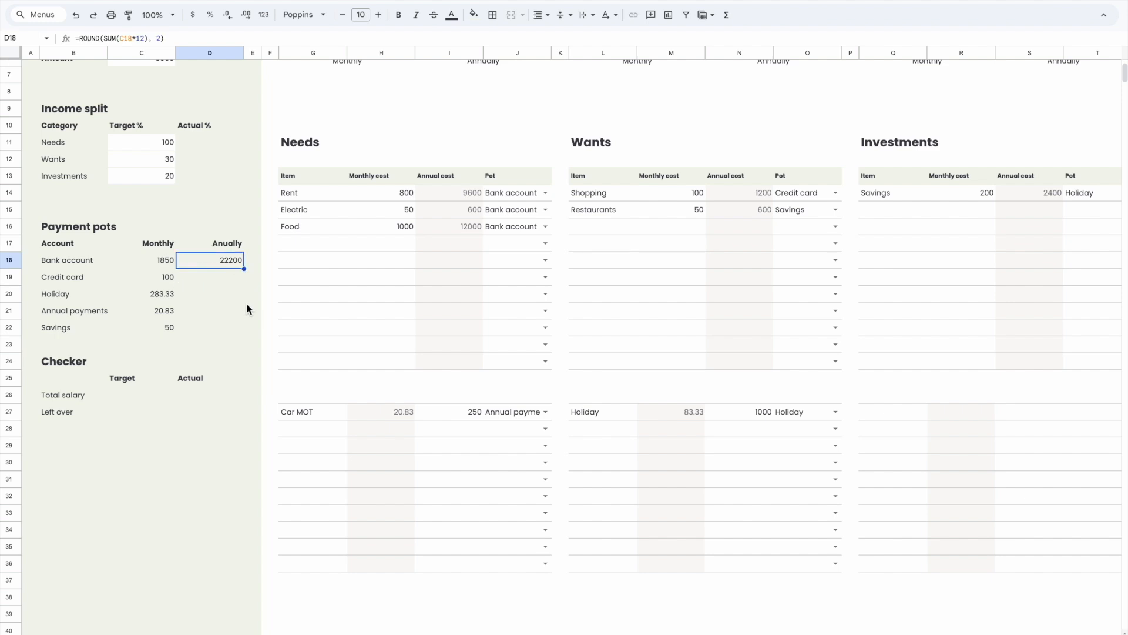
left_click_drag(244, 268, 243, 335)
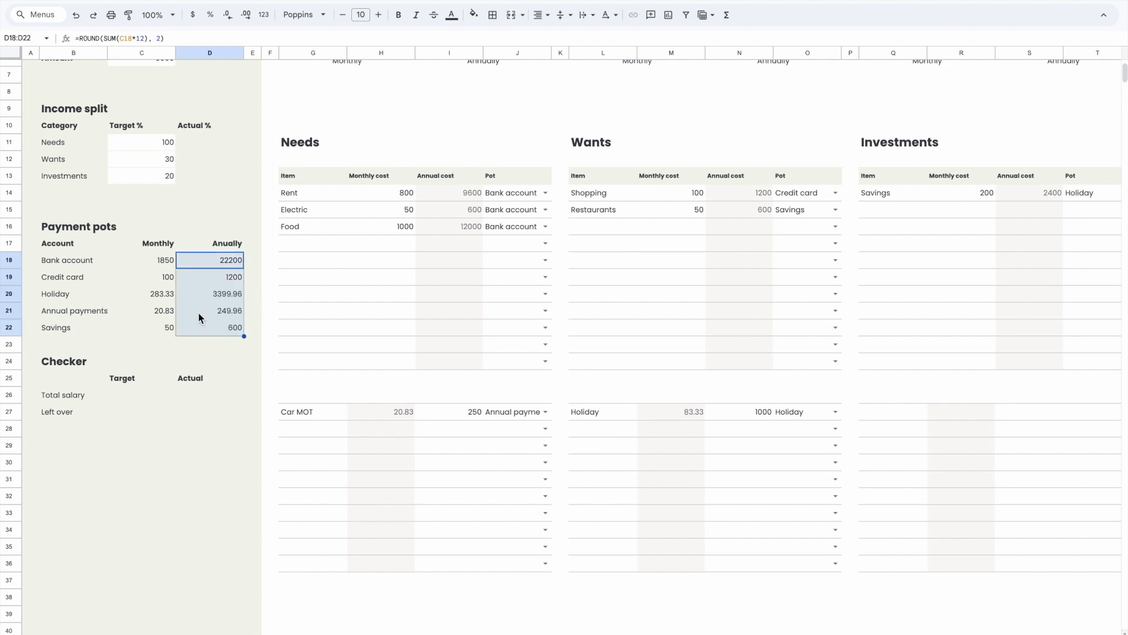
left_click(383, 265)
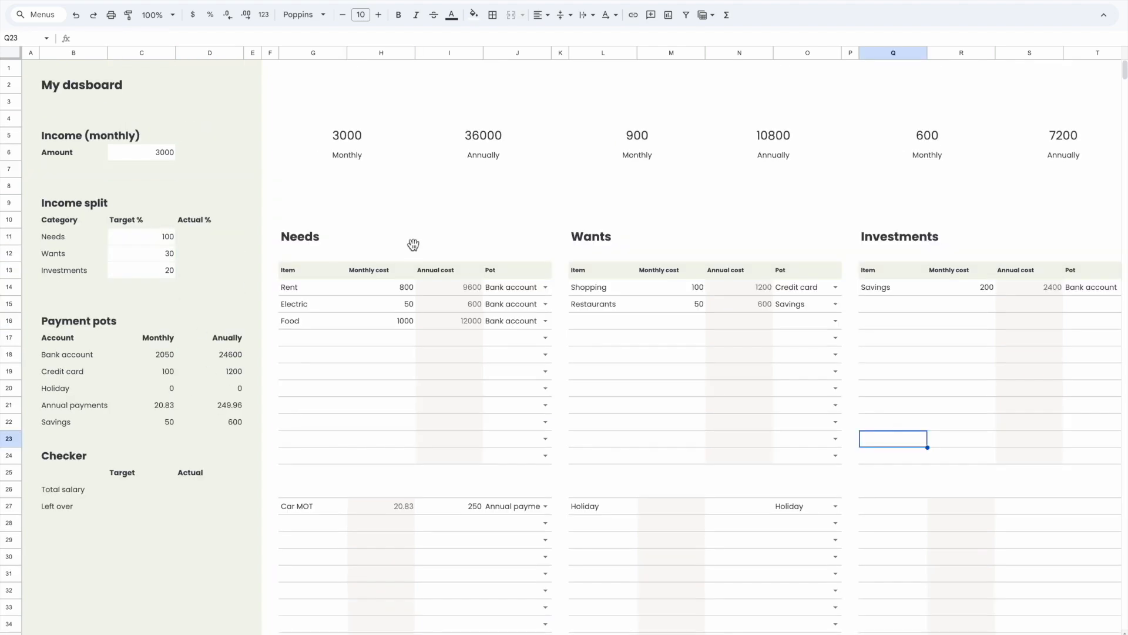
- Select the block G37:T40 directly beneath the Needs, Wants and Investments tables
left_click(413, 244)
scroll(415, 247, "down", 5)
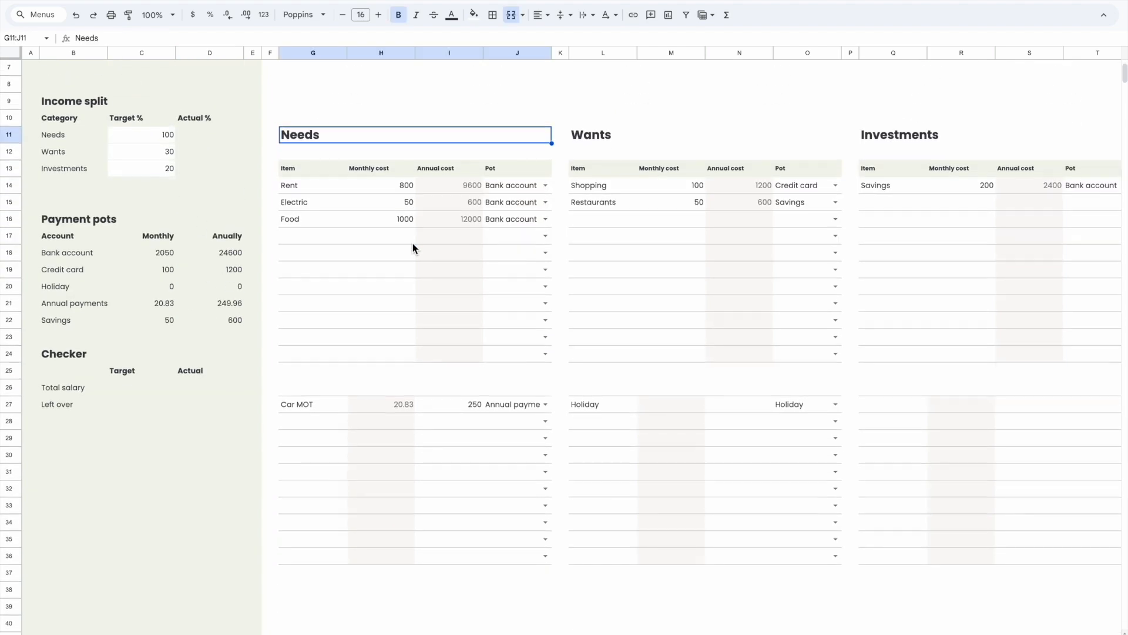
left_click(306, 451)
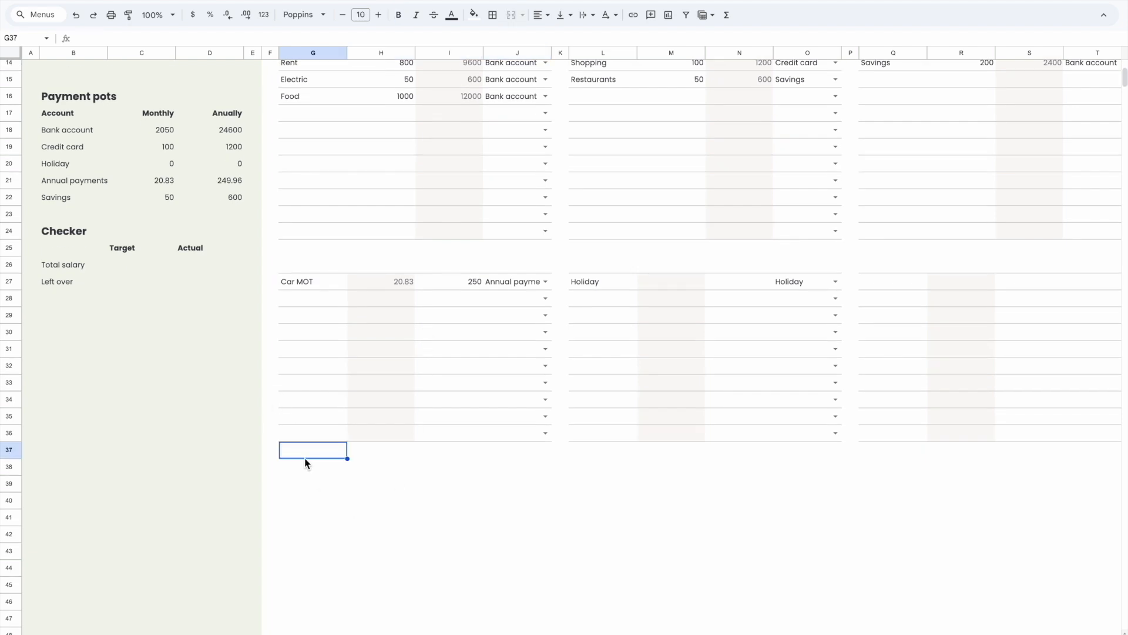
scroll(679, 482, "right", 4)
left_click(906, 522, "shift")
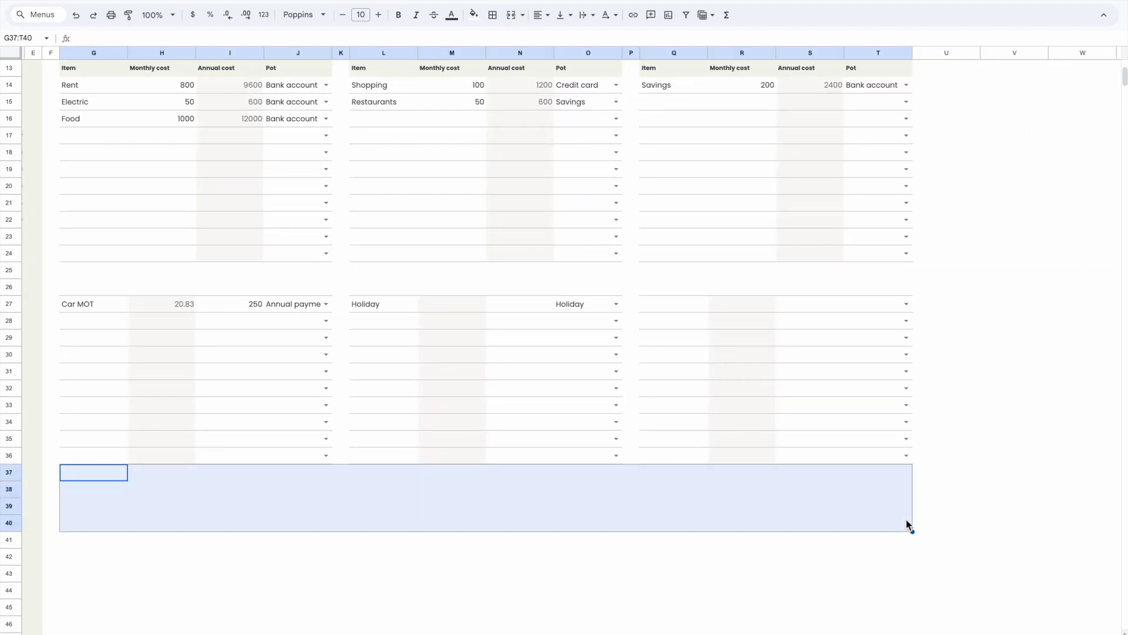
scroll(188, 524, "left", 4)
scroll(187, 524, "up", 2)
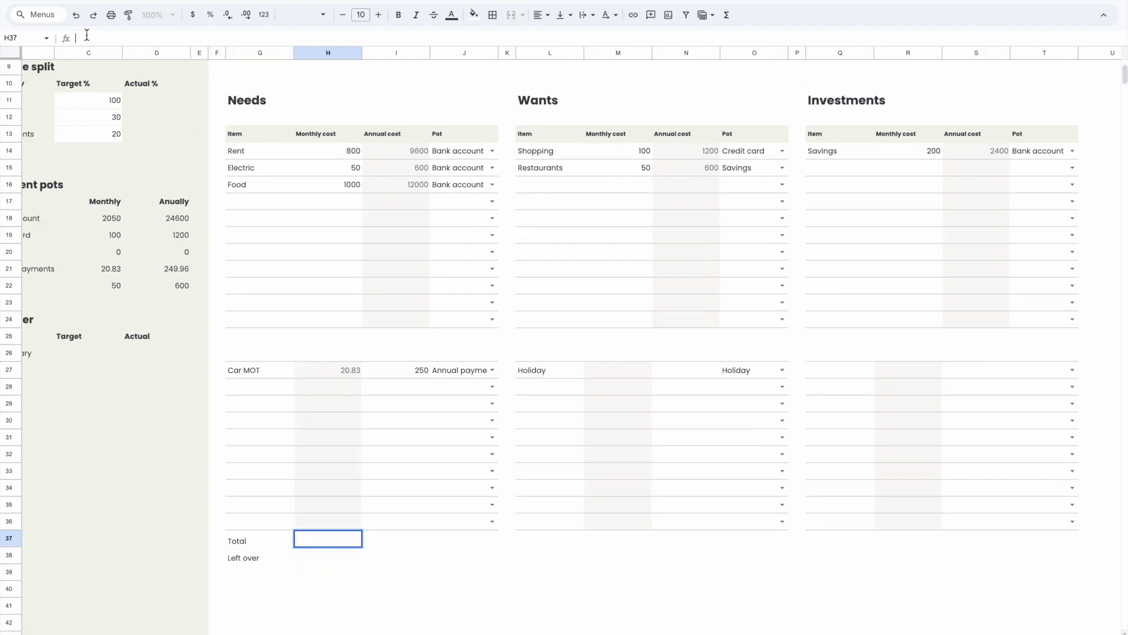
- Total the Needs monthly costs in H37 with =SUM(H14:H36) and dismiss the suggested autofill
left_click(87, 36)
type("=SUM")
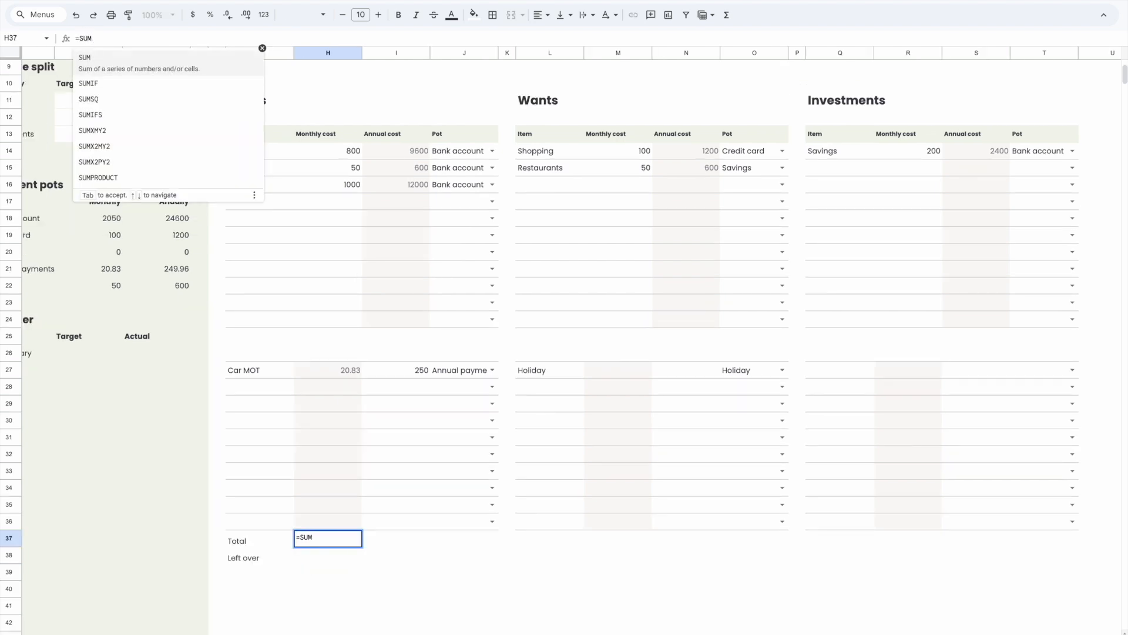
type("(")
left_click(314, 152)
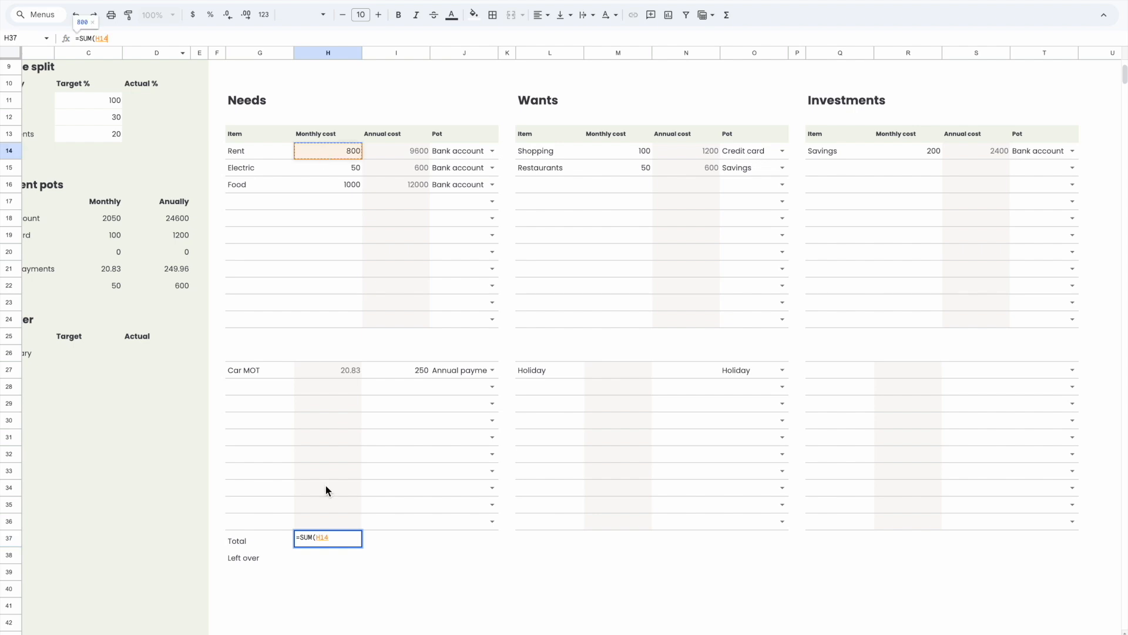
left_click(327, 517, "shift")
key("Return")
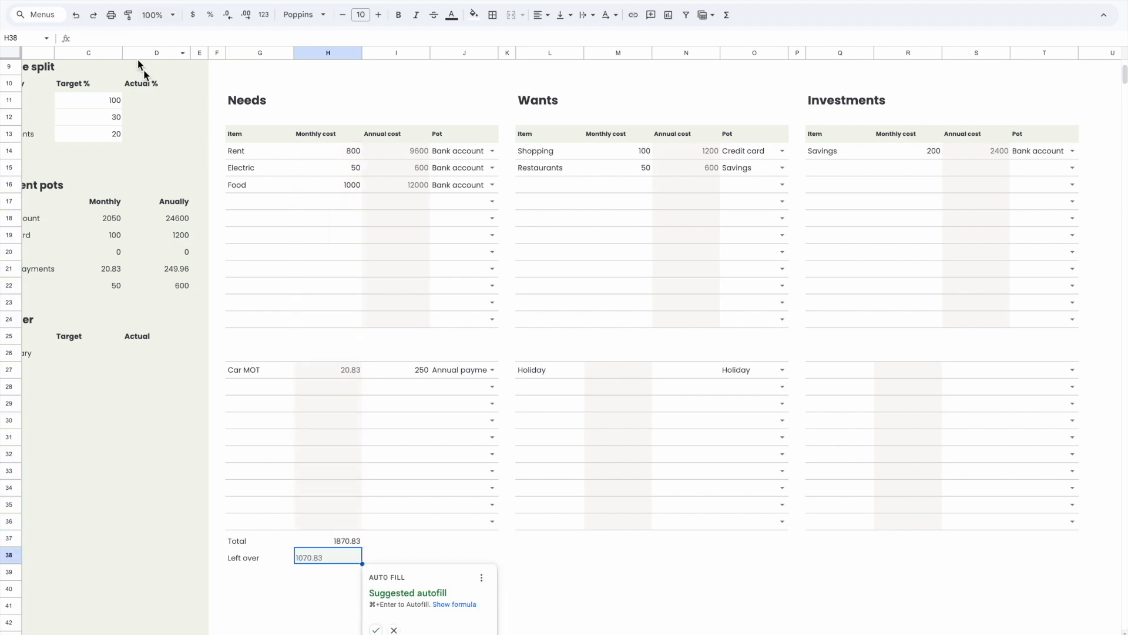
left_click(395, 629)
left_click(393, 573)
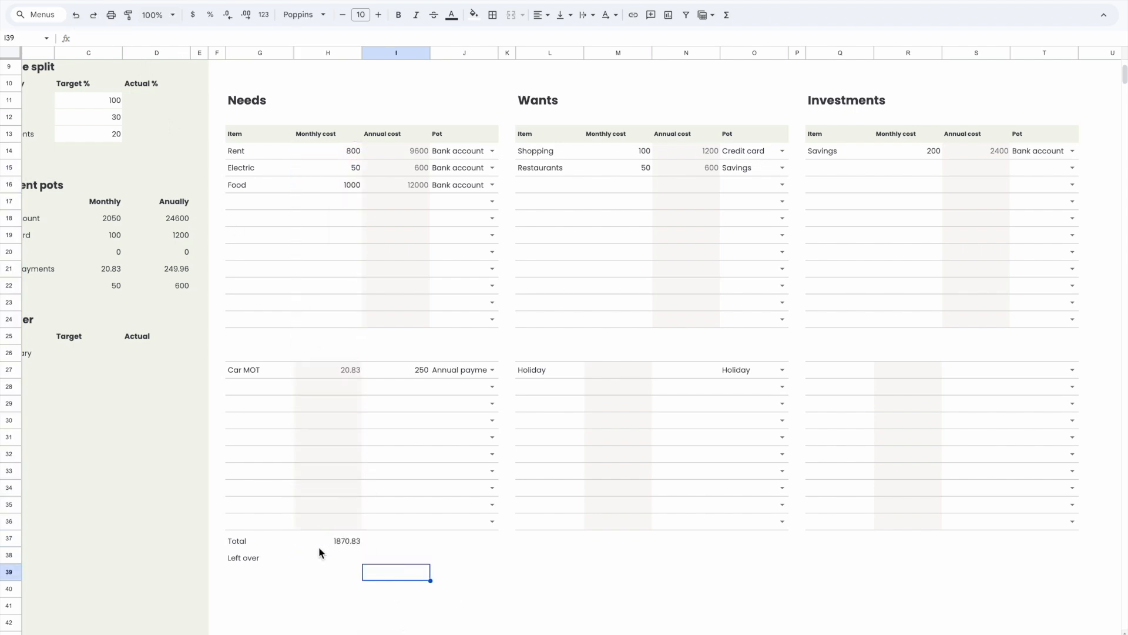
- Round the Needs monthly total in H37 to two decimals with =ROUND(SUM(H14:H36), 2)
scroll(319, 546, "up", 1)
scroll(319, 547, "left", 1)
left_click(327, 548)
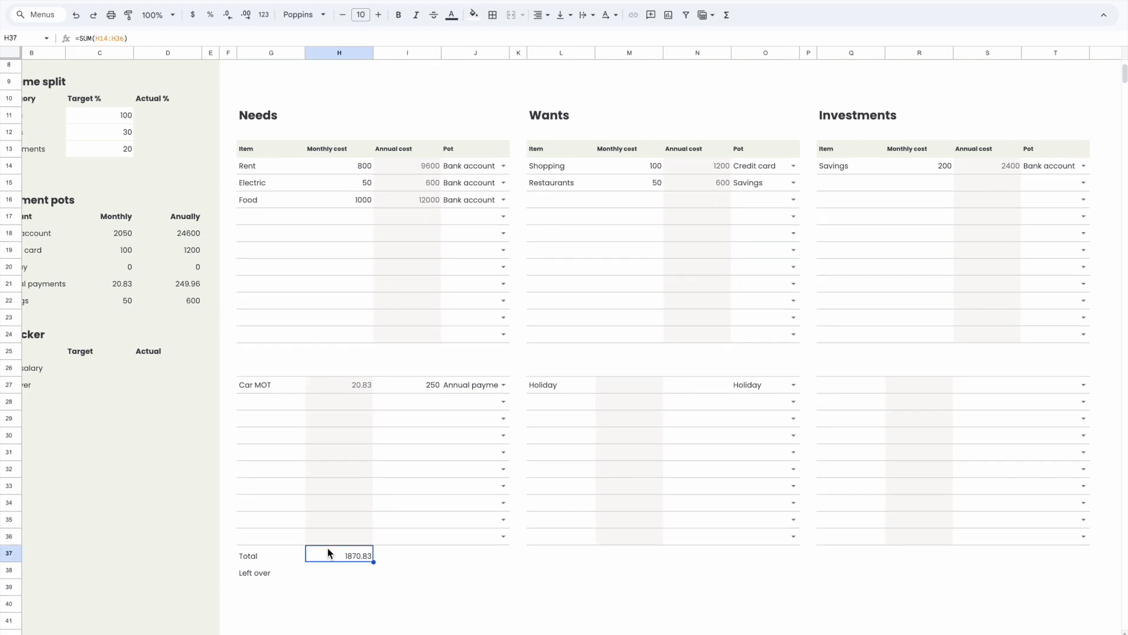
left_click(83, 36)
type("ROUND(")
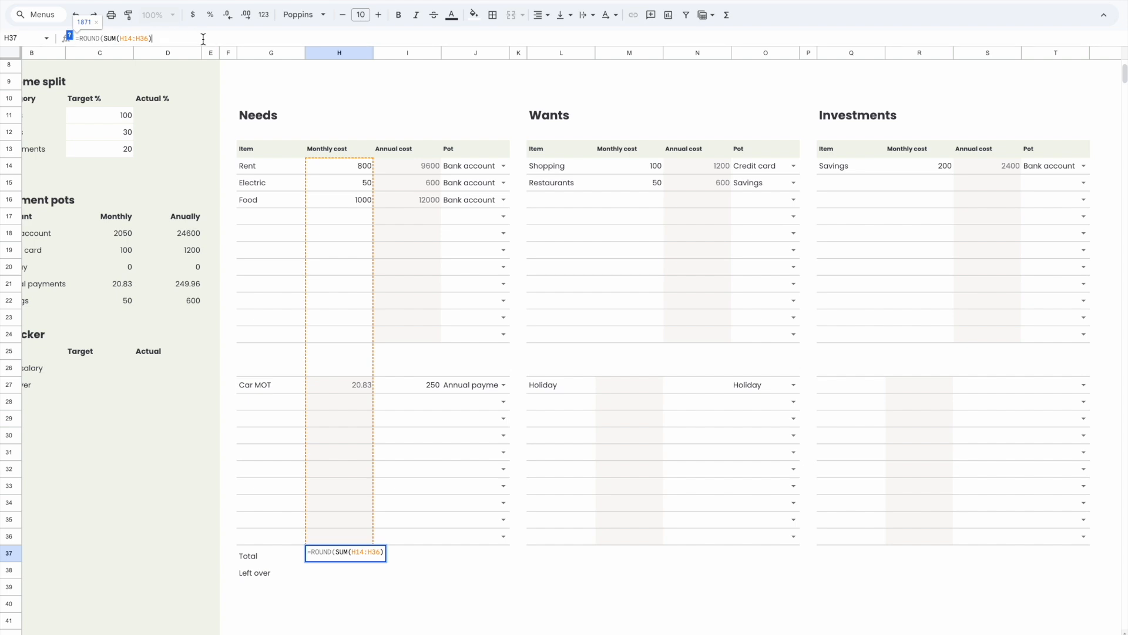
type(", 2)")
key("Return")
- Reuse the H37 formula in I37 for the annual Needs total, changing it to =ROUND(SUM(I14:I36), 2)
key("Up")
key("ctrl+c")
left_click_drag(172, 39, 0, 44)
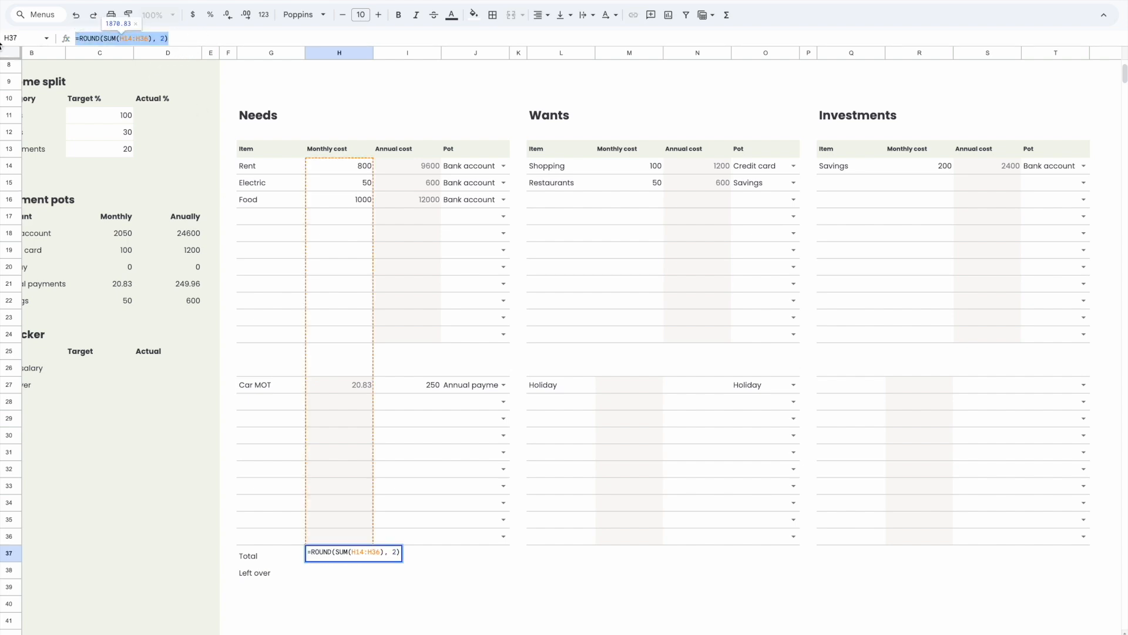
left_click(421, 557)
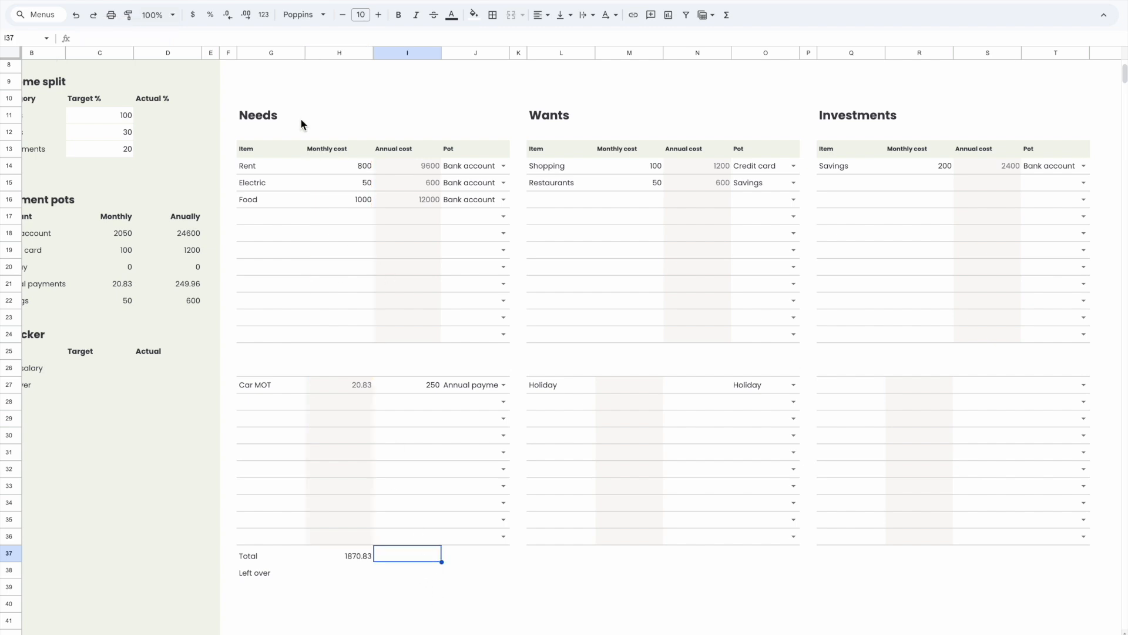
left_click(147, 40)
key("ctrl+v")
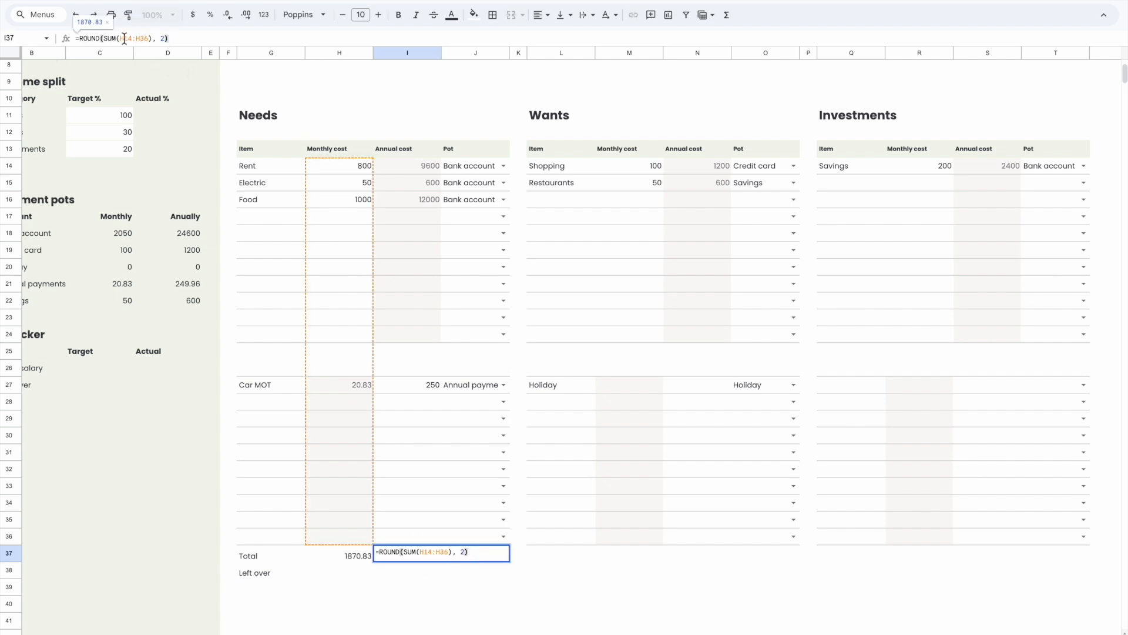
left_click(124, 38)
key("BackSpace")
type("I")
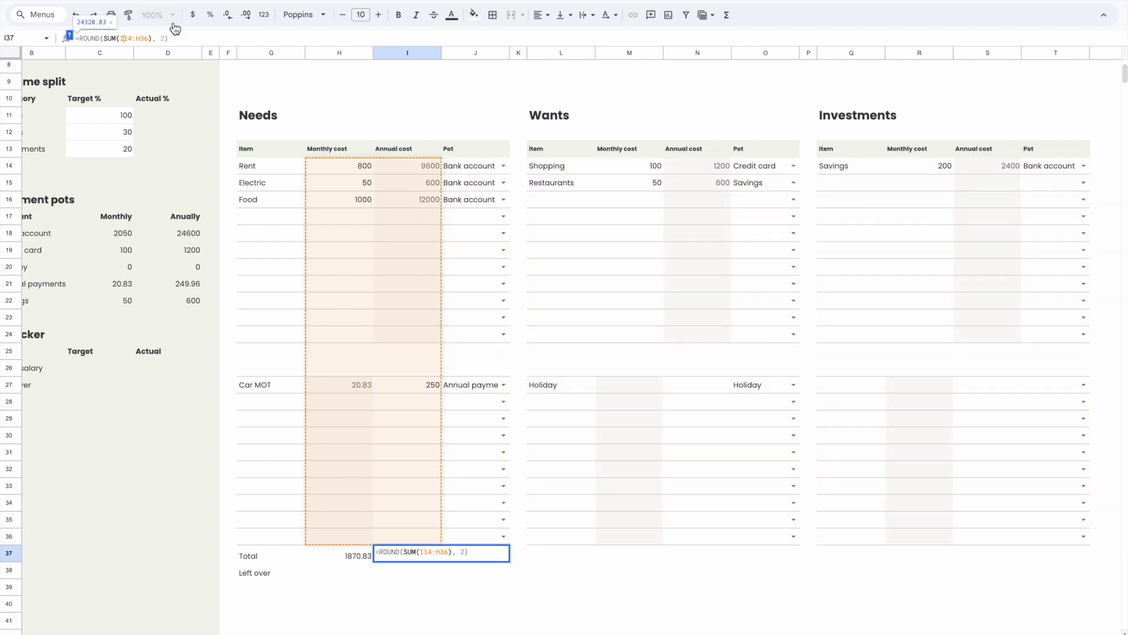
key("BackSpace")
type("I")
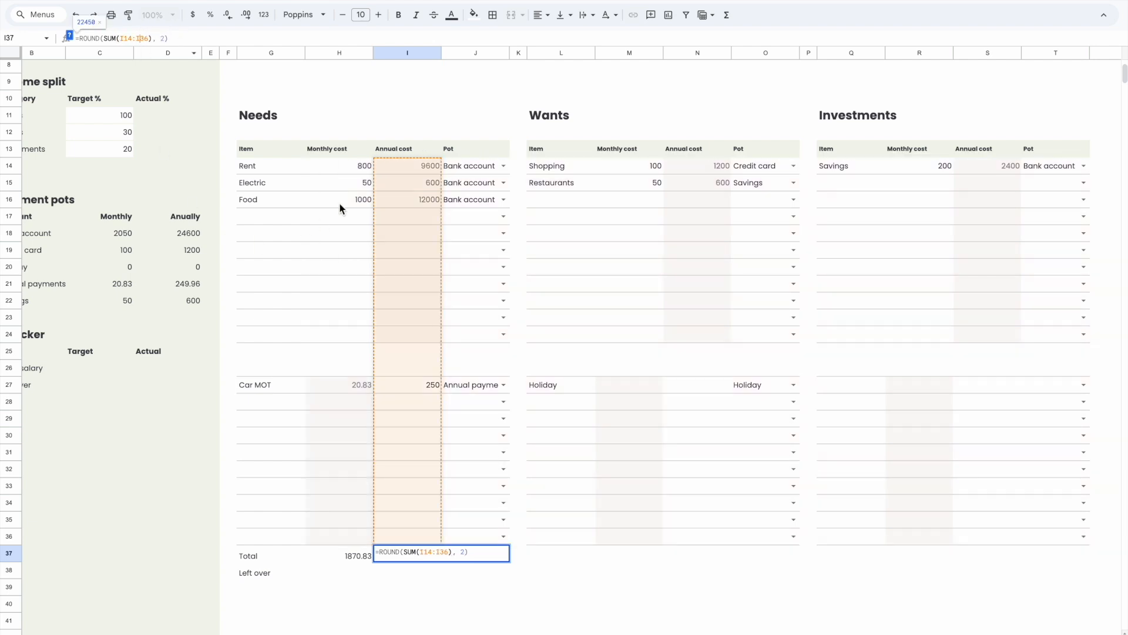
key("Return")
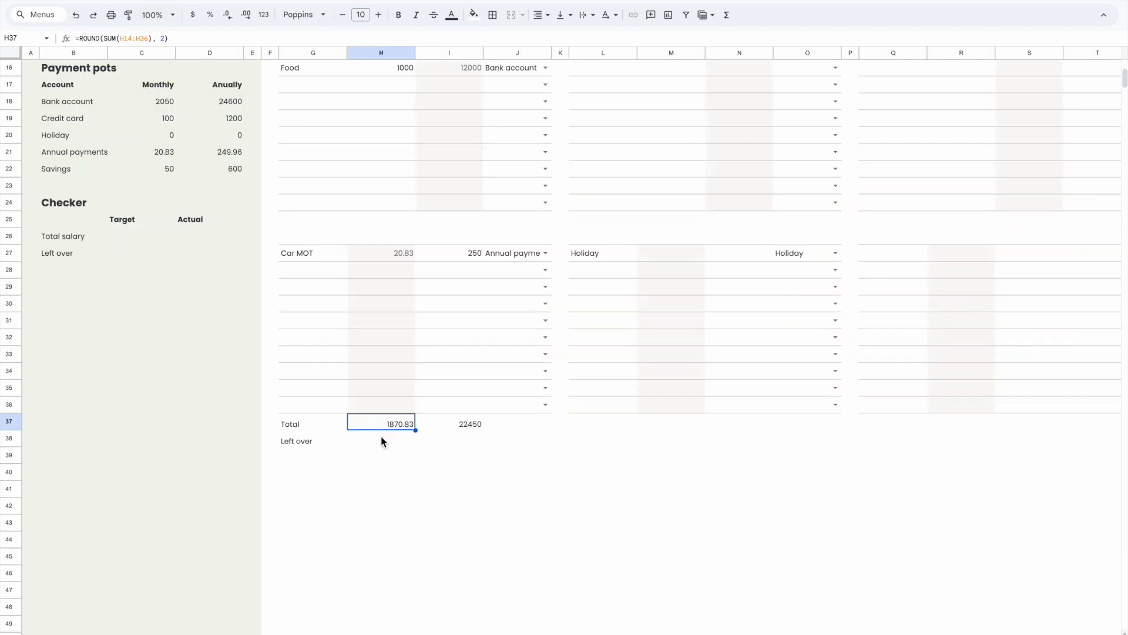
- Calculate the monthly Left over amount for Needs in H38 with =G3-H37
left_click(381, 436)
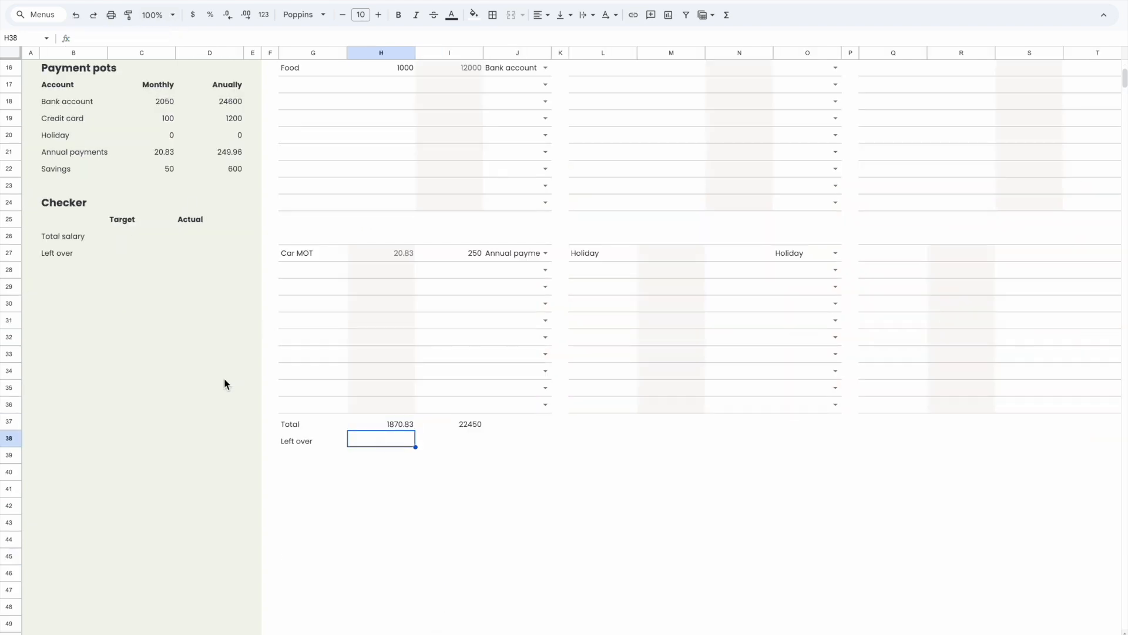
scroll(159, 165, "up", 3)
left_click(98, 41)
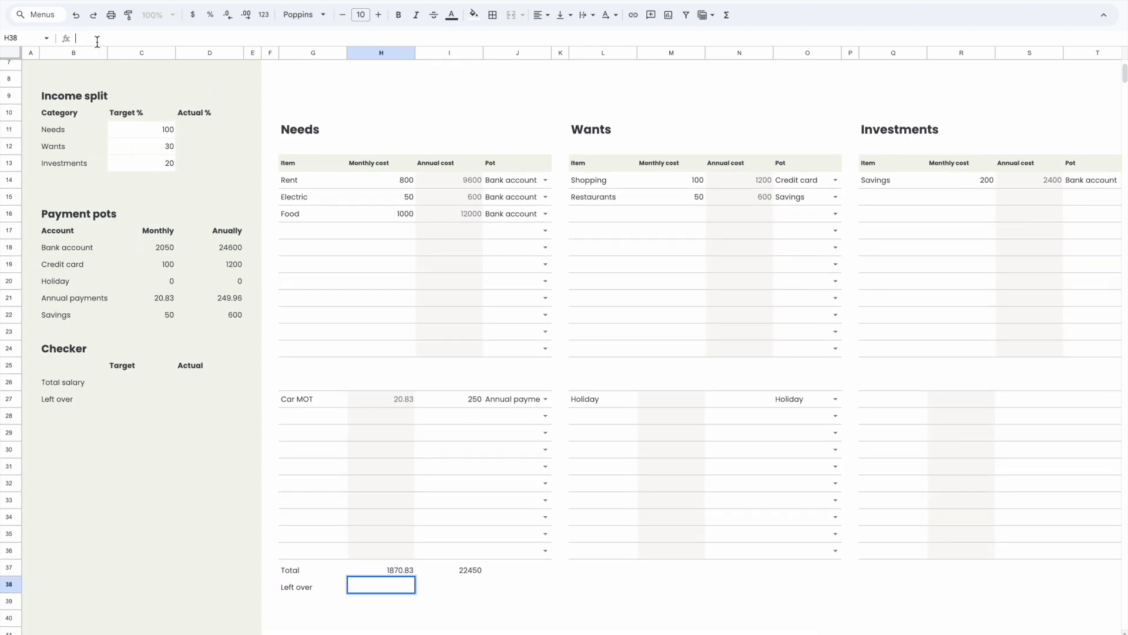
type("=")
scroll(259, 192, "up", 3)
left_click(340, 135)
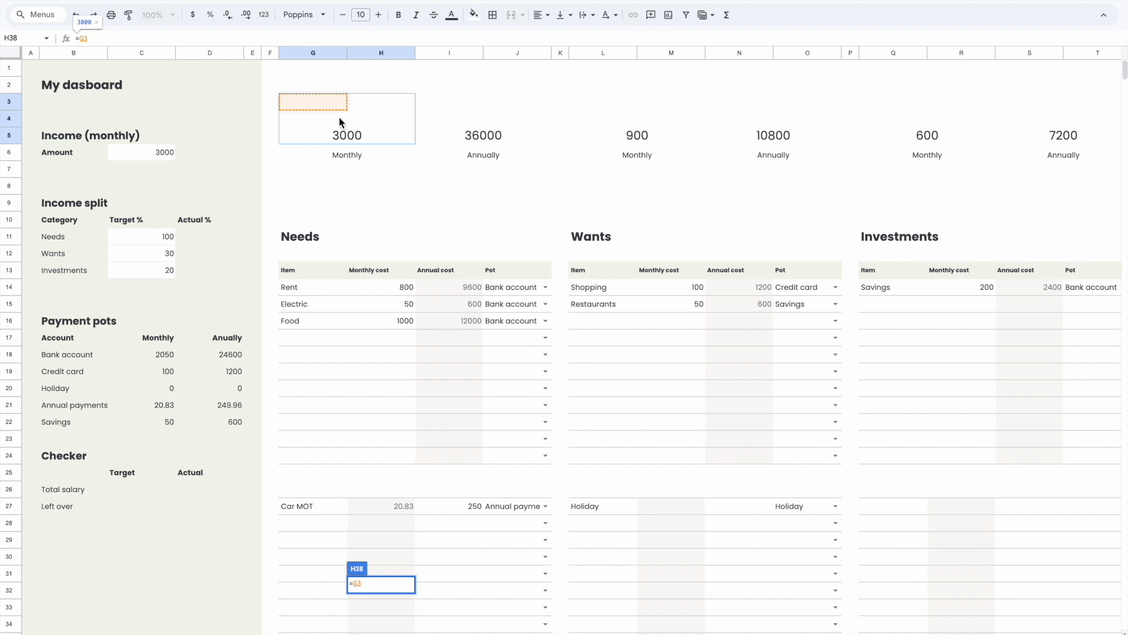
scroll(371, 133, "down", 6)
type("-")
left_click(380, 365)
key("Return")
- Calculate the annual Left over amount for Needs in I38 with =I3-I37
left_click(429, 450)
left_click(410, 391)
left_click(451, 388)
scroll(452, 391, "up", 2)
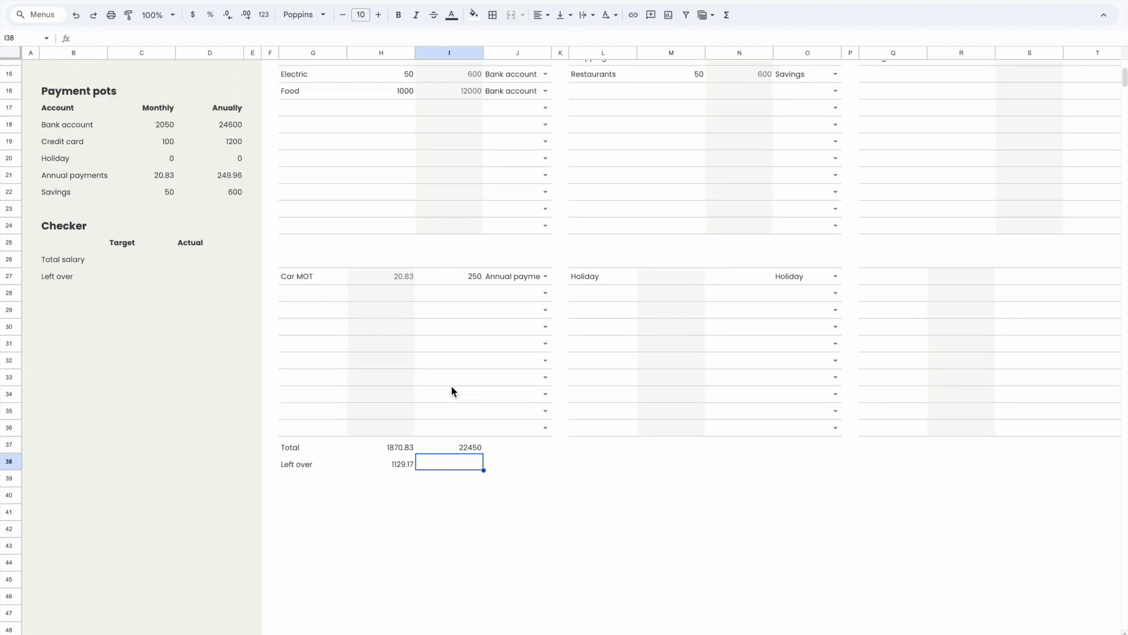
type("=")
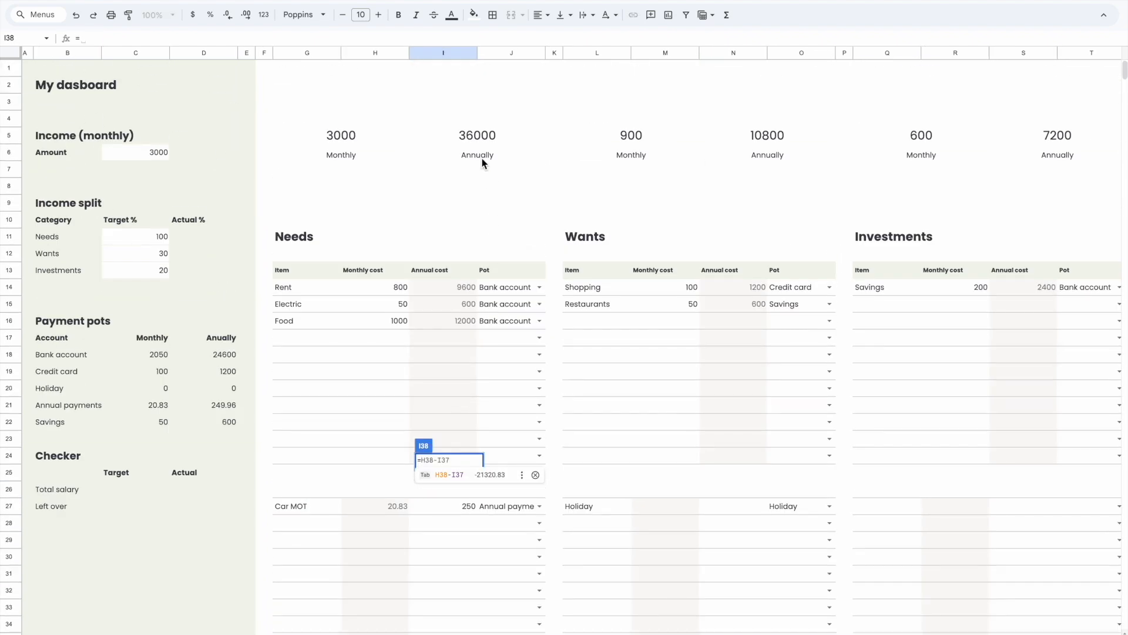
left_click(475, 139)
scroll(475, 138, "down", 6)
type("-")
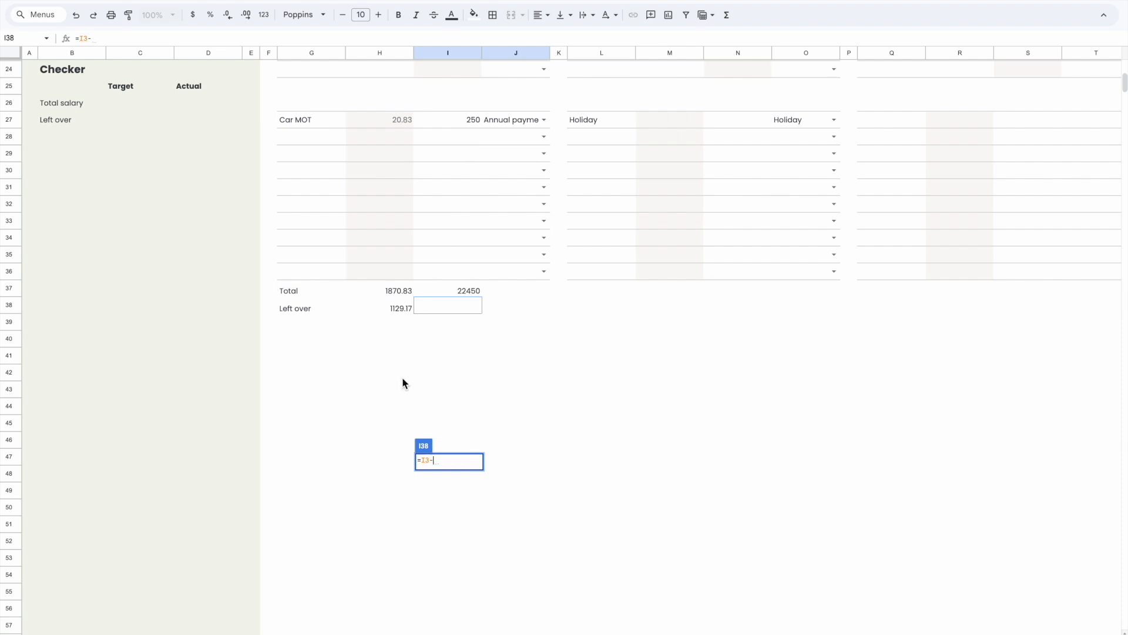
left_click(466, 295)
key("Return")
- Round the monthly Left over amount in H38 to two decimals with =ROUND(SUM(G3-H37), 2)
left_click(389, 312)
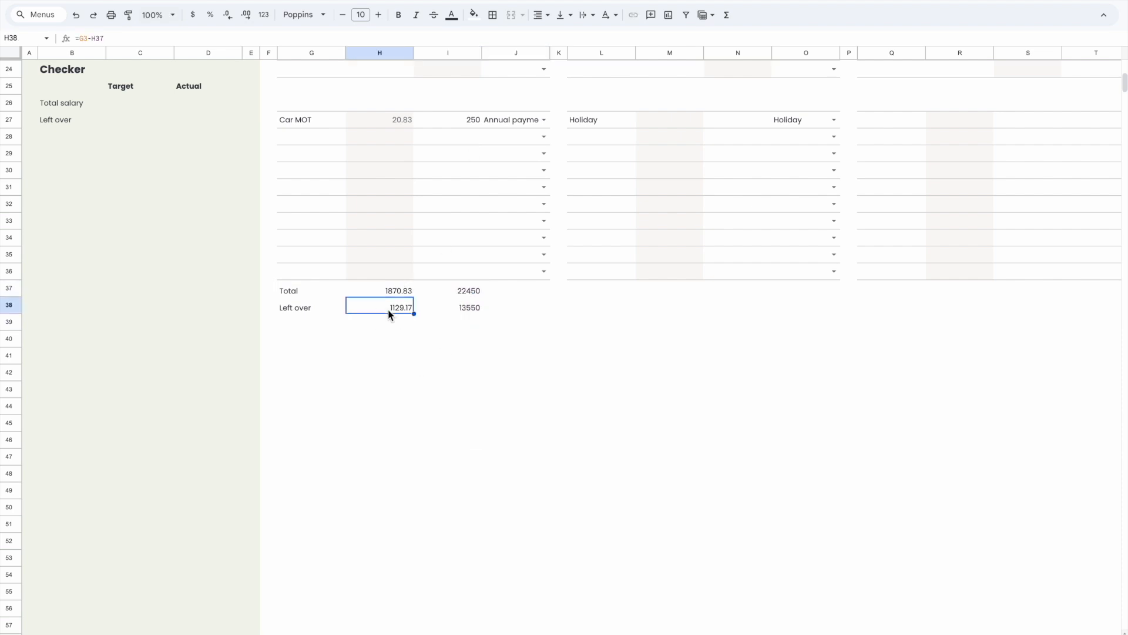
key("Return")
type("ROUND(")
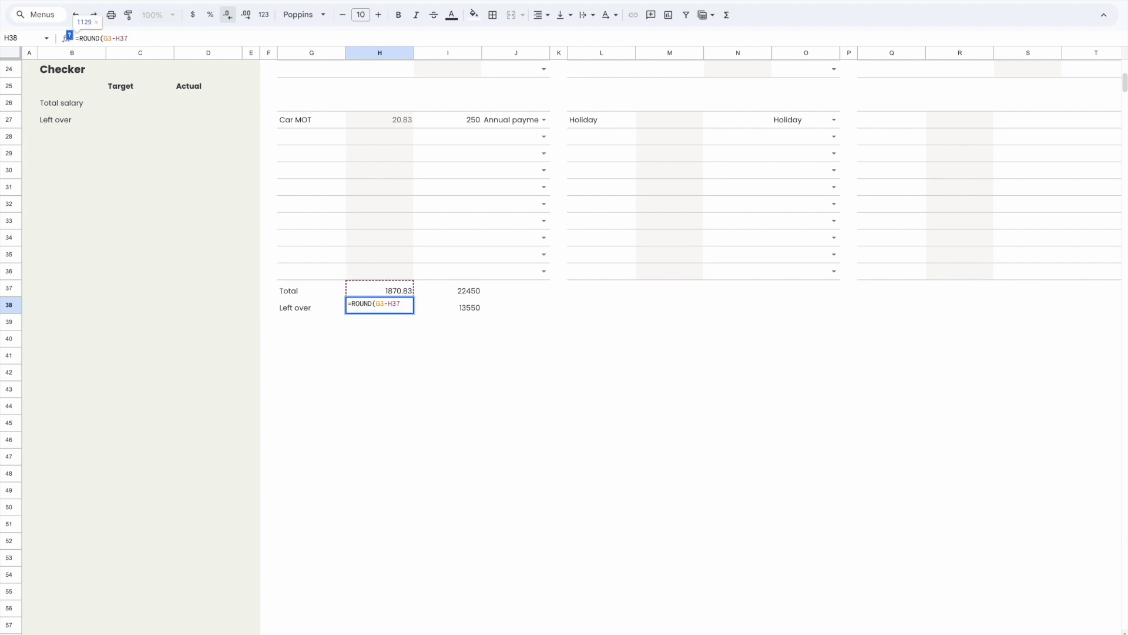
type("SUM(")
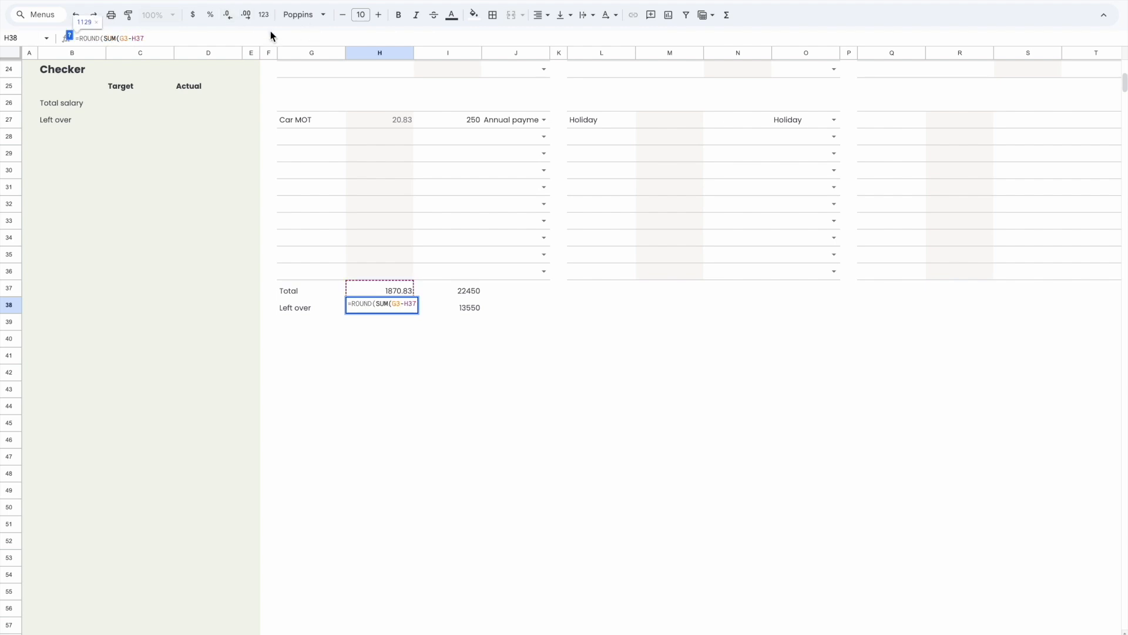
type("),2)")
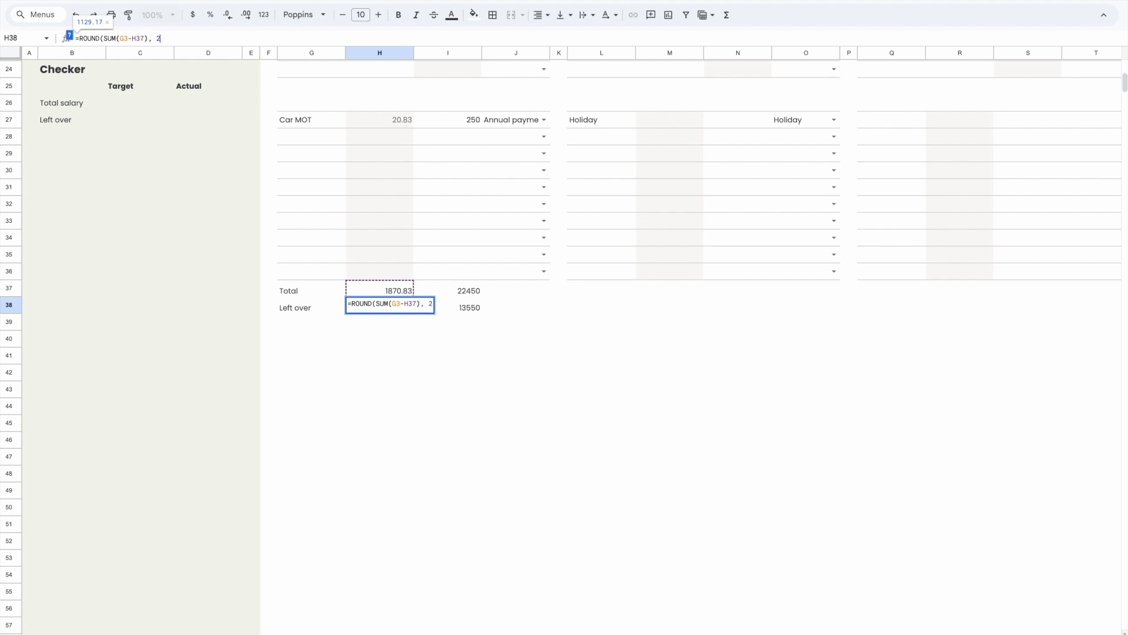
key("Return")
- Wrap the annual Left over calculation in I38 in rounding with =ROUND(SUM(I3-I37),0)
left_click(461, 305)
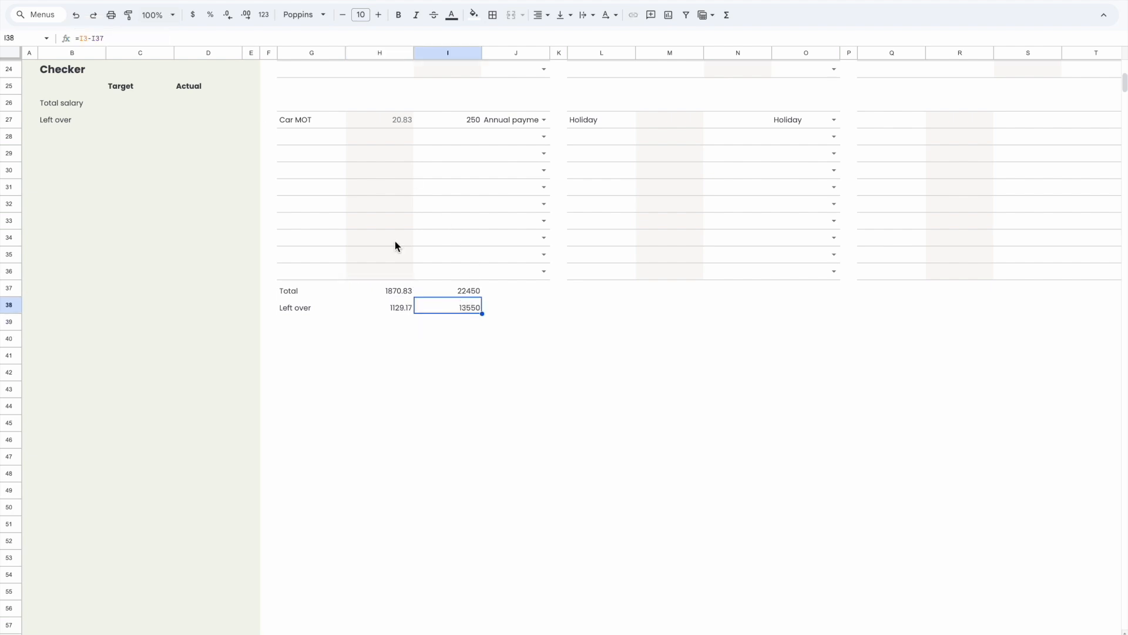
left_click(83, 39)
type("ROUND")
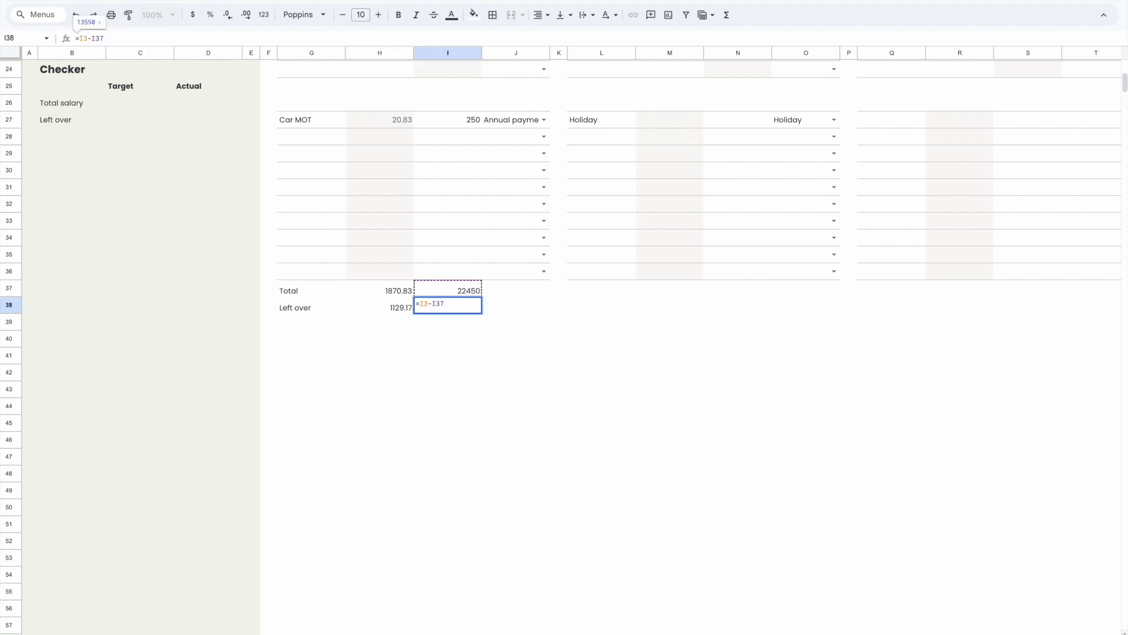
type("(SUM(")
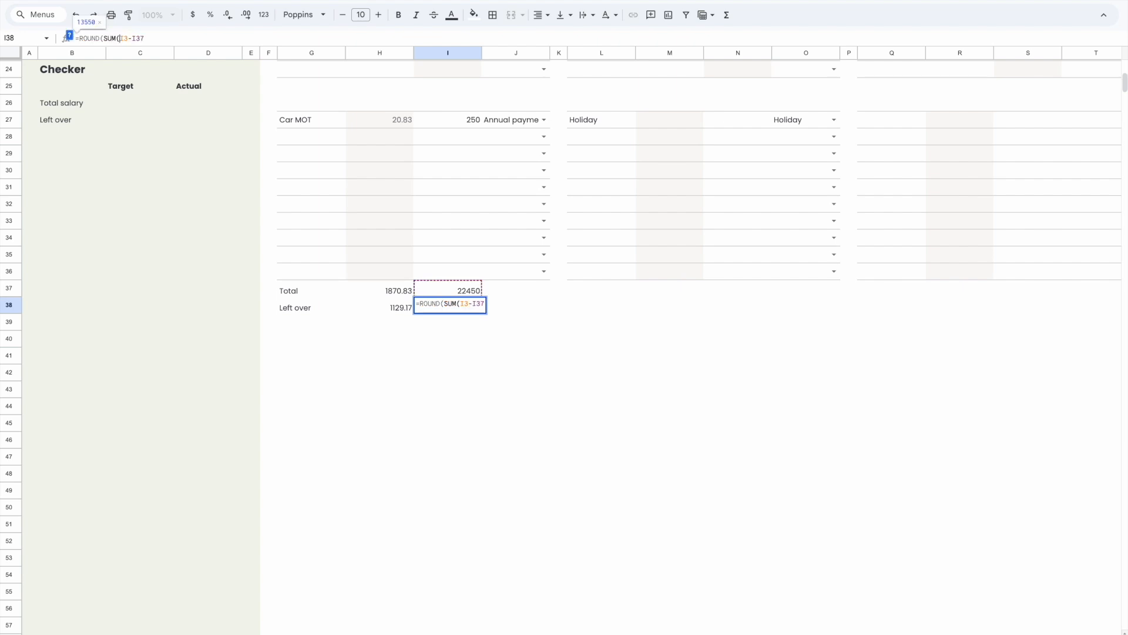
type("),0)")
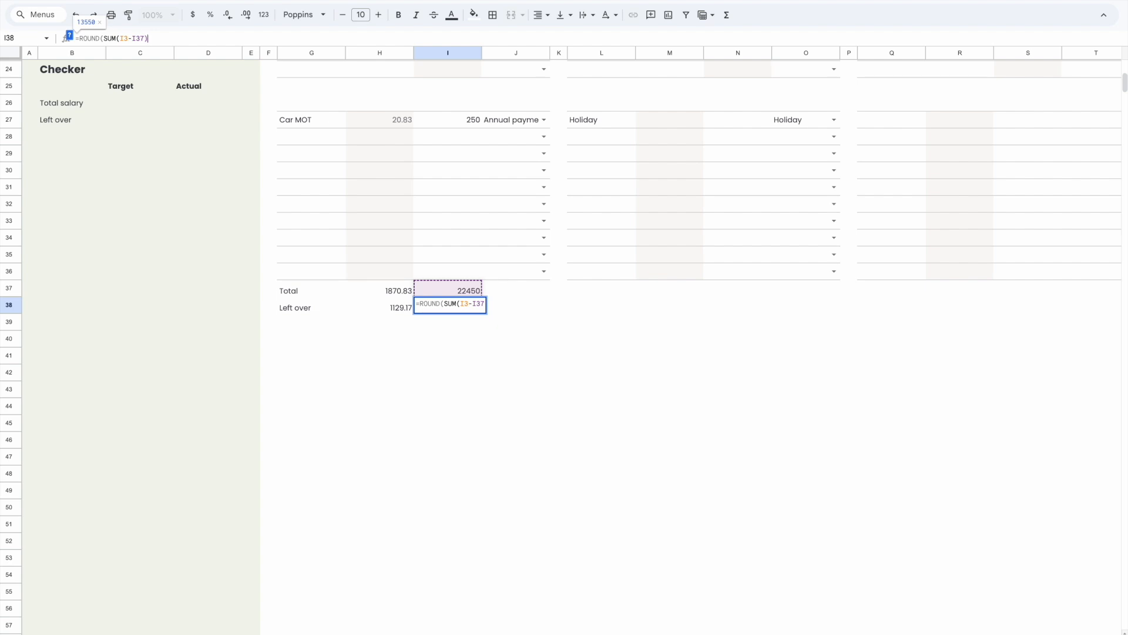
key("Return")
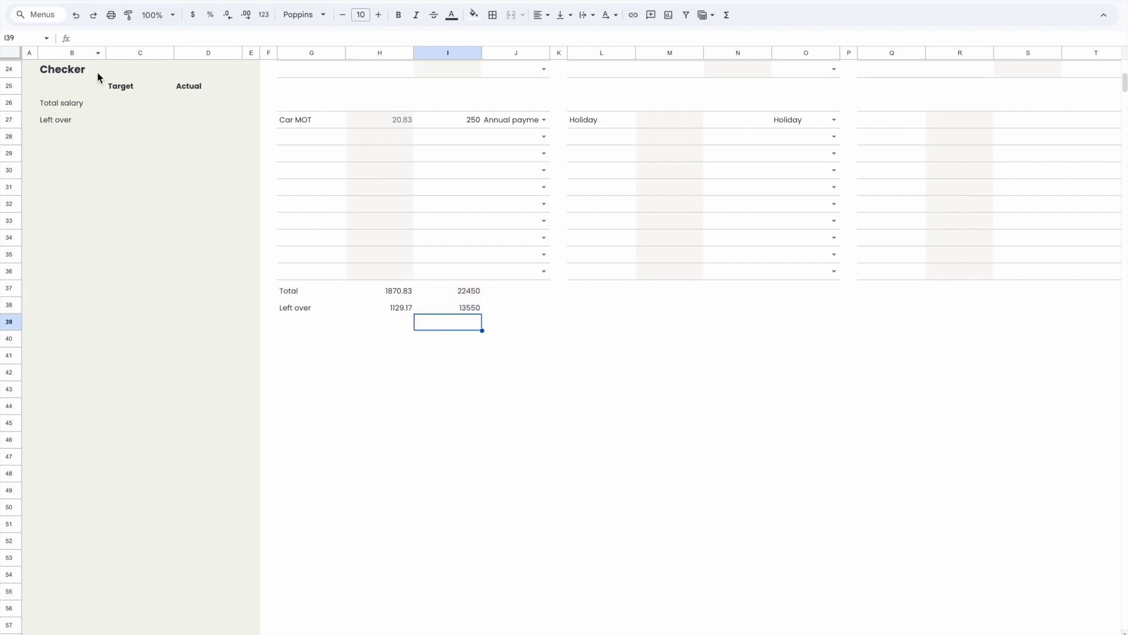
- Copy the Needs Total and Left over block G37:J38 beneath the Wants table at L37 and the Investments table at Q37
left_click(438, 345)
scroll(436, 351, "up", 5)
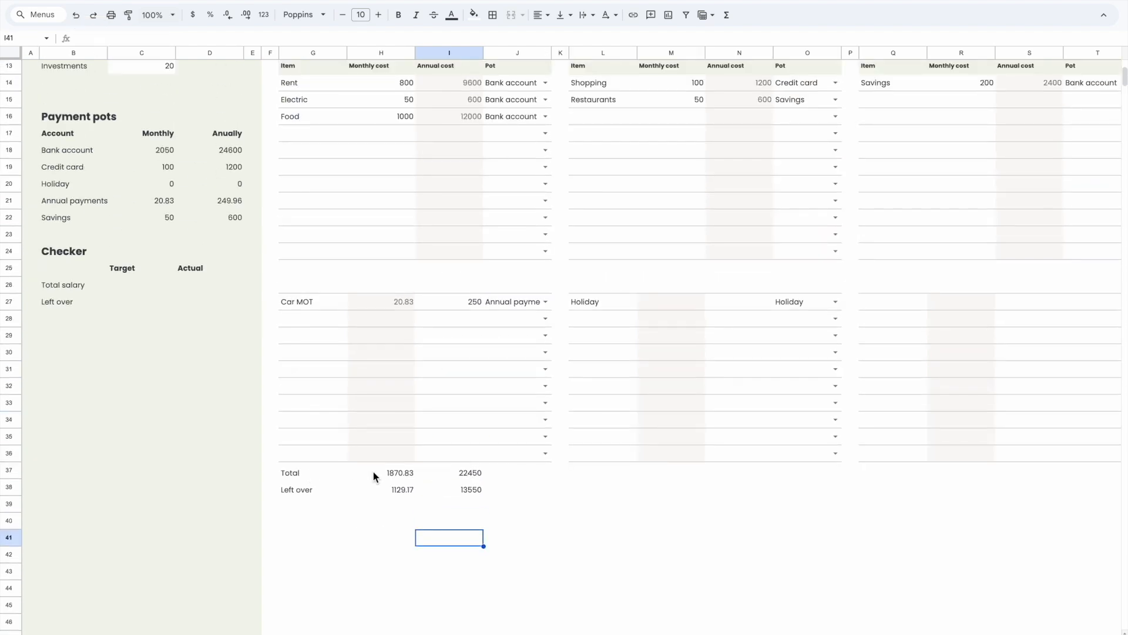
left_click_drag(304, 476, 546, 491)
key("ctrl+c")
left_click(606, 477)
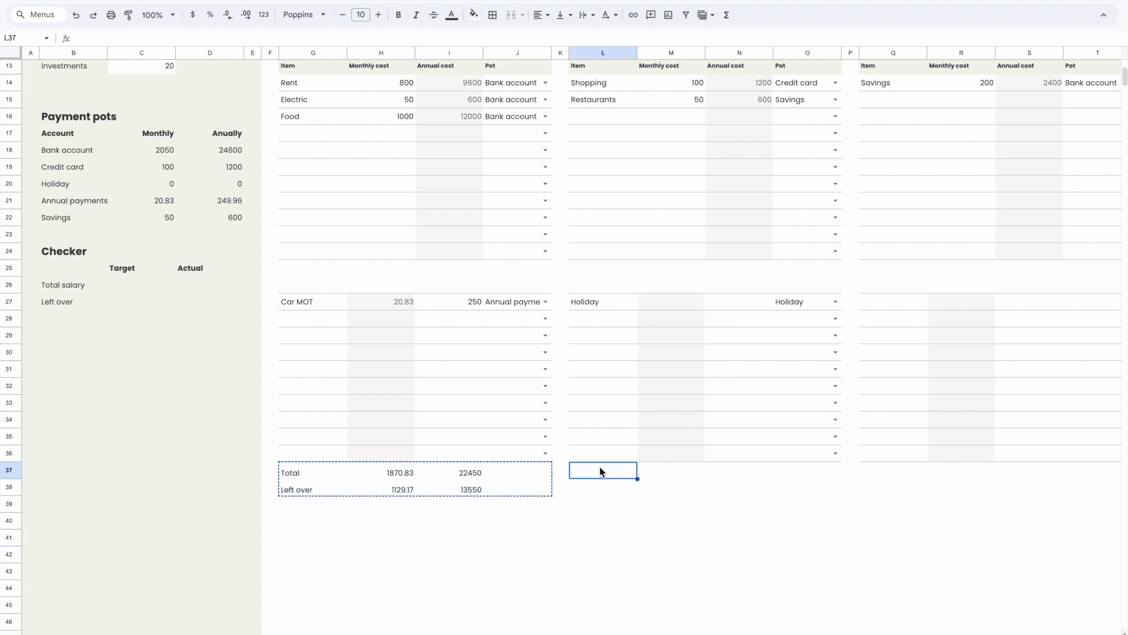
key("ctrl+v")
scroll(599, 468, "right", 3)
left_click(694, 498)
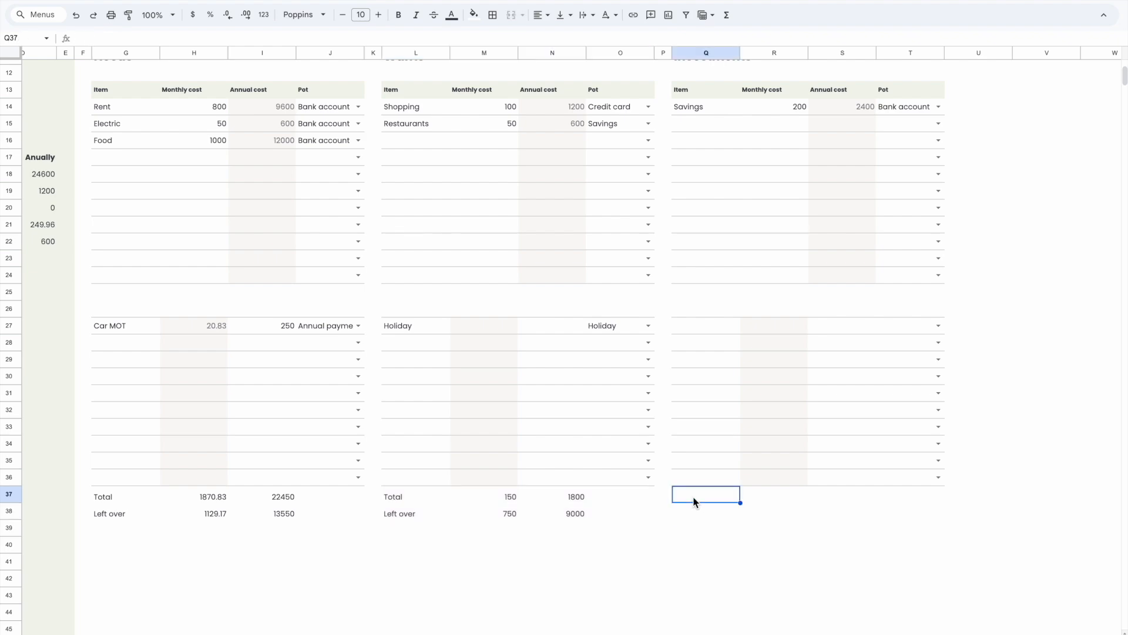
key("ctrl+v")
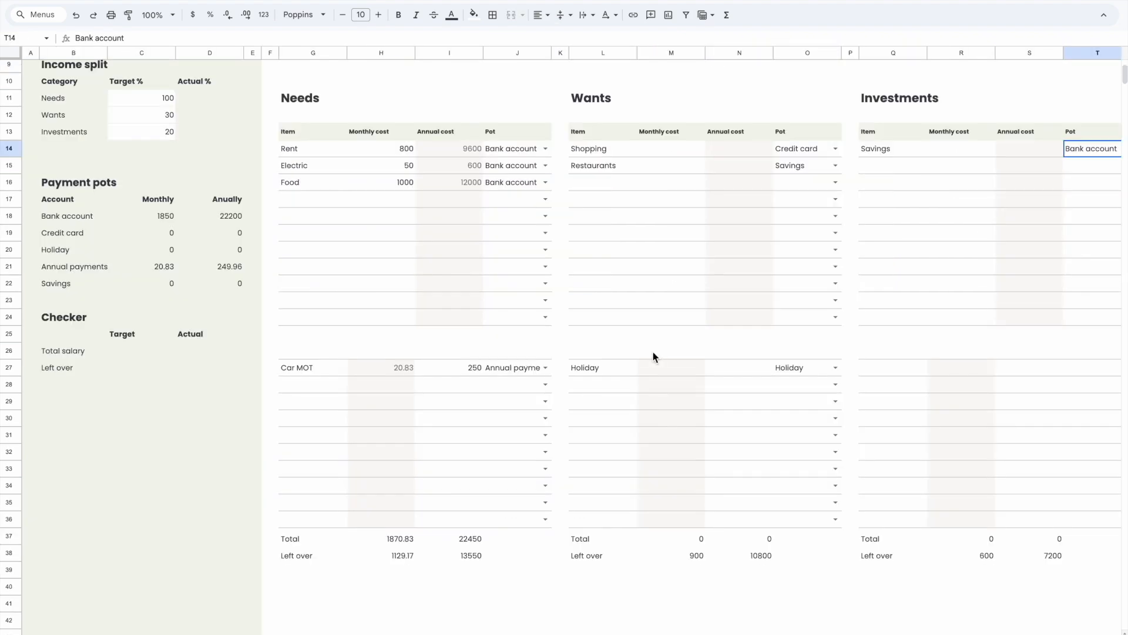
- Check the monthly Needs allowance formula in G3 against the income amount and the target percentages in the income split
scroll(654, 351, "up", 3)
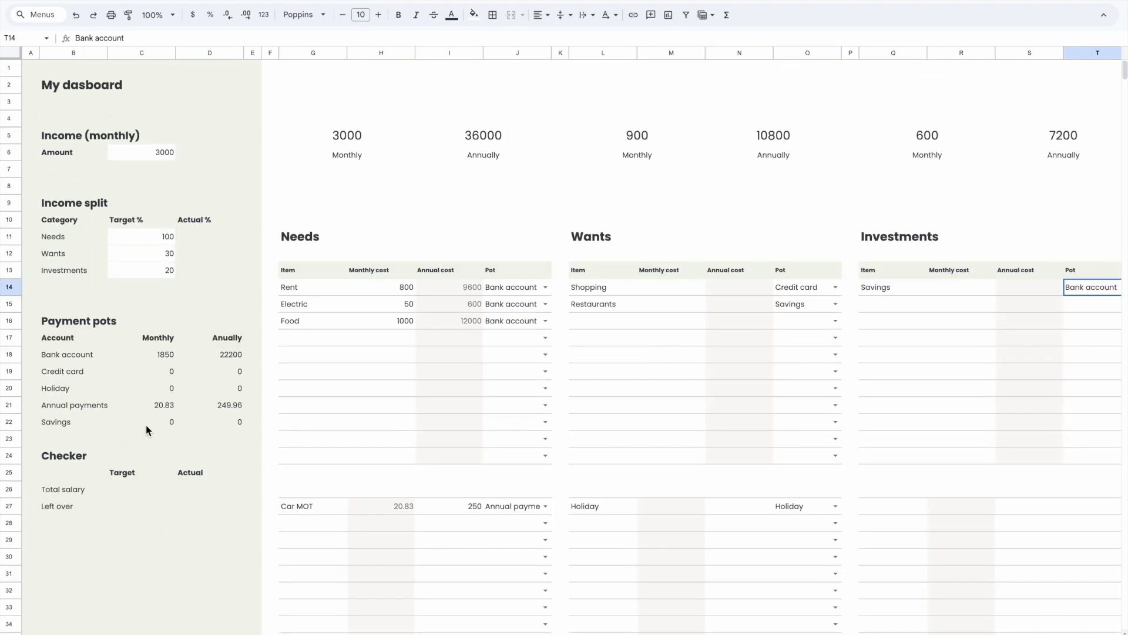
left_click(164, 253)
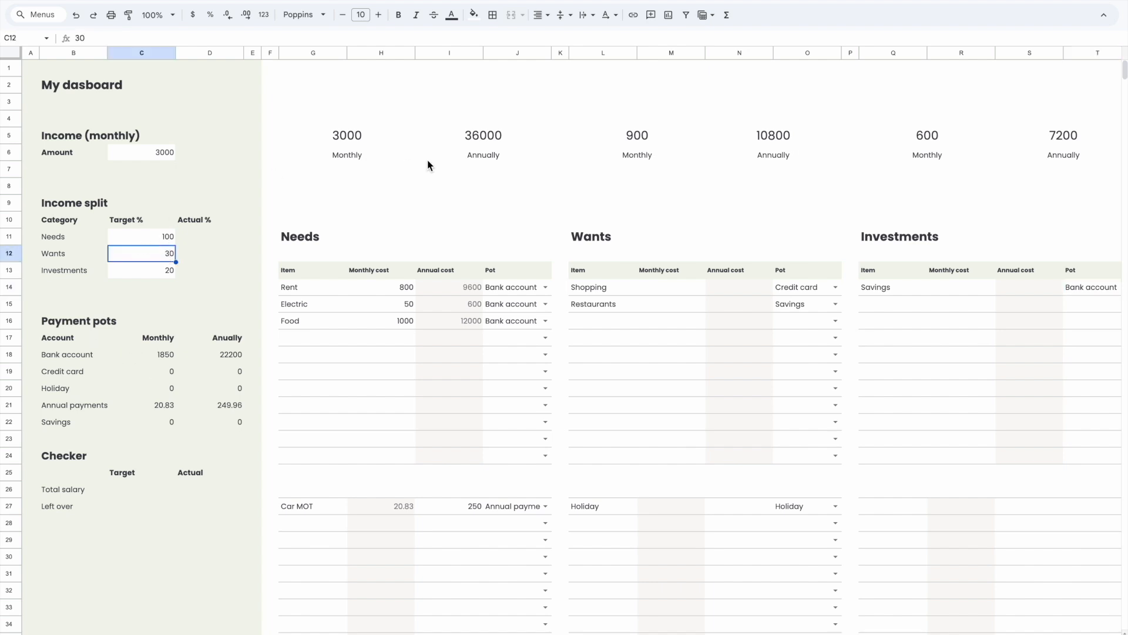
left_click(337, 136)
left_click(139, 140)
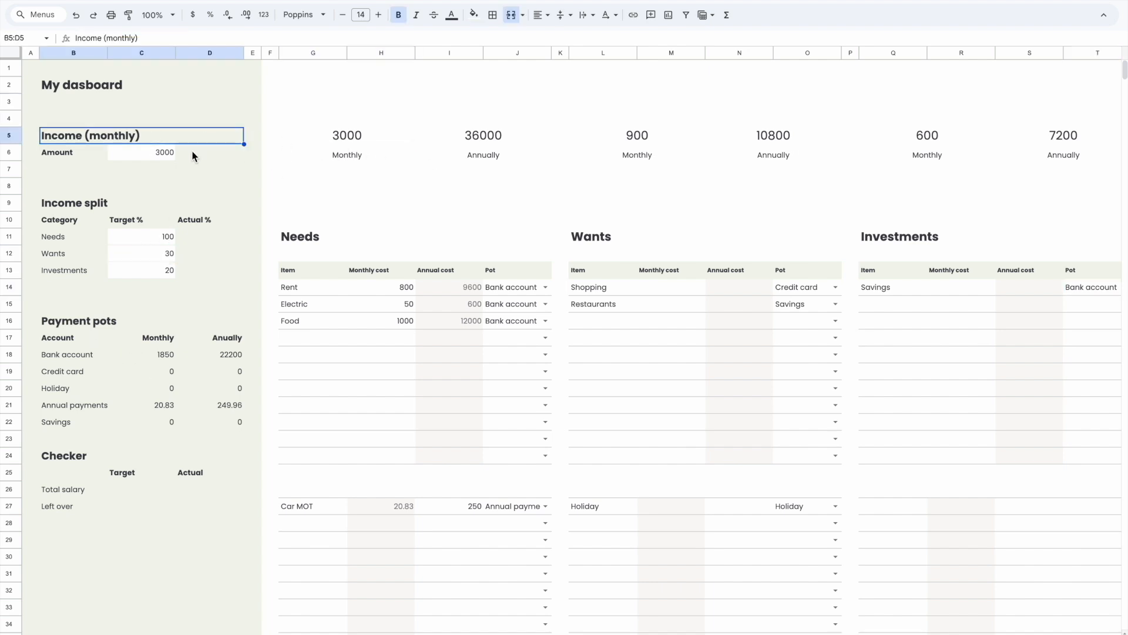
key("Down")
left_click(153, 251)
left_click(336, 143)
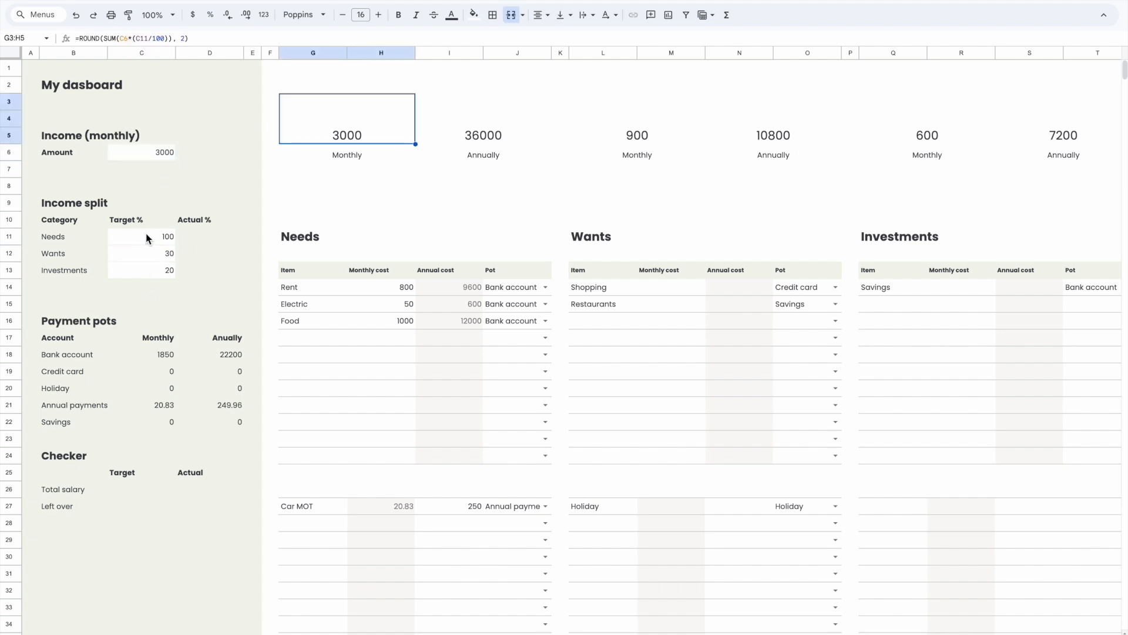
- Set the Needs target percentage in C11 to 50
left_click(209, 237)
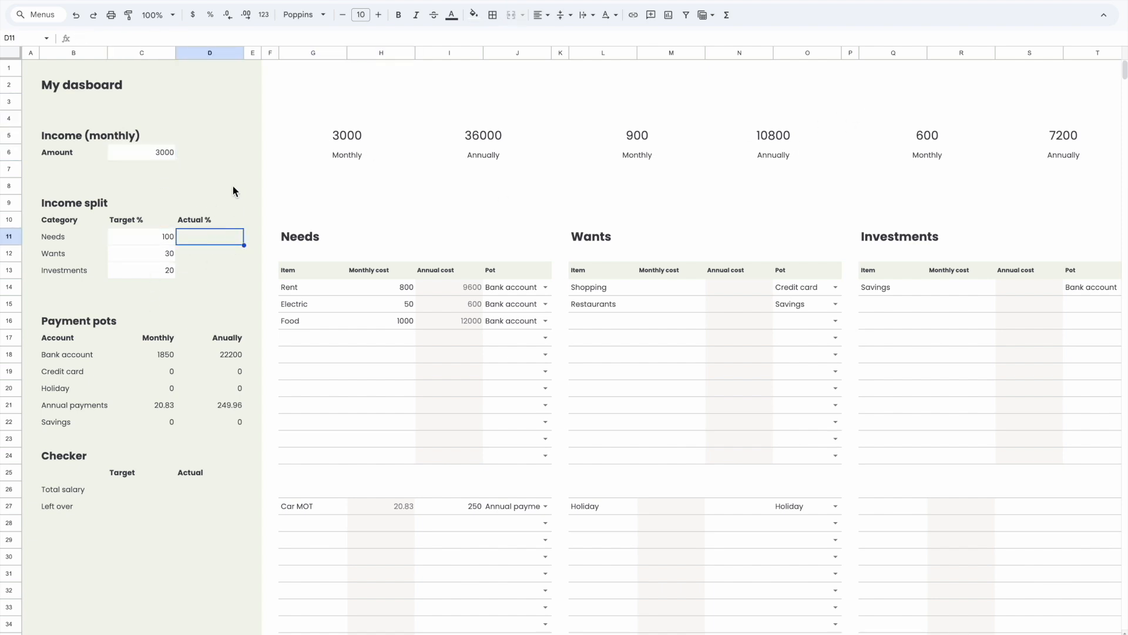
left_click(153, 238)
key("Delete")
type("50")
key("Return")
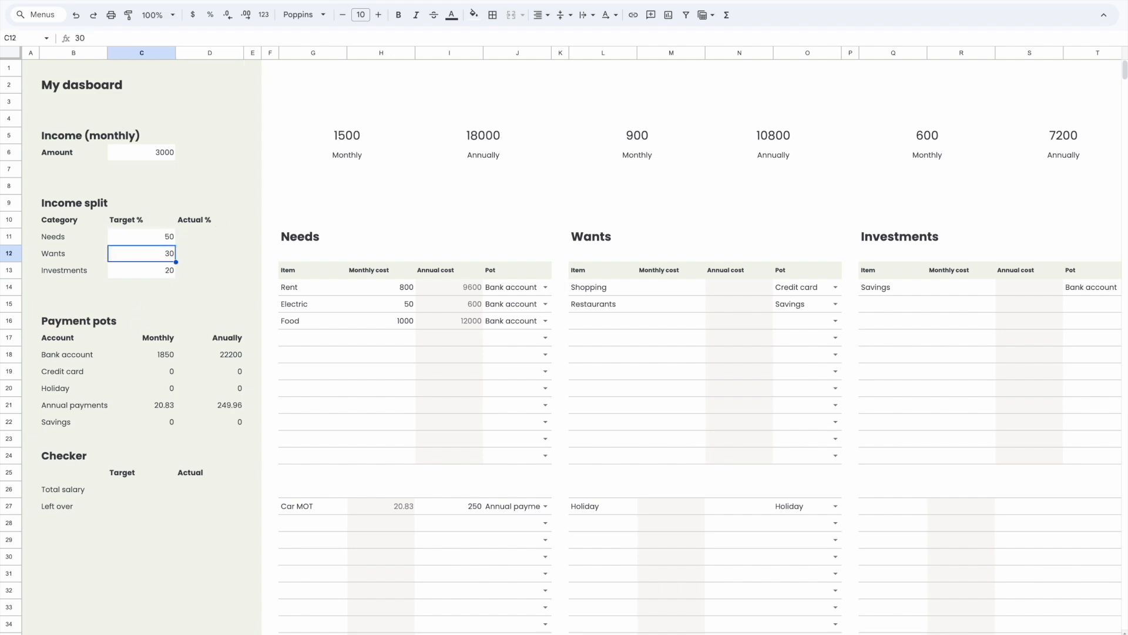
- Change the monthly income amount in C6 to 2500
left_click(171, 140)
left_click(166, 151)
key("Delete")
type("2")
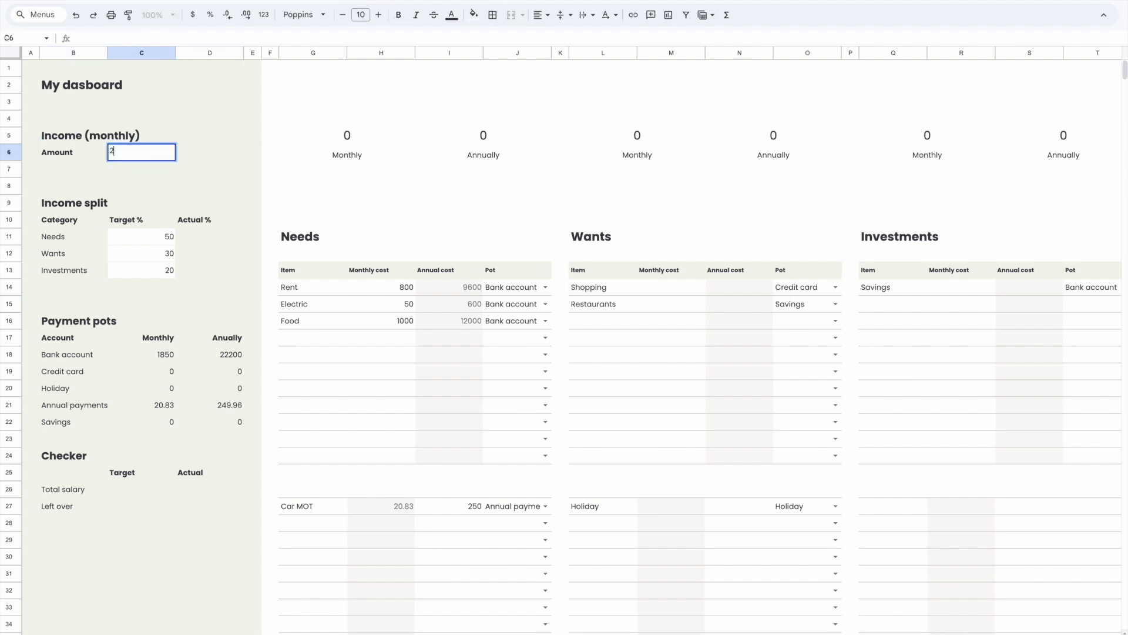
type("500")
key("Return")
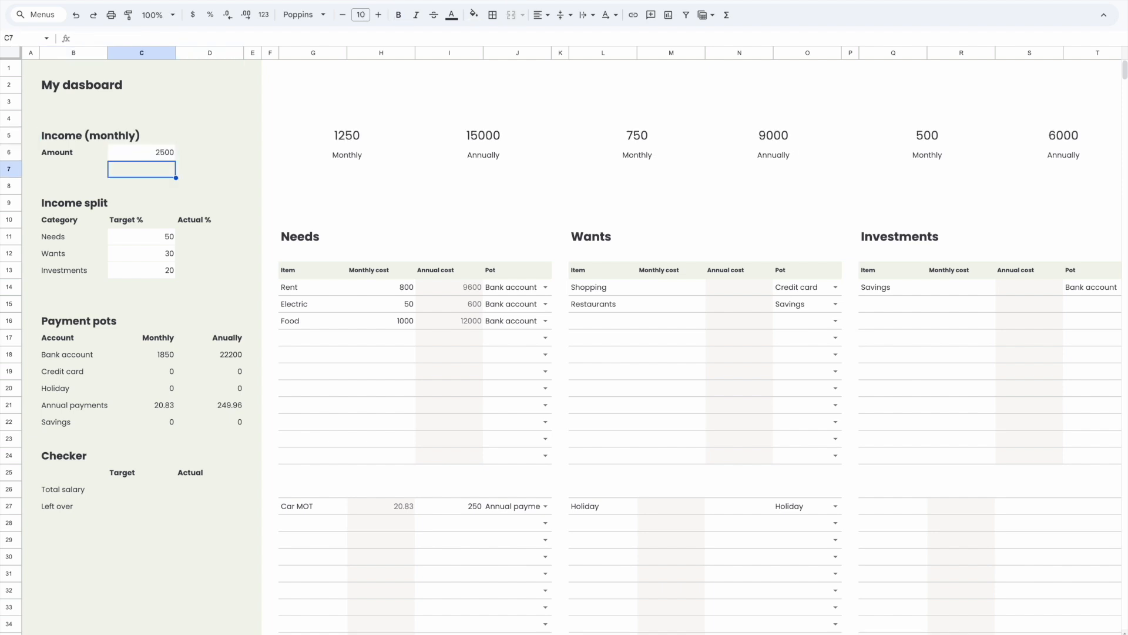
- Review the income amount together with the Needs Target % and Actual % cells in the income split
left_click(153, 241)
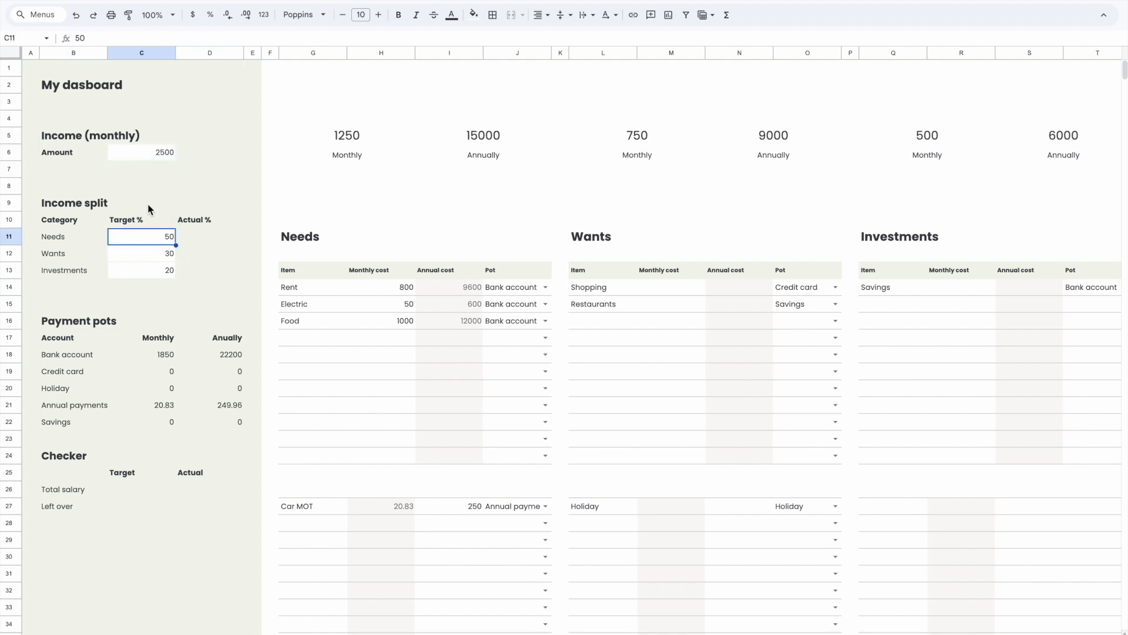
left_click(143, 154)
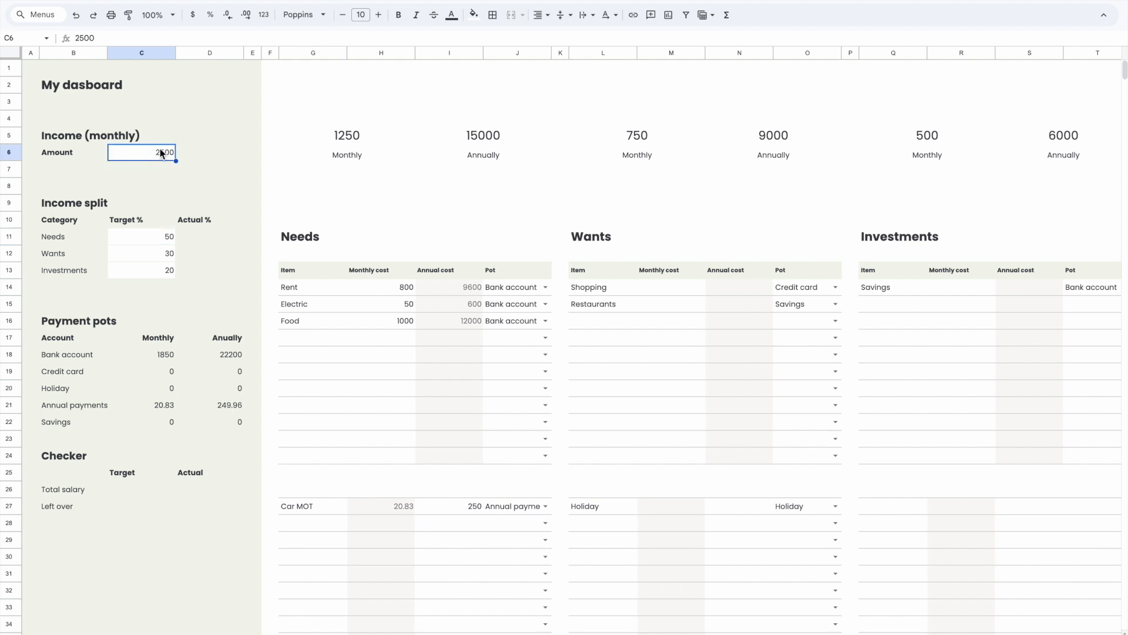
left_click(166, 240)
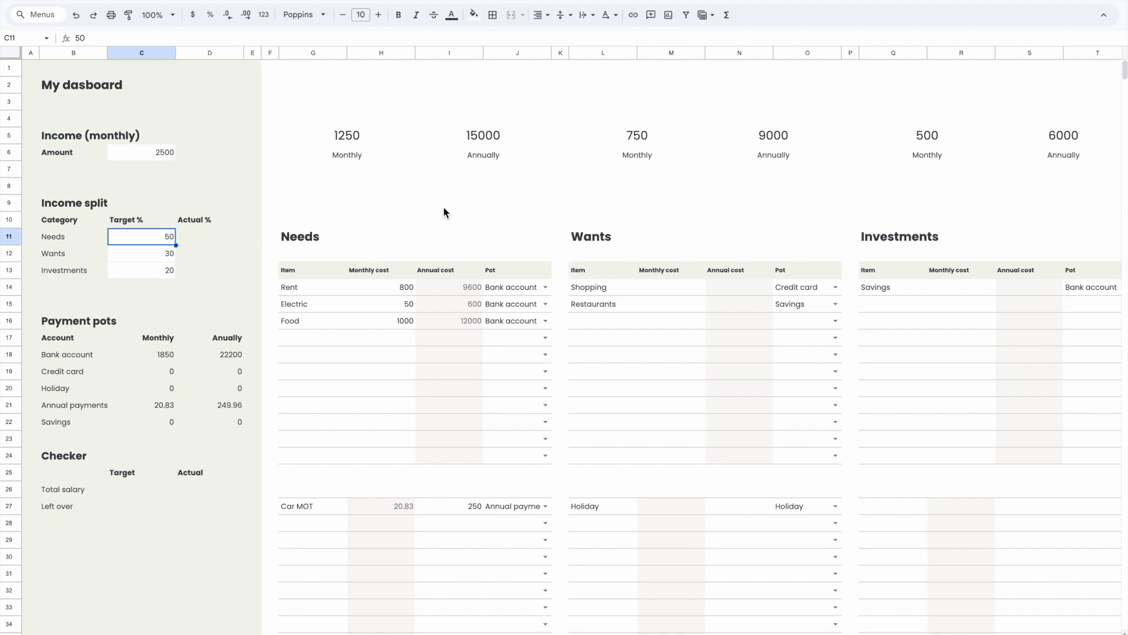
left_click(208, 239)
left_click(162, 238)
left_click(216, 250)
left_click(220, 222)
left_click(205, 235)
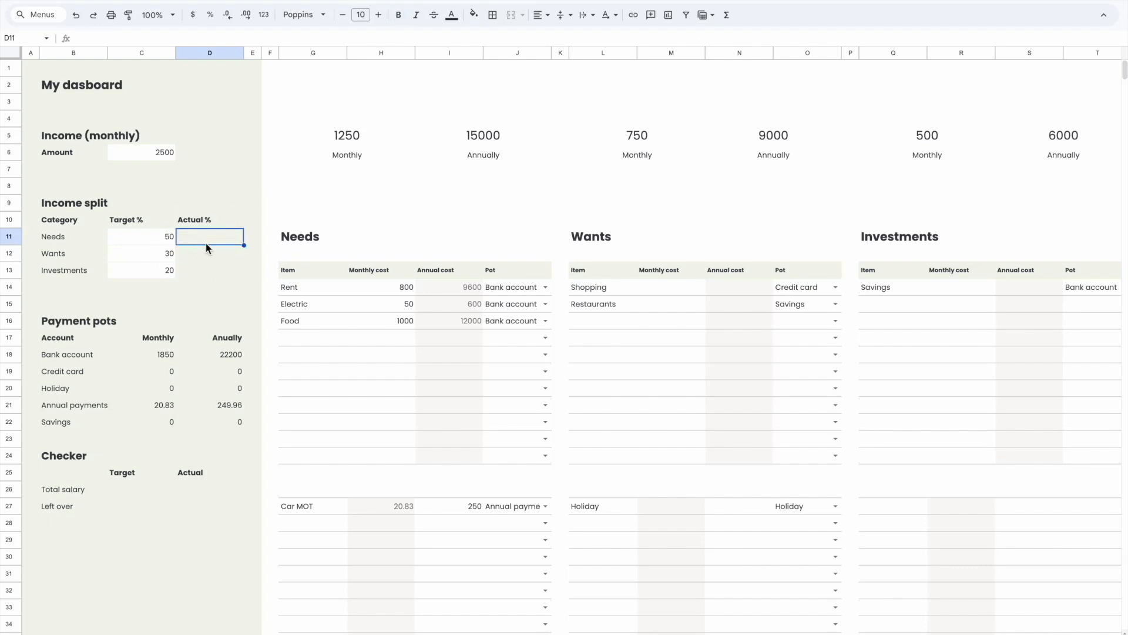
- Set the monthly Food cost in the Needs table to 250
scroll(275, 254, "down", 3)
scroll(370, 439, "up", 2)
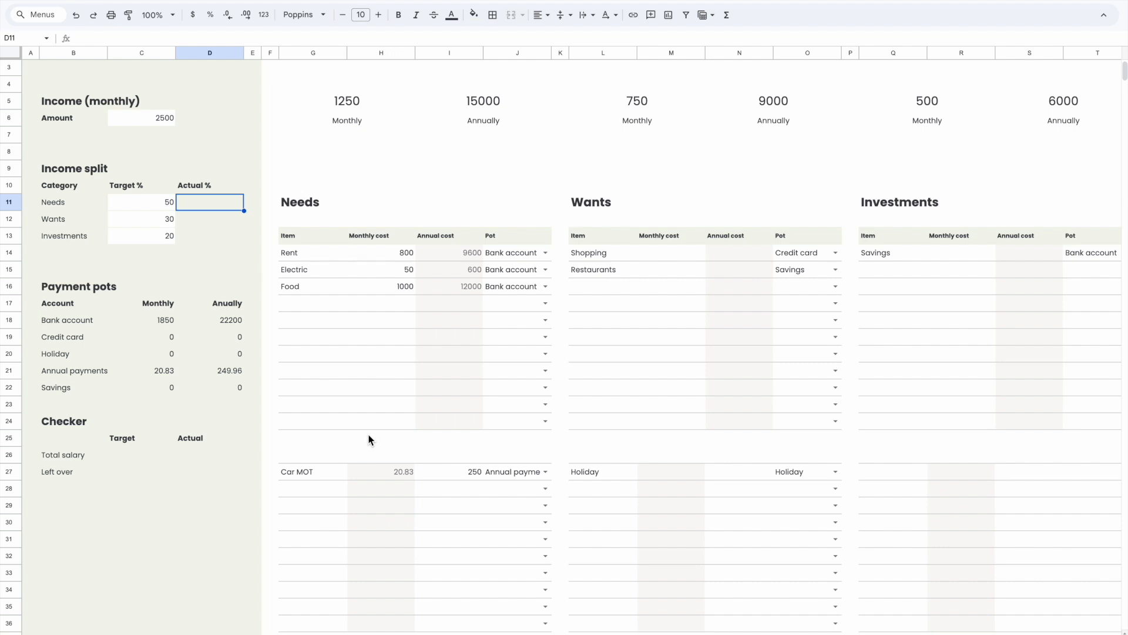
scroll(353, 358, "down", 3)
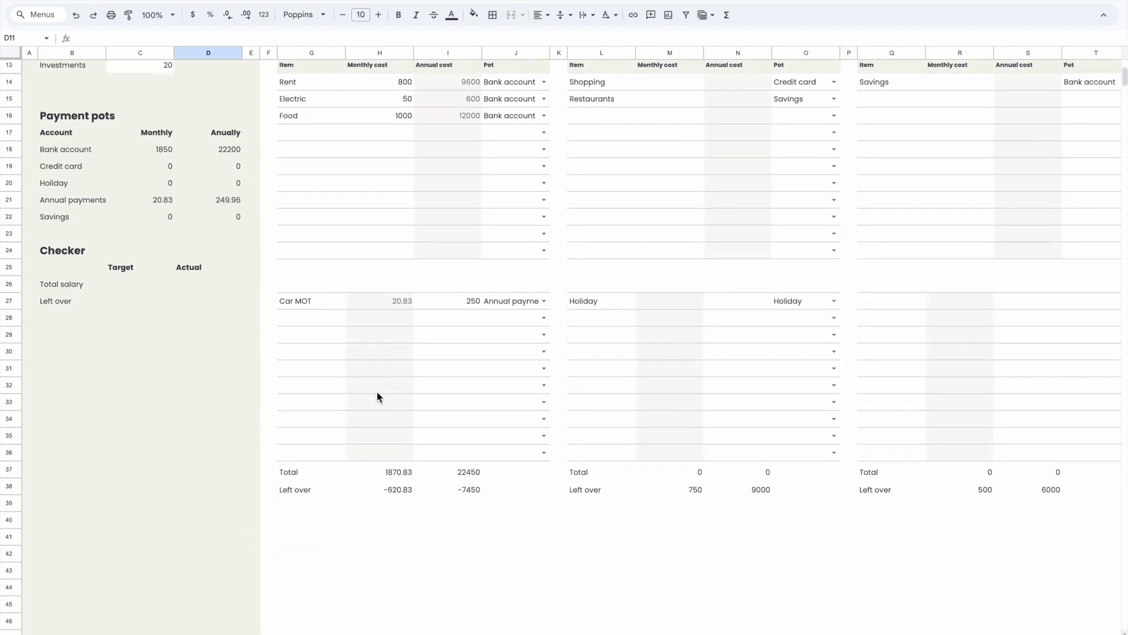
left_click(394, 473)
scroll(364, 488, "up", 2)
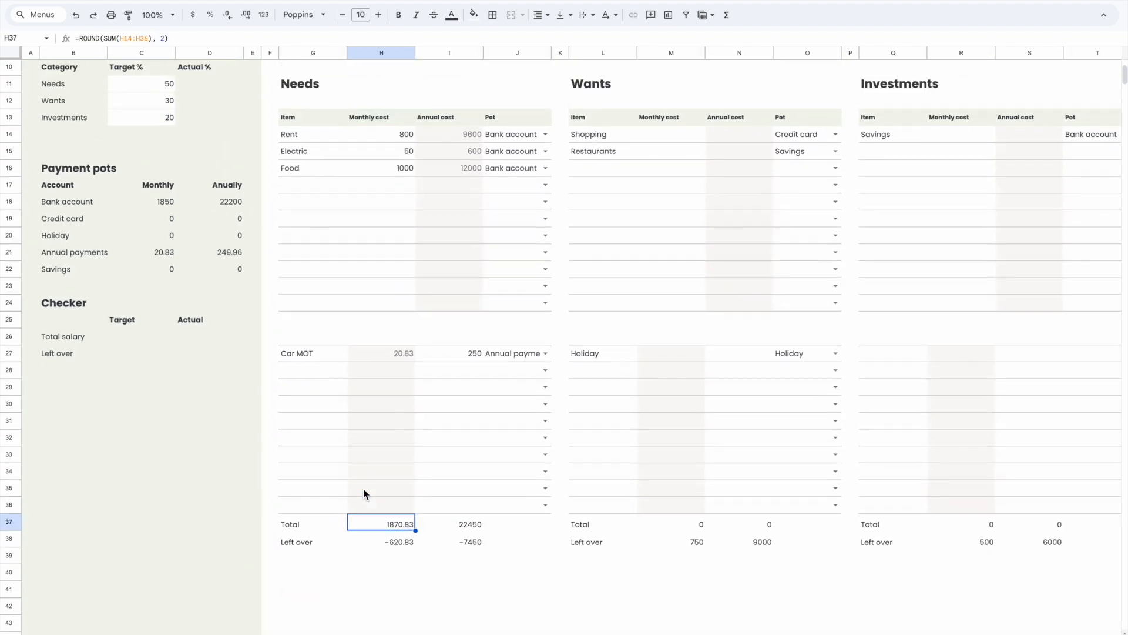
left_click(390, 189)
type("250")
key("Return")
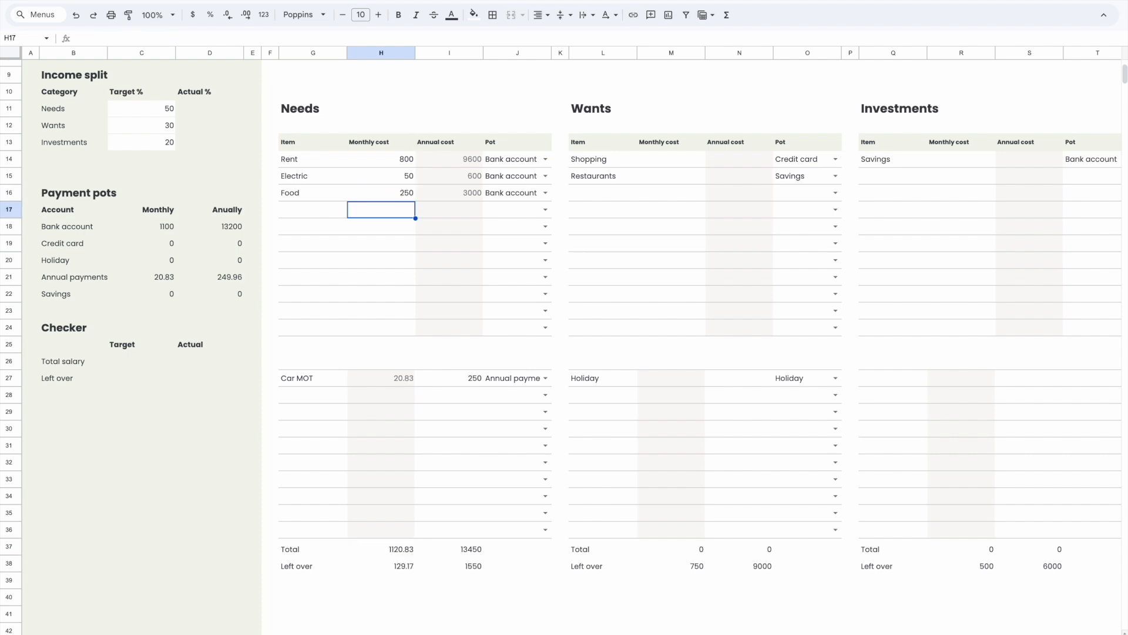
- Examine the monthly Needs Total in H37 and compare it with the Needs allowance above the table
scroll(314, 456, "down", 1)
left_click(375, 523)
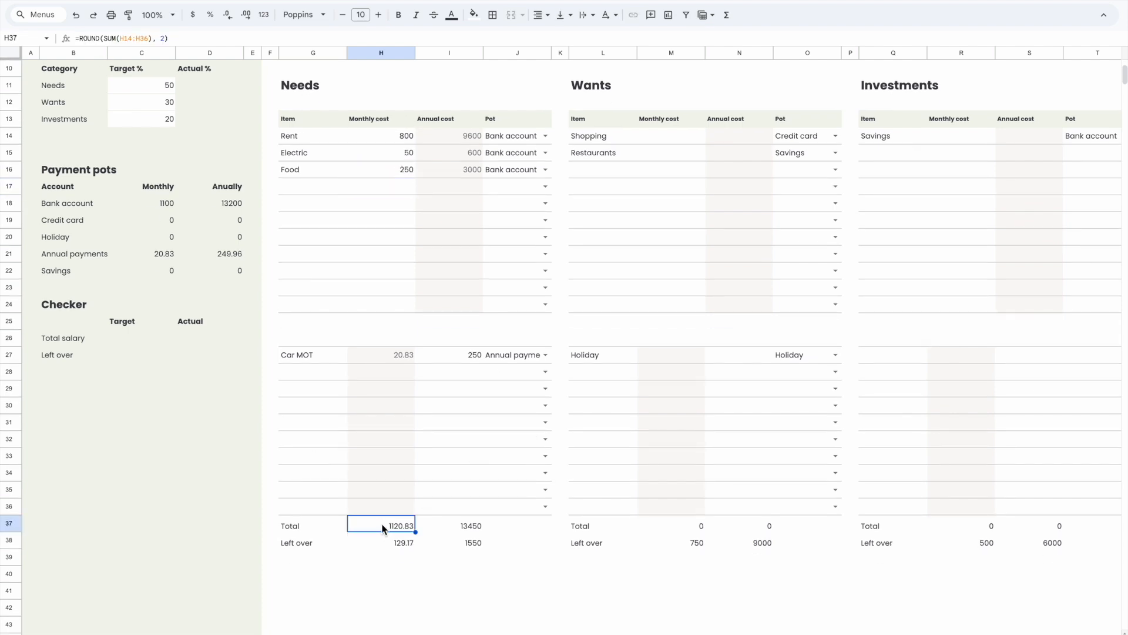
scroll(378, 539, "up", 1)
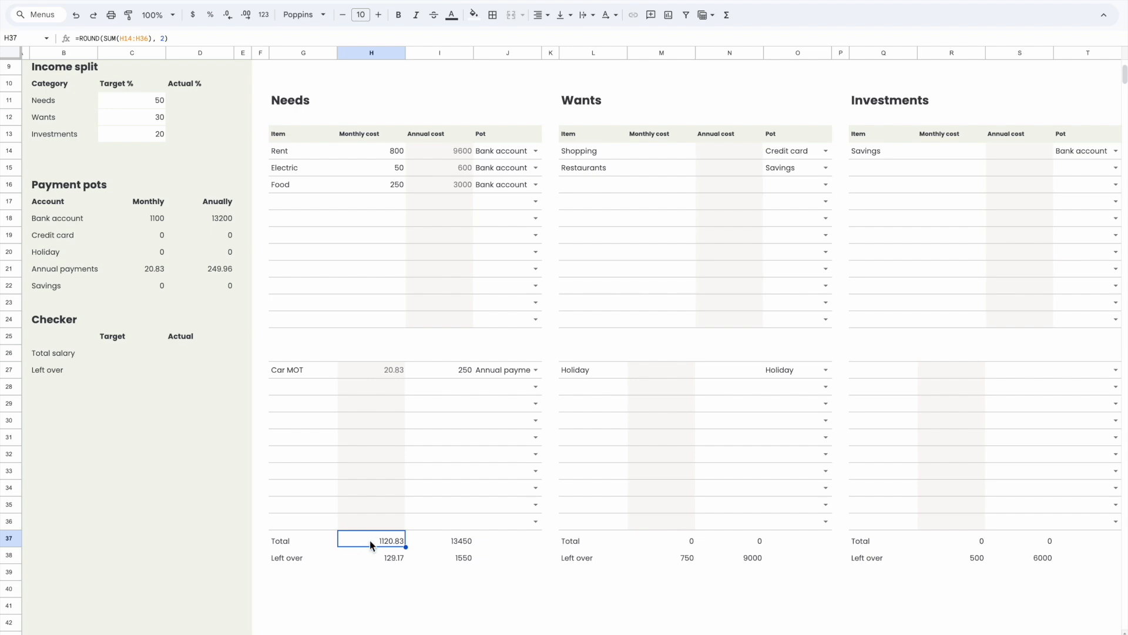
scroll(372, 542, "up", 5)
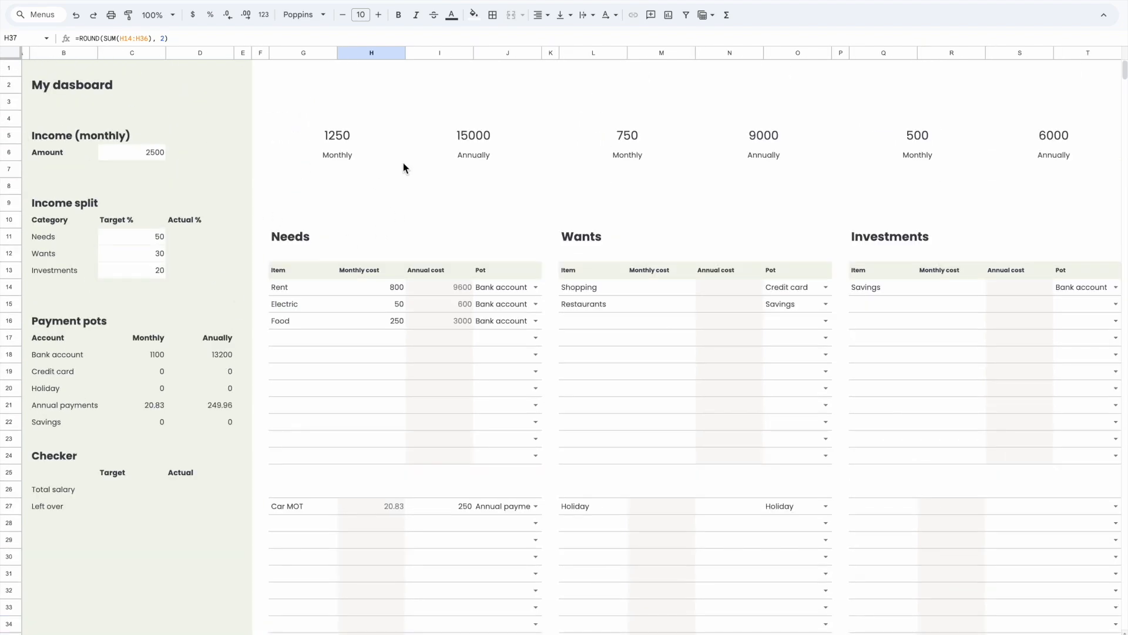
scroll(327, 477, "down", 4)
scroll(231, 255, "up", 5)
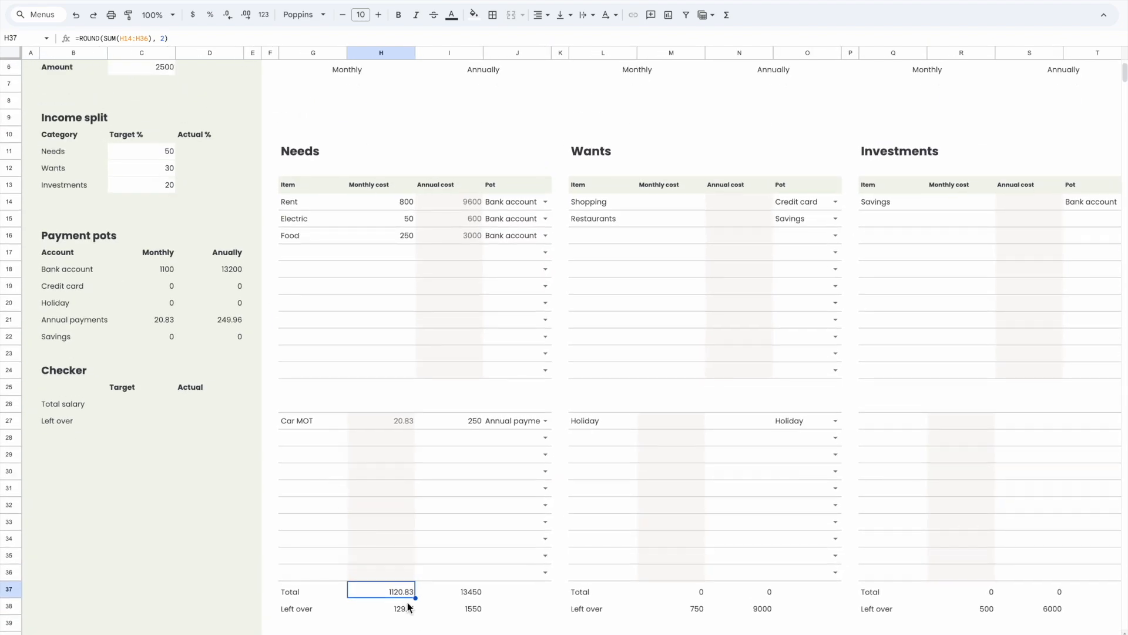
scroll(231, 256, "left", 1)
scroll(309, 321, "down", 3)
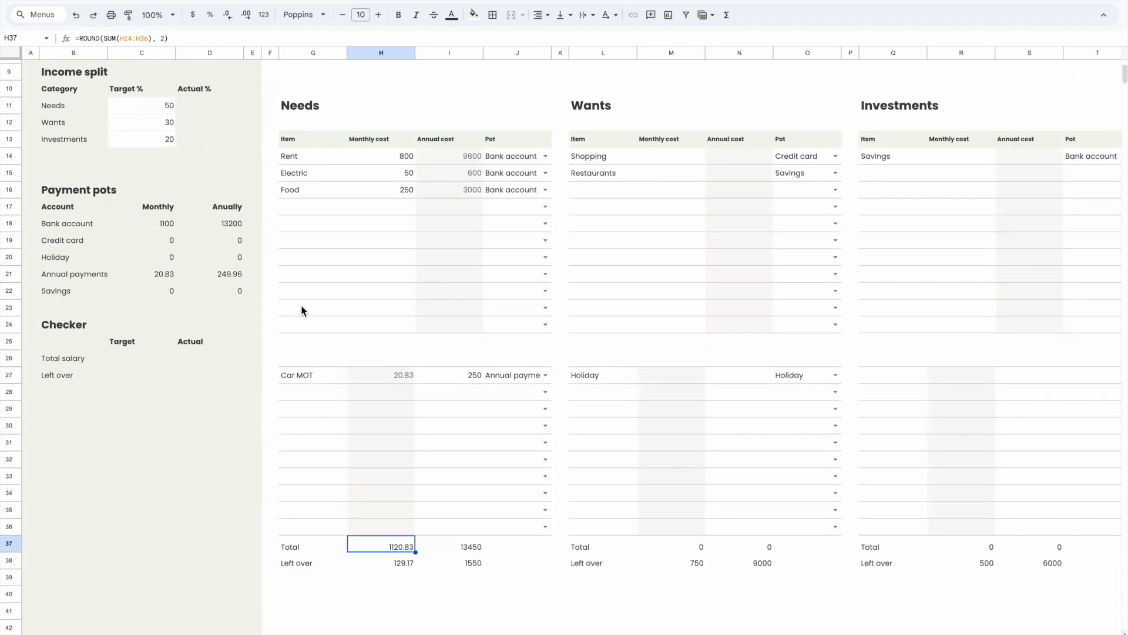
- Calculate the Needs Actual % in D11 from its monthly total and the income with =H37/C6*100
left_click(207, 110)
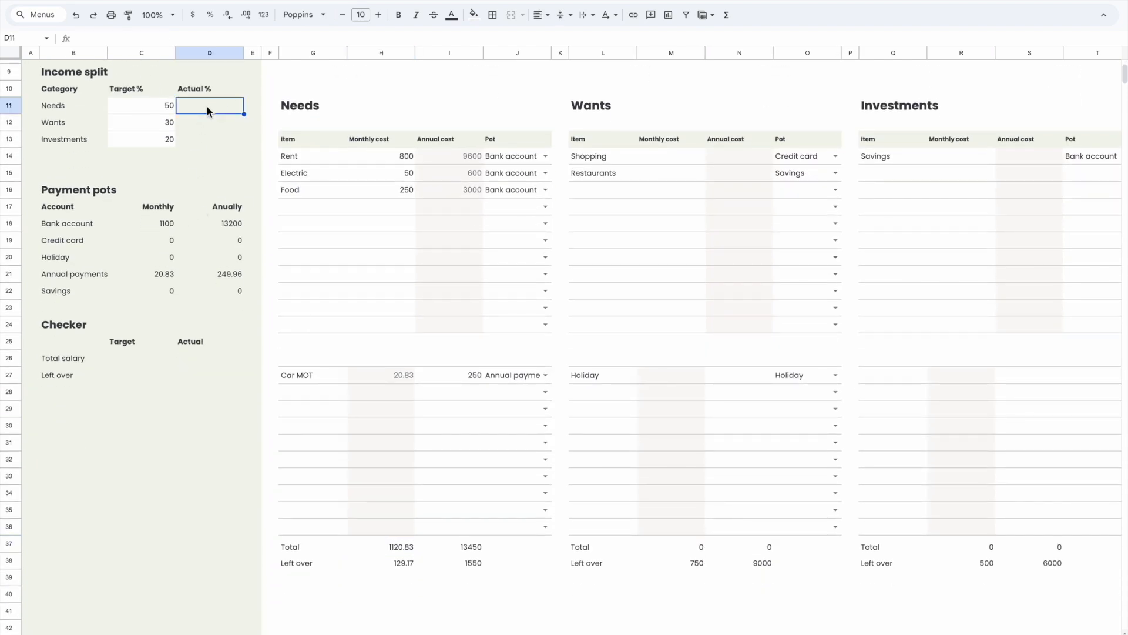
type("=")
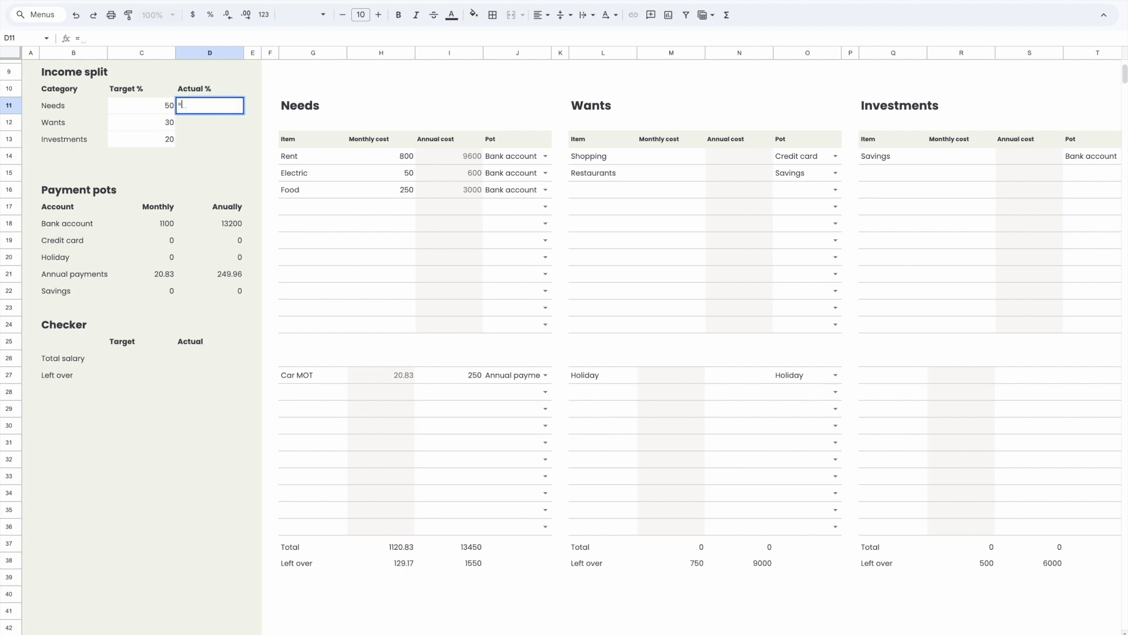
left_click(395, 547)
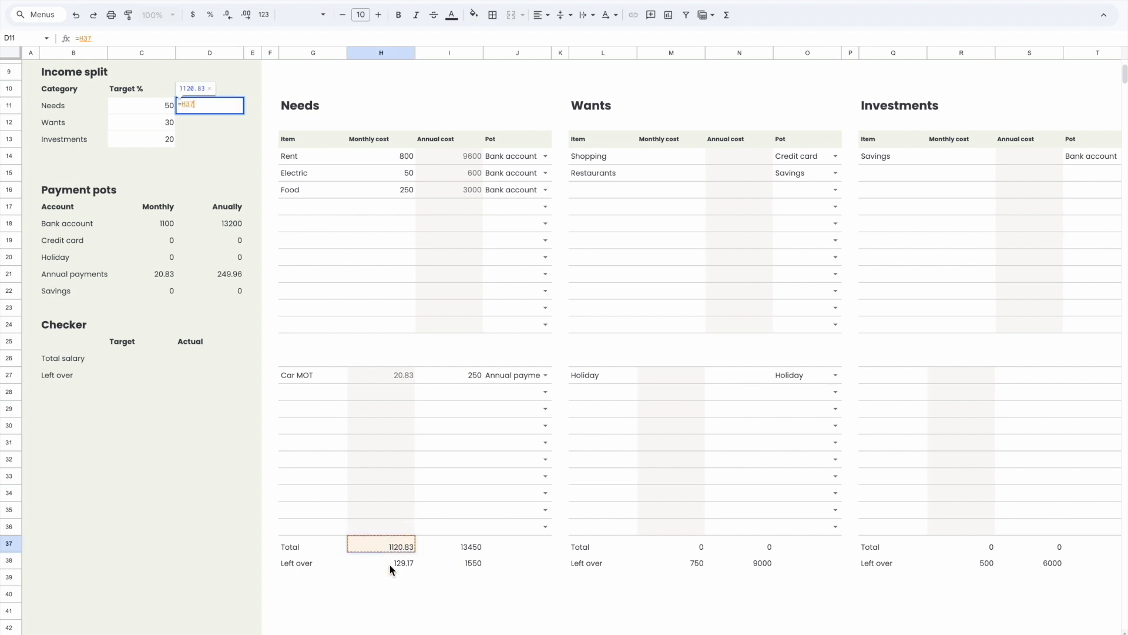
scroll(385, 535, "up", 3)
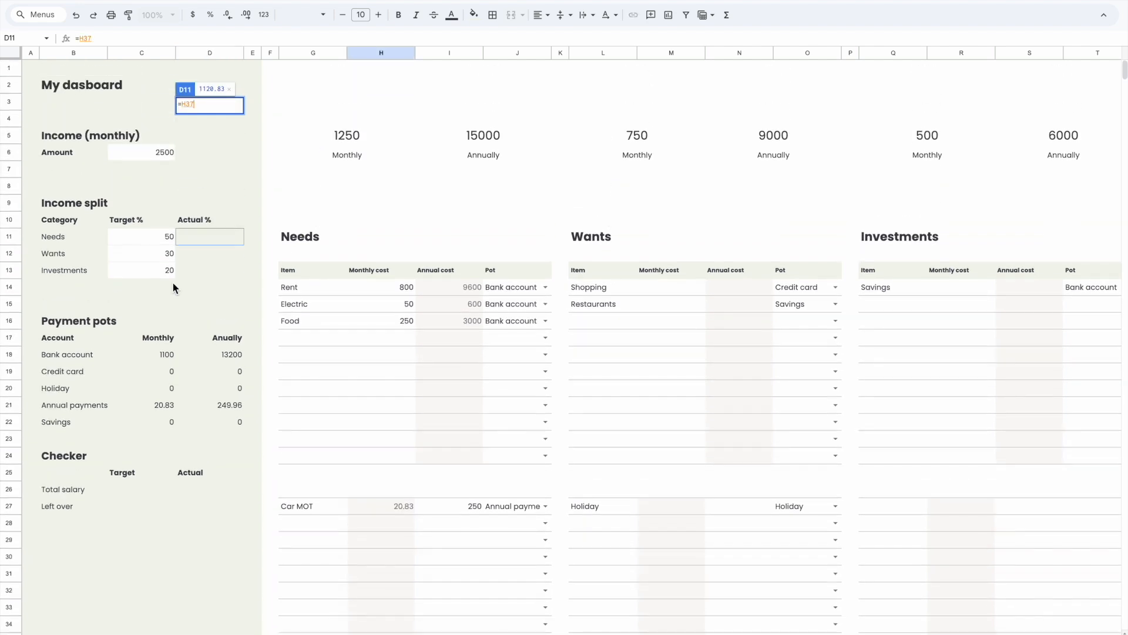
type("/")
scroll(228, 302, "up", 1)
left_click(127, 149)
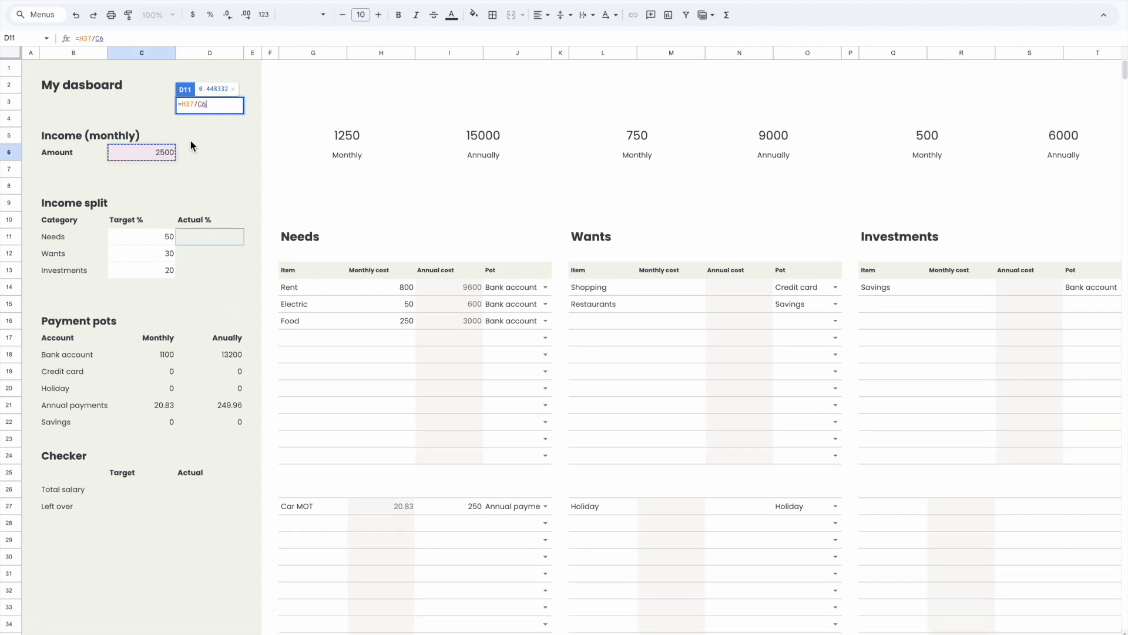
type("*100")
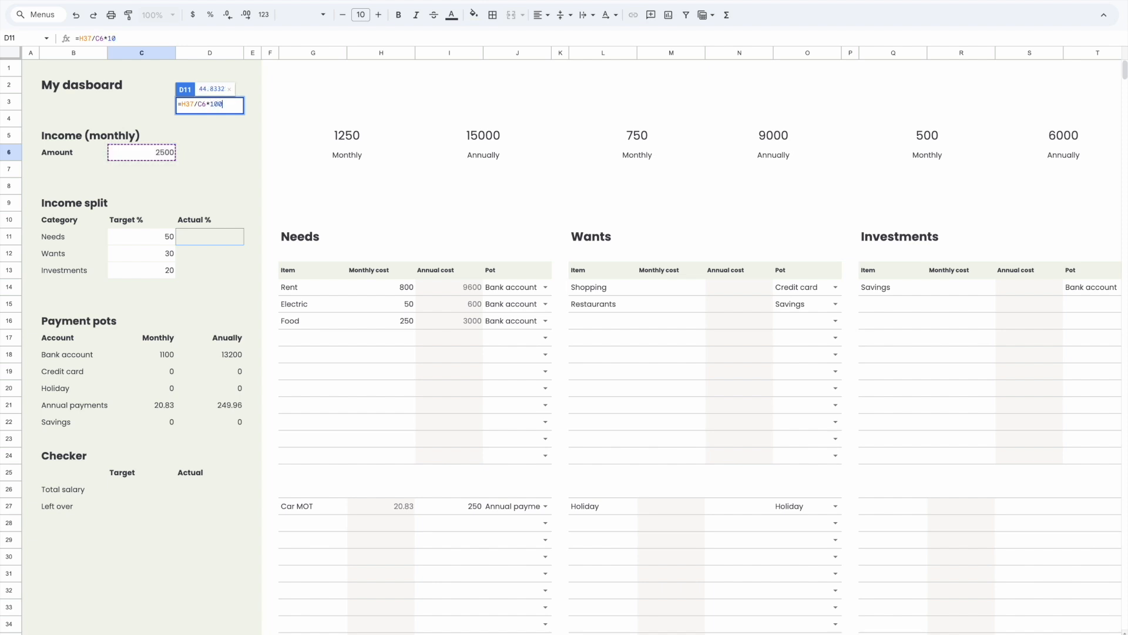
key("Return")
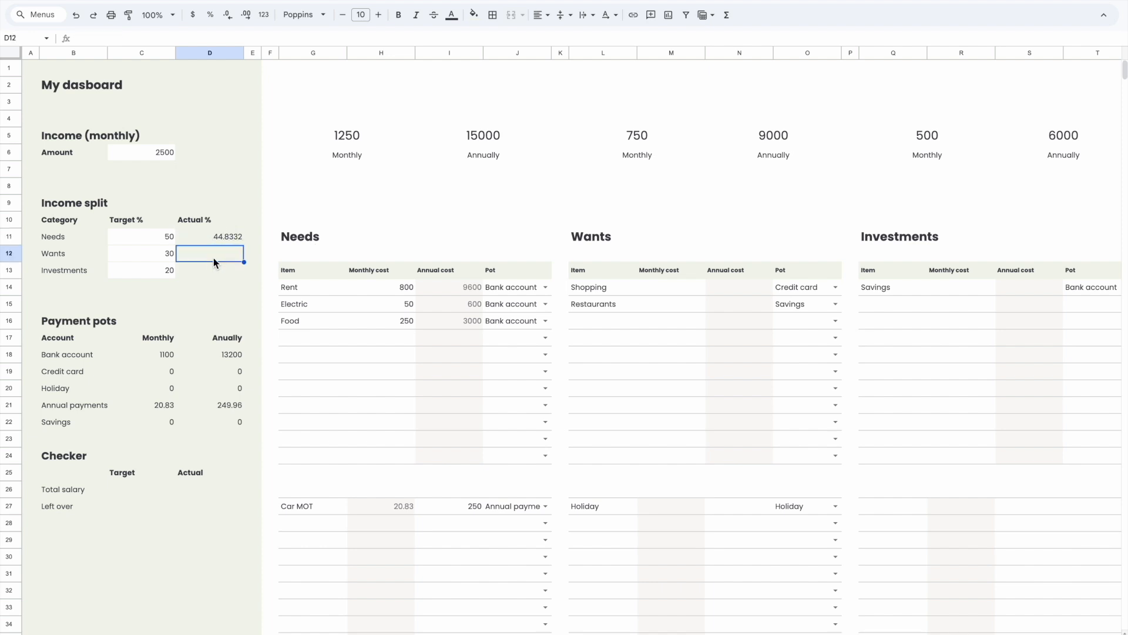
- Check the Wants and Investments Actual % cells against the totals beneath their tables
scroll(213, 257, "down", 1)
left_click(210, 201)
left_click(211, 226)
left_click(232, 235)
scroll(505, 408, "down", 3)
scroll(504, 407, "right", 2)
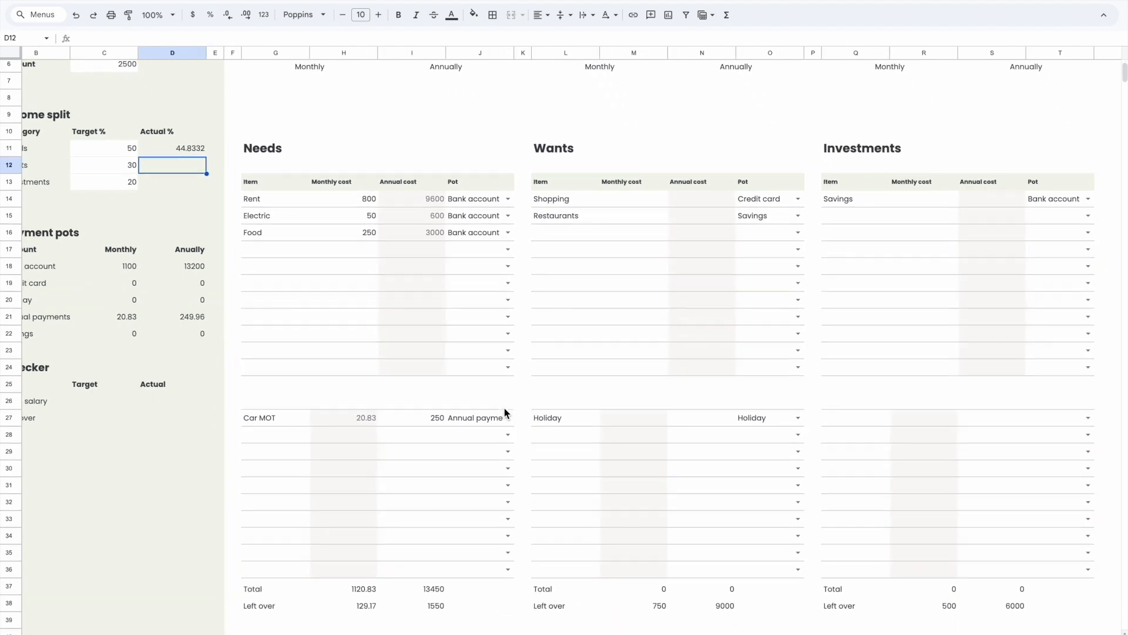
scroll(456, 446, "up", 2)
scroll(457, 446, "left", 2)
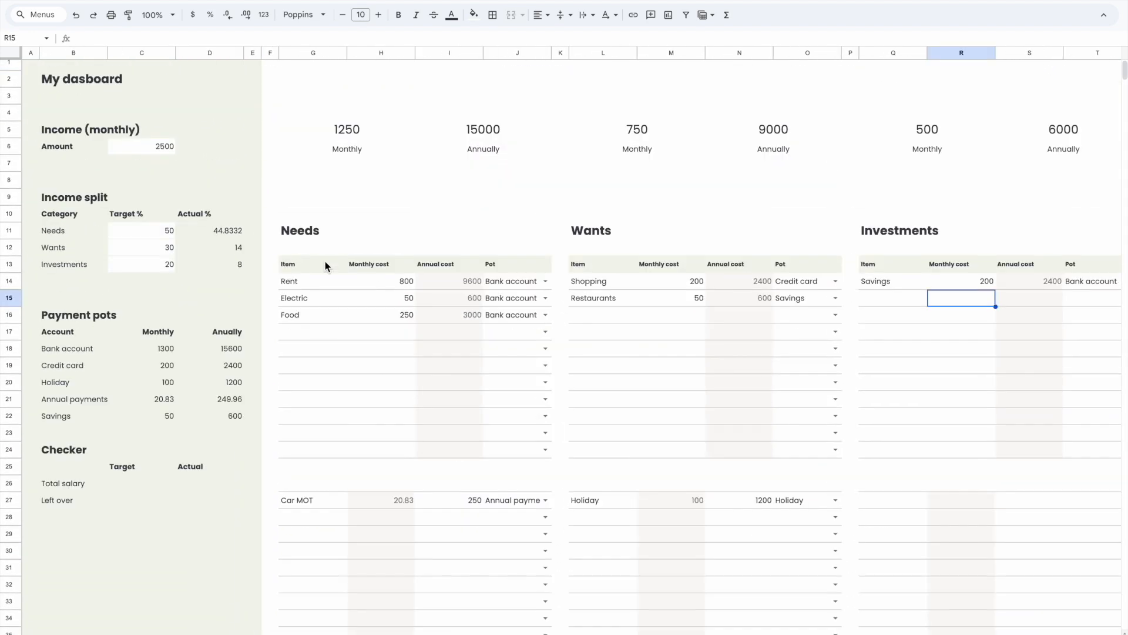
- Examine the Actual % values for Needs, Wants and Investments in the income split
left_click(216, 234)
left_click(222, 255)
left_click(218, 238)
left_click(218, 269)
left_click(220, 226)
left_click(221, 269)
left_click(222, 253)
left_click(227, 221)
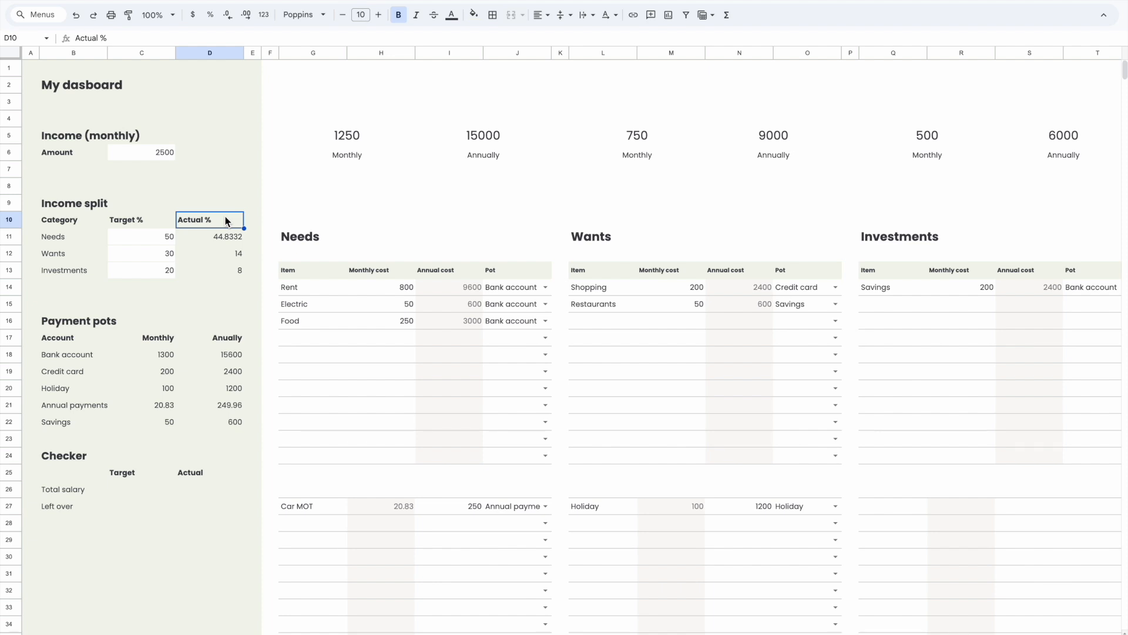
- Compare the Needs Actual % in D11 with its Target % in C11
left_click(230, 238)
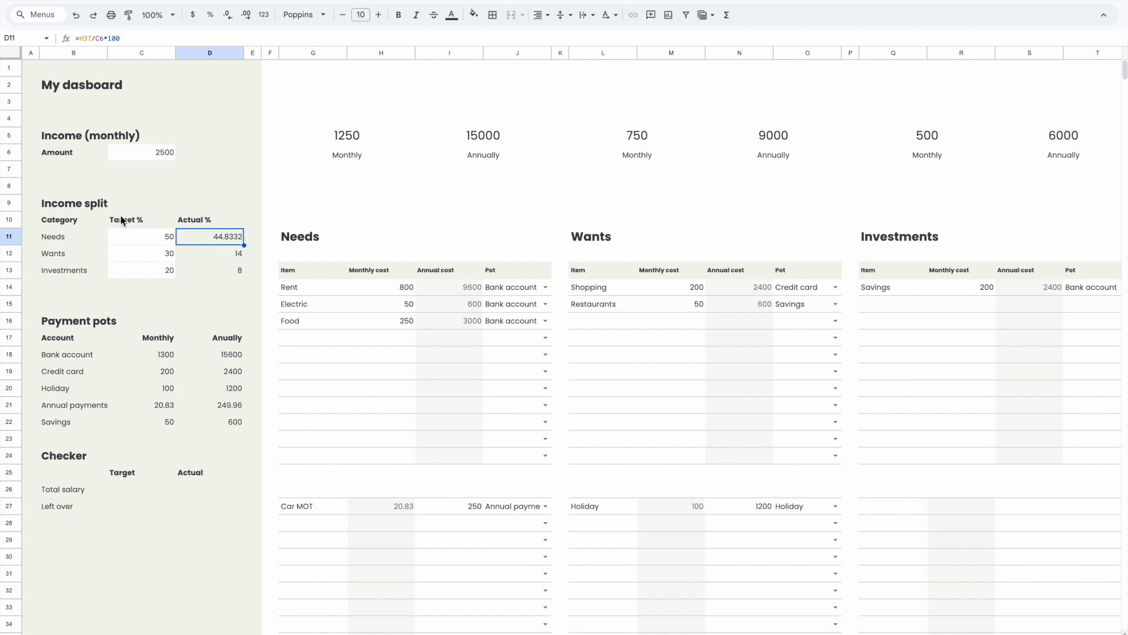
left_click(151, 237)
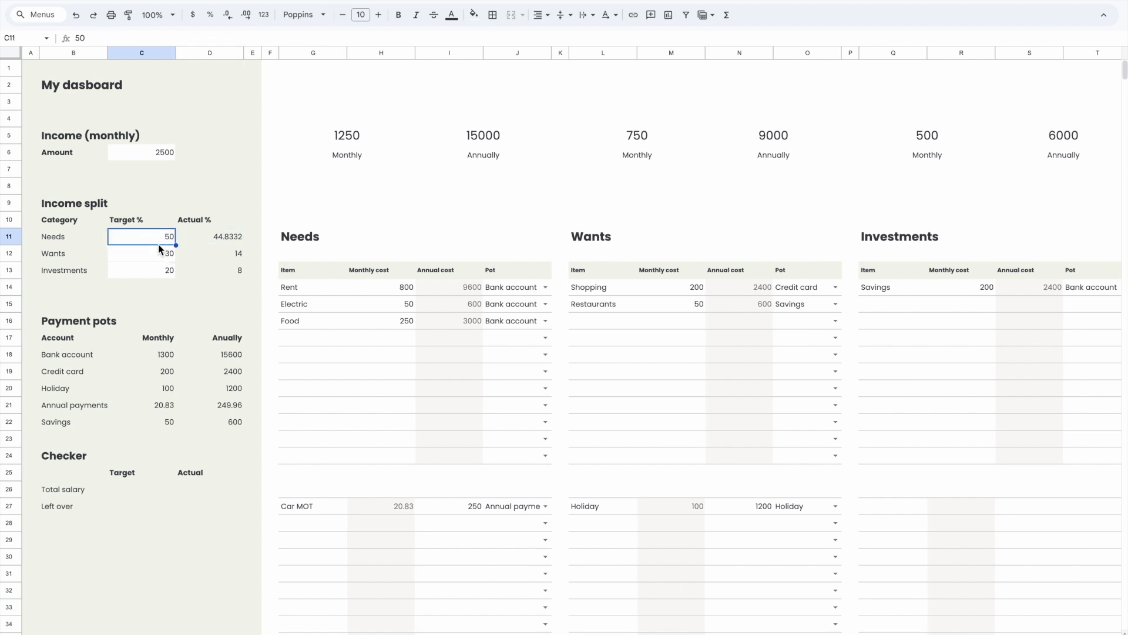
left_click(227, 238)
left_click(144, 235)
left_click(214, 232)
left_click(151, 235)
- Create a conditional formatting rule on the Needs Actual % cell D11 with the custom formula =D11<=C11
left_click(214, 235)
right_click(214, 236)
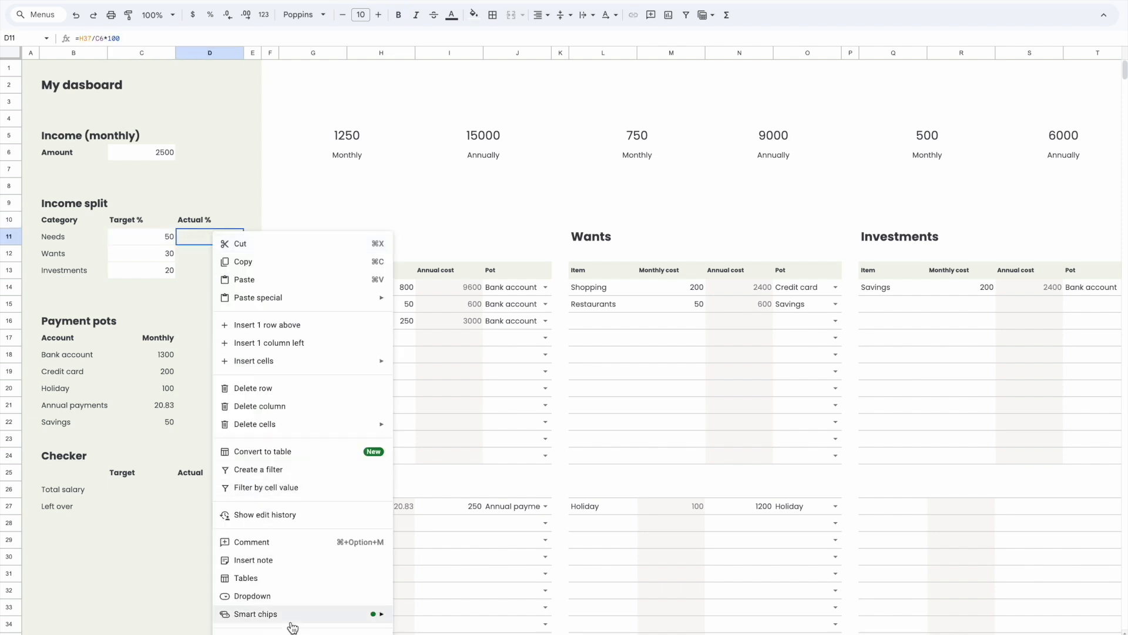
left_click(199, 240)
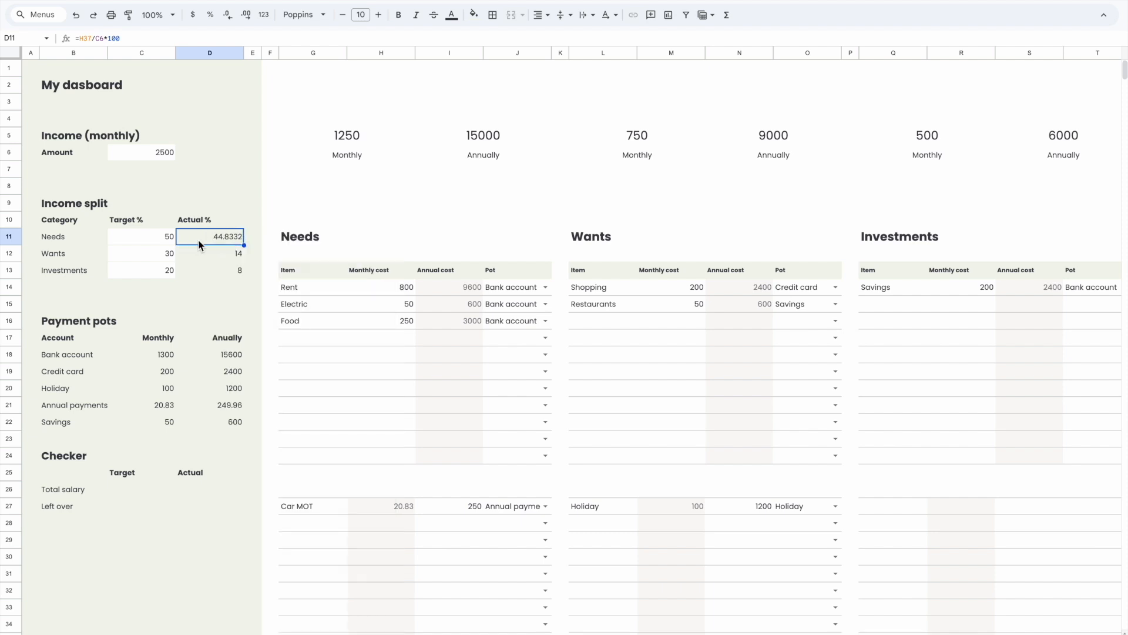
right_click(199, 240)
mouse_move(265, 633)
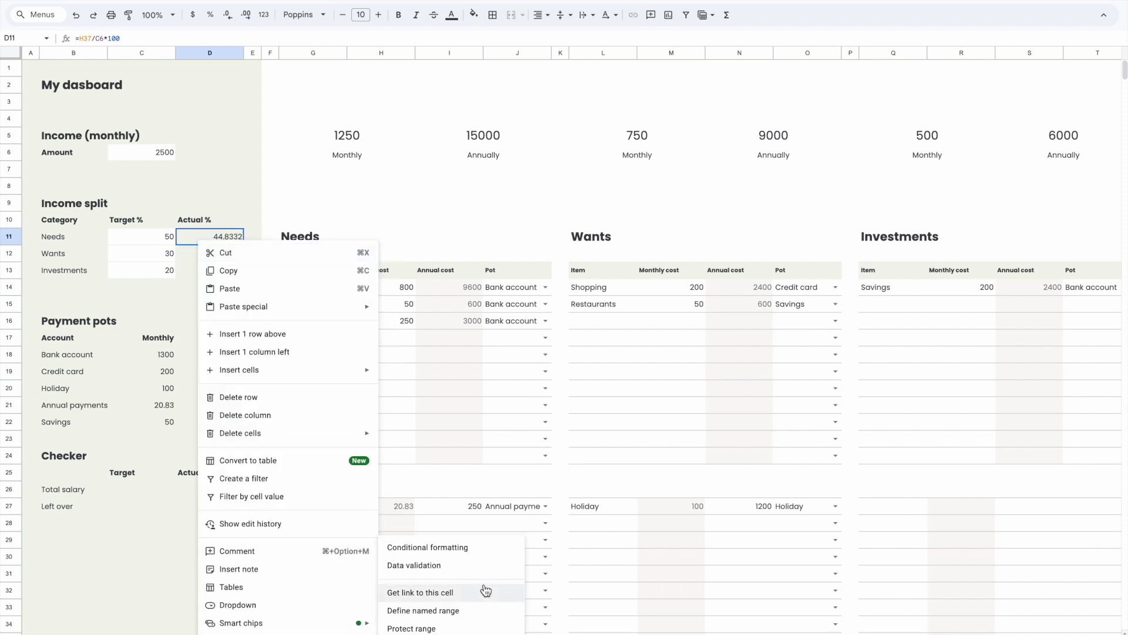
left_click(457, 549)
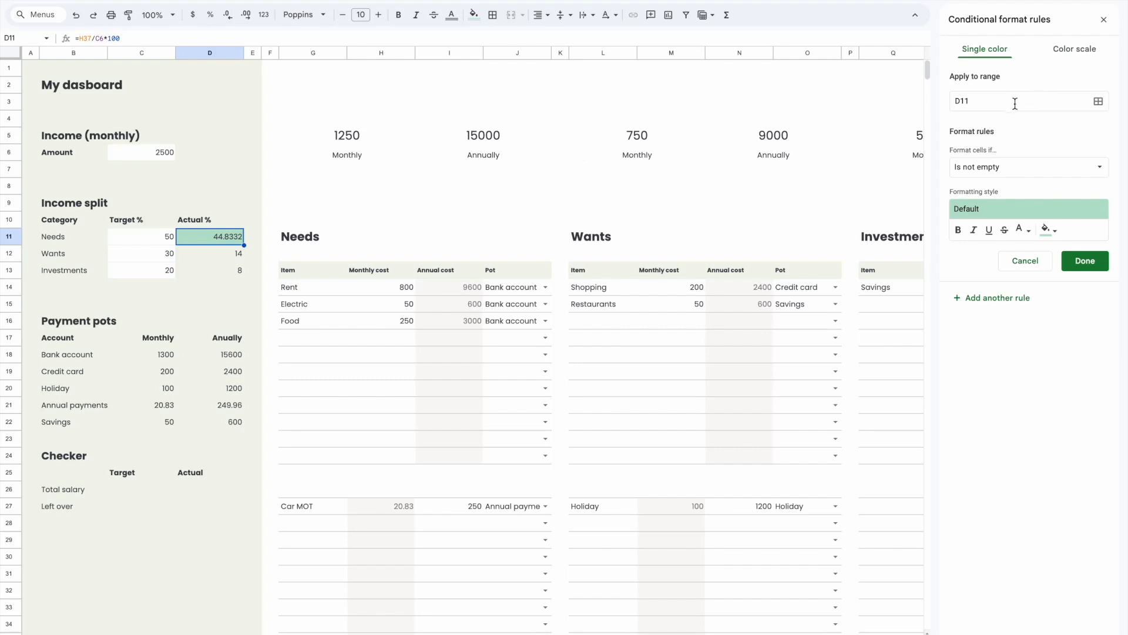
left_click(998, 168)
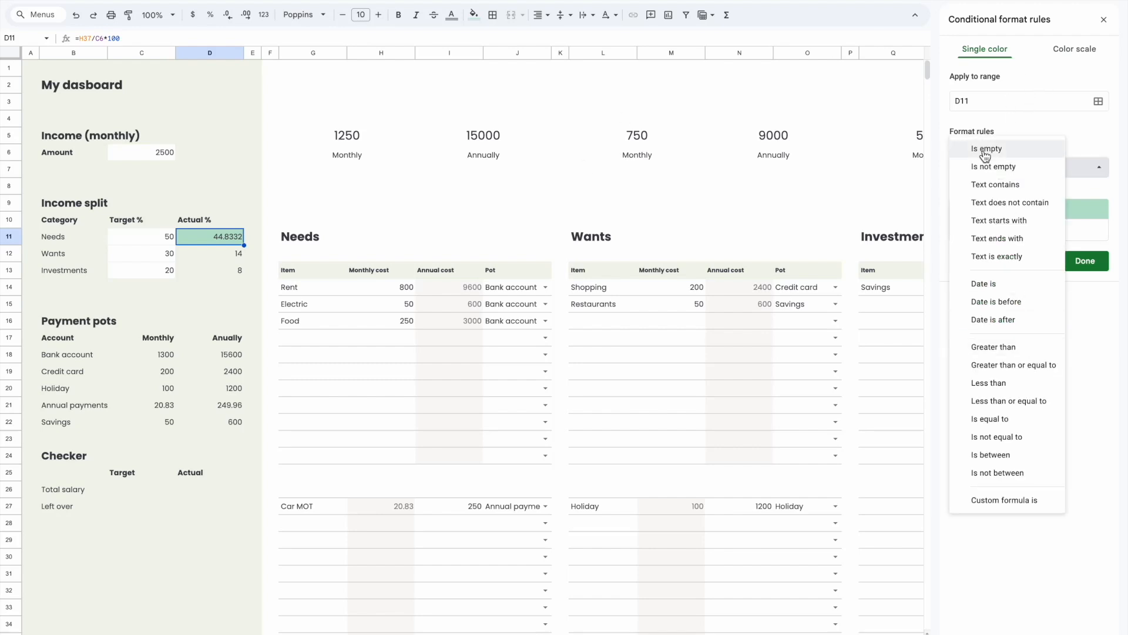
left_click(1019, 500)
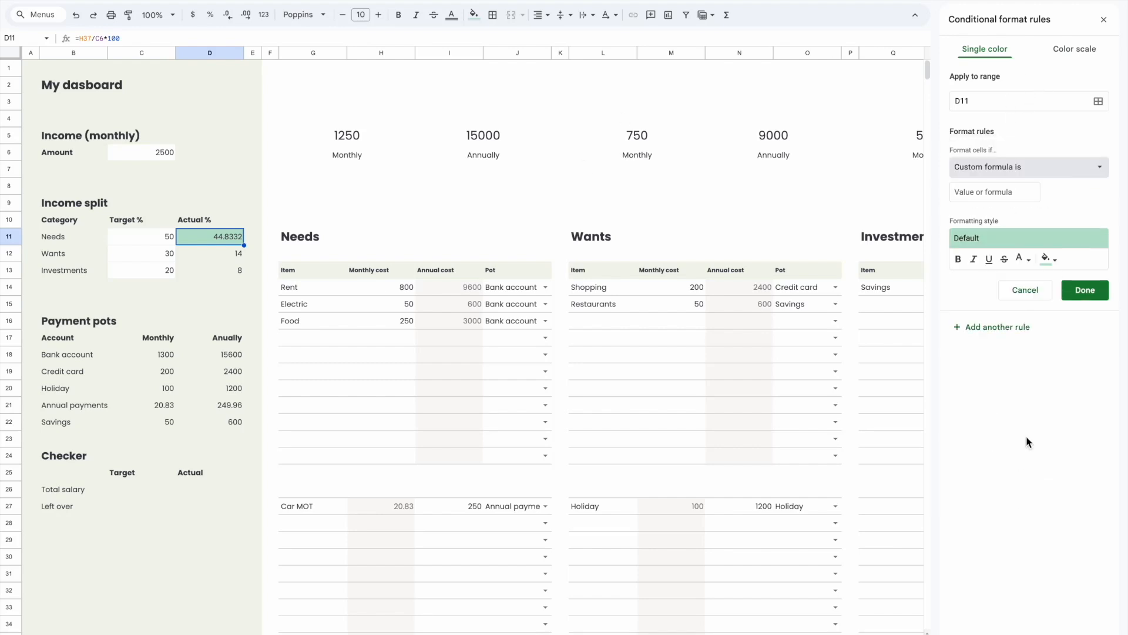
left_click(1001, 196)
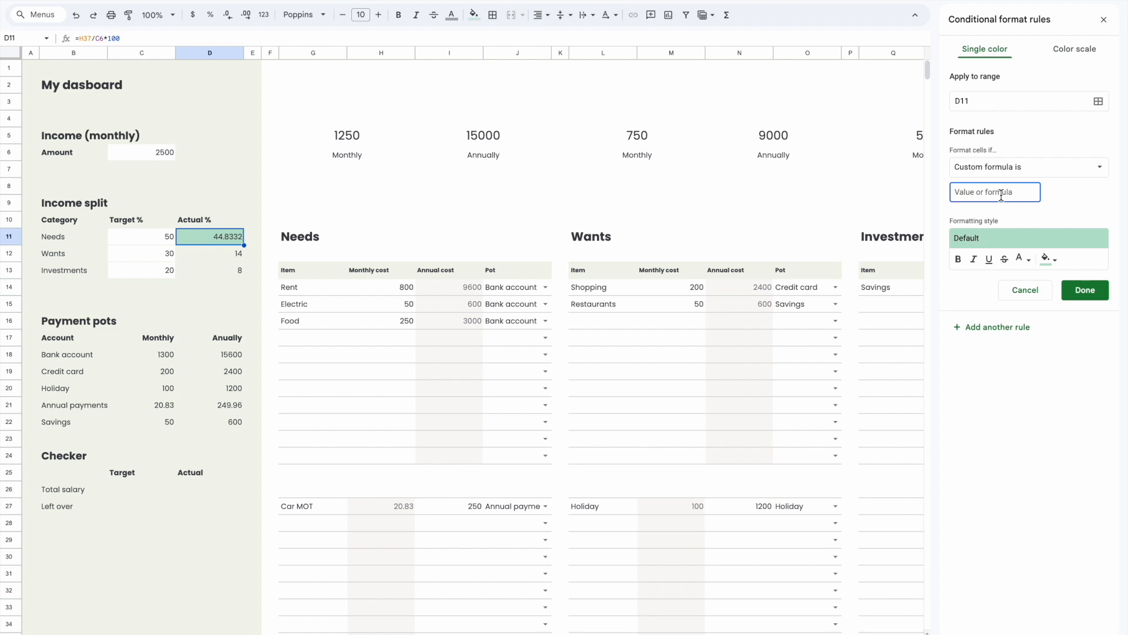
type("=D11")
type("<=C11")
- Style the =D11<=C11 rule with no fill and green text, and save it
left_click(1059, 259)
left_click(1039, 274)
left_click(1056, 260)
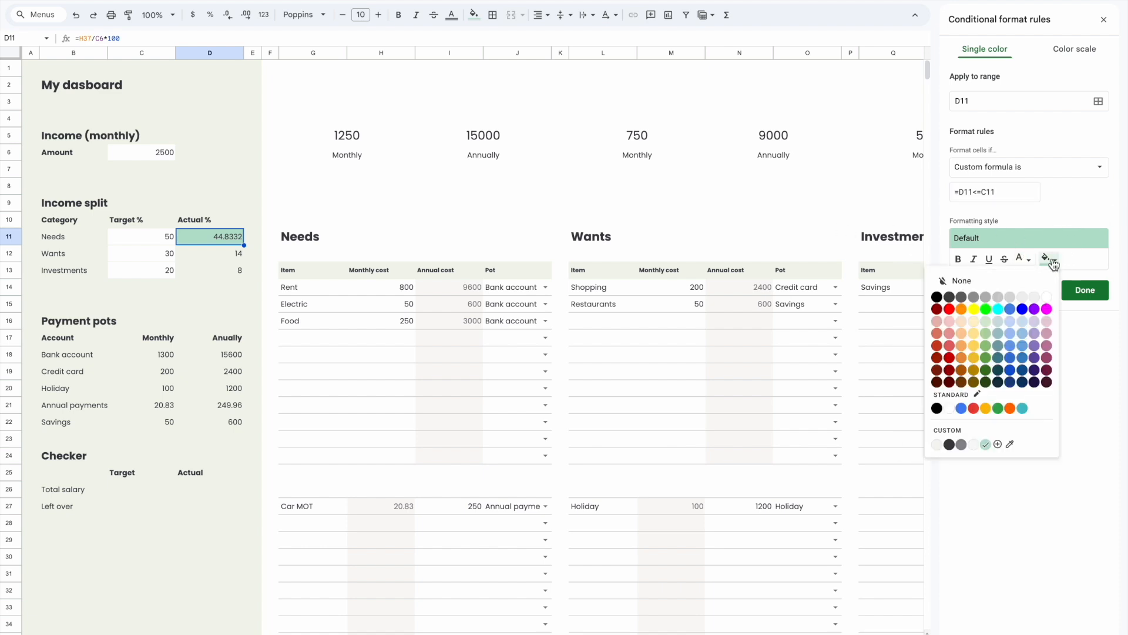
left_click(993, 281)
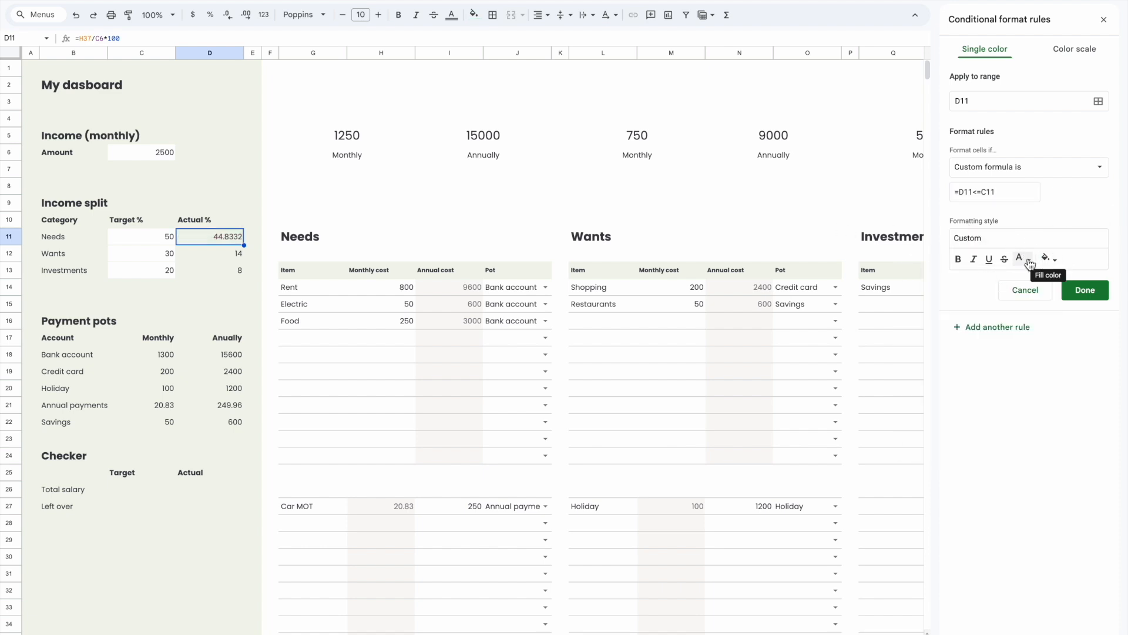
left_click(1029, 262)
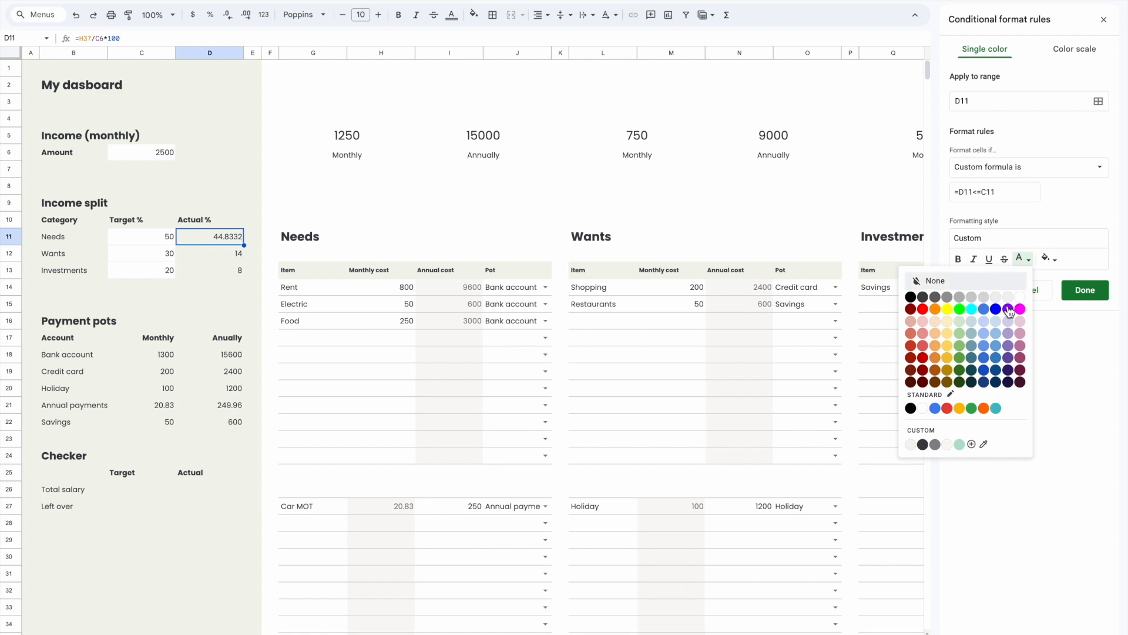
left_click(960, 359)
left_click(1093, 298)
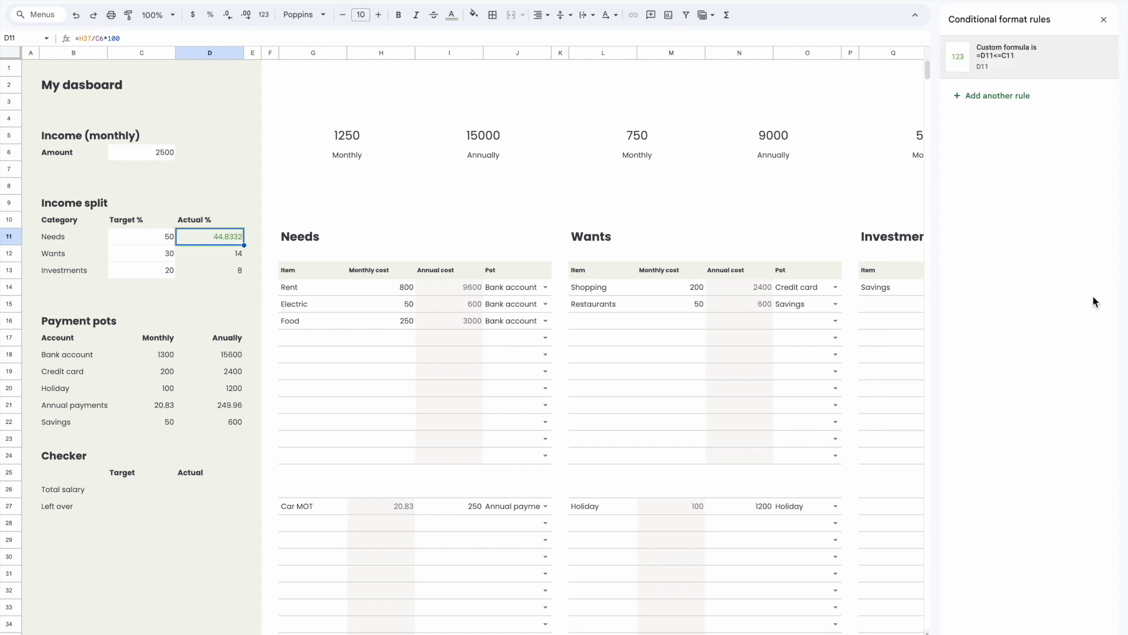
- Check the formatted Needs Actual % in D11 against the Target % in C11
left_click_drag(228, 245, 227, 247)
key("ctrl+z")
left_click(230, 231)
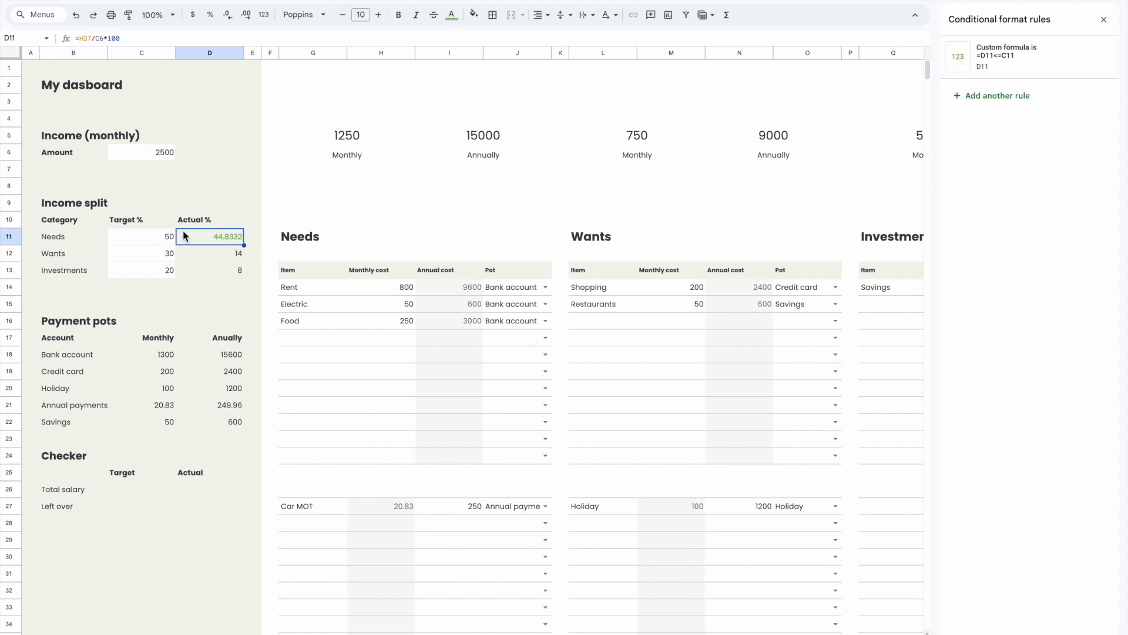
left_click(225, 255)
left_click(157, 237)
left_click(191, 237)
left_click(143, 237)
left_click(217, 237)
left_click(168, 237)
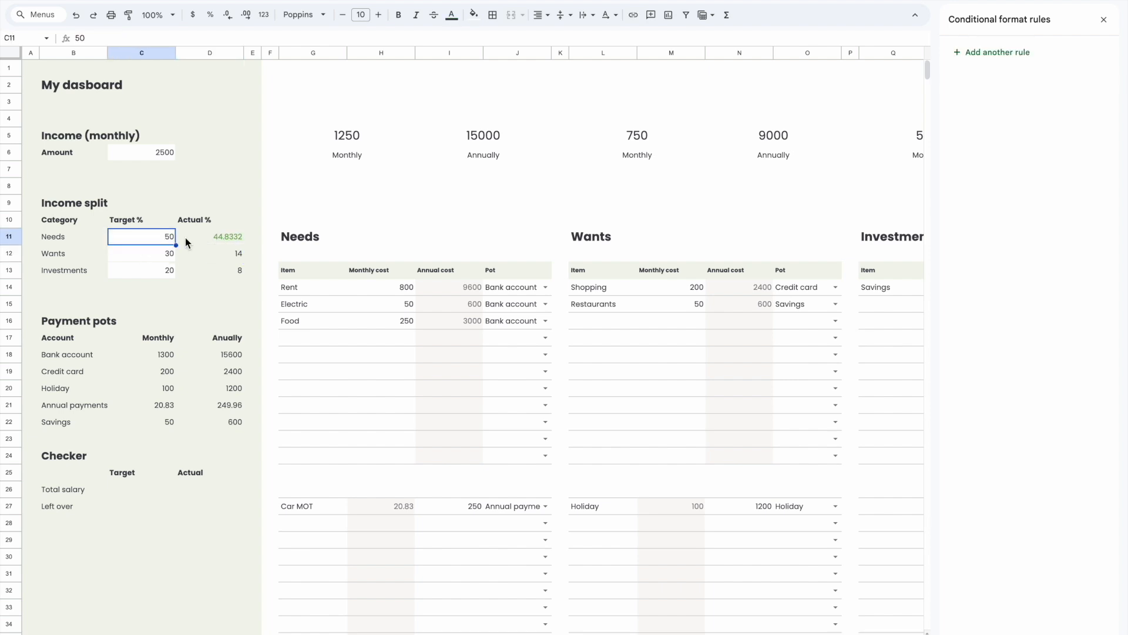
- Add a second conditional formatting rule to D11 with the custom formula = C11 < D11
left_click(228, 241)
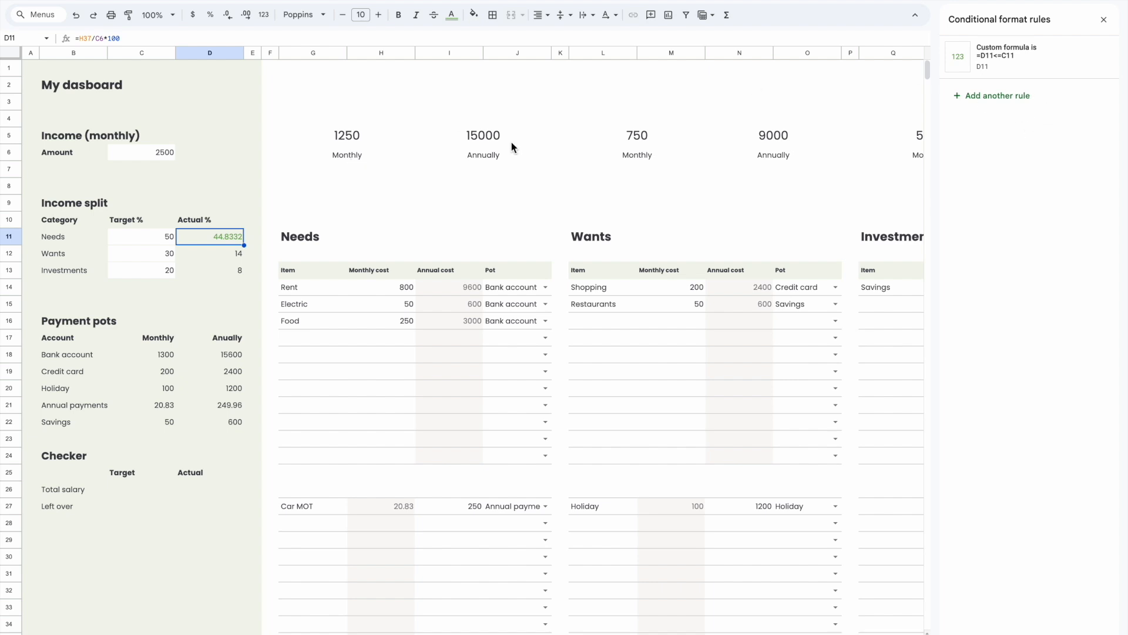
left_click(980, 98)
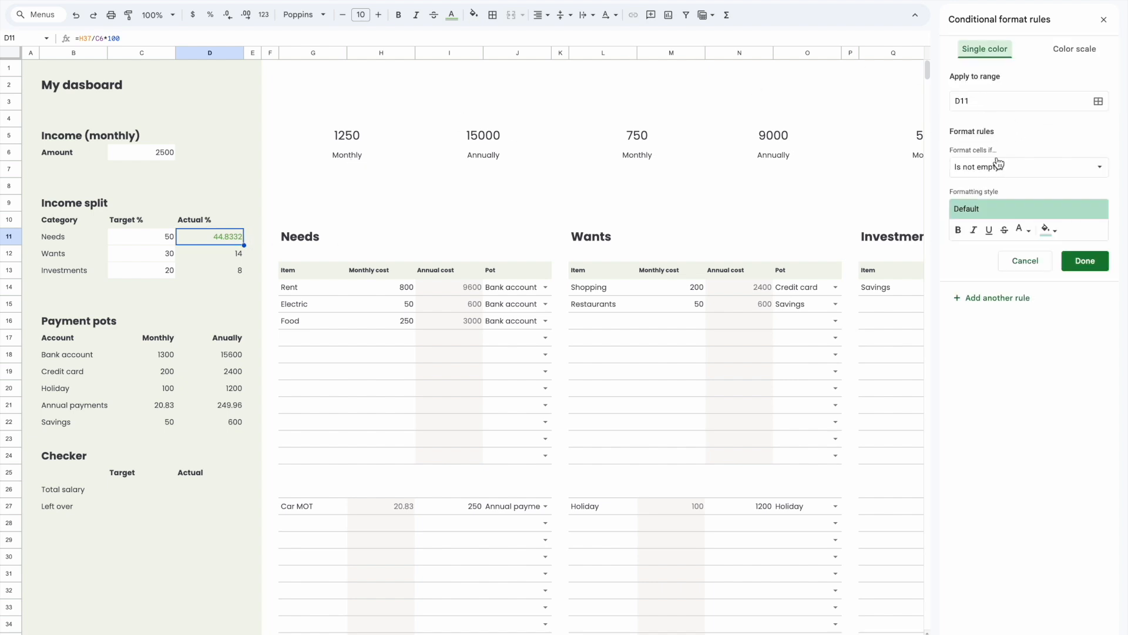
left_click(994, 167)
left_click(992, 497)
left_click(1005, 199)
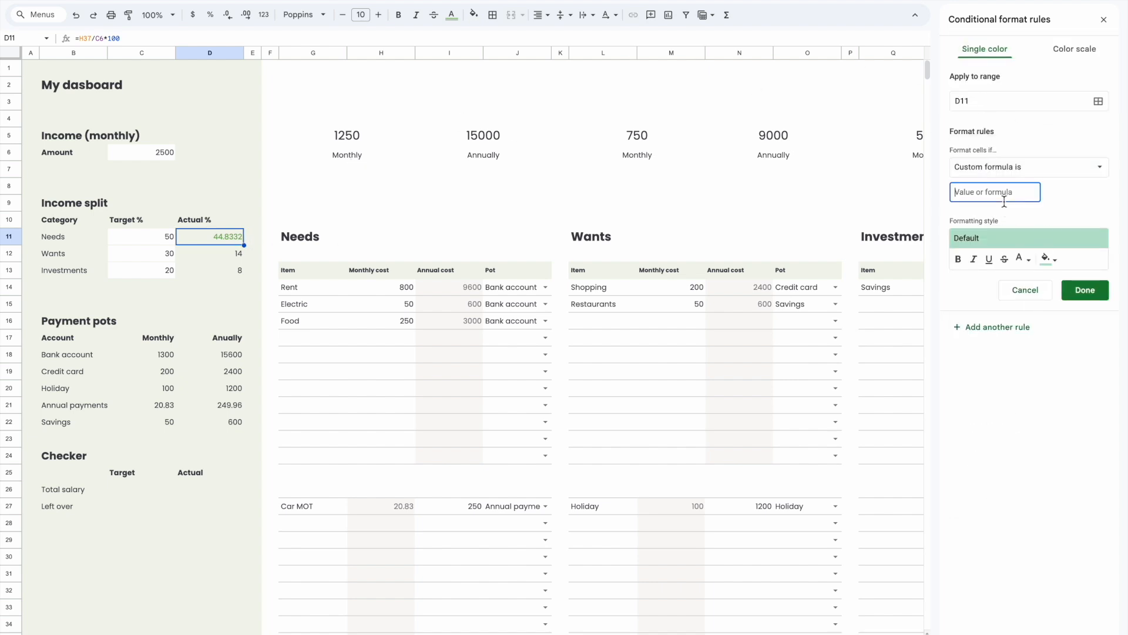
type("= C11 < D11")
left_click(1099, 206)
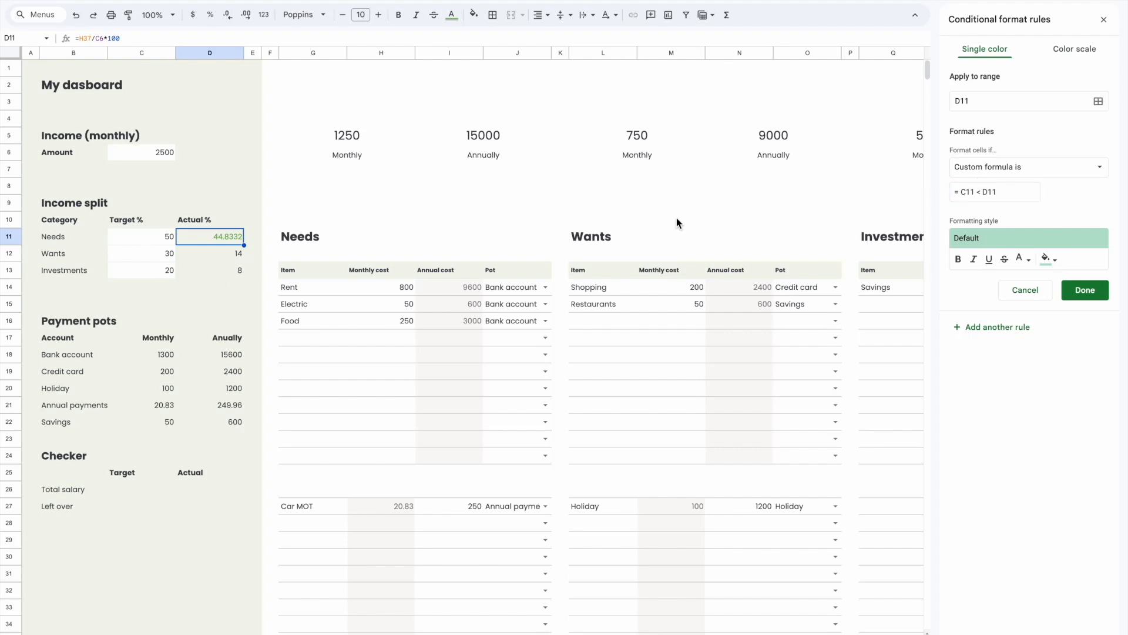
- Style the = C11 < D11 rule with no fill and red text, and save it
left_click(1050, 259)
left_click(1022, 259)
left_click(1055, 260)
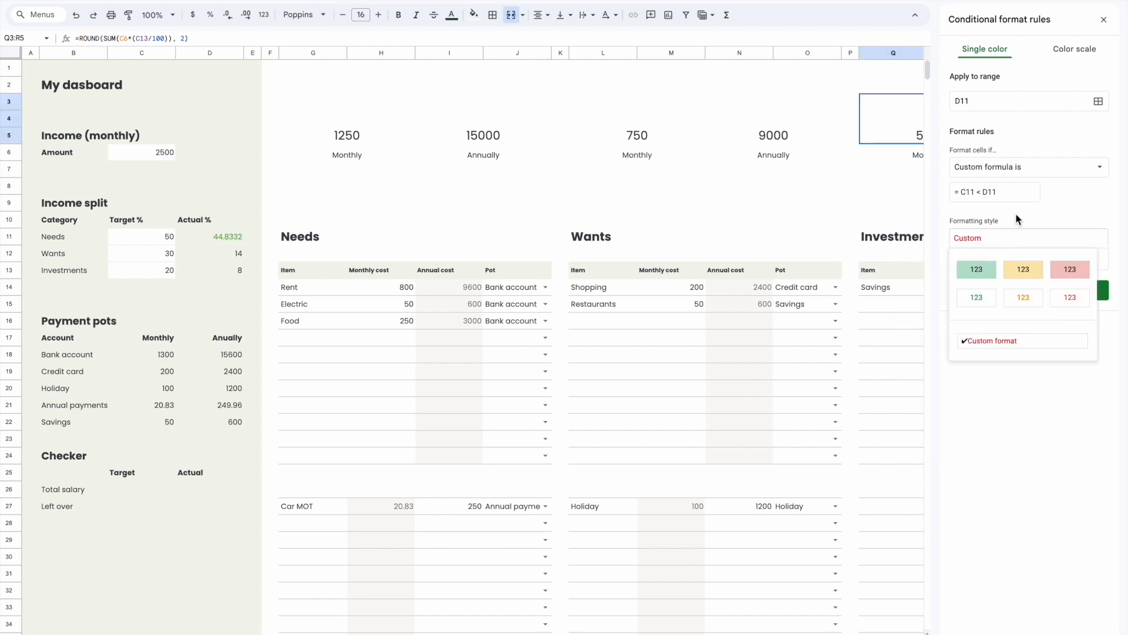
left_click(1055, 217)
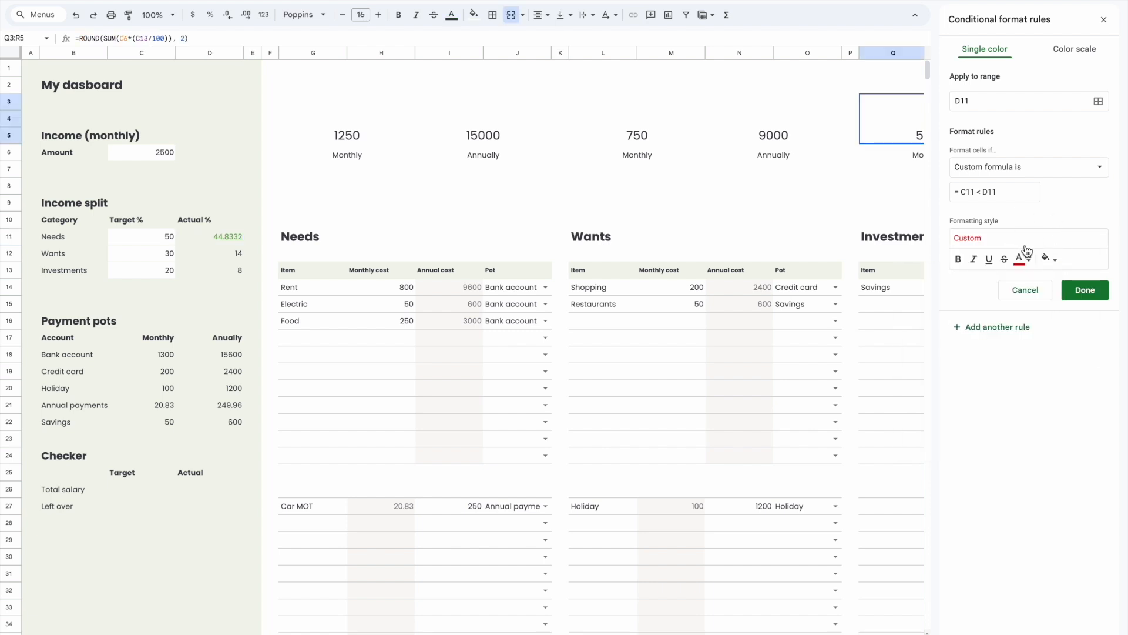
left_click(1085, 290)
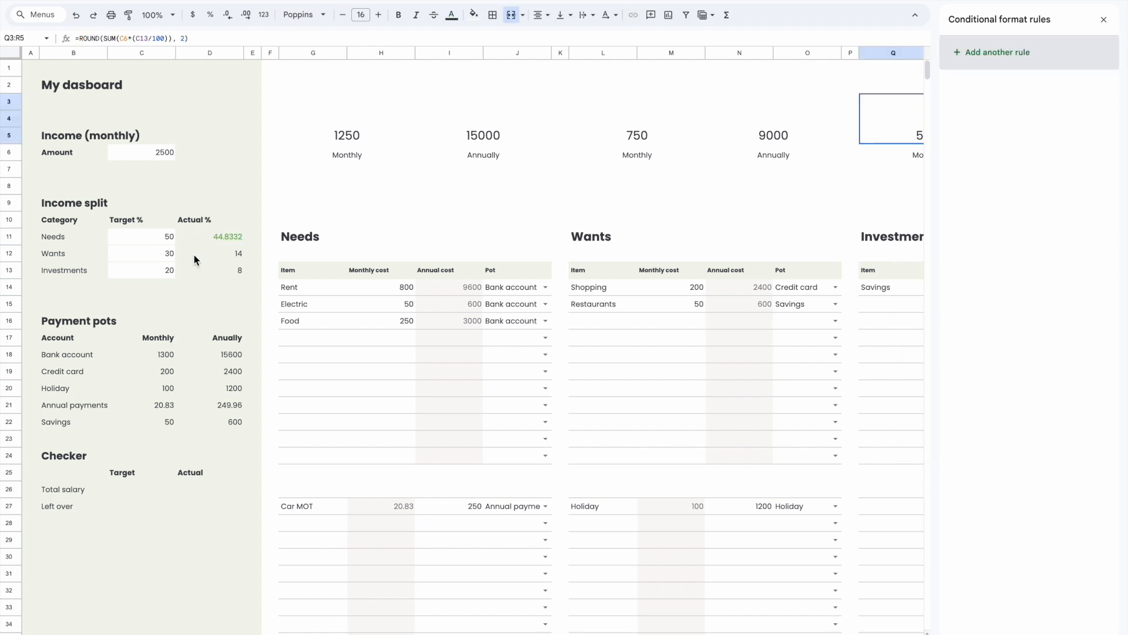
- Test both D11 formatting rules by setting the Needs Target % in C11 to 30
left_click(168, 238)
left_click(221, 238)
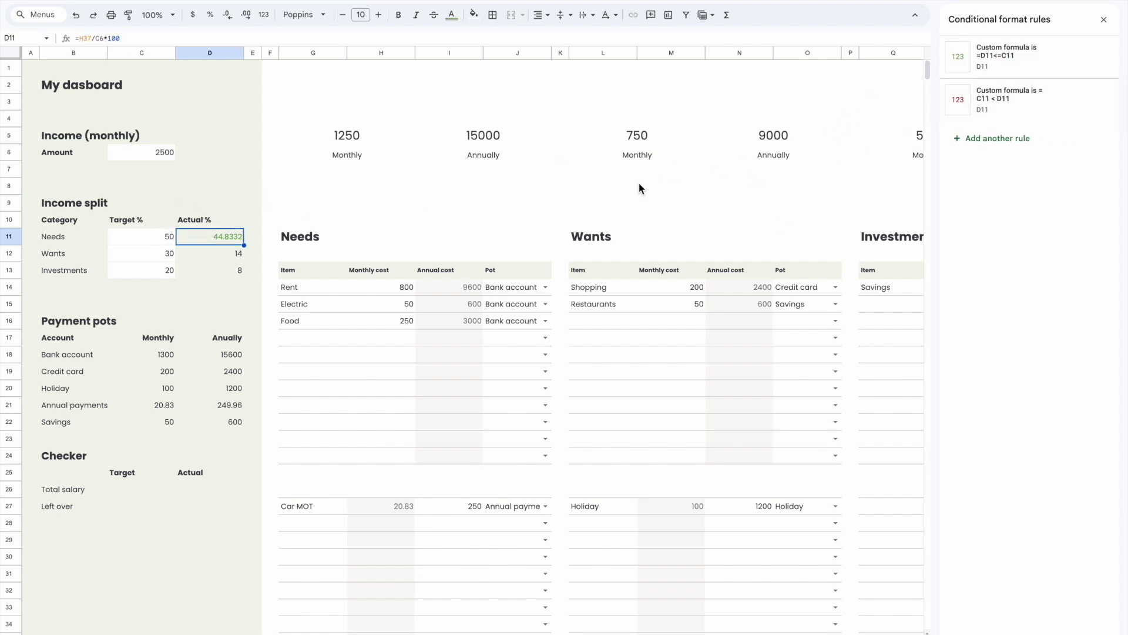
left_click(162, 238)
type("30")
key("Return")
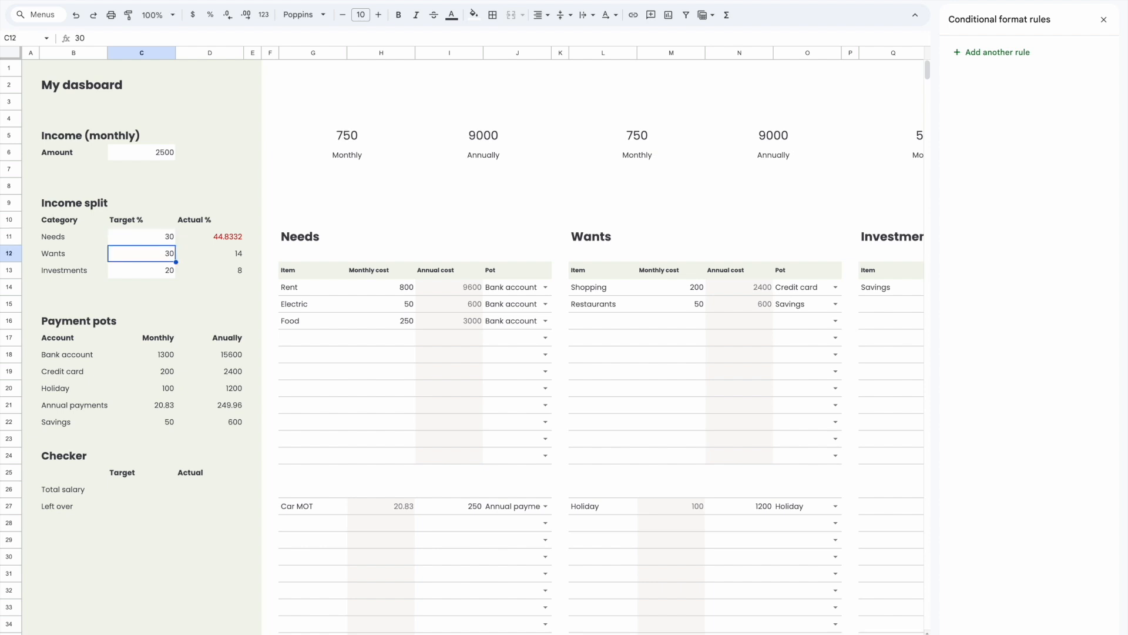
left_click(233, 240)
left_click(158, 241)
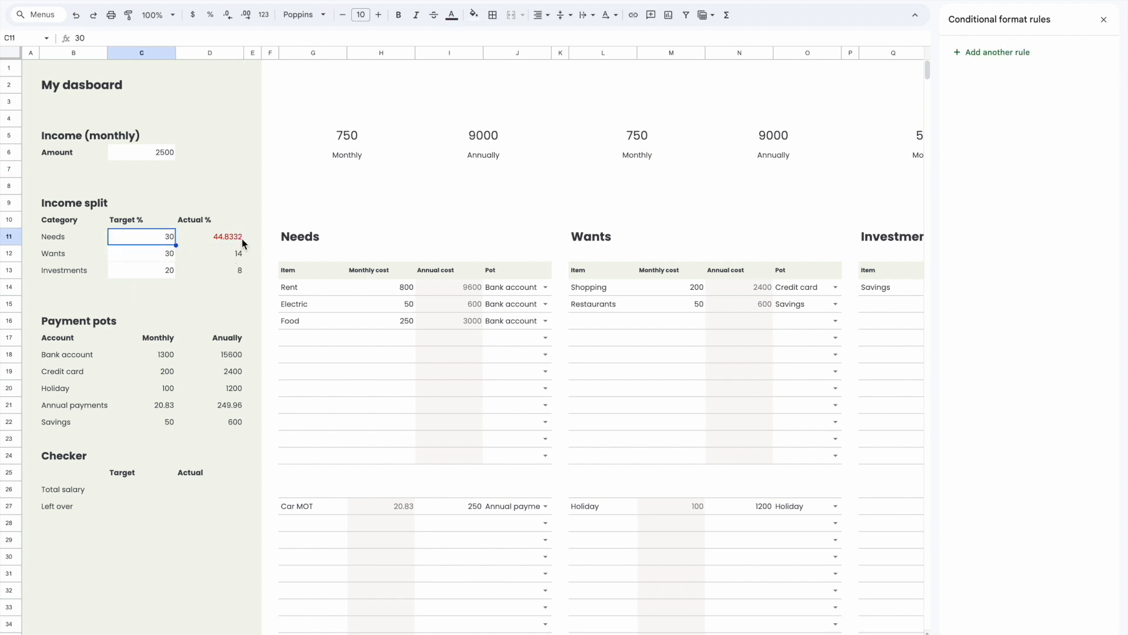
- Clear the Needs Target % in C11 and set it to 50
key("Delete")
type("50")
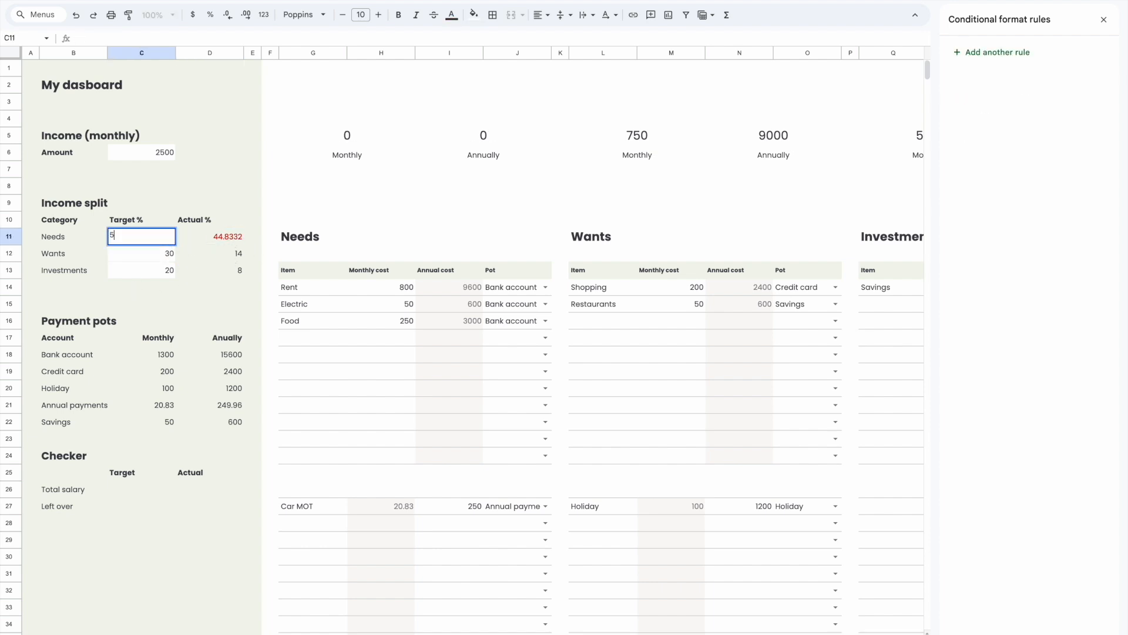
key("Return")
key("Up")
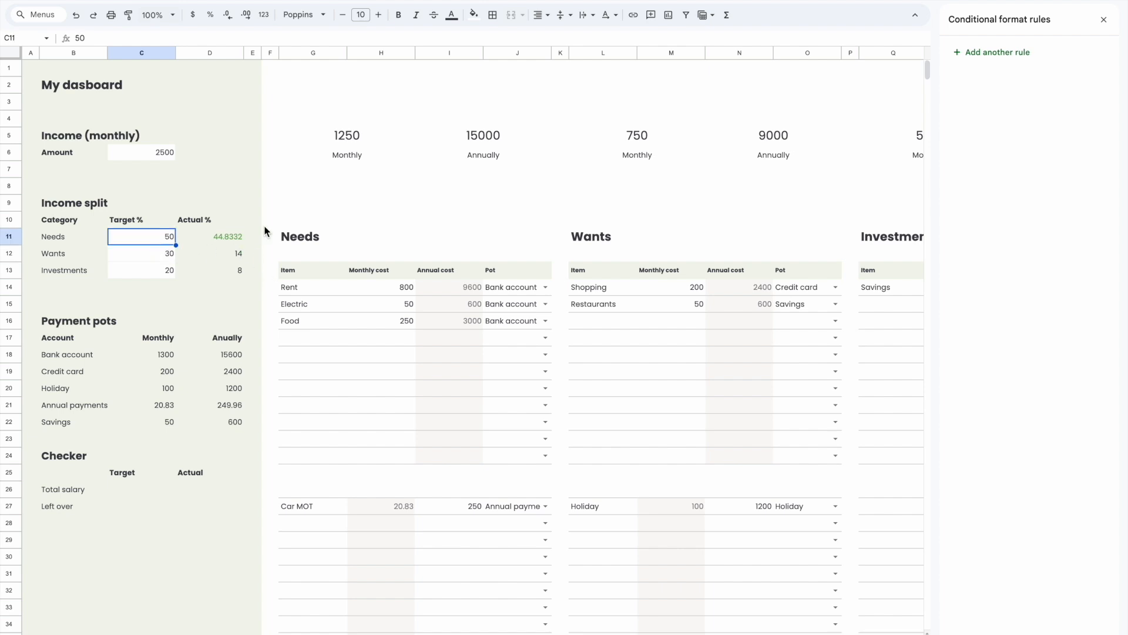
- Set the Needs Target % in C11 to 45 and check the Actual % cell beside it
type("45")
left_click(393, 354)
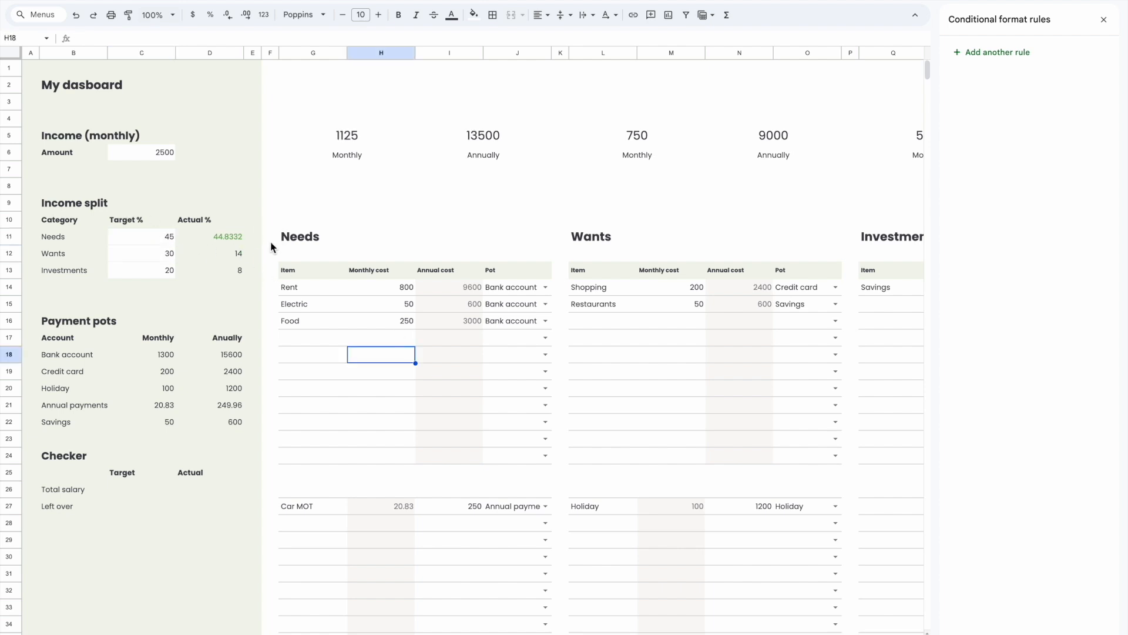
left_click(239, 239)
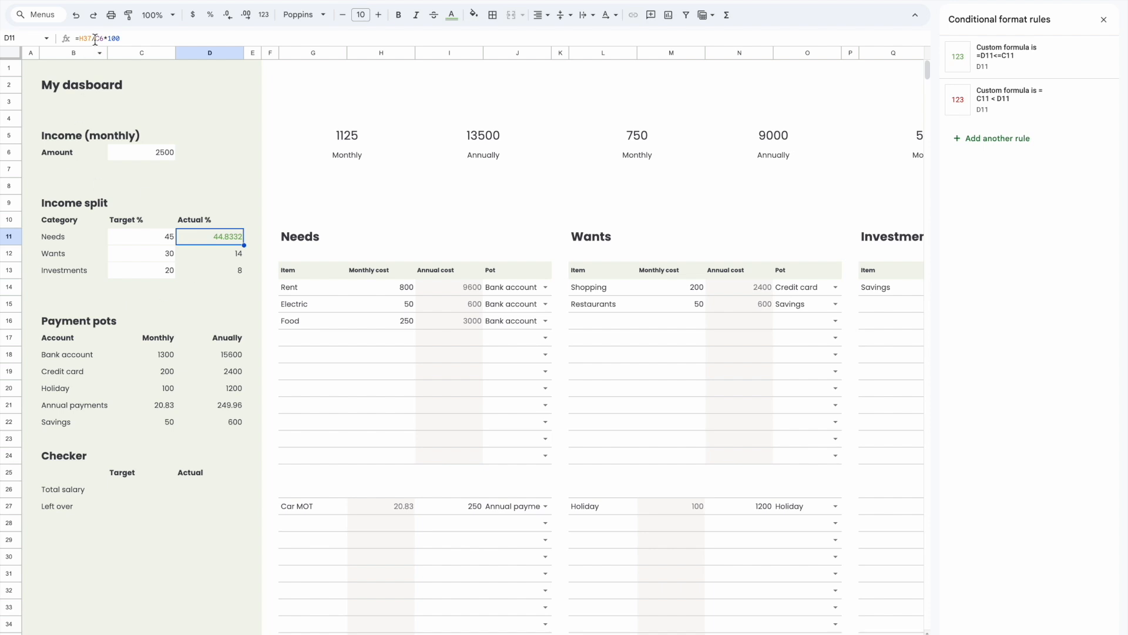
- Round the Needs Actual % in D11 to whole numbers with =ROUND(SUM(H37/C6*100), 0)
left_click_drag(225, 239, 225, 273)
left_click(225, 239)
left_click(77, 35)
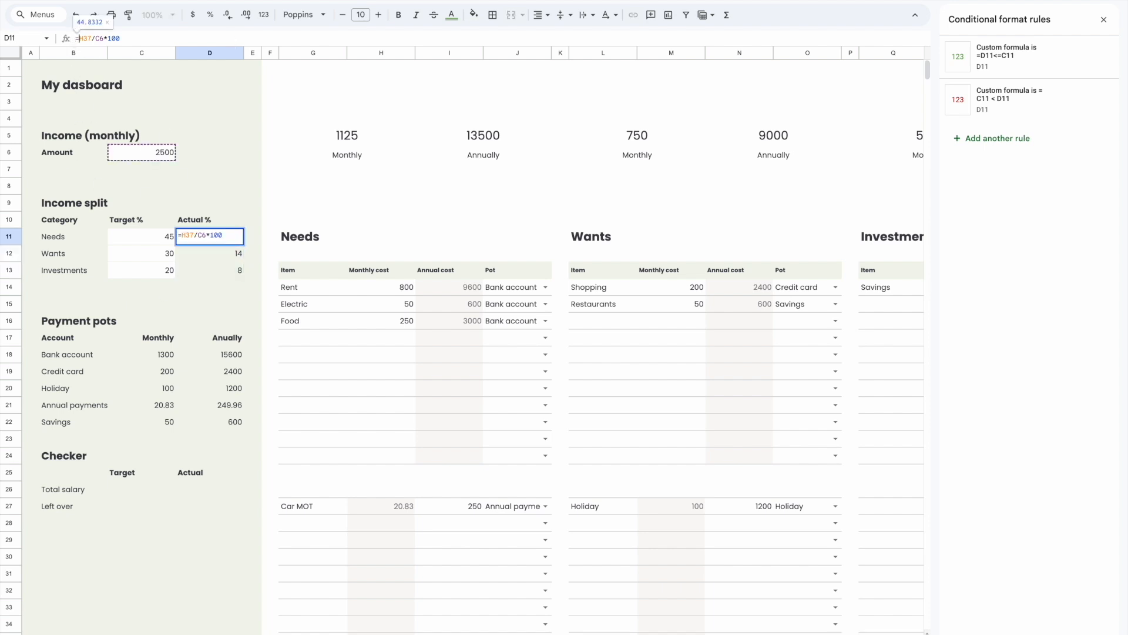
type("ROUND(SU")
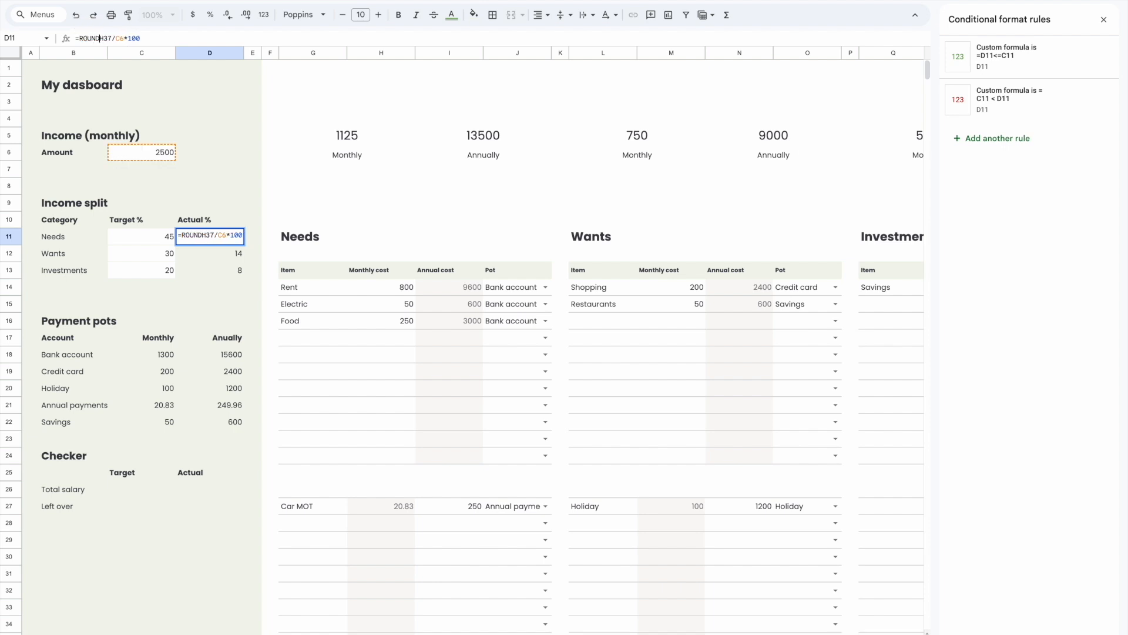
type("M(")
key("Right")
key("Right")
key("Right")
key("Right")
key("Right")
key("Right")
key("Right")
key("Right")
key("Right")
type("), 2")
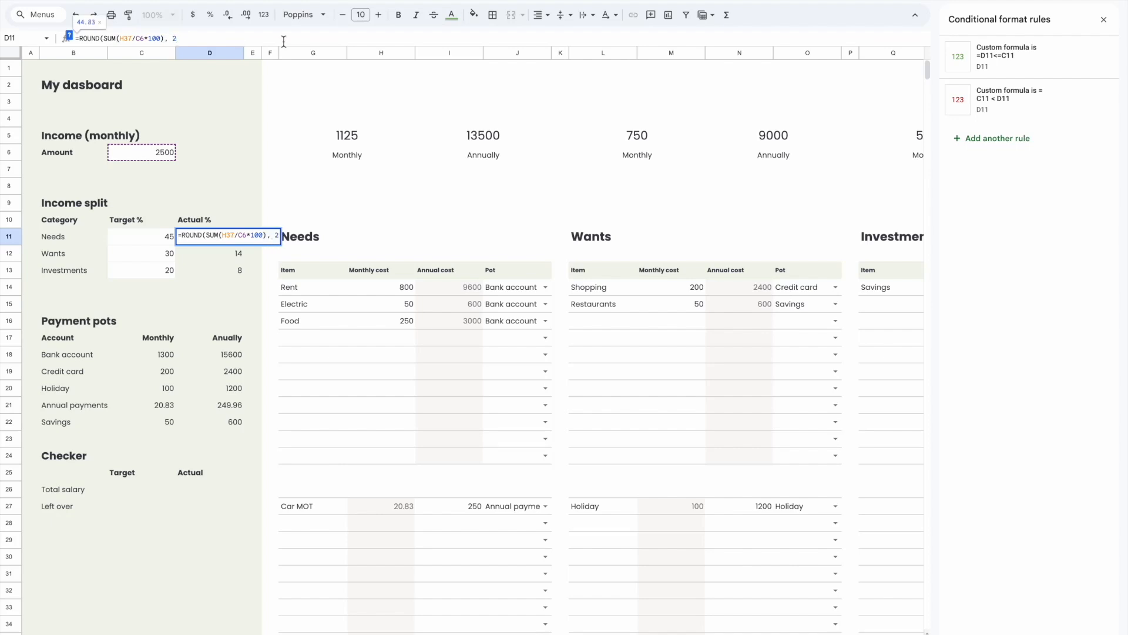
key("BackSpace")
type("0)")
key("Return")
- Round the Wants Actual % in D12 to whole numbers with =ROUND(SUM(M37/C6*100), 0)
left_click(76, 39)
type("ROUND(S")
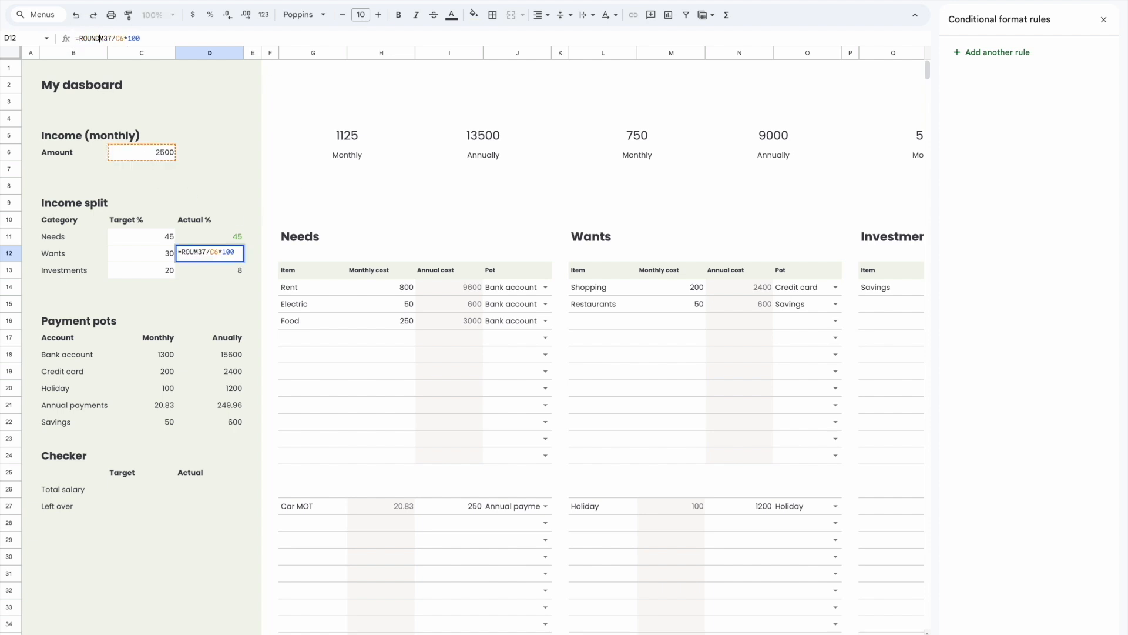
type("UM(M37/C6*100)")
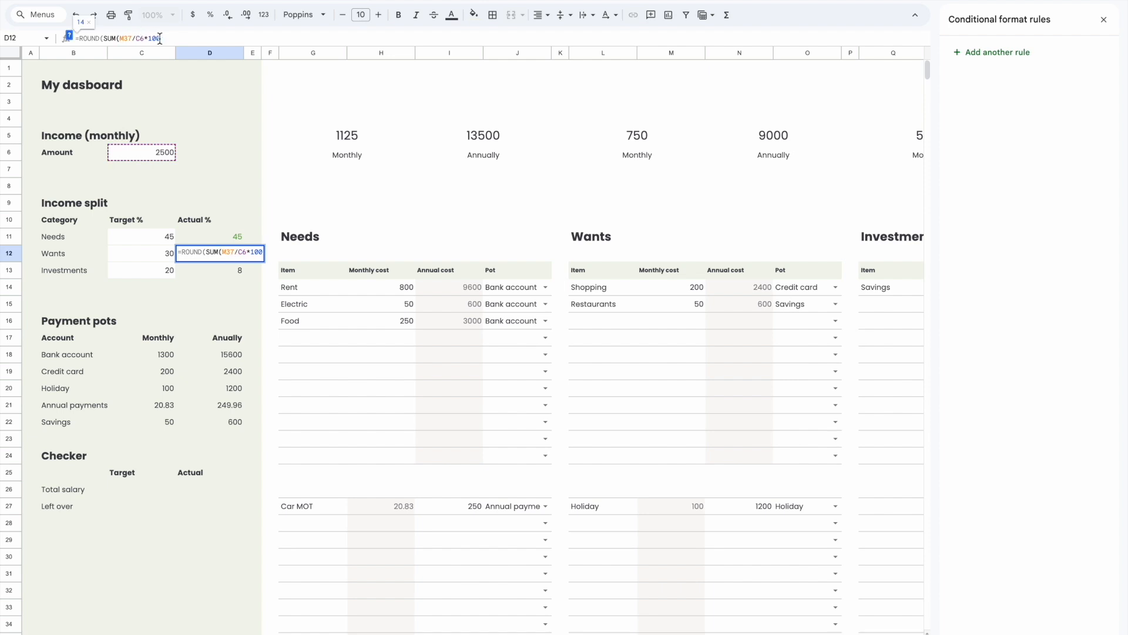
type(", 0)")
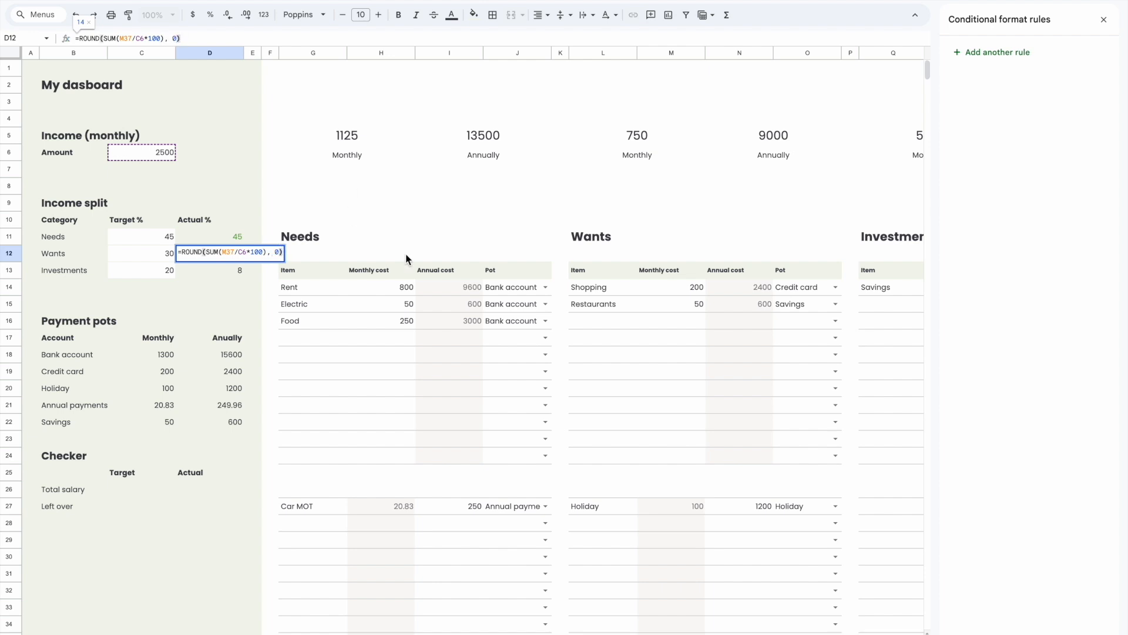
key("Return")
- Round the Investments Actual % in D13 to whole numbers with =ROUND(SUM(R37/C6*100), 0)
left_click(84, 36)
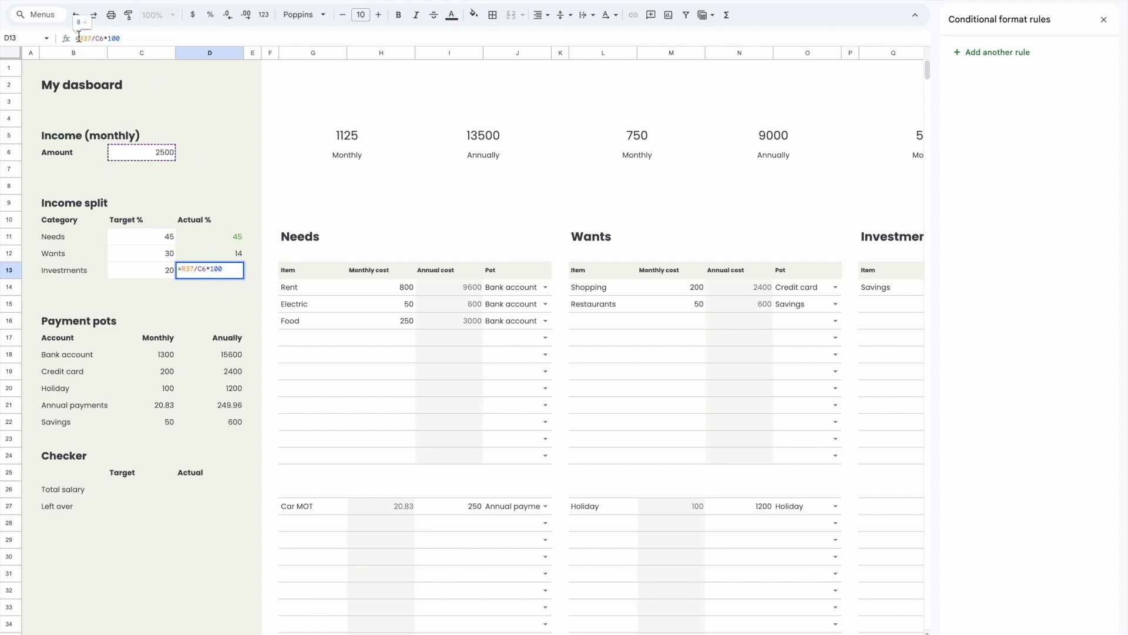
type("ROUND(SUM(")
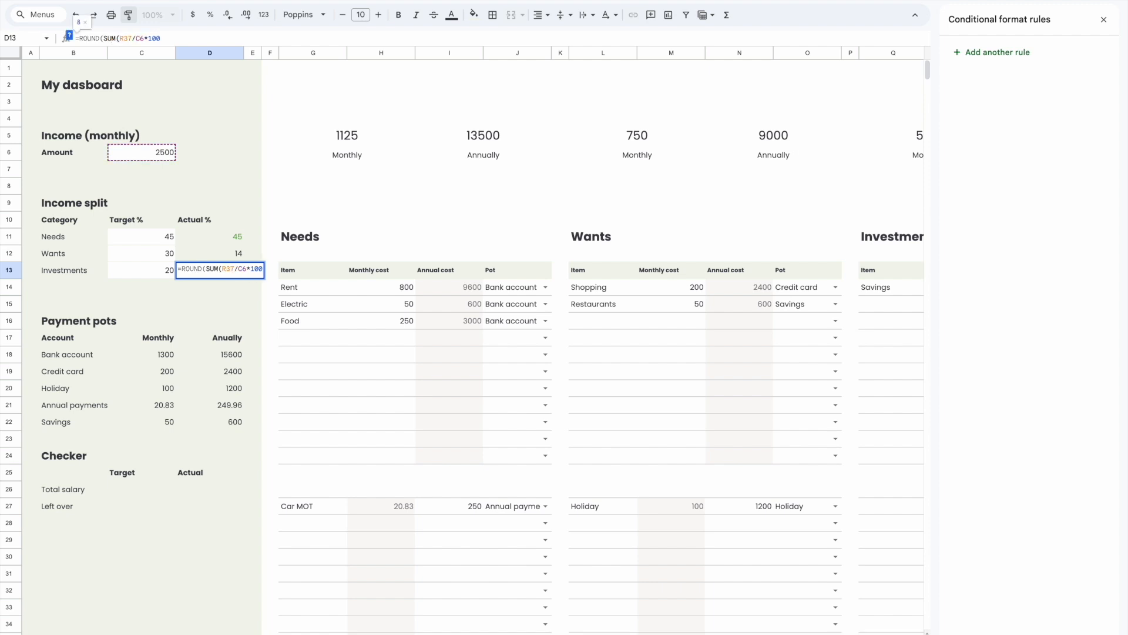
key("Right")
key("Right")
key("Right")
key("Right")
key("Right")
key("Right")
type("), 0)")
key("Return")
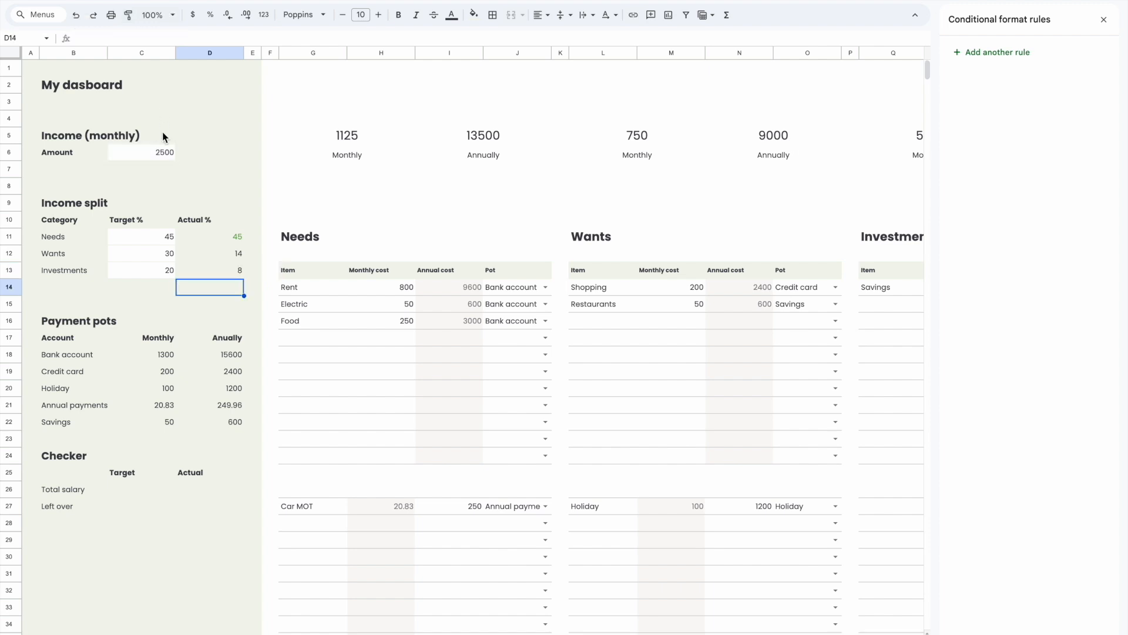
- Test the Needs conditional formatting by setting the Target % in C11 to 50 and then to 44
left_click(159, 237)
key("Delete")
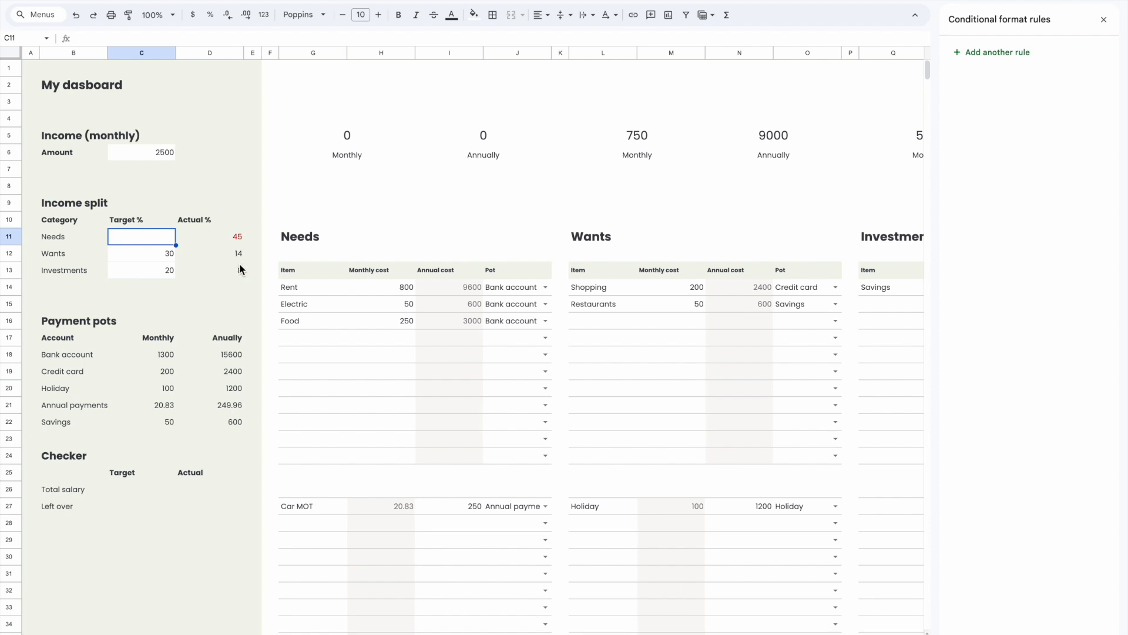
type("50")
key("Return")
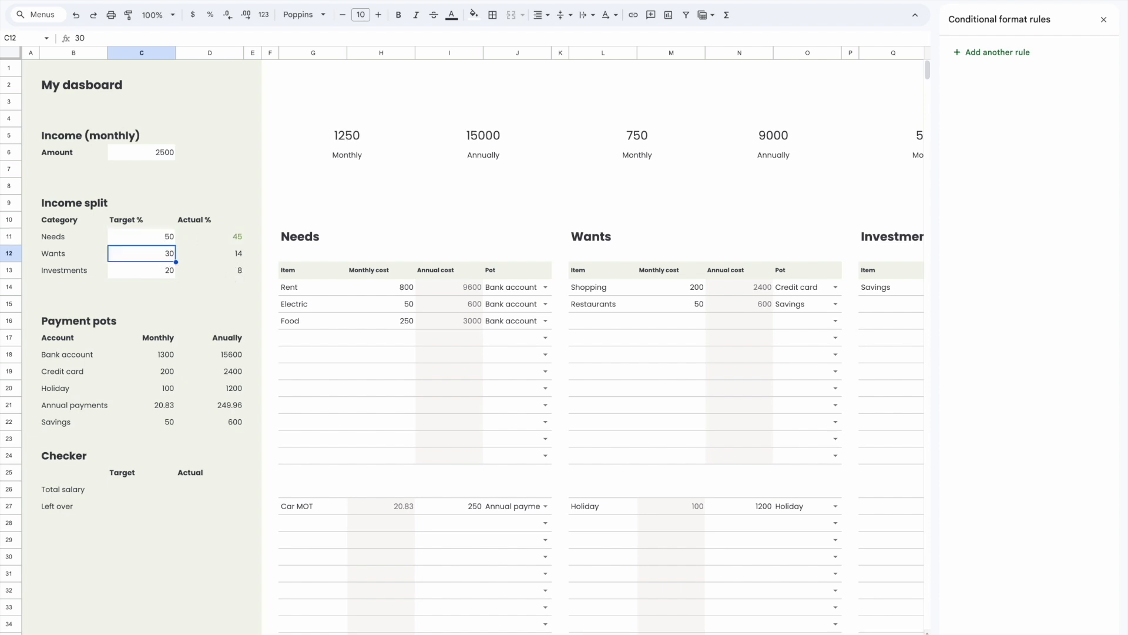
left_click(171, 237)
key("Delete")
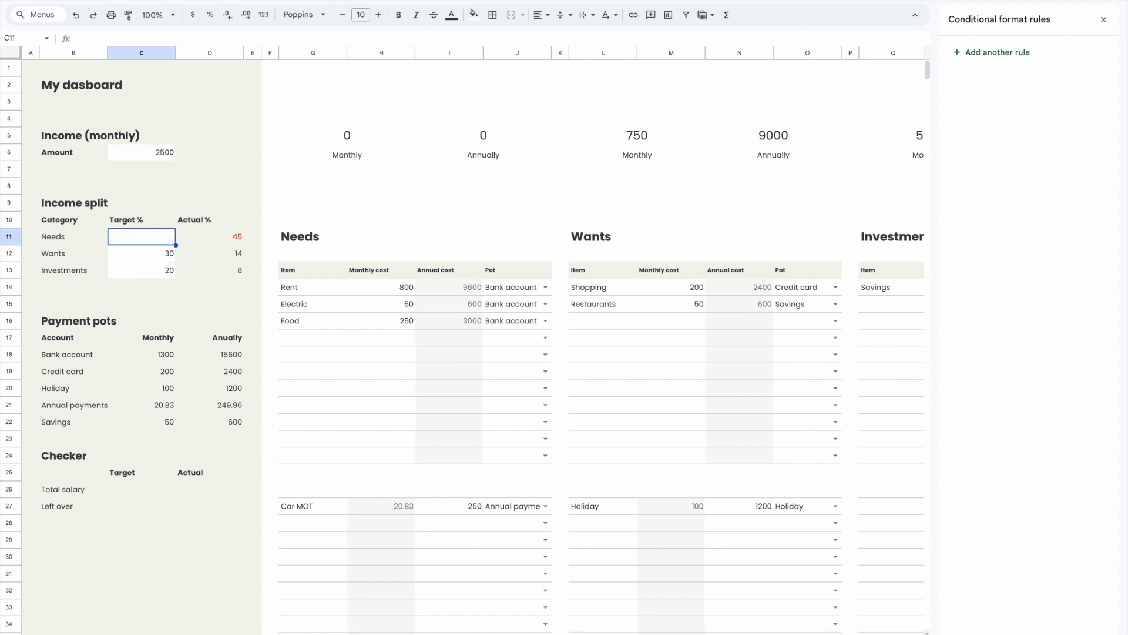
type("44")
key("Return")
- Change the Needs Target % in C11 to 45 and inspect the Actual % cell D11 with its formatting rules
left_click(167, 236)
key("Delete")
type("45")
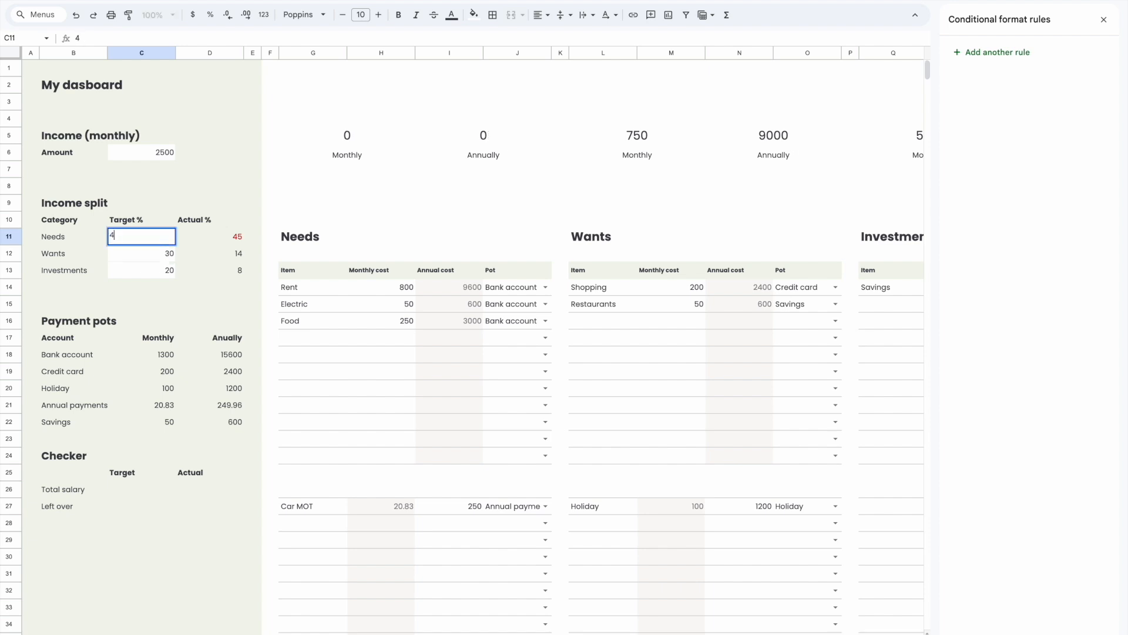
key("Return")
left_click(241, 230)
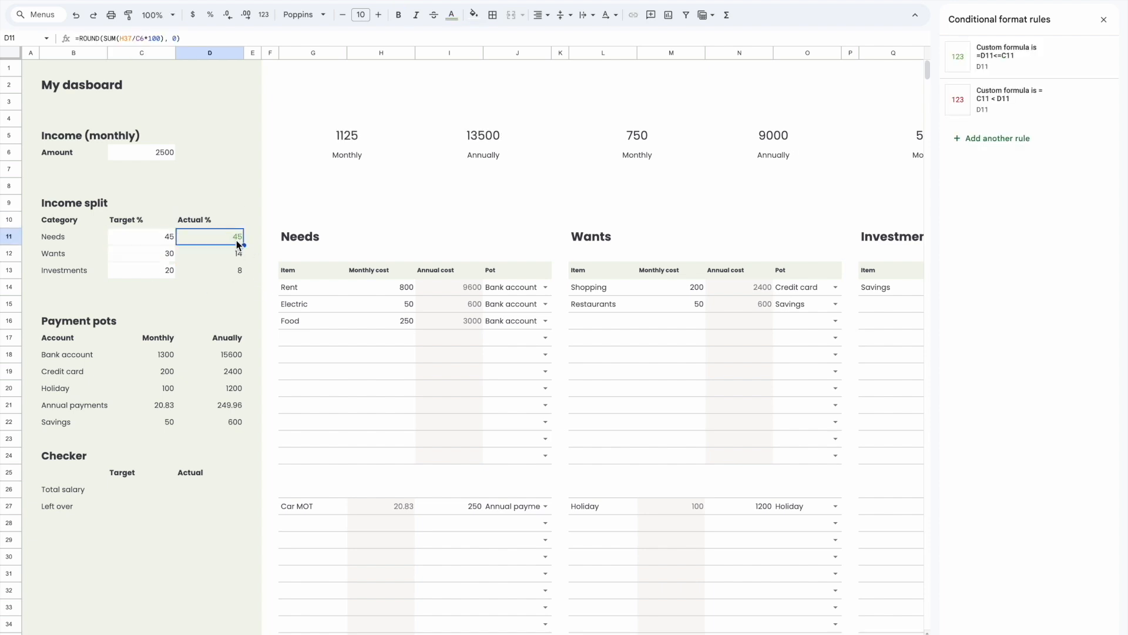
- Replace the Needs Target % in C11 with 50
left_click(170, 237)
key("Delete")
type("50")
key("Return")
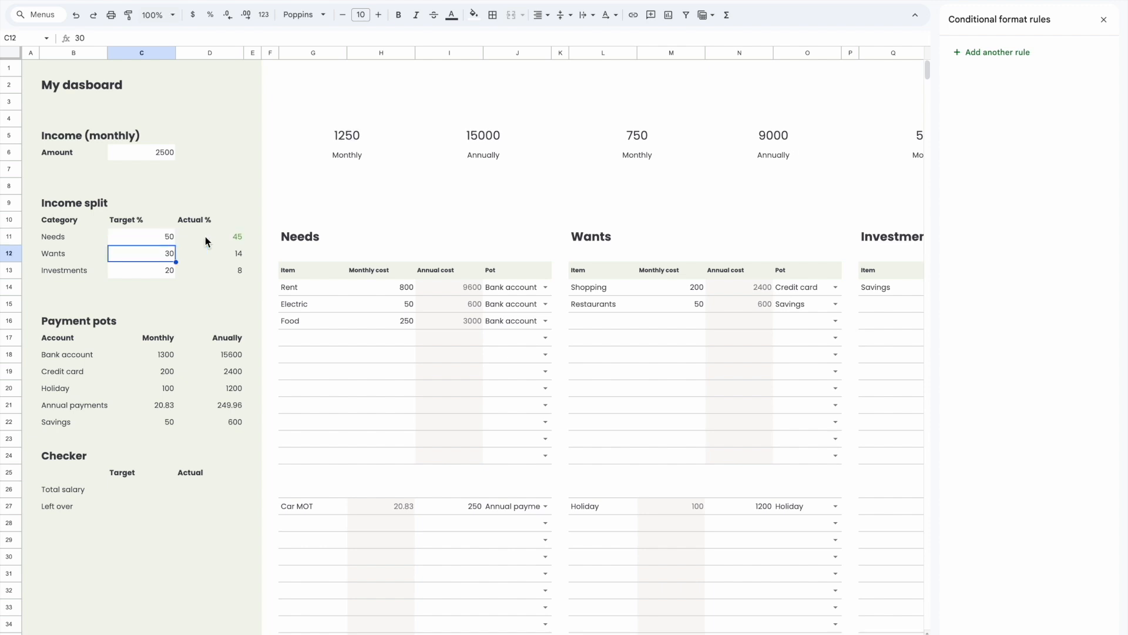
- Open the green conditional formatting rule on D11 and select its custom formula =D11<=C11, then go to the Wants Actual % cell
left_click(251, 242)
left_click(230, 238)
left_click(982, 59)
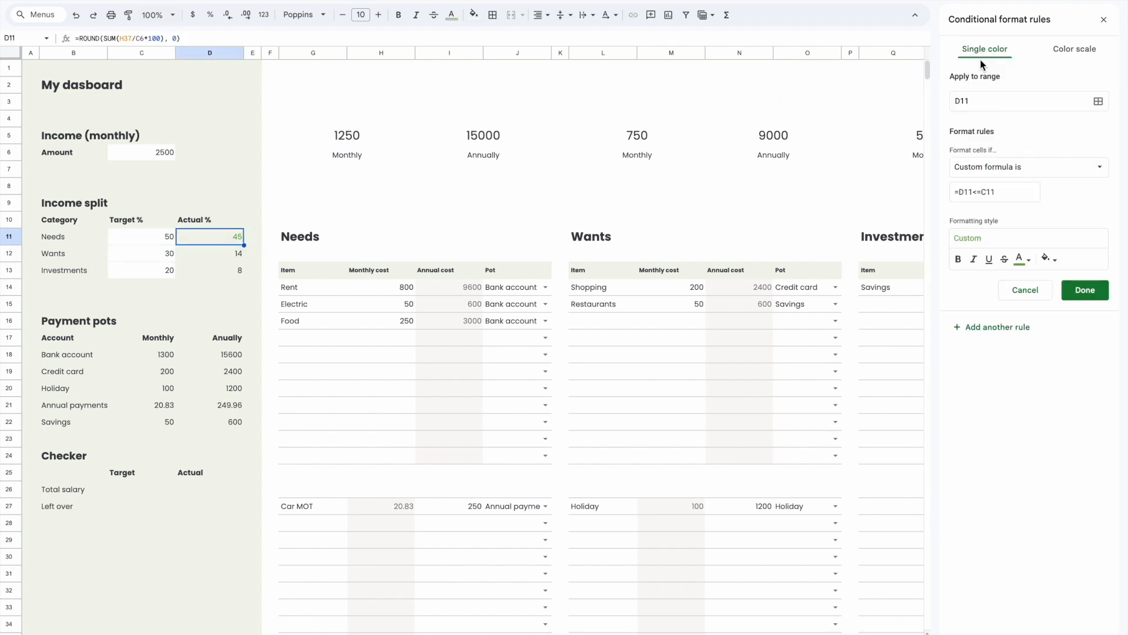
left_click_drag(1013, 198, 925, 199)
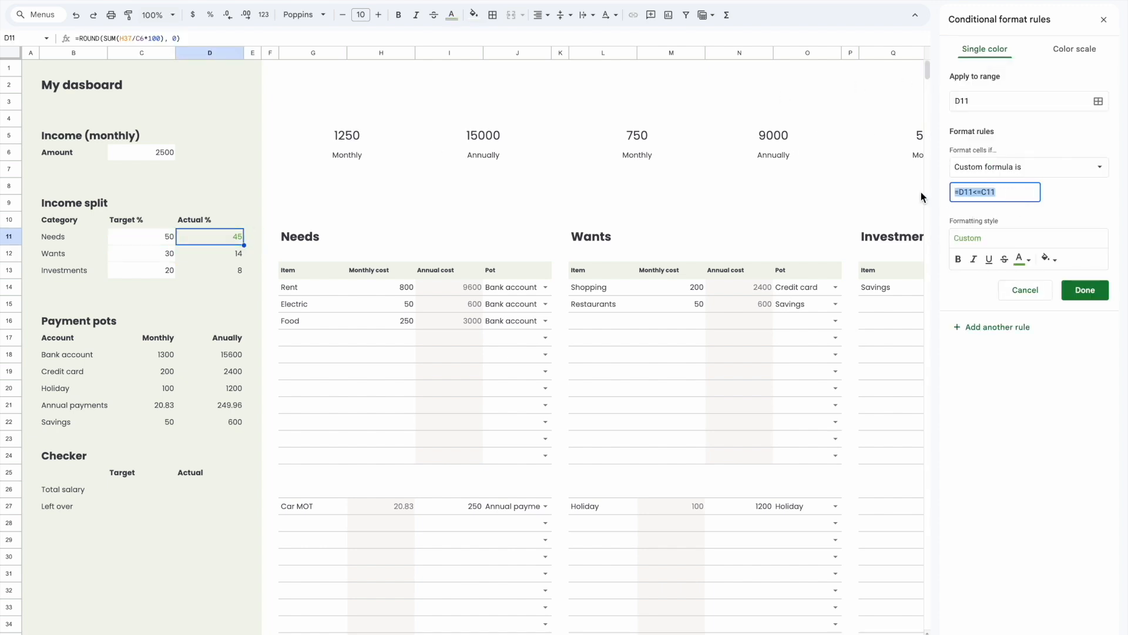
left_click(733, 221)
left_click(240, 256)
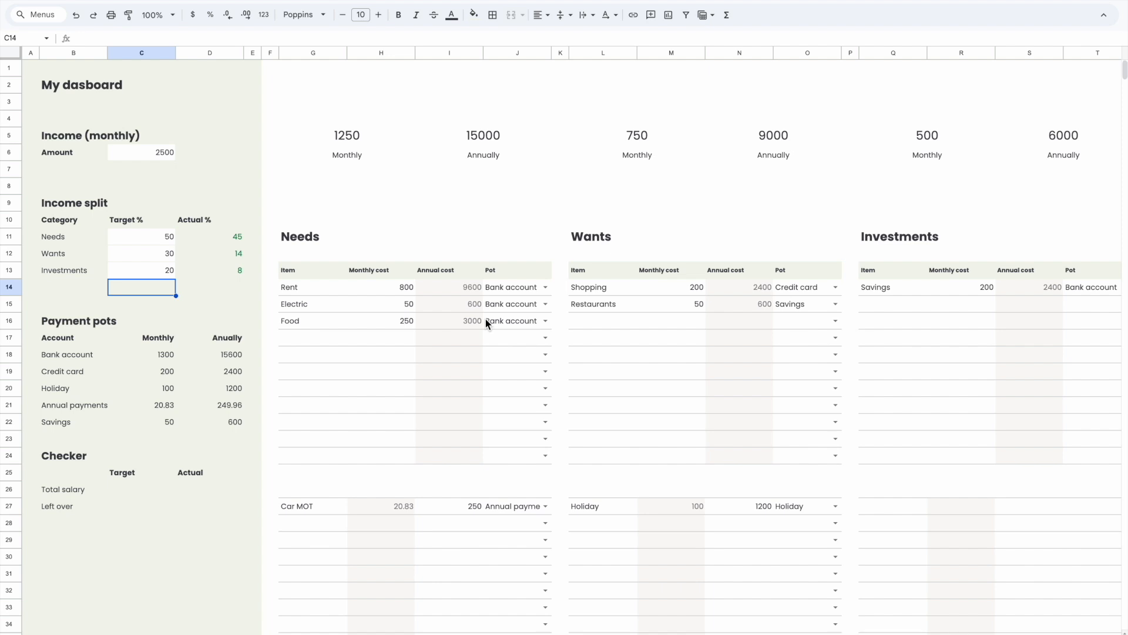
- Link the Checker's Total salary Target in C26 to the monthly income amount with =C6
left_click(134, 490)
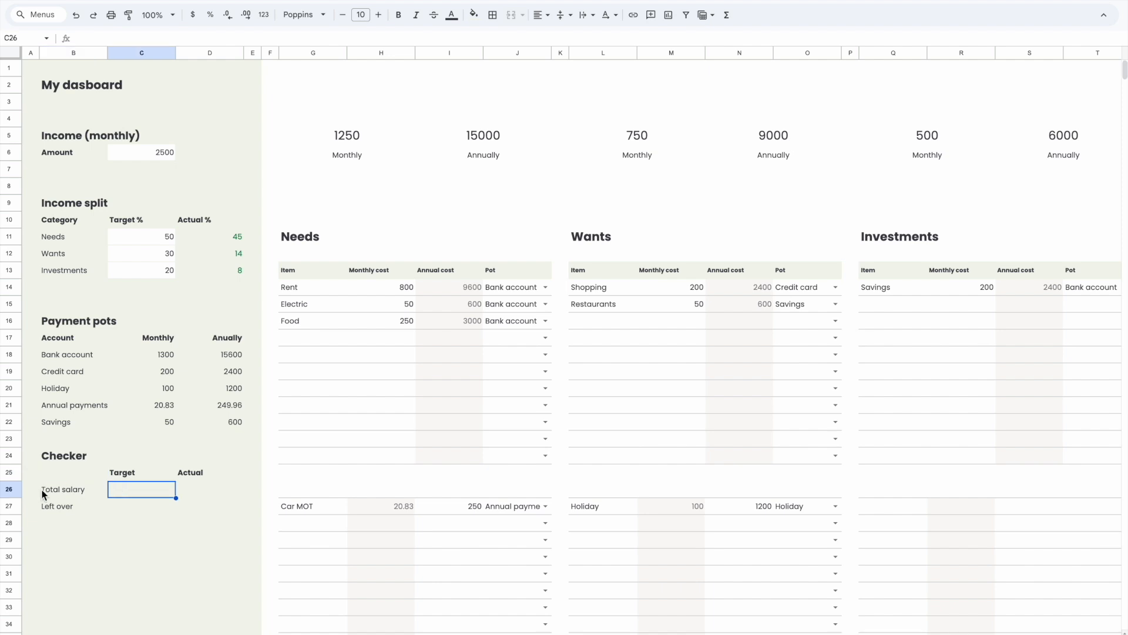
type("=")
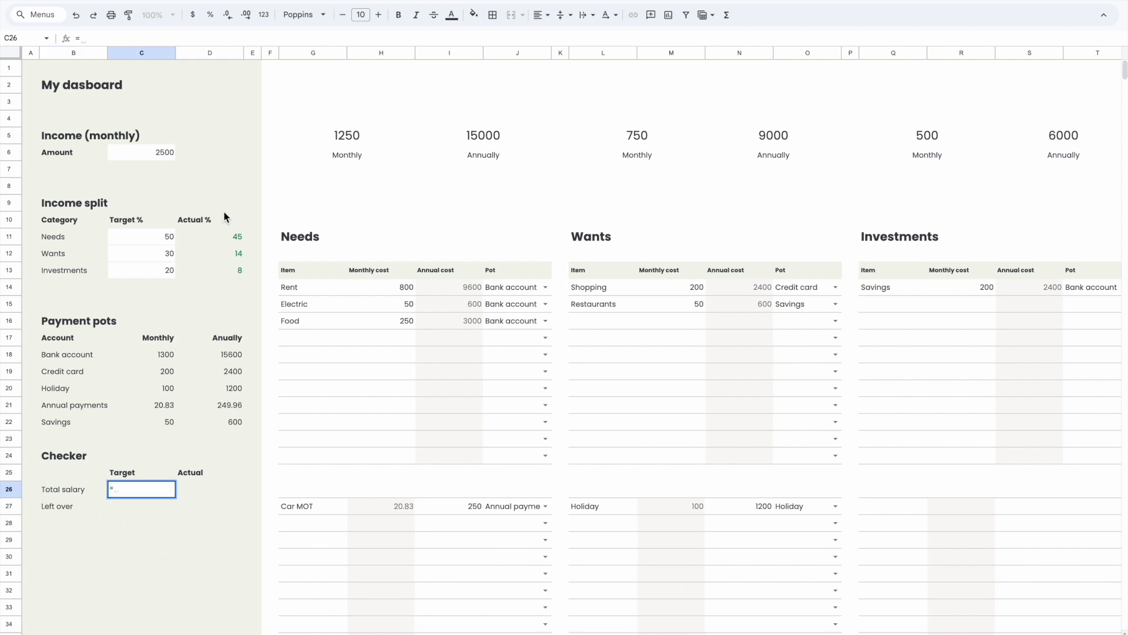
left_click(154, 155)
key("Return")
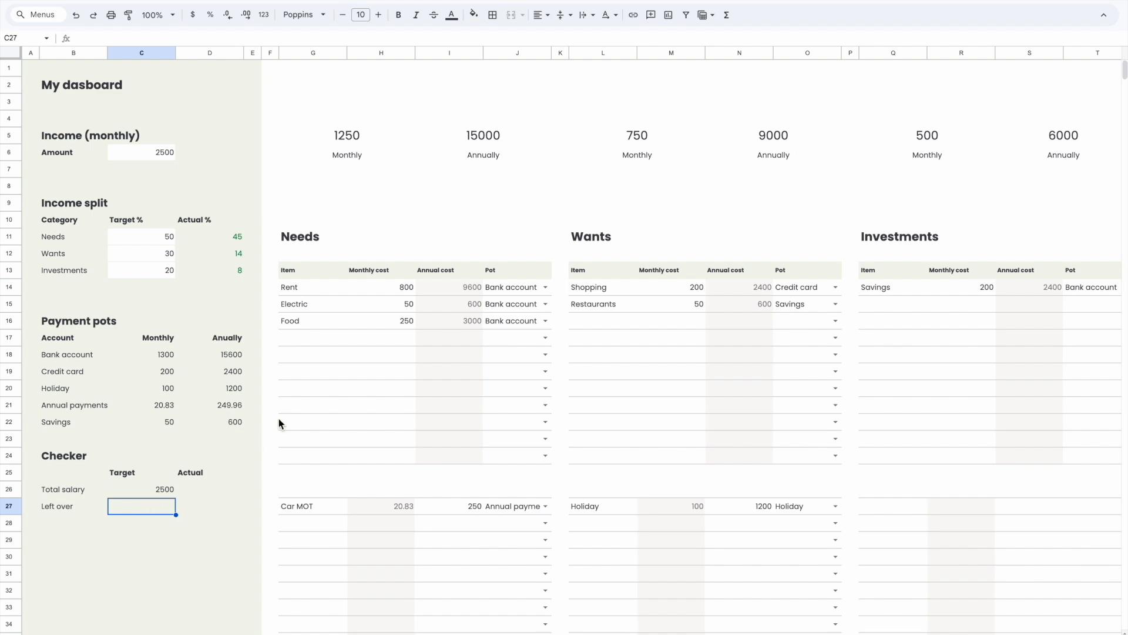
- Set the Checker's Left over Target in C27 to 0
left_click(126, 493)
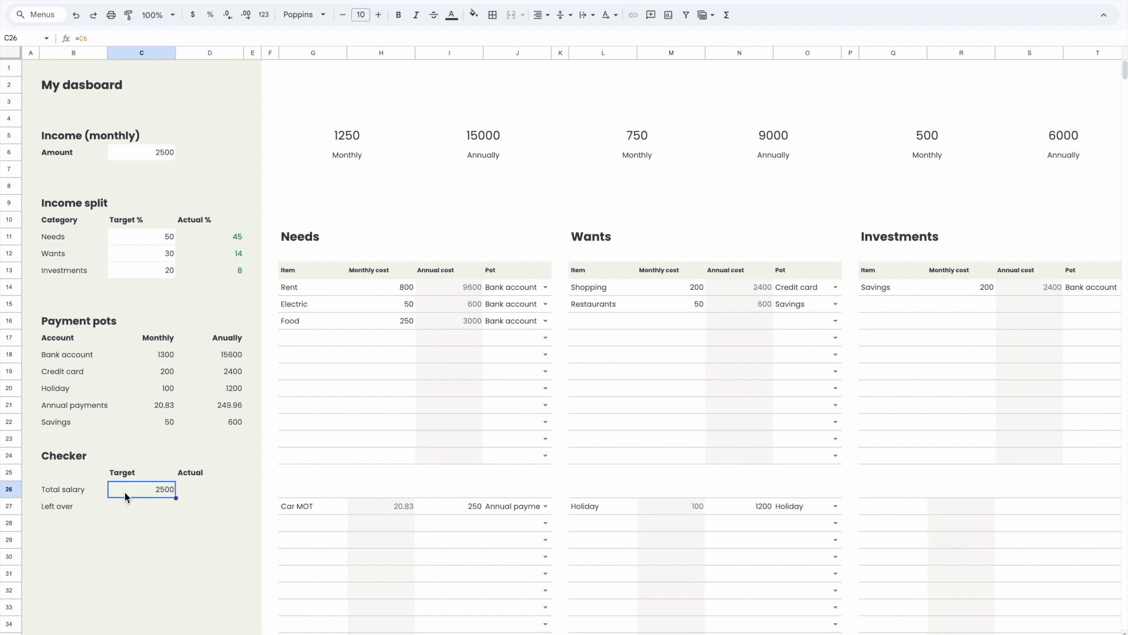
left_click(132, 505)
type("0")
key("Return")
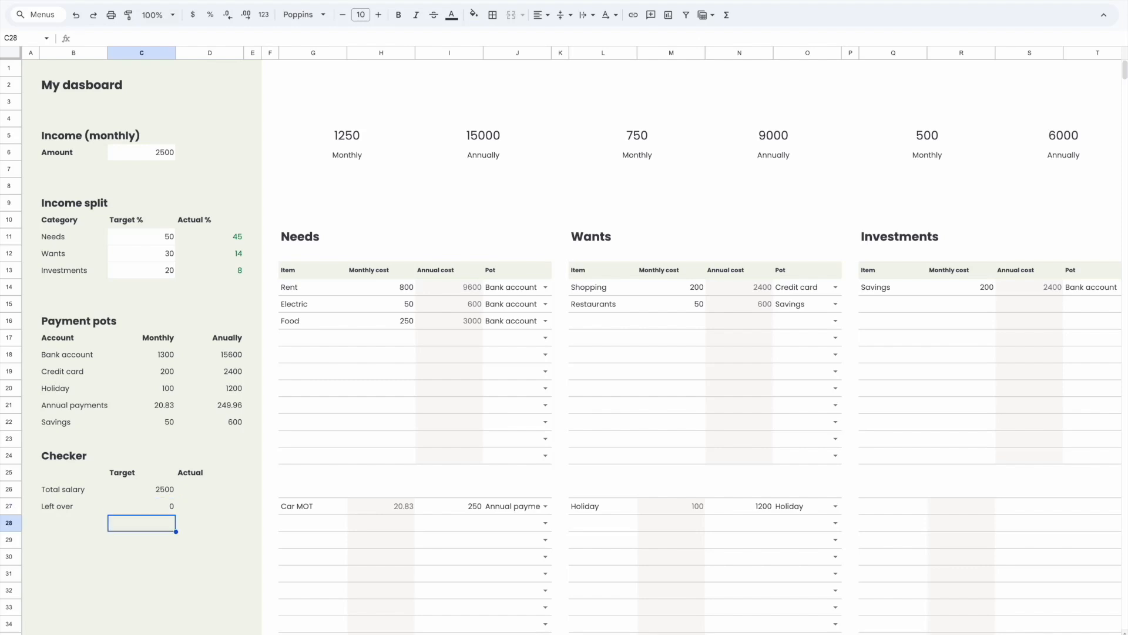
left_click(144, 496)
left_click(154, 500)
left_click(192, 486)
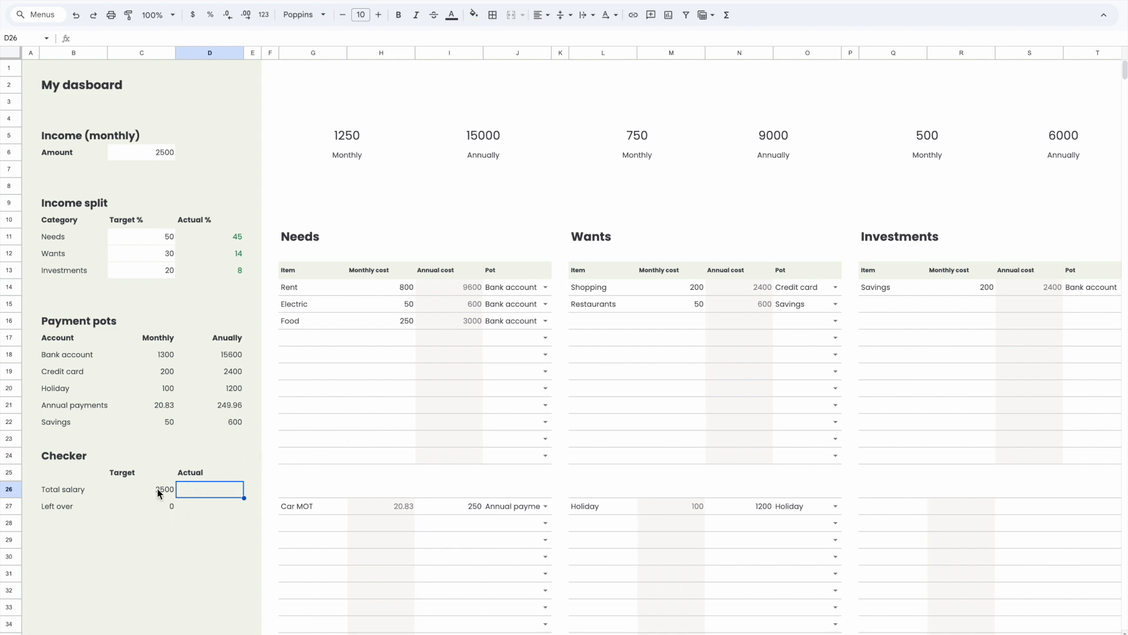
double_click(219, 473)
left_click(214, 441)
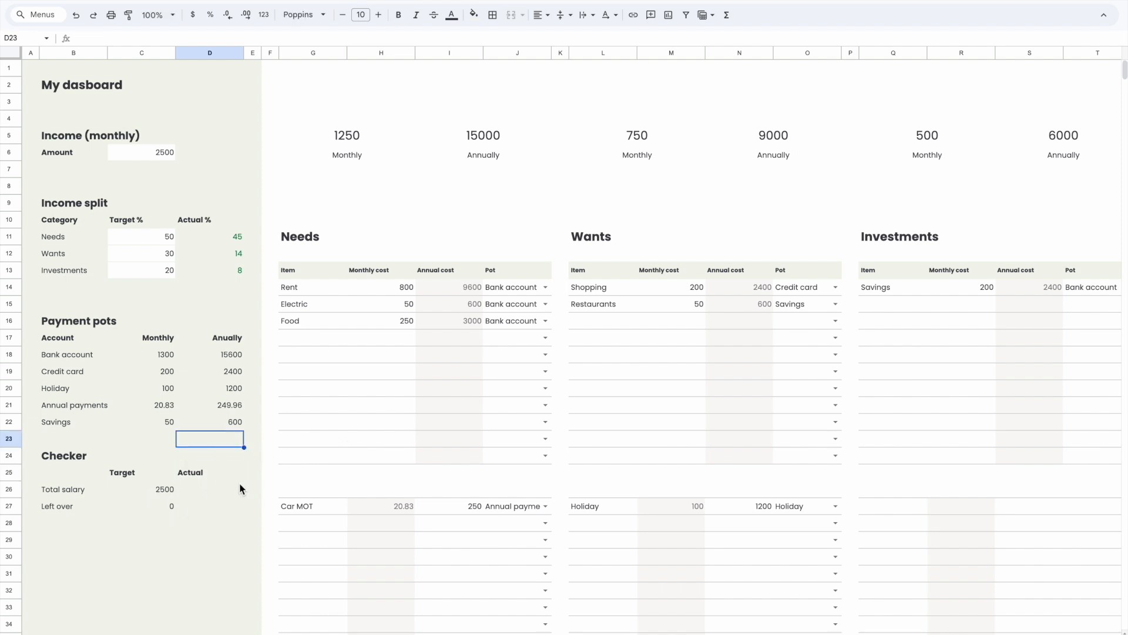
- Add the monthly totals of Needs, Wants and Investments in the Total salary Actual cell D26 with =H37+M37+R37
scroll(485, 499, "down", 5)
left_click(209, 271)
scroll(208, 269, "up", 1)
left_click(192, 318)
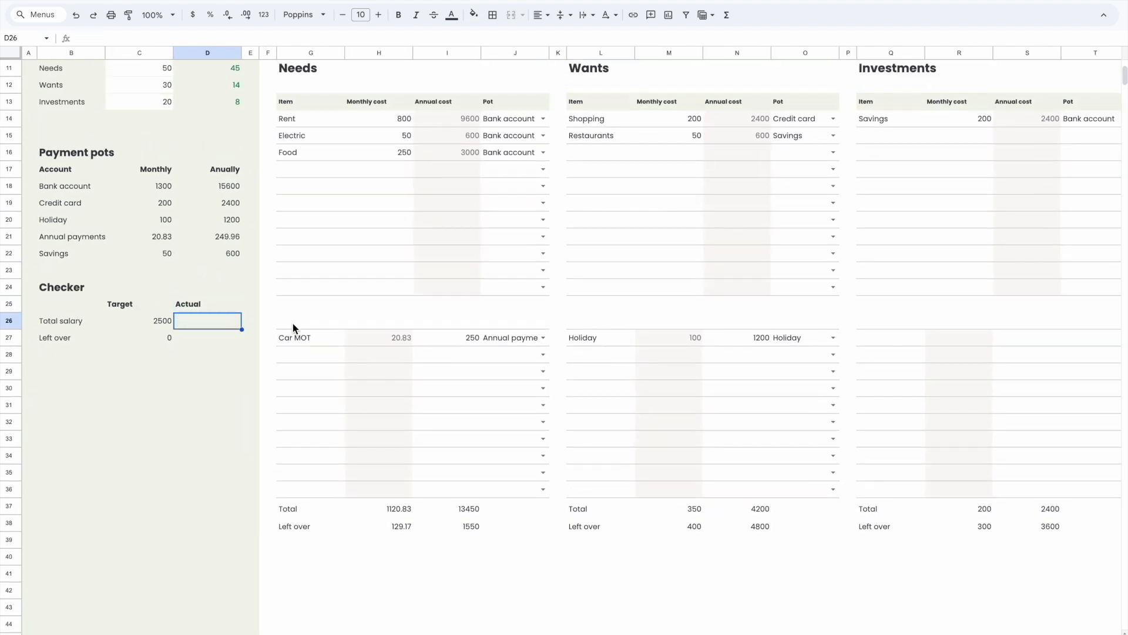
type("=")
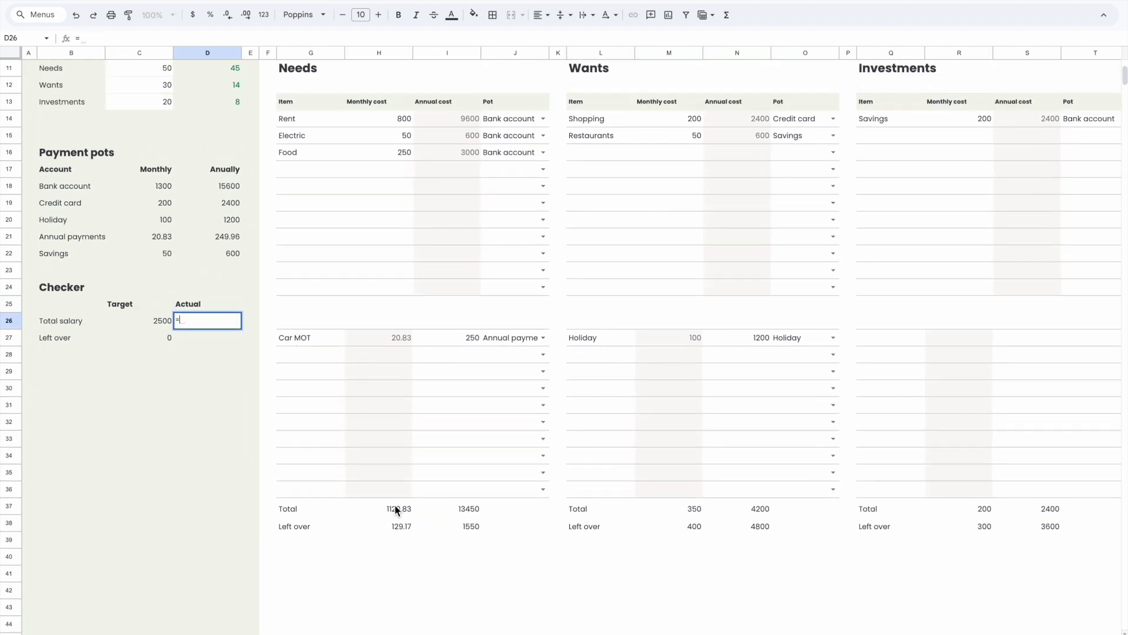
left_click(377, 504)
type("+")
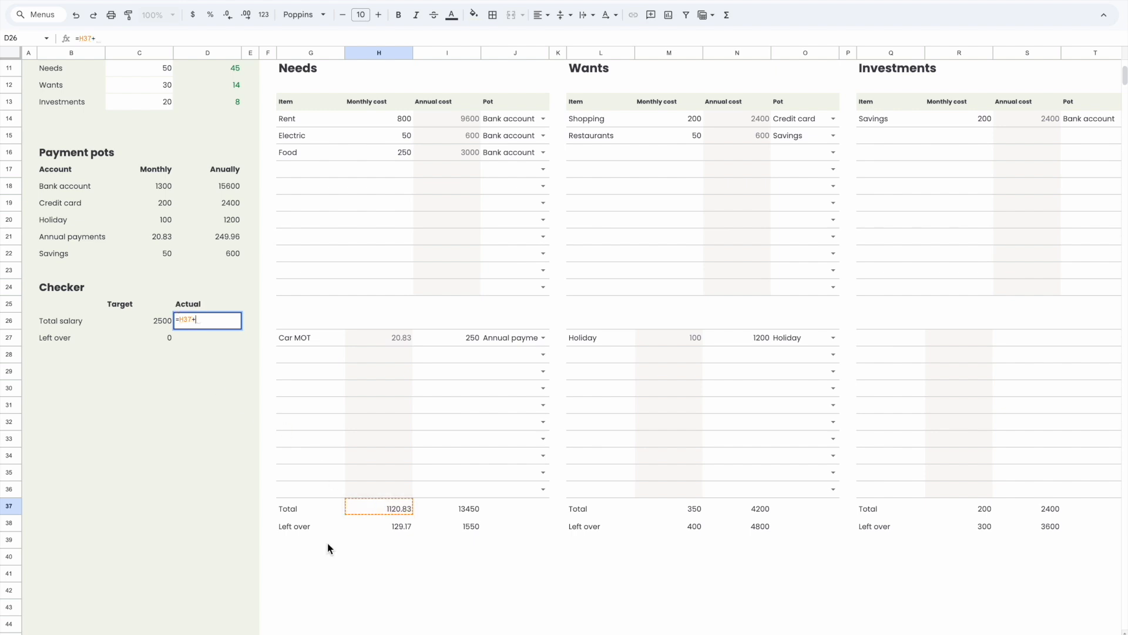
left_click(698, 503)
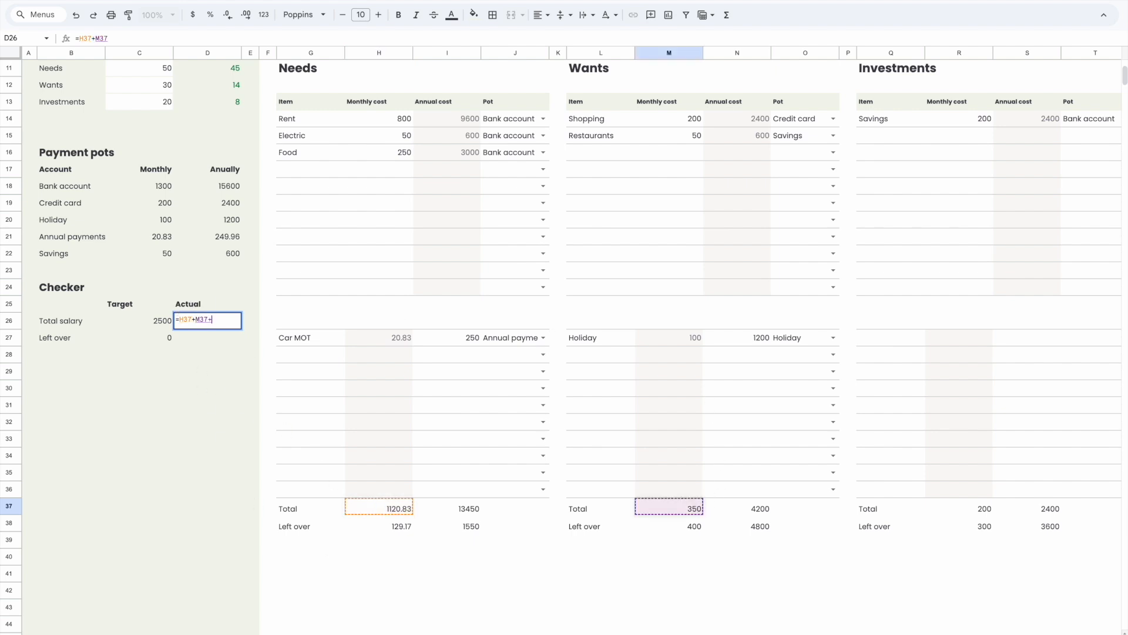
type("+")
left_click(998, 506)
left_click(988, 509)
key("Return")
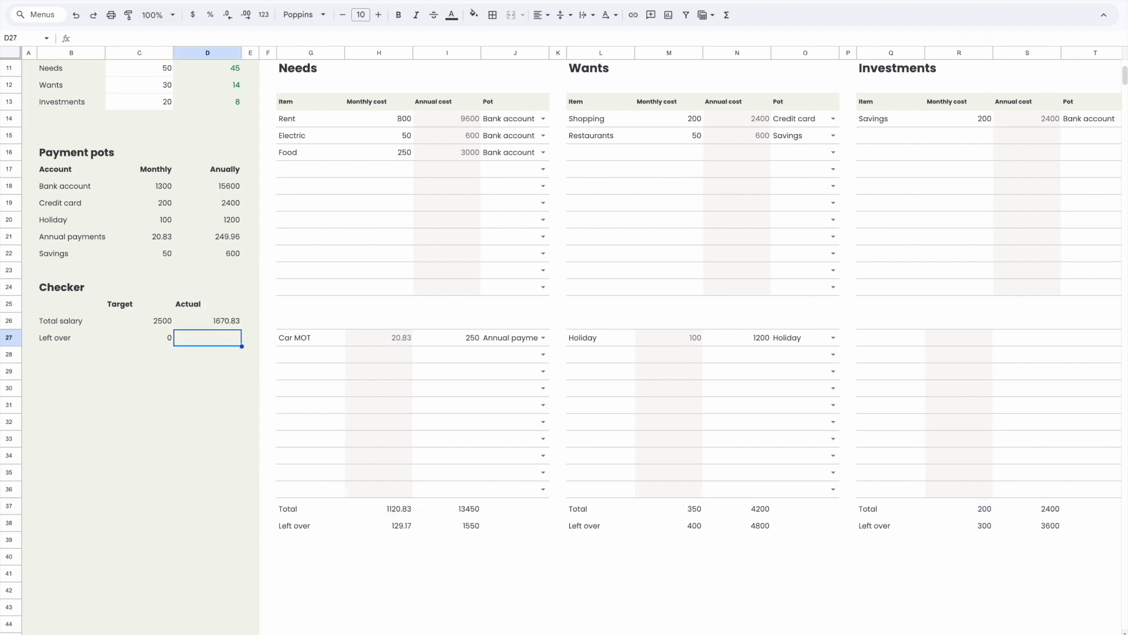
scroll(229, 344, "up", 1)
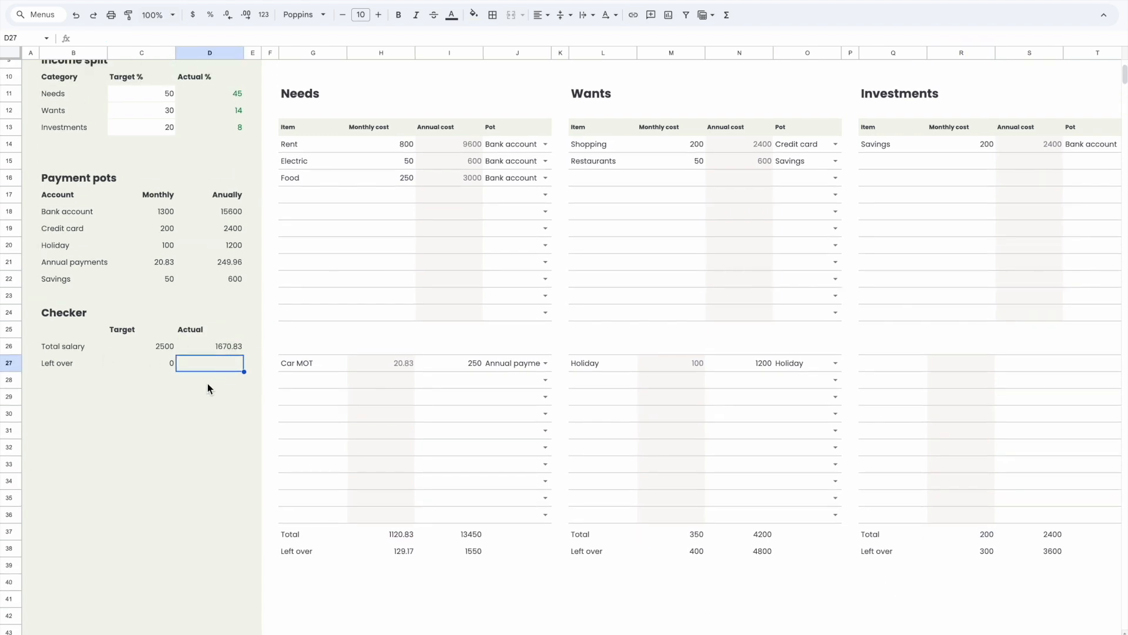
scroll(254, 400, "up", 1)
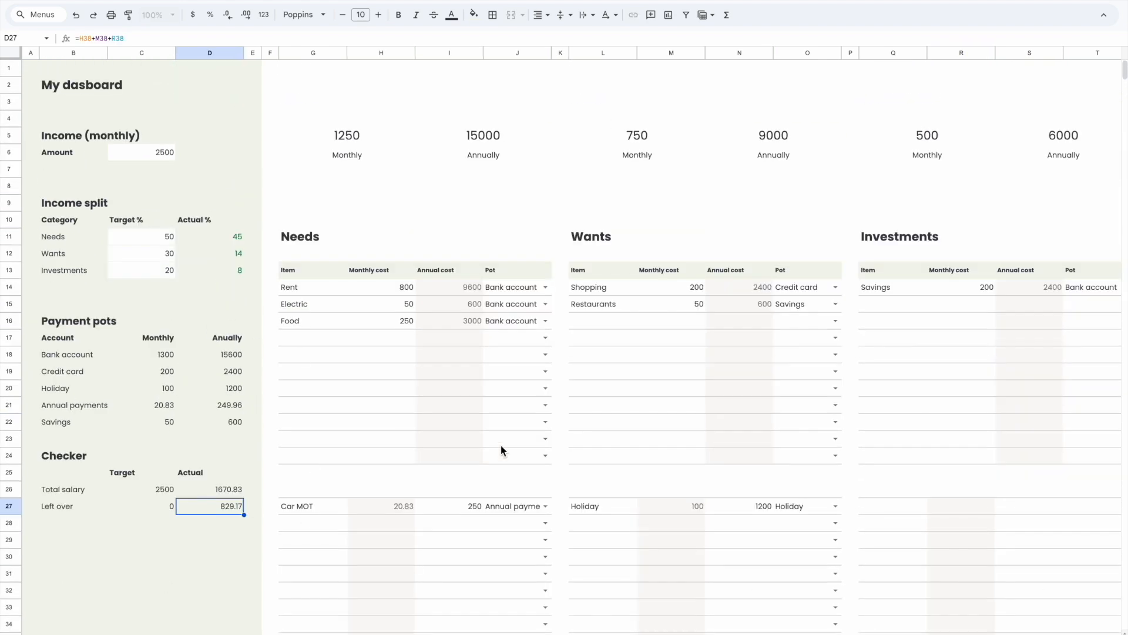
scroll(501, 450, "down", 2)
left_click(544, 372)
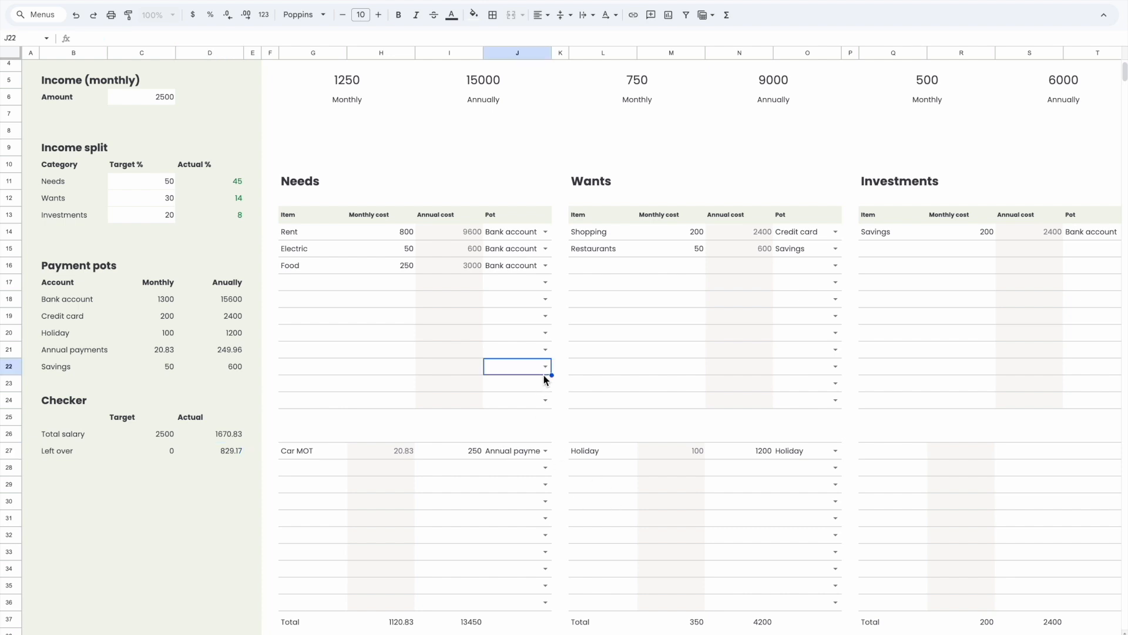
left_click(501, 433)
scroll(501, 433, "down", 3)
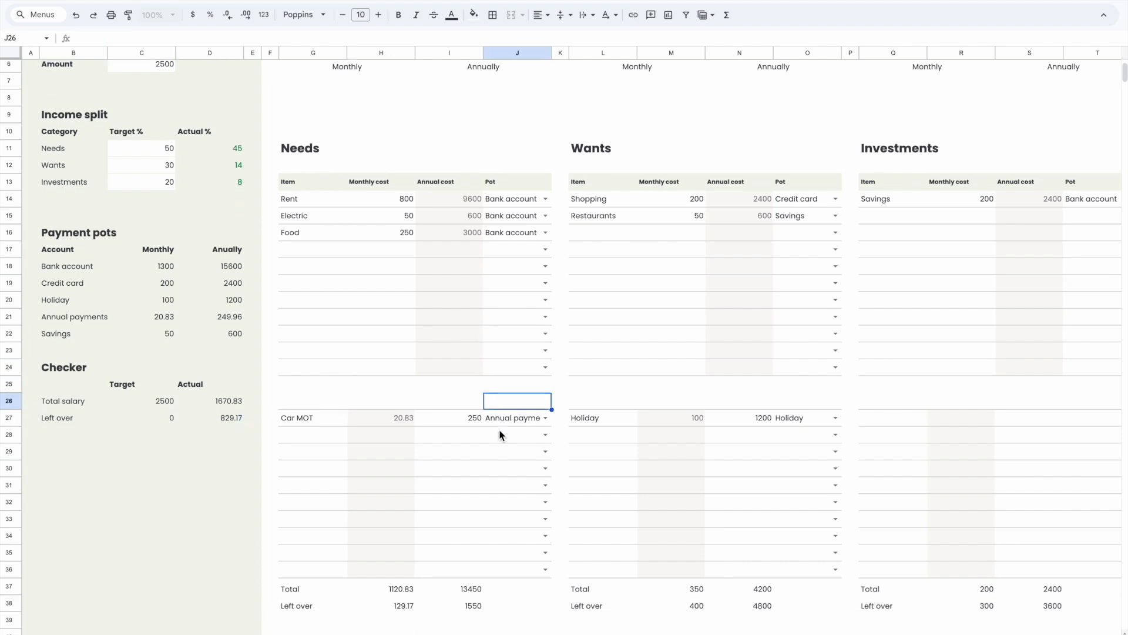
scroll(231, 213, "up", 4)
left_click(227, 229)
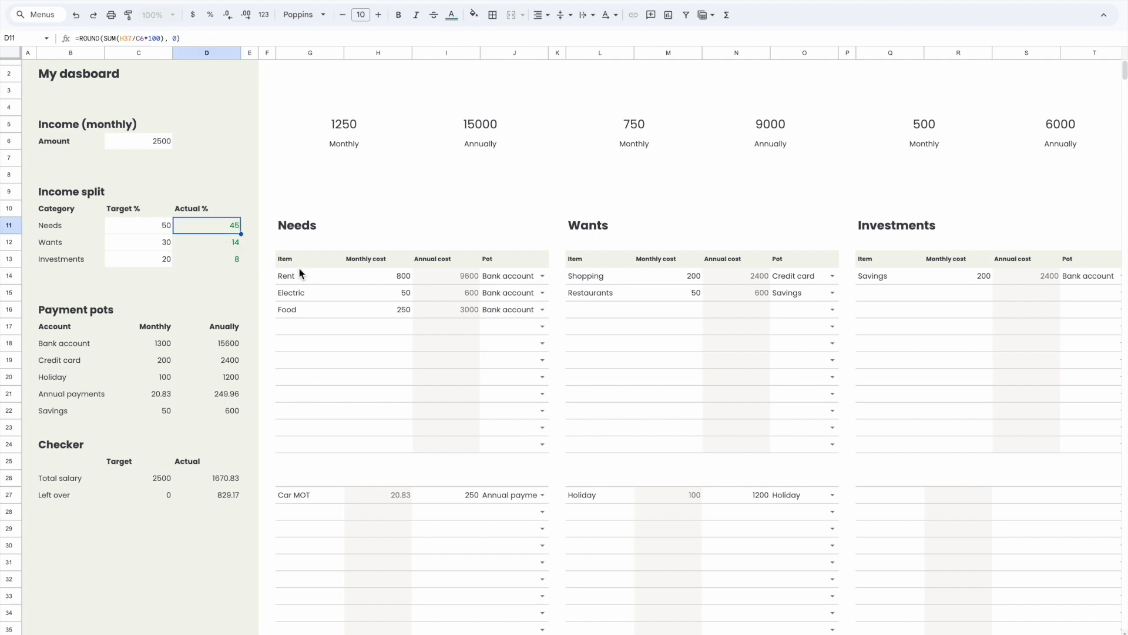
- Start a conditional formatting rule for the Needs monthly Left over cell H38
scroll(300, 267, "down", 5)
left_click(405, 499)
left_click(408, 516)
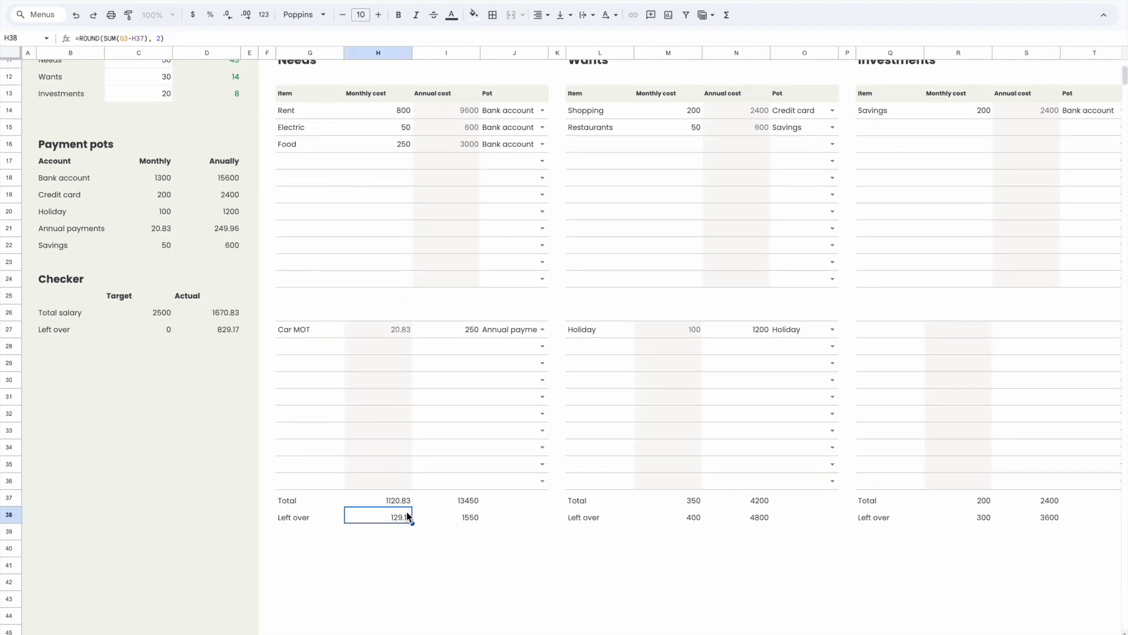
scroll(379, 544, "up", 2)
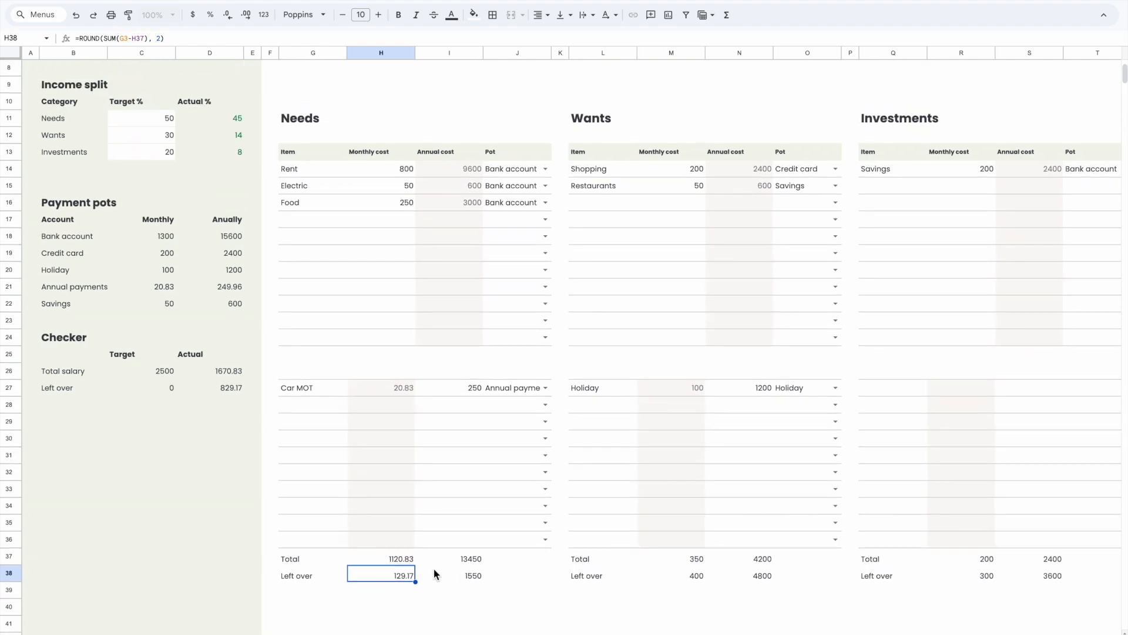
scroll(377, 592, "down", 1)
left_click_drag(442, 577, 439, 593)
left_click(401, 545)
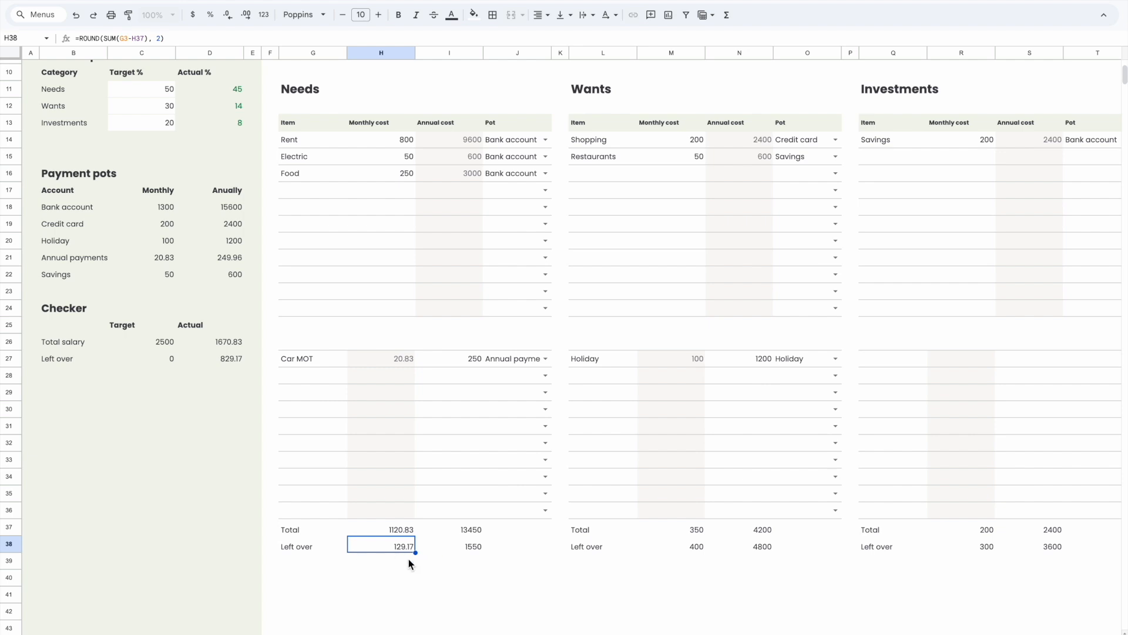
scroll(403, 551, "right", 2)
scroll(403, 551, "up", 1)
right_click(351, 568)
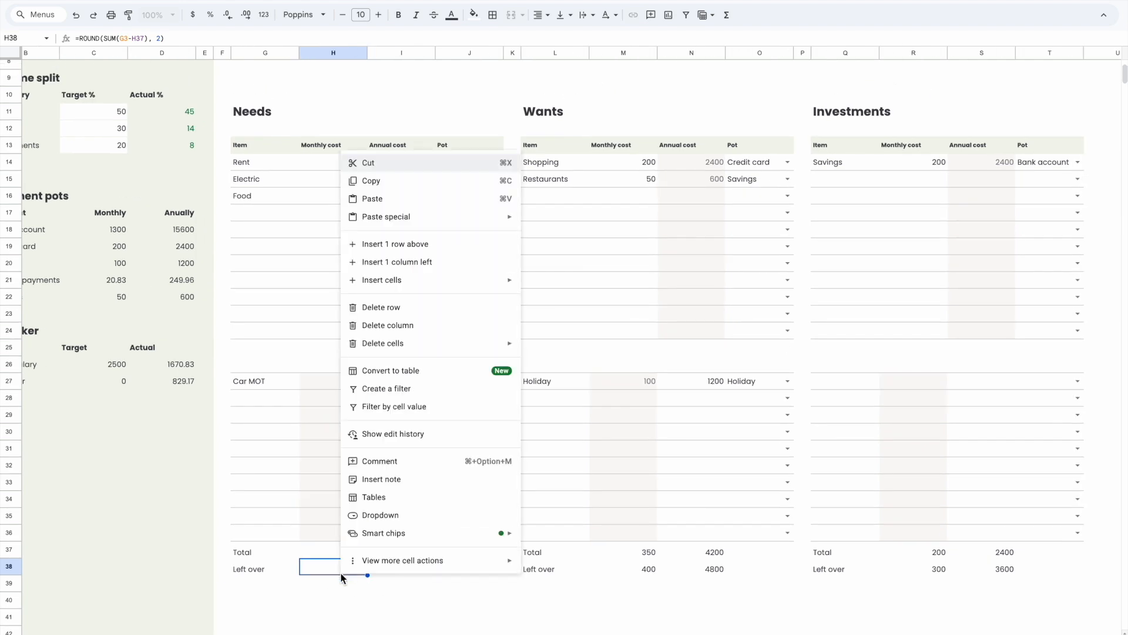
mouse_move(398, 559)
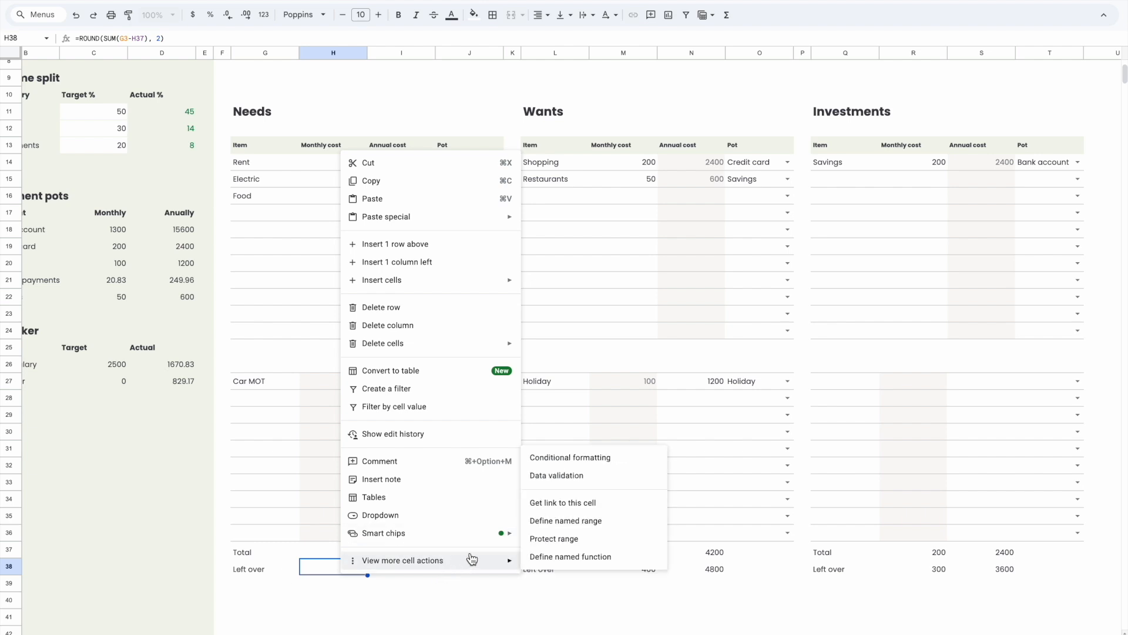
left_click(579, 458)
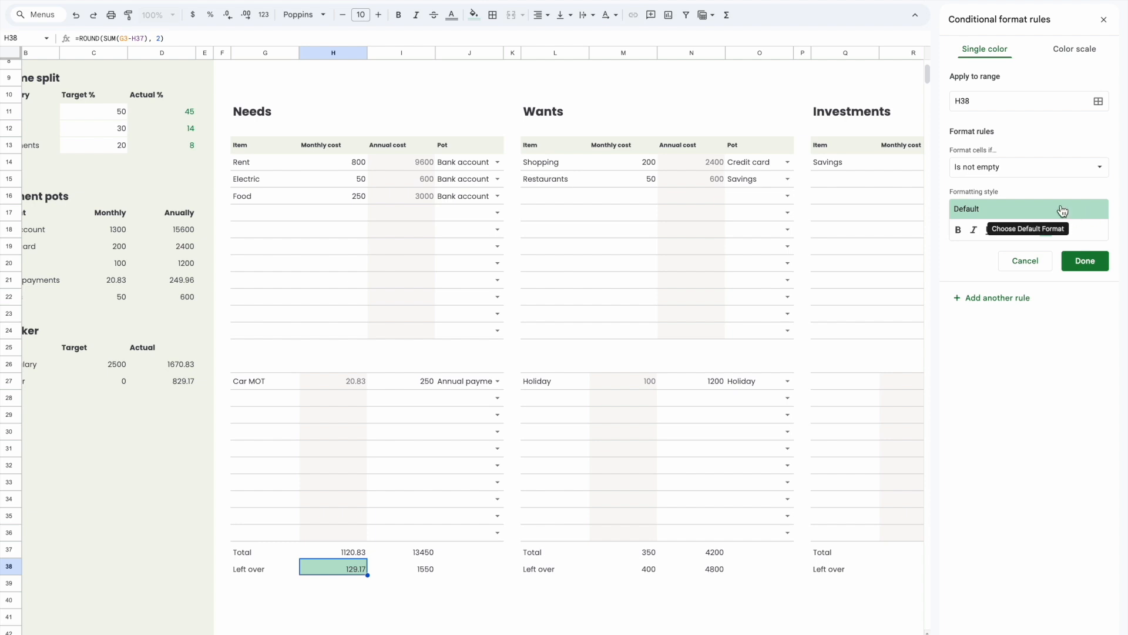
- Define the H38 rule to show red text without a fill when the value is less than 0
left_click(1018, 164)
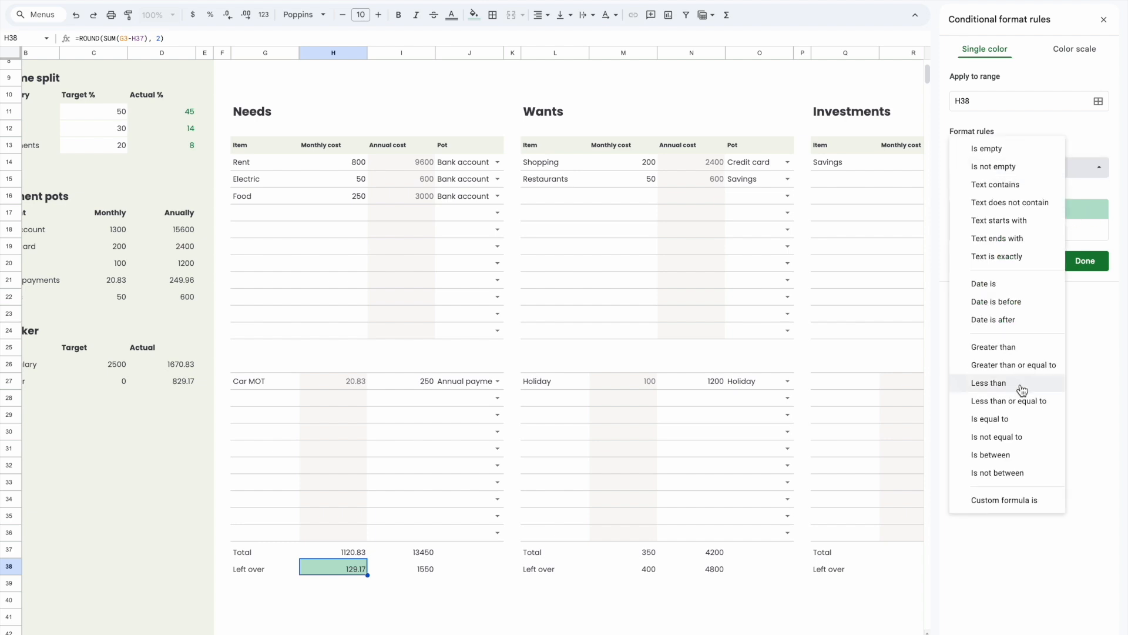
left_click(1035, 383)
left_click(996, 193)
type("0")
left_click(1045, 260)
left_click(1070, 271)
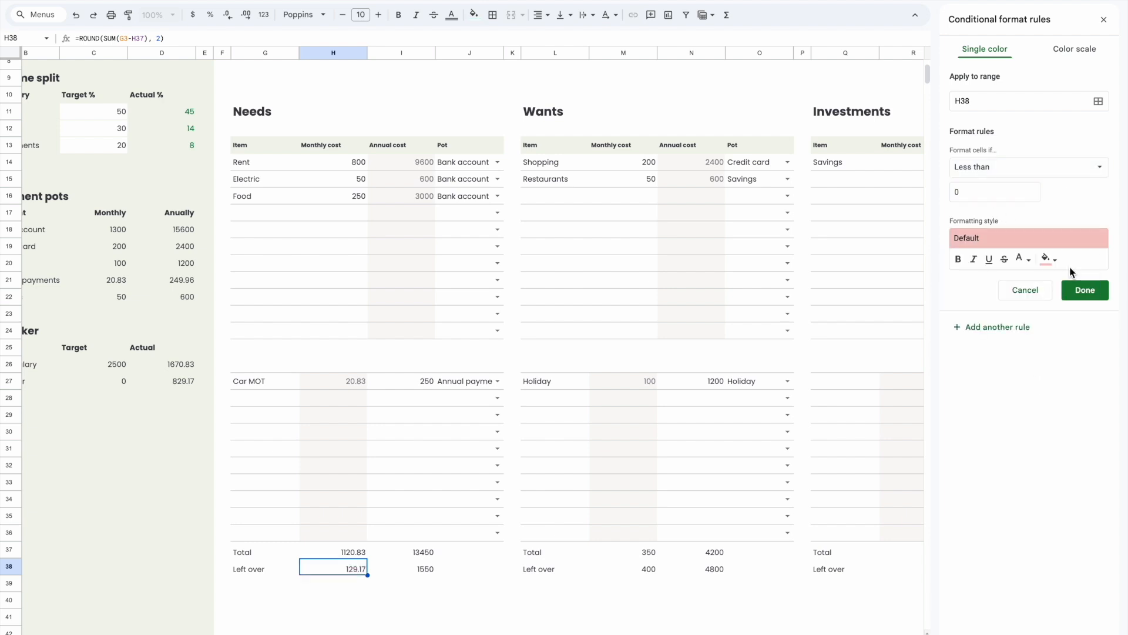
left_click(1067, 241)
left_click(1067, 298)
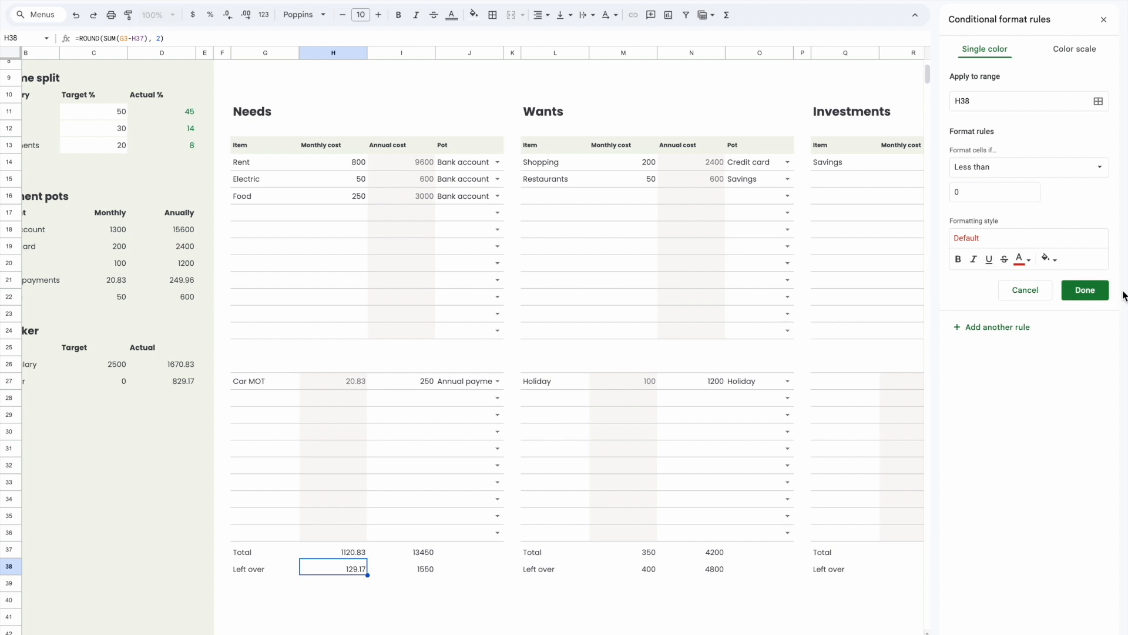
left_click(1084, 290)
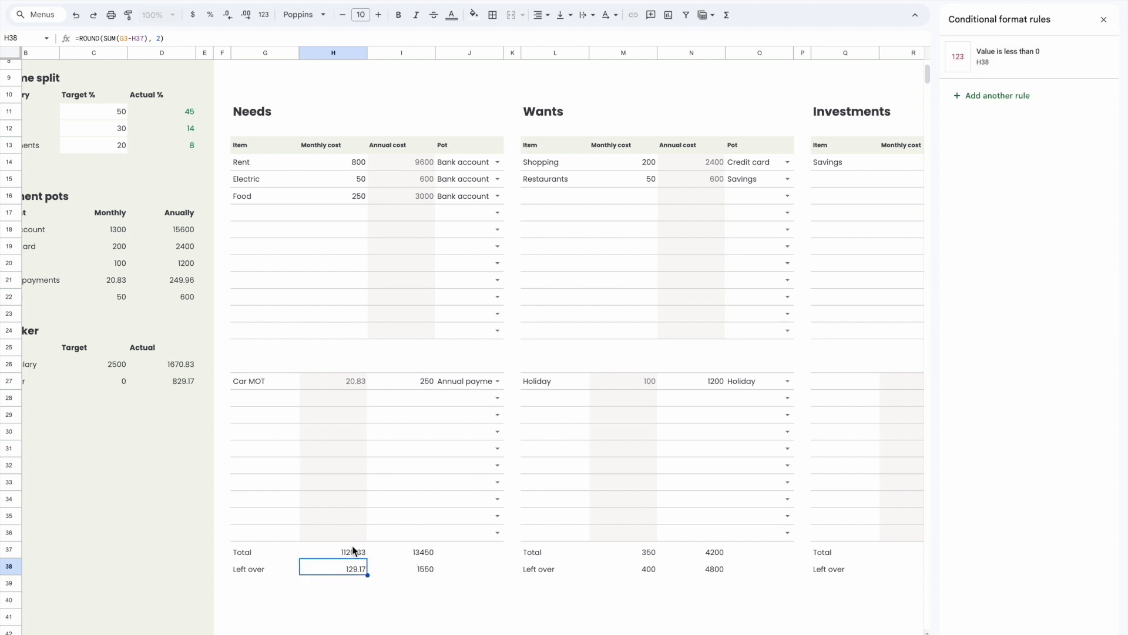
- Set Food's monthly cost to 1000000 to test the Left over rule, then select H38 again
left_click(363, 197)
key("BackSpace")
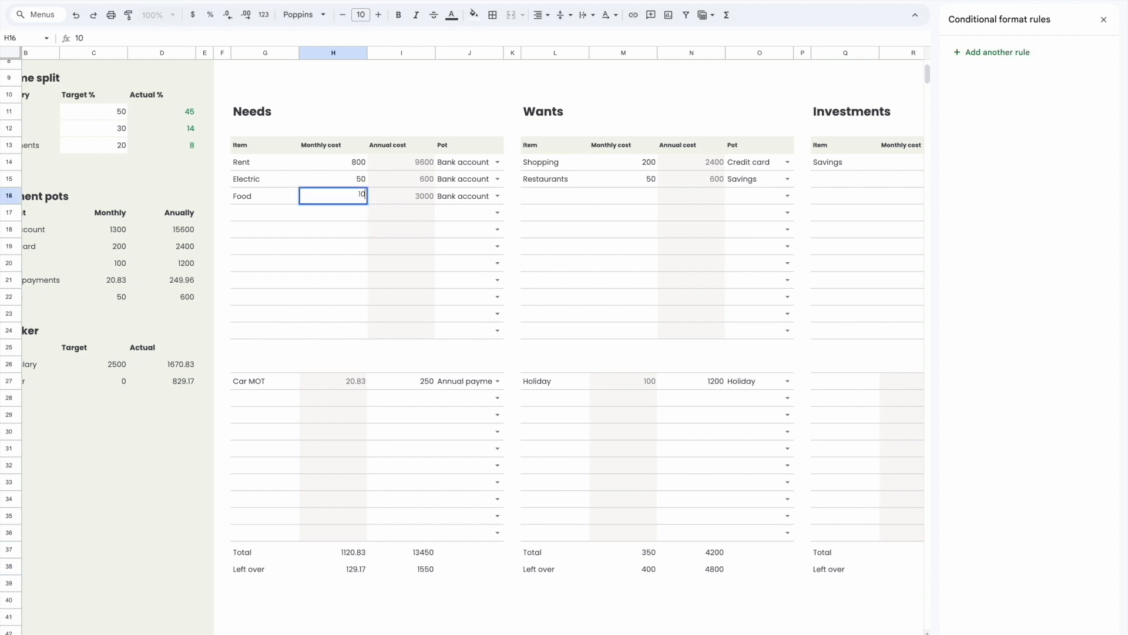
type("1000000")
key("Return")
left_click(365, 421)
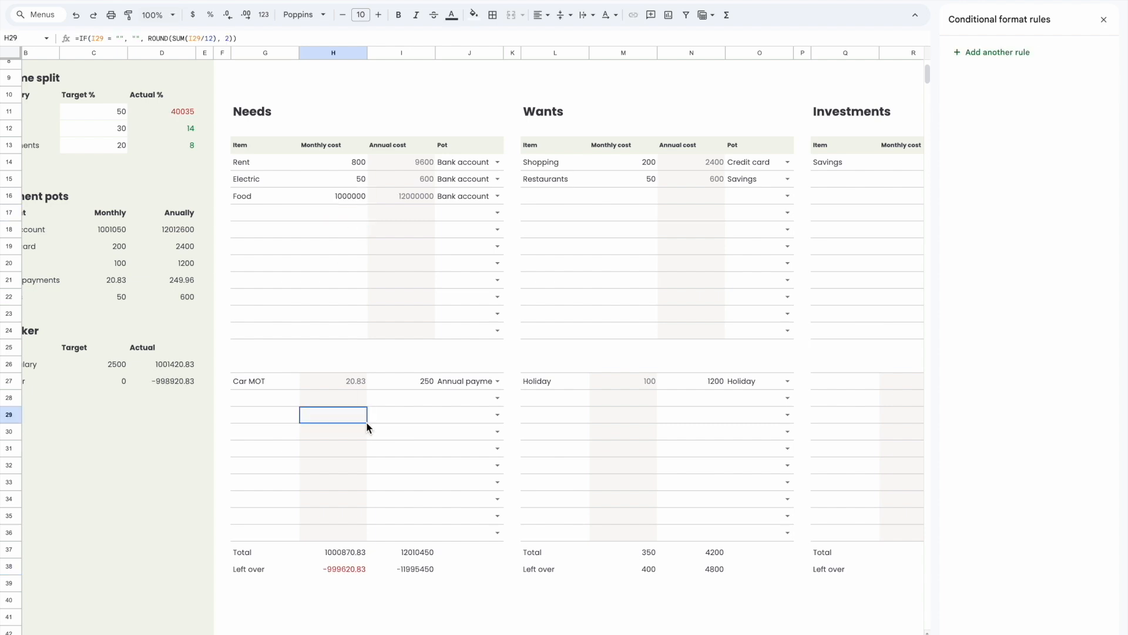
left_click(344, 584)
scroll(358, 595, "up", 1)
scroll(358, 595, "left", 1)
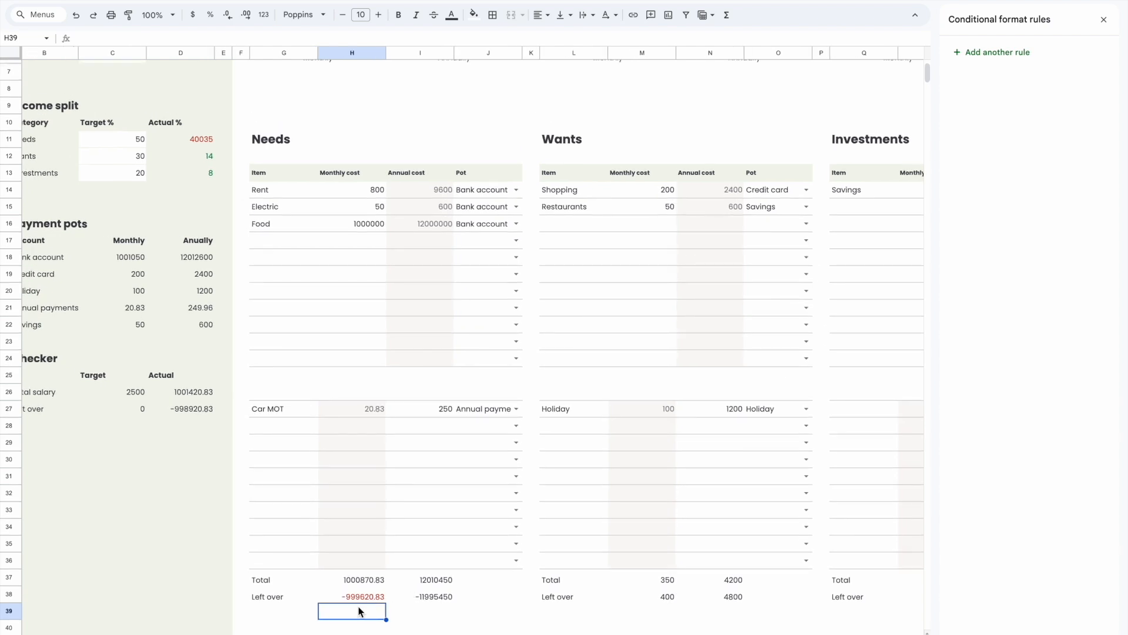
left_click(381, 597)
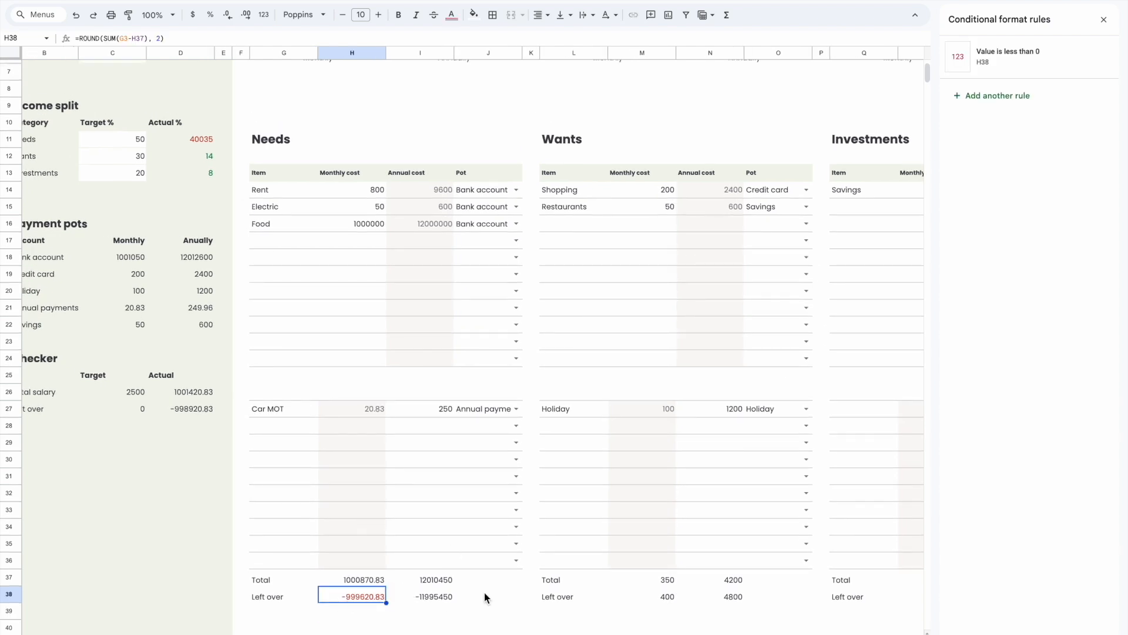
scroll(579, 591, "right", 3)
scroll(580, 592, "down", 1)
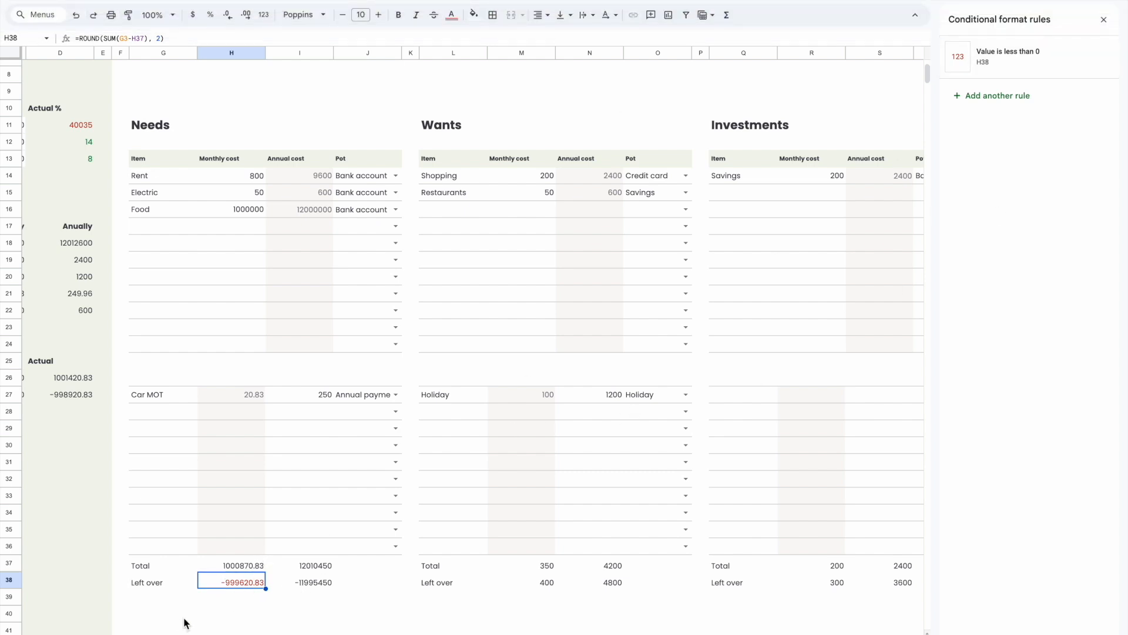
scroll(794, 580, "up", 1)
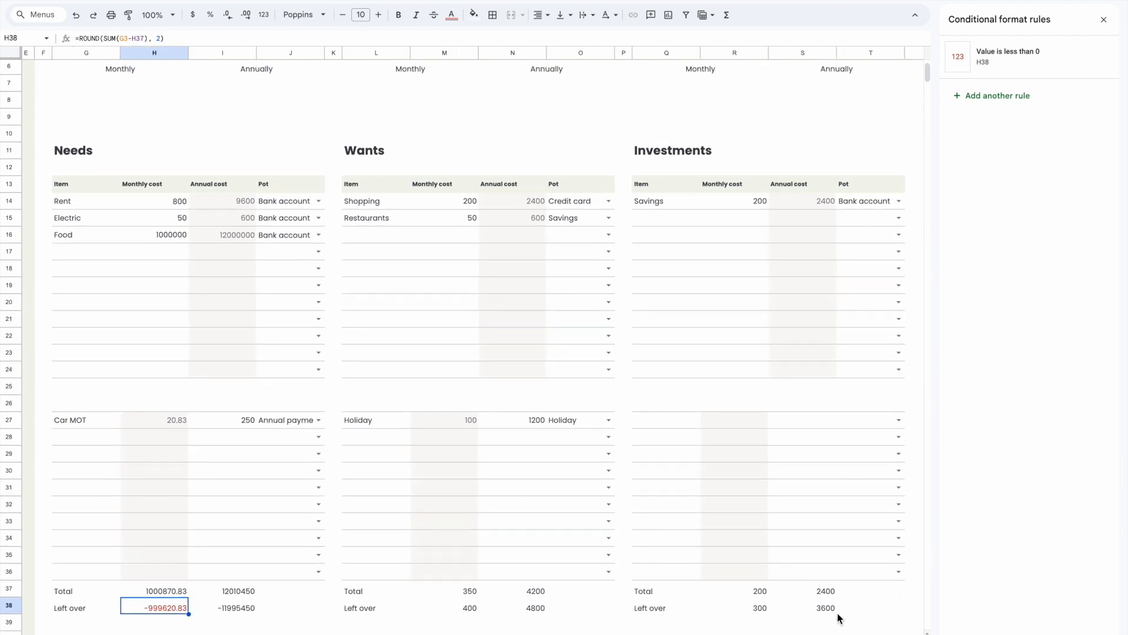
left_click(838, 611, "shift")
scroll(481, 627, "down", 2)
scroll(481, 626, "left", 3)
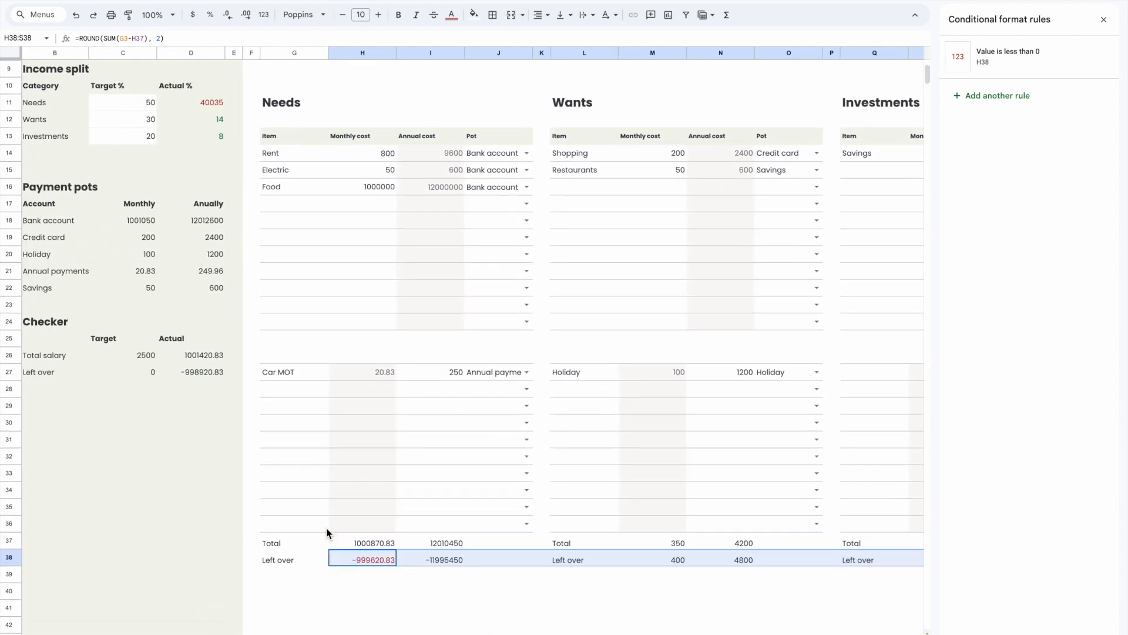
left_click(373, 559)
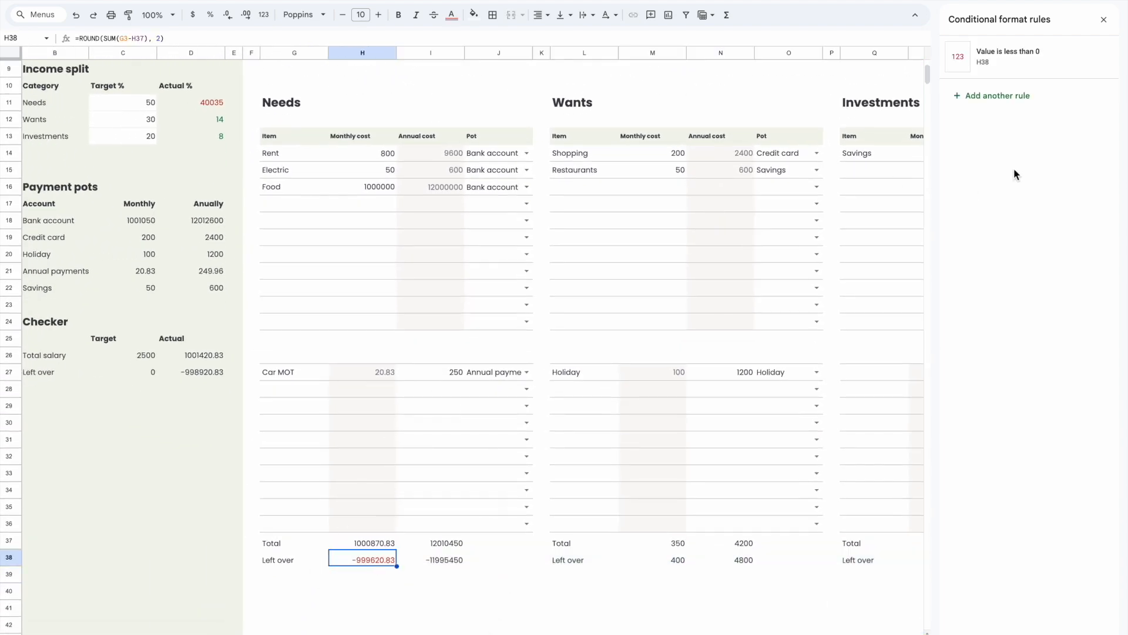
- Extend the less-than-0 rule's range to H38:S38 so it covers Left over for Needs, Wants and Investments
left_click(978, 72)
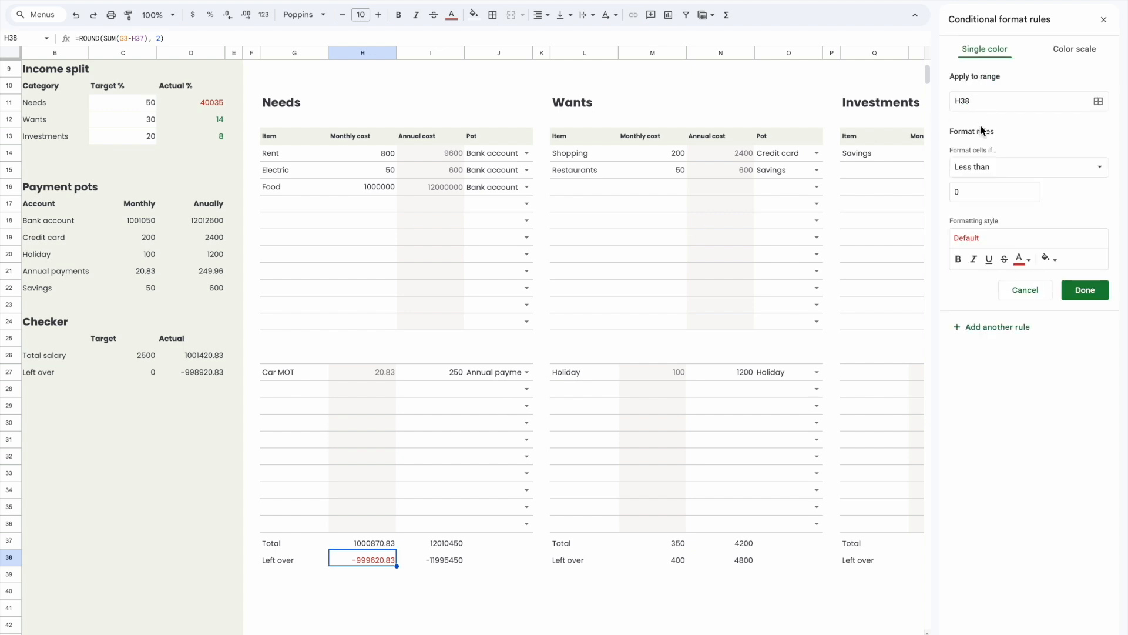
left_click(968, 109)
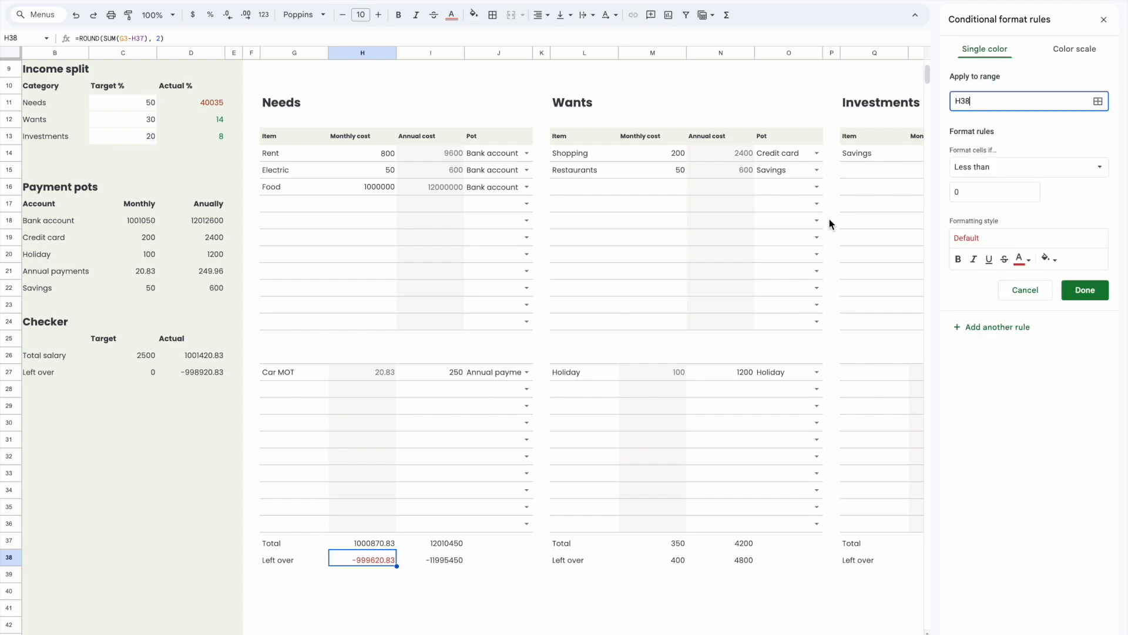
scroll(694, 262, "right", 2)
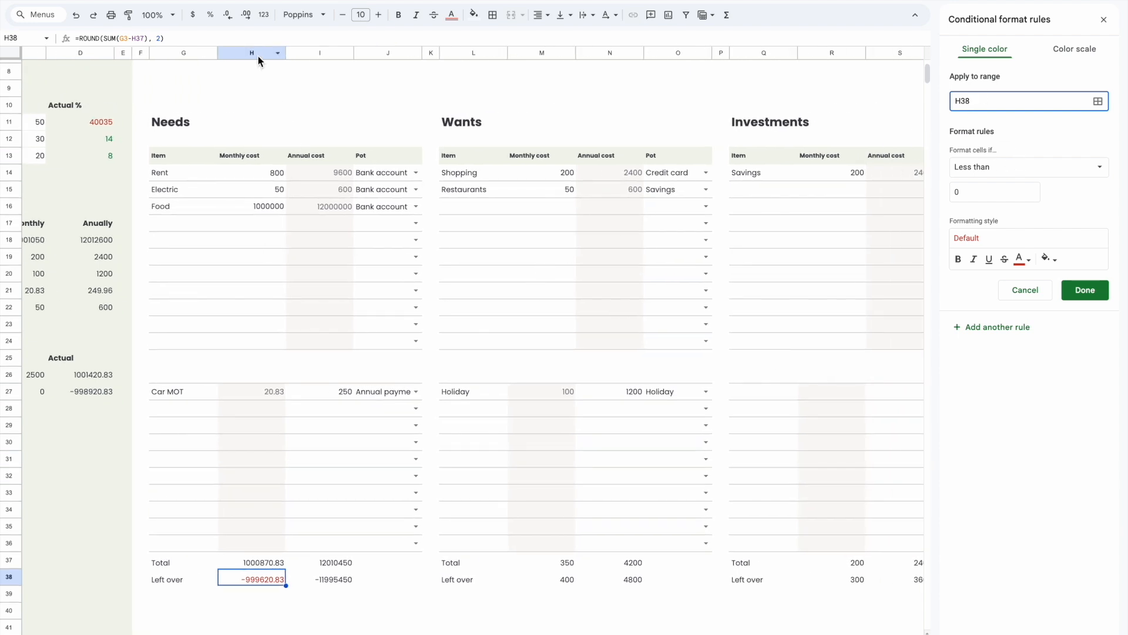
scroll(574, 332, "down", 1)
scroll(596, 414, "right", 2)
scroll(755, 415, "up", 1)
scroll(754, 415, "right", 2)
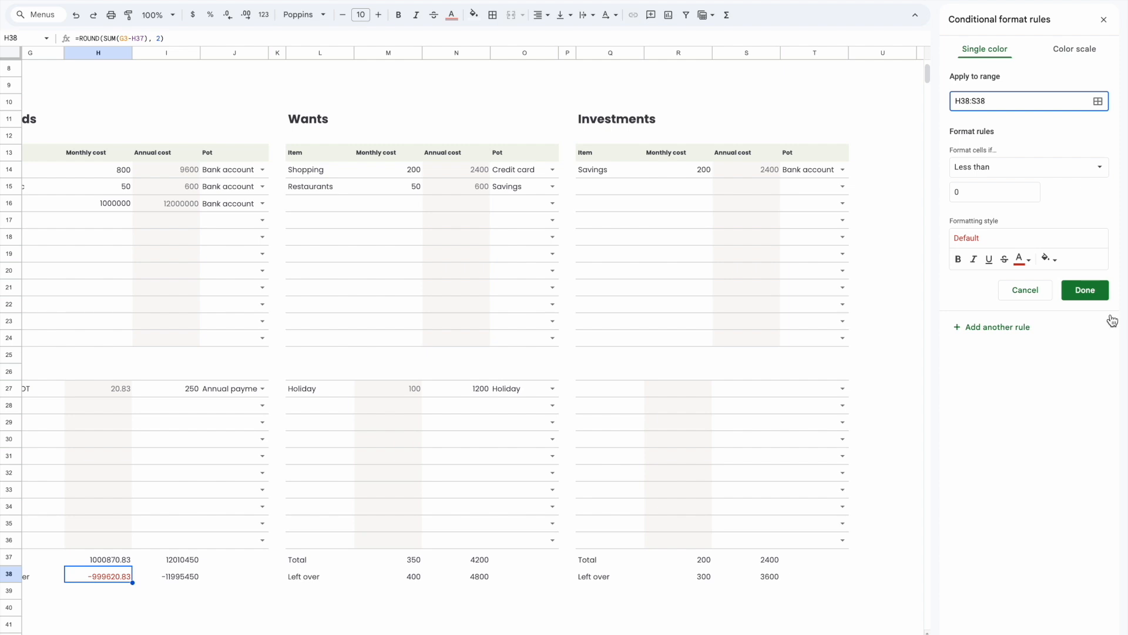
left_click(1097, 294)
left_click(639, 621)
scroll(645, 625, "left", 6)
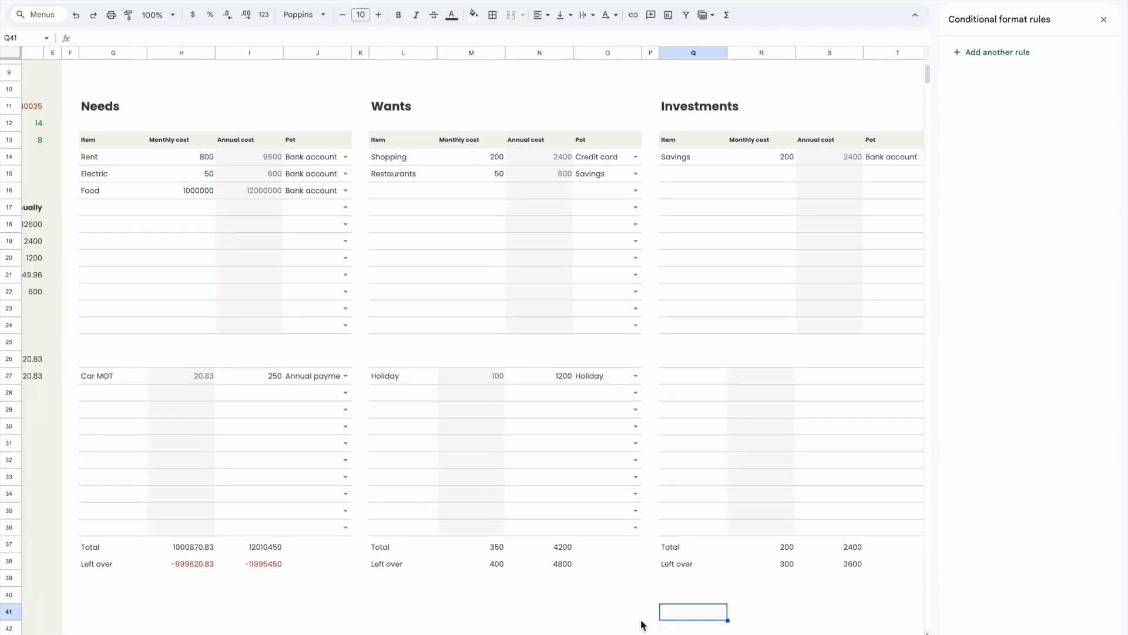
- Test the extended rule by setting the monthly cost of Restaurants to 400000 and Savings to 40000
scroll(353, 605, "up", 1)
scroll(820, 609, "right", 1)
scroll(820, 608, "up", 1)
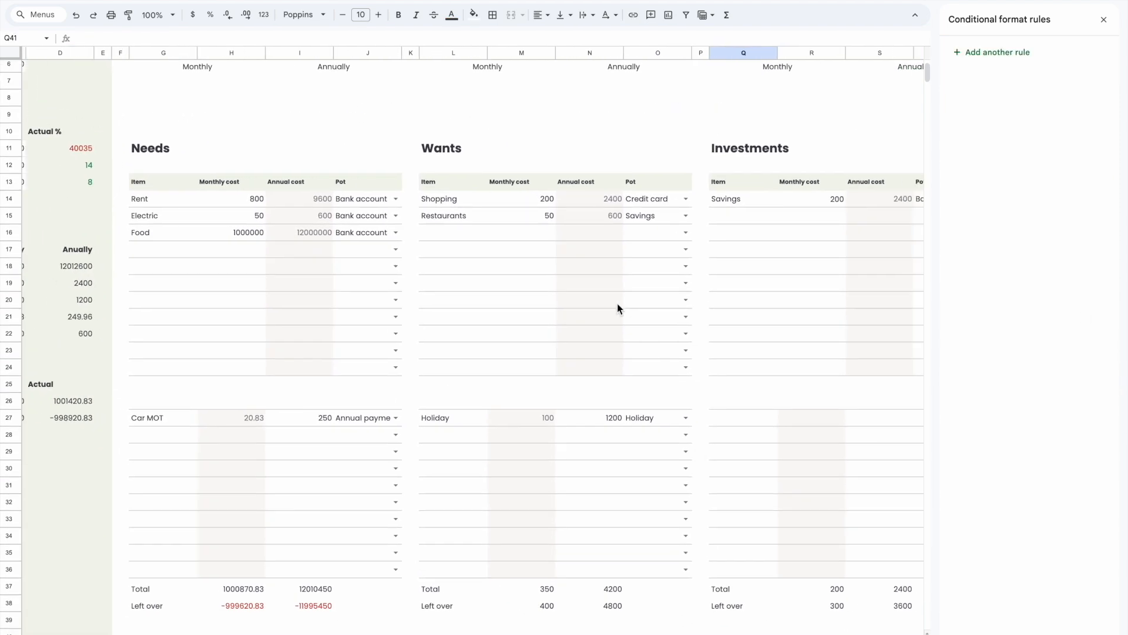
left_click(539, 222)
type("400000")
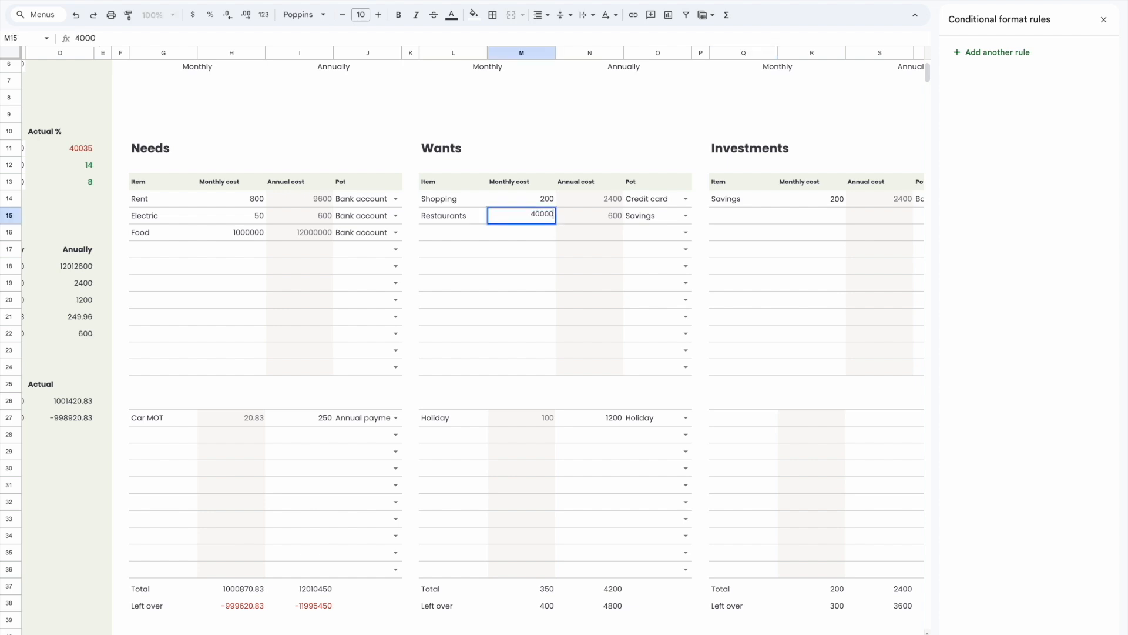
key("Return")
left_click(833, 200)
type("4000")
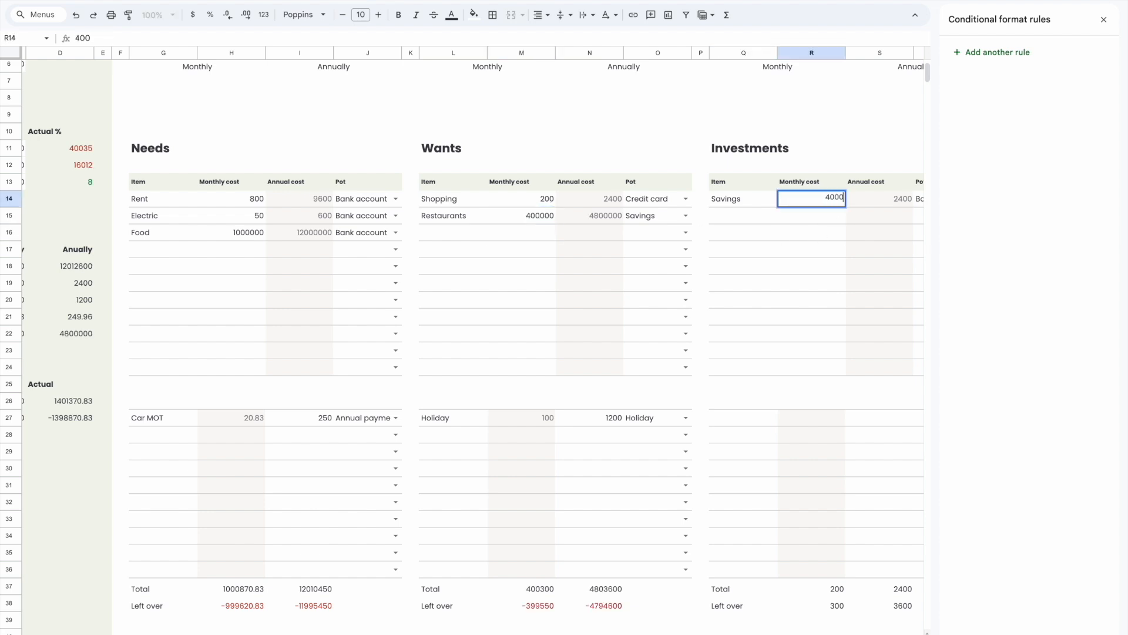
type("0")
key("Return")
scroll(789, 390, "down", 2)
scroll(789, 390, "right", 1)
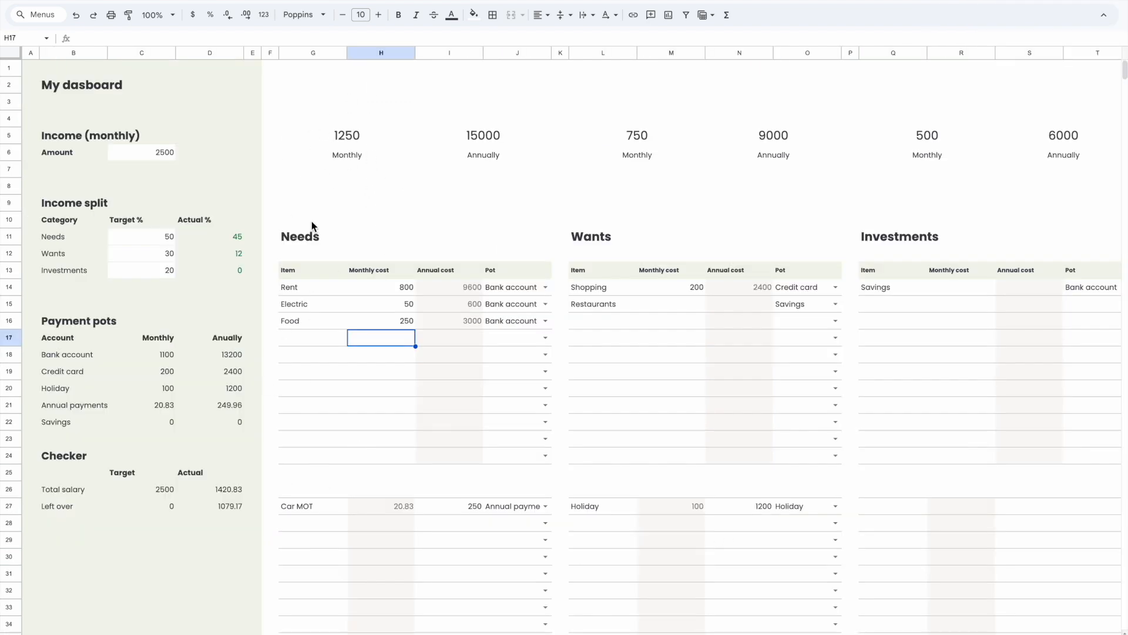
- Insert a chart from the Needs items and monthly costs in G14:H36
left_click(297, 288)
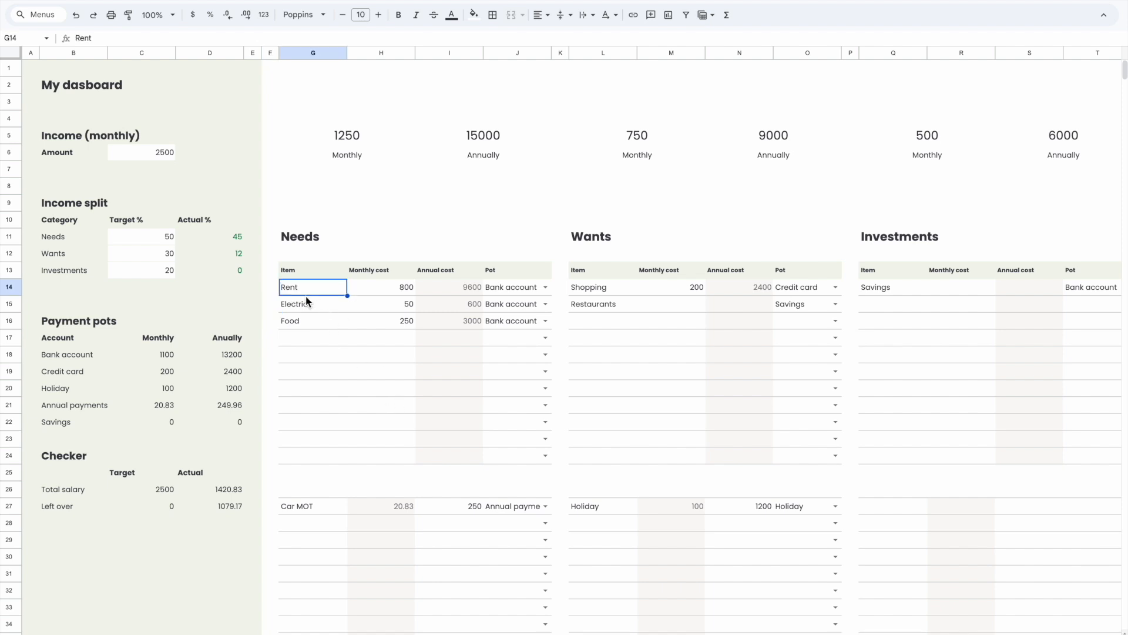
scroll(327, 287, "down", 3)
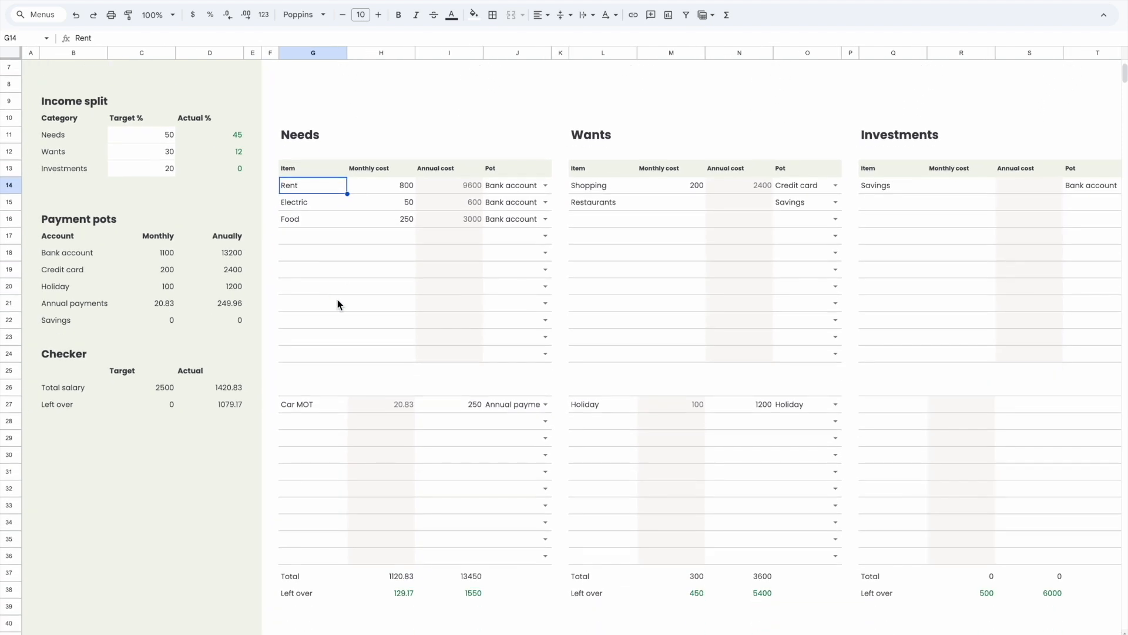
left_click(407, 559, "shift")
scroll(386, 575, "up", 3)
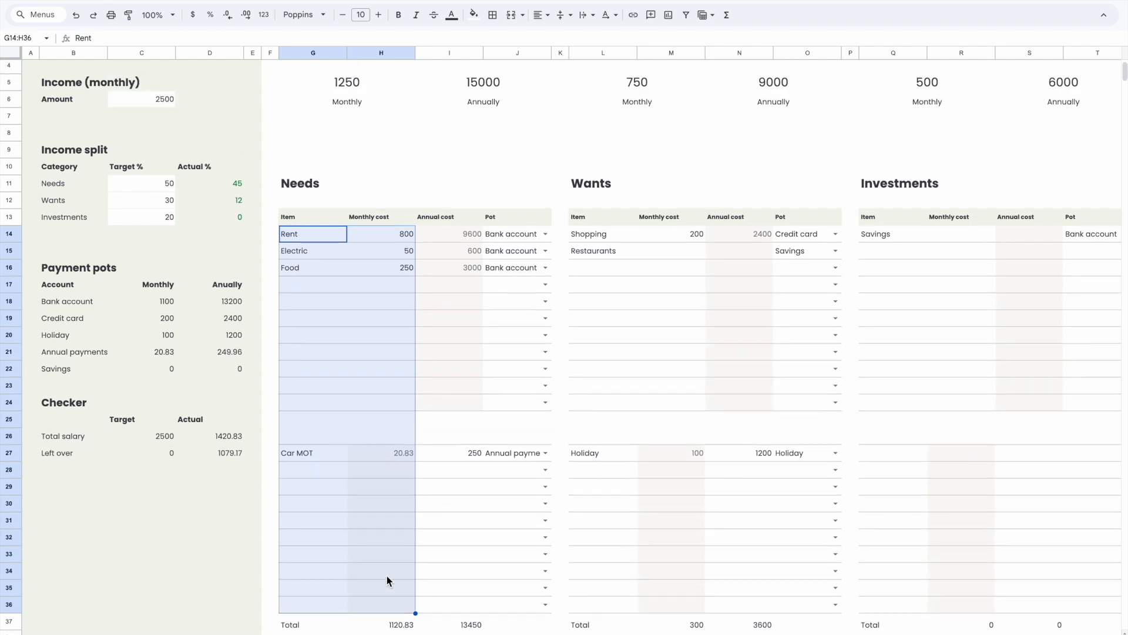
scroll(347, 276, "down", 2)
scroll(344, 356, "down", 2)
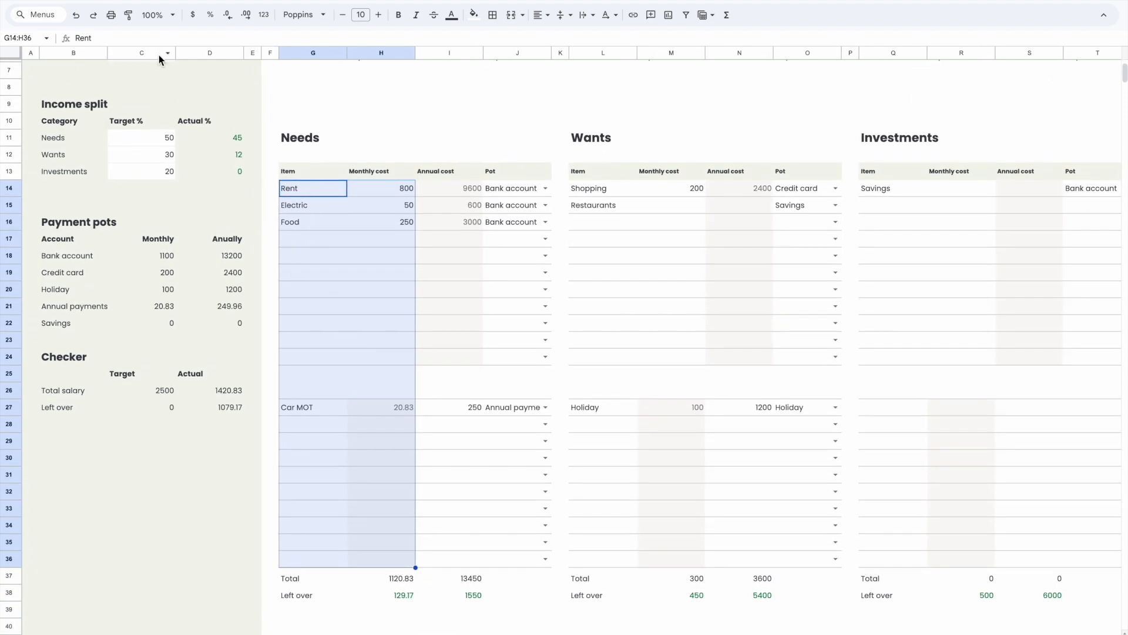
left_click(112, 1)
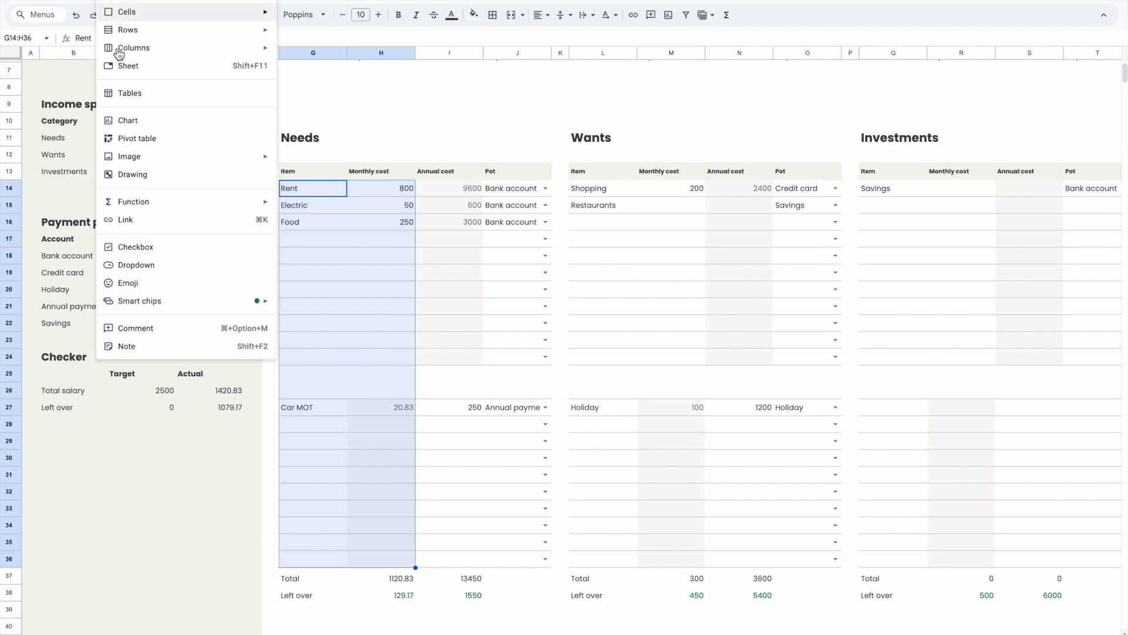
left_click(154, 129)
left_click_drag(442, 300, 587, 225)
- Change the Needs chart to a doughnut chart and move it up over the Needs heading and income figures
left_click(999, 100)
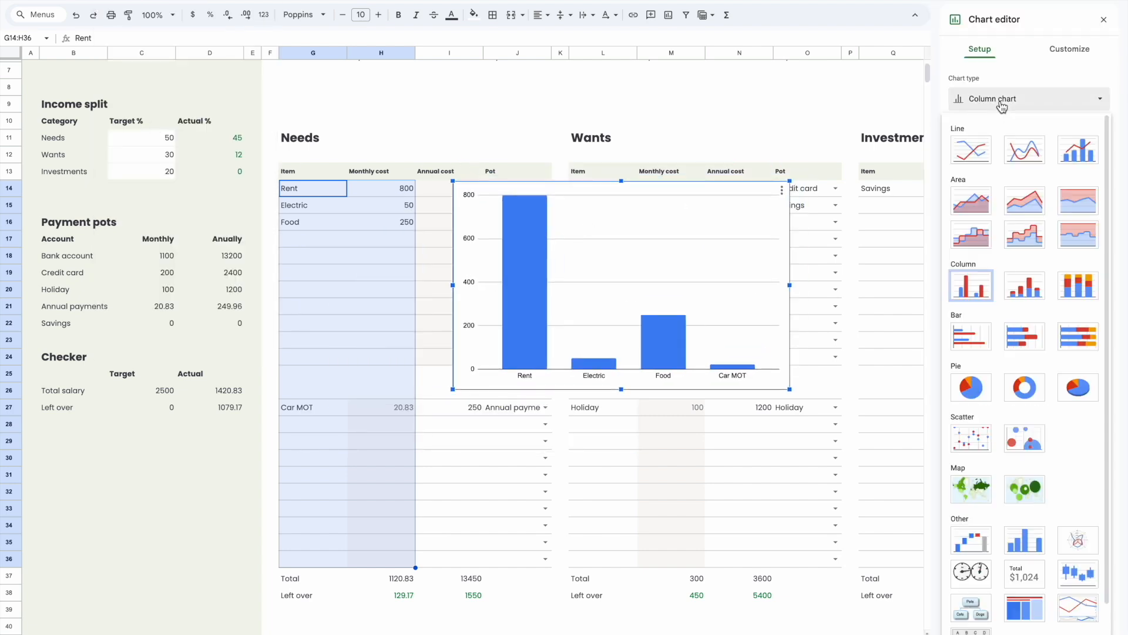
left_click(1026, 398)
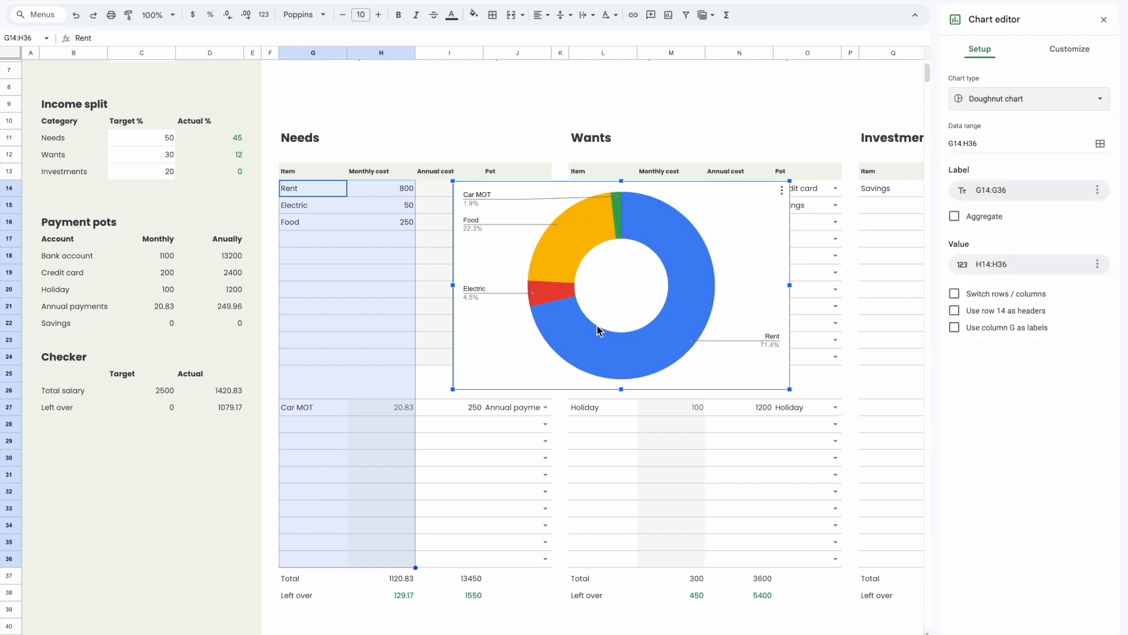
left_click_drag(725, 333, 554, 207)
scroll(611, 316, "up", 2)
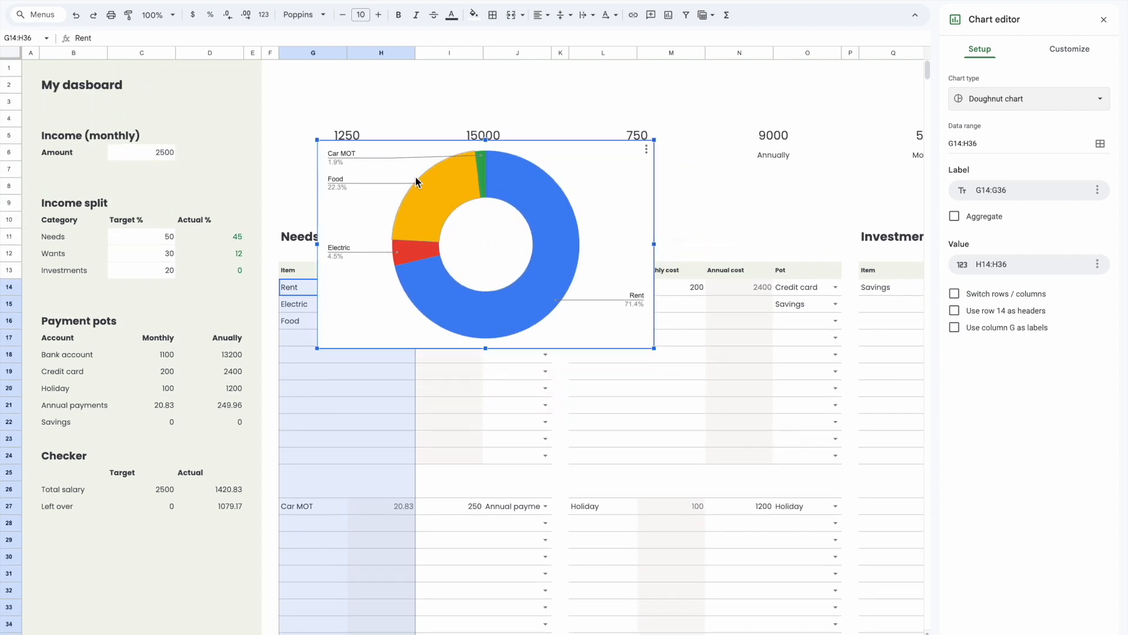
- Move the Needs doughnut chart above the Needs heading and shrink it to fit the space over the Needs table
left_click_drag(576, 264, 516, 203)
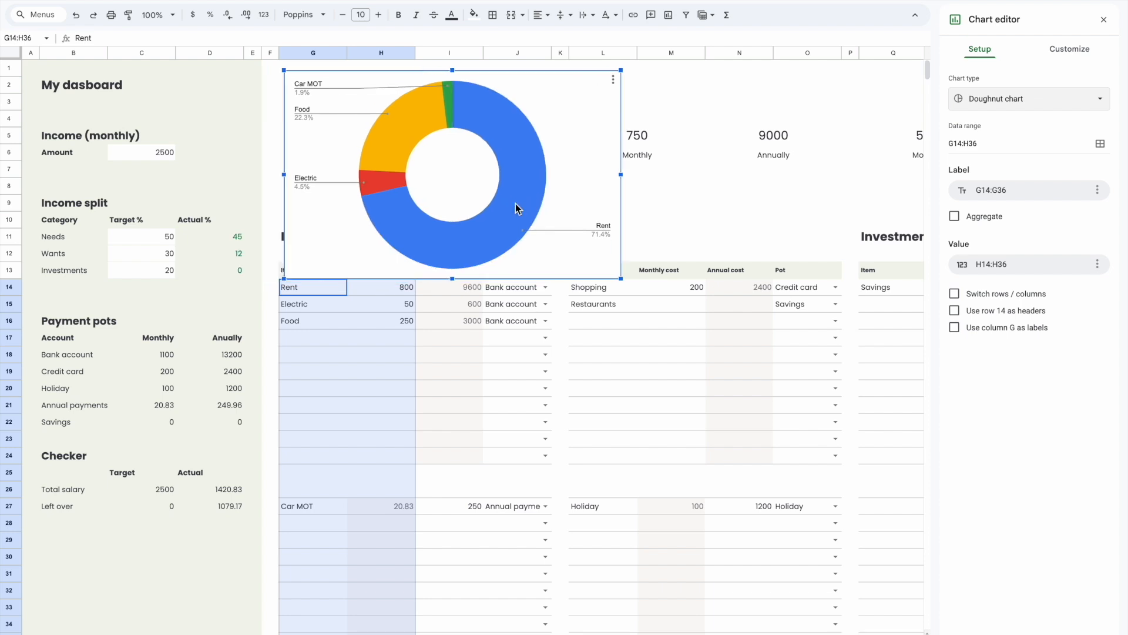
left_click_drag(621, 279, 418, 201)
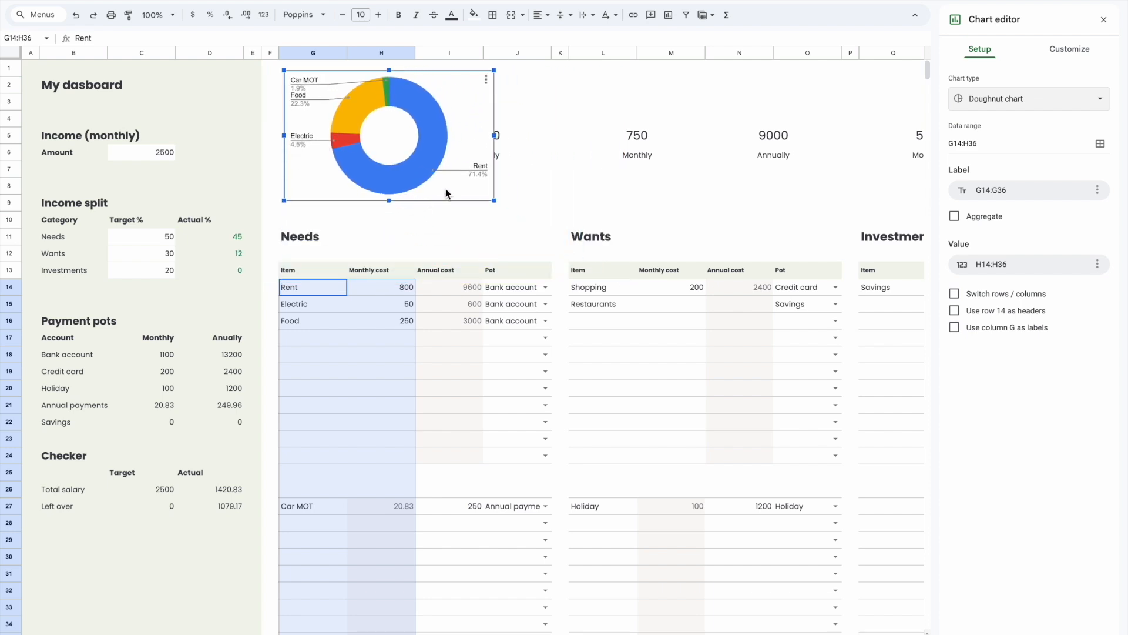
left_click_drag(496, 135, 554, 158)
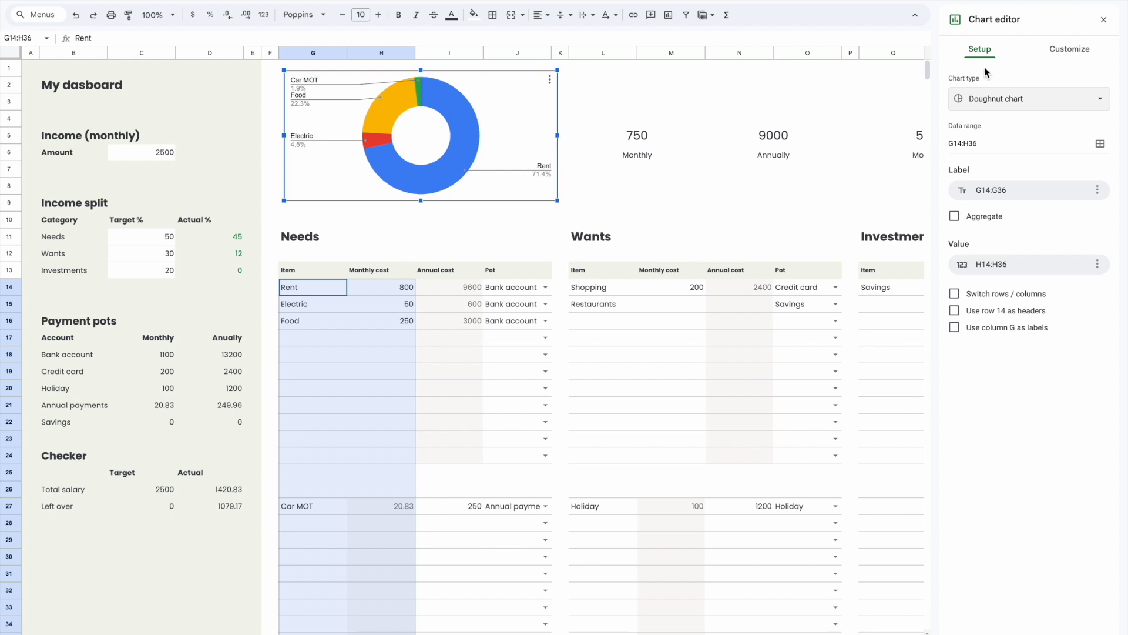
- Set the Needs chart's background and border colors to None and move the ring towards the Needs monthly figure
left_click(1063, 49)
left_click(994, 83)
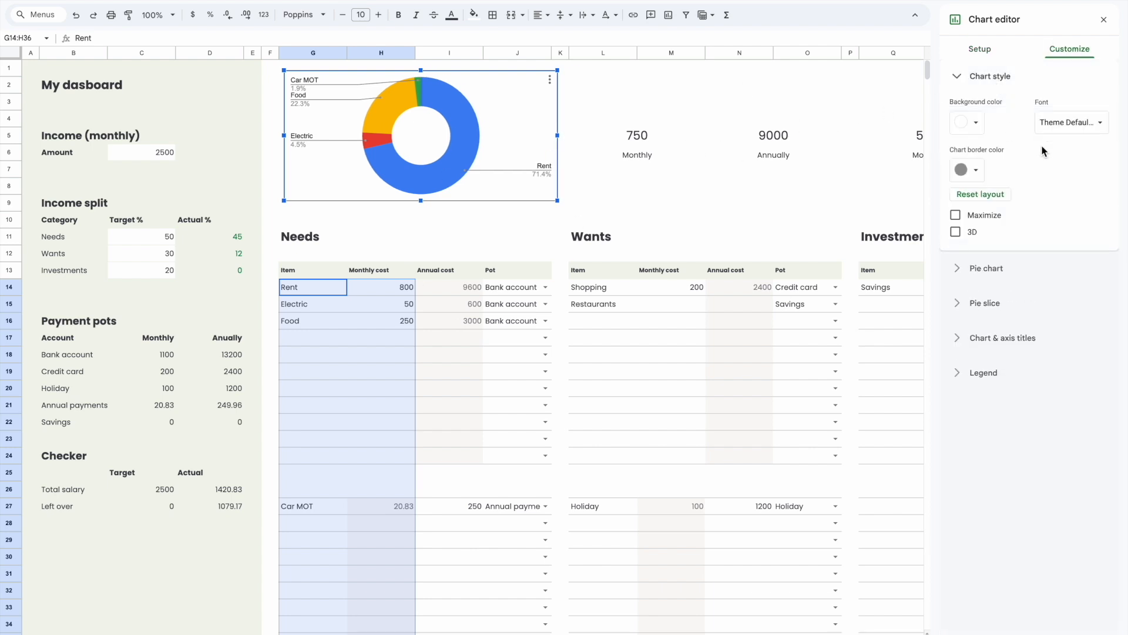
left_click(974, 124)
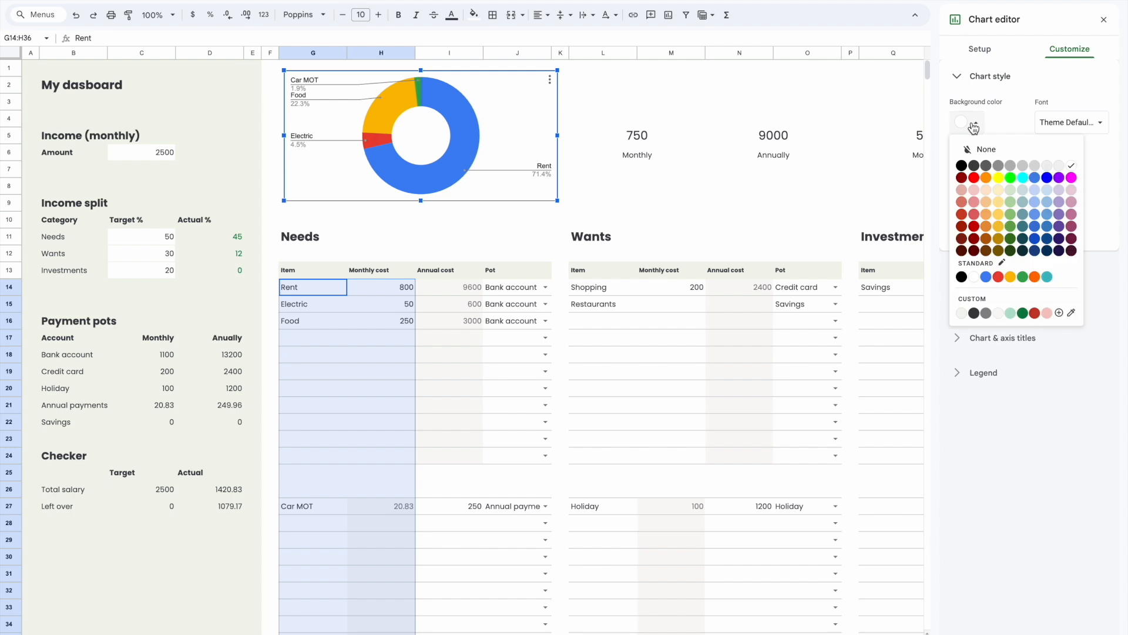
left_click(983, 149)
left_click_drag(476, 191, 351, 204)
left_click(978, 174)
left_click(980, 194)
- Set the donut hole to 75% and position the ring around the Needs monthly figure
left_click(976, 268)
left_click(967, 158)
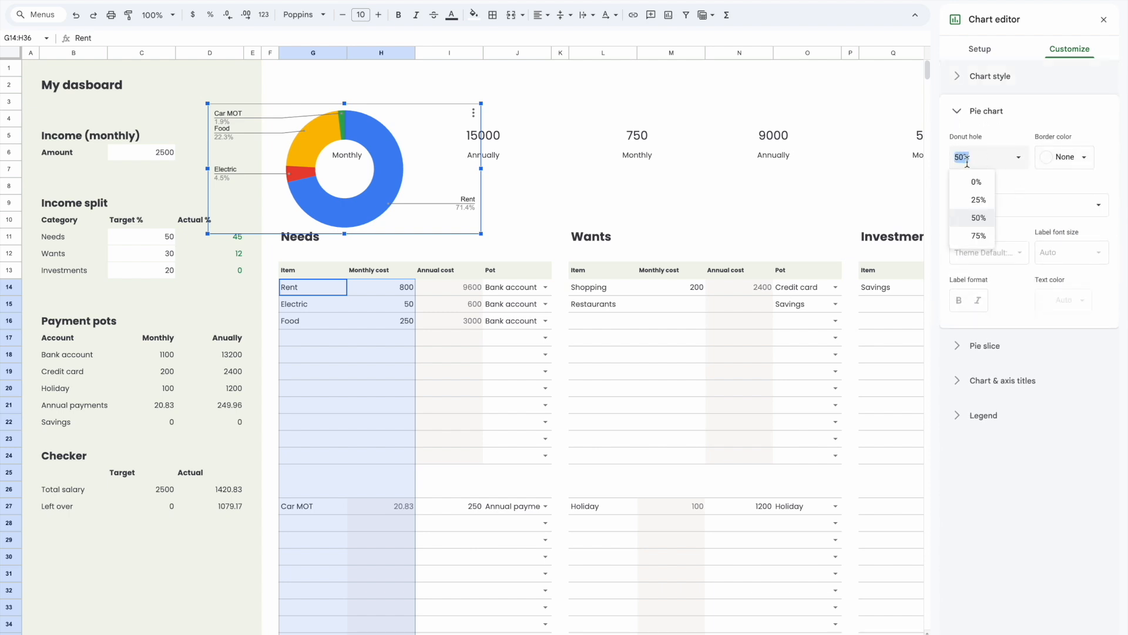
left_click(979, 236)
left_click_drag(372, 179, 376, 150)
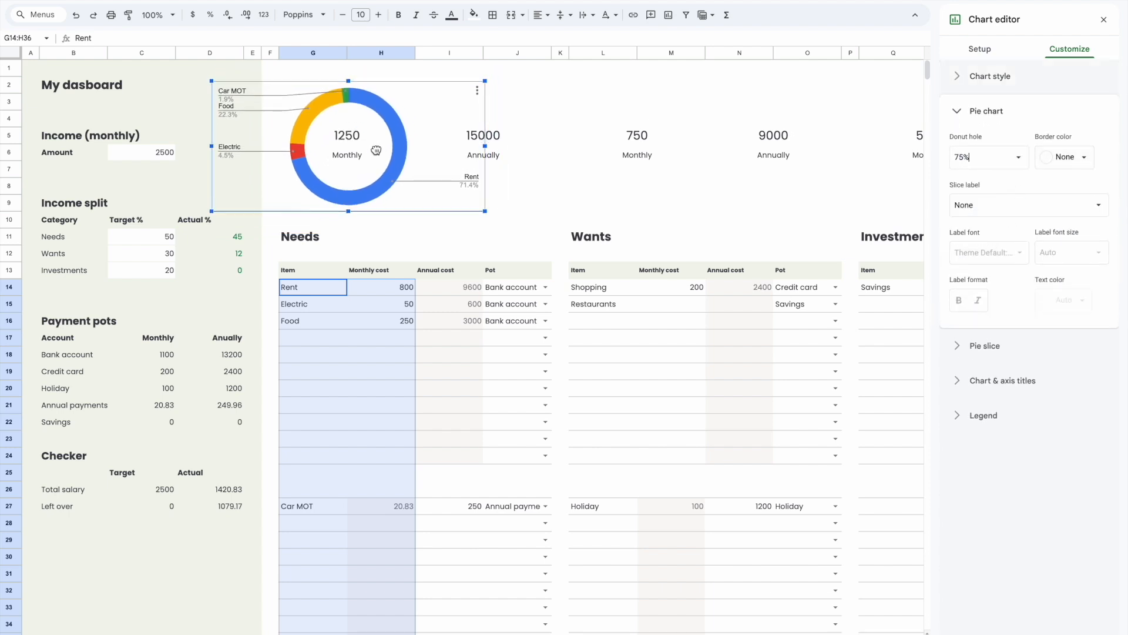
- Set the Needs chart's slice border color and slice label to None
left_click(1064, 156)
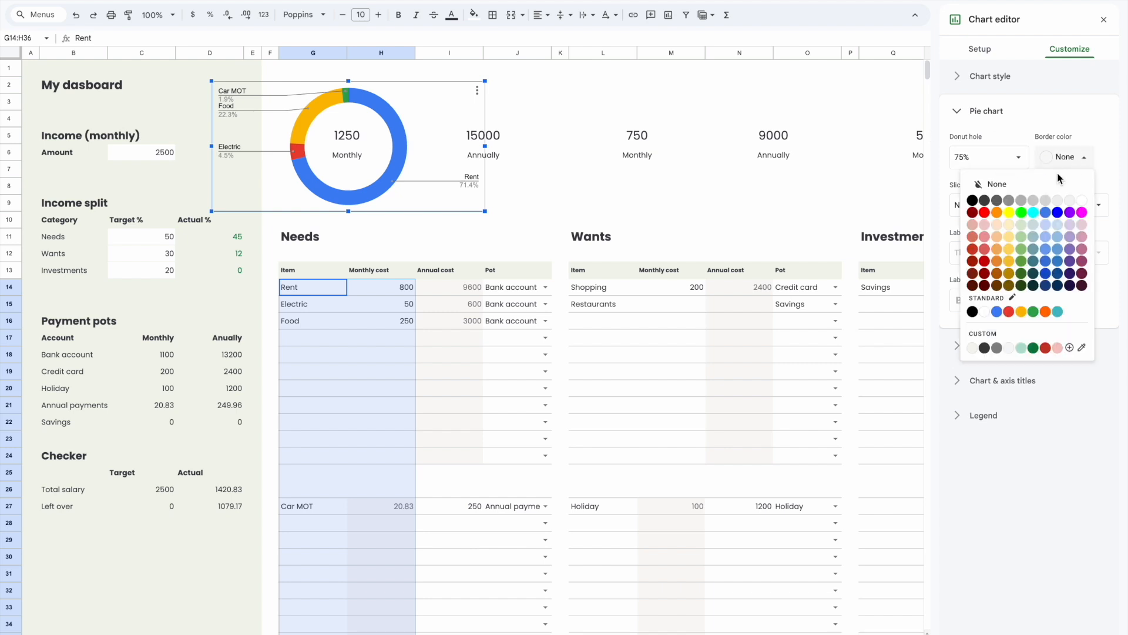
left_click(1050, 184)
left_click(1012, 205)
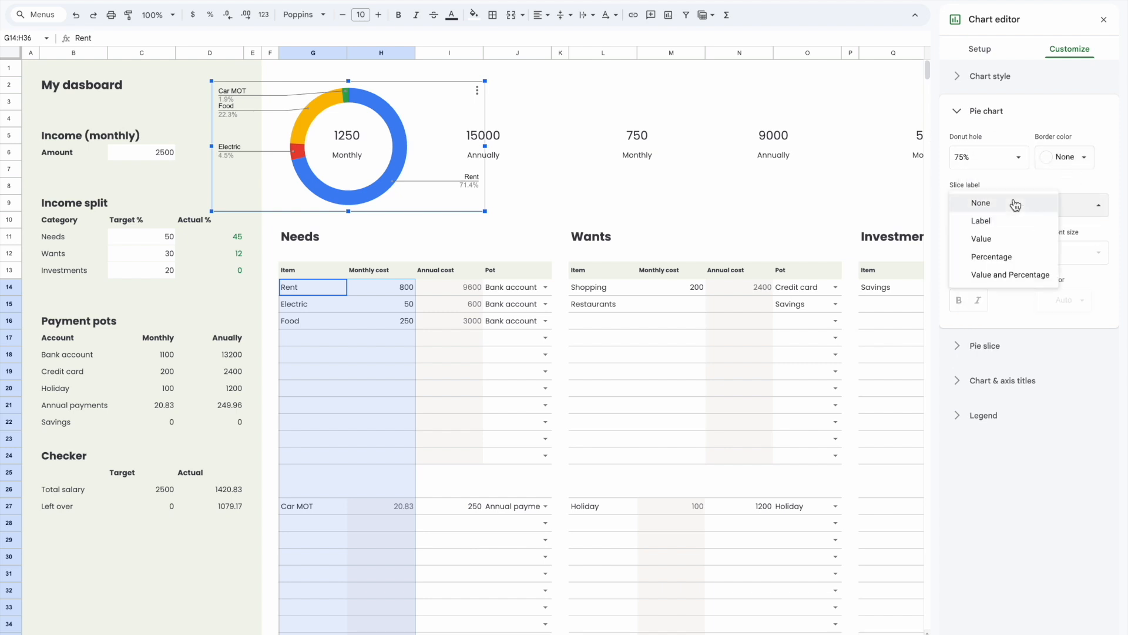
left_click(1000, 222)
left_click(1010, 204)
left_click(1005, 187)
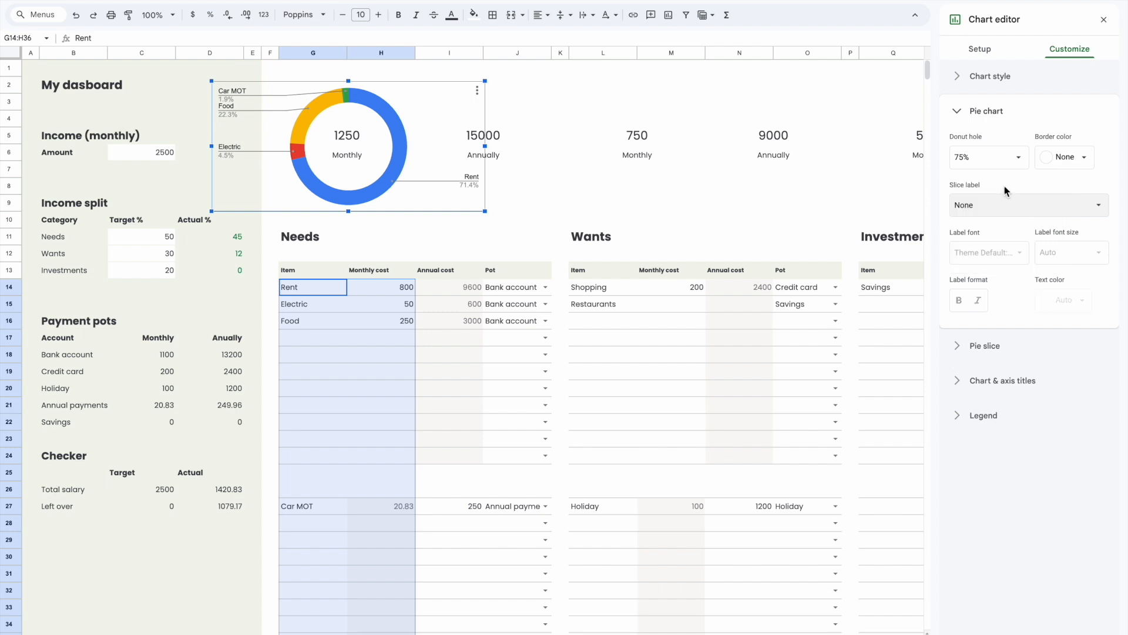
- Color the Rent slice pale green and the Electric slice a slightly darker light green
left_click(985, 346)
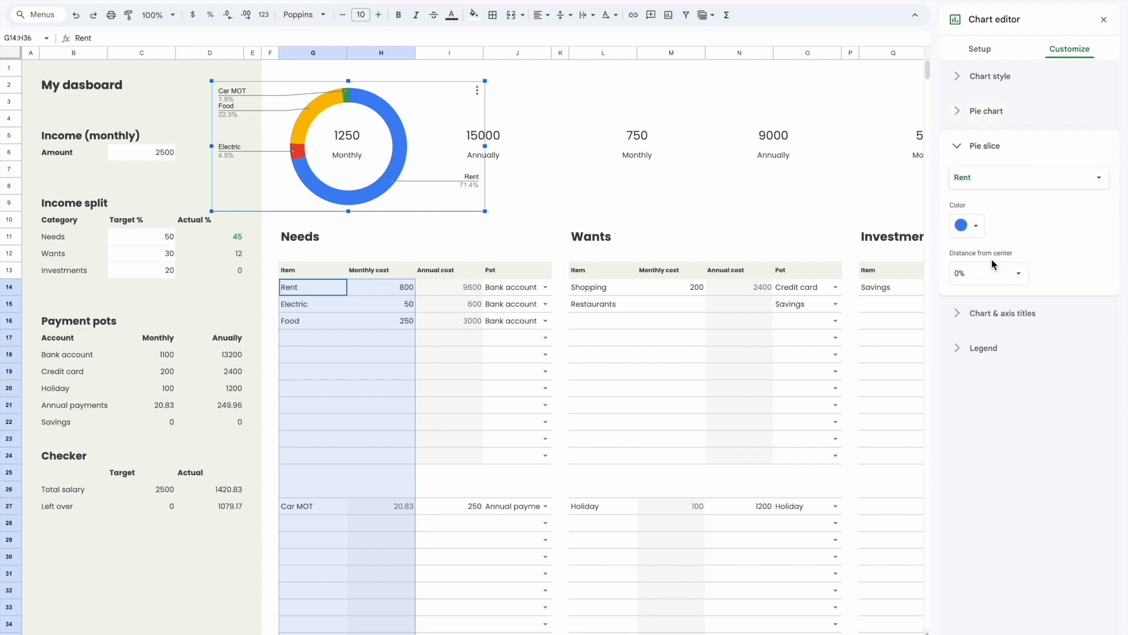
left_click(968, 225)
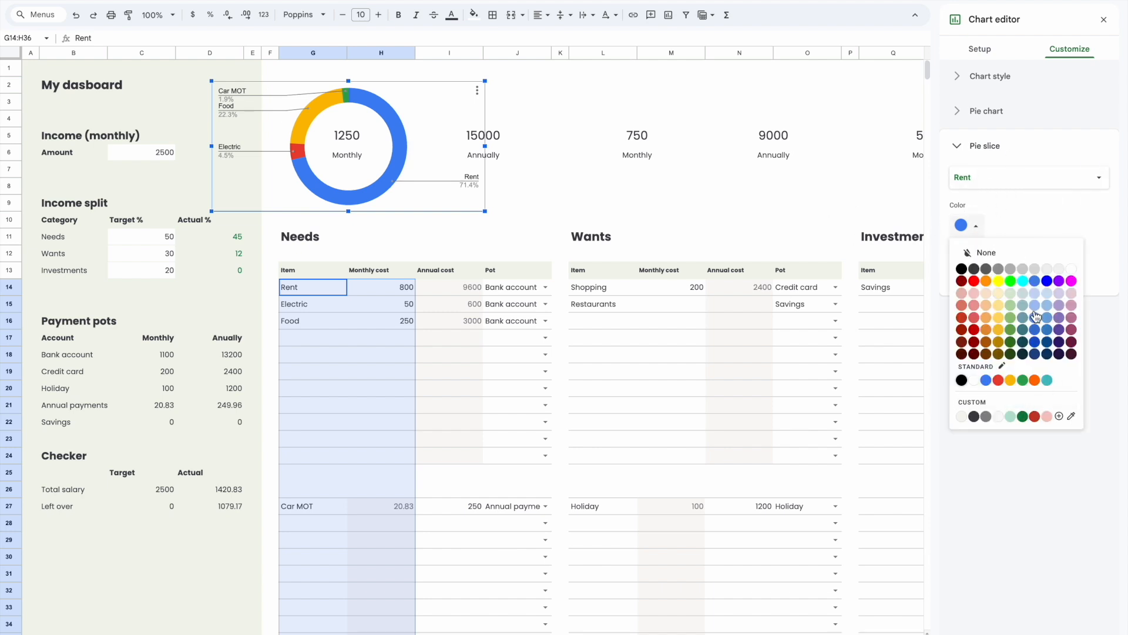
left_click(1010, 293)
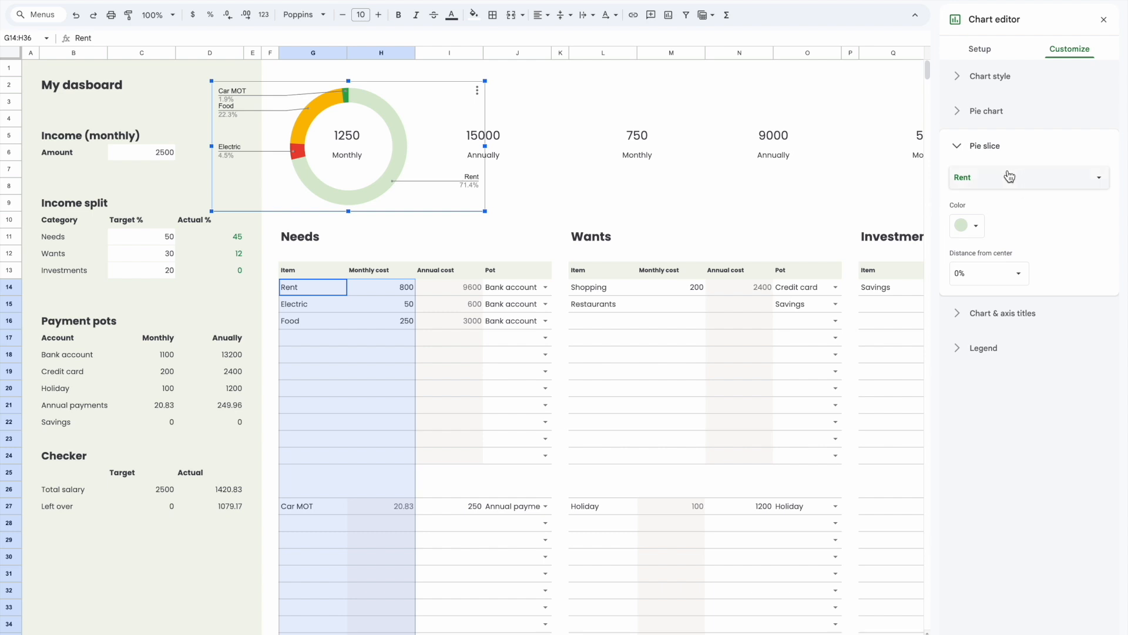
left_click(1008, 193)
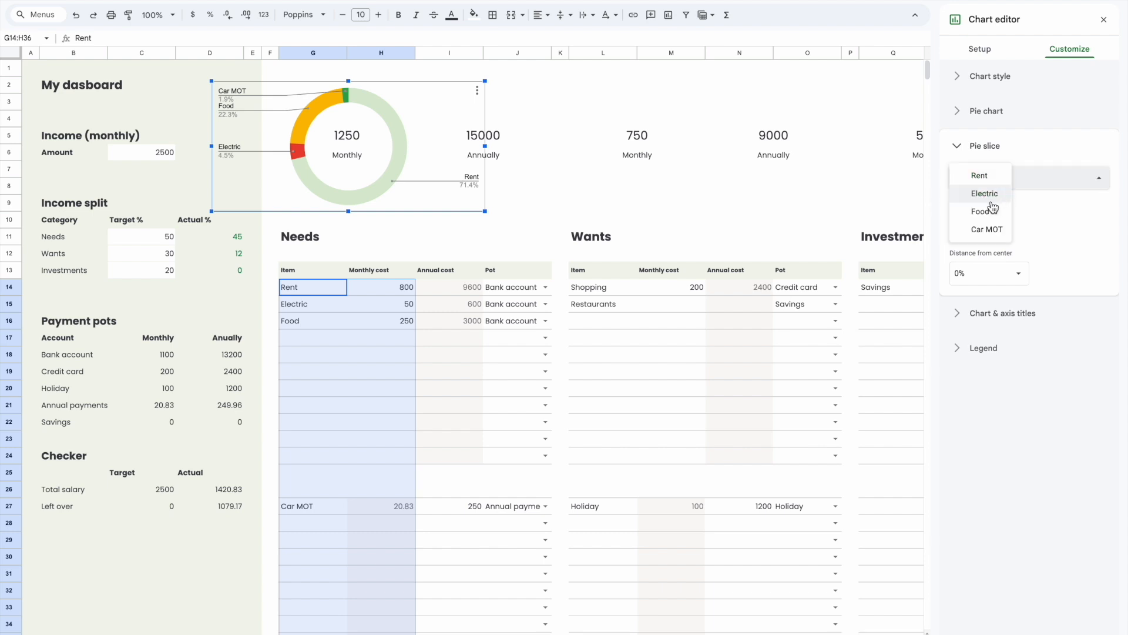
left_click(988, 191)
left_click(971, 225)
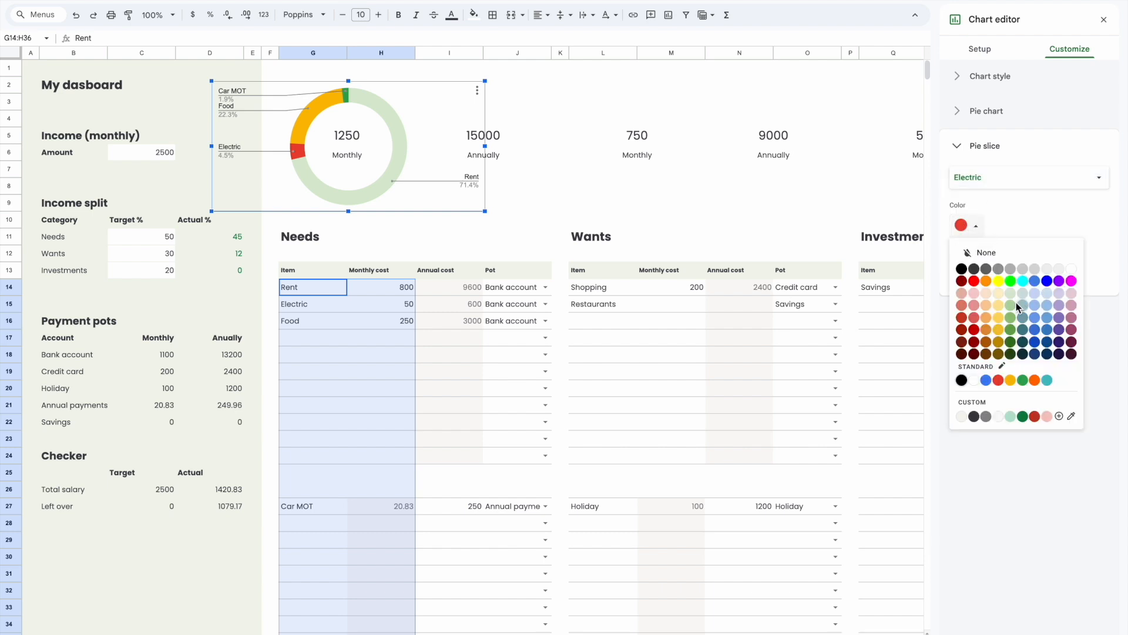
left_click(1012, 293)
- Color the Food slice medium green, leave the Car MOT slice green, and close the chart editor
left_click(1016, 182)
left_click(997, 199)
left_click(969, 225)
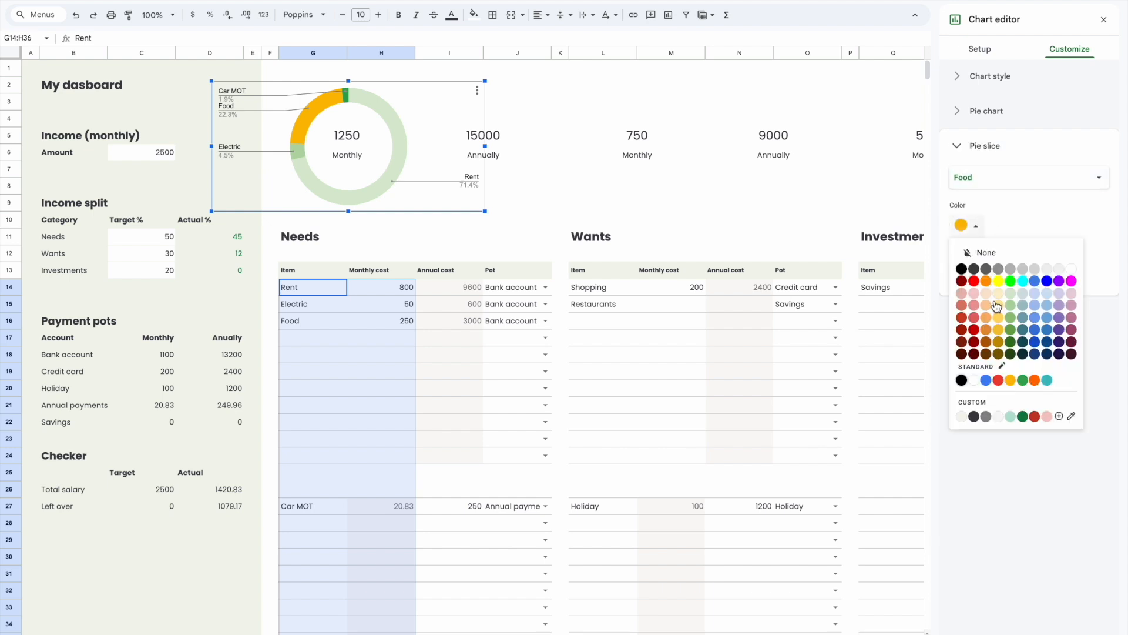
left_click(1013, 311)
left_click(1015, 184)
left_click(996, 195)
left_click(998, 185)
left_click(1005, 182)
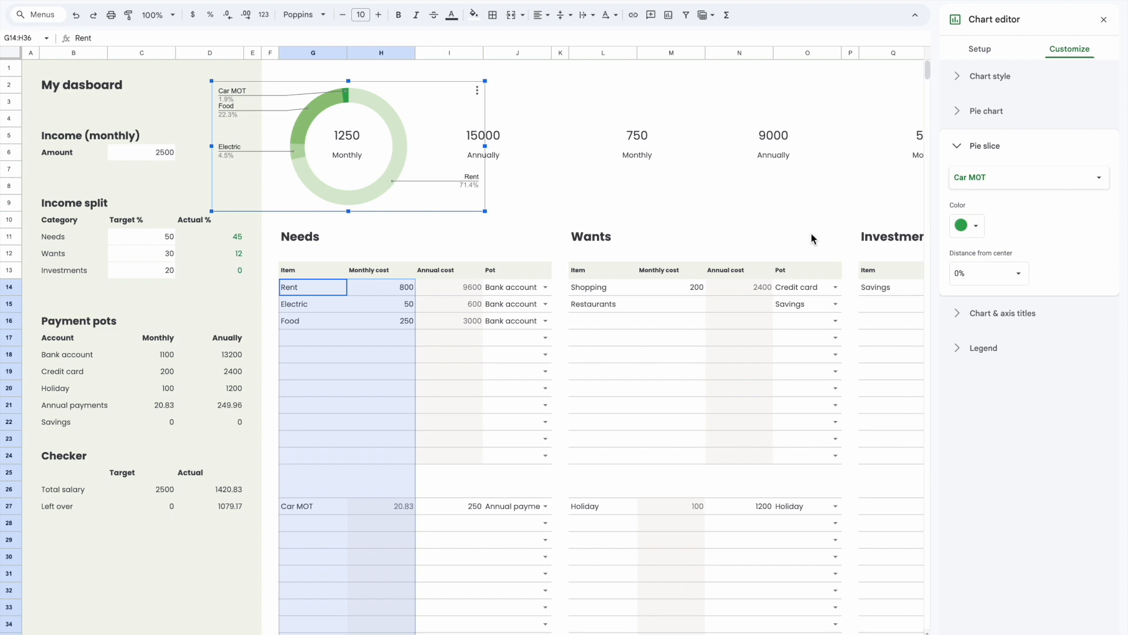
left_click(609, 223)
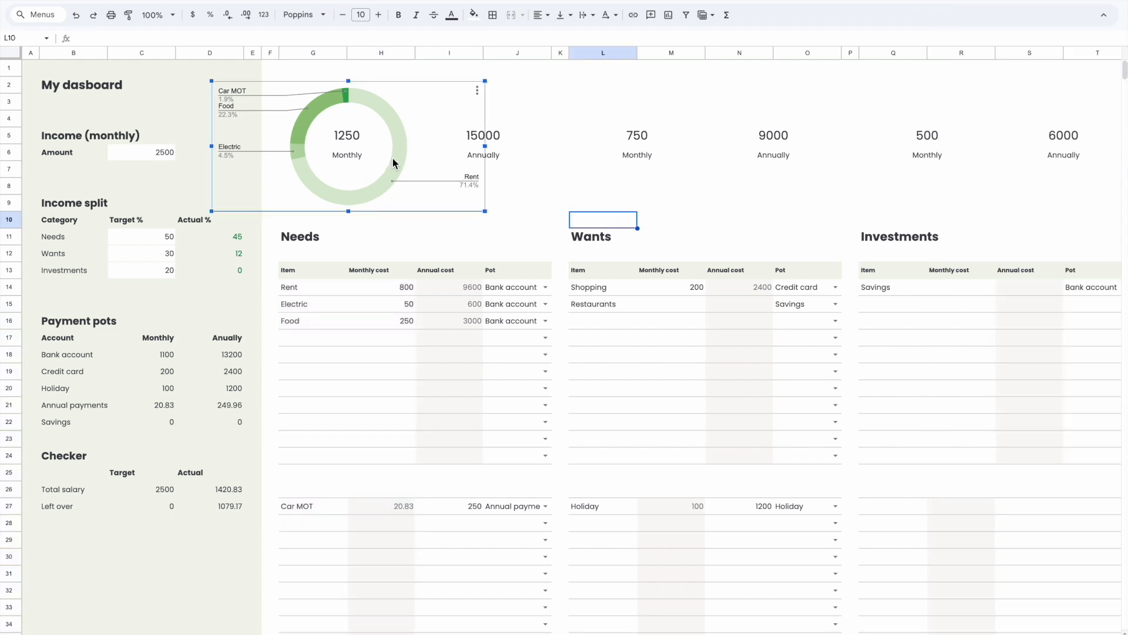
- Remove the Needs chart's item labels by setting the legend position to None
double_click(468, 182)
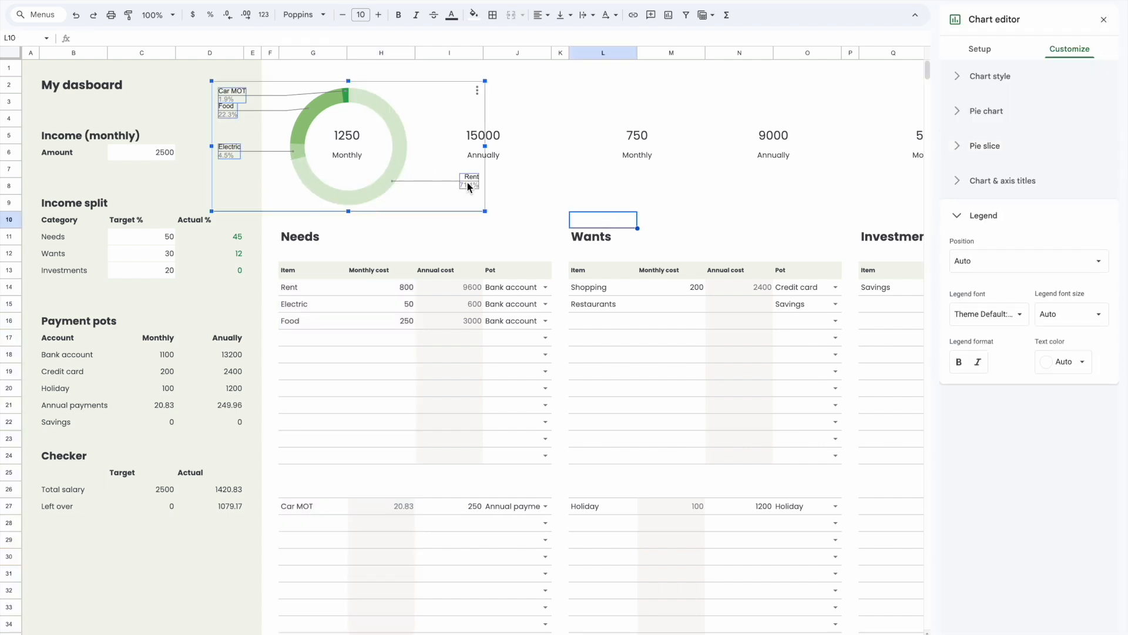
left_click(468, 183)
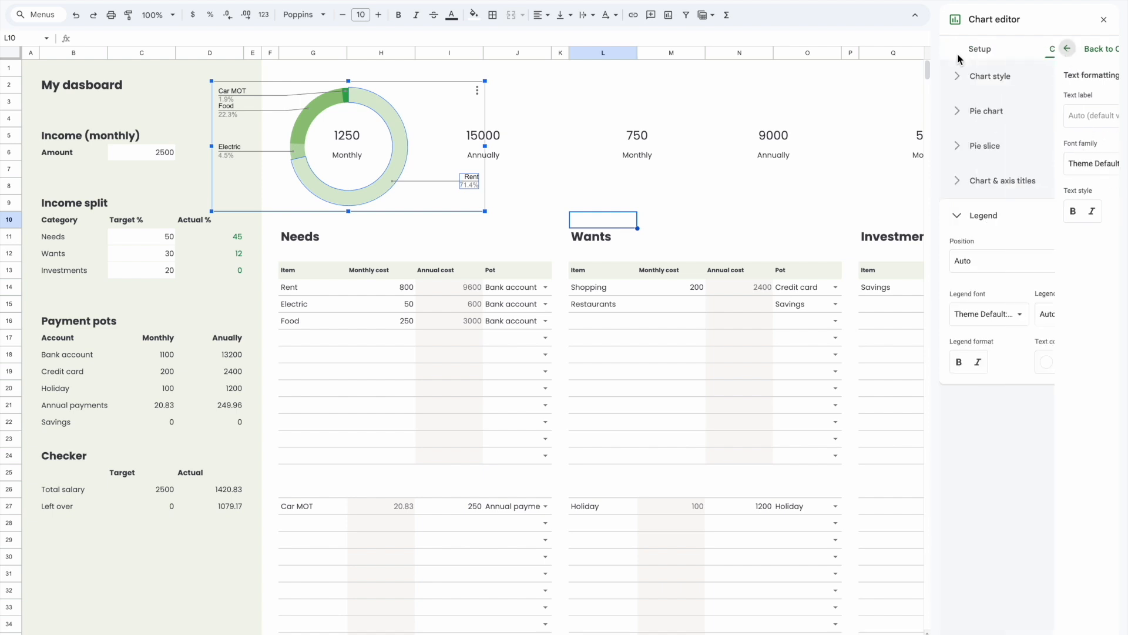
left_click(995, 257)
left_click(1010, 139)
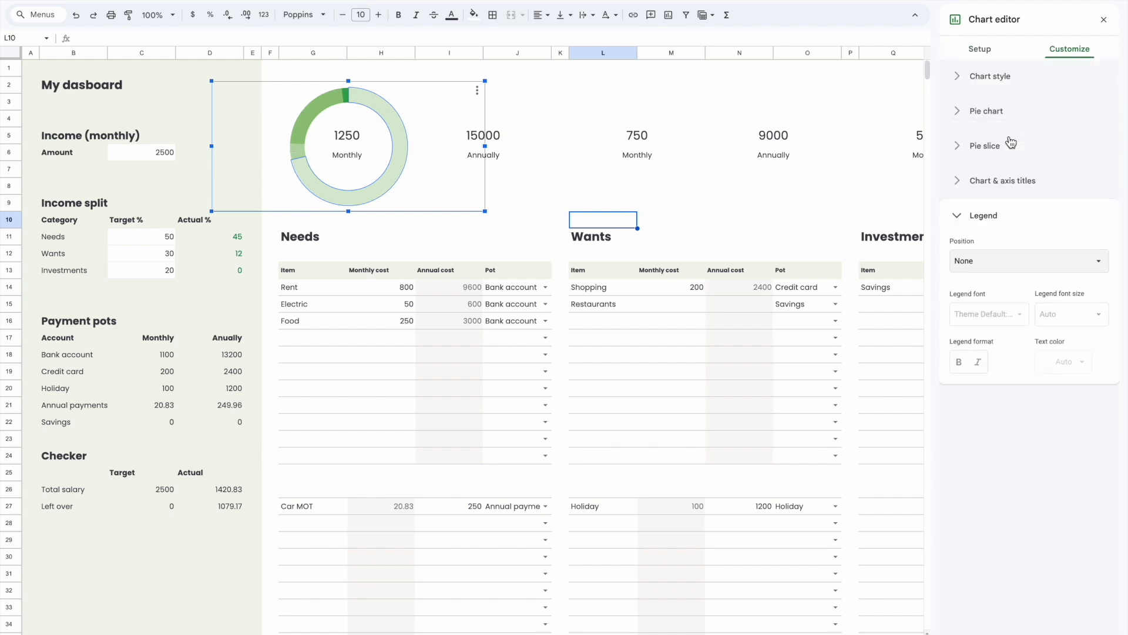
left_click(1001, 193)
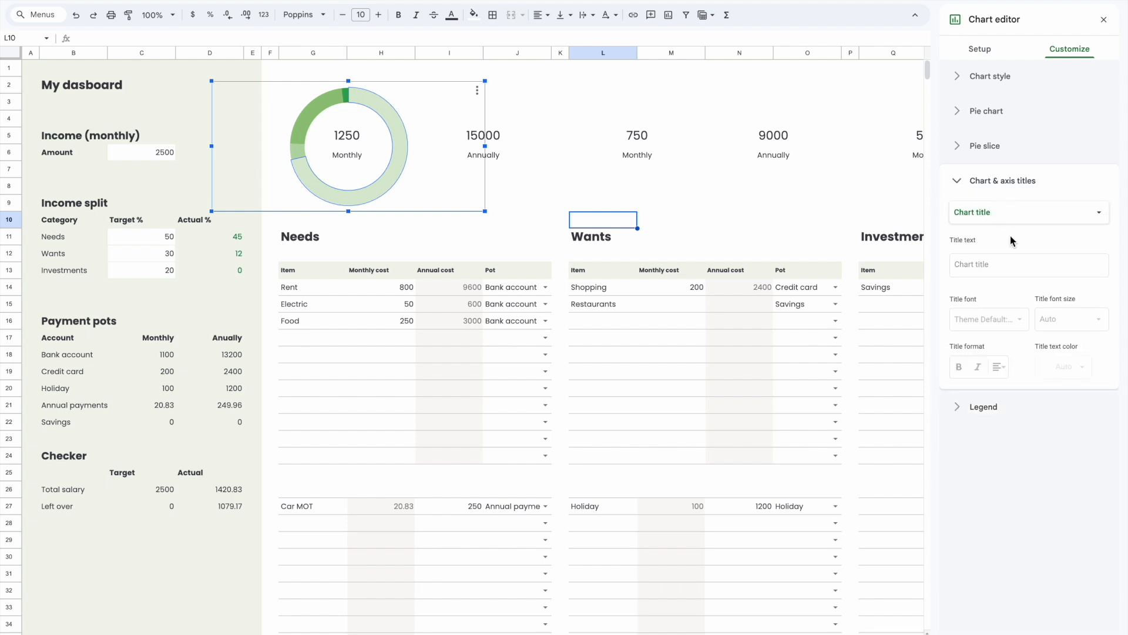
- Narrow the Needs chart to a roughly square frame and center its ring around the monthly figure
left_click(390, 195)
left_click(528, 139)
mouse_move(392, 149)
left_mouse_down()
mouse_move(335, 146)
mouse_move(396, 165)
left_mouse_up()
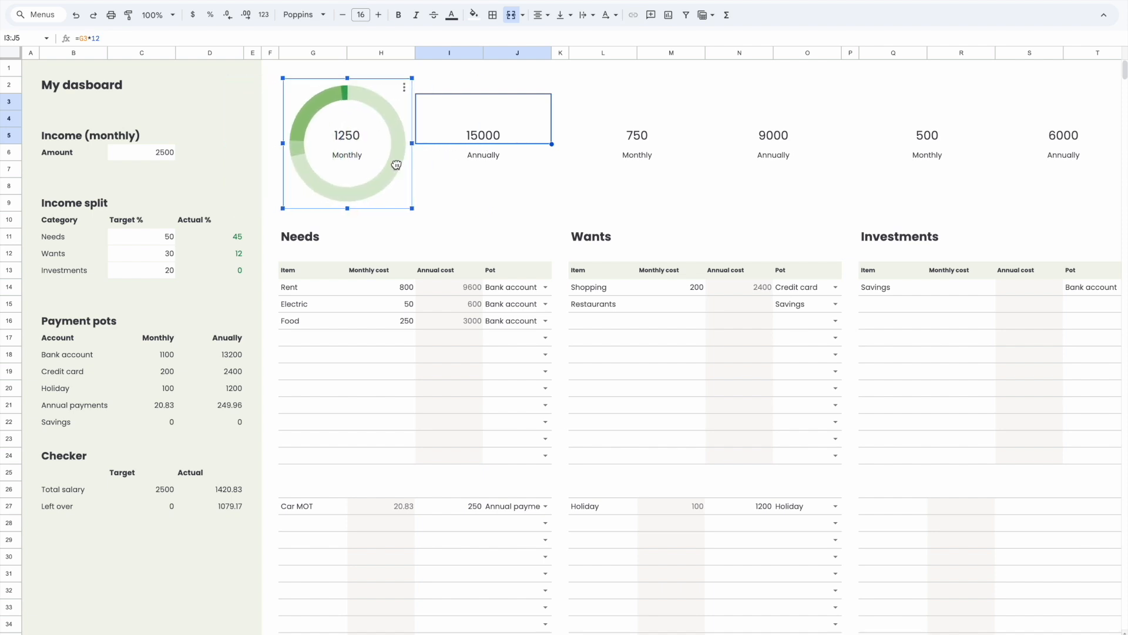
left_click(520, 217)
left_click_drag(402, 165, 391, 158)
left_click(590, 122)
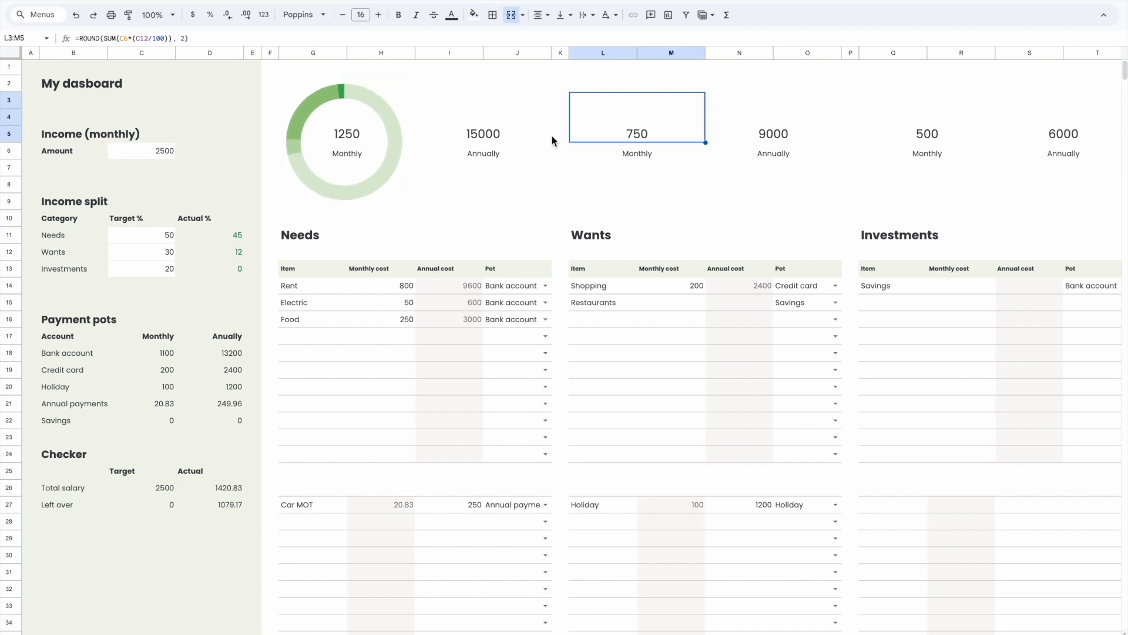
left_click(328, 191)
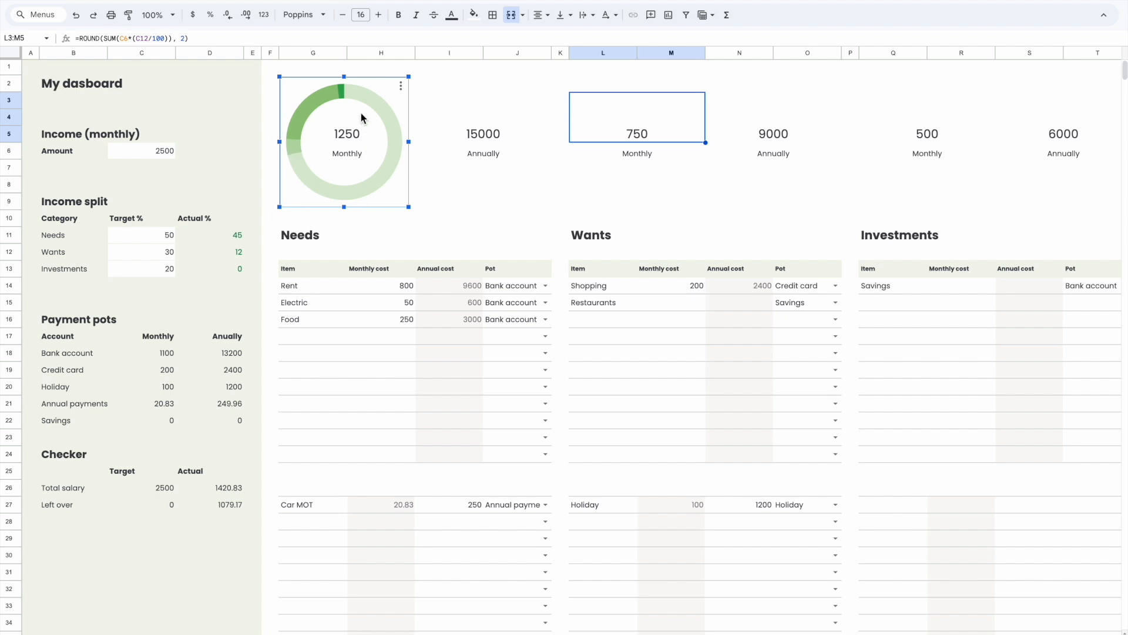
mouse_move(370, 101)
left_click_drag(371, 97, 374, 97)
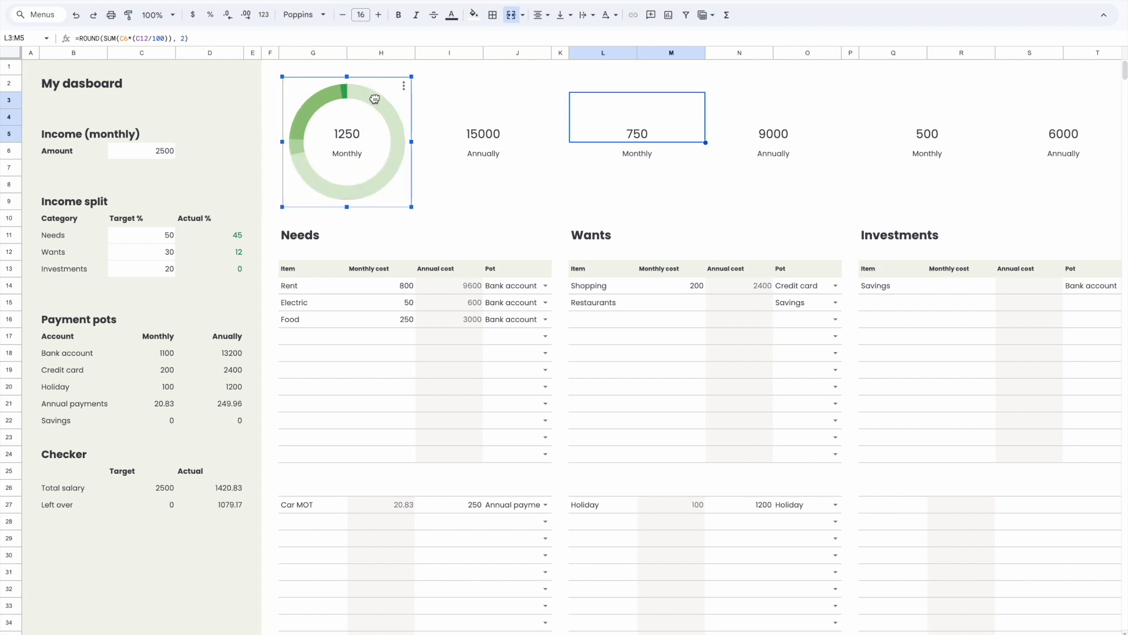
- Duplicate the monthly Needs chart and place the copy around the Needs annual figure
left_click(415, 148)
key("ctrl+v")
left_click_drag(597, 160, 439, 143)
left_click(621, 115)
left_click(439, 120)
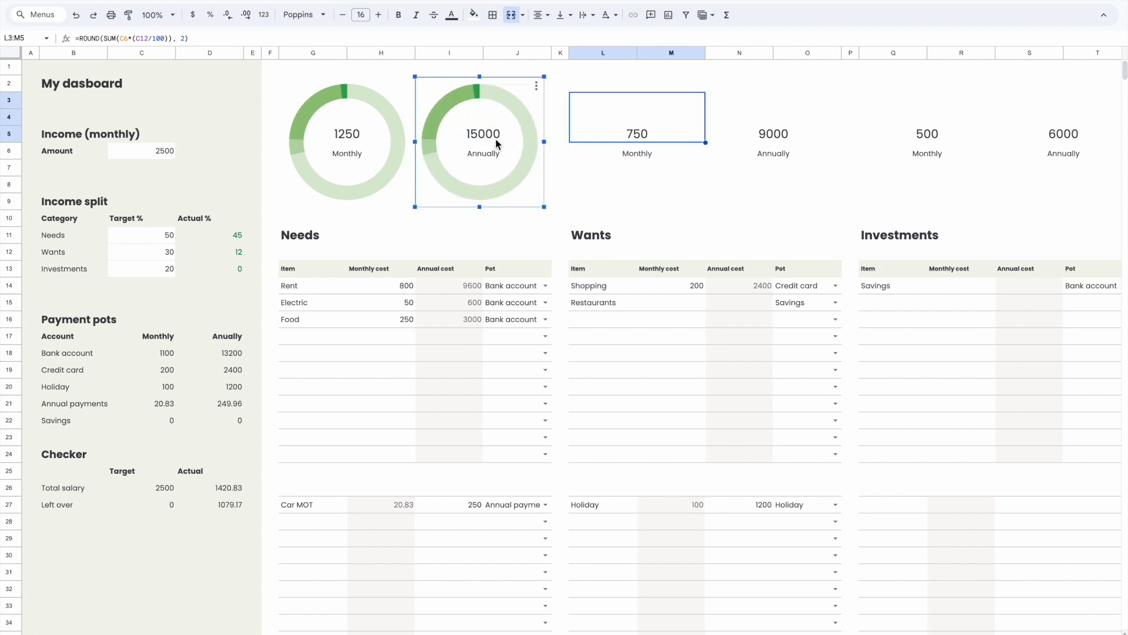
- Change the annual Needs chart's existing data range to G14:G36
mouse_move(462, 104)
double_click(441, 108)
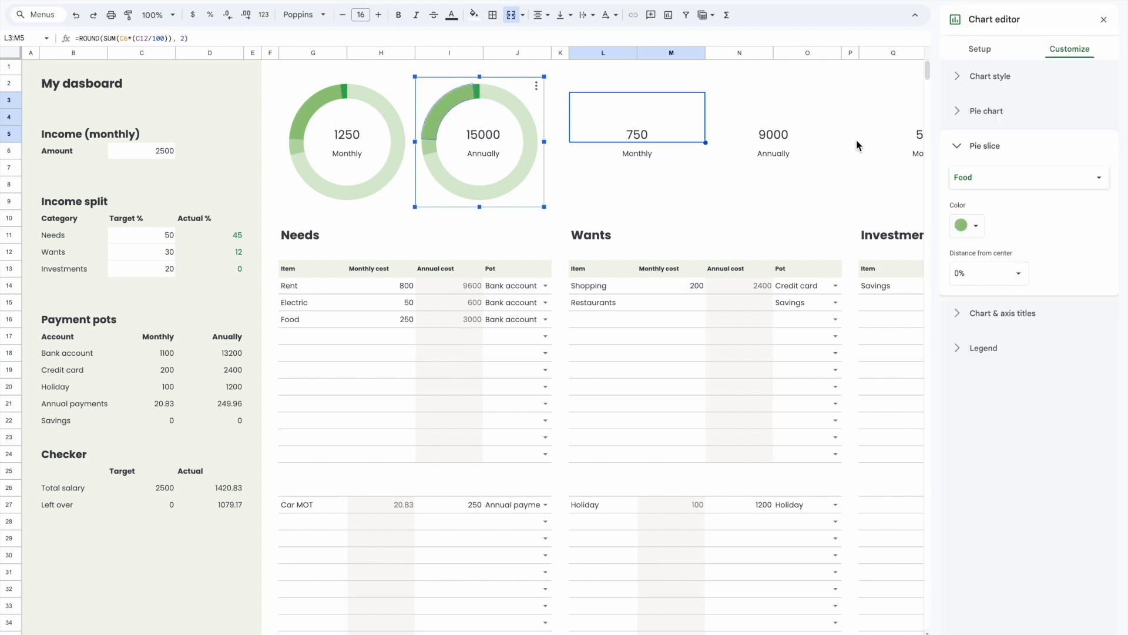
left_click(977, 52)
left_click(1001, 190)
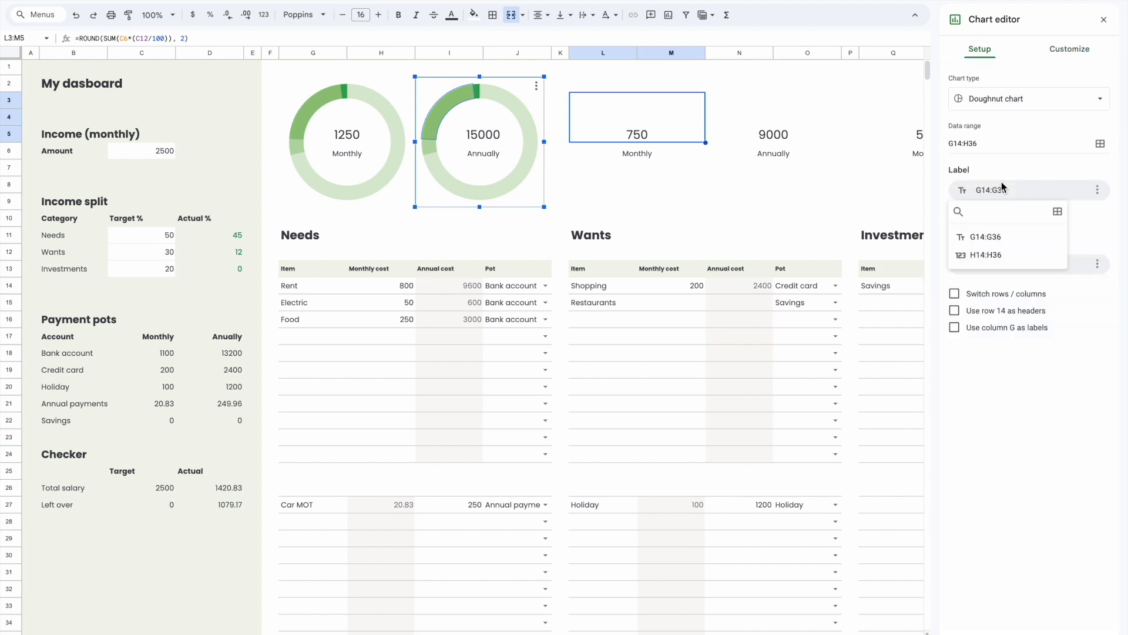
left_click(1017, 144)
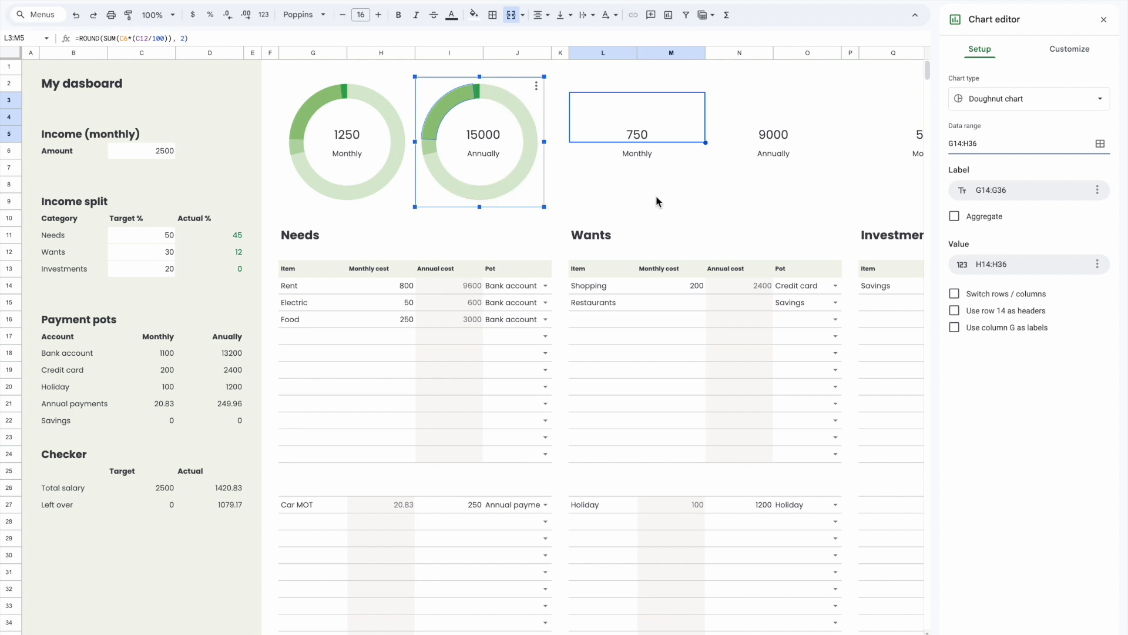
left_click(1100, 143)
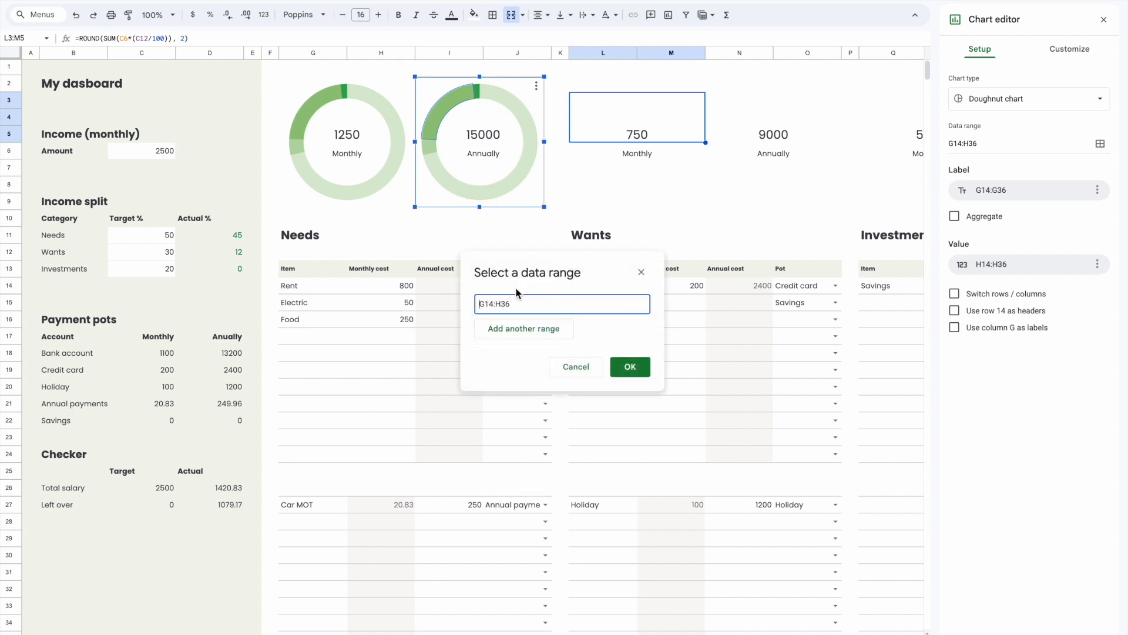
key("BackSpace")
key("BackSpace")
key("BackSpace")
type("G36")
- Add I14:I36 as a second data range for the annual Needs chart and apply both ranges
left_click_drag(529, 307, 465, 305)
key("ctrl+c")
left_click(532, 331)
key("ctrl+v")
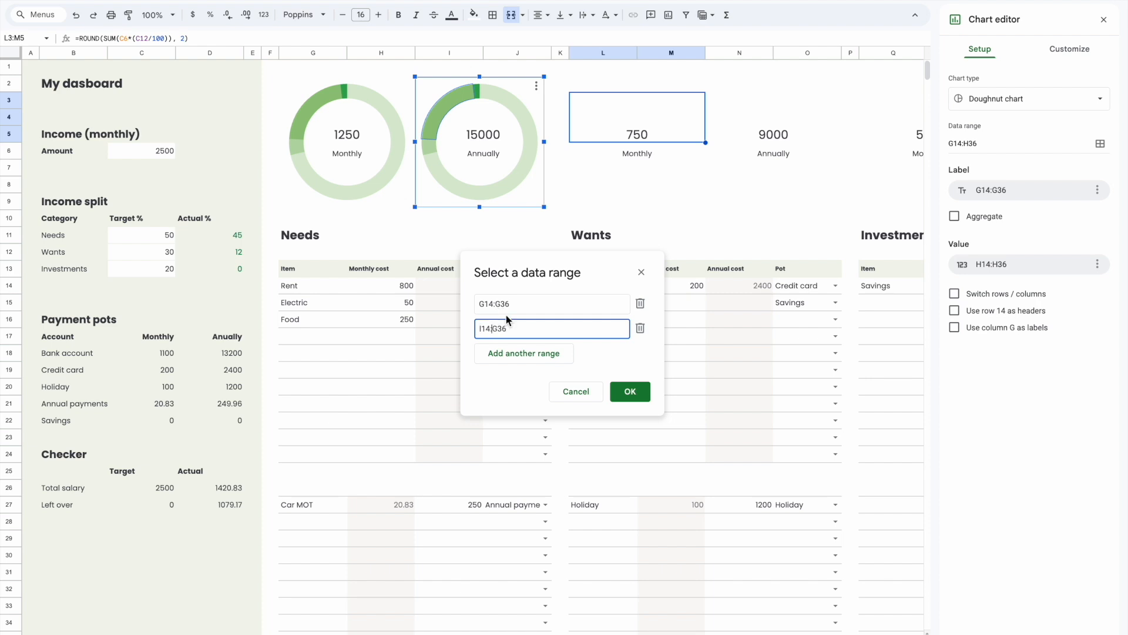
type("I")
key("Return")
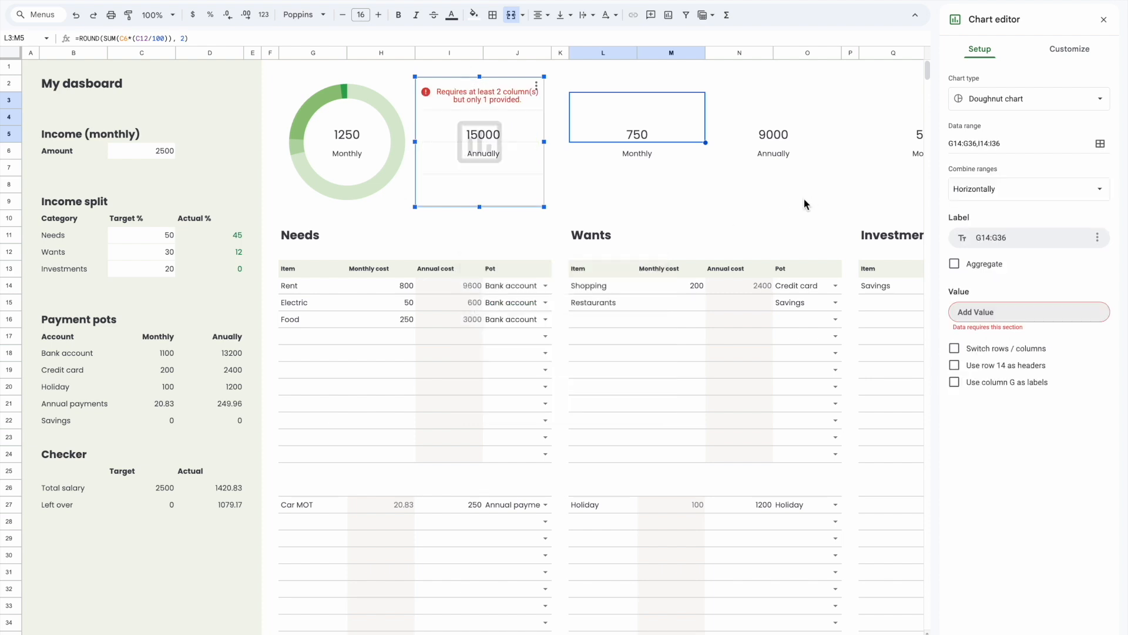
- Set the annual Needs chart's value series to I14:I36 and check the slices on the finished ring
left_click(987, 312)
left_click(984, 365)
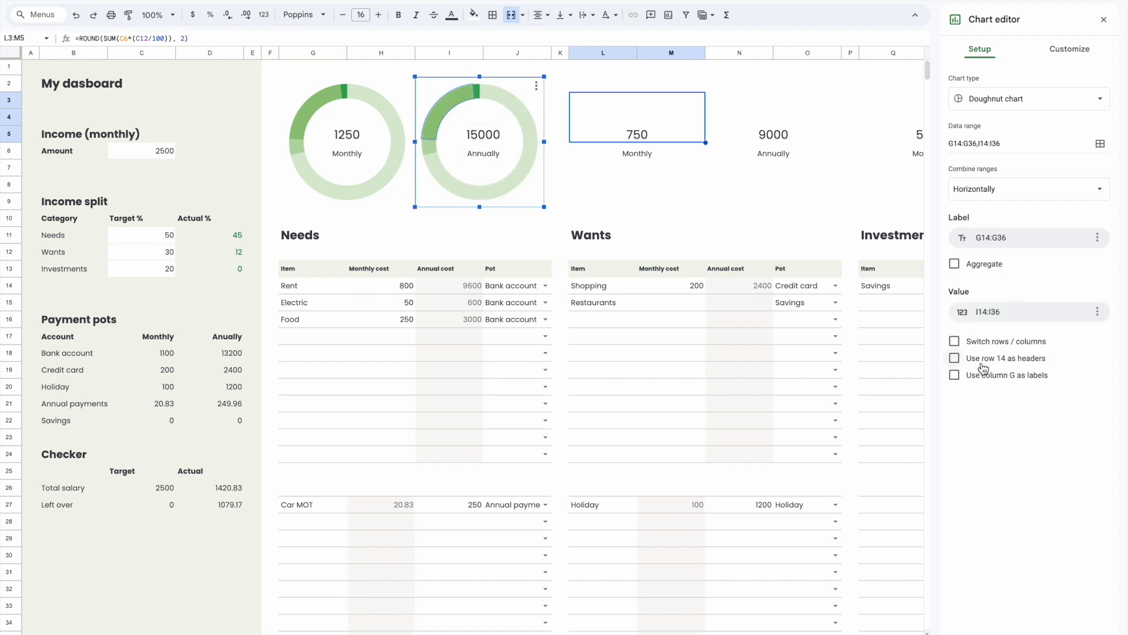
left_click(852, 239)
left_click(531, 132)
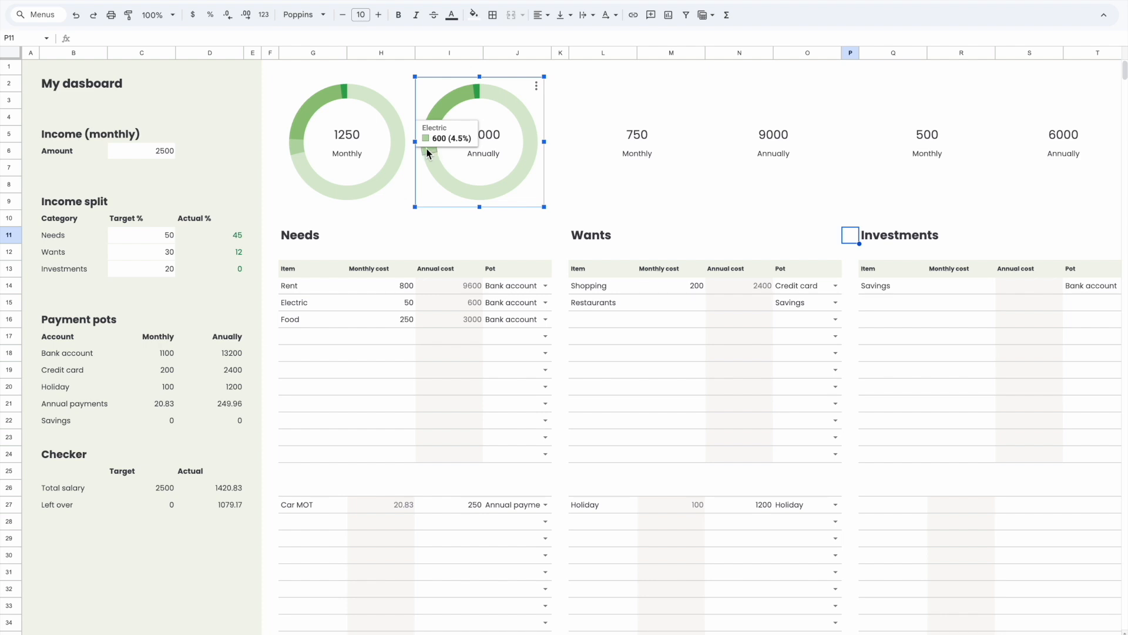
- Copy the monthly Needs chart and paste it at the Wants monthly figure in L3:M5
left_click(314, 106)
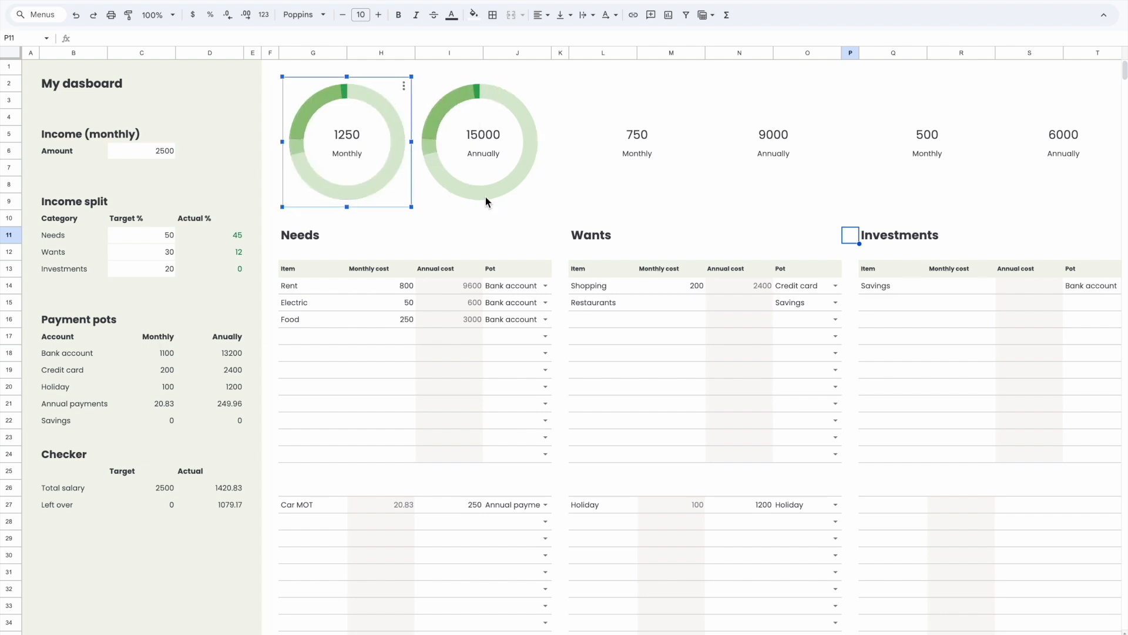
left_click(397, 139)
left_click(663, 141)
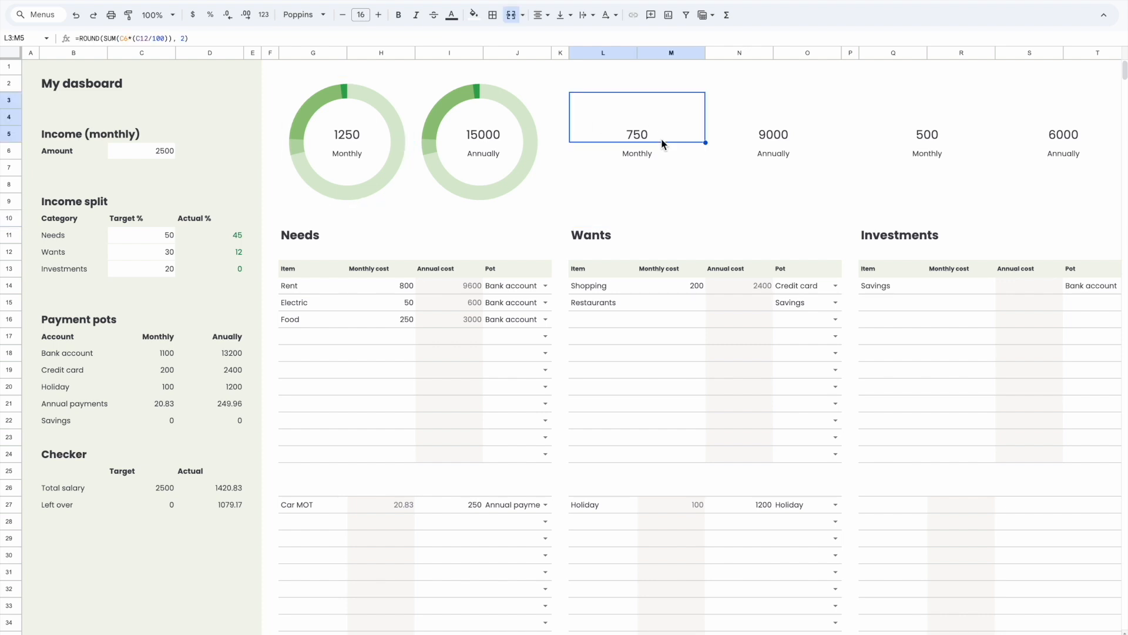
key("ctrl+v")
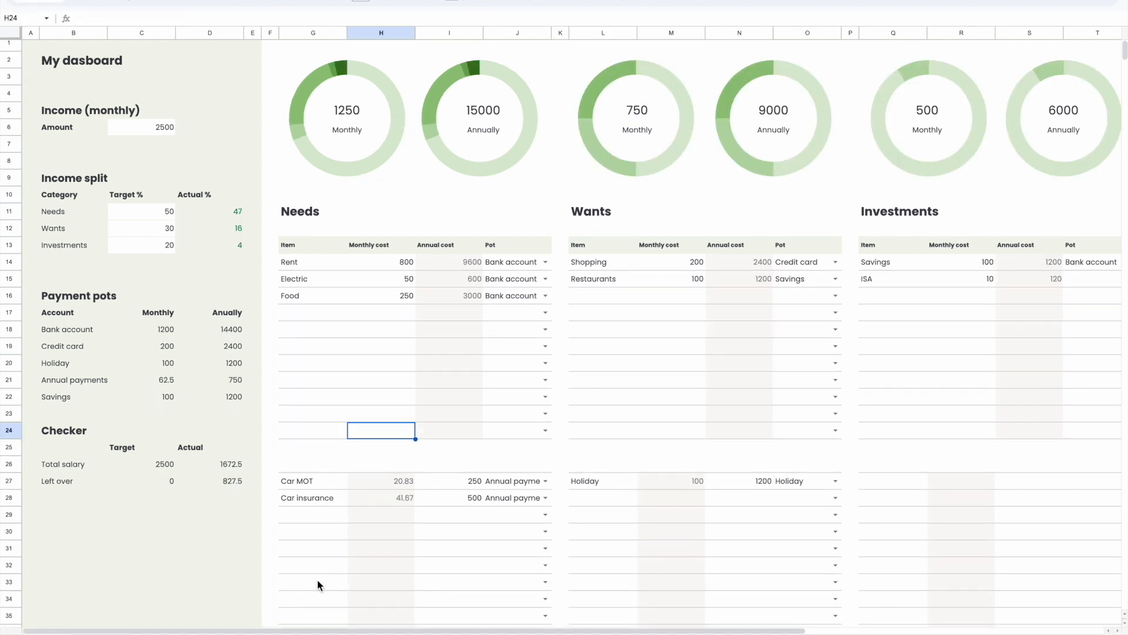